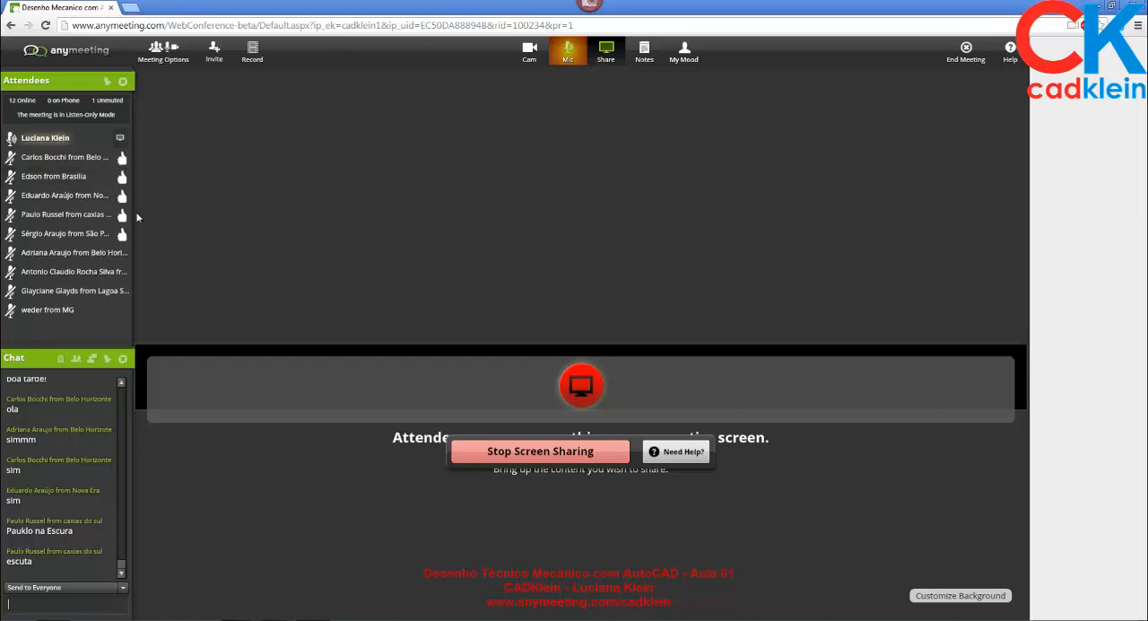
- Switch to AutoCAD, bring up the geom descritiva drawing and maximize the program window
click(90, 198)
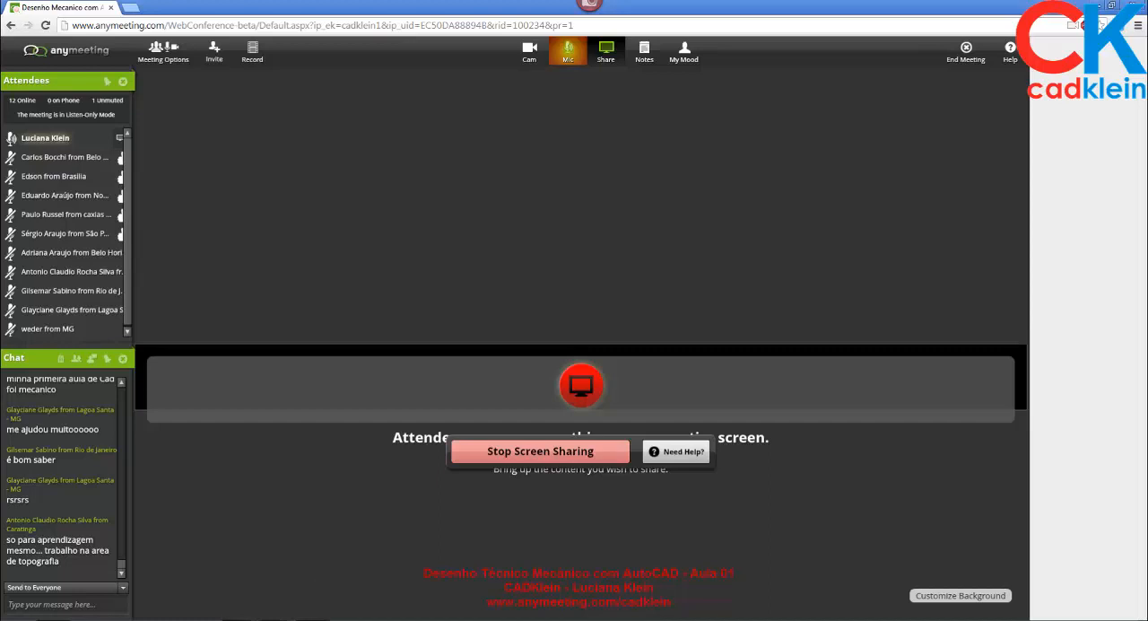
click(276, 619)
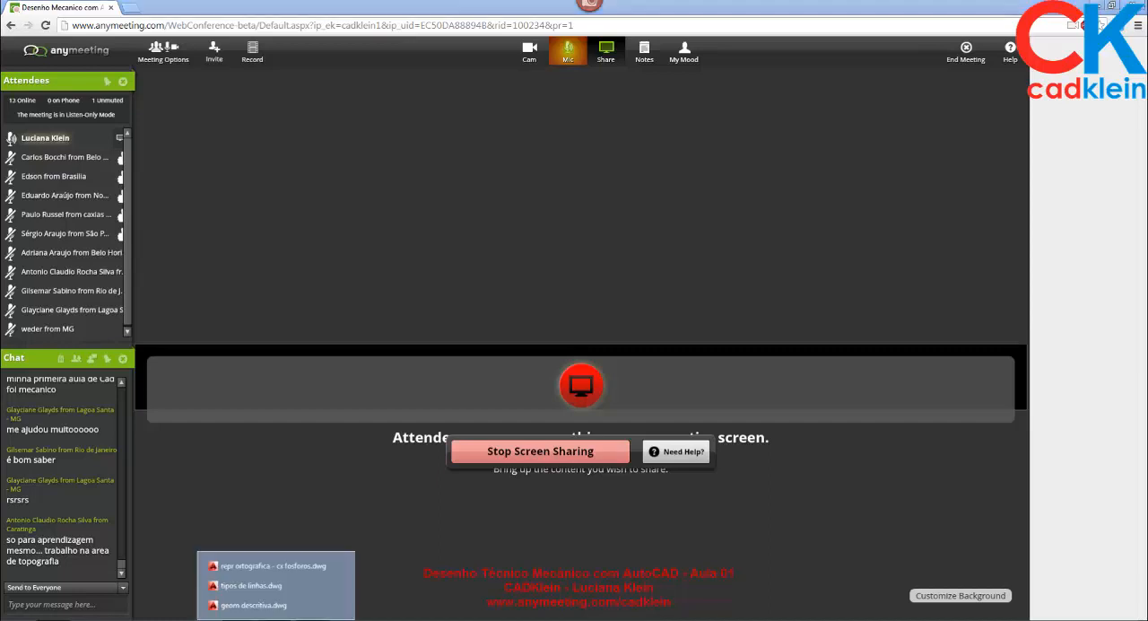
click(280, 565)
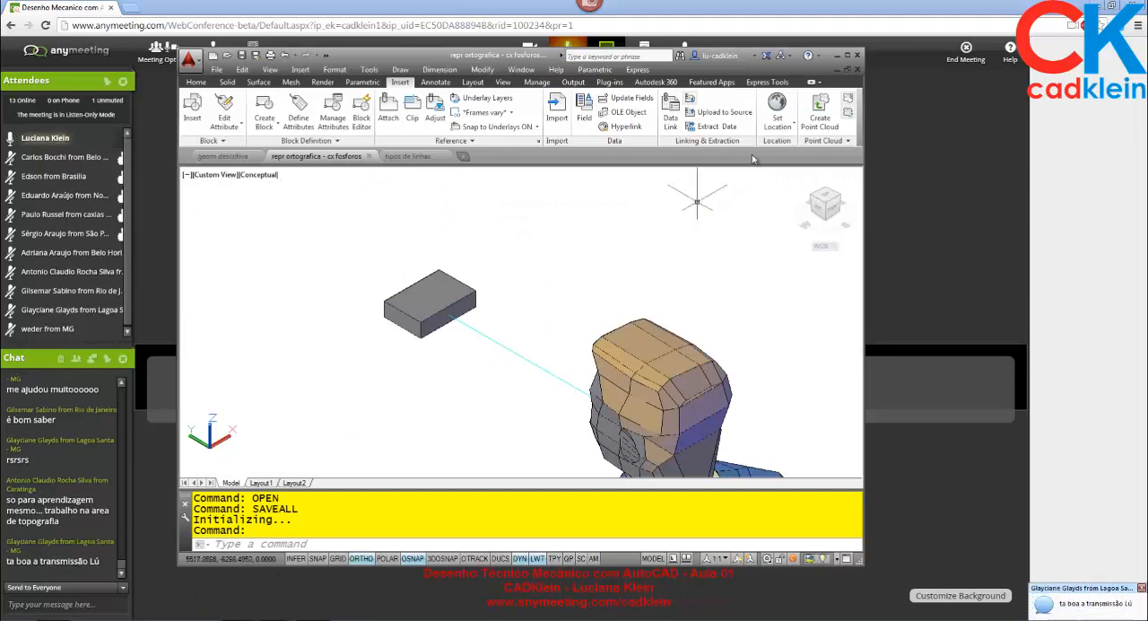
click(233, 157)
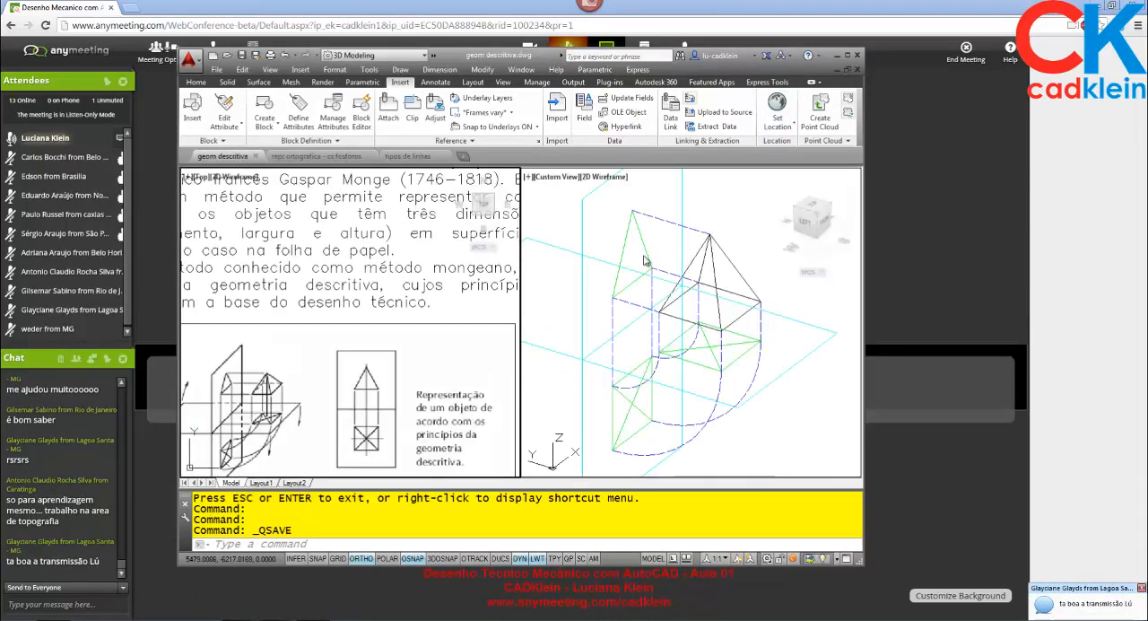
click(847, 55)
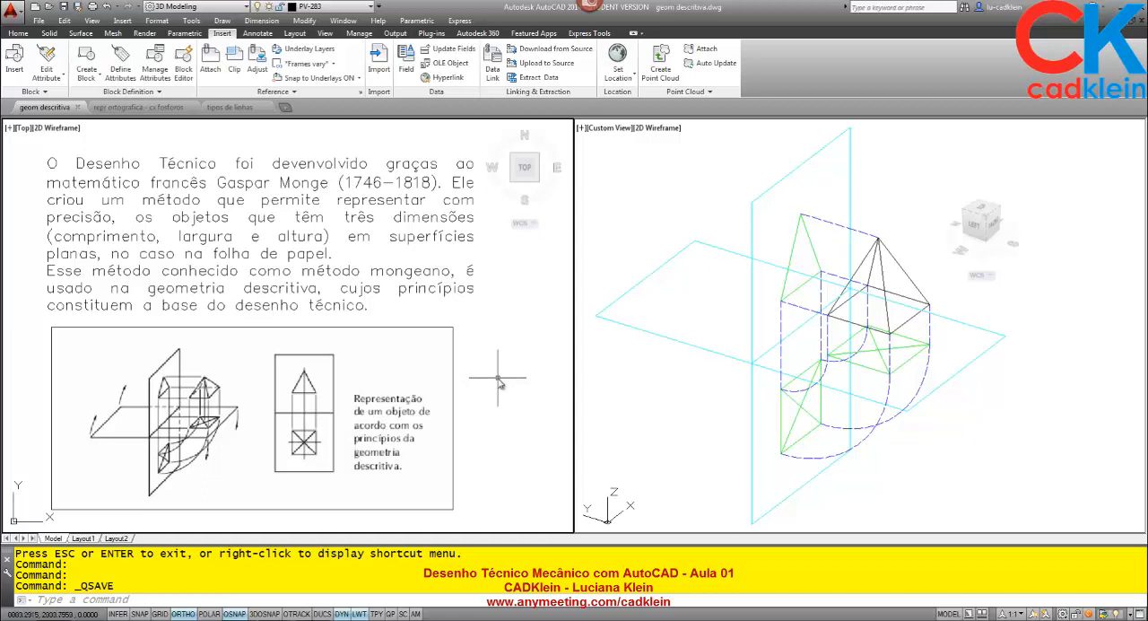
- Examine the pyramid, its green projections and the cyan projection planes in the custom-view viewport
click(641, 395)
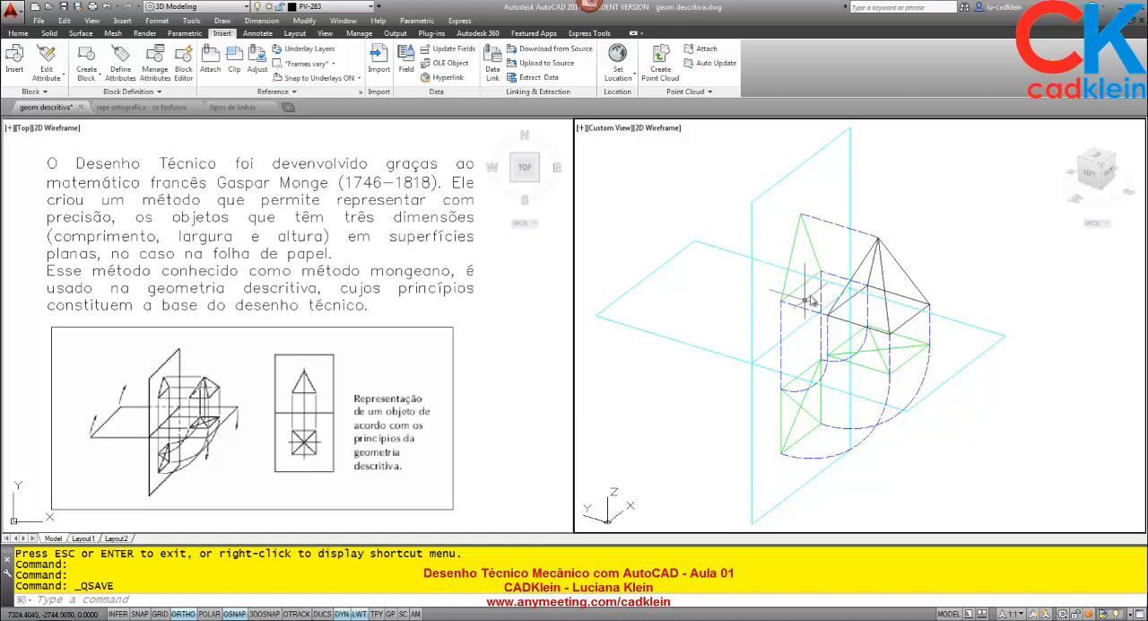
scroll(848, 274, up, 2)
scroll(843, 260, up, 3)
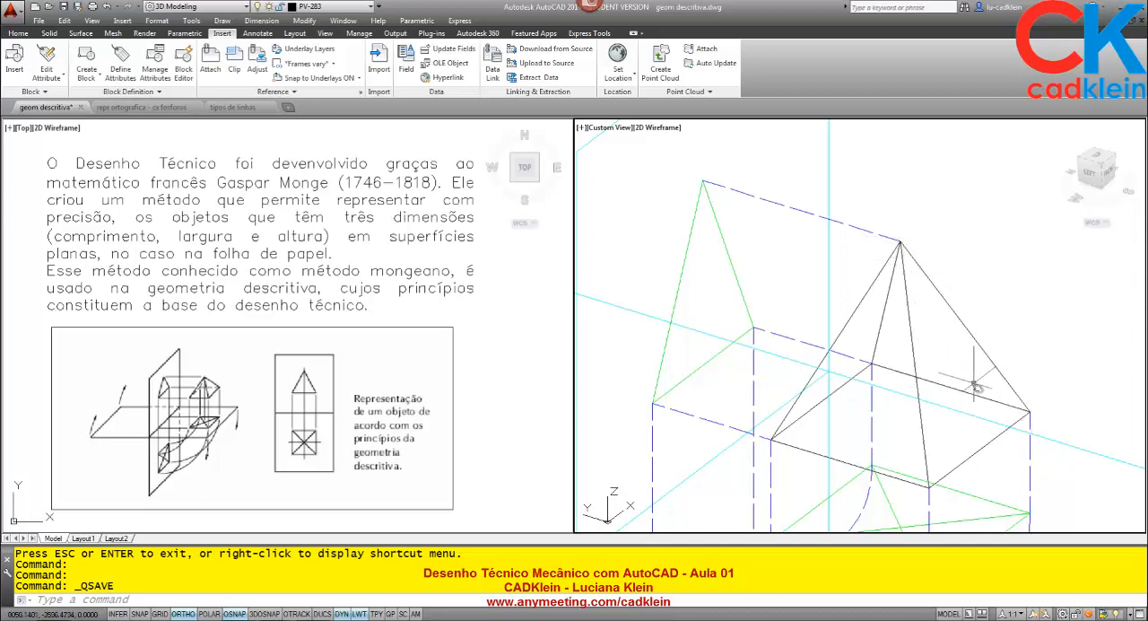
scroll(969, 392, down, 3)
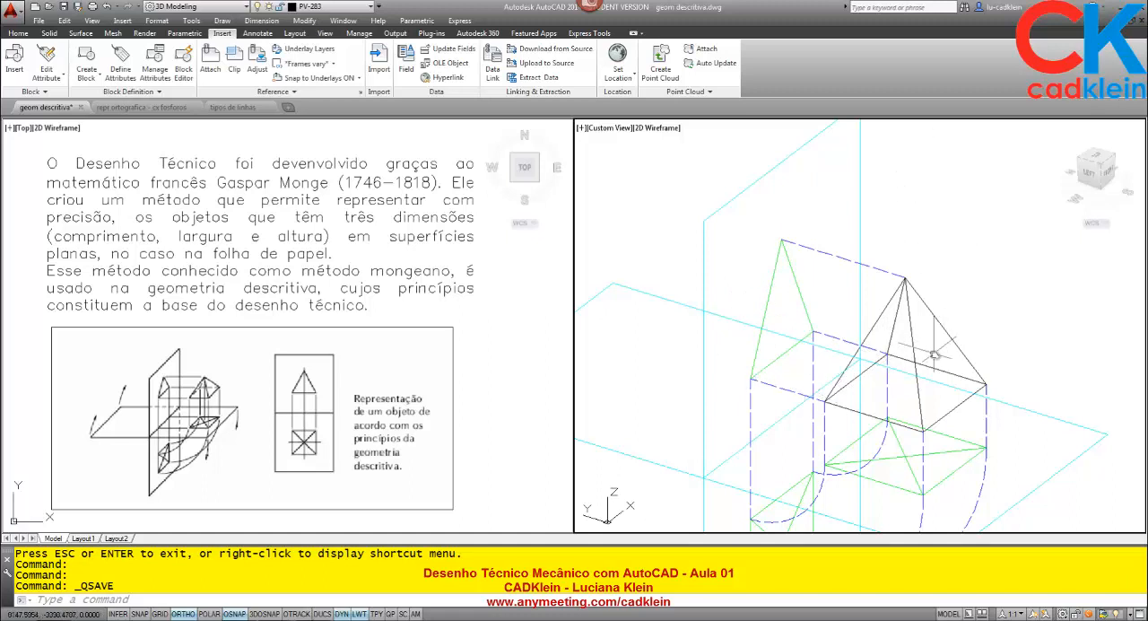
middle_drag(1011, 375, 971, 278)
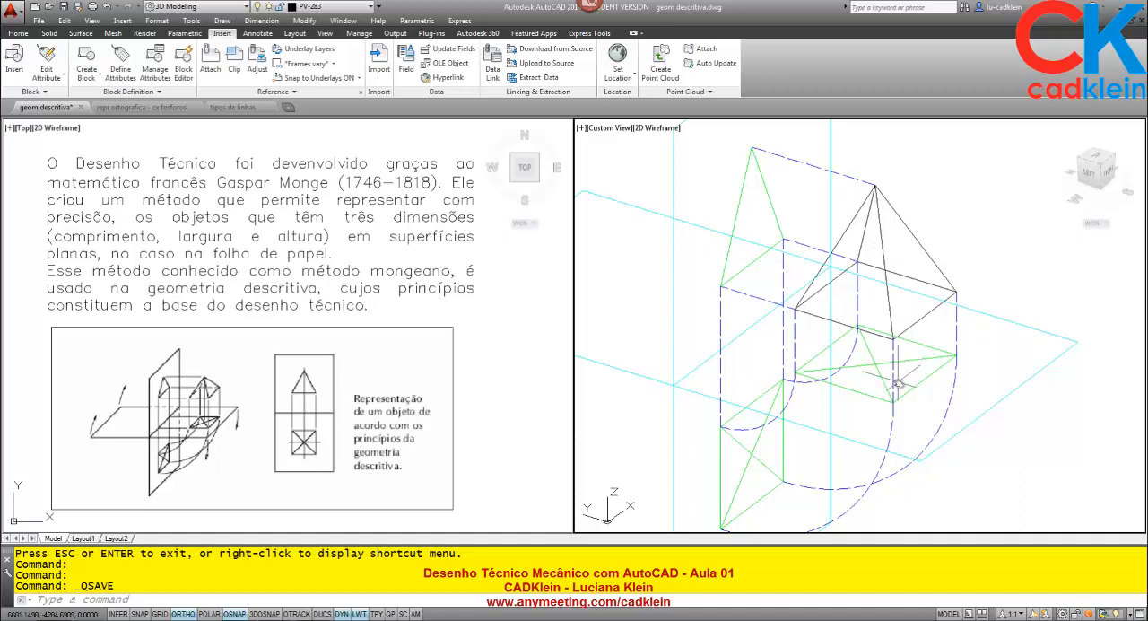
middle_drag(897, 377, 914, 323)
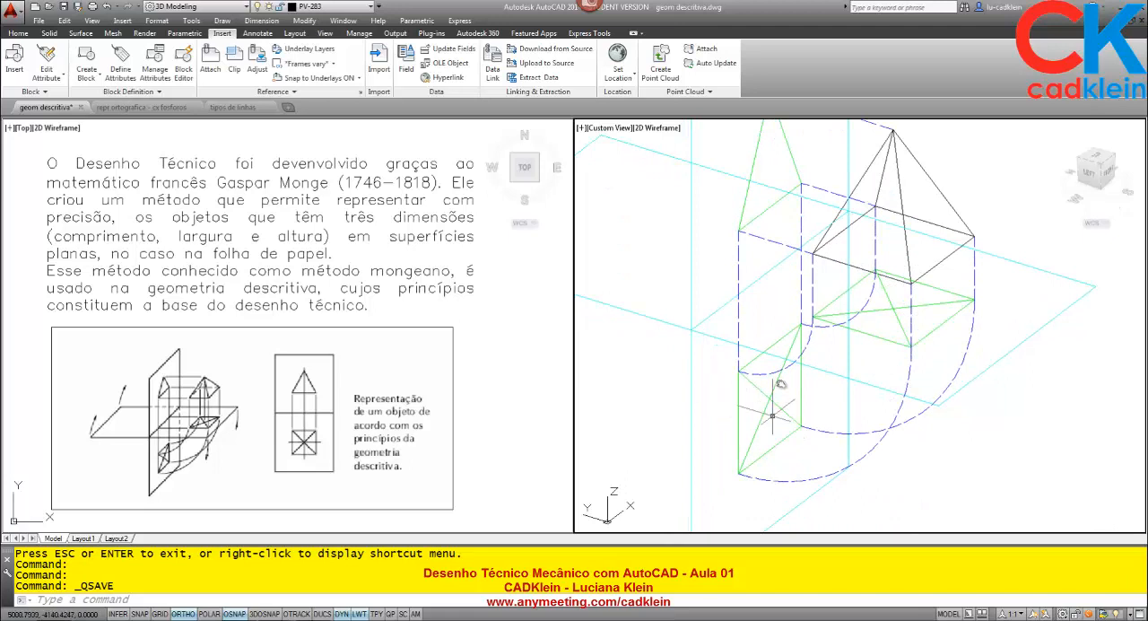
scroll(782, 403, down, 3)
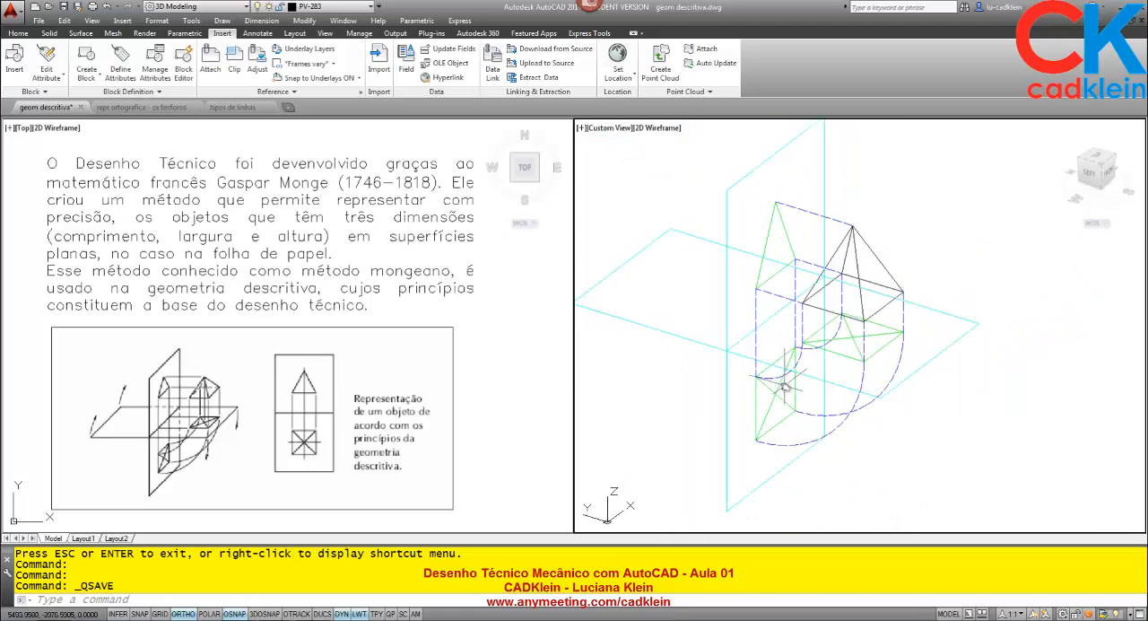
scroll(528, 412, down, 8)
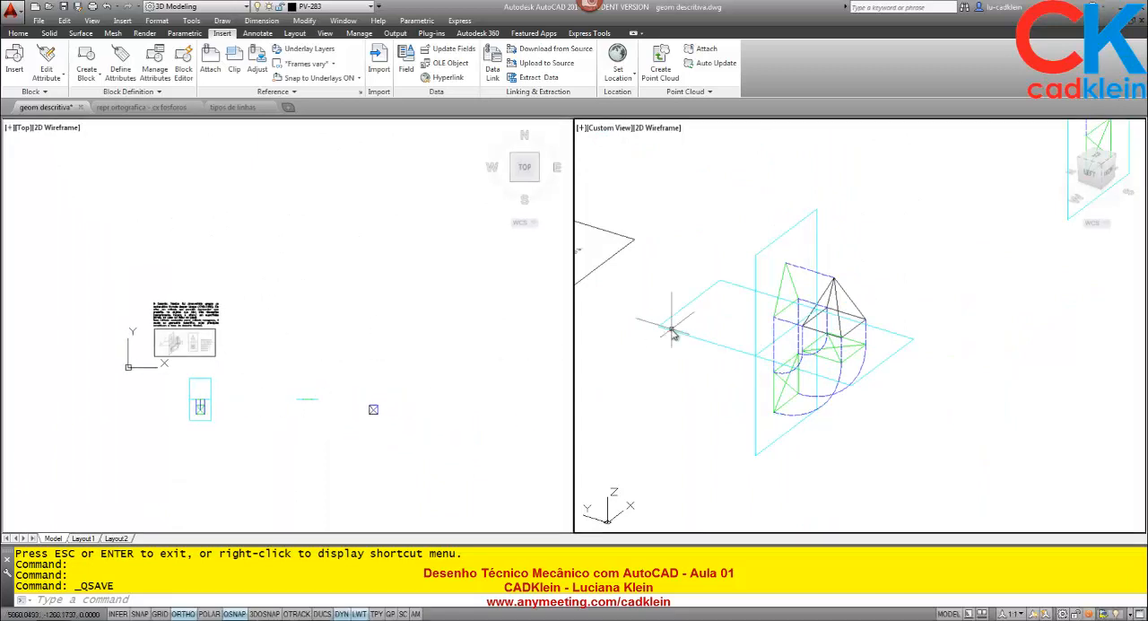
scroll(980, 365, up, 5)
scroll(981, 365, up, 2)
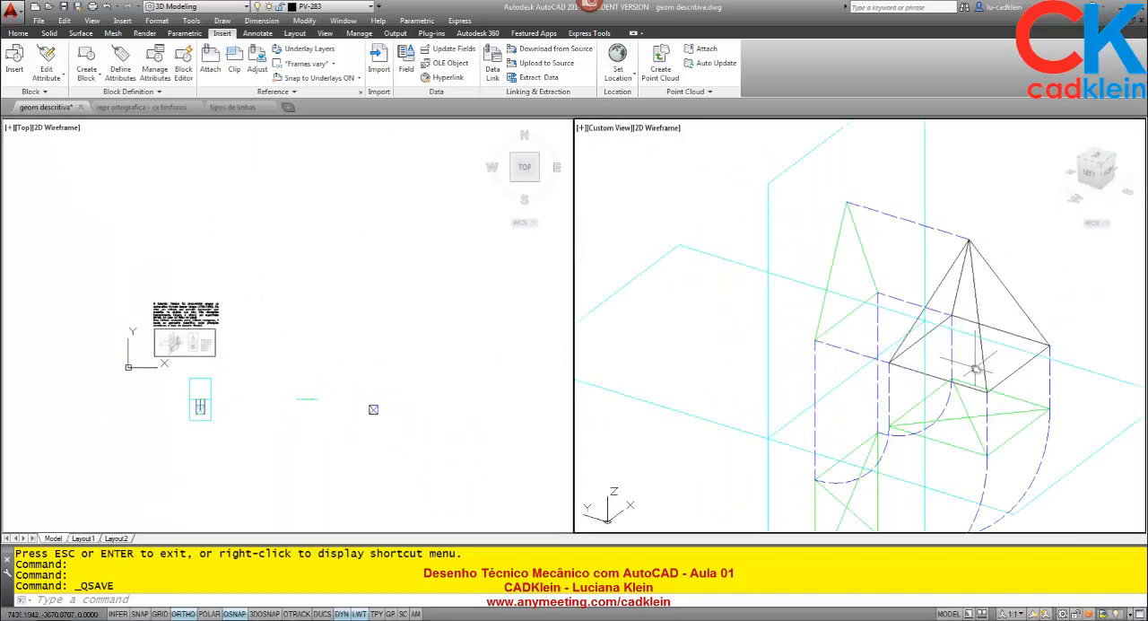
- Compare the front view of the pyramid's projections with the isometric view in the custom-view viewport
click(1105, 172)
scroll(765, 333, up, 5)
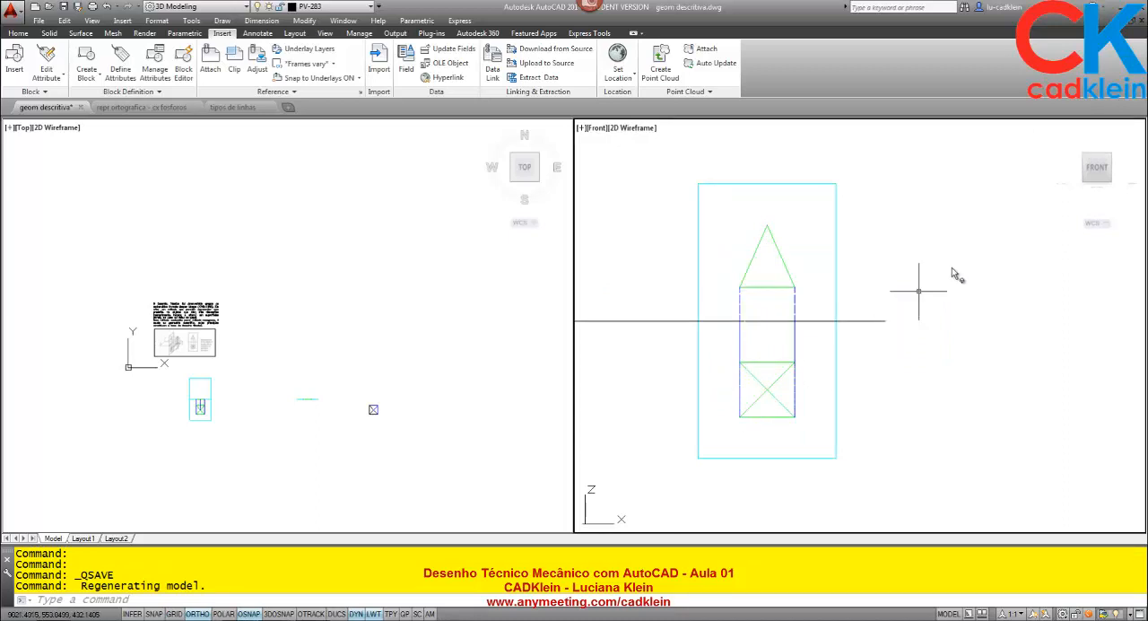
click(1061, 133)
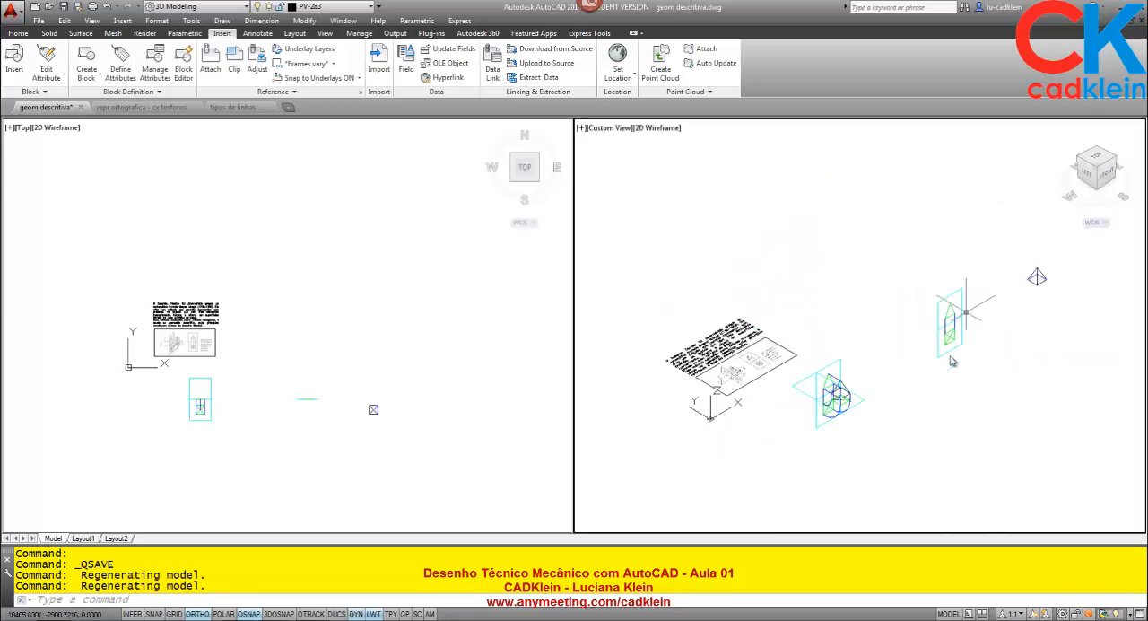
scroll(835, 402, up, 5)
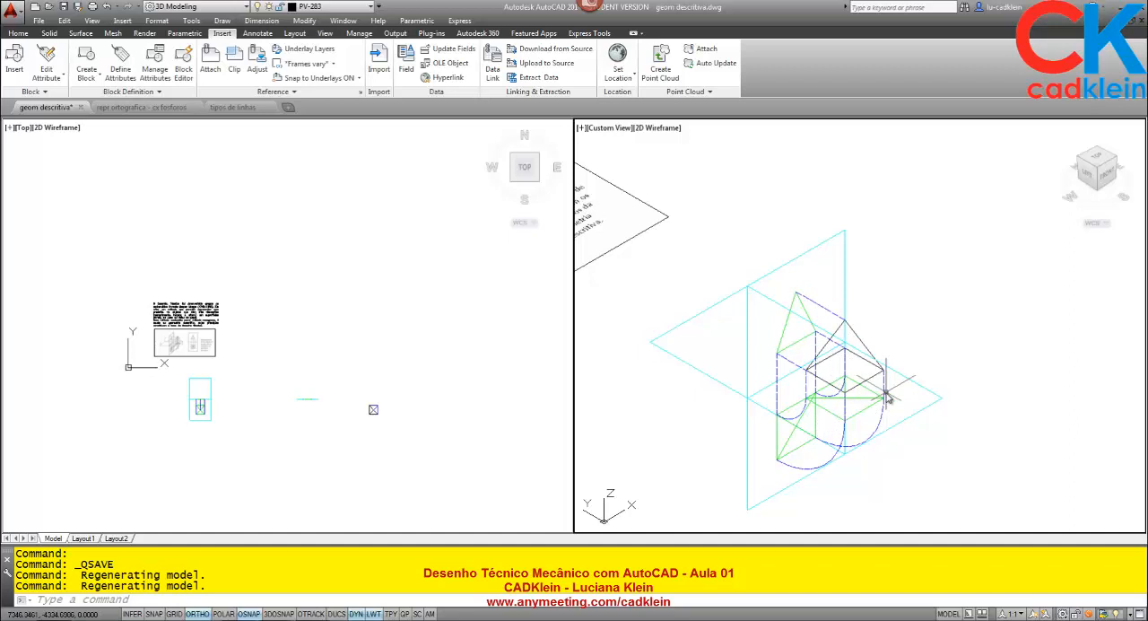
click(1111, 178)
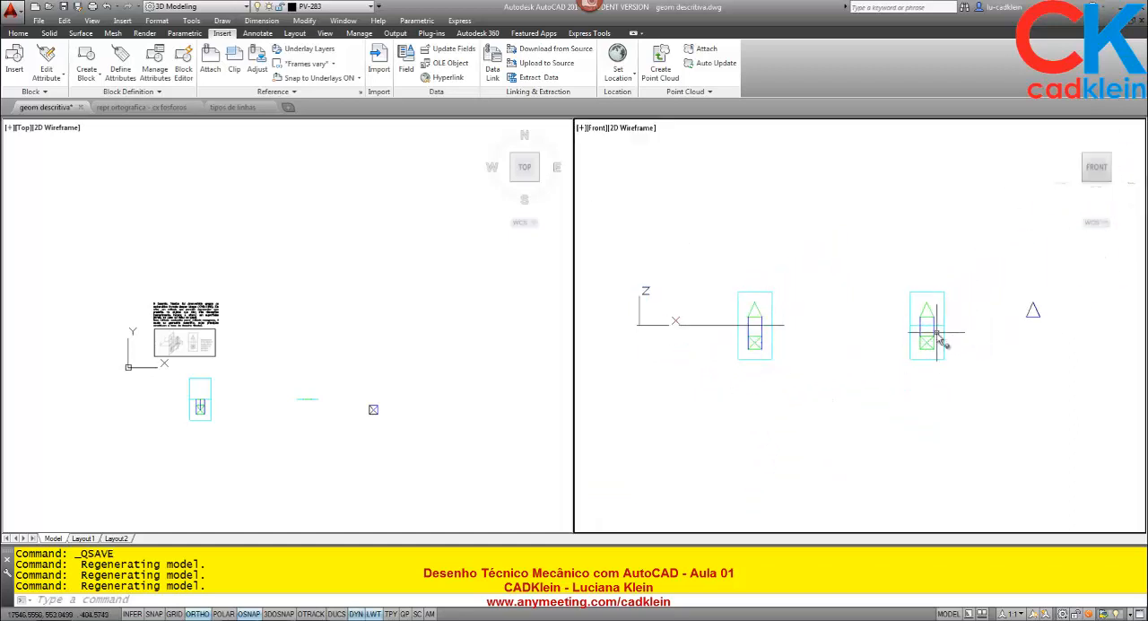
scroll(938, 332, up, 5)
middle_drag(915, 274, 743, 313)
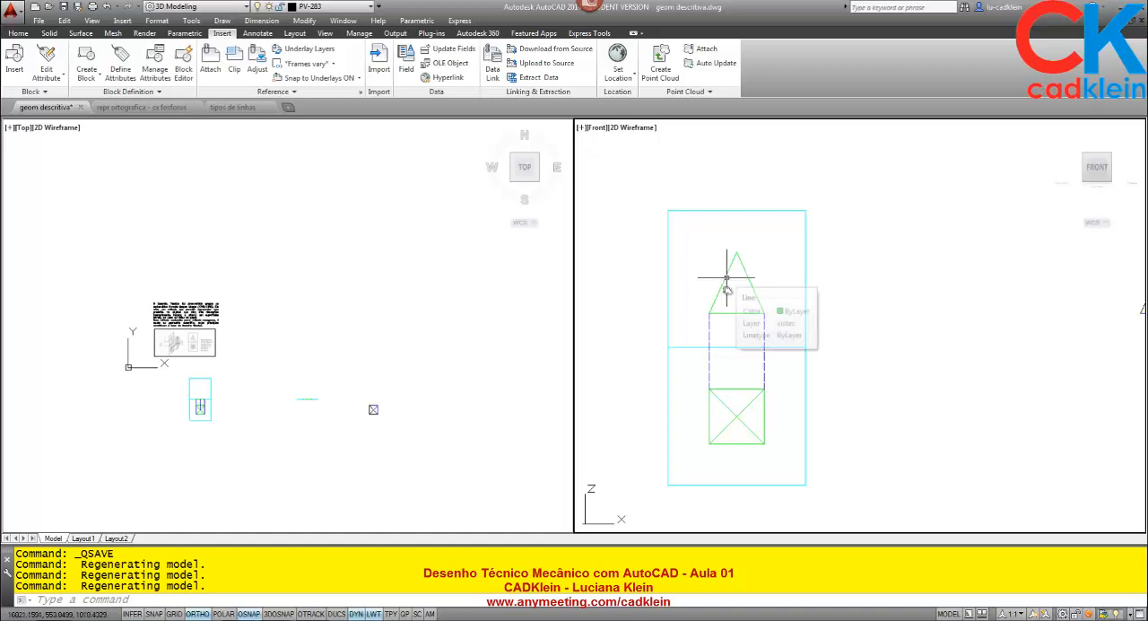
click(1061, 131)
scroll(849, 386, up, 6)
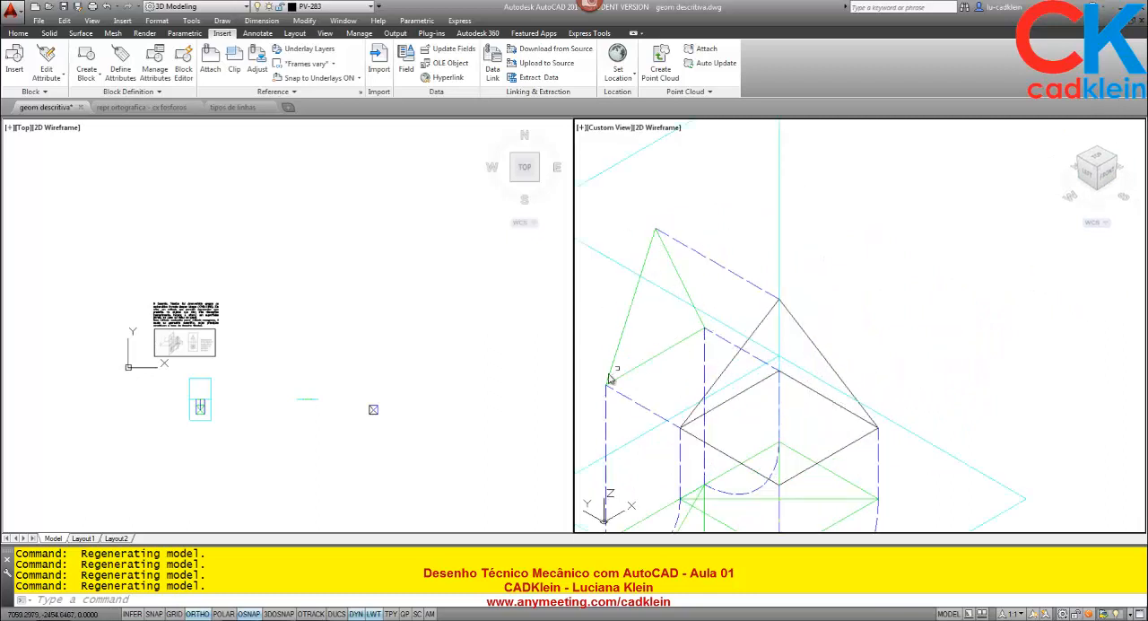
- Switch to the repr ortografica - cx fosforos drawing and restore its two side-by-side viewports
click(148, 109)
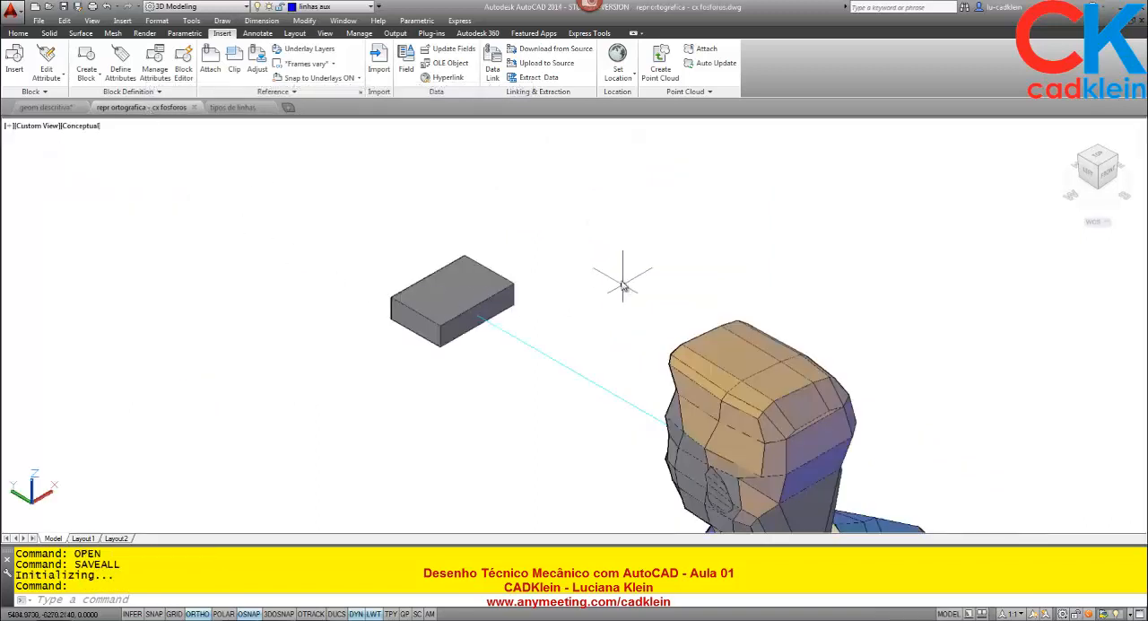
scroll(592, 257, up, 2)
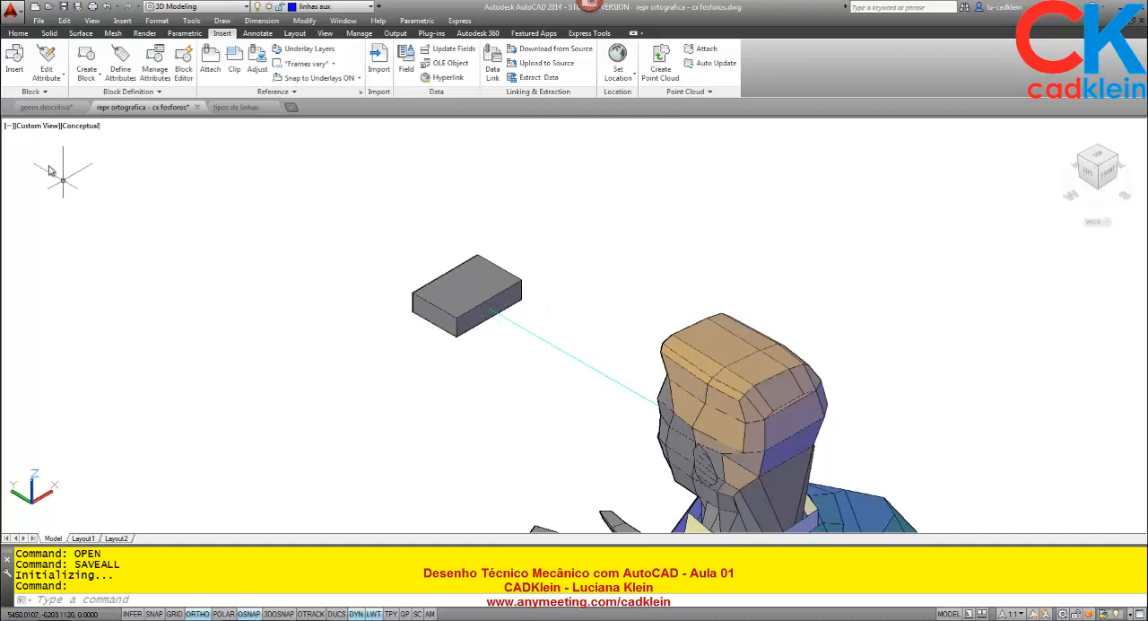
click(11, 126)
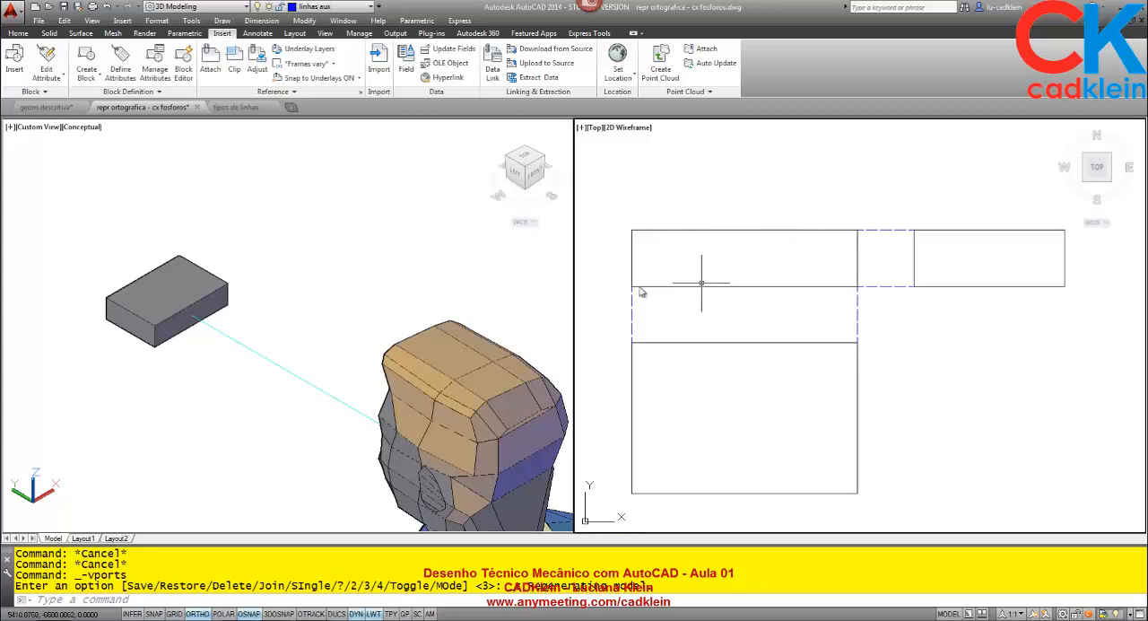
- Rotate the matchbox solid 90° about the X axis with 3D Rotate, with object snap off
click(379, 314)
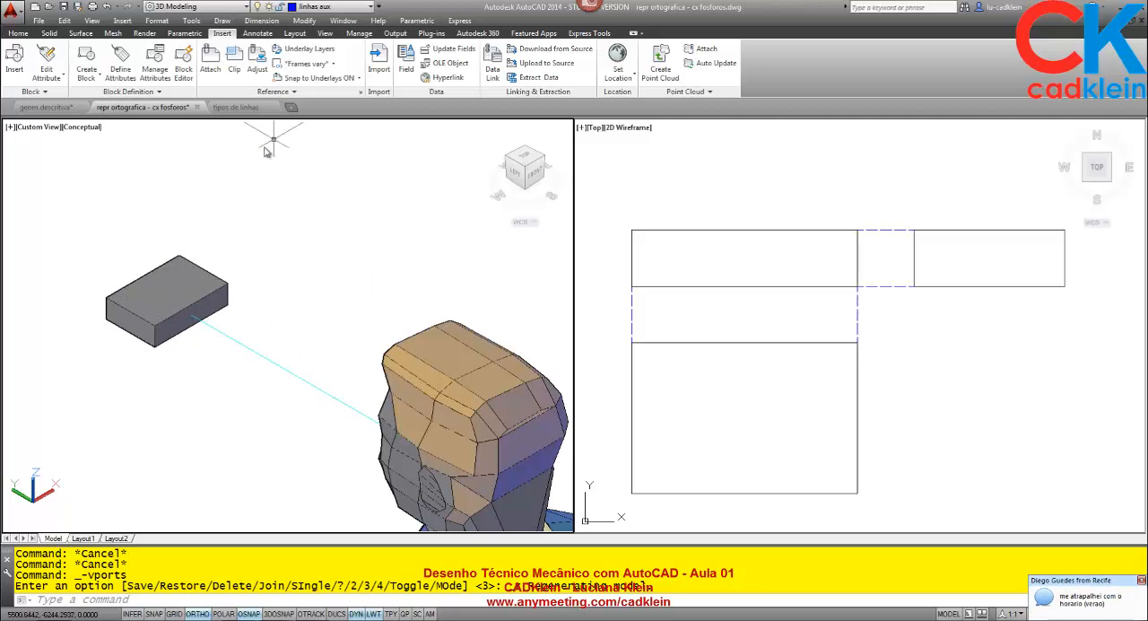
click(18, 33)
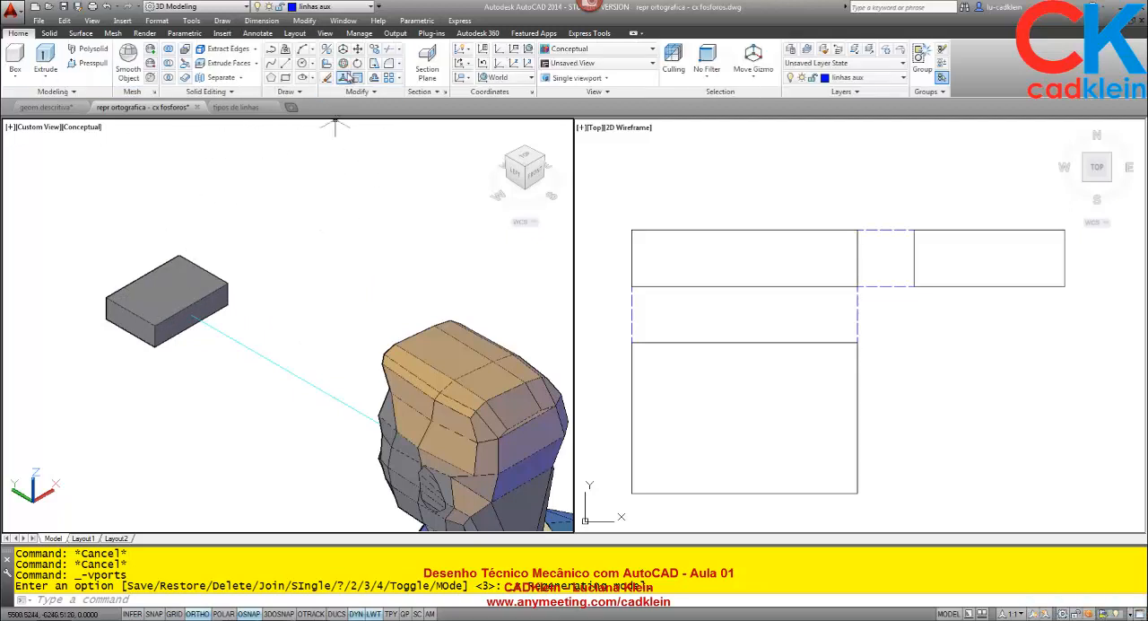
click(186, 272)
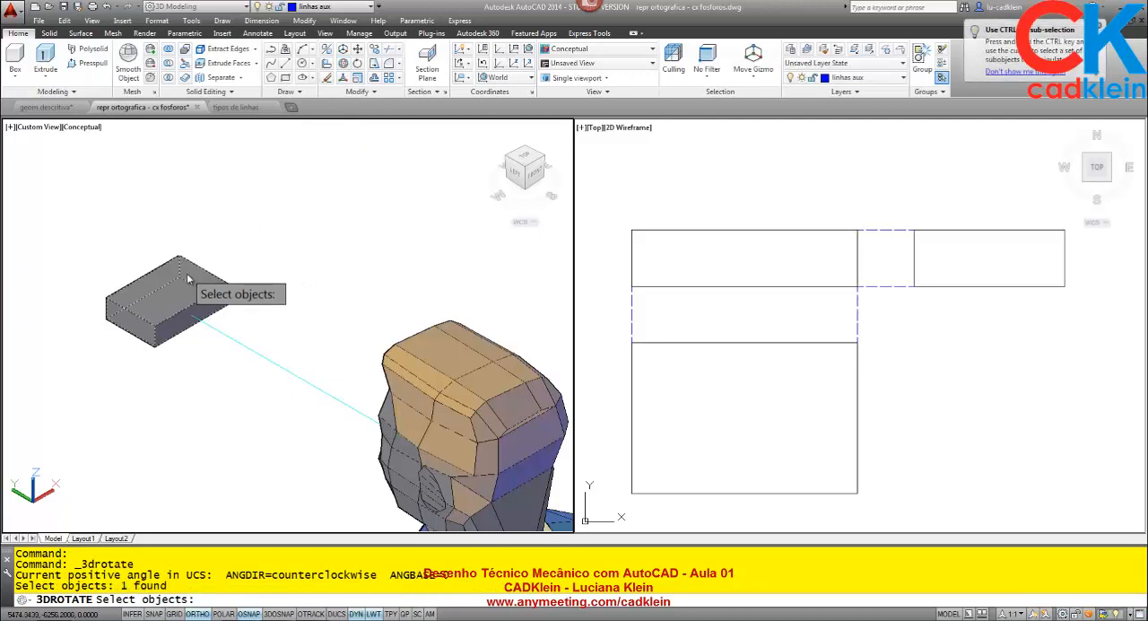
key(Return)
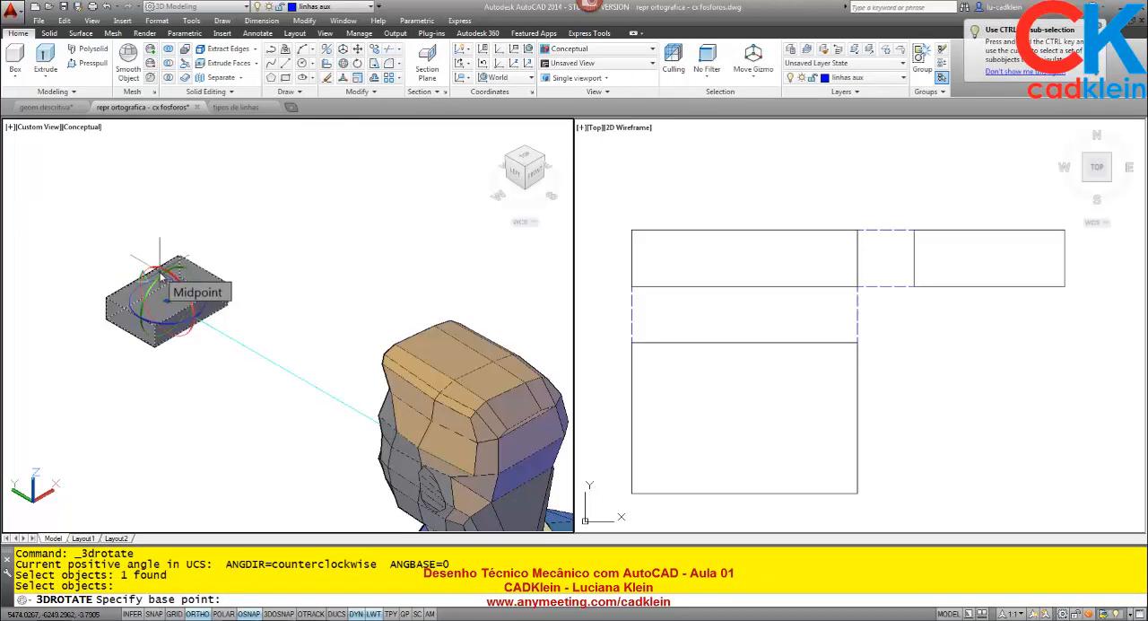
key(F3)
click(166, 255)
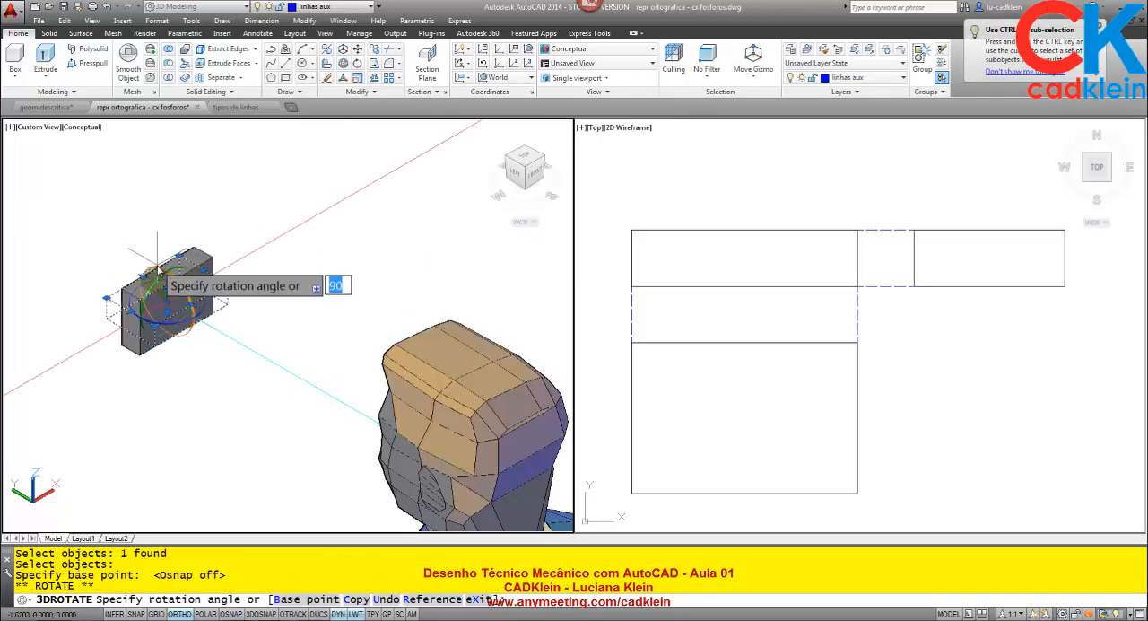
key(Return)
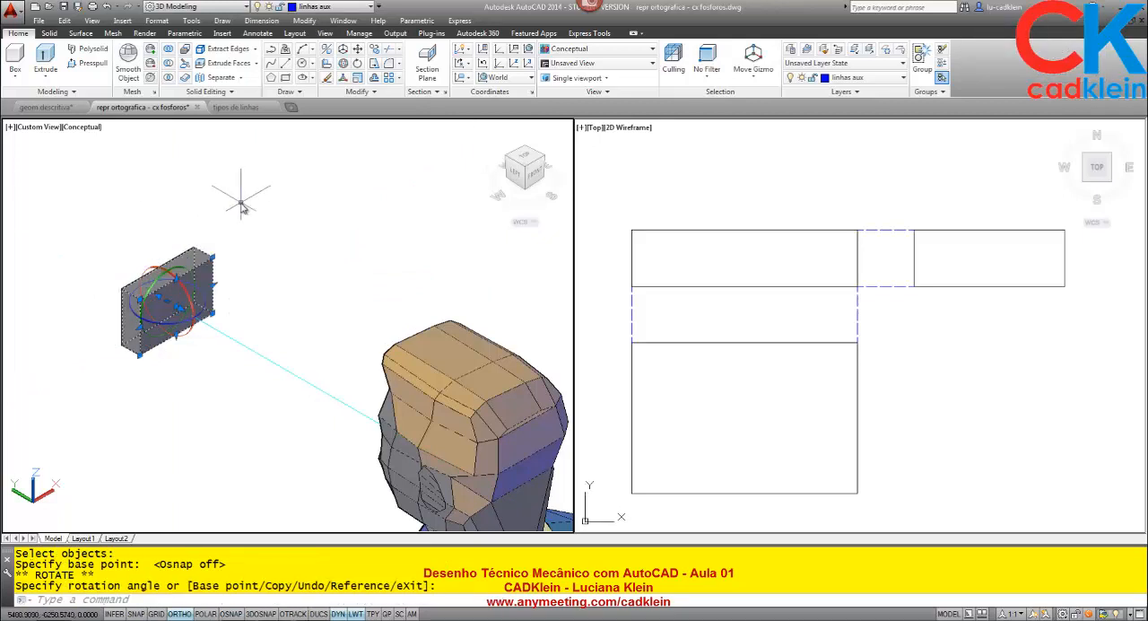
key(Escape)
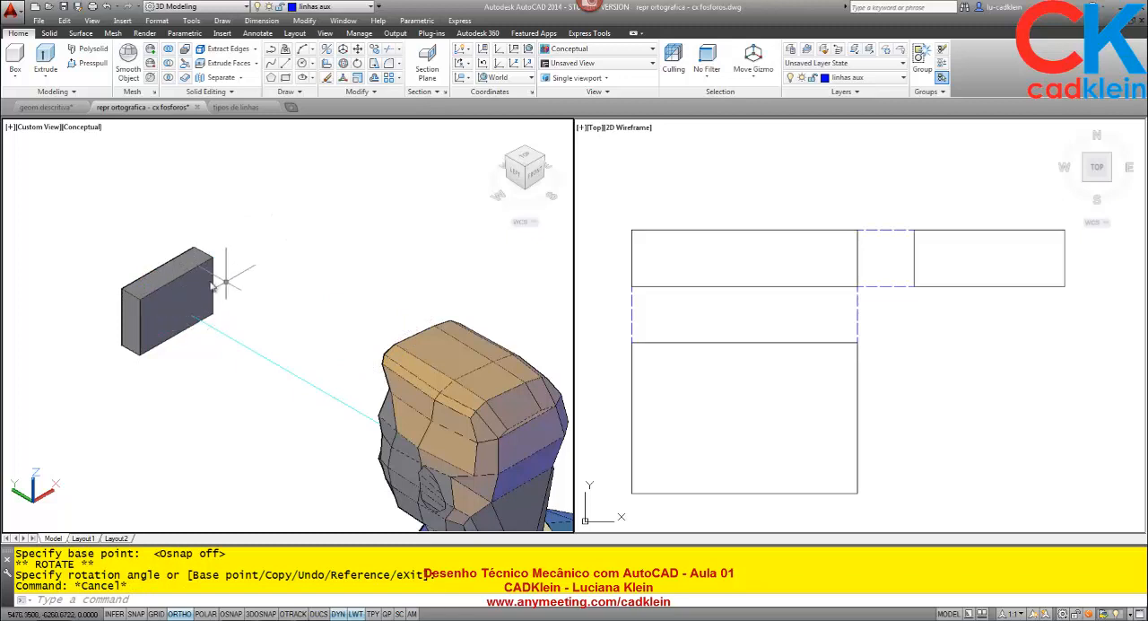
- Undo the viewport change and the 3D rotation of the matchbox
click(704, 433)
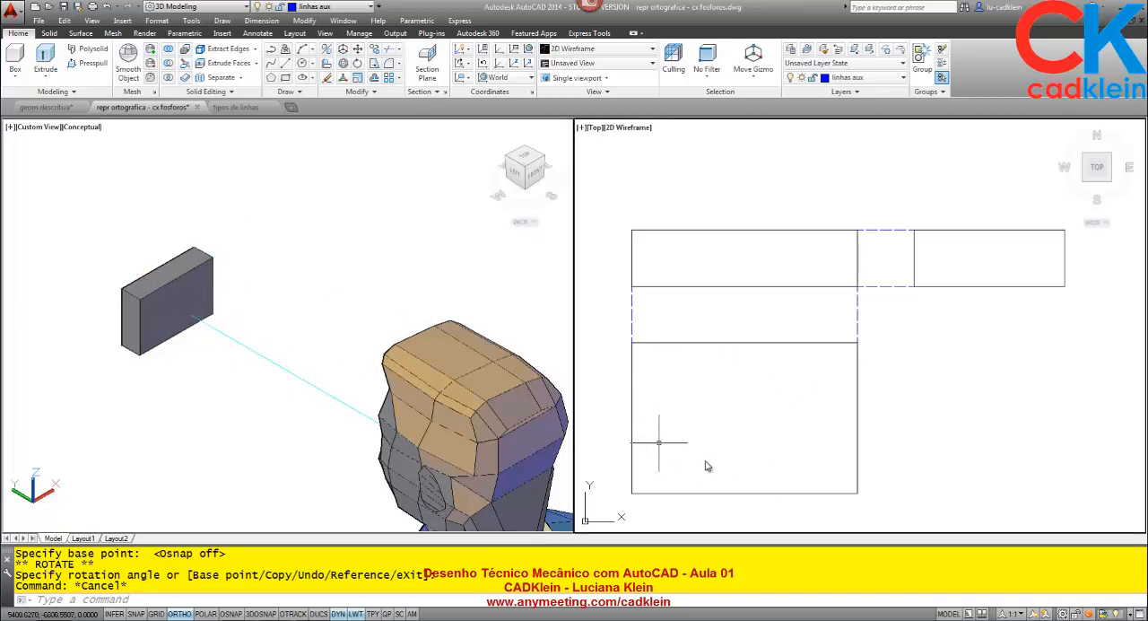
click(294, 283)
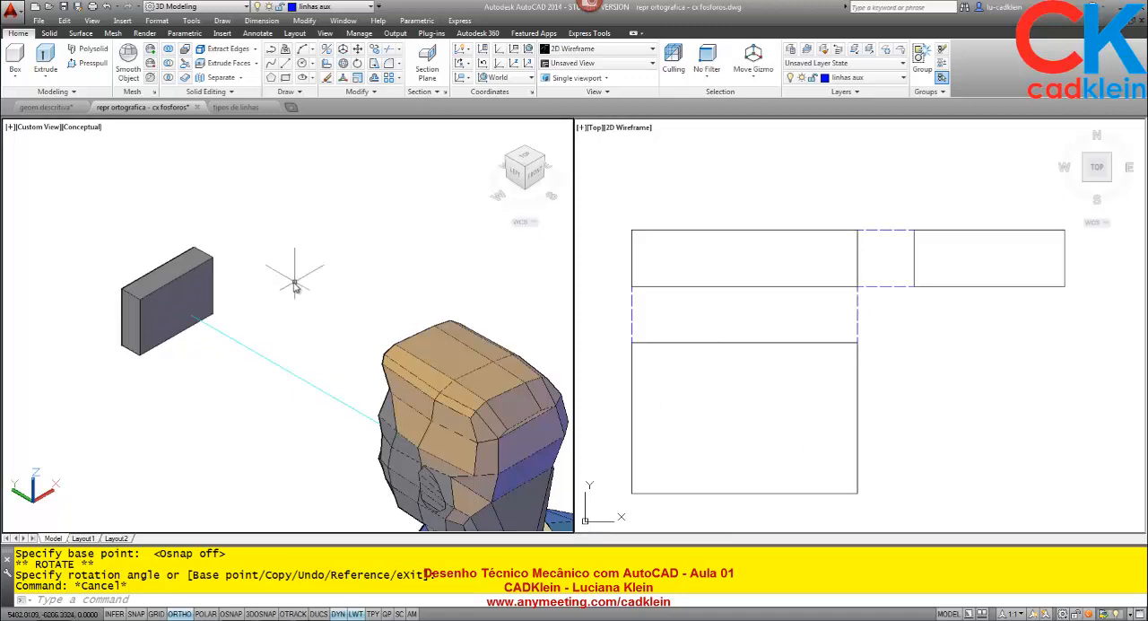
text(u)
key(Return)
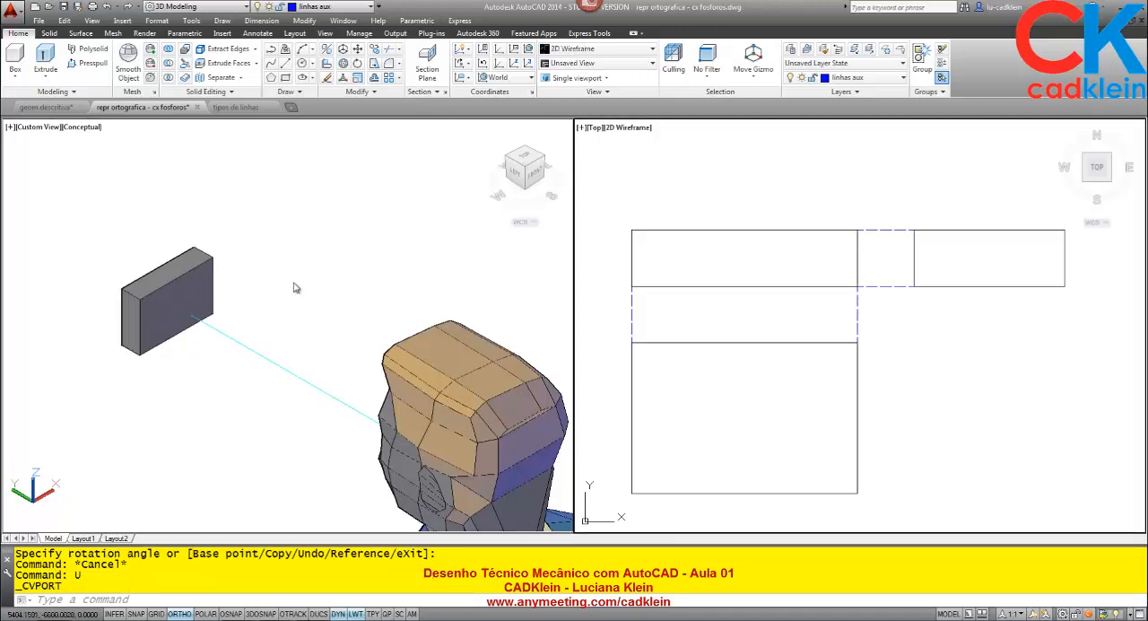
text(u)
key(Return)
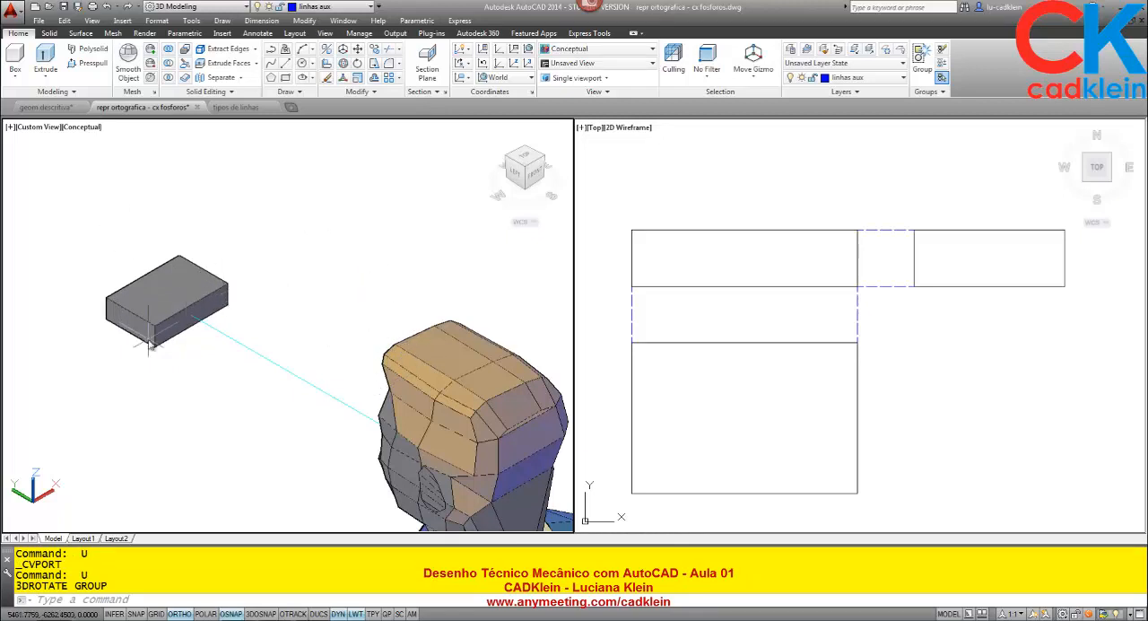
- Rotate the matchbox solid a quarter turn about its vertical axis with 3D Rotate
click(344, 65)
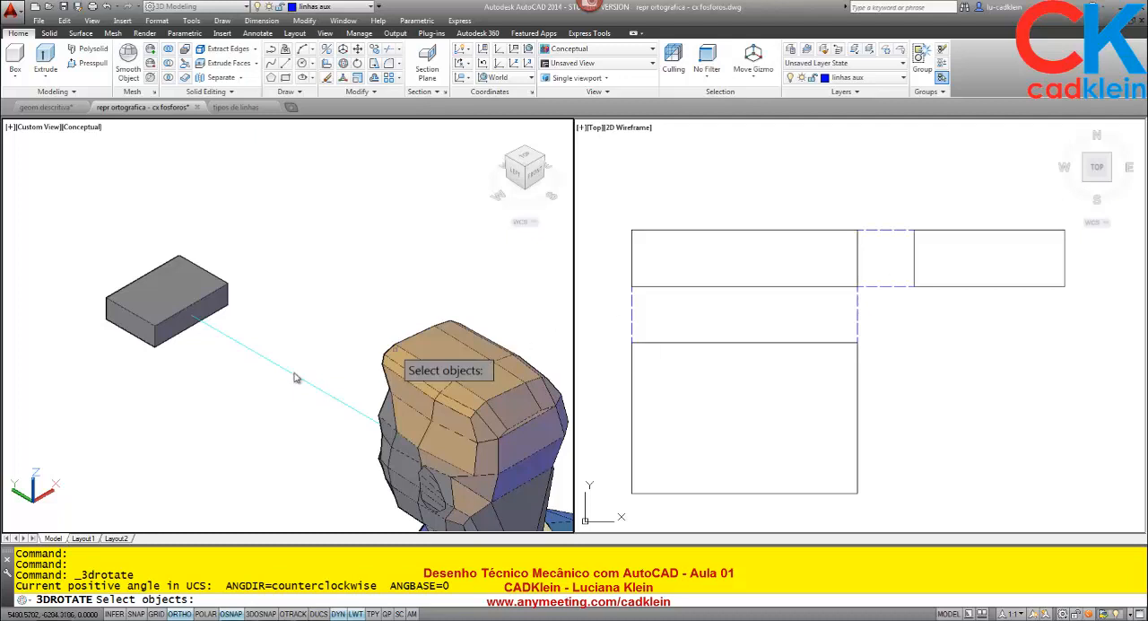
click(247, 394)
click(228, 377)
click(168, 317)
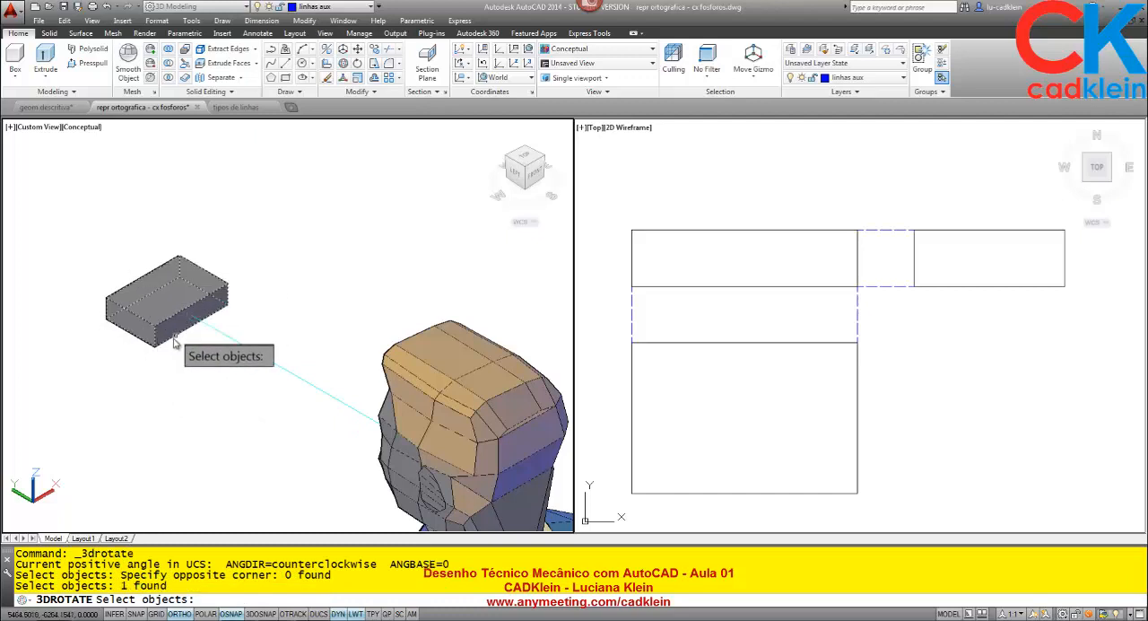
key(Return)
click(203, 319)
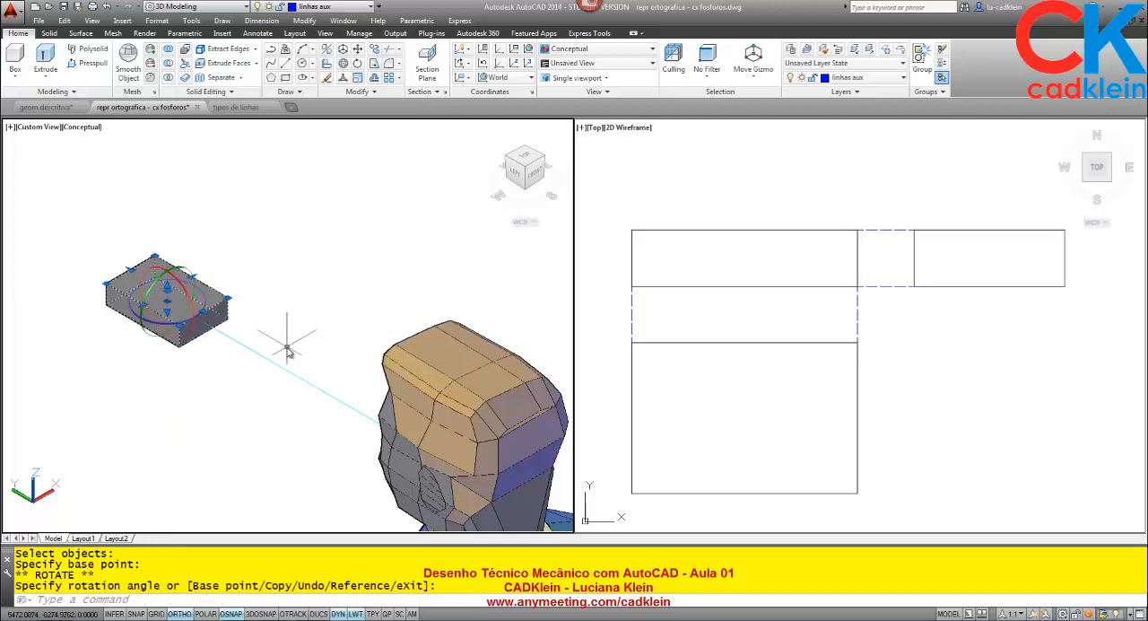
key(Escape)
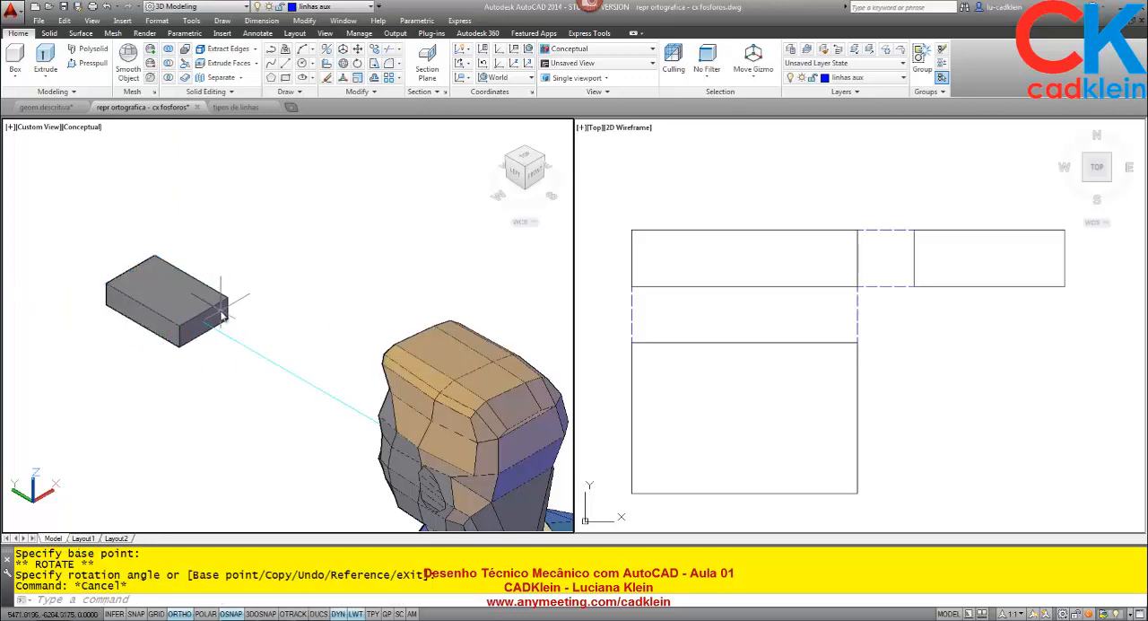
- Move the side view rectangle horizontally away from the front view in the top-view viewport
click(904, 267)
click(1020, 270)
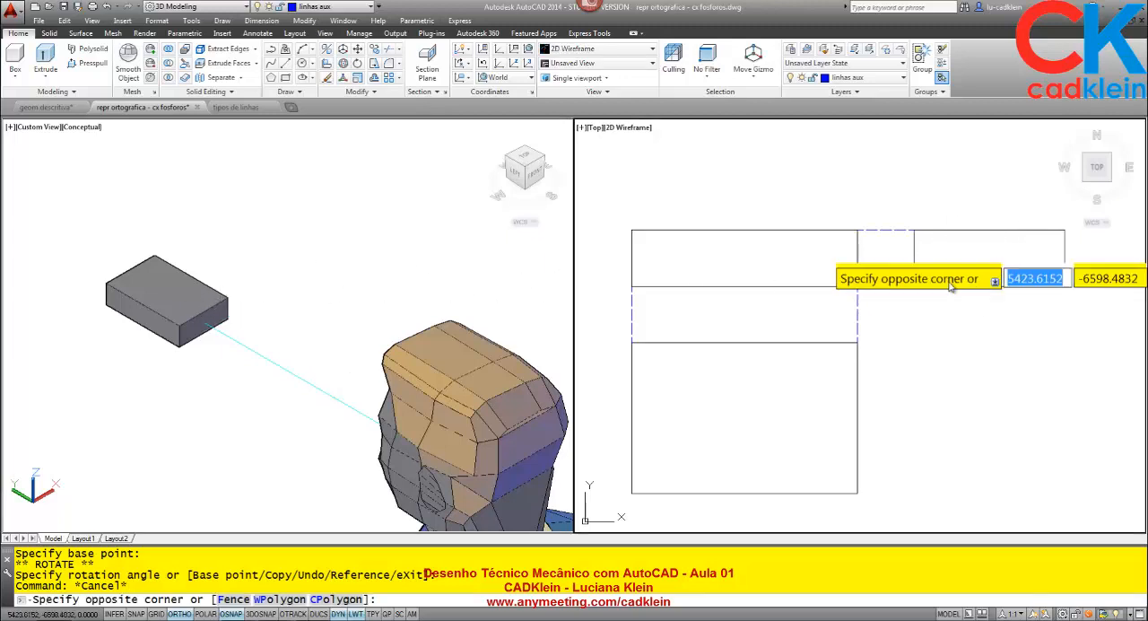
click(1019, 269)
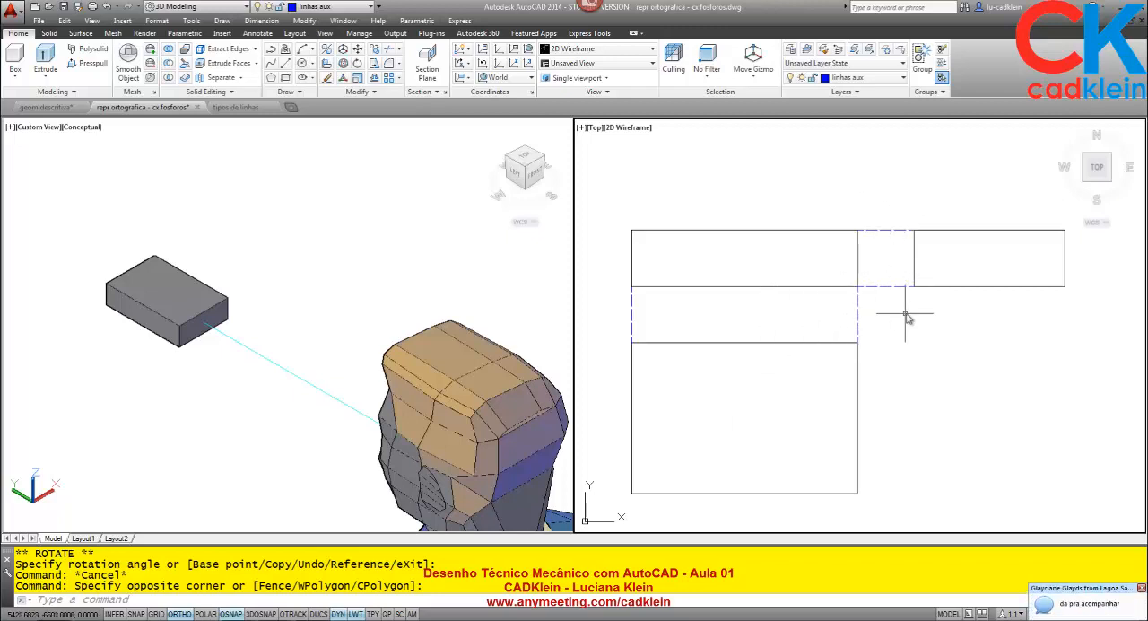
text(m)
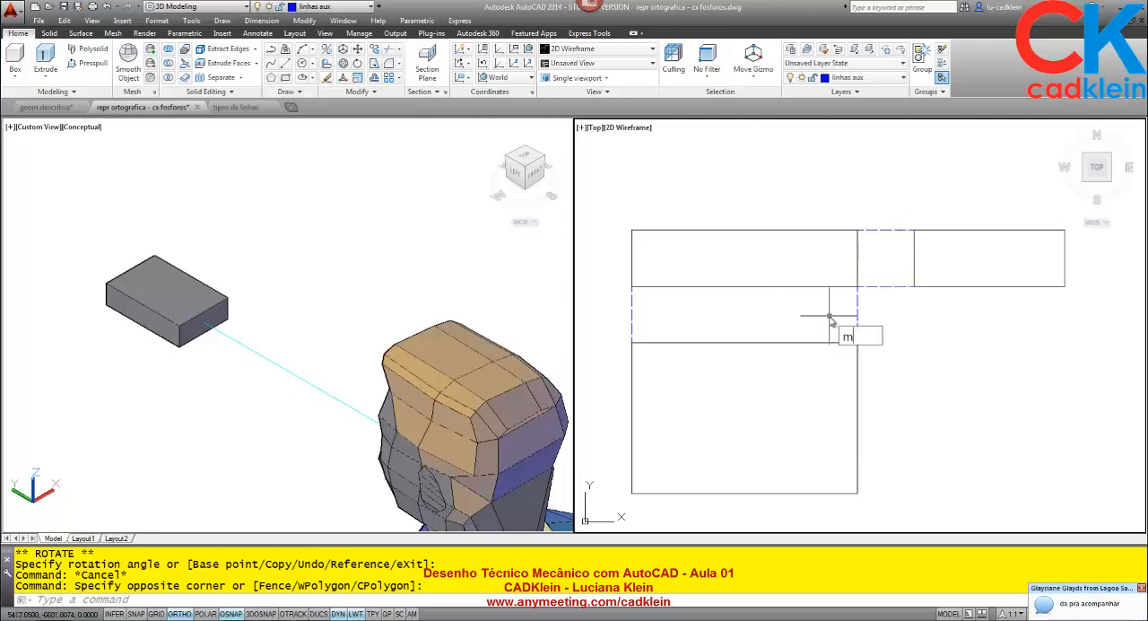
key(Return)
click(954, 296)
click(950, 278)
key(Return)
click(944, 334)
click(986, 336)
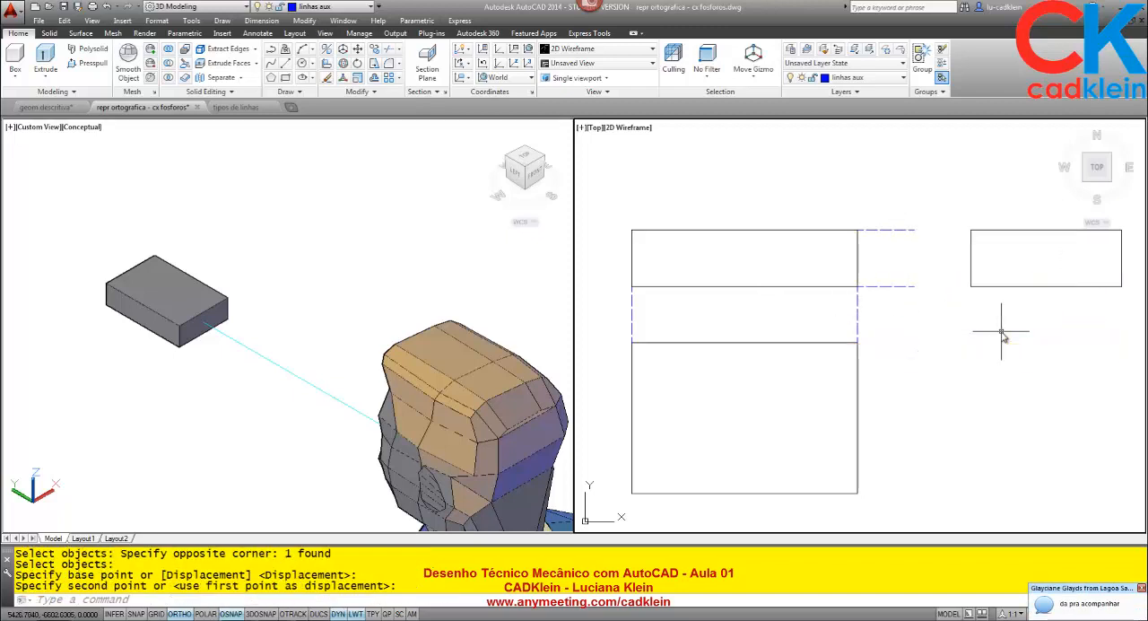
scroll(969, 358, down, 3)
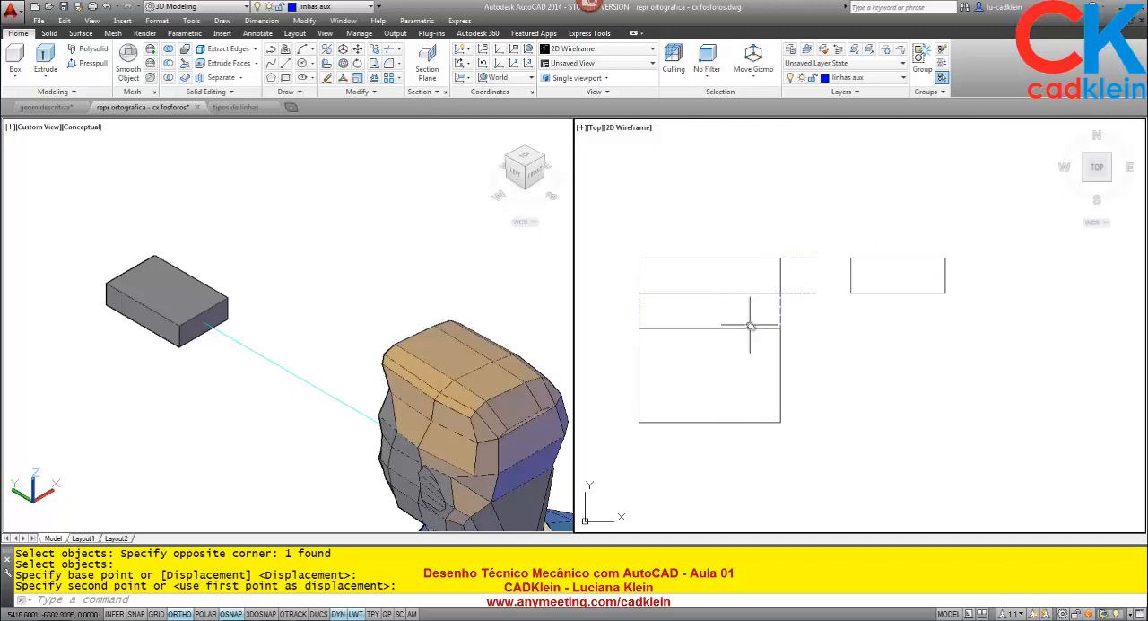
- Undo the zoom and the side view's horizontal move
key(Return)
key(Return)
key(Return)
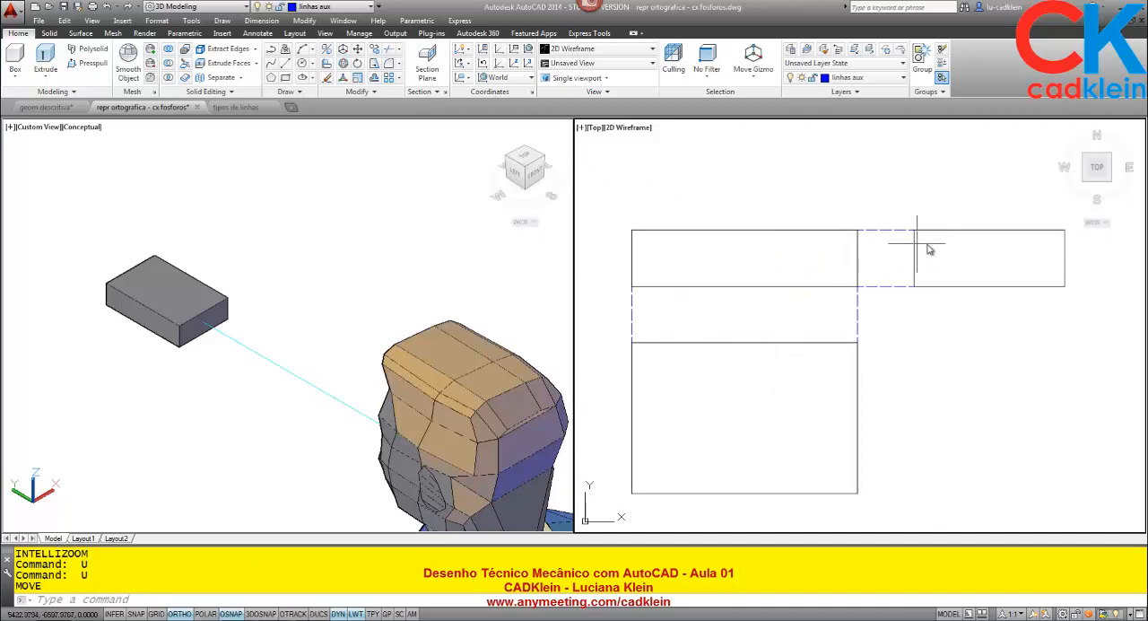
- Erase the four dashed projection lines linking the front view to the side view and to the top view
click(884, 230)
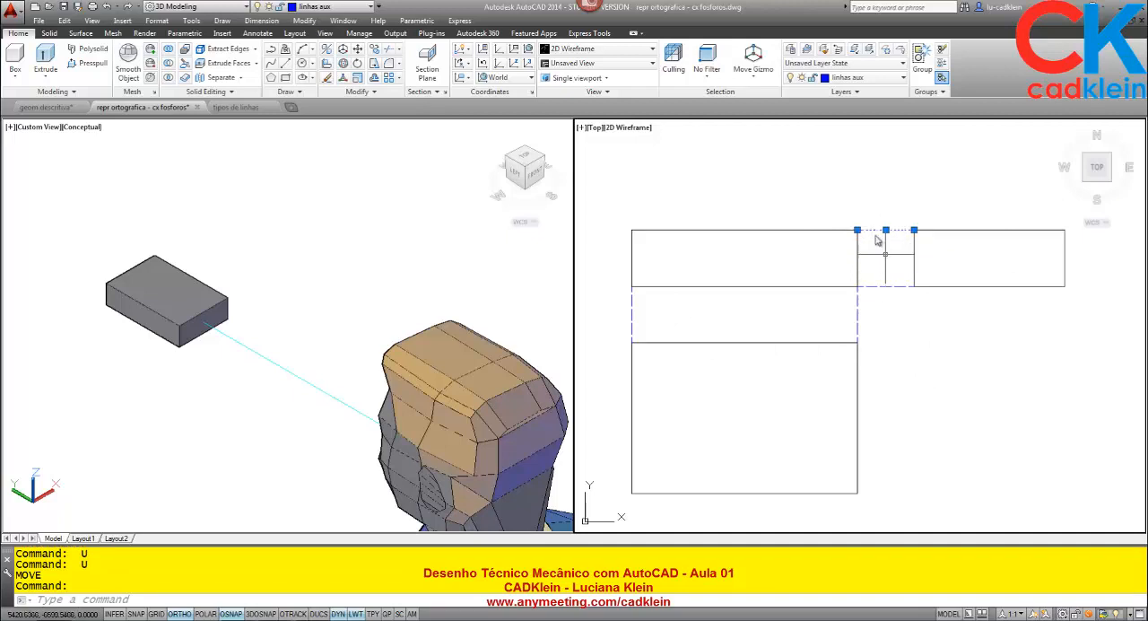
key(Escape)
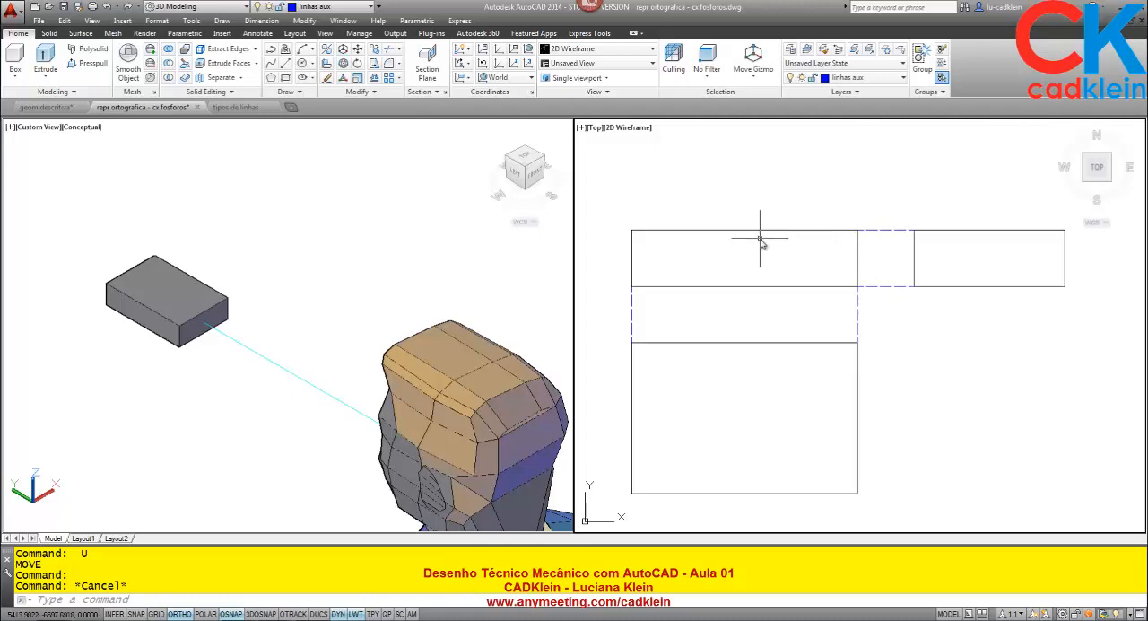
click(899, 320)
click(879, 225)
key(Delete)
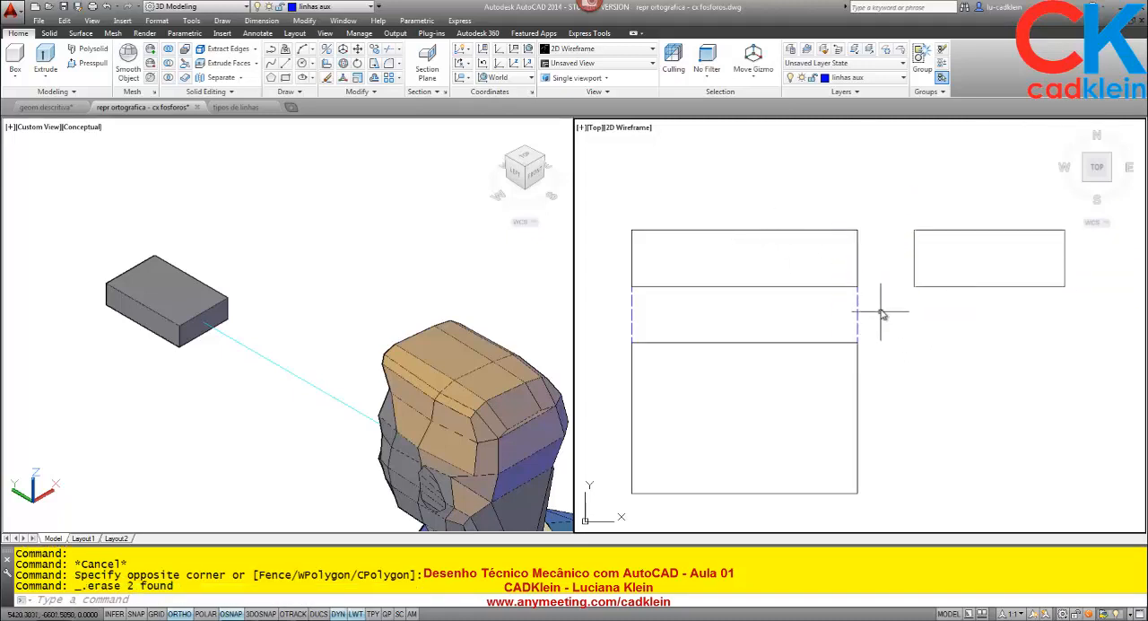
click(881, 314)
click(614, 330)
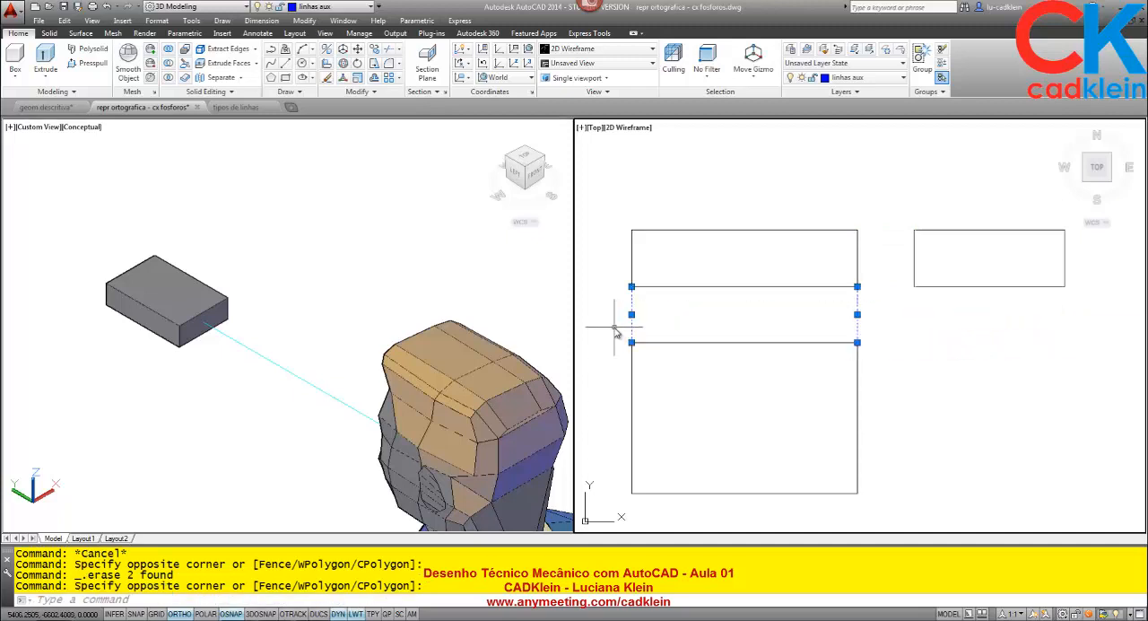
key(Delete)
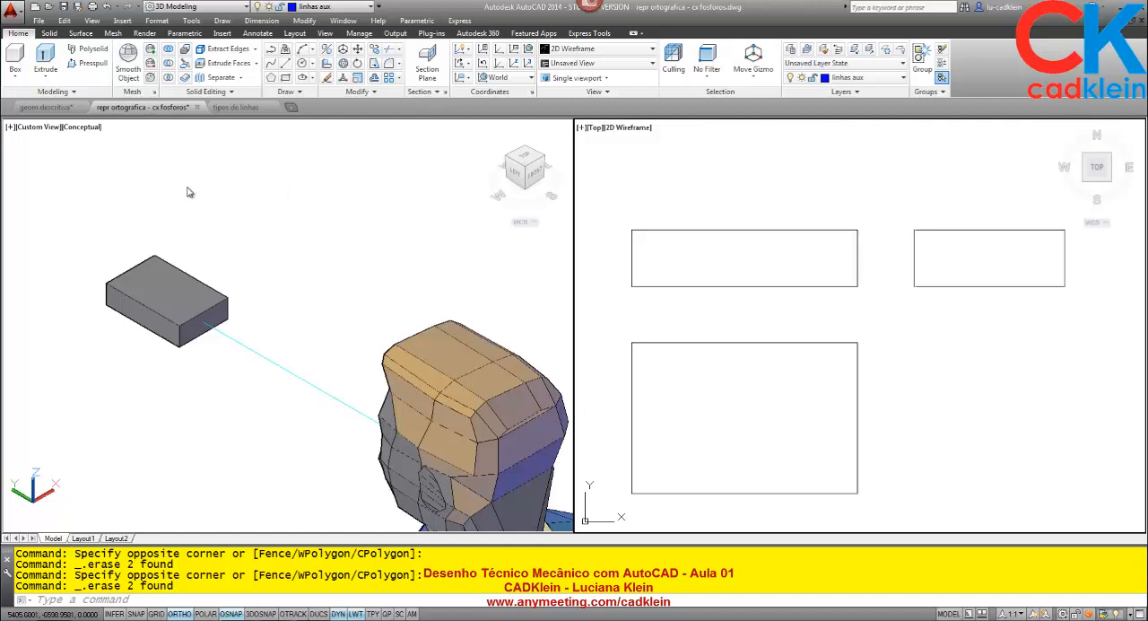
- Open the formas simples - cilindro drawing from the Desenho Tecnico Aula 01 folder
key(Return)
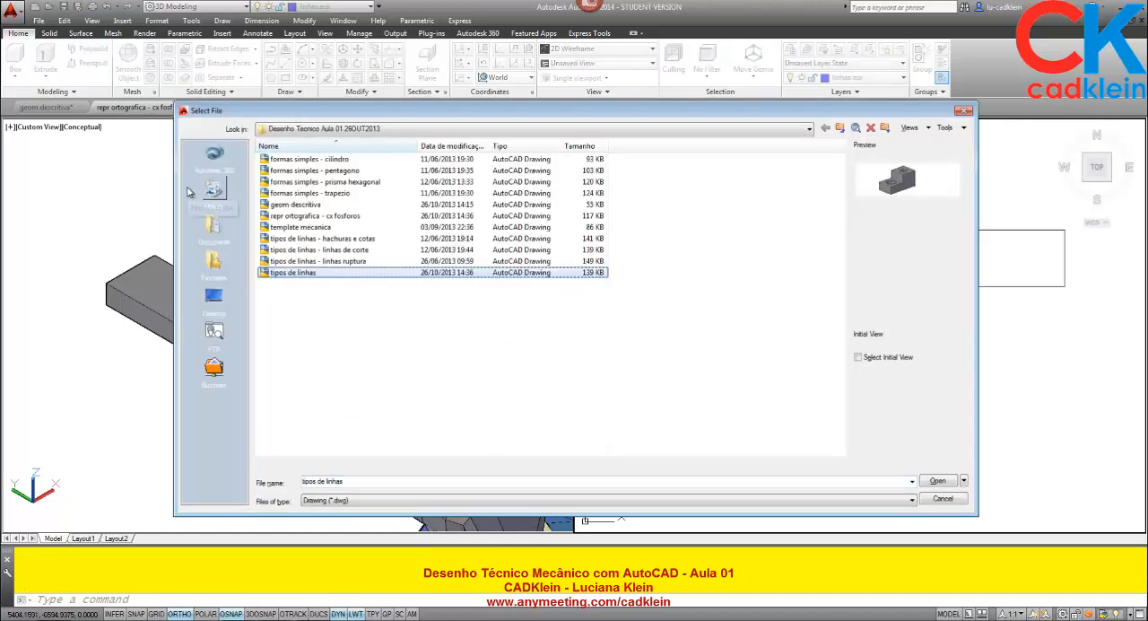
click(345, 160)
click(937, 481)
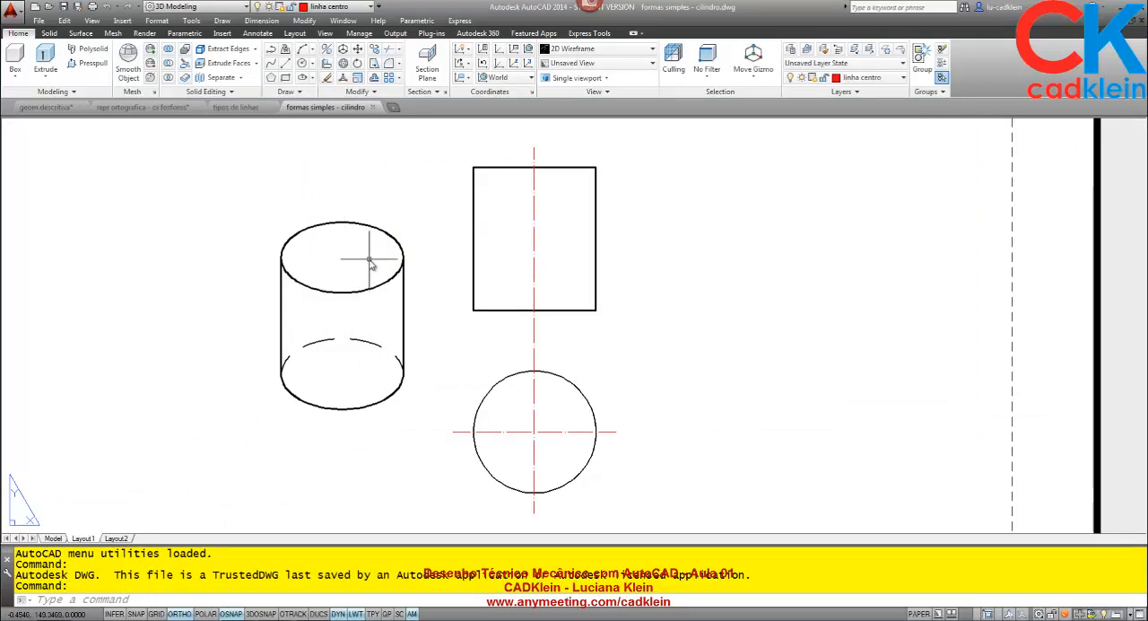
mouse_move(370, 260)
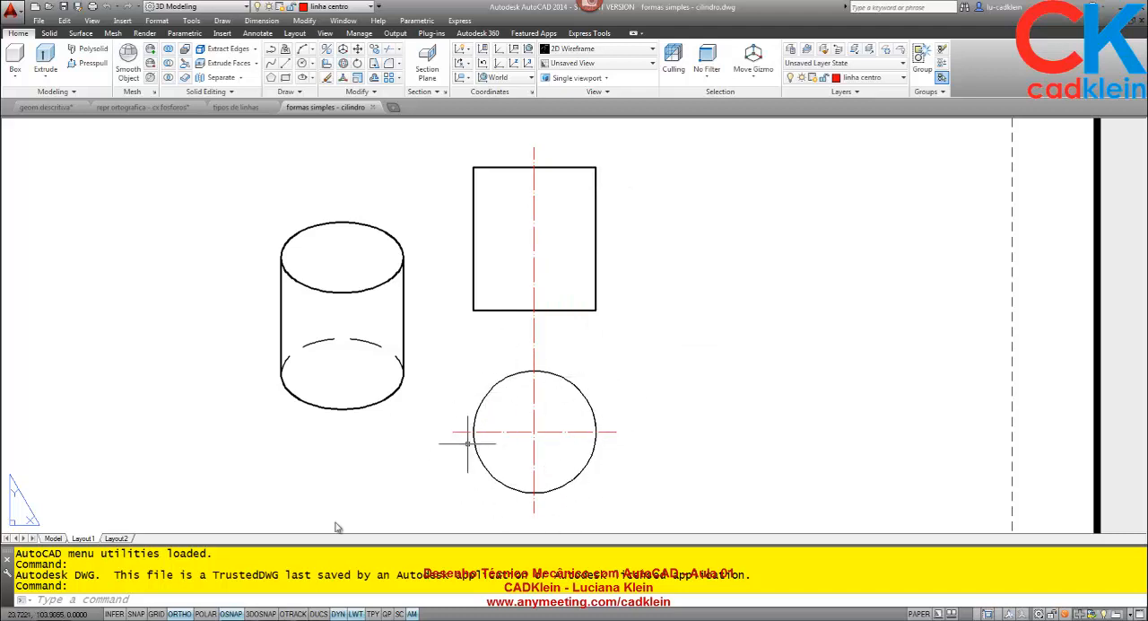
- Show the cylinder in model space with the custom-view viewport maximized and the Conceptual visual style
click(54, 538)
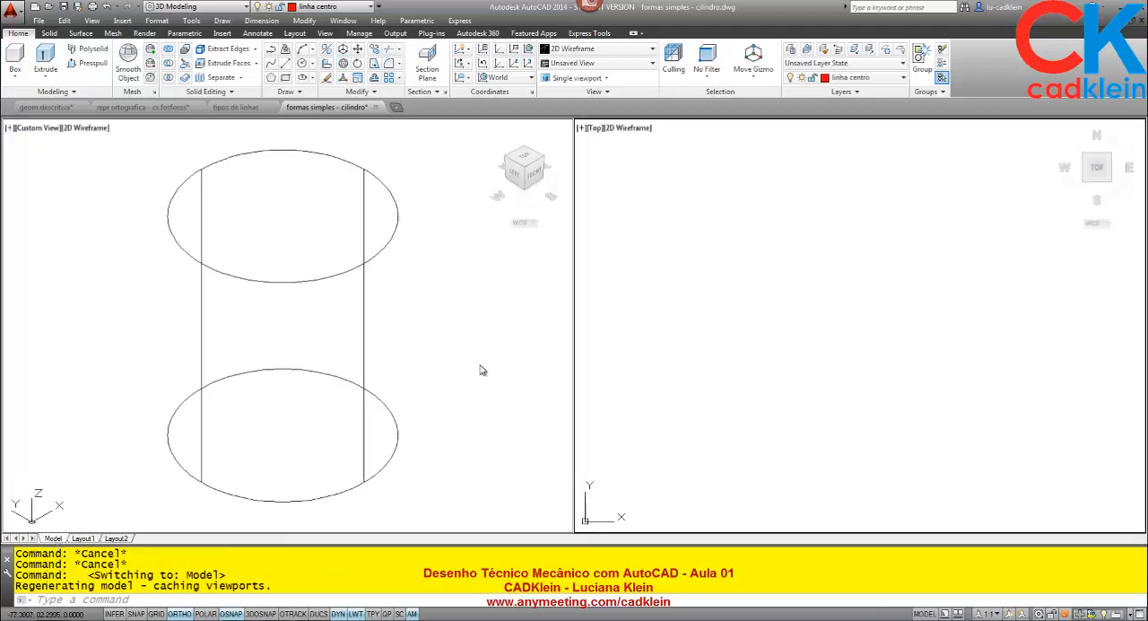
click(10, 130)
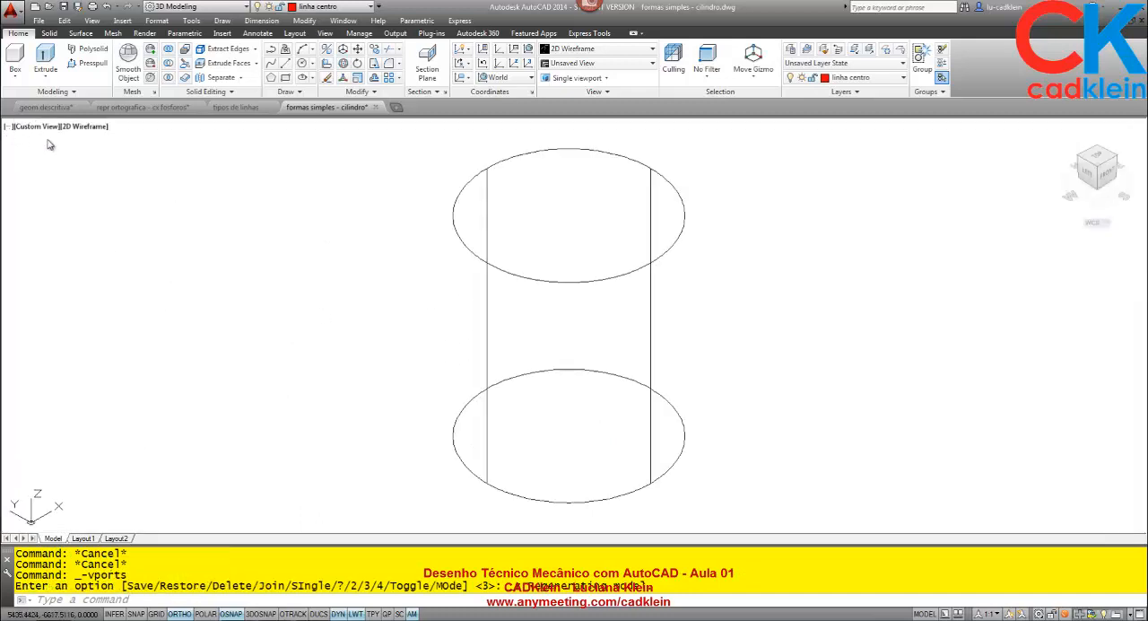
click(596, 48)
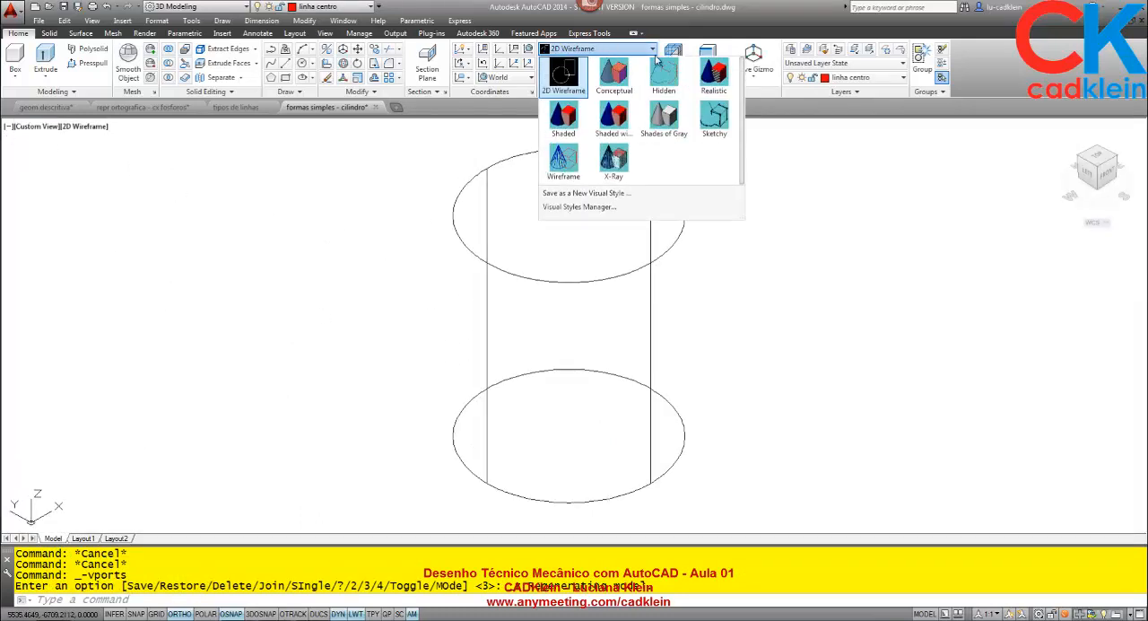
click(613, 76)
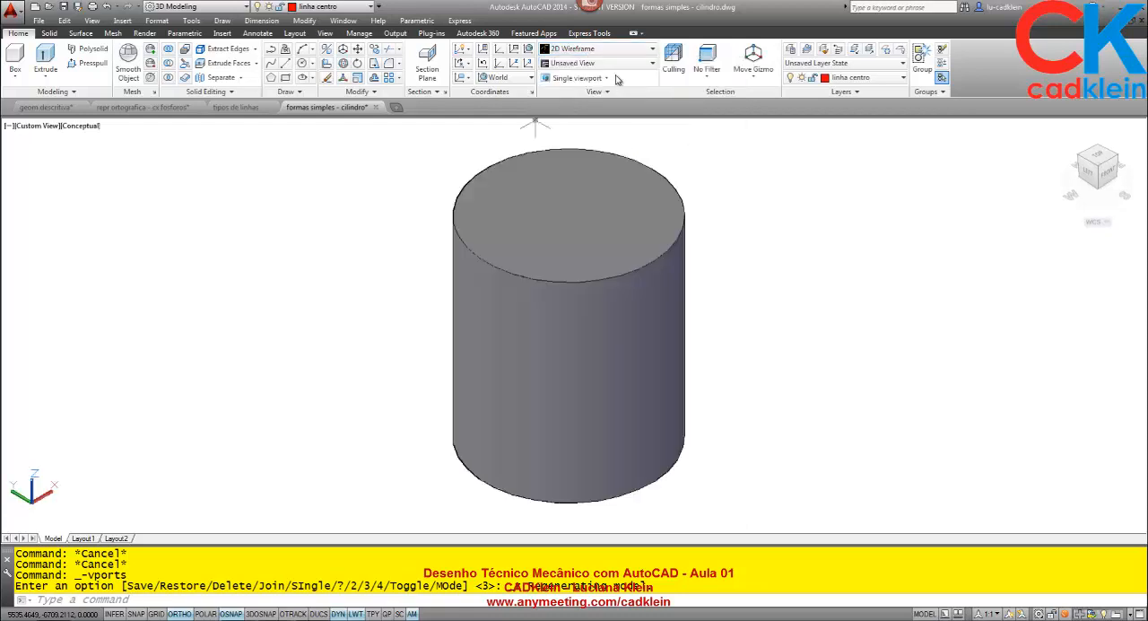
scroll(742, 375, down, 4)
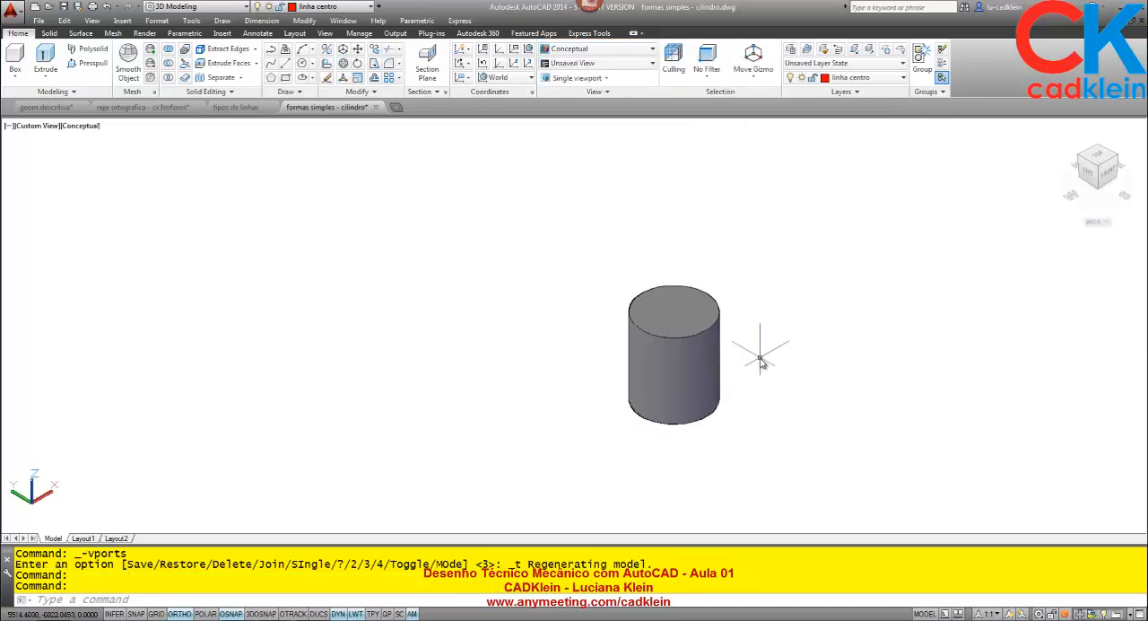
middle_drag(758, 357, 595, 358)
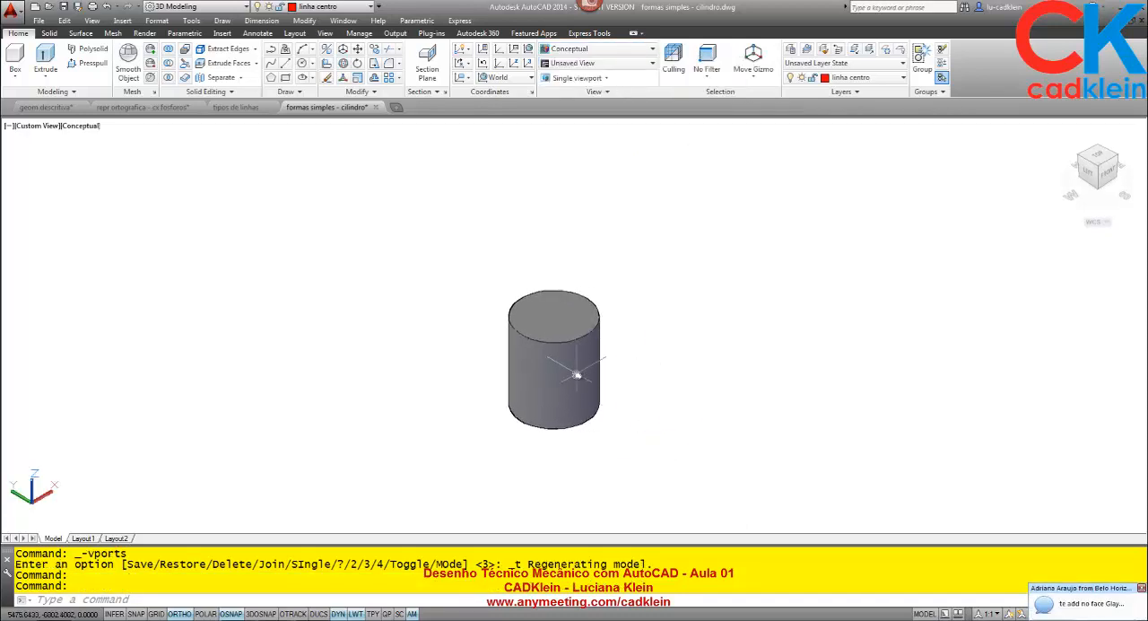
- Examine the cylinder from the front and the home view, and compare it with its projections in Layout1
click(1109, 176)
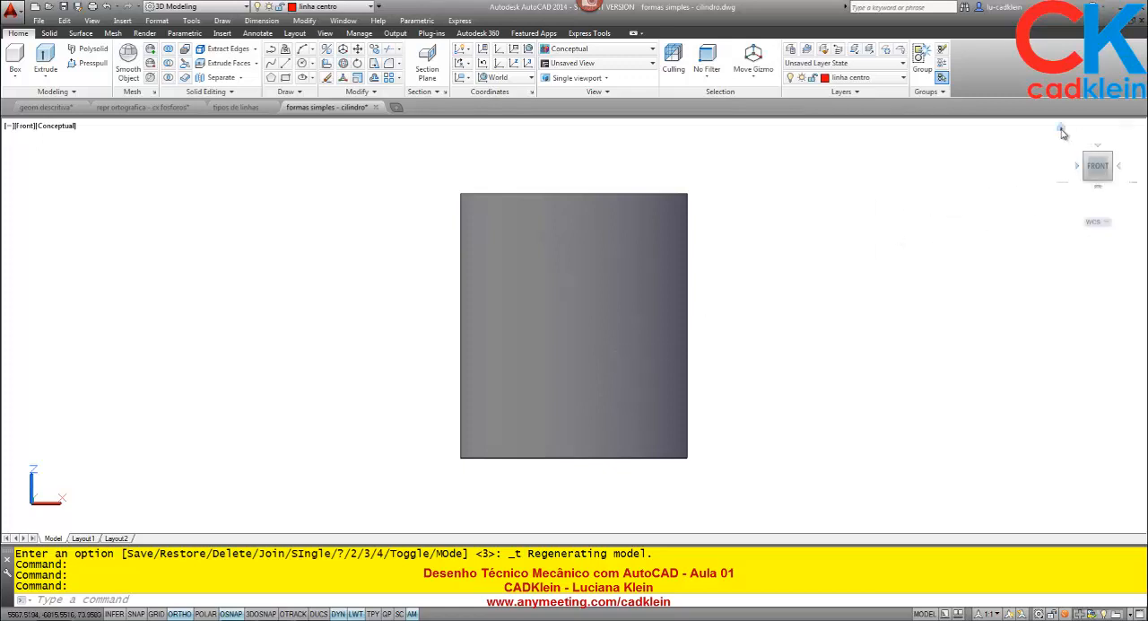
click(1061, 131)
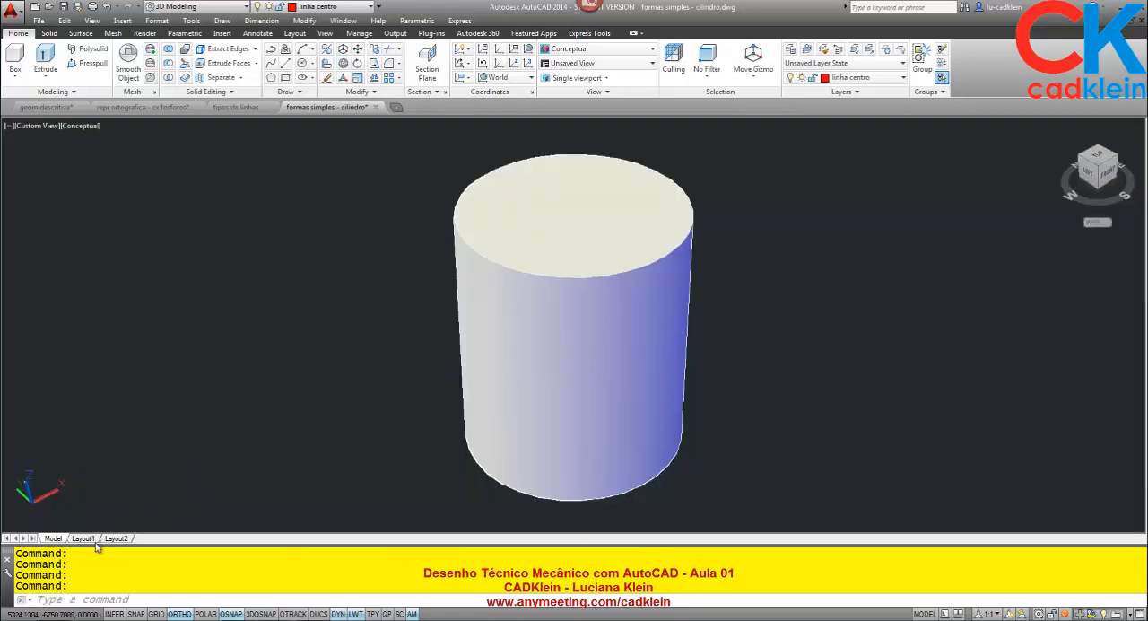
click(95, 543)
click(224, 494)
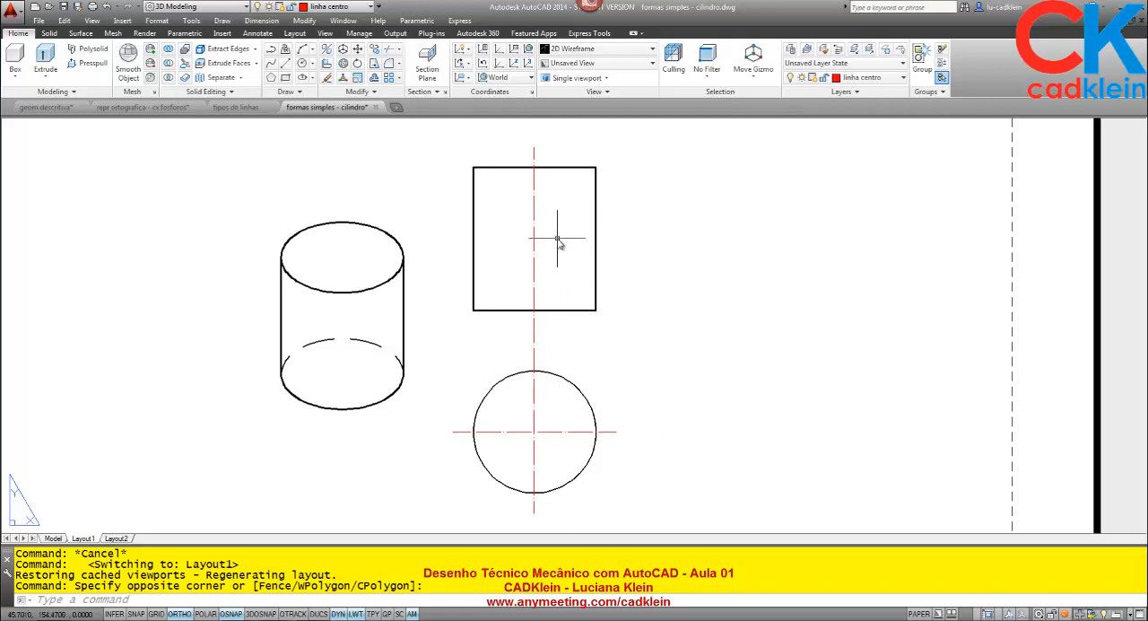
- Return to model space and examine the cylinder from the front, from the top and from the front again
click(56, 538)
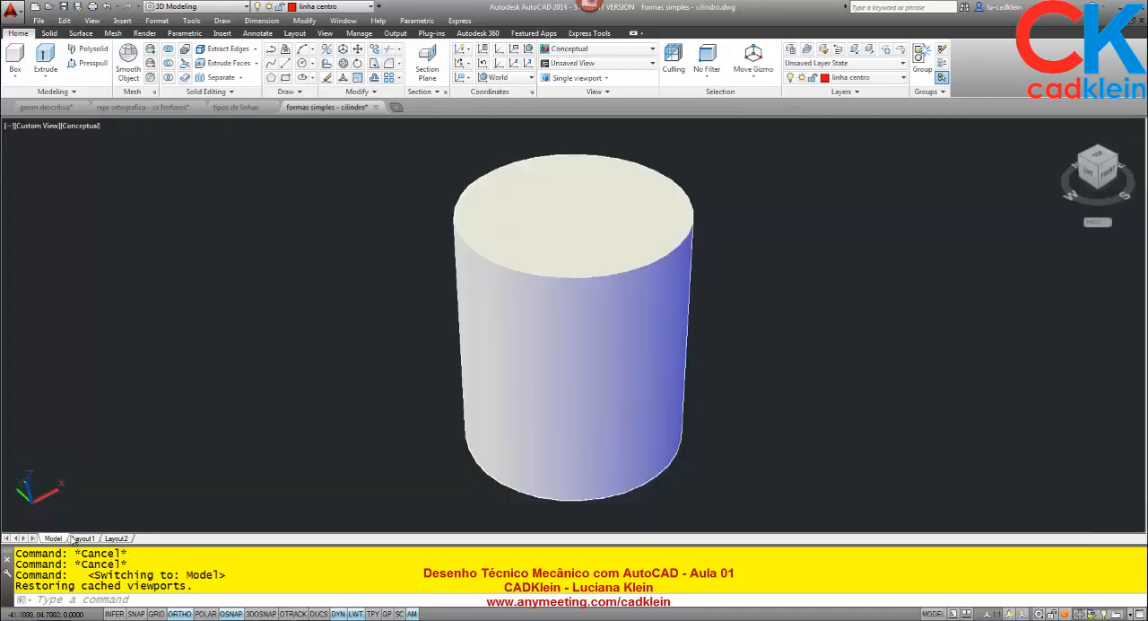
click(1112, 175)
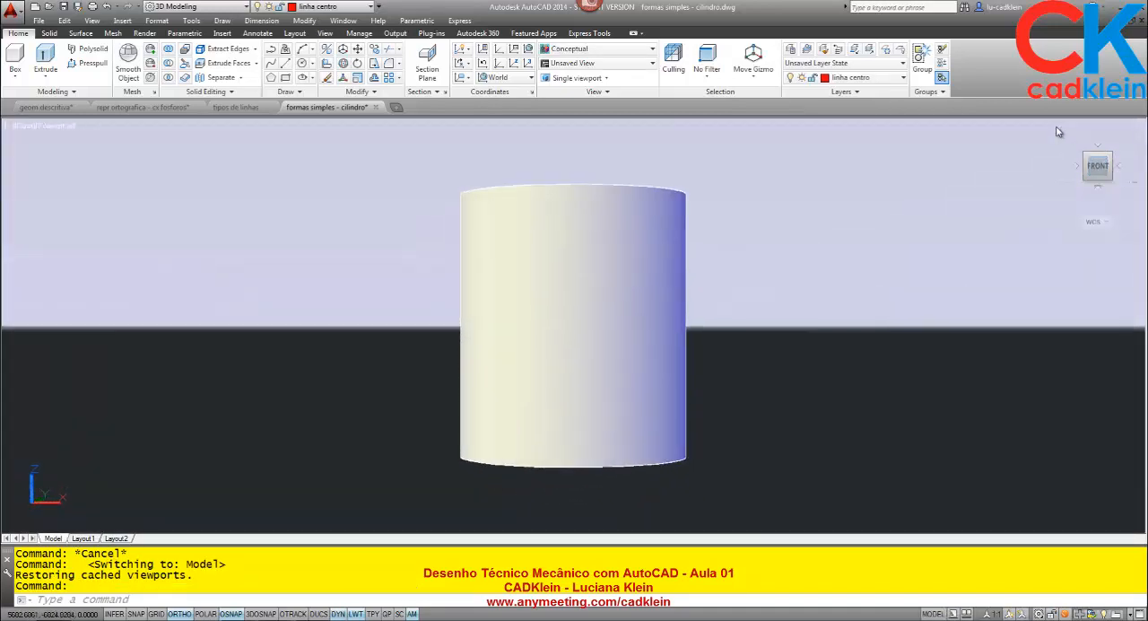
right_click(1097, 166)
click(979, 153)
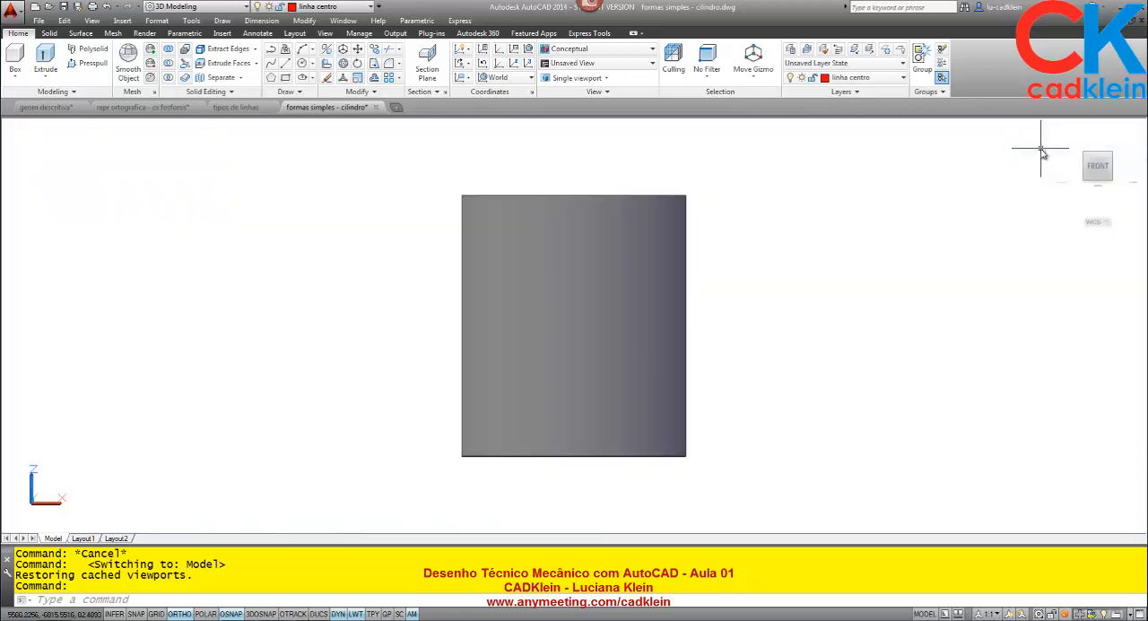
click(1102, 149)
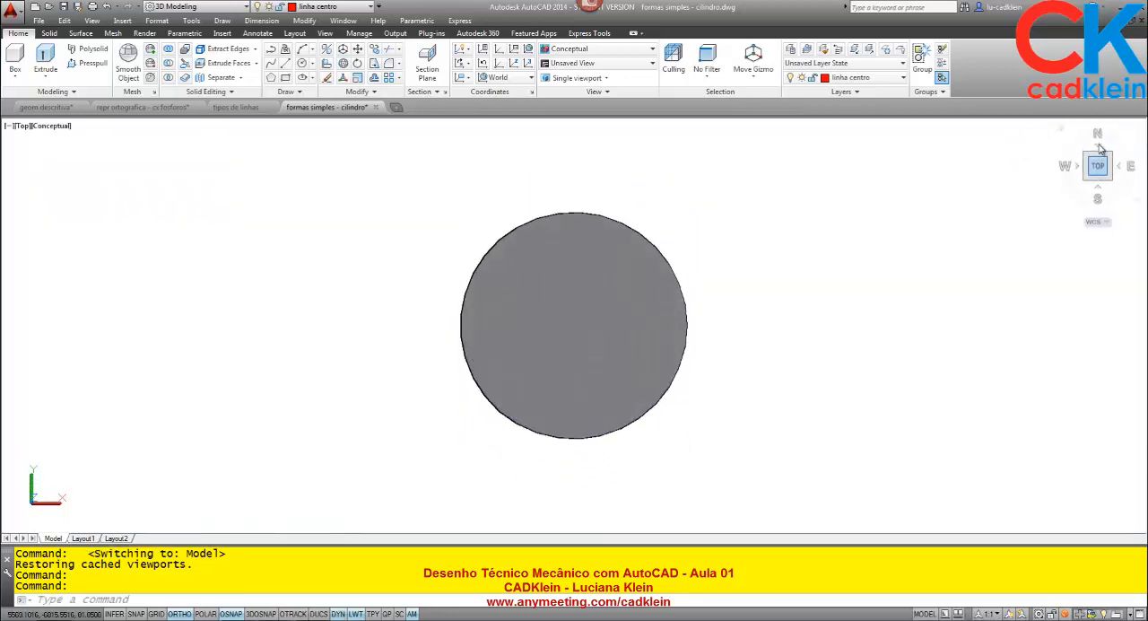
click(1099, 191)
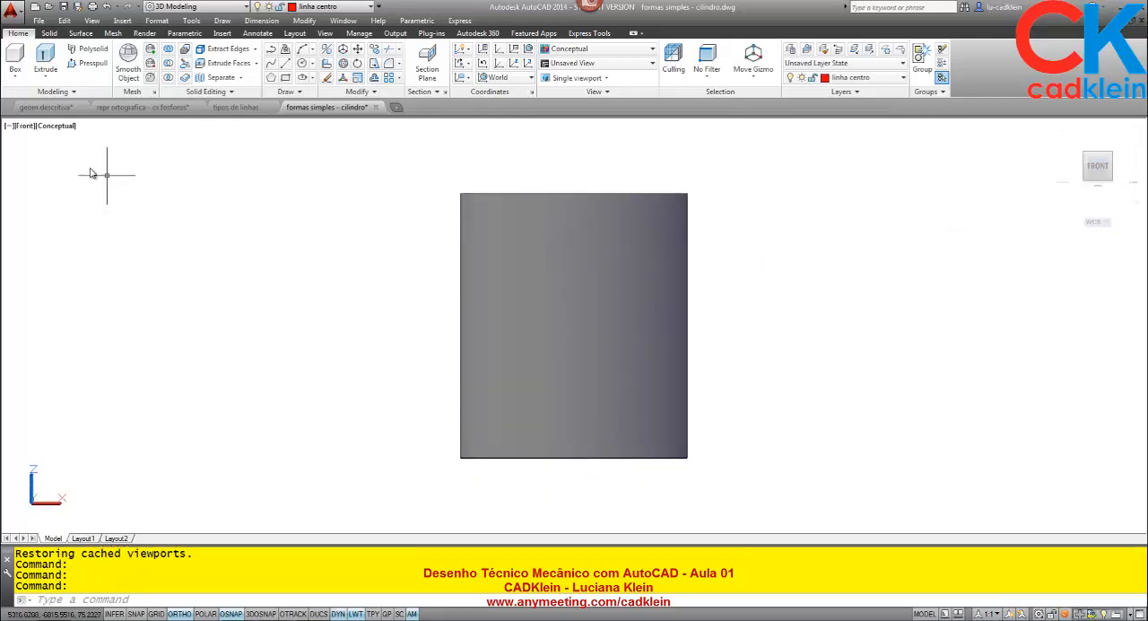
- Switch back to the repr ortografica - cx fosforos drawing and activate its custom-view viewport
click(59, 108)
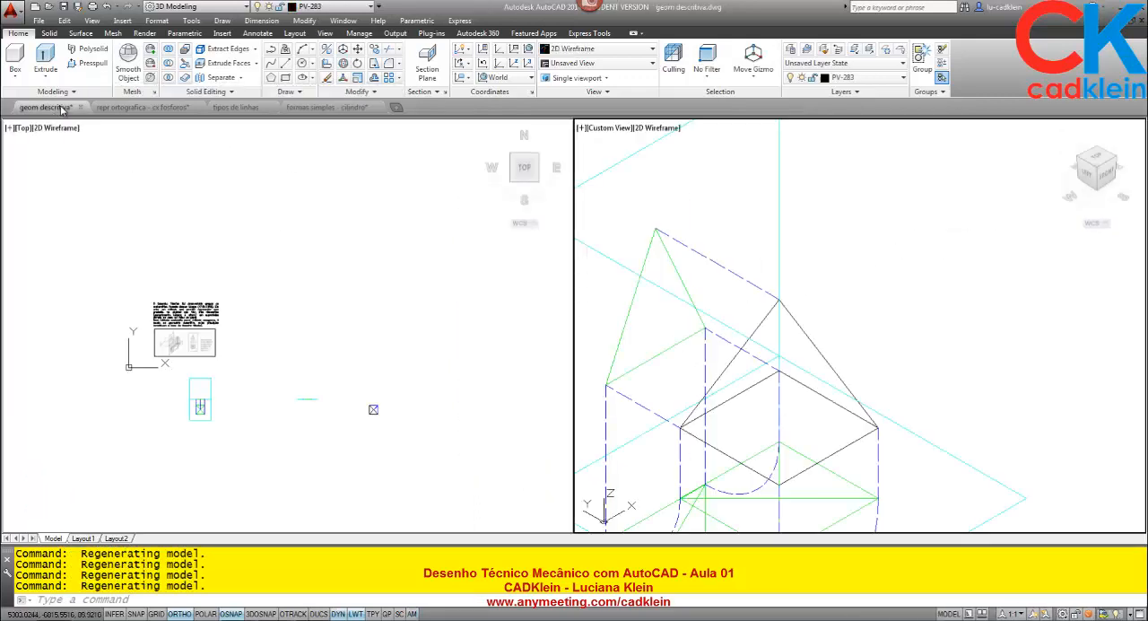
click(125, 107)
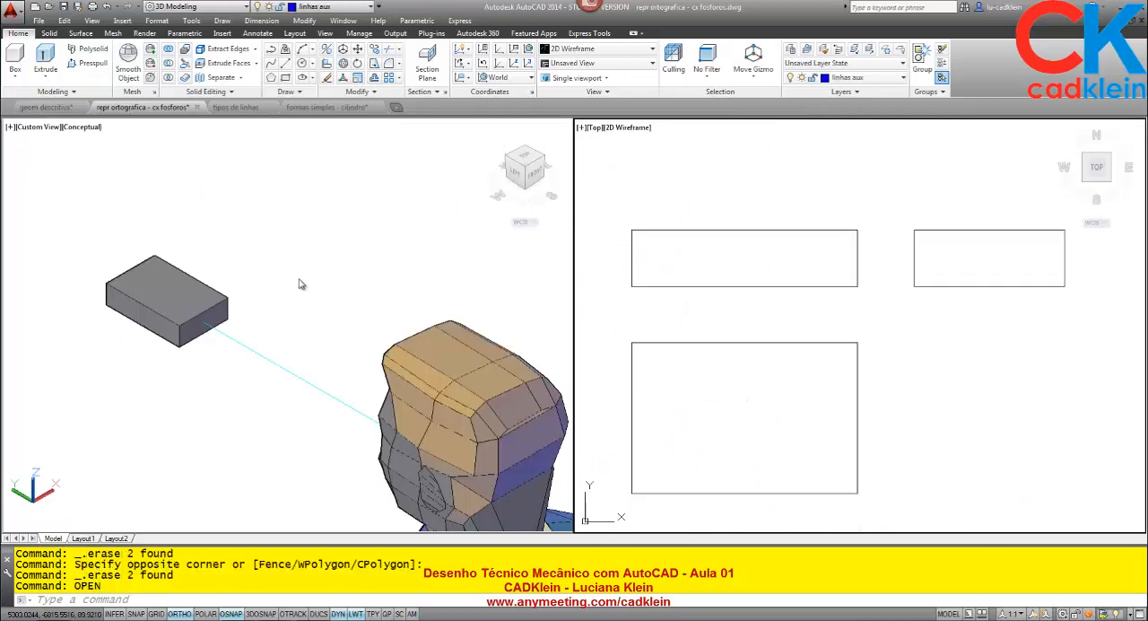
click(332, 296)
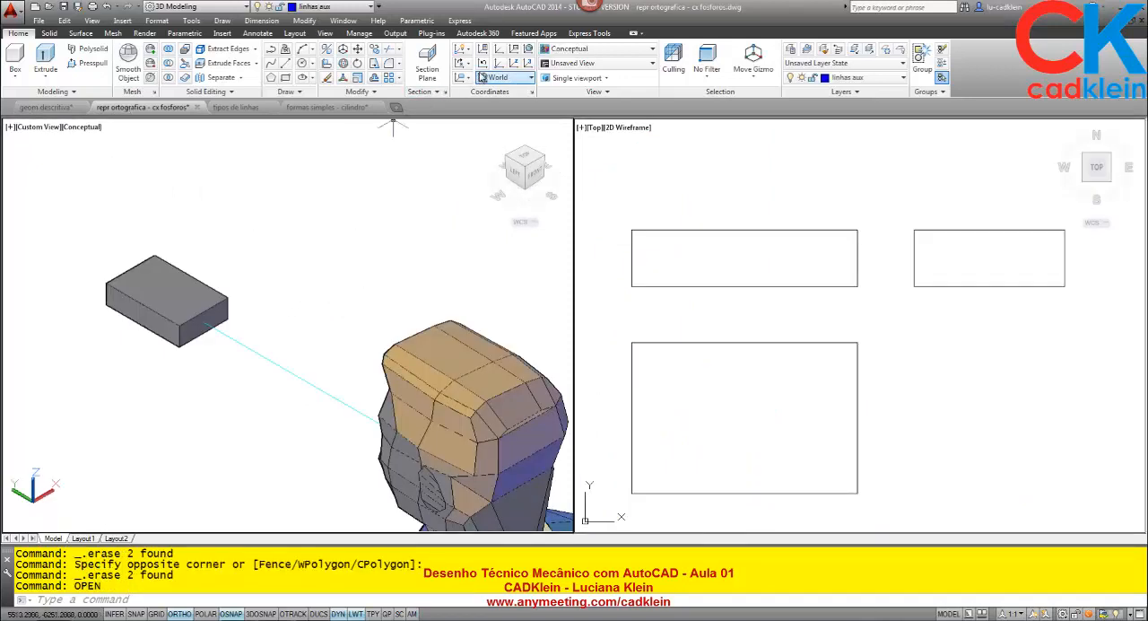
- Rotate the matchbox solid a quarter turn about its vertical axis with 3D Rotate, keeping object snap off
click(357, 63)
click(186, 290)
key(Return)
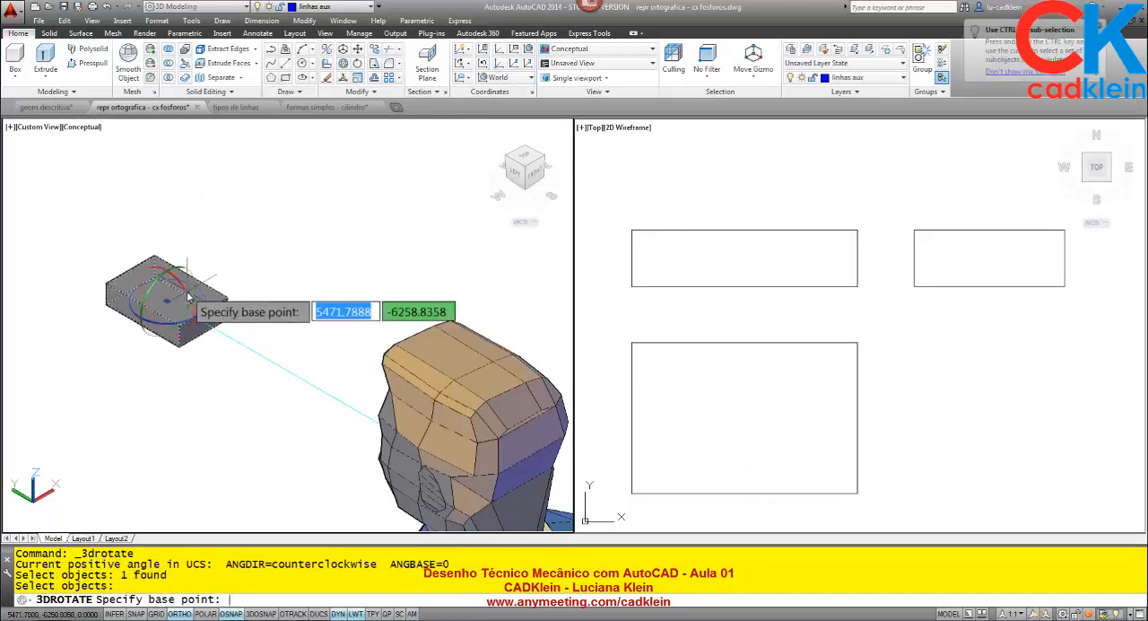
key(F3)
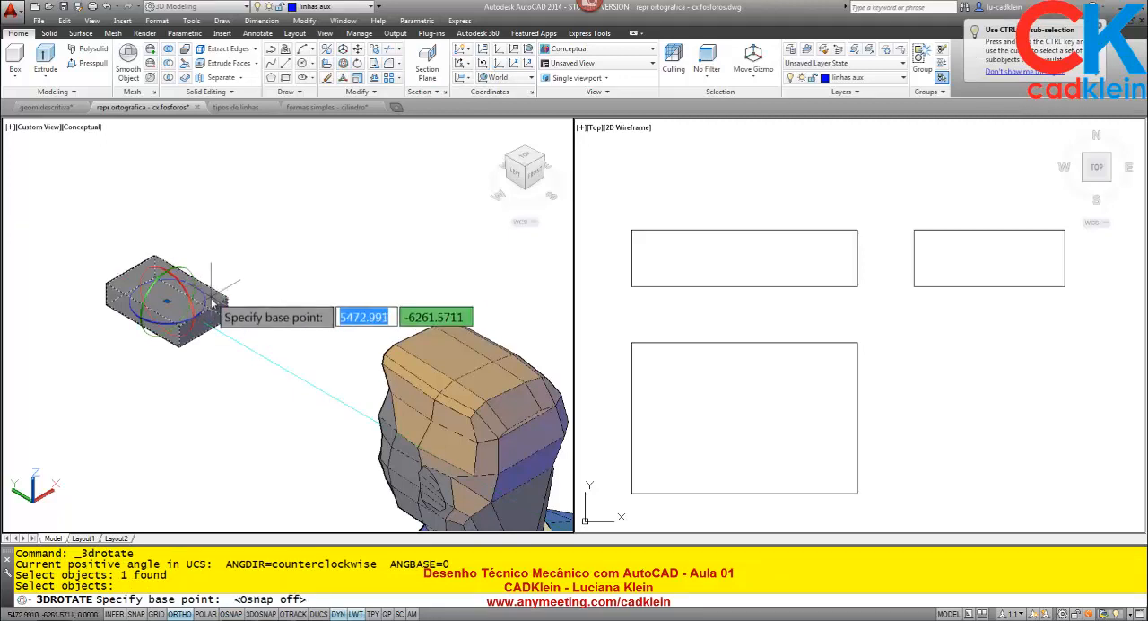
click(206, 302)
click(166, 365)
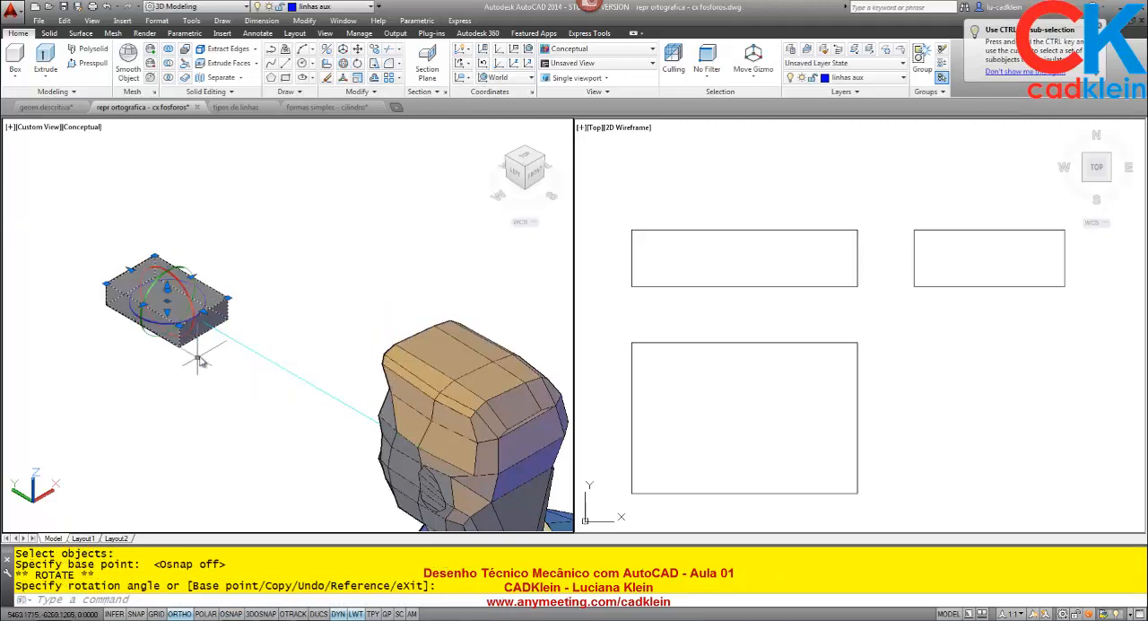
click(204, 297)
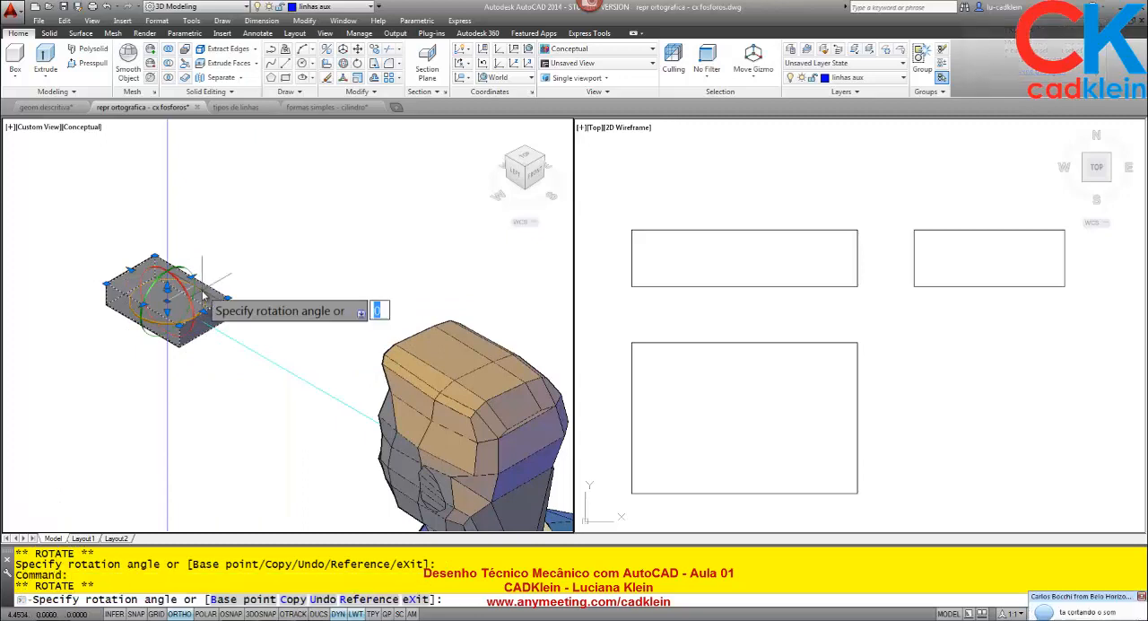
key(Escape)
key(Escape)
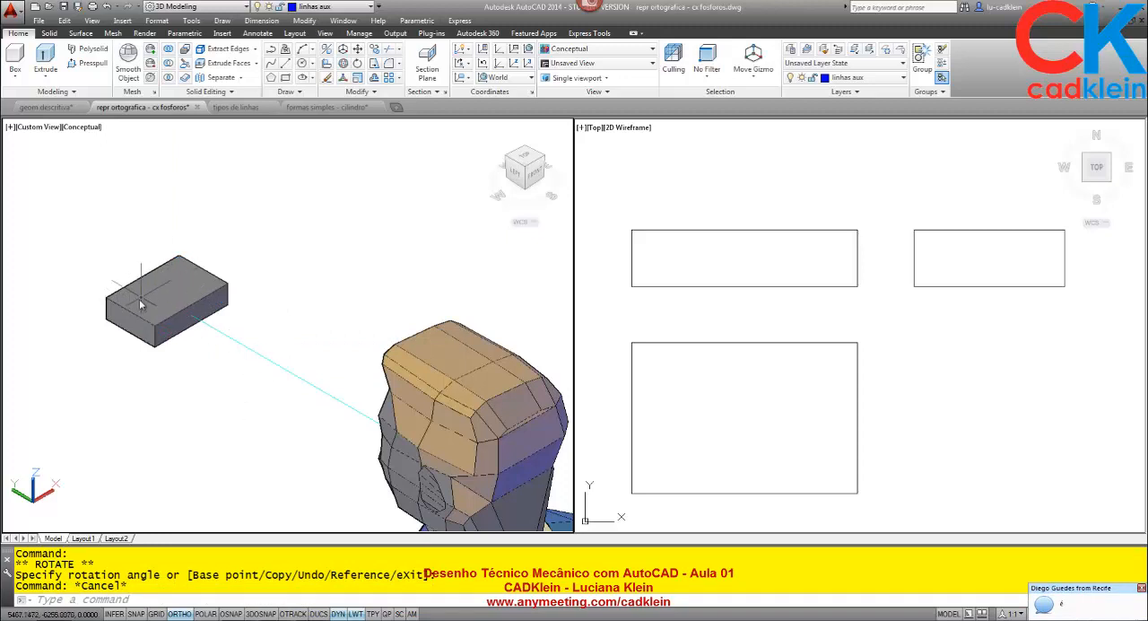
- Switch to the formas simples - cilindro drawing and examine the cylinder from the top and from the front
click(330, 107)
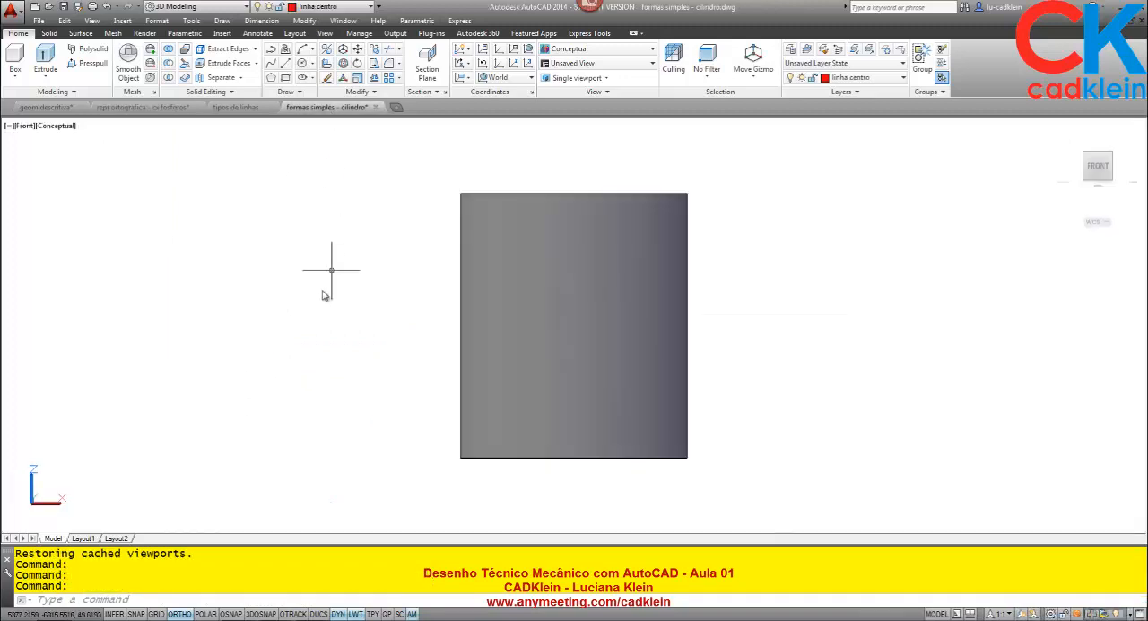
click(1098, 146)
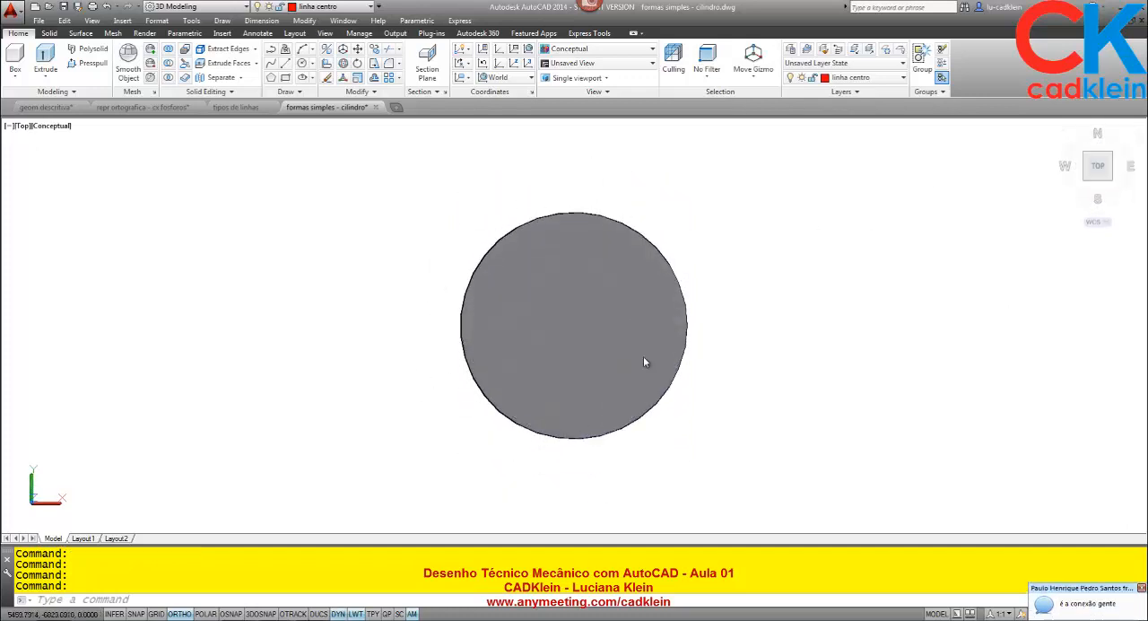
click(1099, 183)
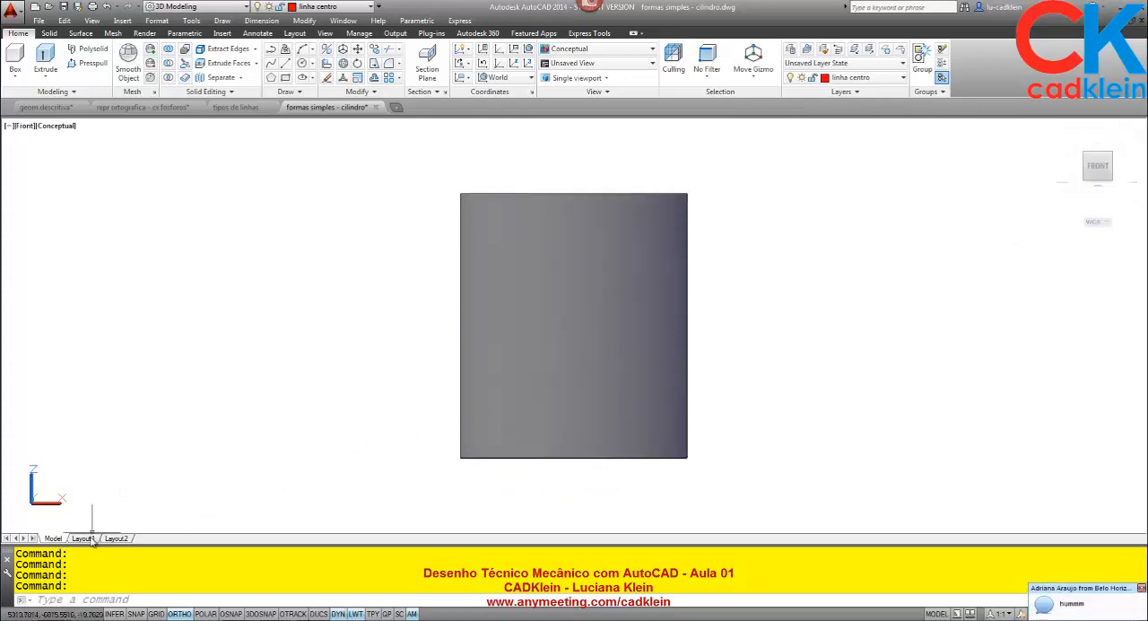
- Show Layout1 and examine the cylinder's front and top projections beside its isometric view
mouse_move(91, 538)
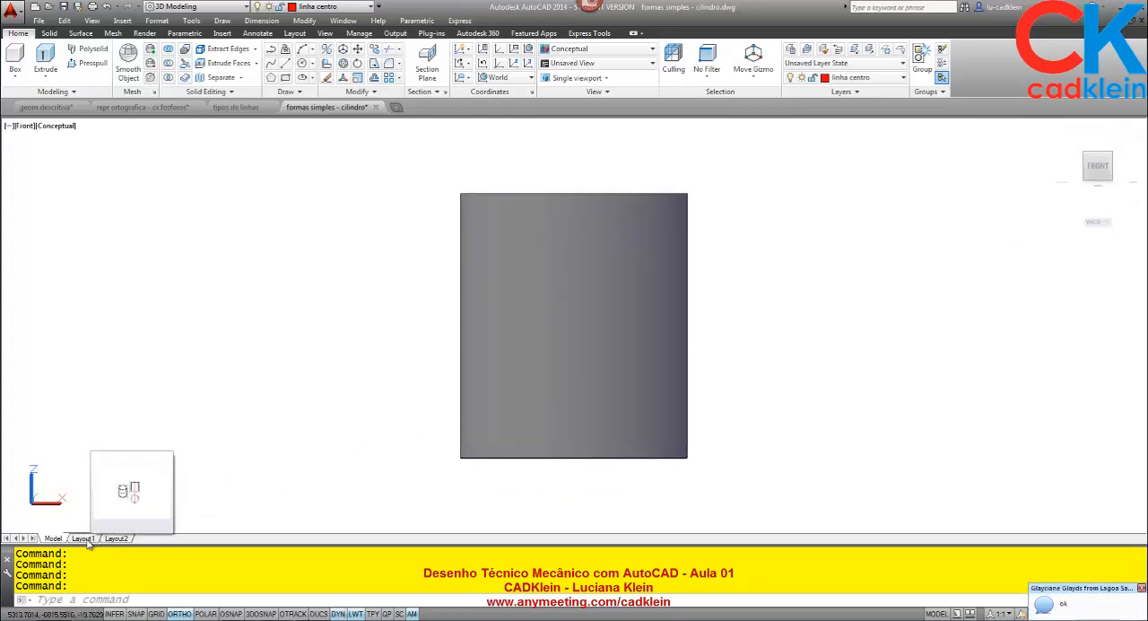
click(82, 538)
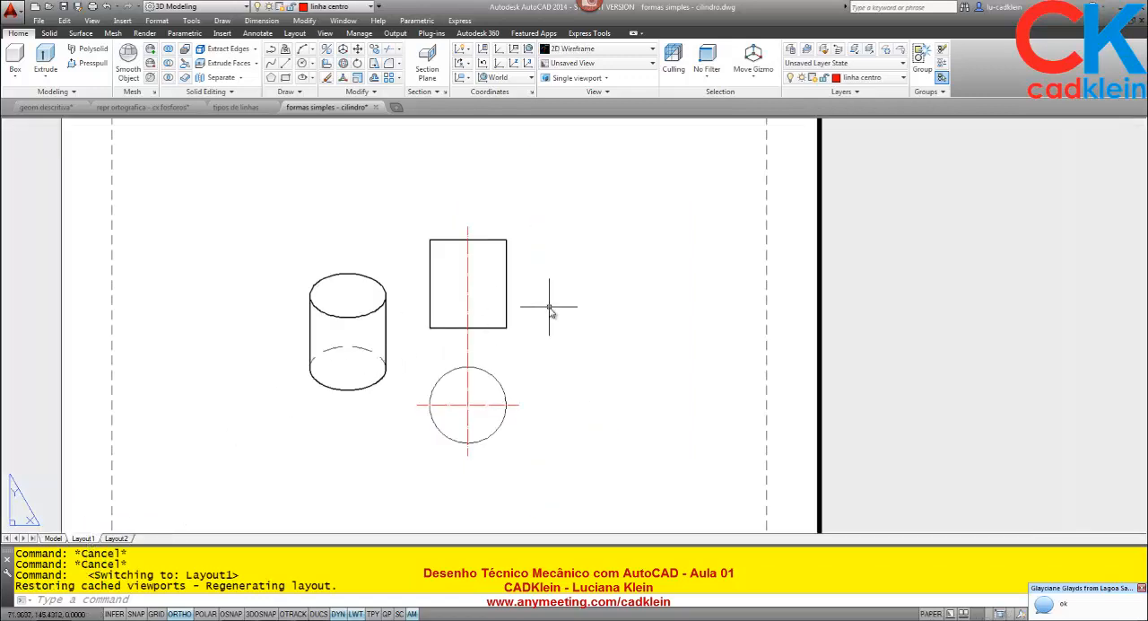
scroll(550, 310, up, 2)
middle_drag(545, 343, 609, 329)
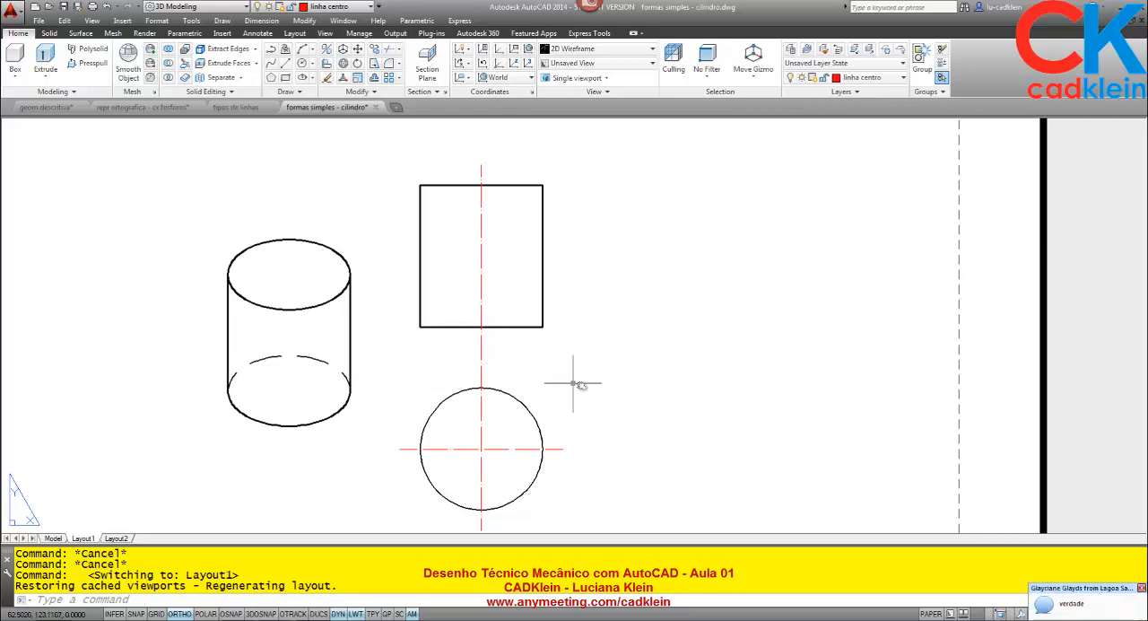
middle_drag(583, 387, 605, 367)
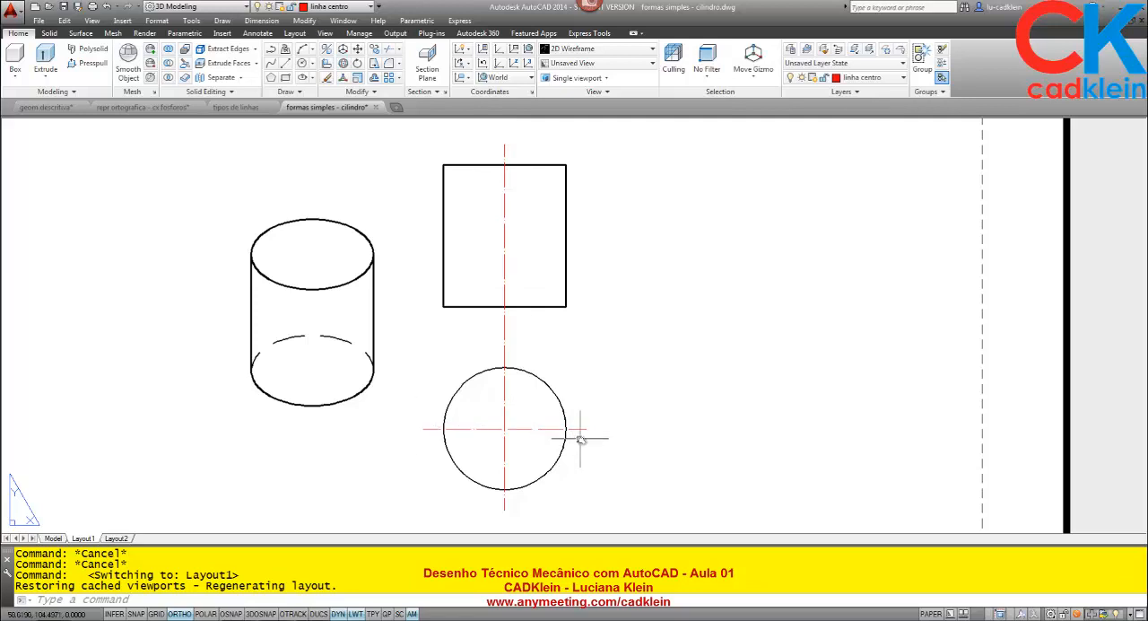
- With object snap on, draw vertical lines from the front-view rectangle's two lower corners to the circle's side quadrants
key(Return)
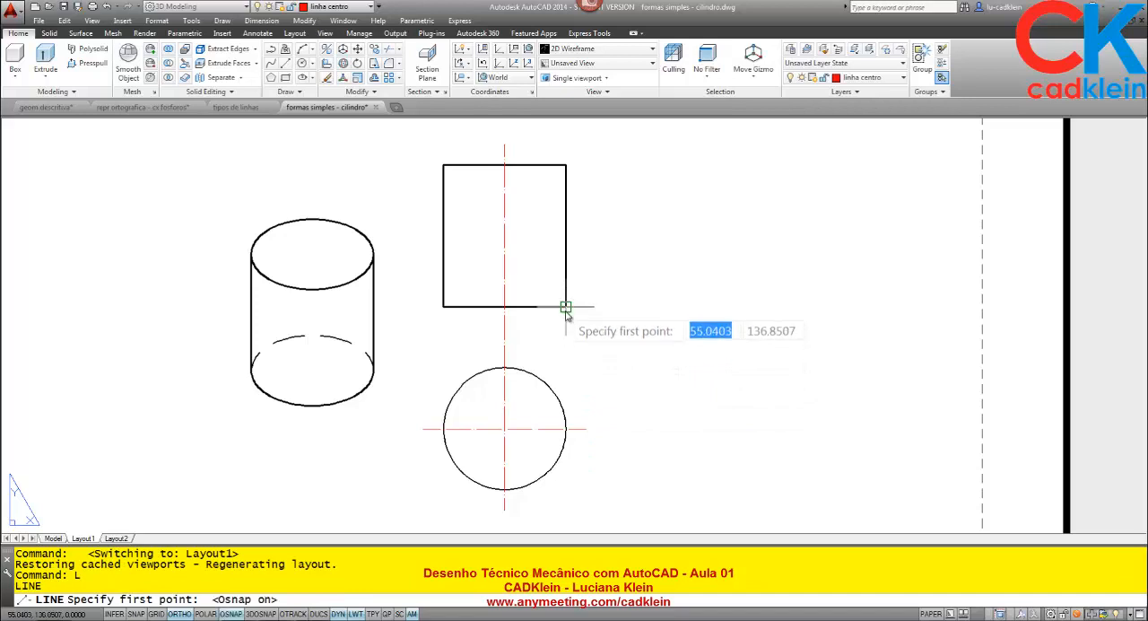
key(F3)
click(565, 307)
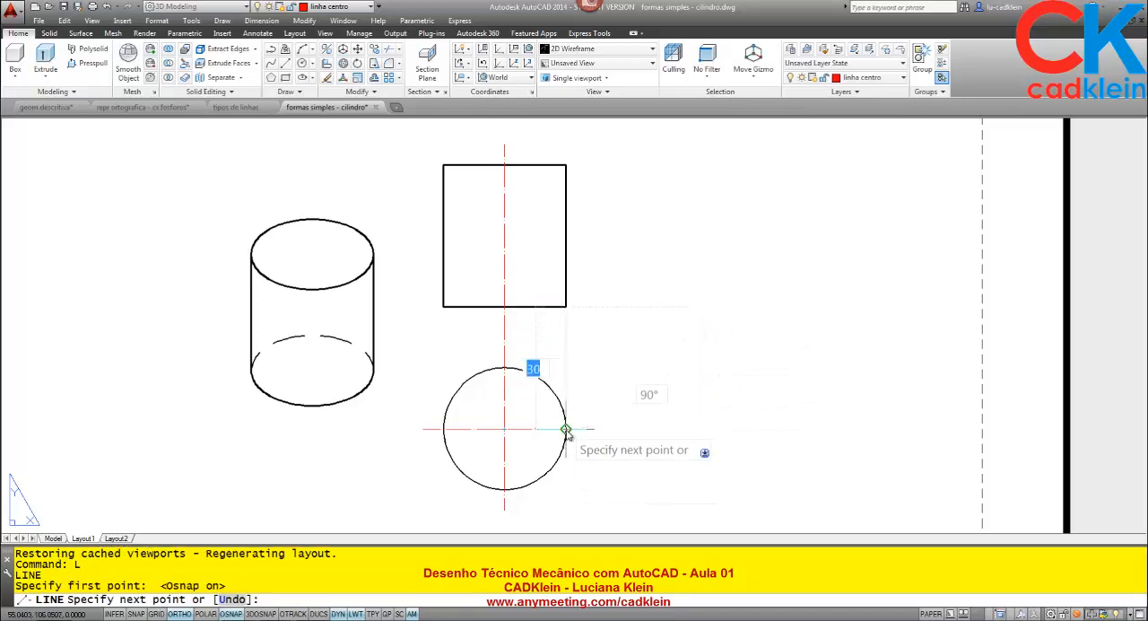
click(565, 429)
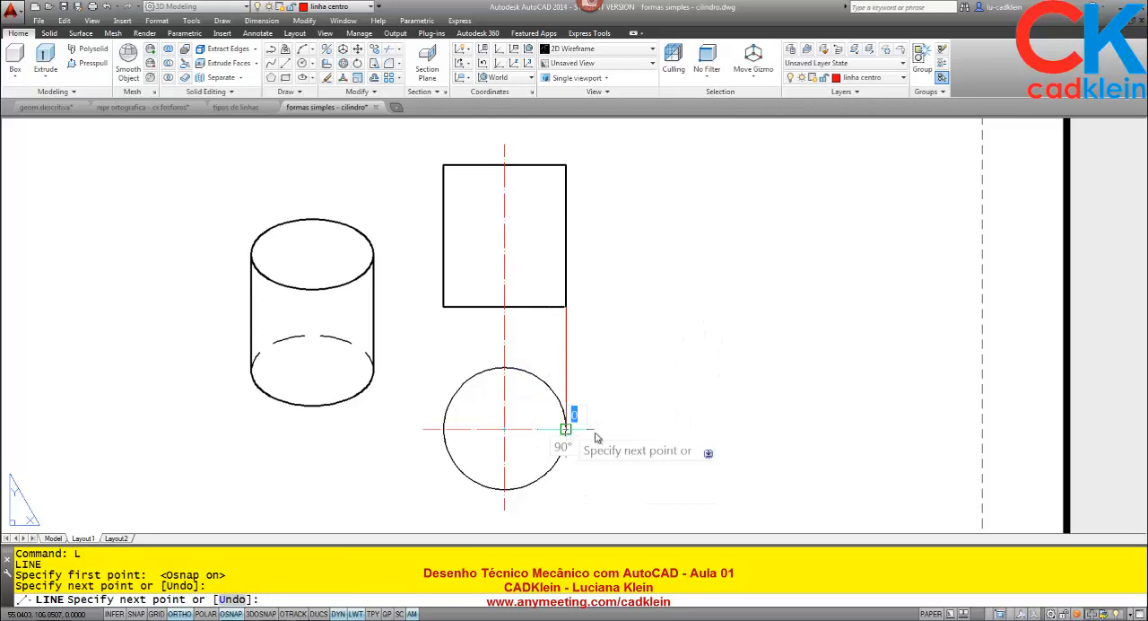
key(Return)
key(Return)
click(443, 307)
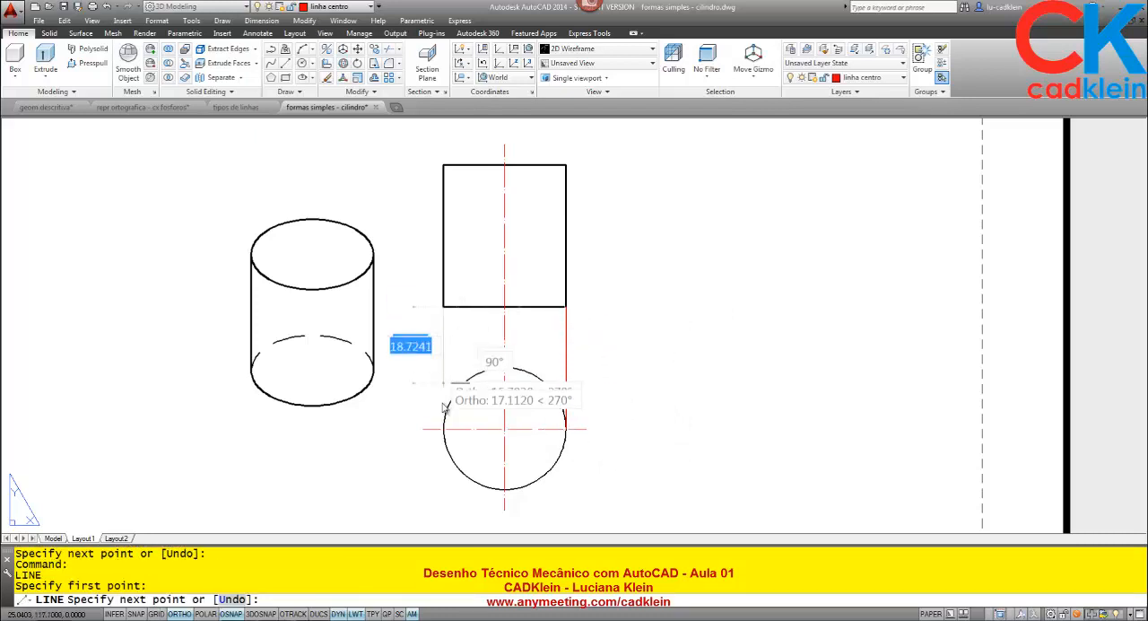
click(443, 429)
key(Return)
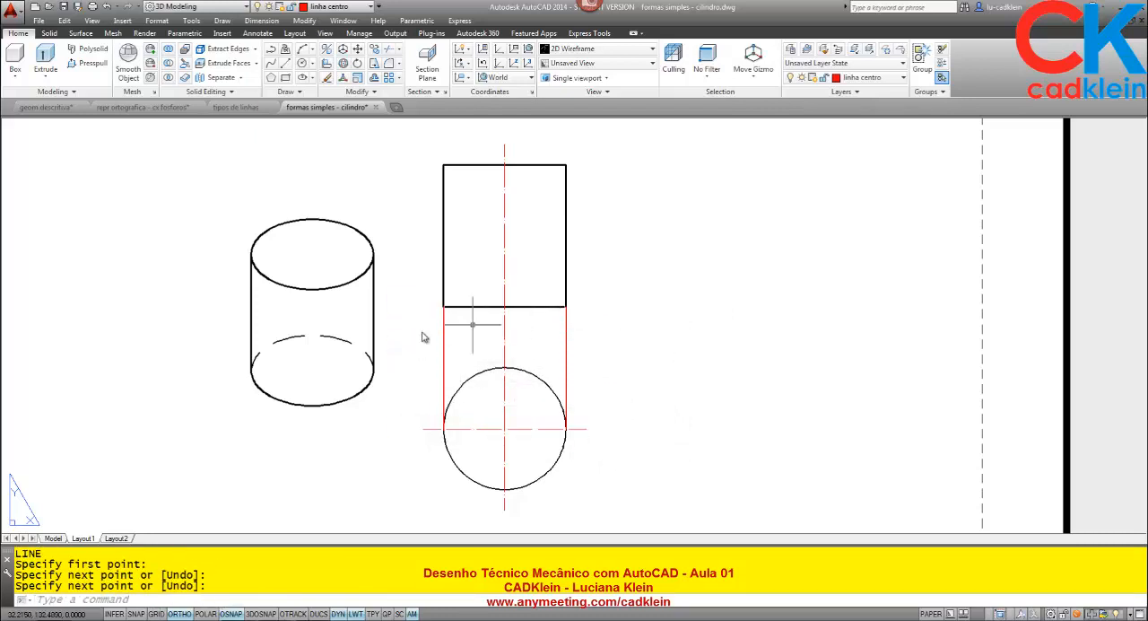
- Erase the two vertical projection lines between the cylinder's front and top views
click(565, 339)
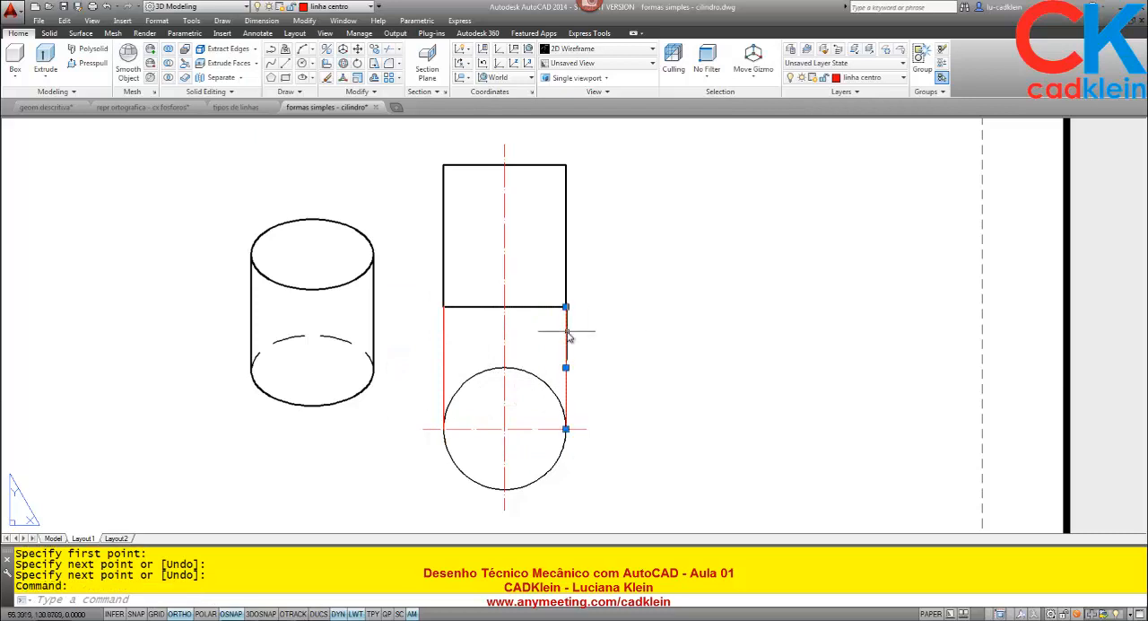
click(444, 333)
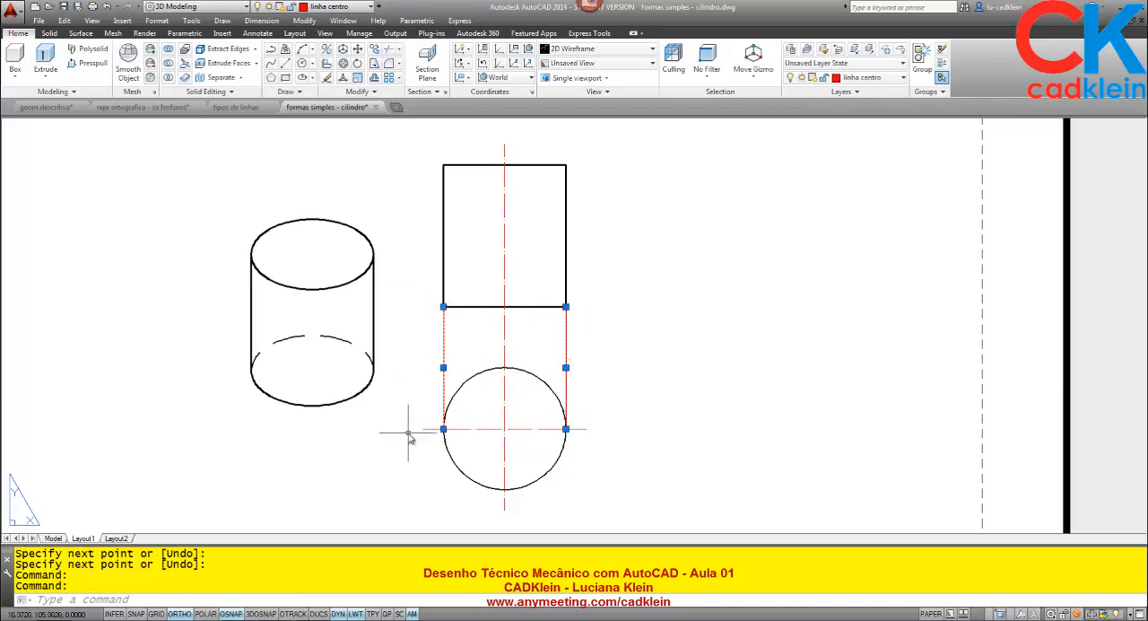
key(Delete)
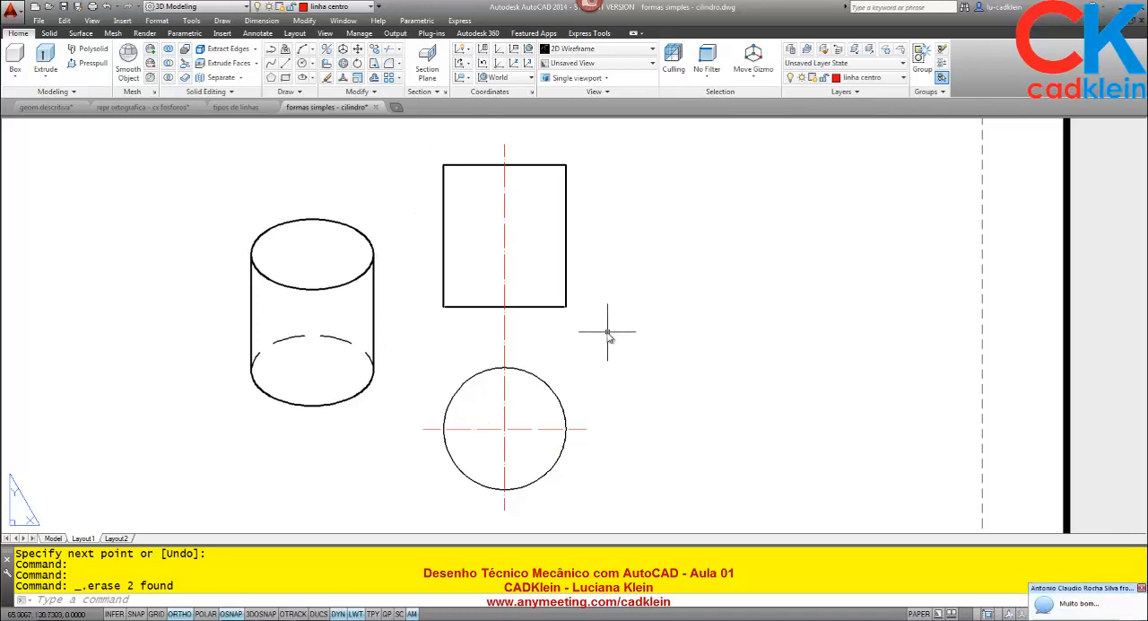
- Preview the pentagono and prisma hexagonal drawings, and open the formas simples - trapezio drawing
text(ope)
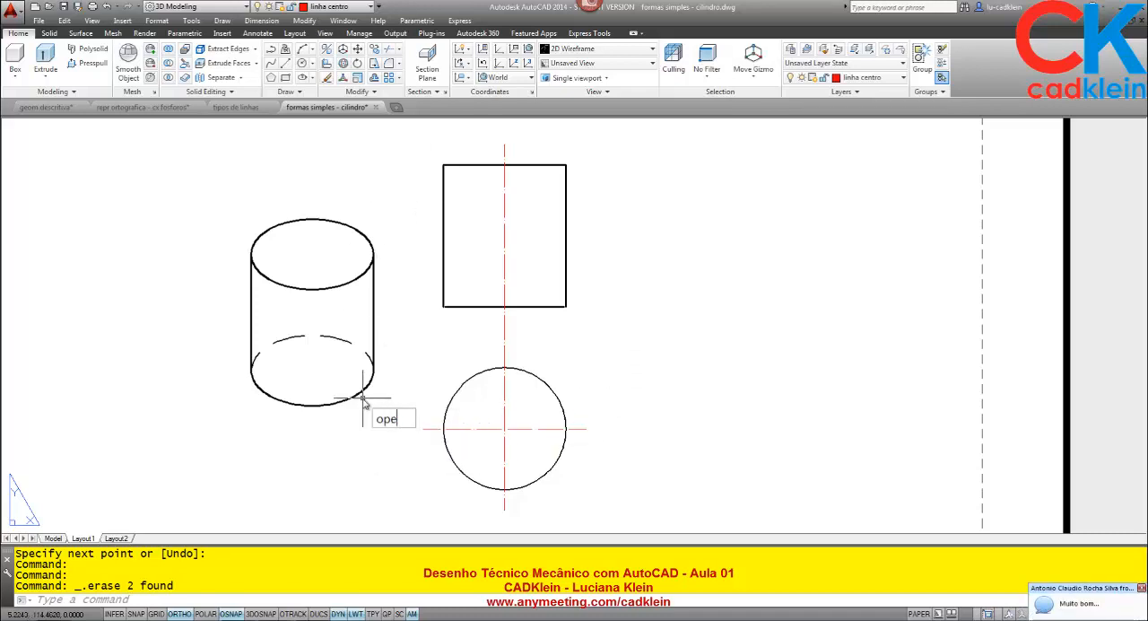
text(n)
key(Return)
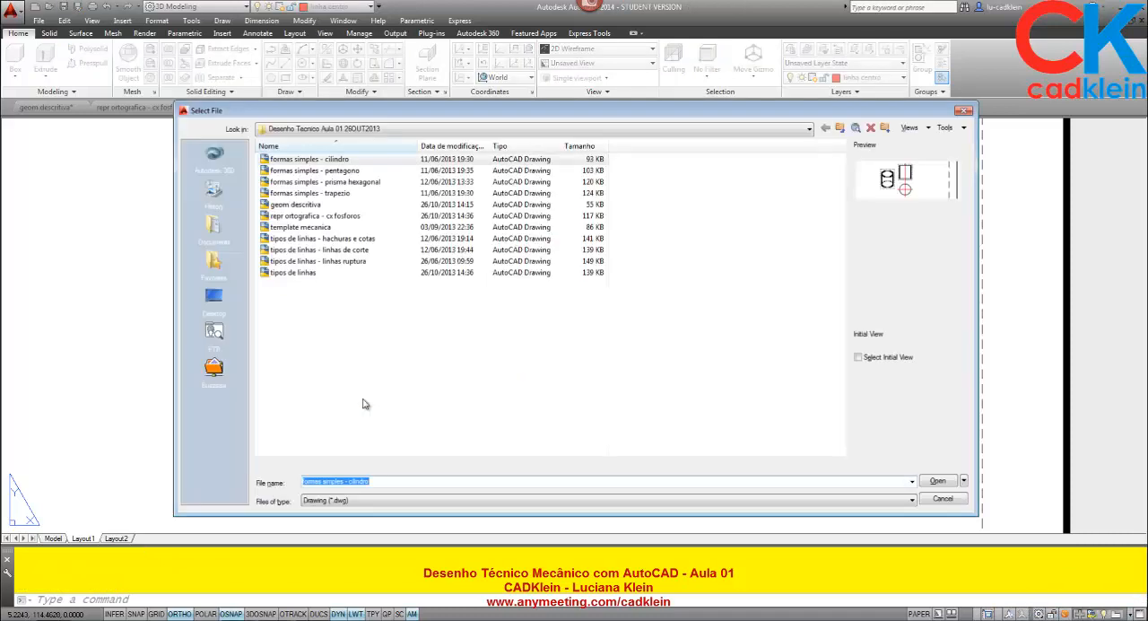
click(365, 182)
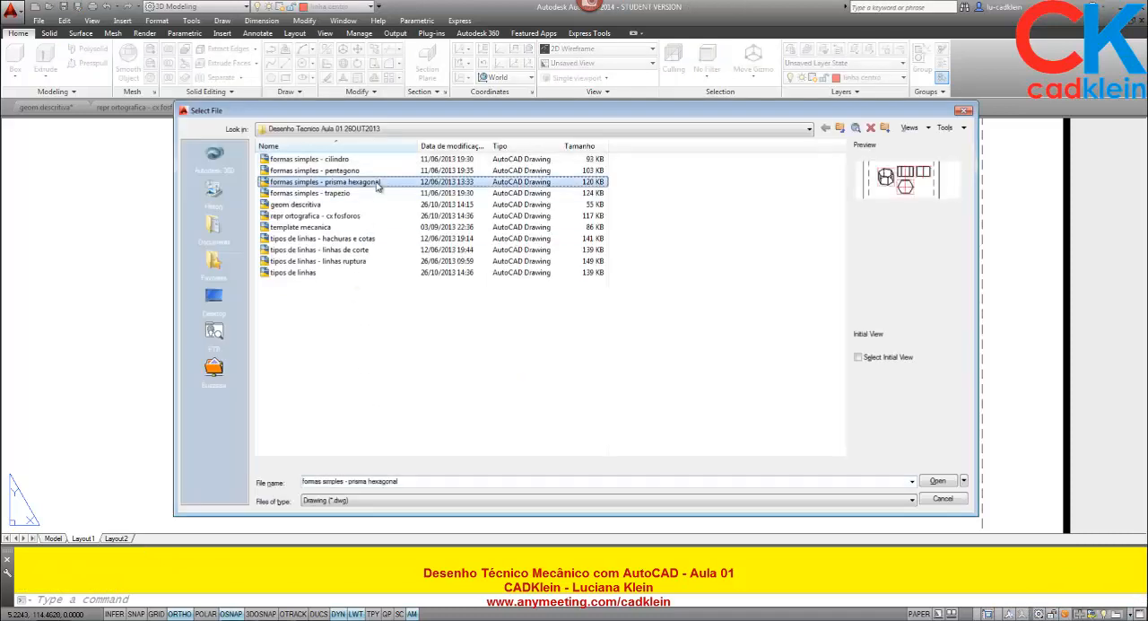
click(350, 172)
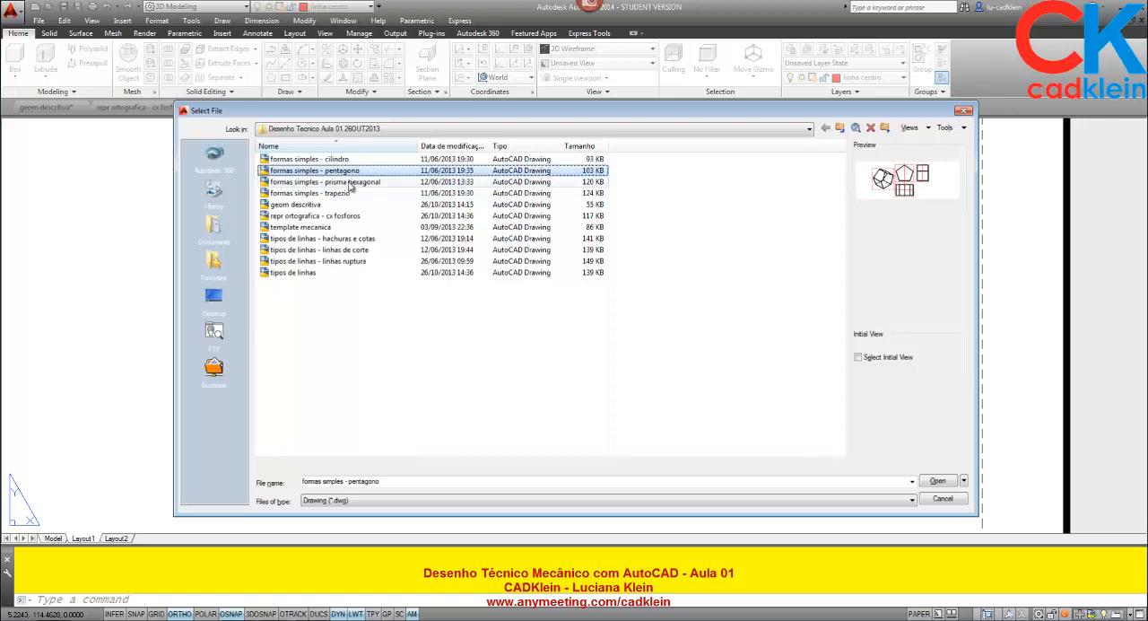
click(351, 183)
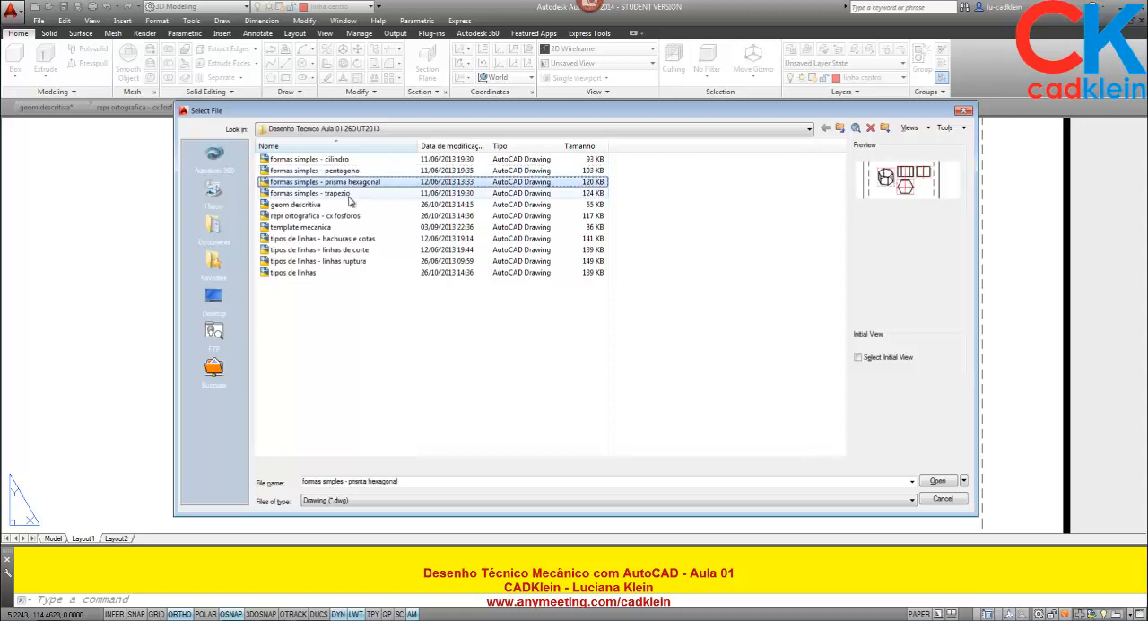
click(349, 194)
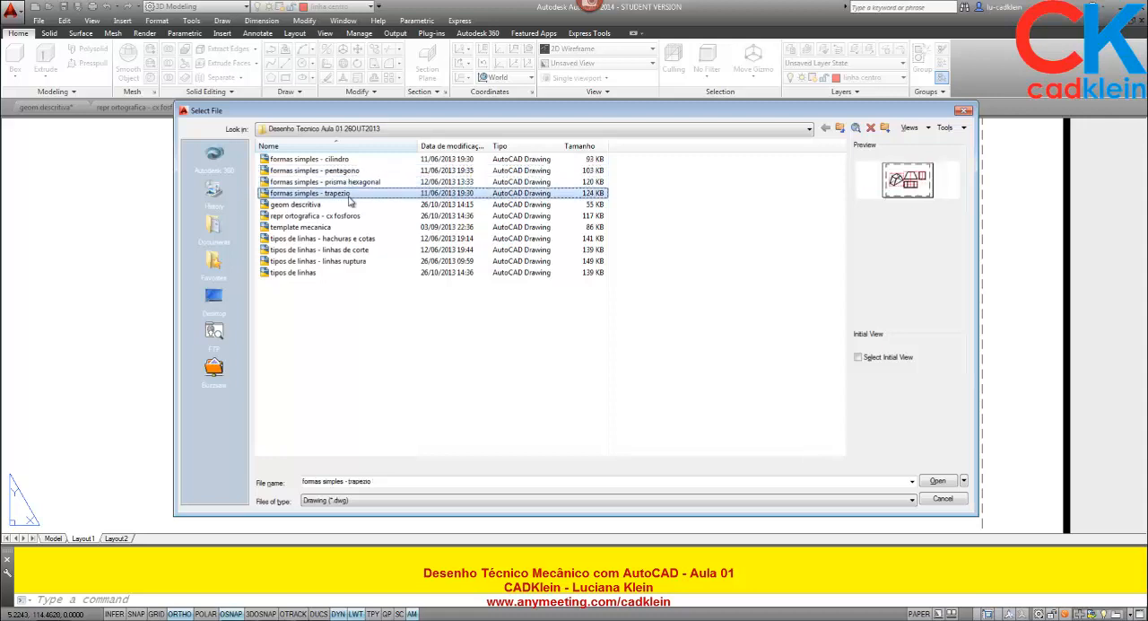
click(937, 481)
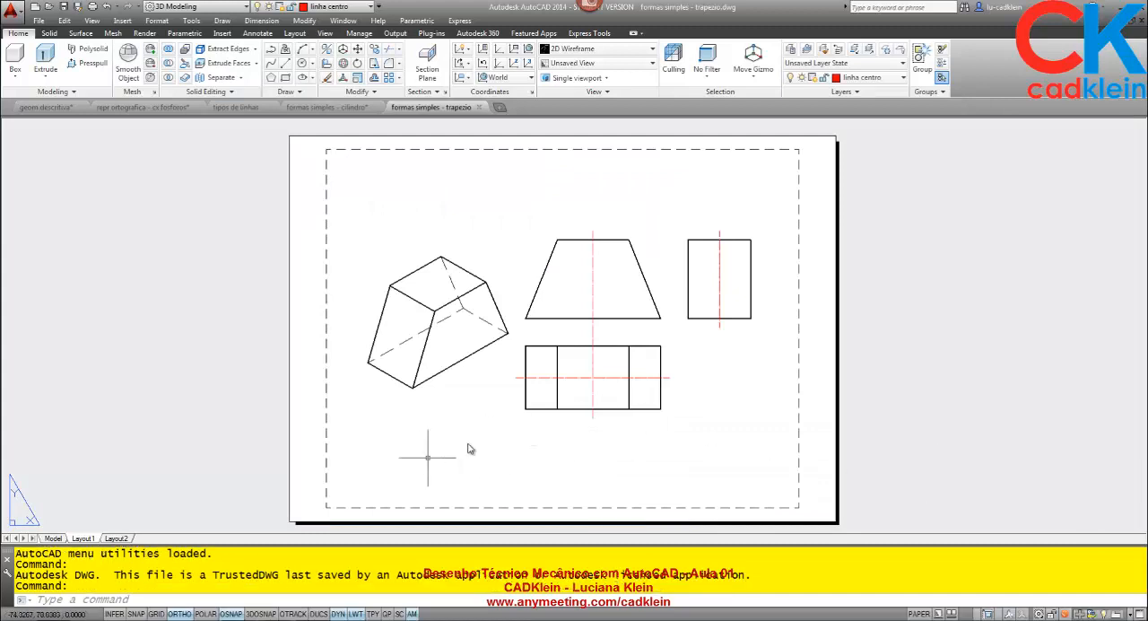
- Show the trapezoidal solid in model space with the custom-view viewport maximized and the Conceptual visual style
click(54, 538)
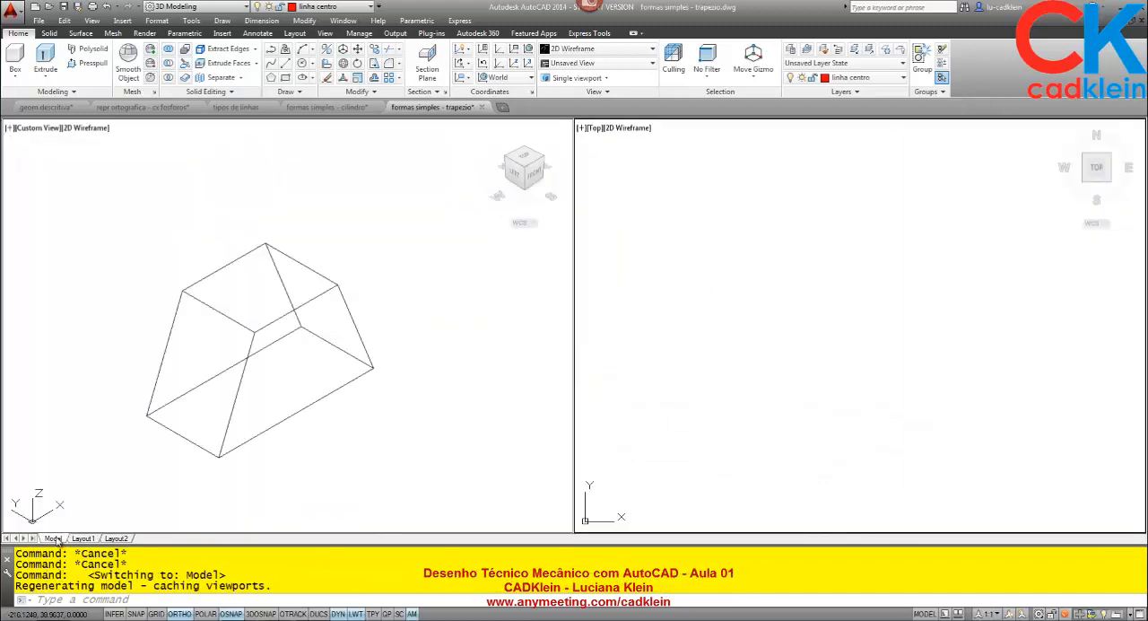
double_click(9, 130)
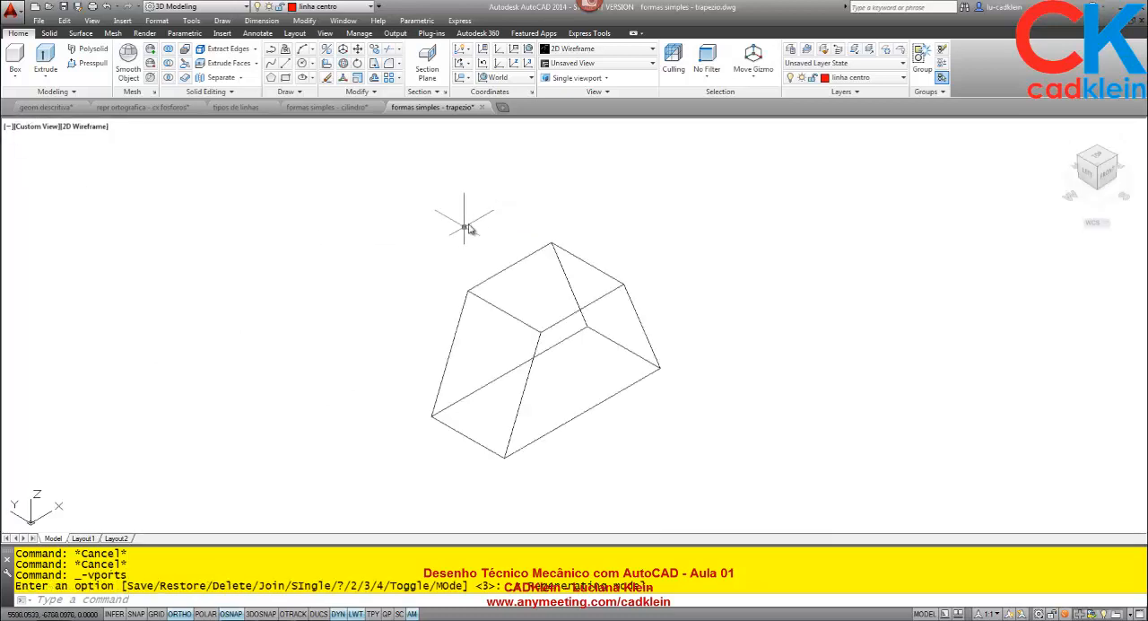
click(612, 51)
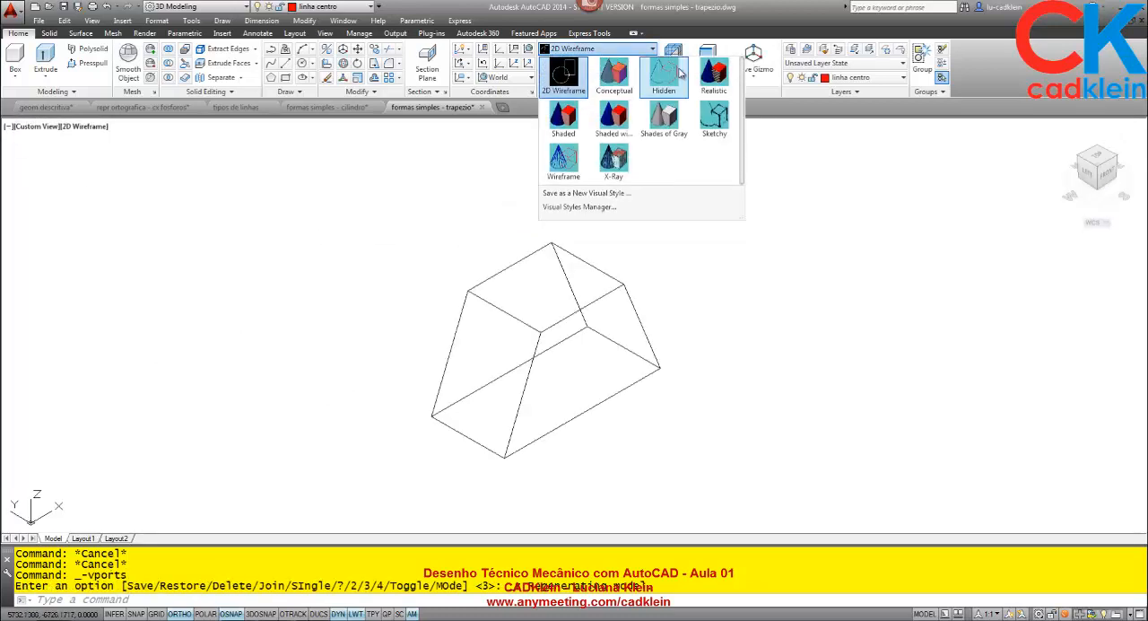
click(621, 79)
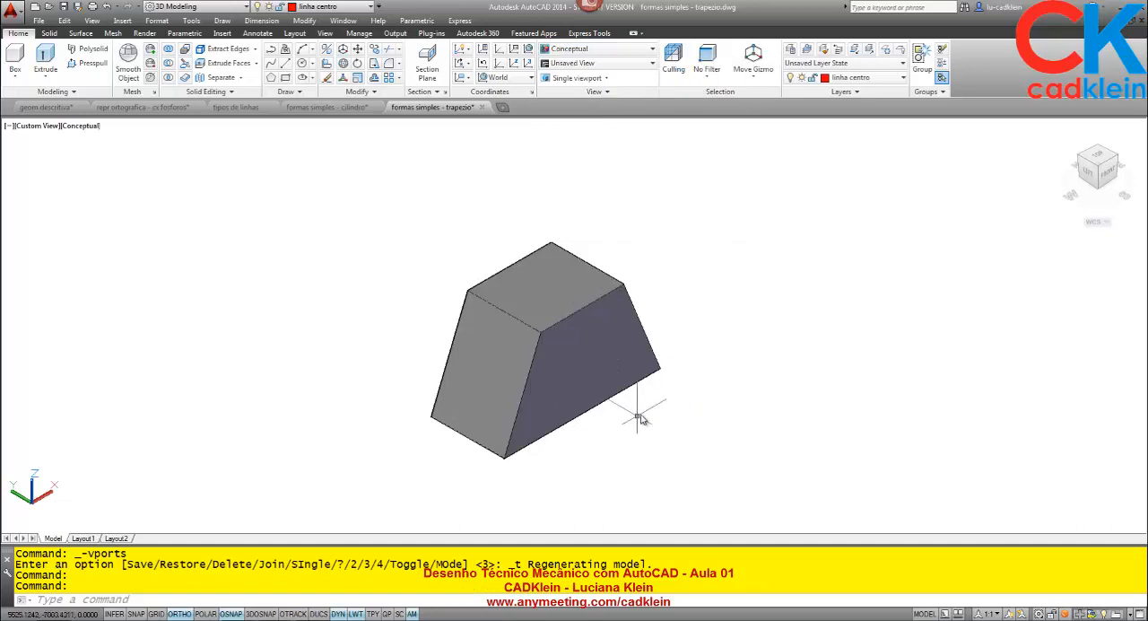
- Examine the trapezoidal solid from the front and from its left side
click(1108, 174)
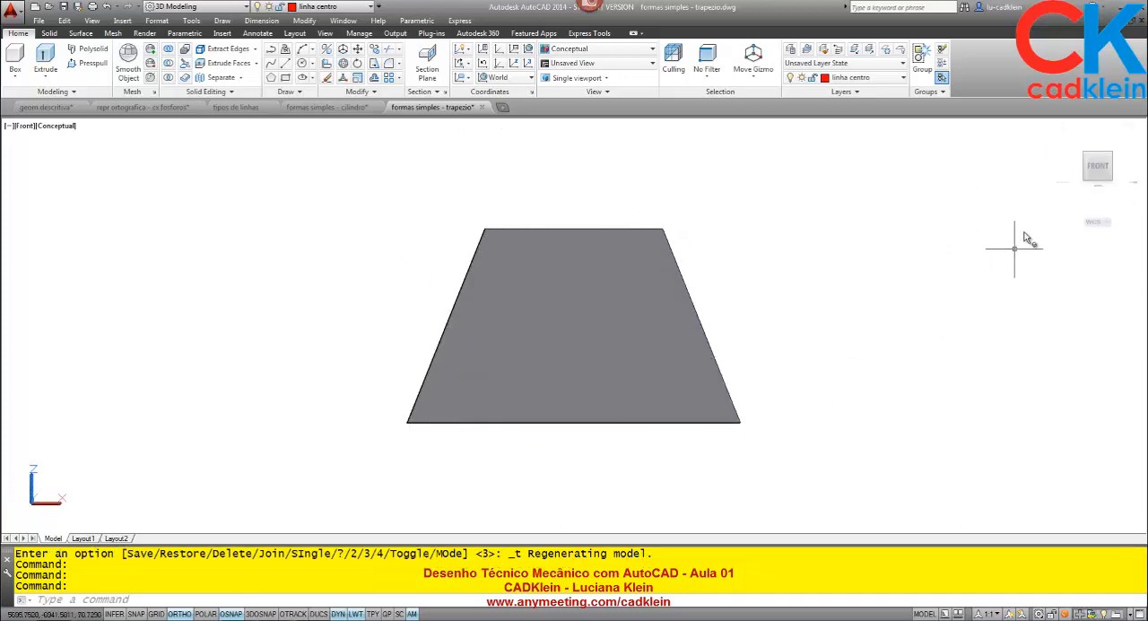
click(1080, 169)
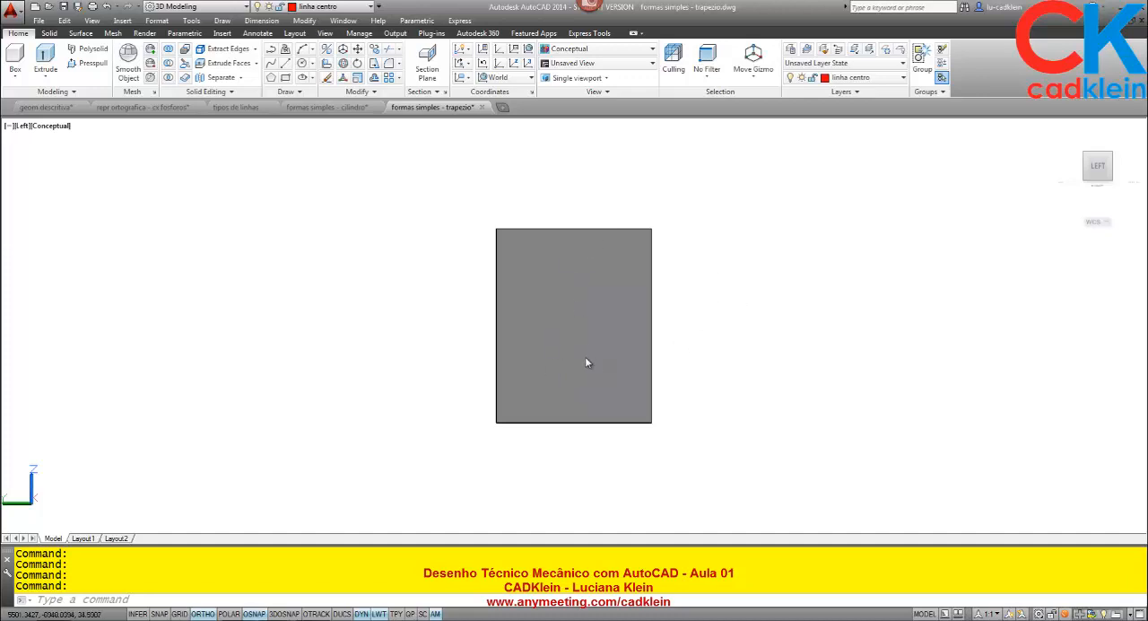
click(577, 286)
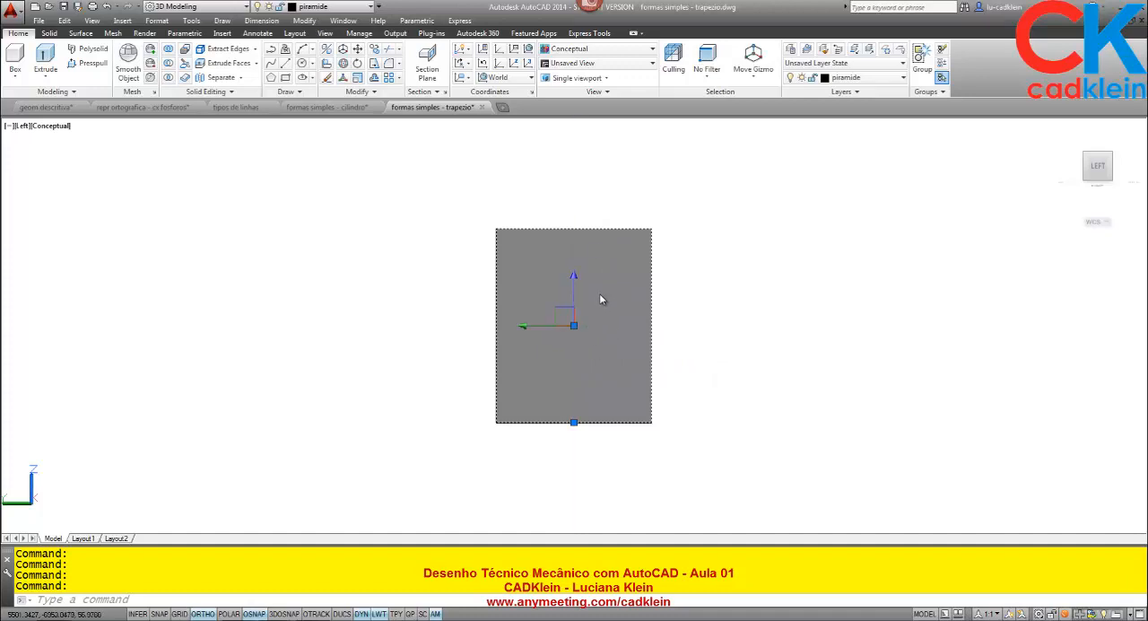
key(Escape)
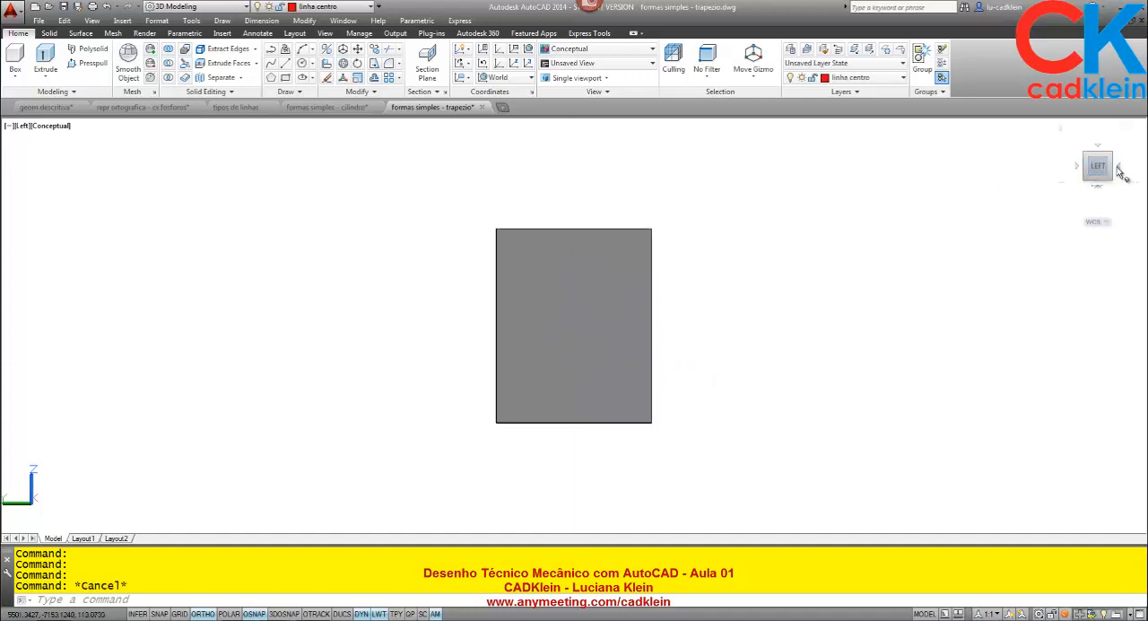
- Examine the trapezoidal solid from the front and from the top, and return to the front view
click(1119, 168)
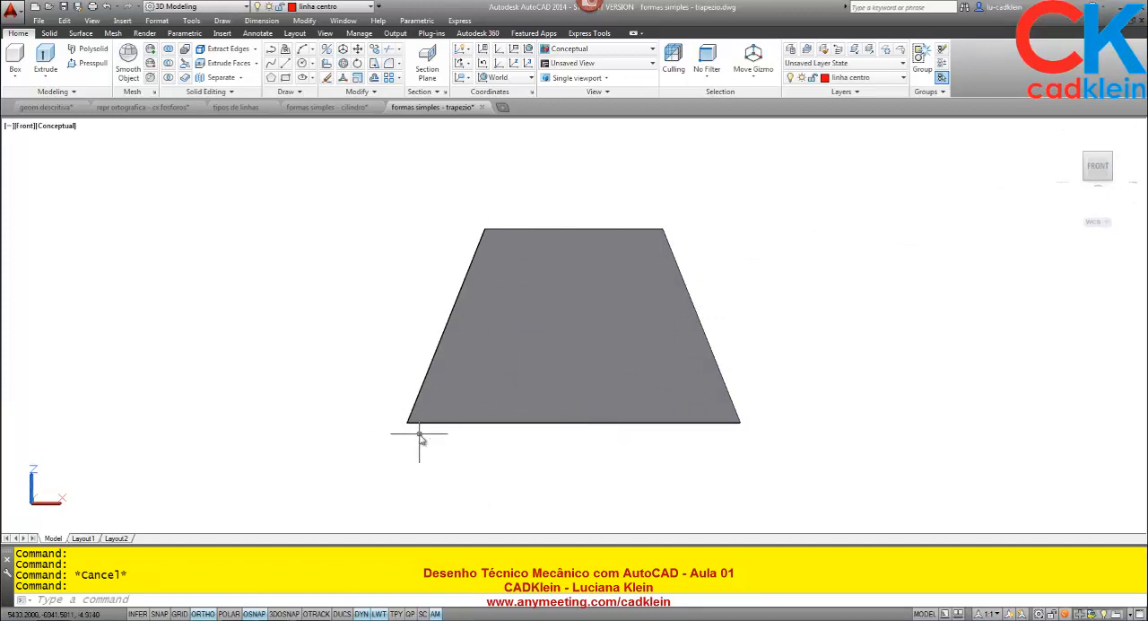
click(1102, 151)
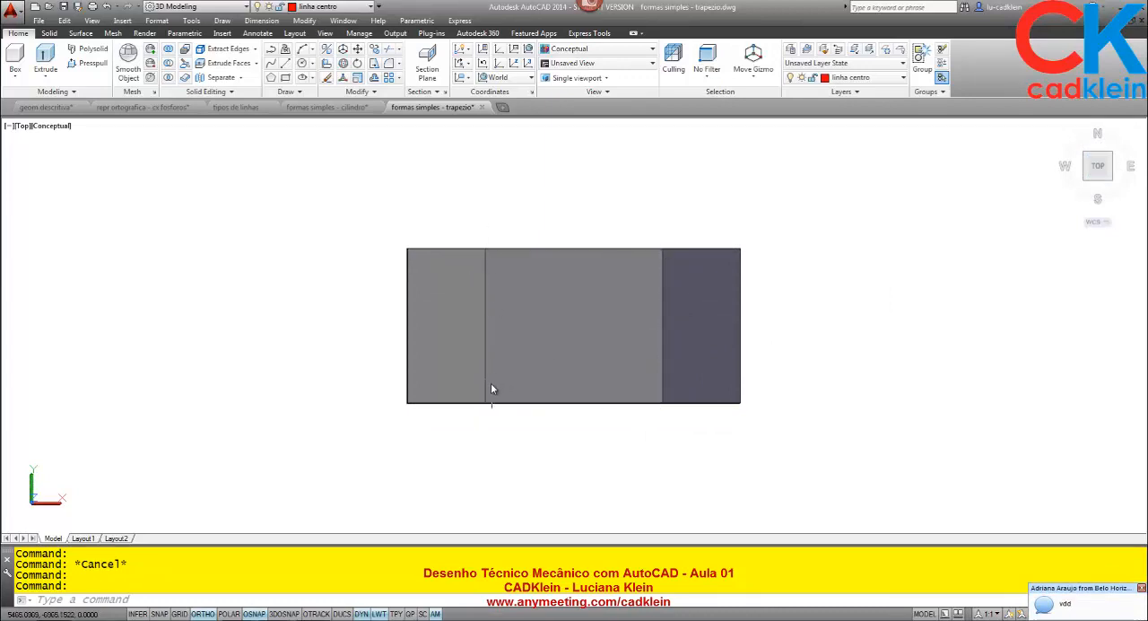
click(1099, 187)
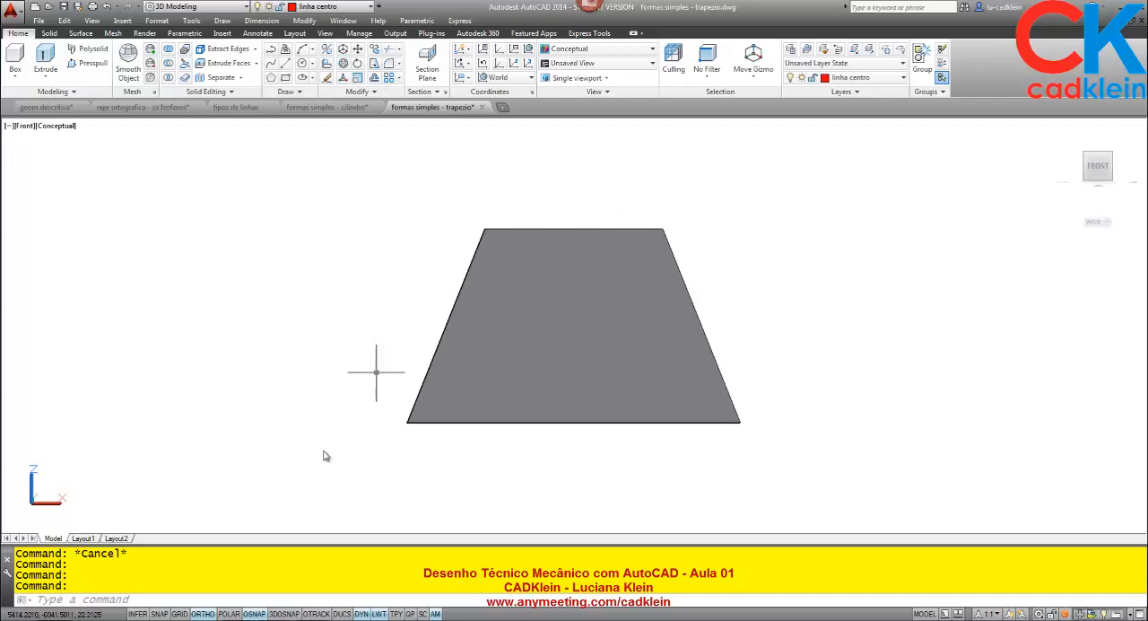
- Show Layout1 of the trapezoid drawing and enlarge its isometric, front, top and side views
click(83, 537)
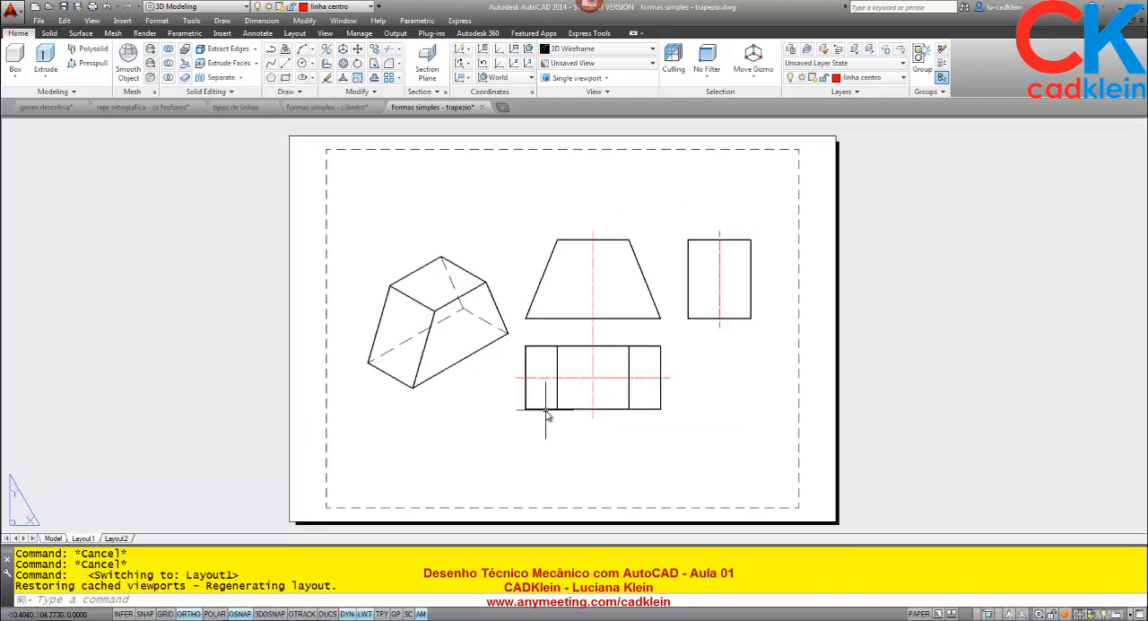
scroll(615, 371, up, 3)
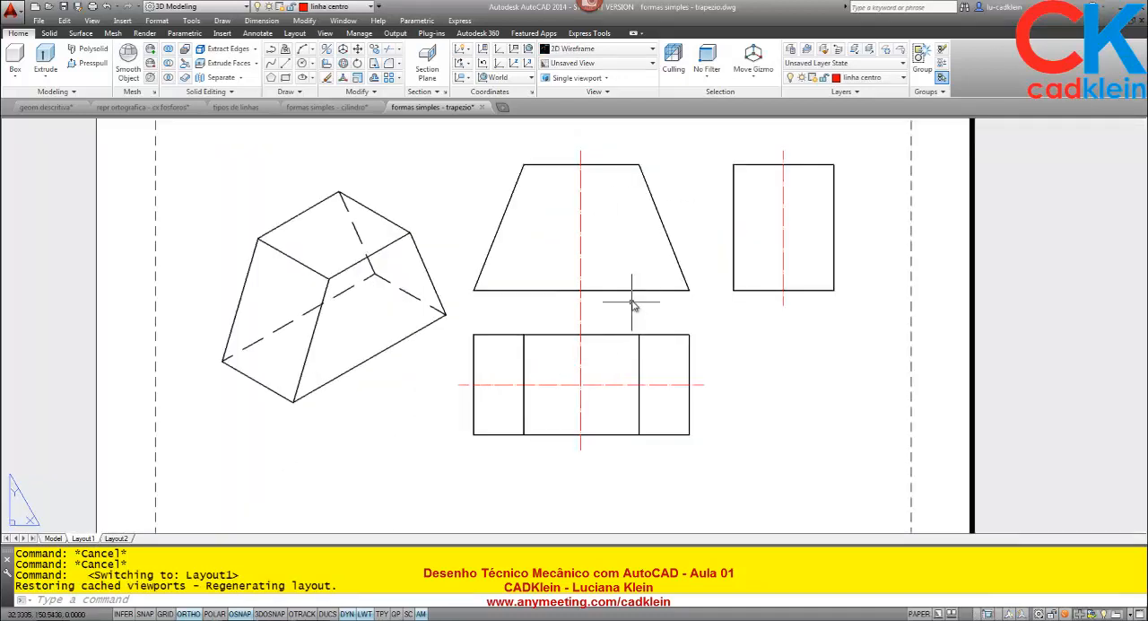
middle_drag(633, 305, 594, 333)
text(z)
key(Return)
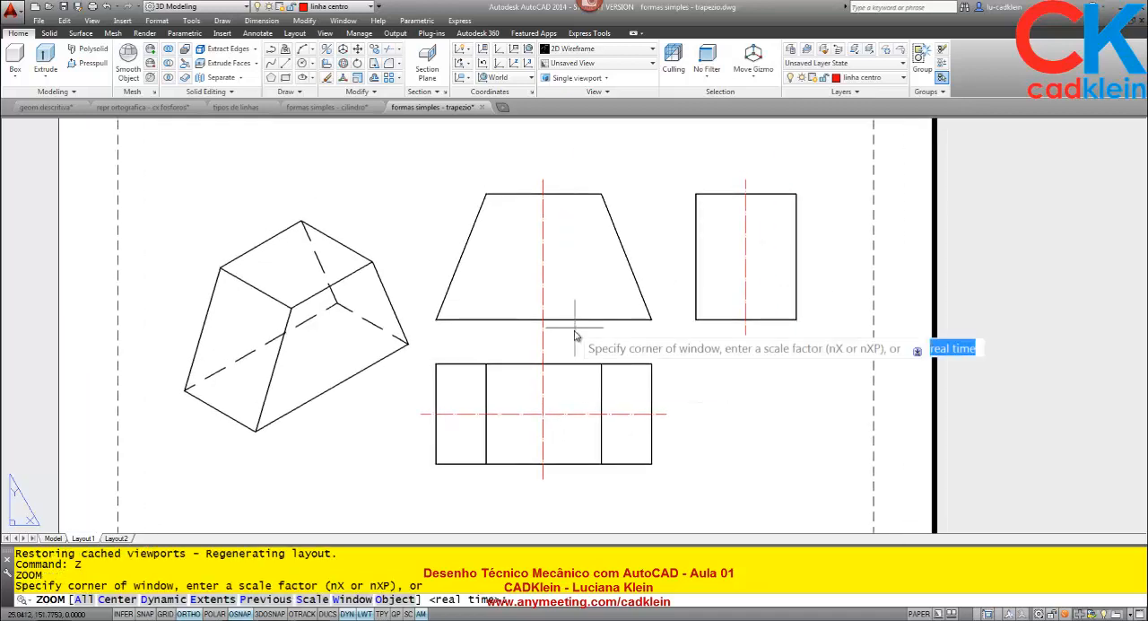
click(578, 332)
key(Escape)
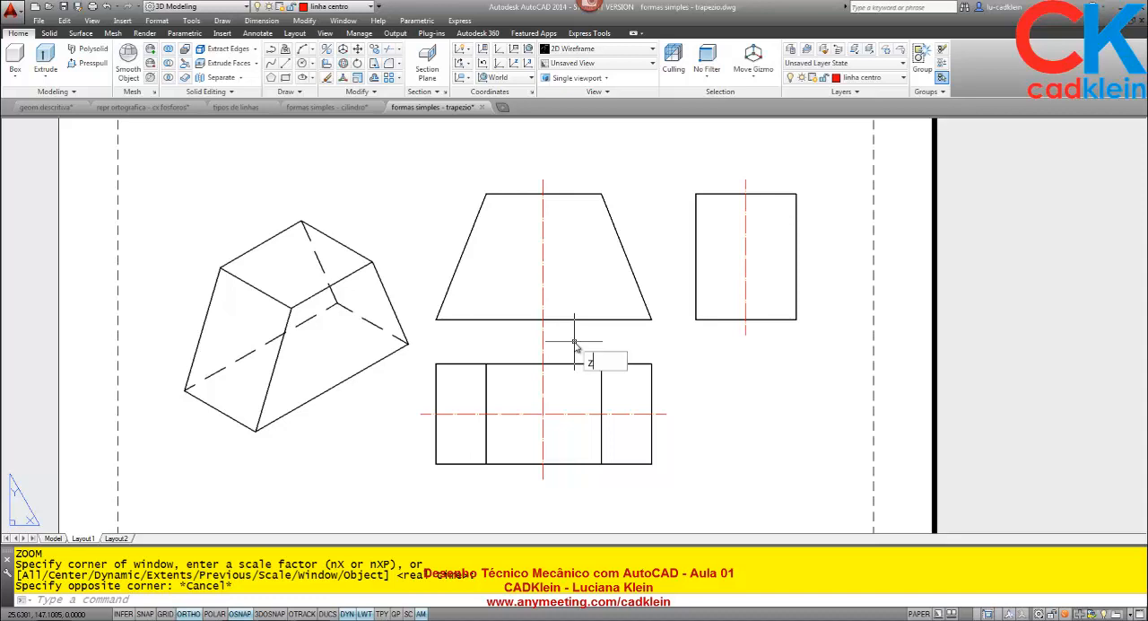
key(Return)
key(Return)
mouse_move(564, 367)
mouse_down()
mouse_move(597, 263)
mouse_move(604, 304)
mouse_up()
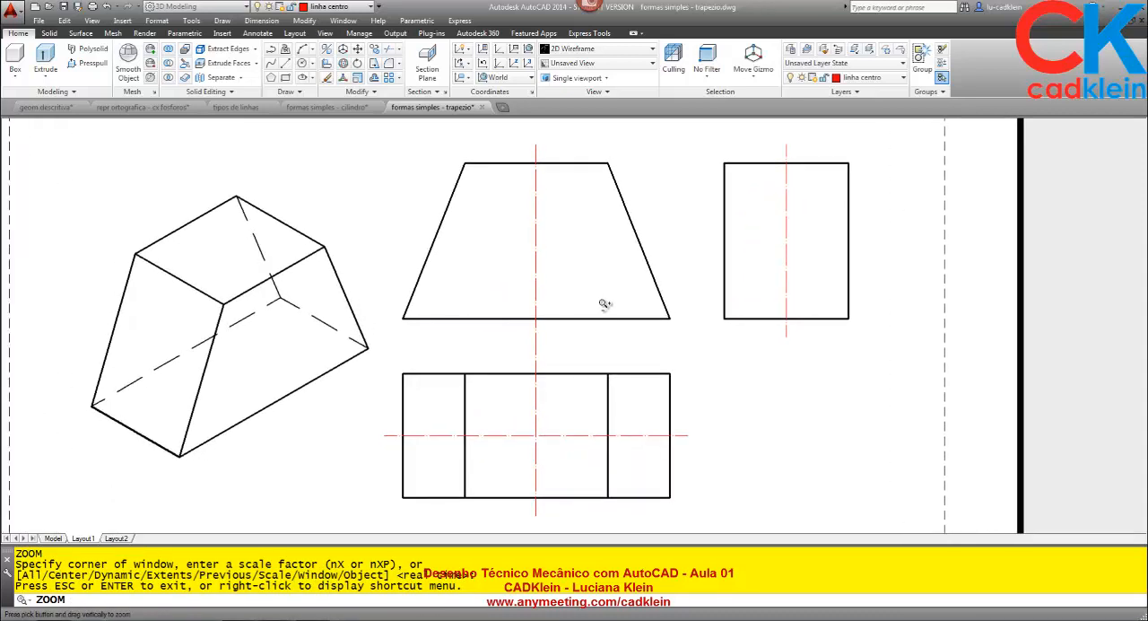
middle_drag(606, 305, 623, 296)
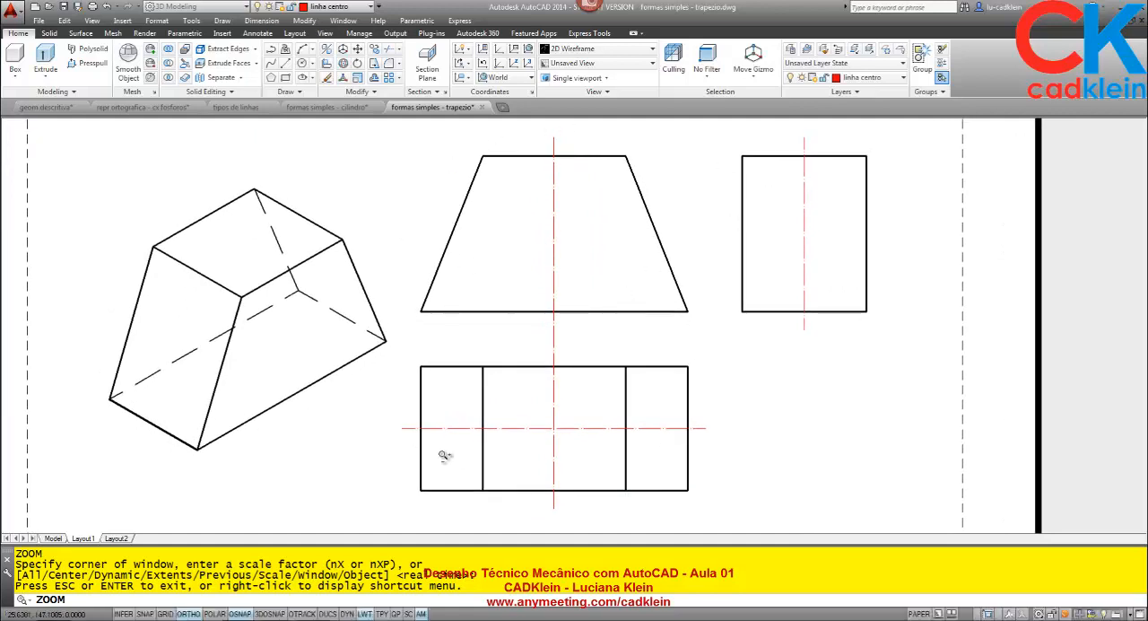
right_click(595, 391)
click(618, 400)
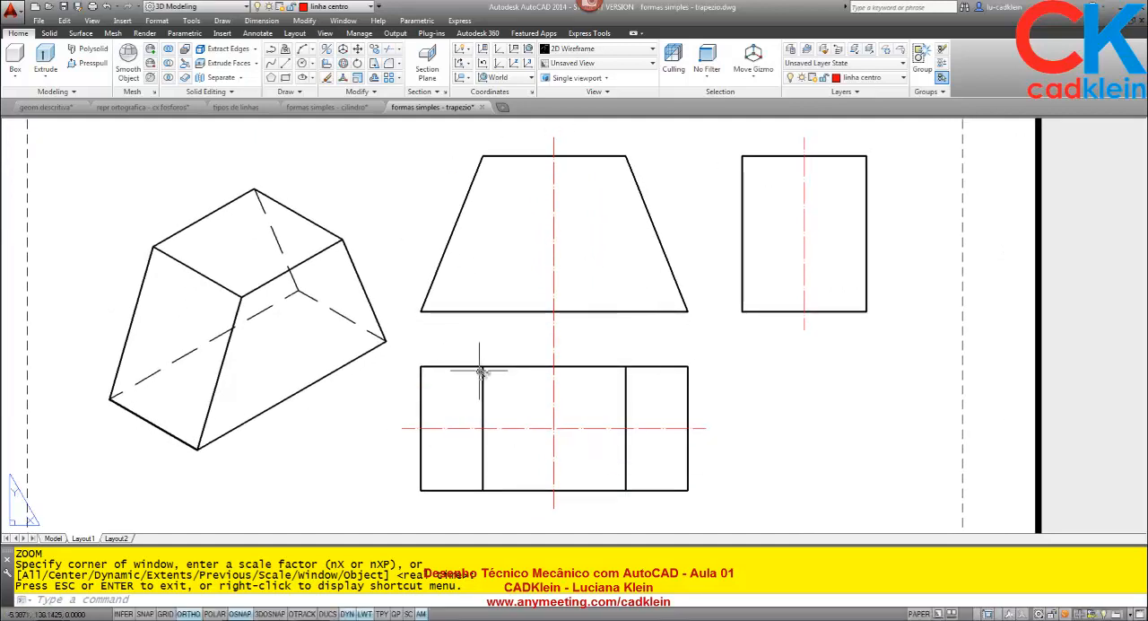
- Switch to the AnyMeeting window in Chrome, read through the chat messages, and return to the formas simples - trapezio drawing
click(241, 619)
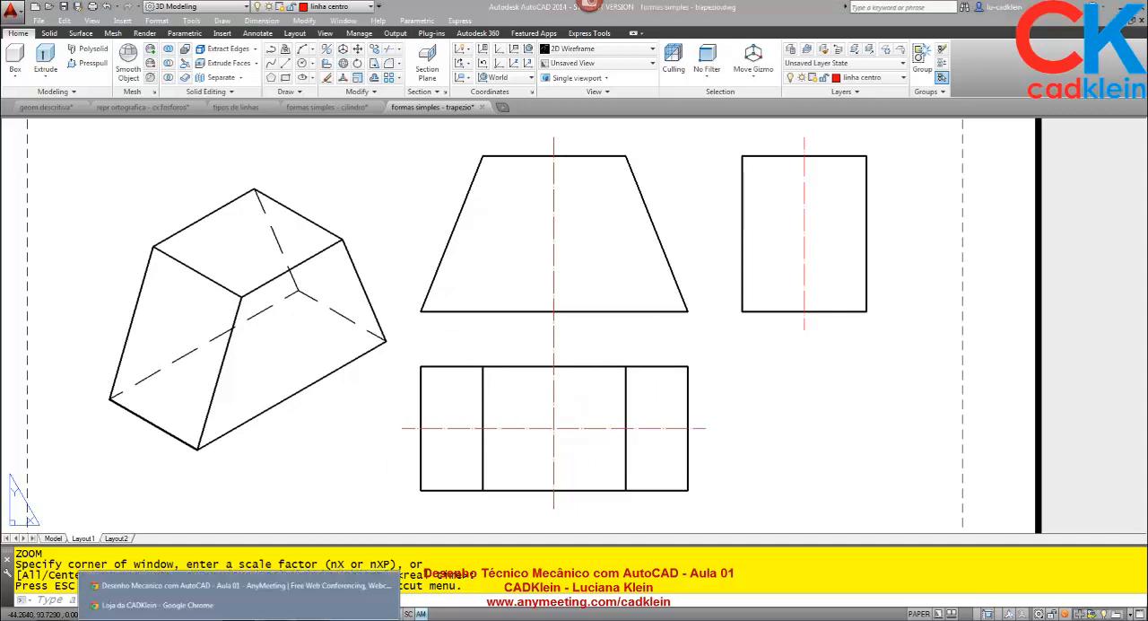
click(207, 582)
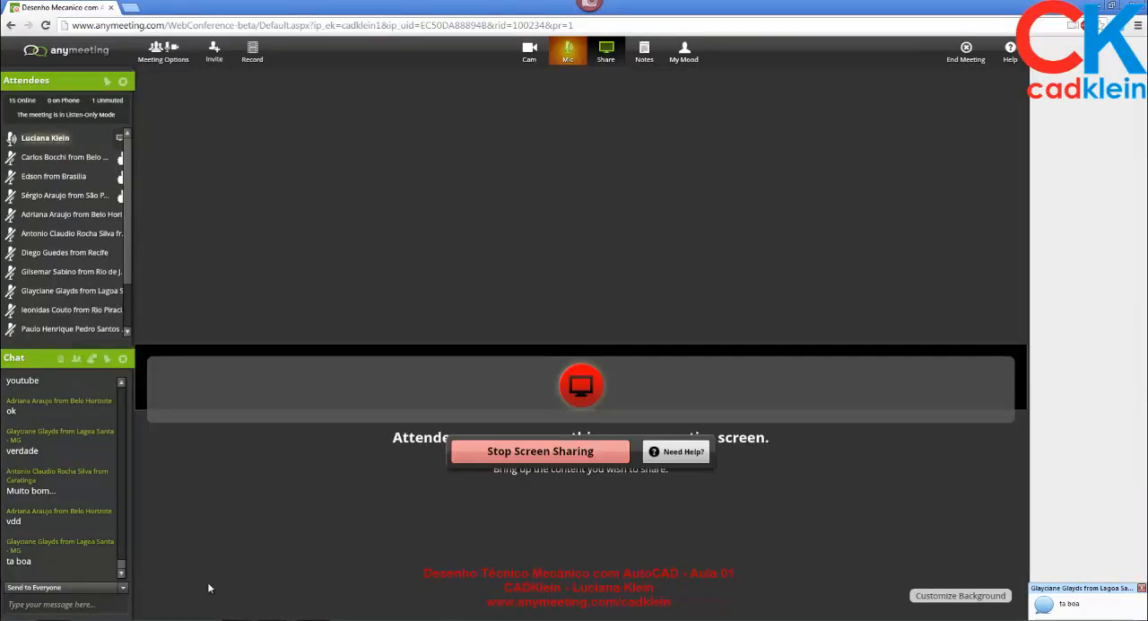
click(122, 572)
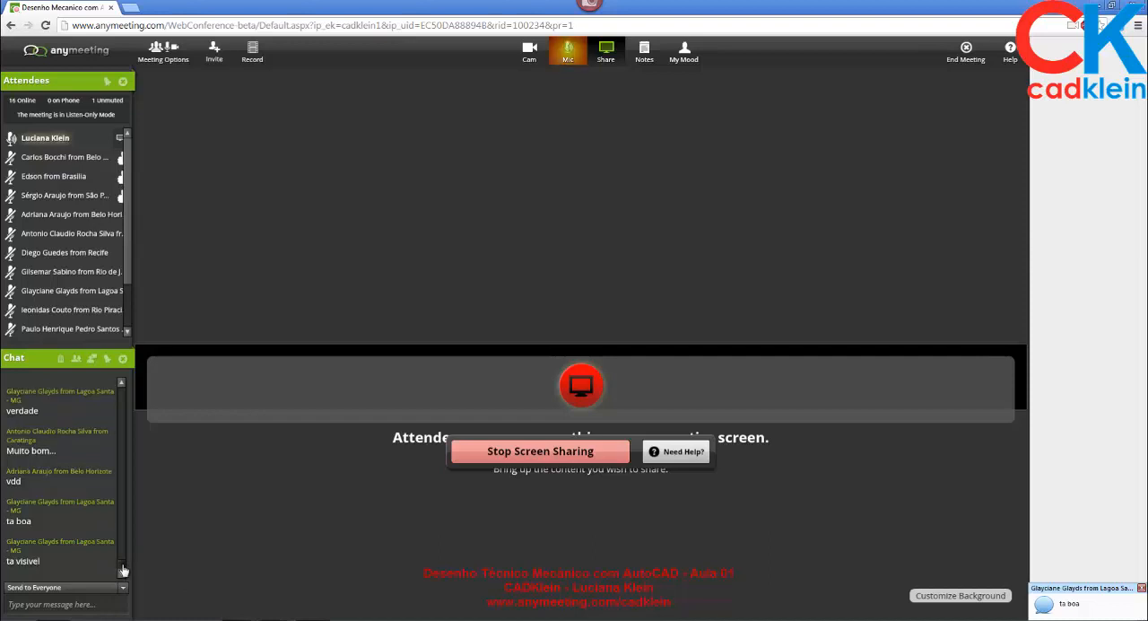
scroll(122, 565, down, 5)
scroll(122, 562, up, 5)
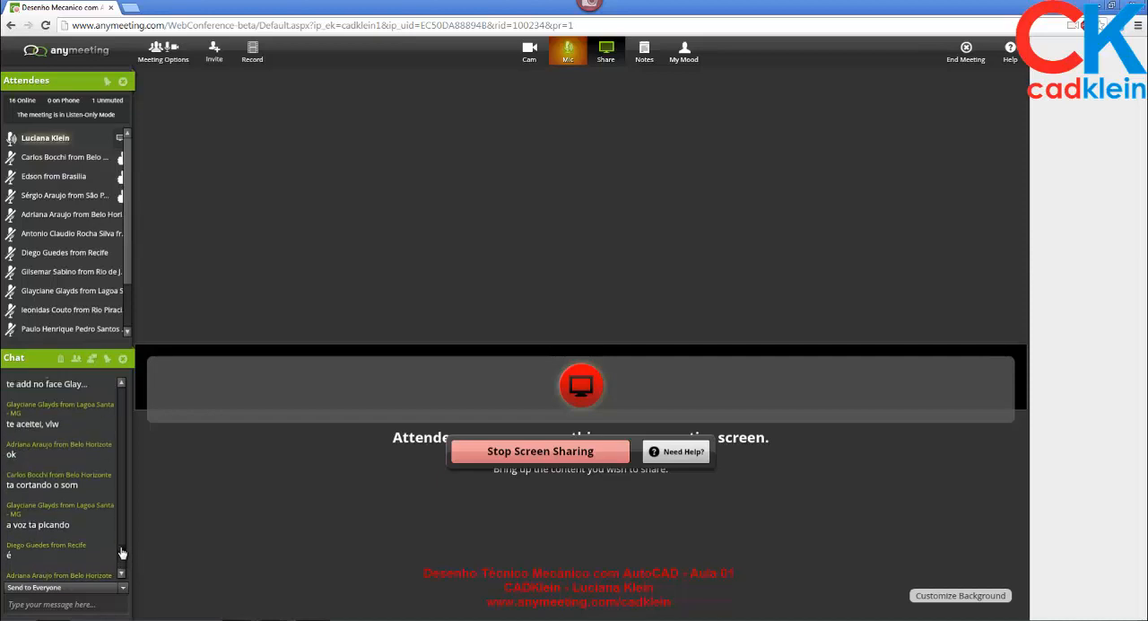
scroll(122, 549, up, 5)
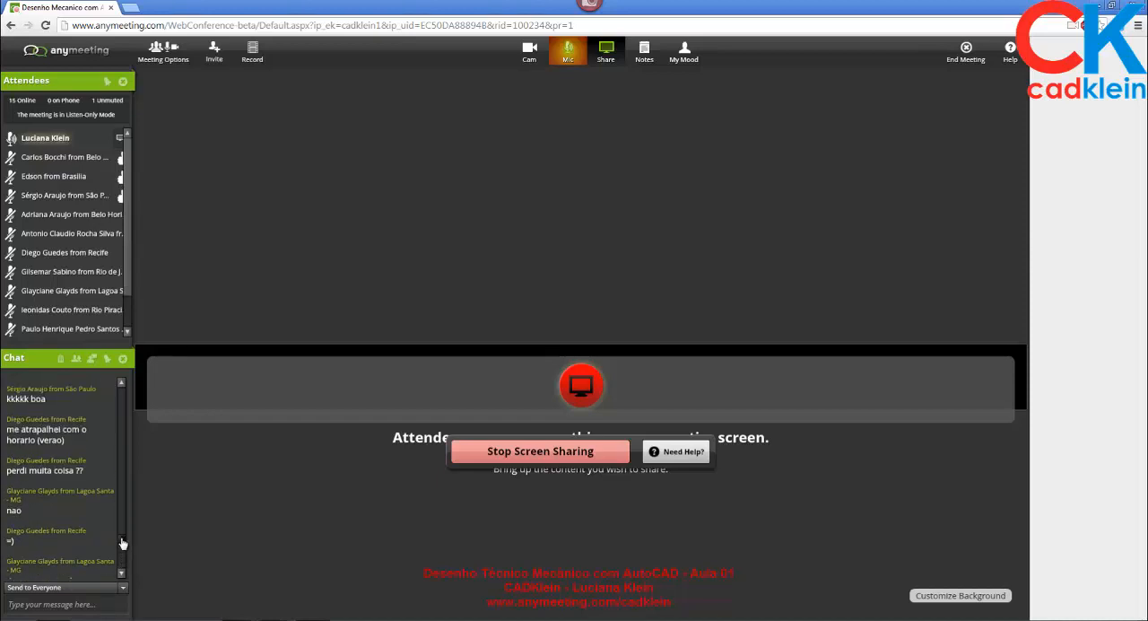
scroll(122, 543, up, 5)
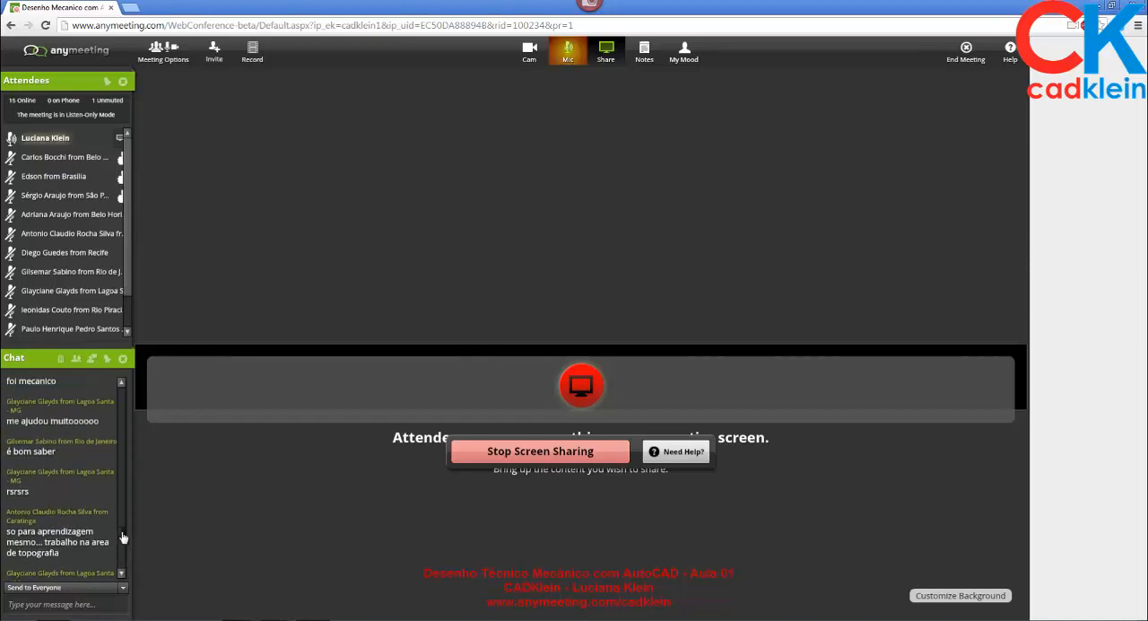
drag(124, 537, 129, 576)
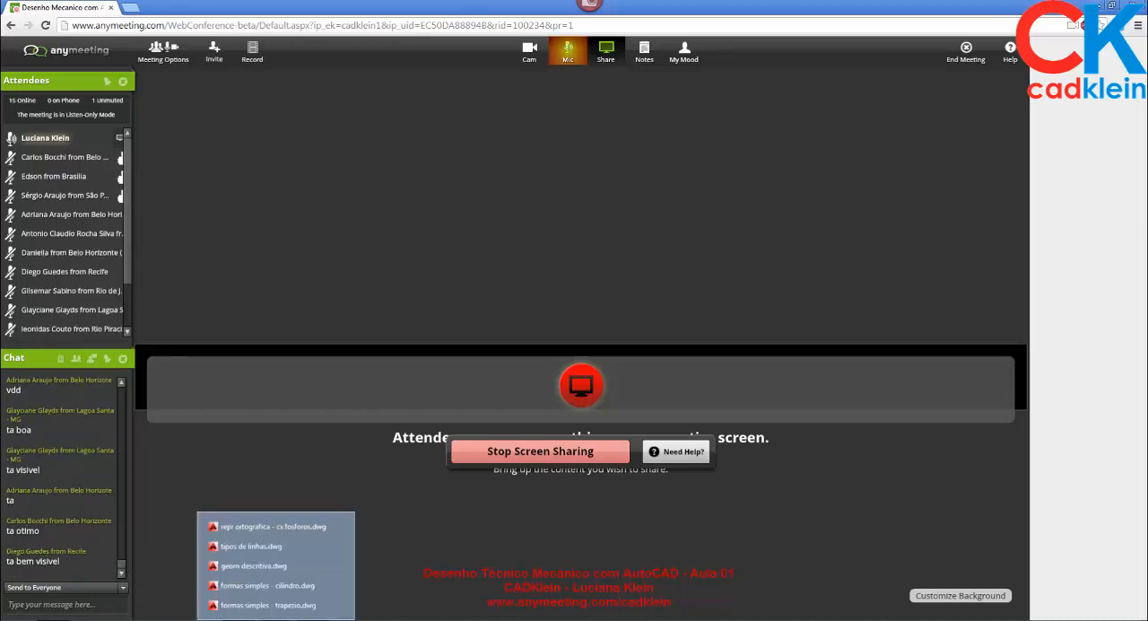
mouse_move(275, 619)
click(285, 609)
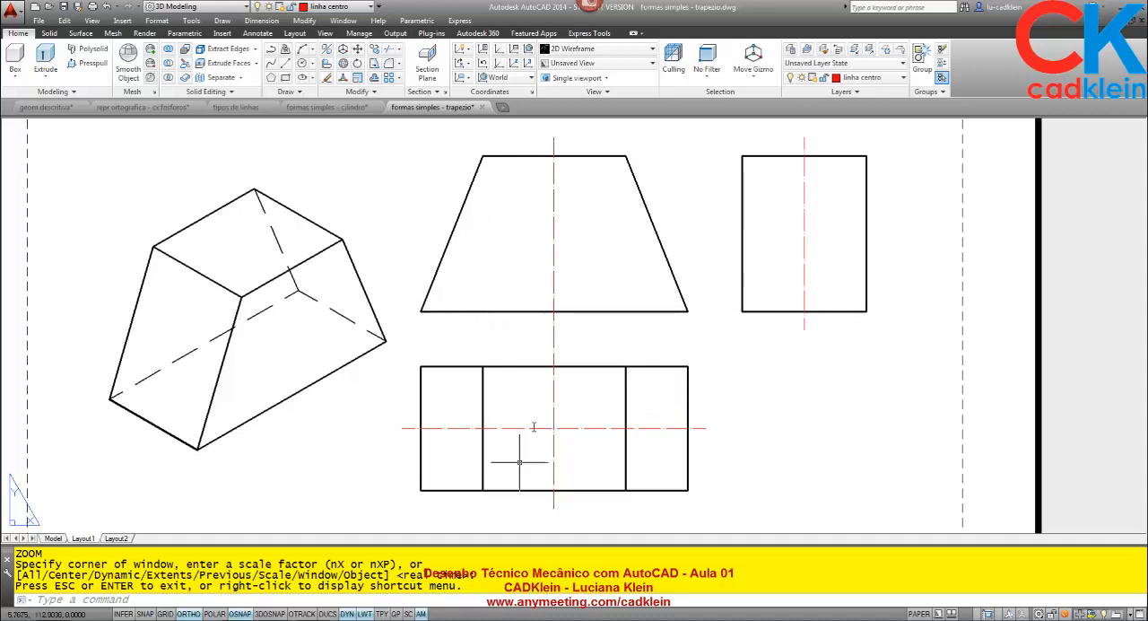
- Draw a vertical projection line from the front view's upper right corner down past the lower edge of the top view
right_click(560, 429)
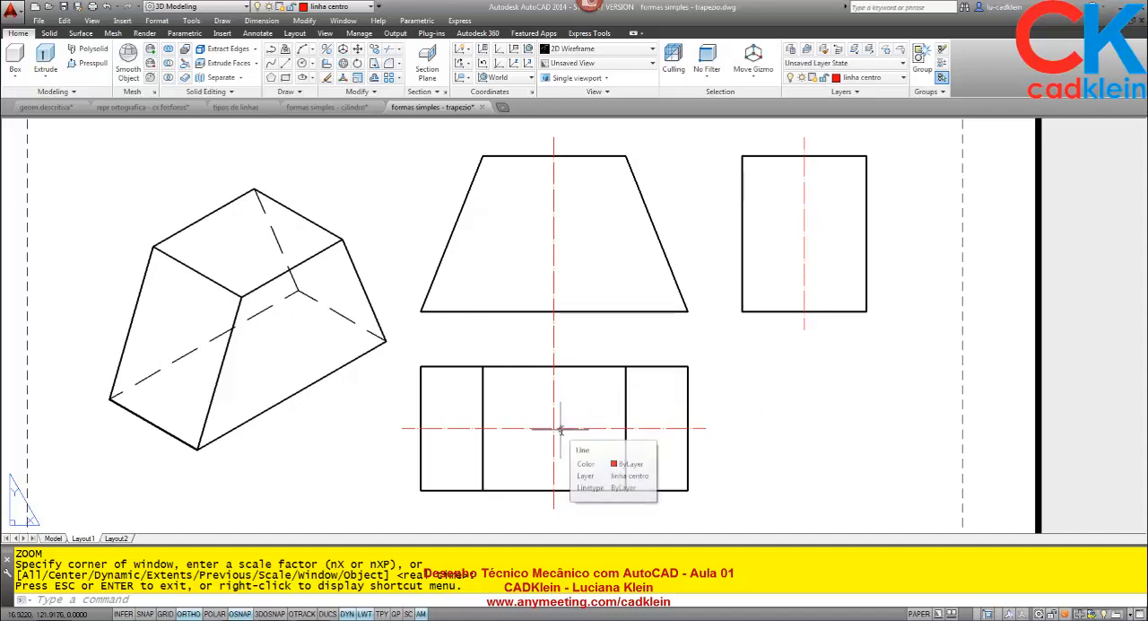
click(573, 407)
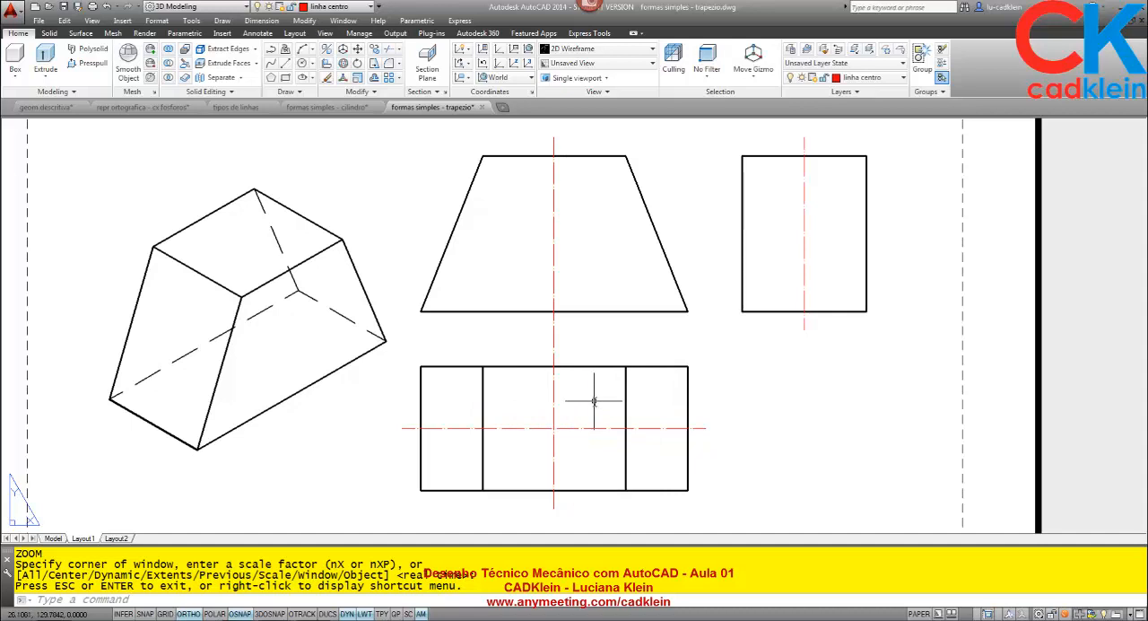
text(l)
key(Return)
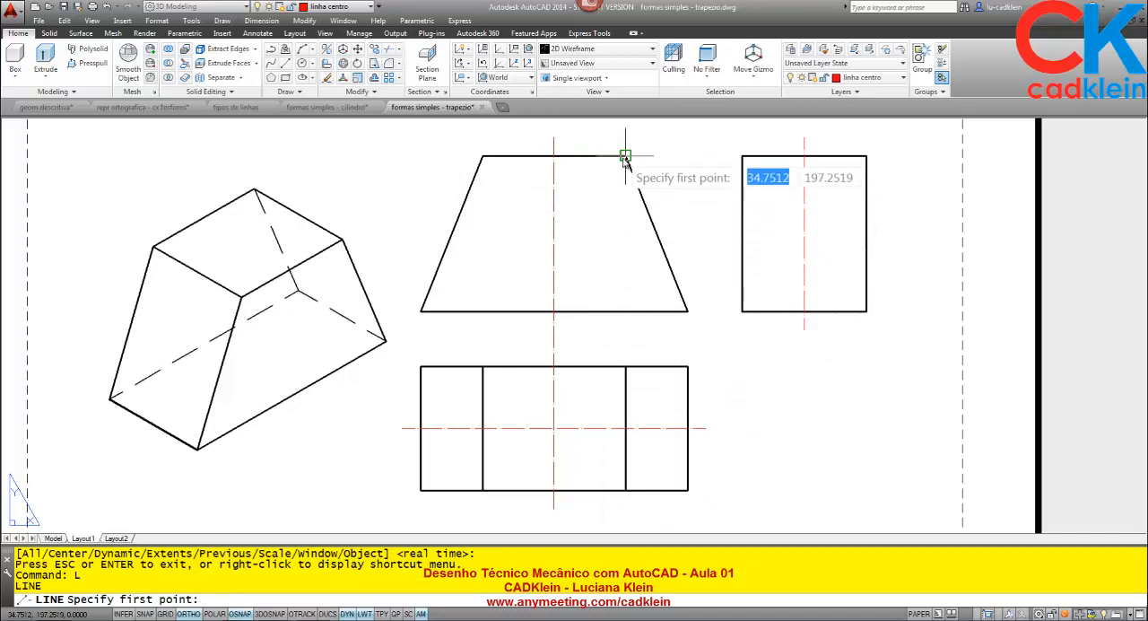
click(625, 156)
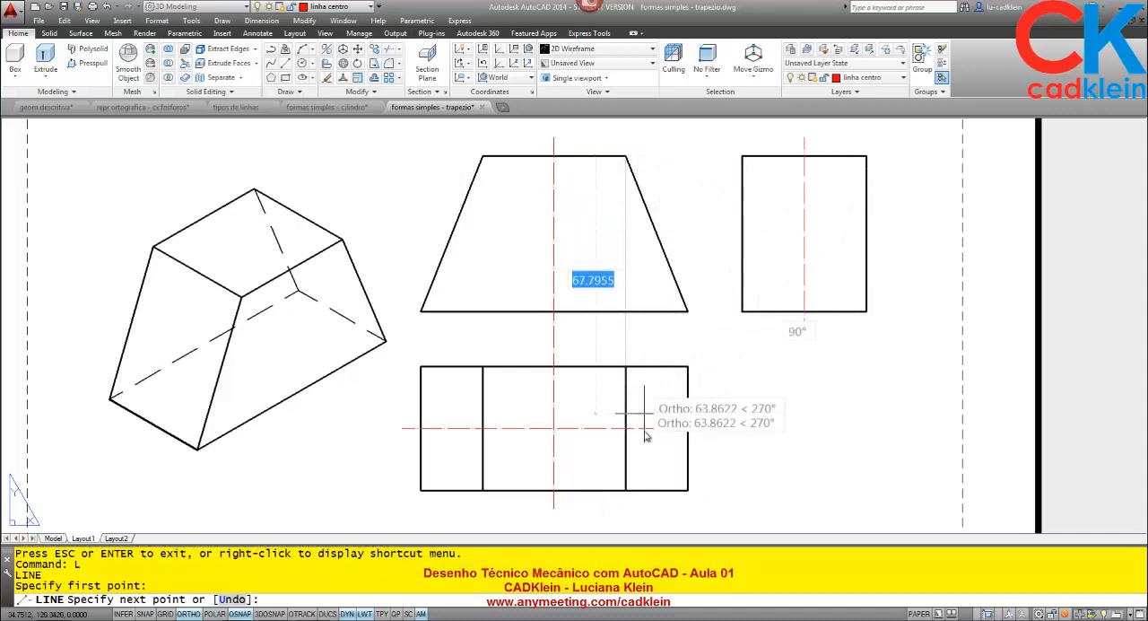
click(642, 523)
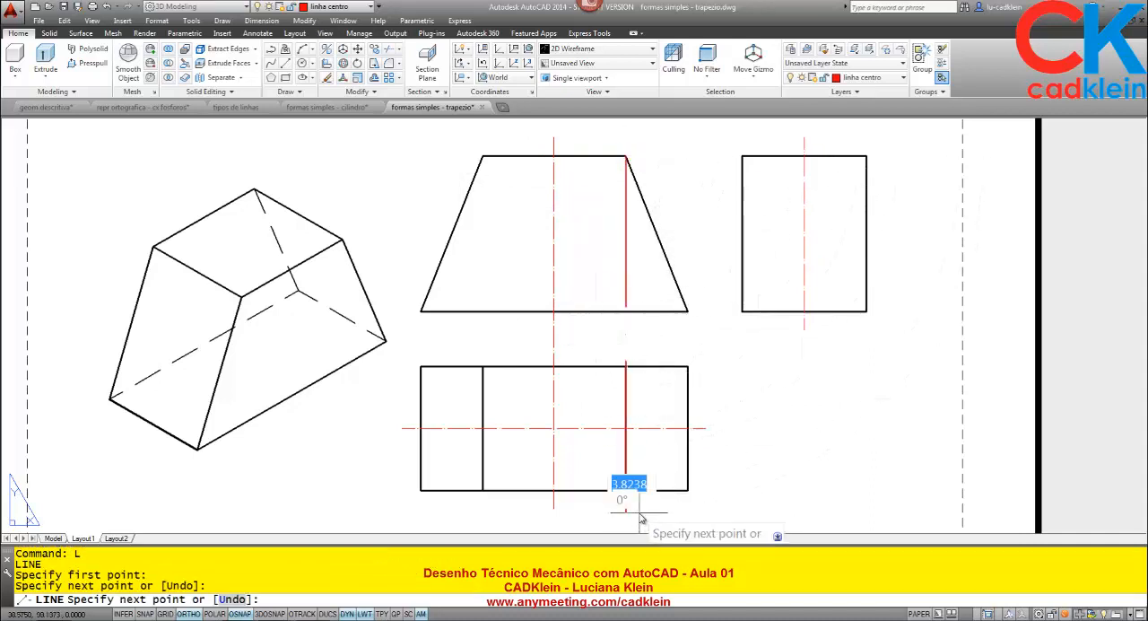
key(Return)
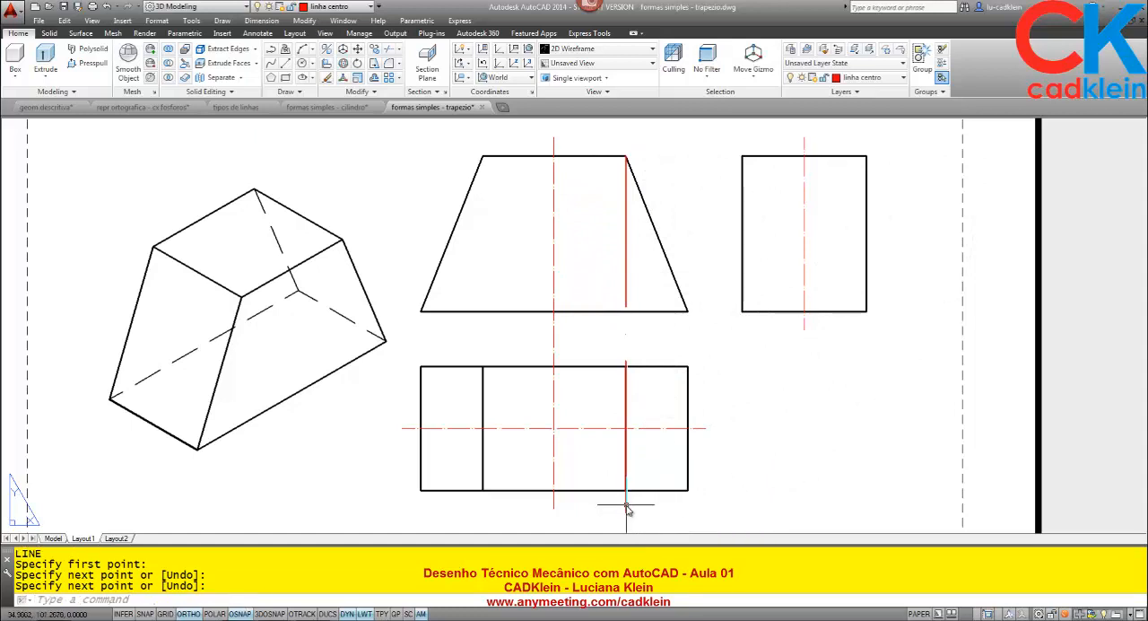
- Change the projection line's layer to linhas aux and on to layer 0, and erase the line
click(625, 509)
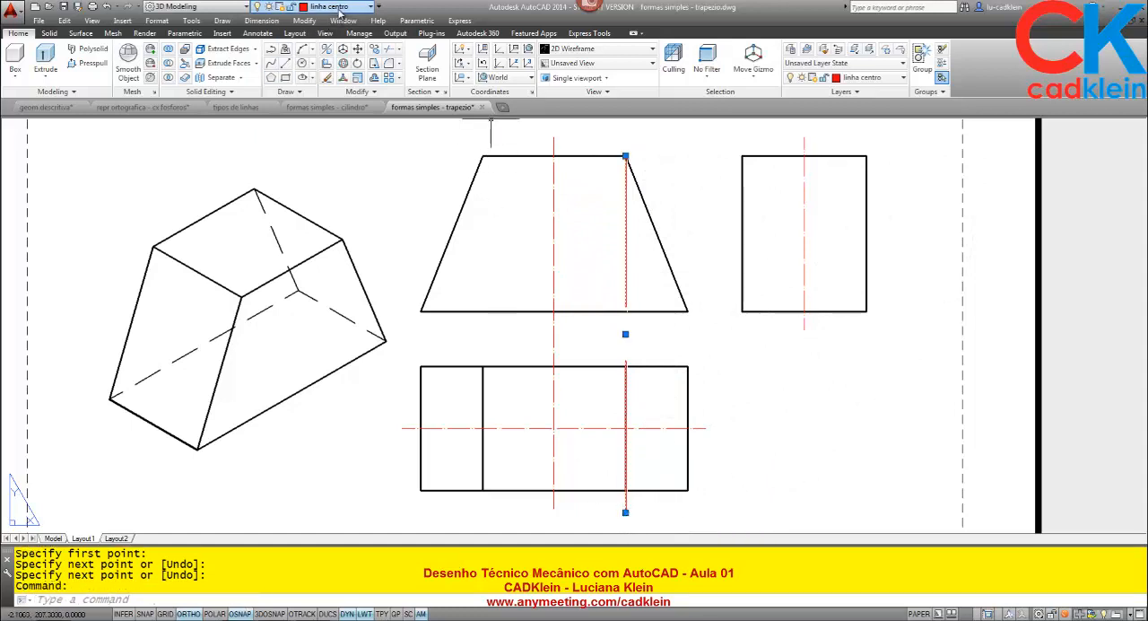
click(339, 8)
click(331, 64)
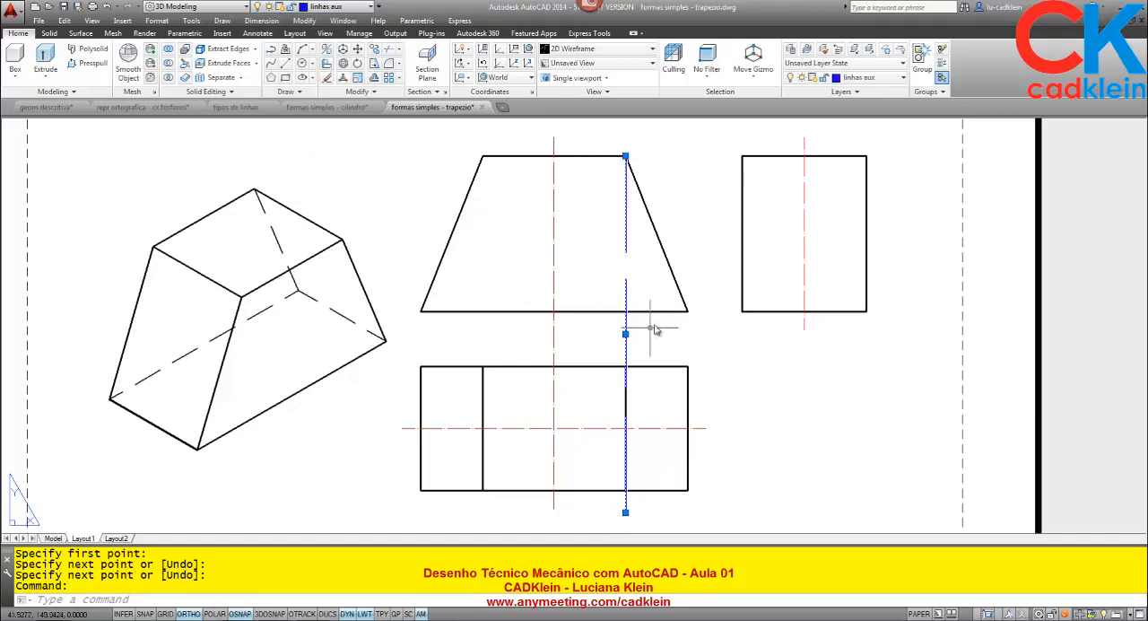
click(345, 8)
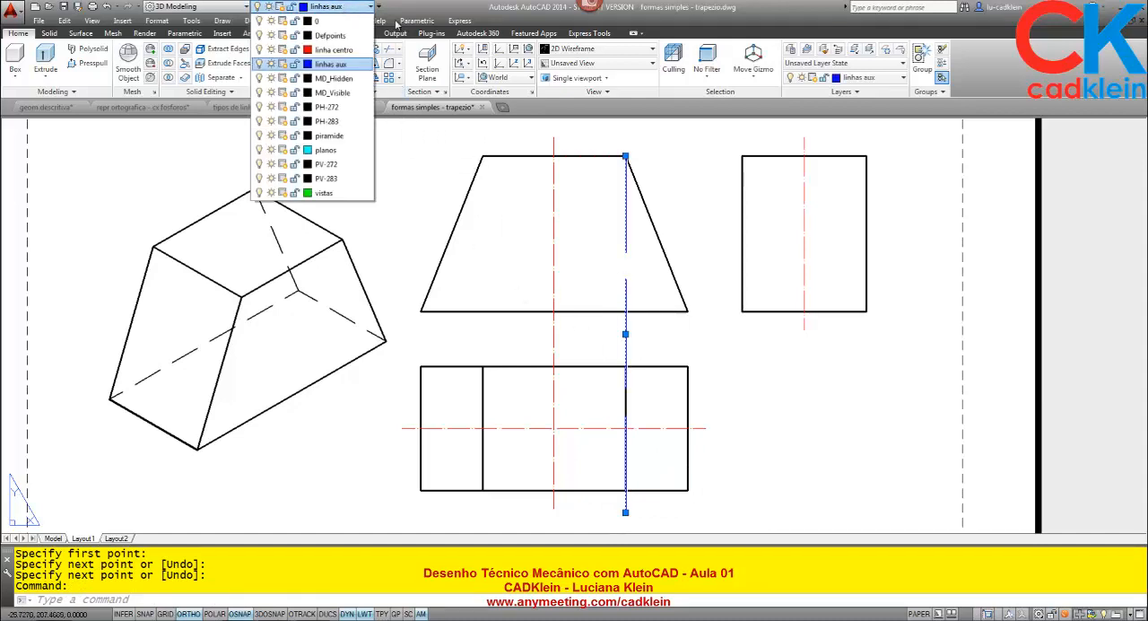
click(310, 19)
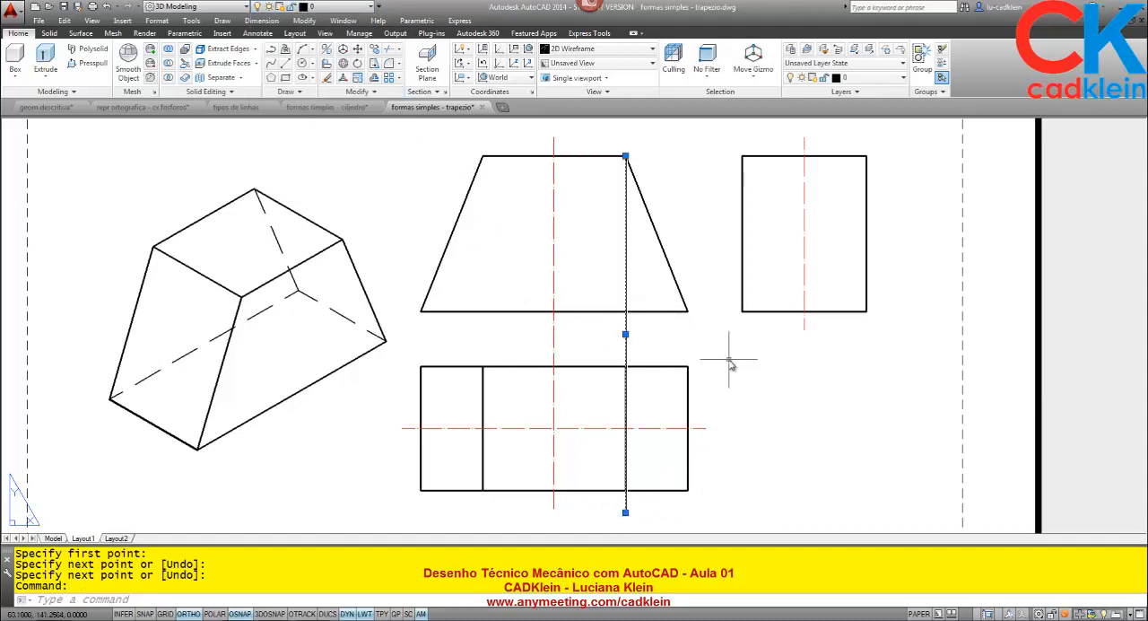
key(Escape)
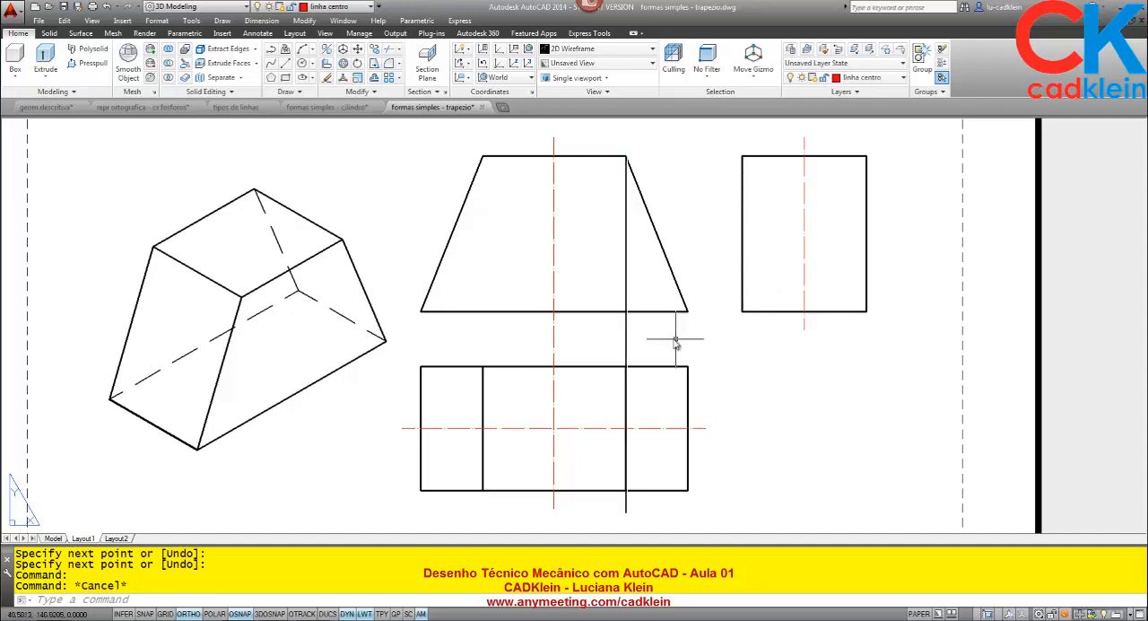
click(626, 341)
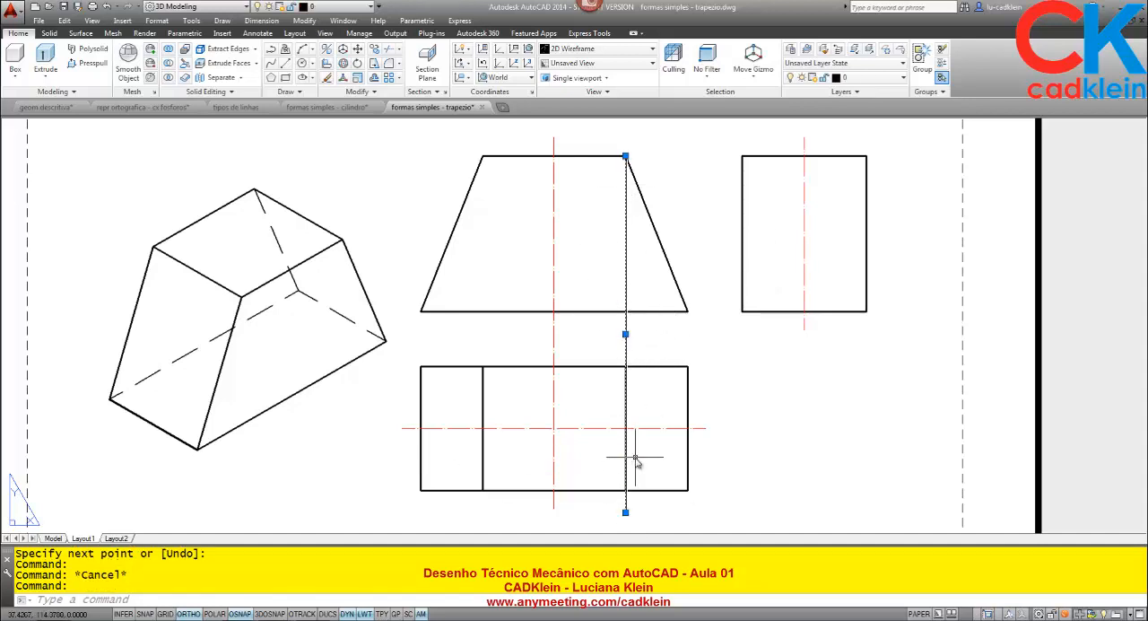
key(Delete)
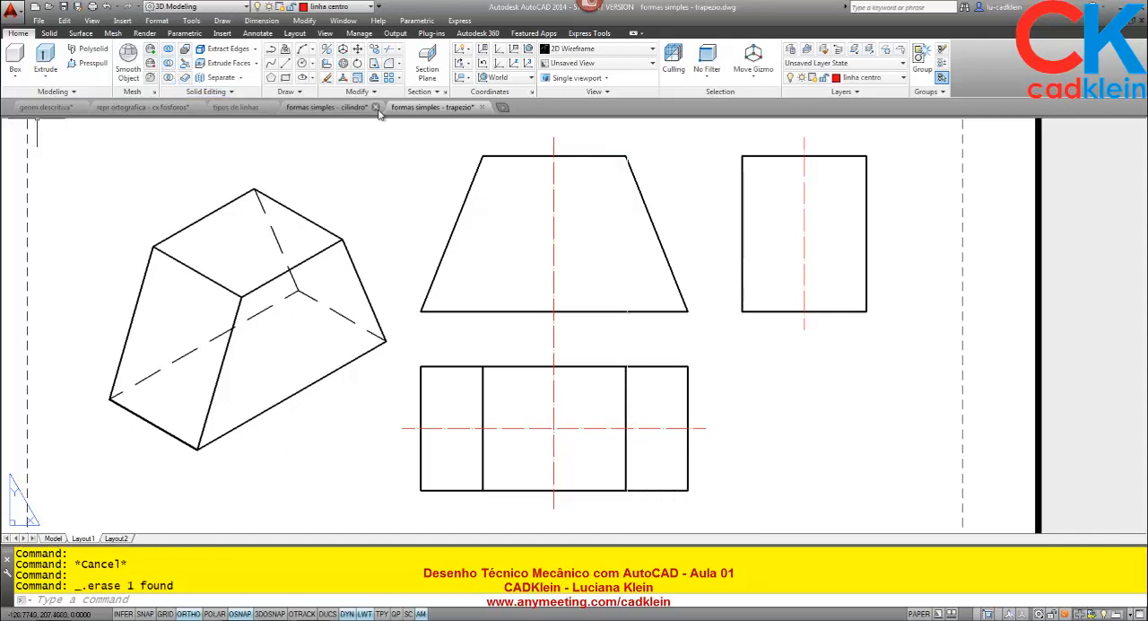
- Switch to the formas simples - cilindro drawing and measure the width and height of the cylinder's front view
click(315, 108)
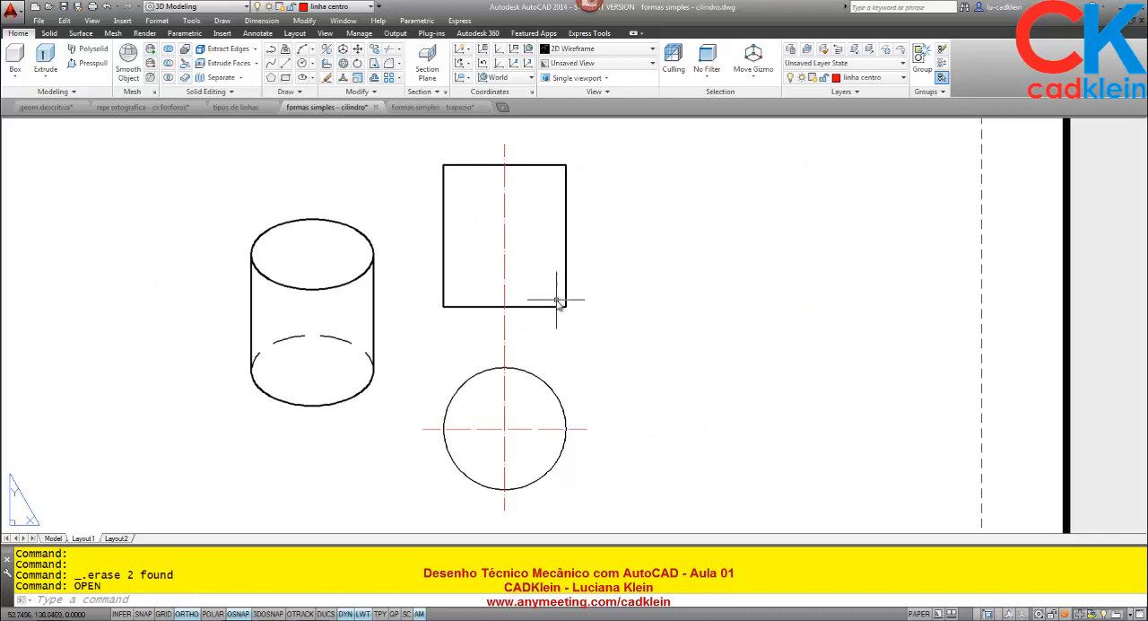
scroll(565, 301, down, 4)
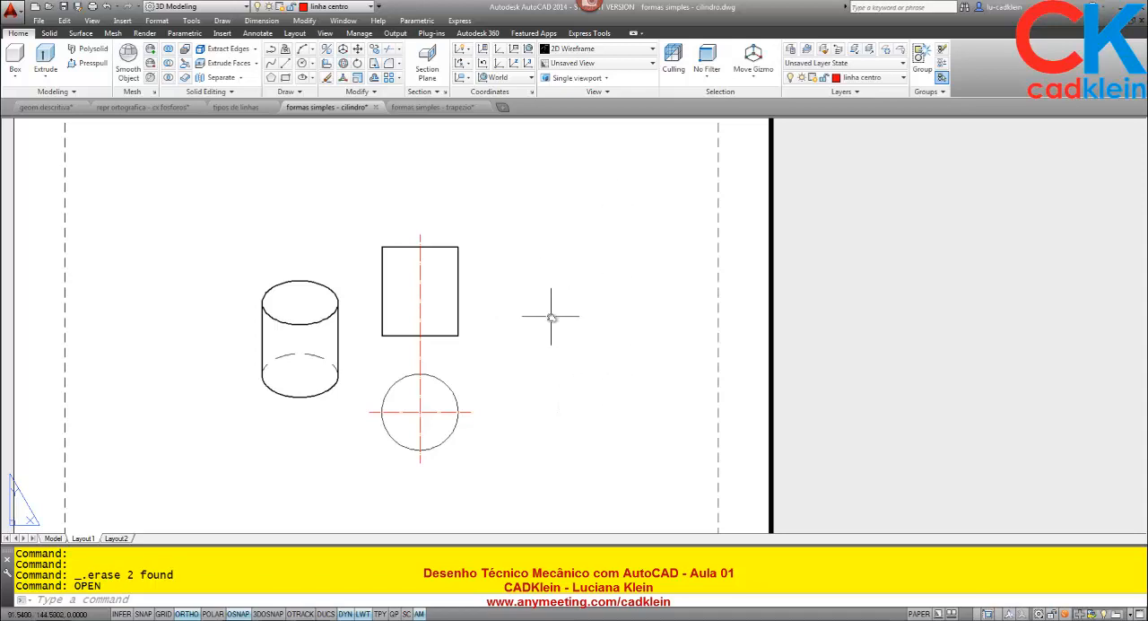
key(Return)
click(382, 335)
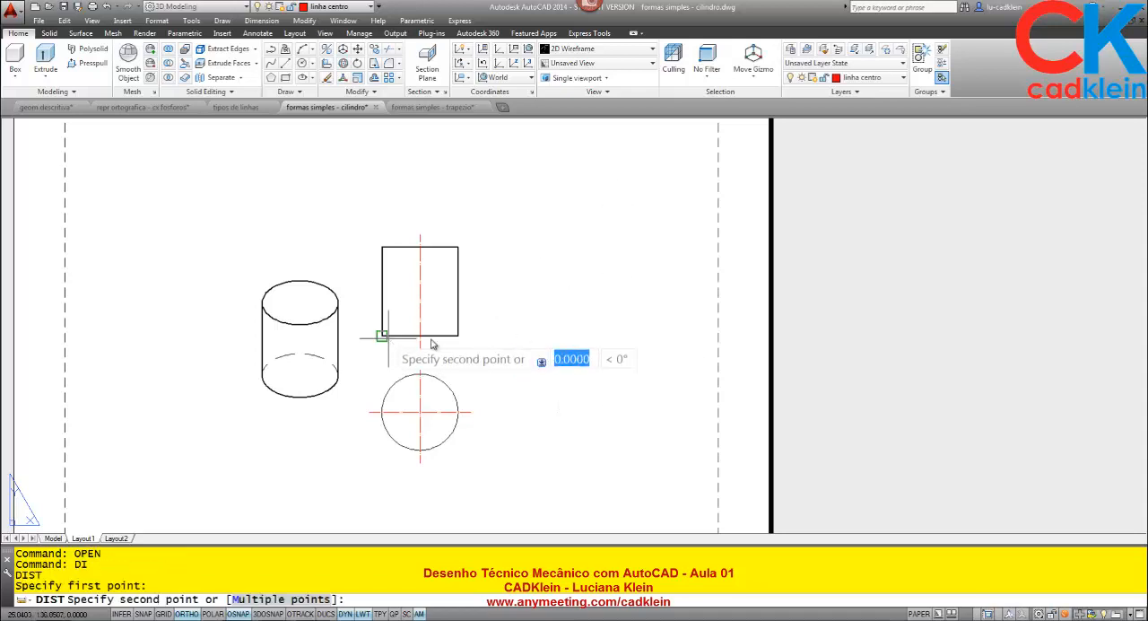
click(458, 335)
key(Return)
click(457, 336)
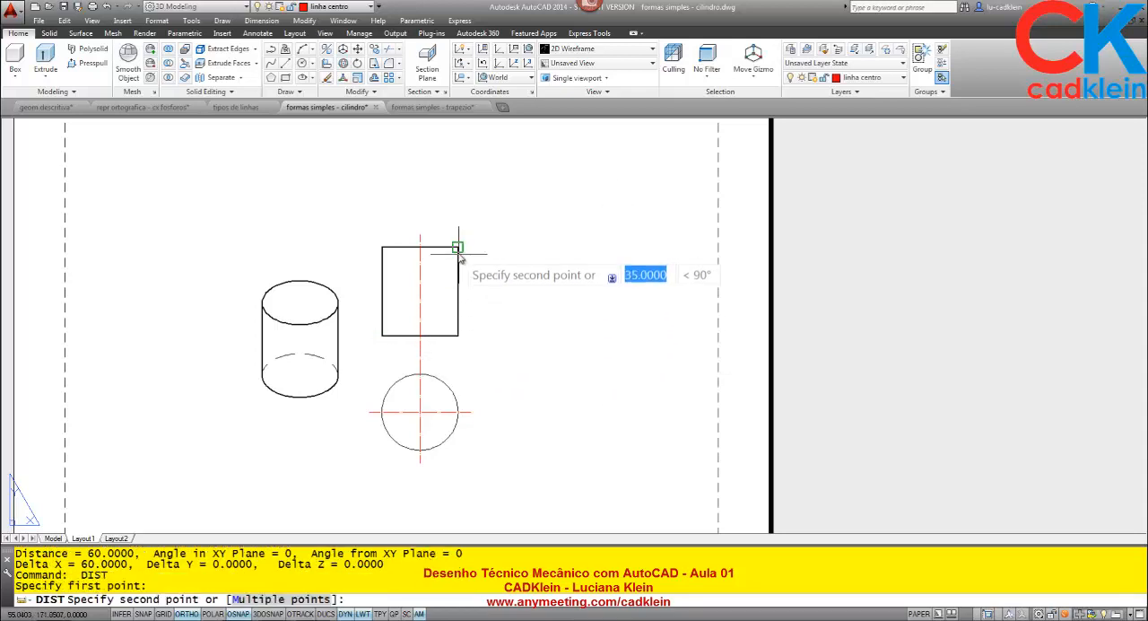
click(458, 247)
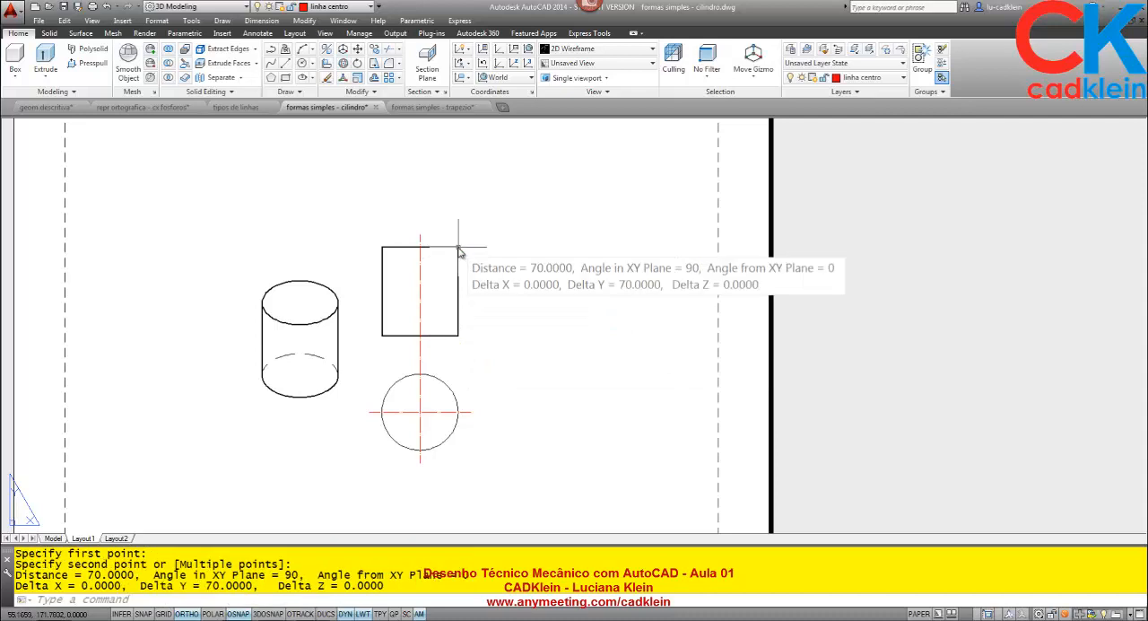
- Make layer 0 current and draw a 60 by 70 rectangle to the right of the cylinder's front view
click(355, 7)
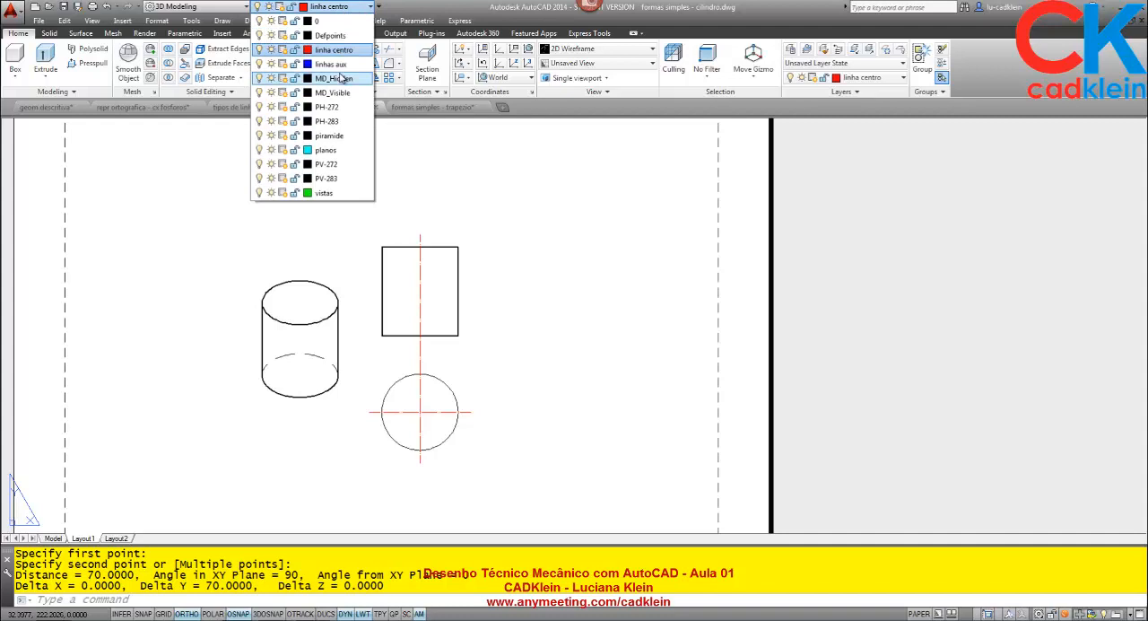
click(318, 21)
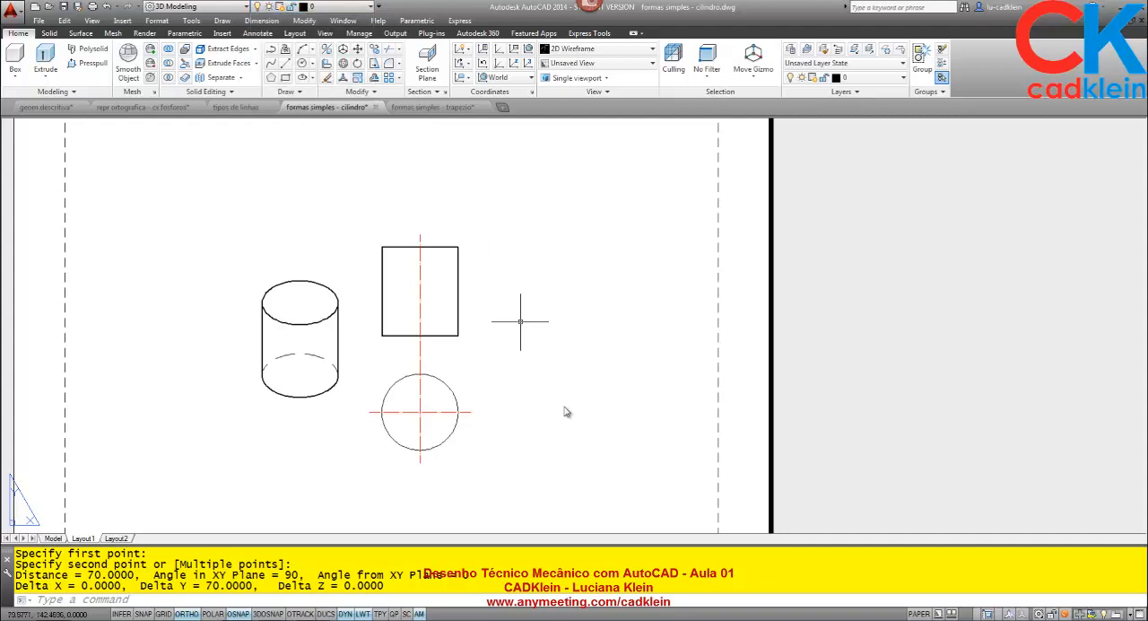
key(Return)
click(534, 335)
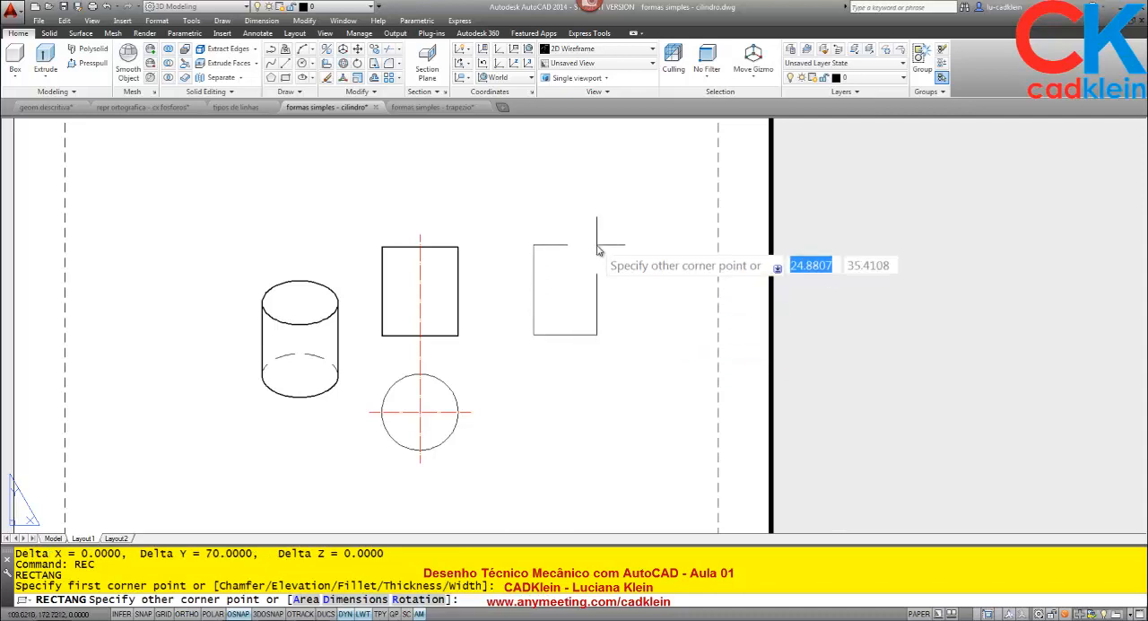
text(@)
text(6)
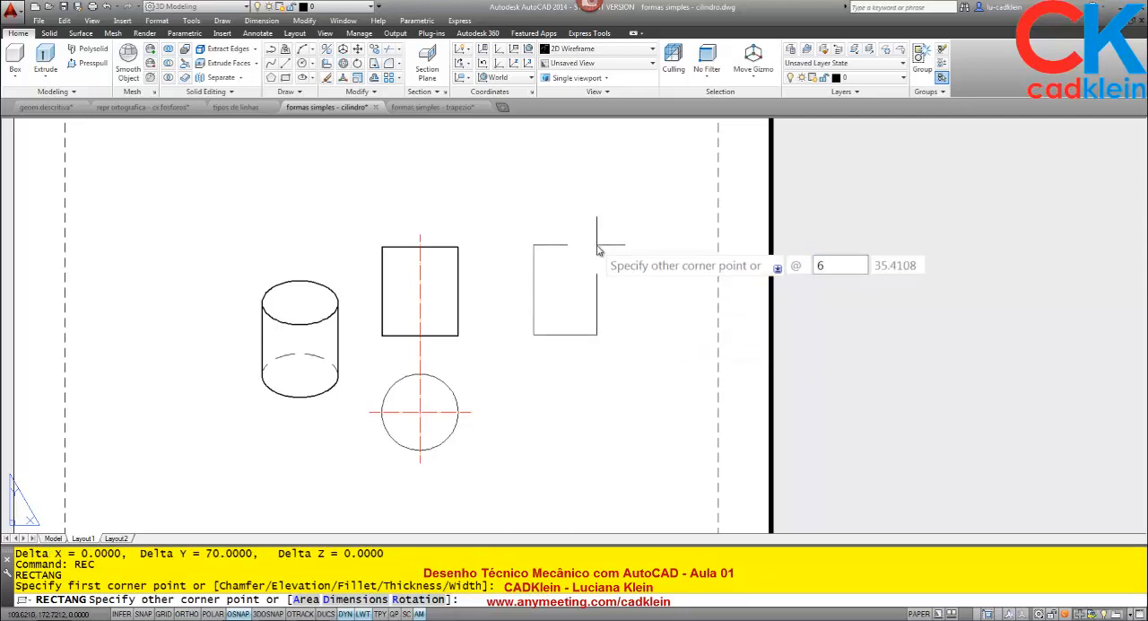
text(0)
key(Tab)
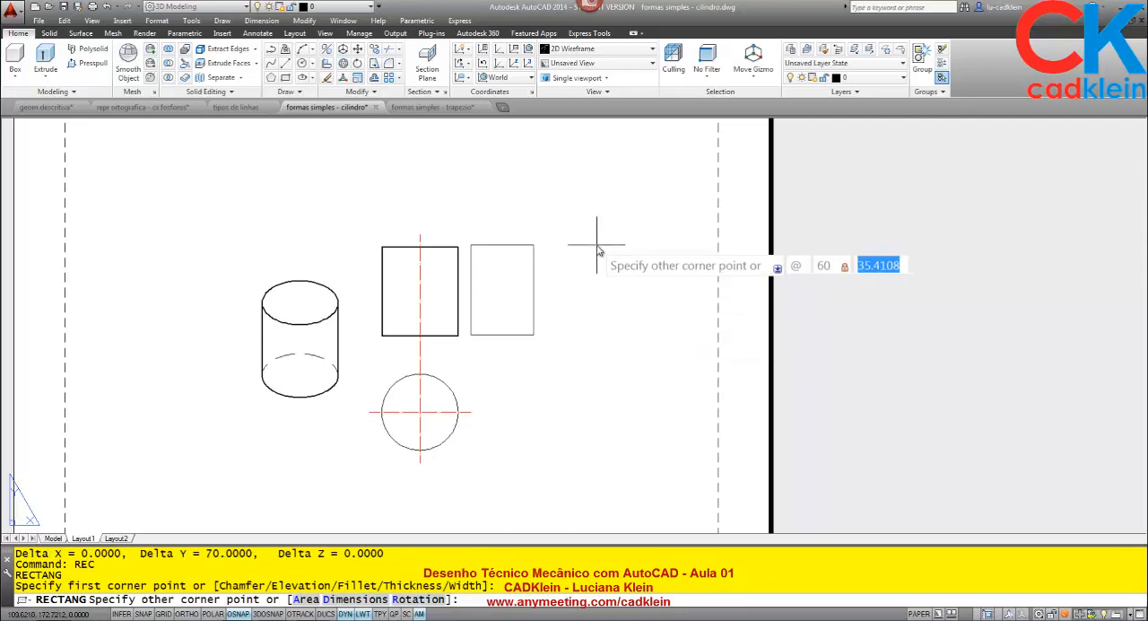
text(70)
key(Return)
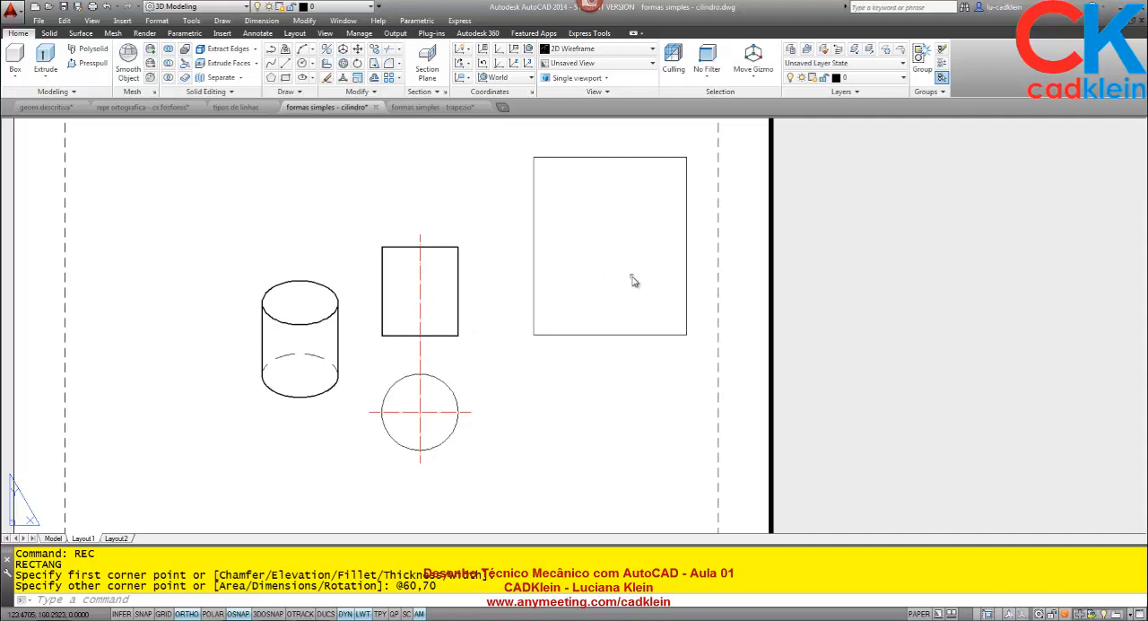
- Inspect the scale options of the cylinder's front view, keep Custom, and deselect the view
click(436, 277)
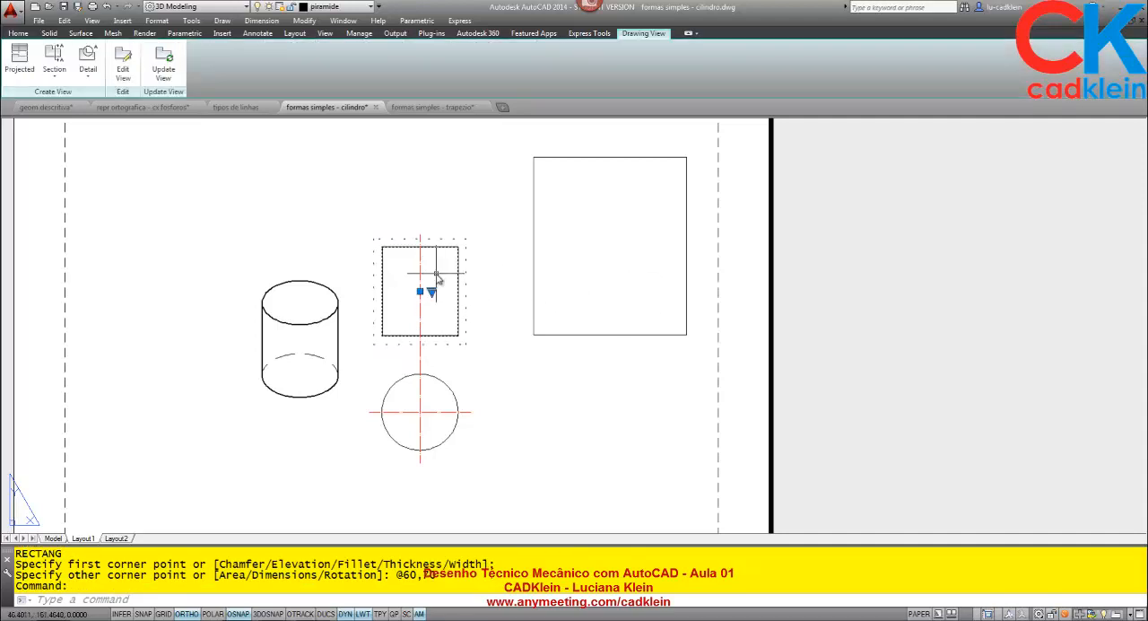
click(432, 293)
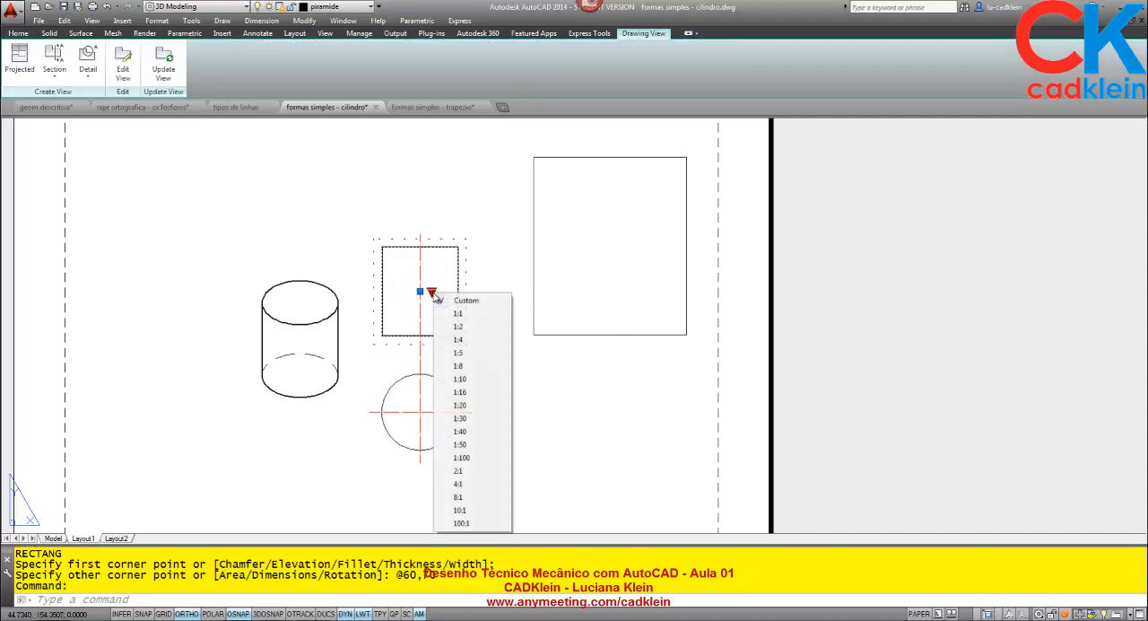
click(481, 303)
key(Escape)
key(Escape)
key(Escape)
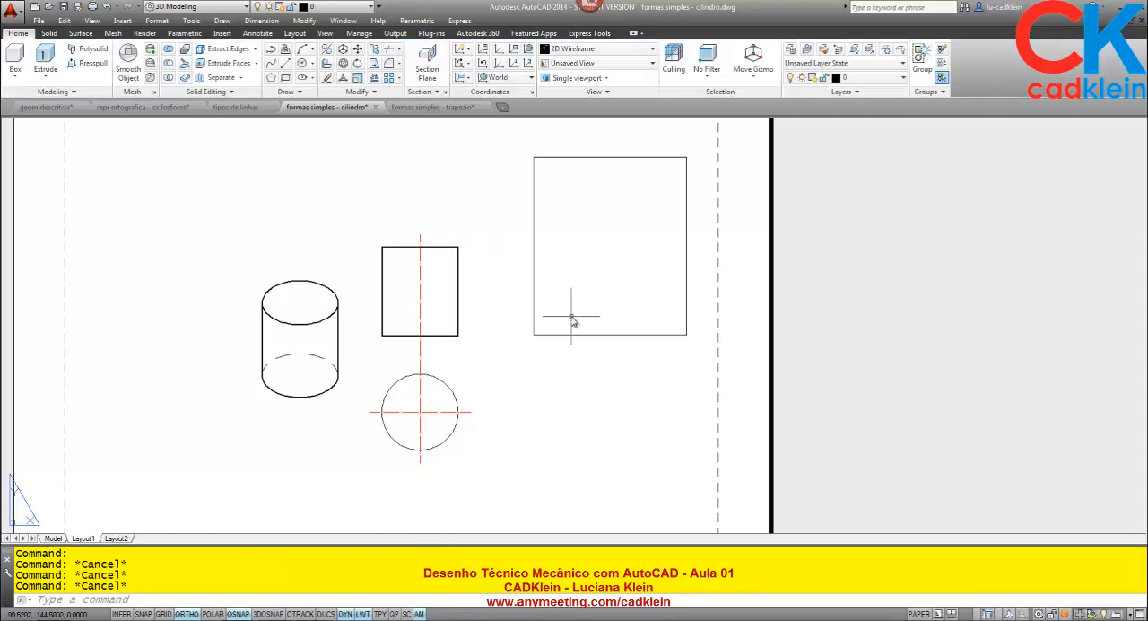
- Move the new rectangle a short distance horizontally toward the cylinder's front view
key(Return)
click(598, 337)
click(604, 282)
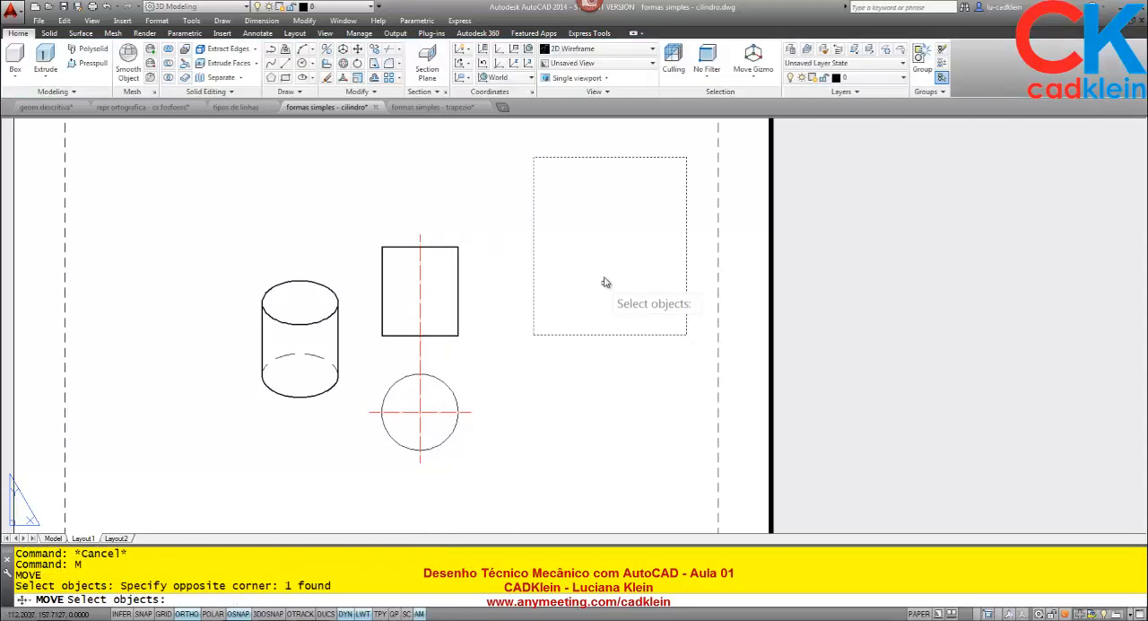
key(Return)
click(607, 266)
click(599, 267)
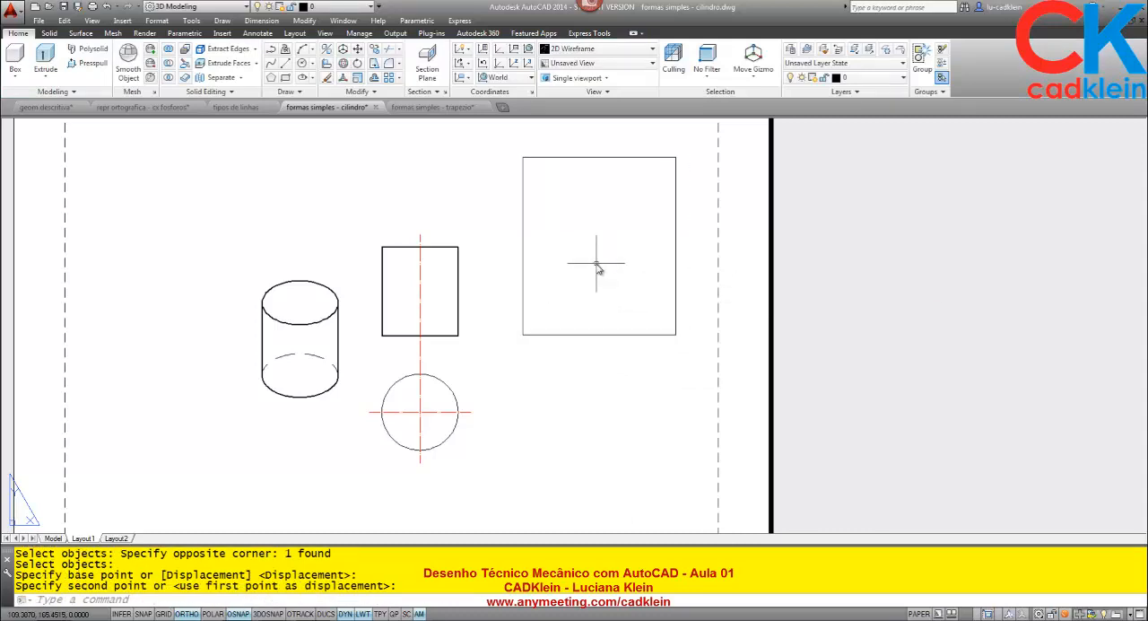
- Draw a vertical line from the midpoint of the rectangle's upper edge down past the sheet's lower border
text(l)
key(Return)
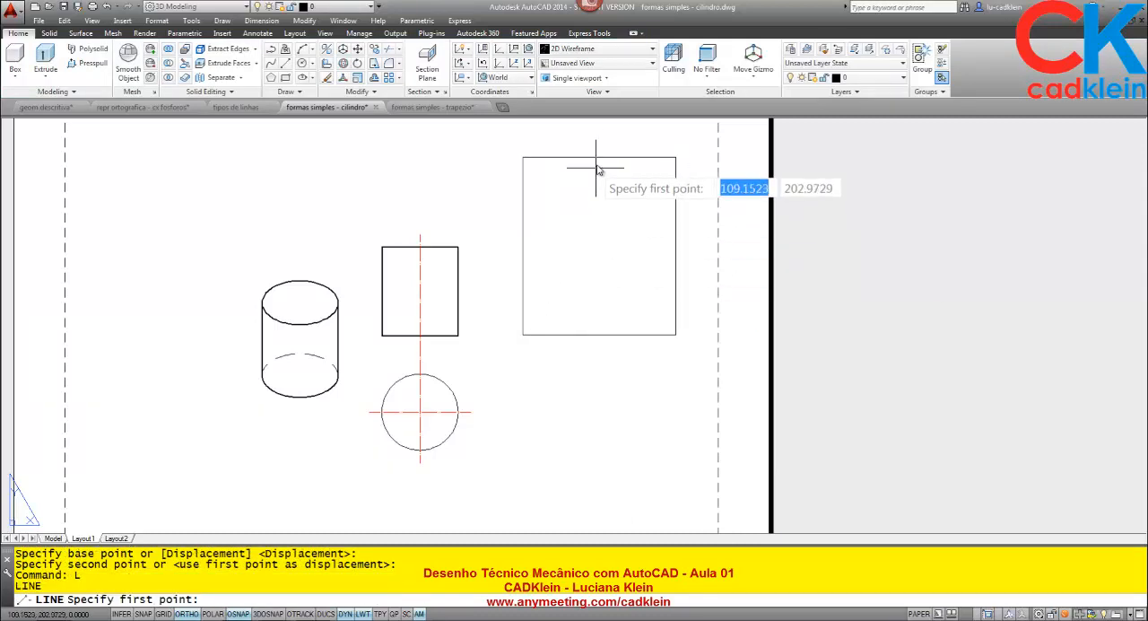
click(599, 158)
scroll(596, 331, down, 2)
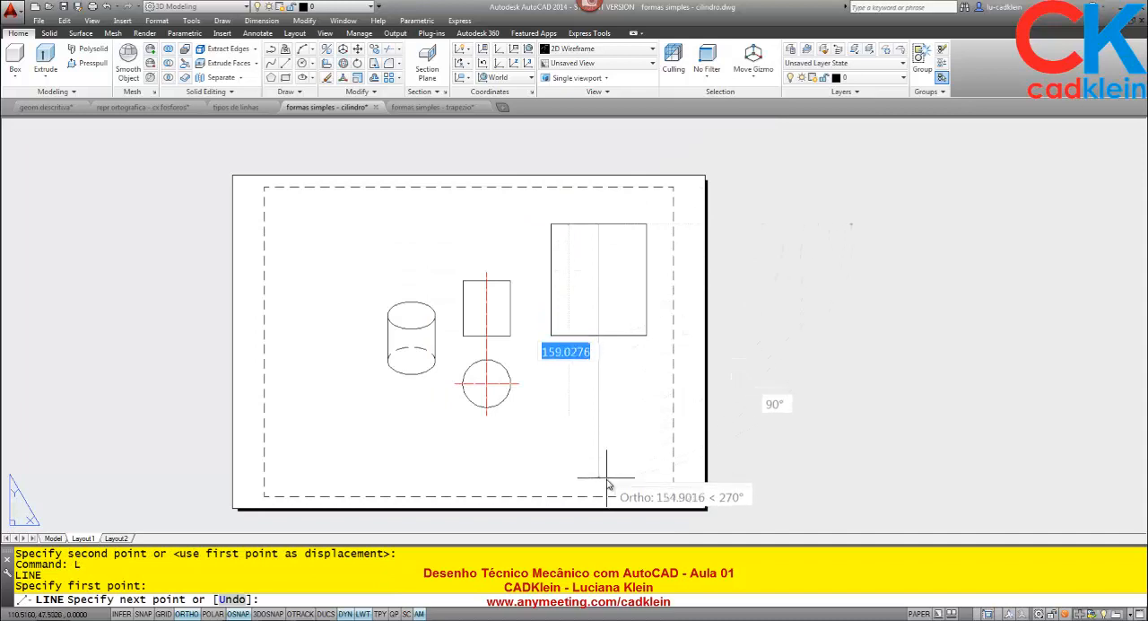
click(615, 516)
key(Return)
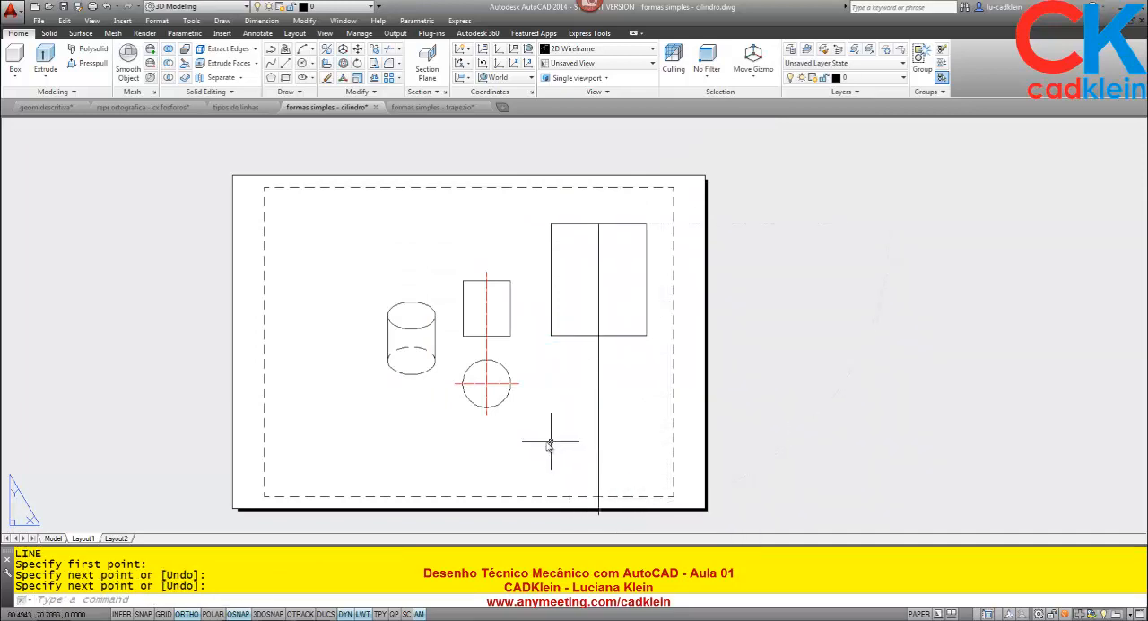
- Draw a horizontal line from below the cylinder's top view, crossing the vertical line and ending beyond the sheet's right border
key(Return)
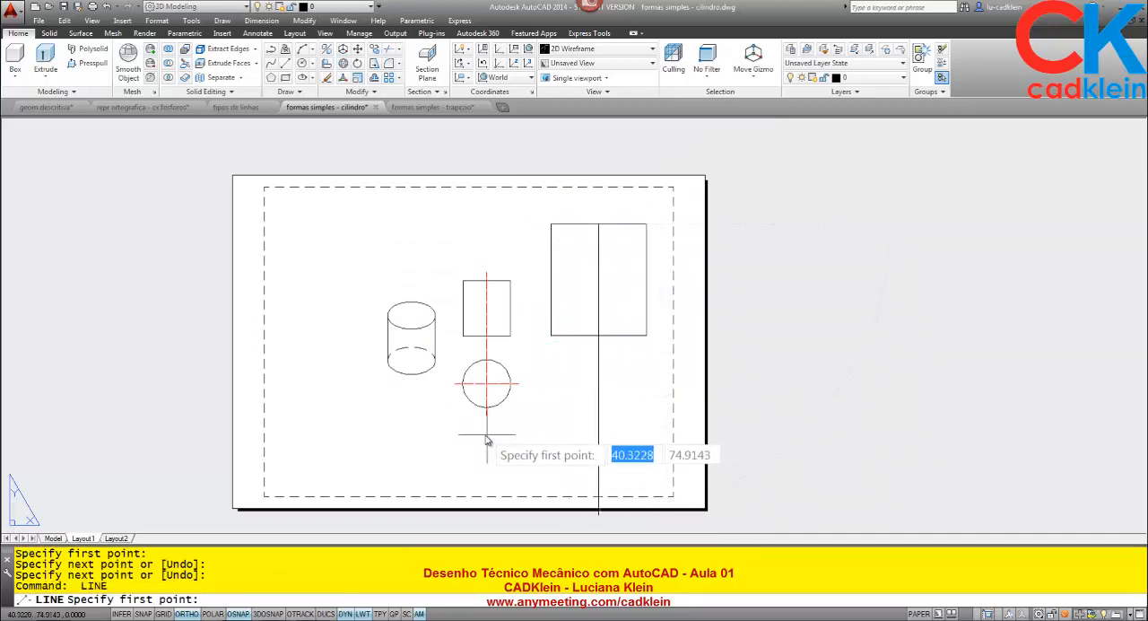
click(481, 433)
click(786, 480)
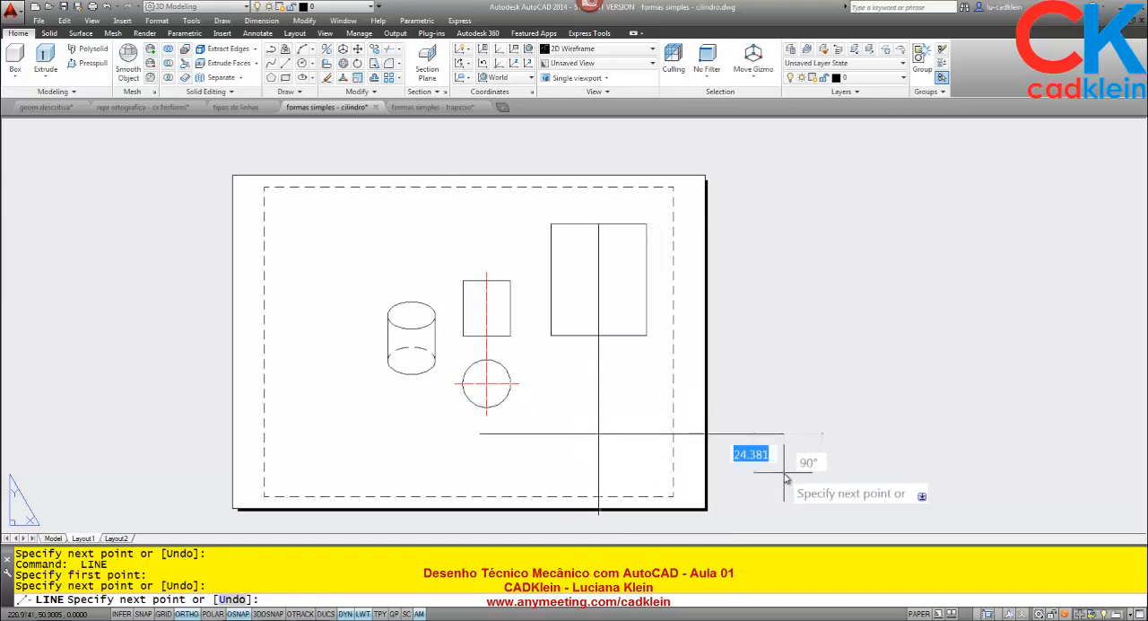
key(Return)
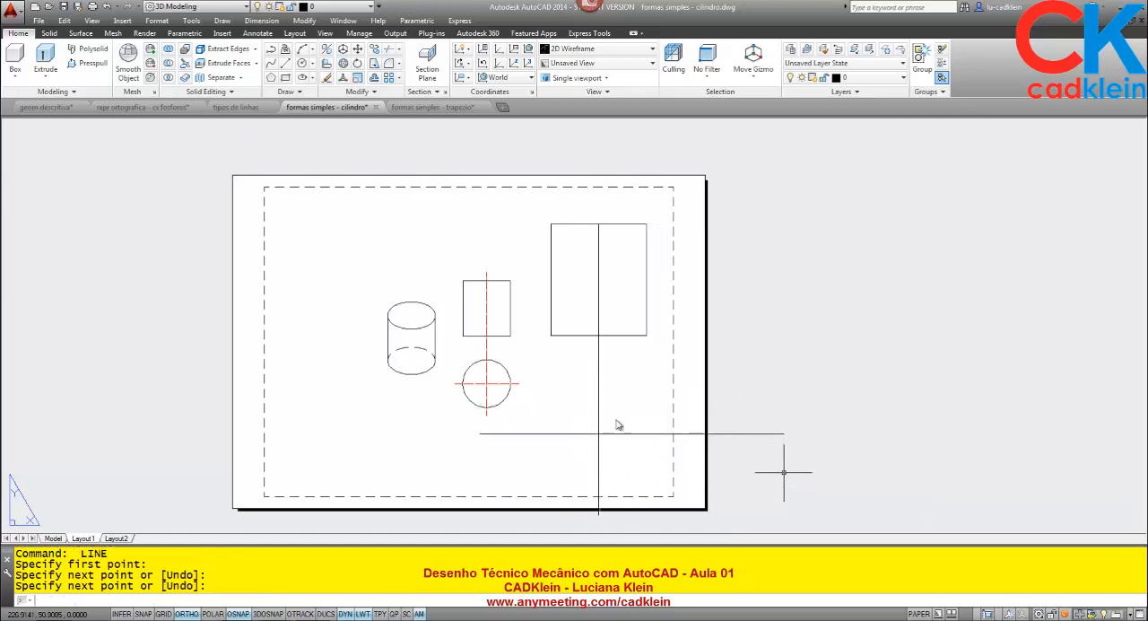
- Measure the length of the new rectangle's lower edge
text(di)
key(Return)
click(550, 334)
click(646, 334)
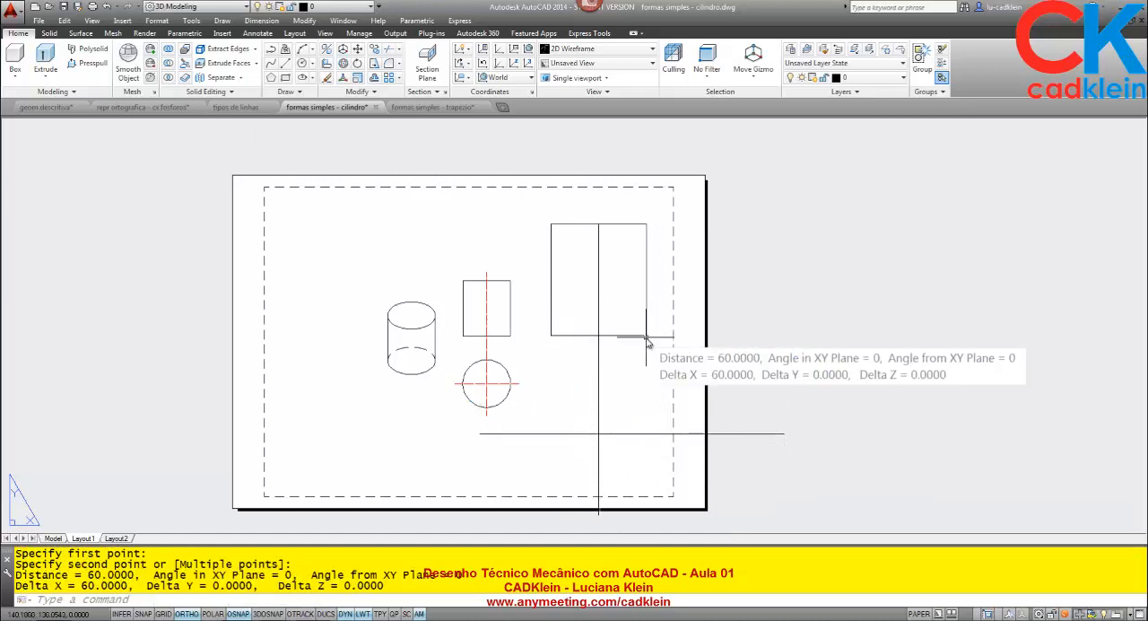
- Draw a circle of radius 30 centred on the intersection of the vertical and horizontal lines
text(c)
key(Return)
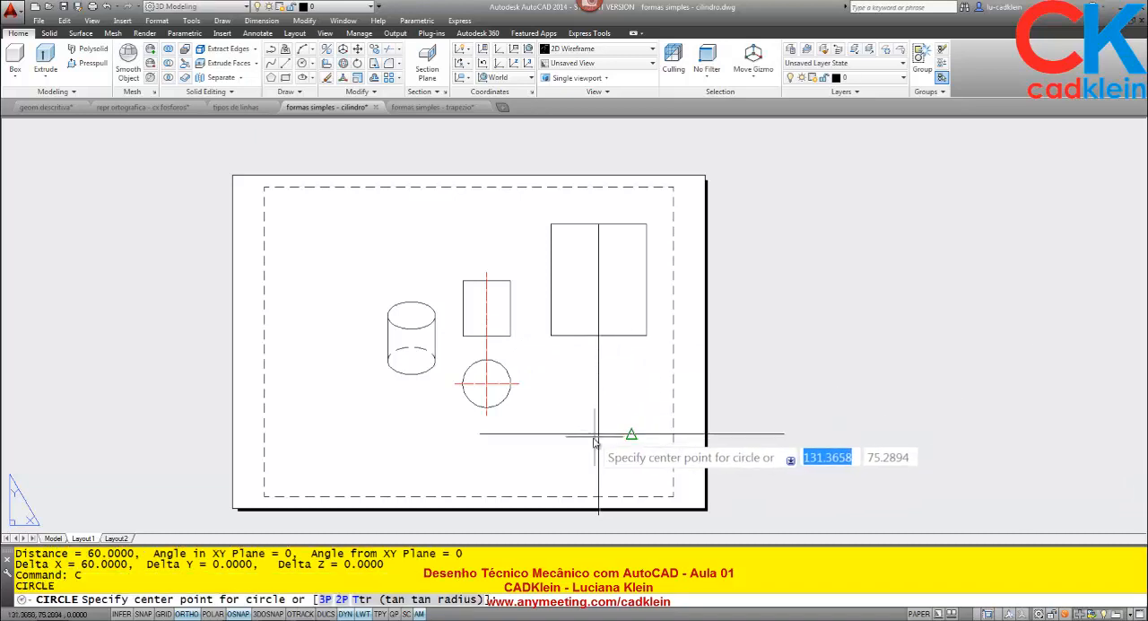
text(int)
key(Return)
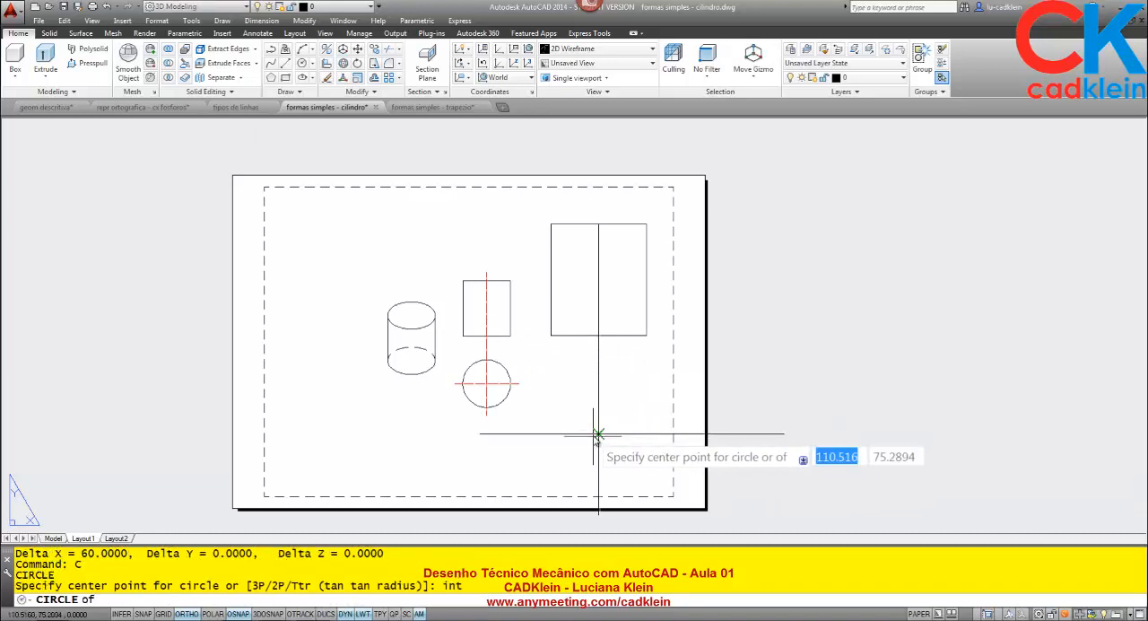
click(598, 435)
text(30)
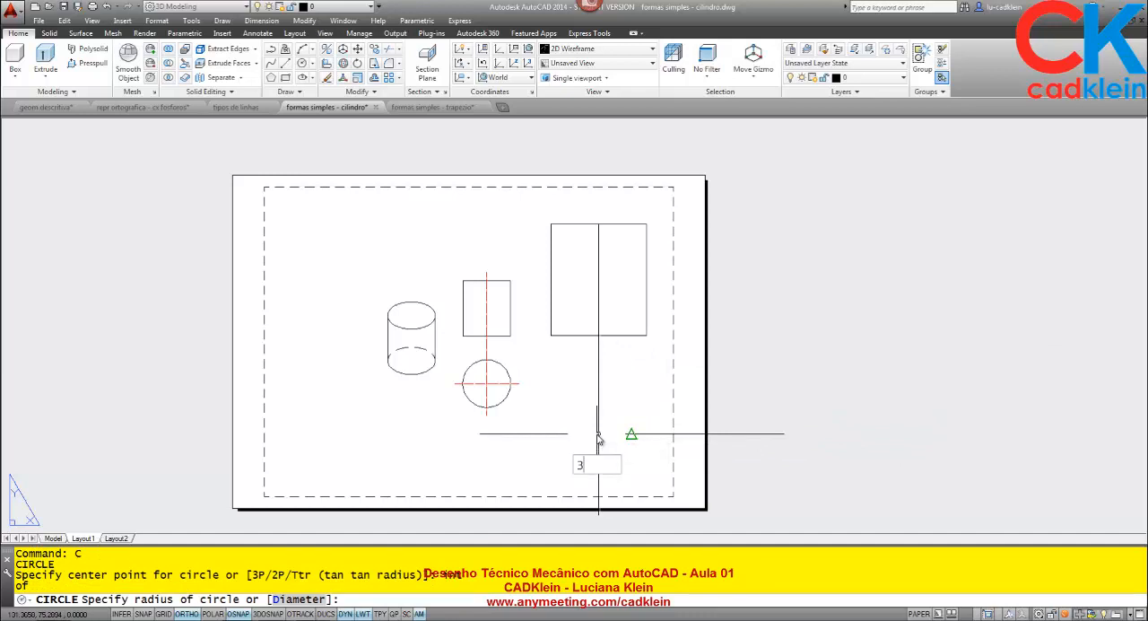
key(Return)
right_click(598, 446)
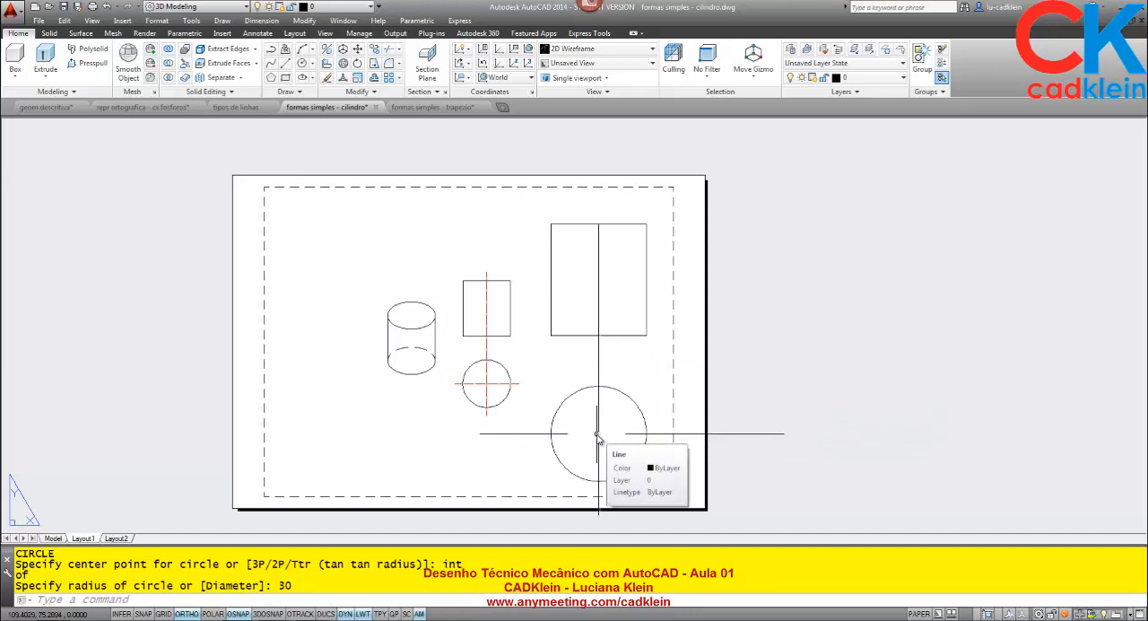
key(Escape)
click(609, 243)
click(582, 255)
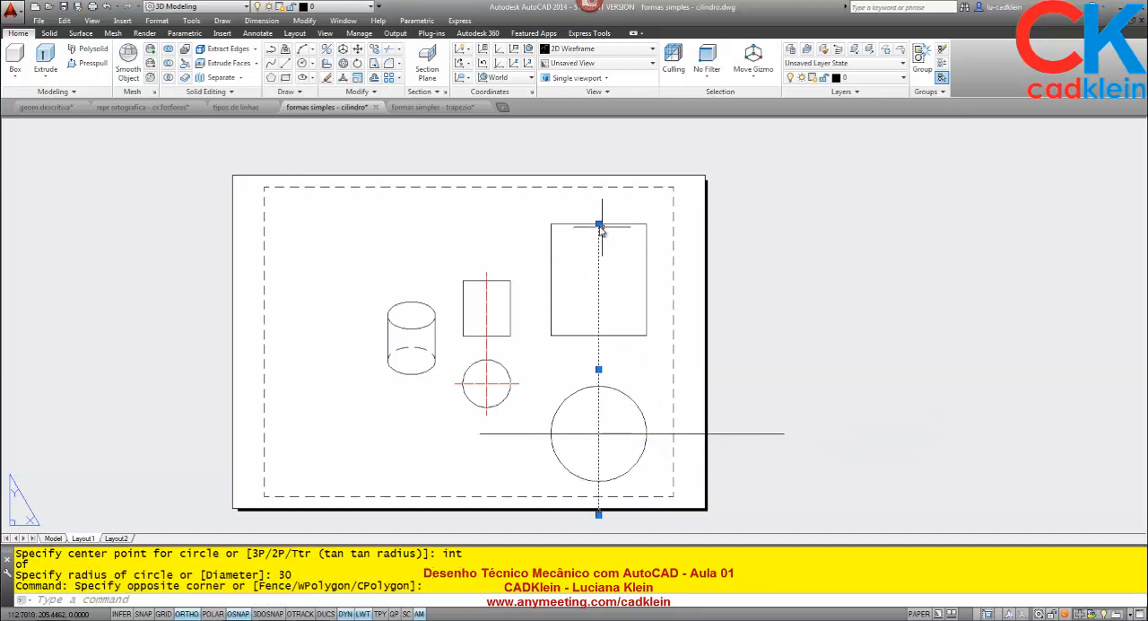
click(598, 224)
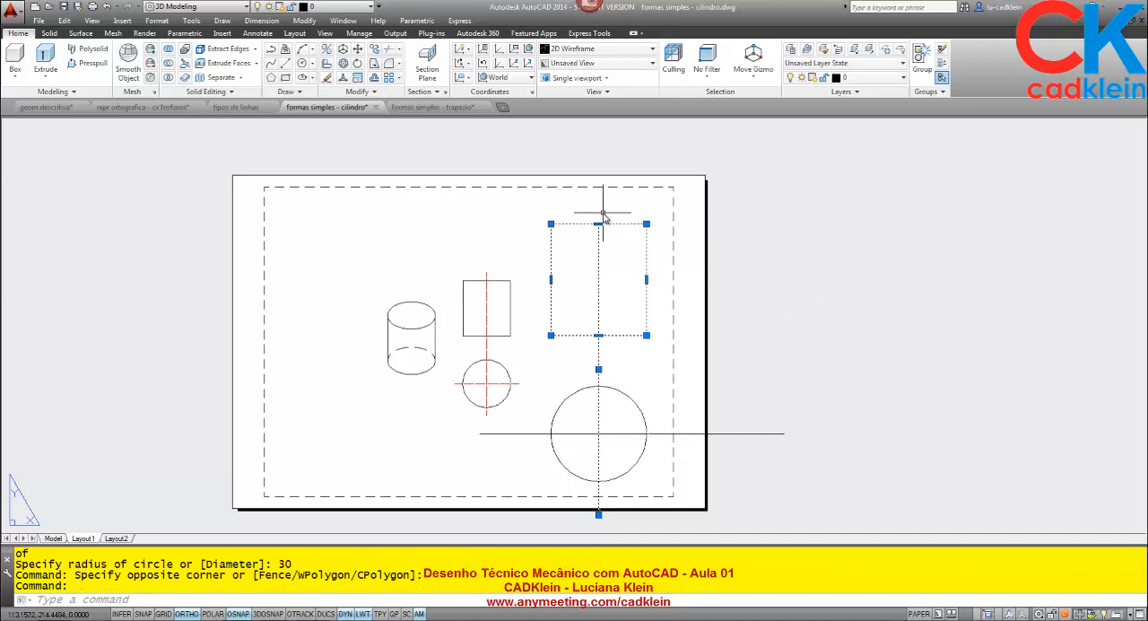
key(Escape)
- Copy the new rectangle, circle and both construction lines to the clipboard and clear the selection
click(592, 274)
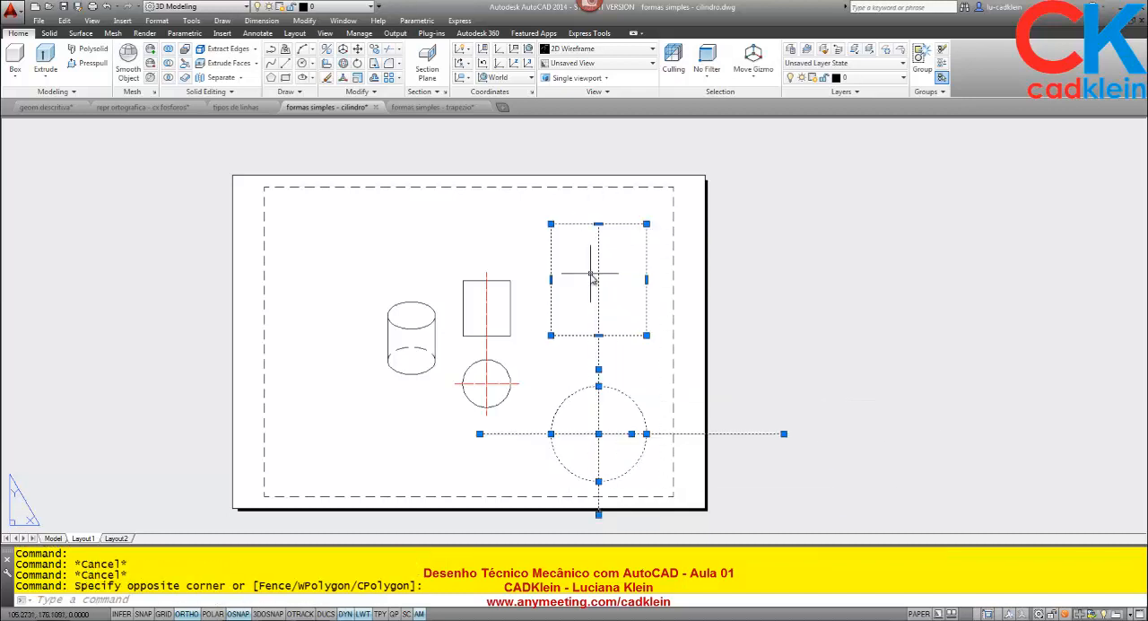
key(ctrl+c)
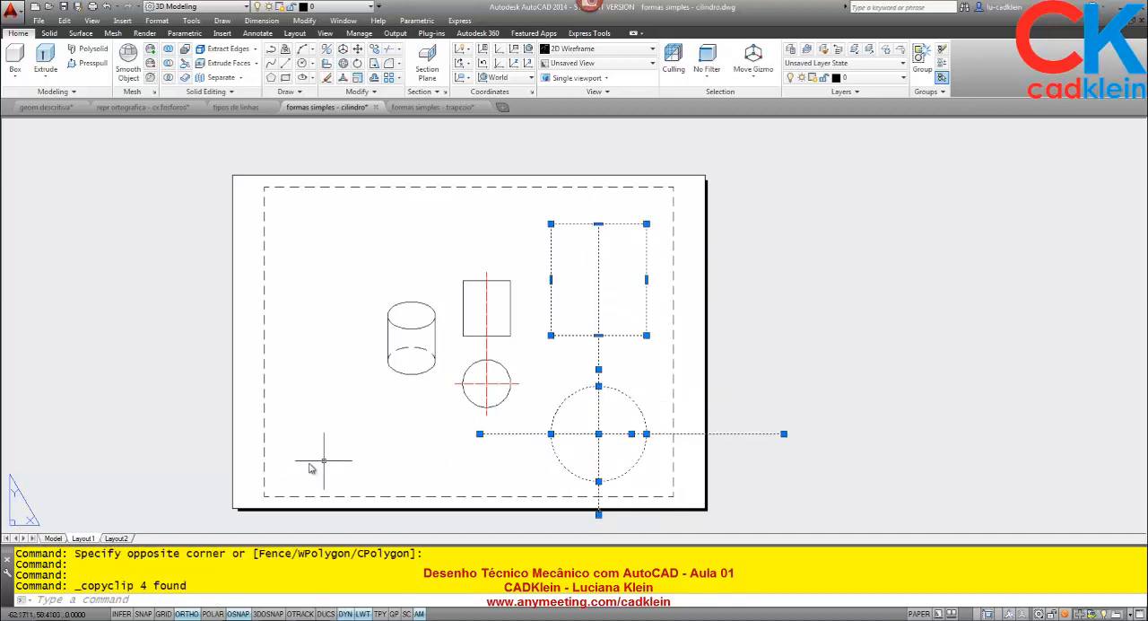
key(Escape)
key(Escape)
- Go to model space and show the cylinder from the home isometric direction in parallel projection
click(53, 538)
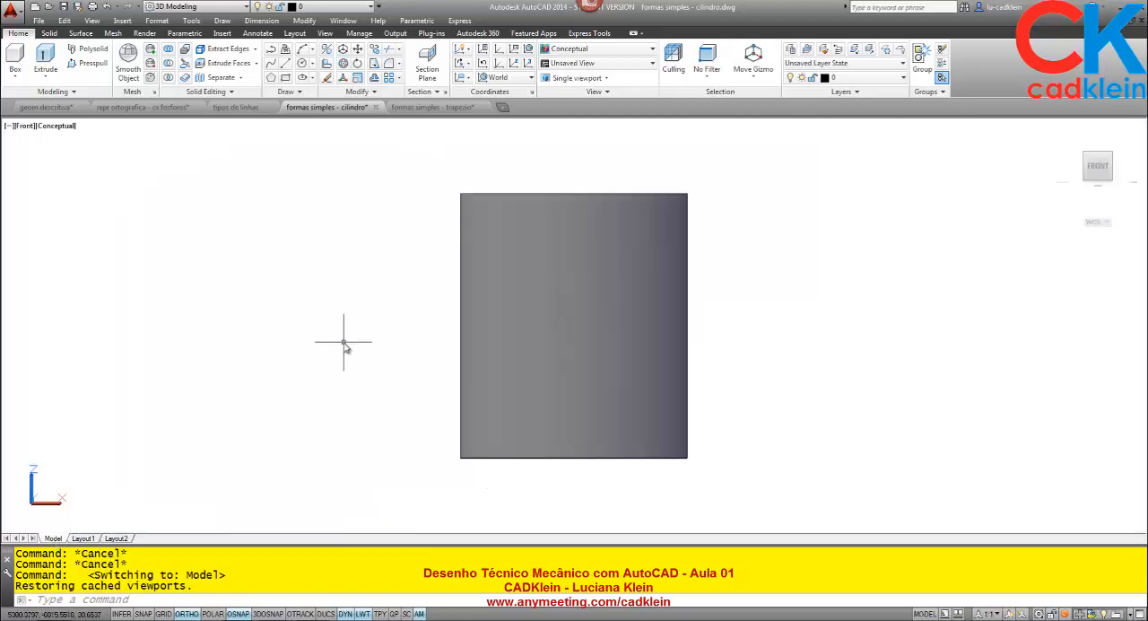
click(1063, 132)
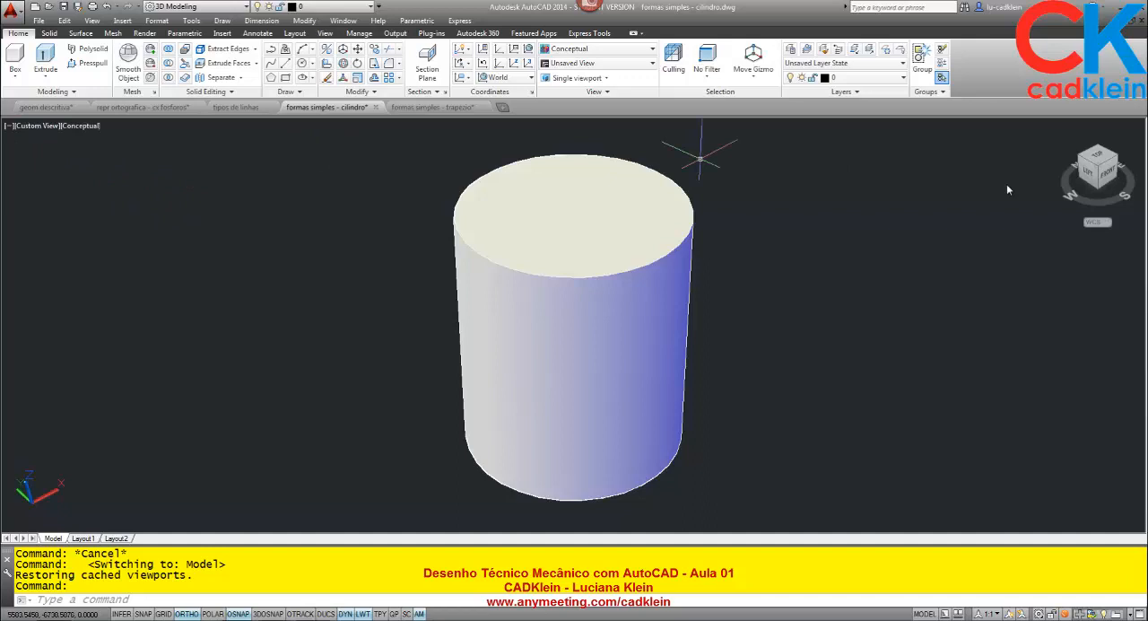
right_click(1044, 136)
click(1036, 156)
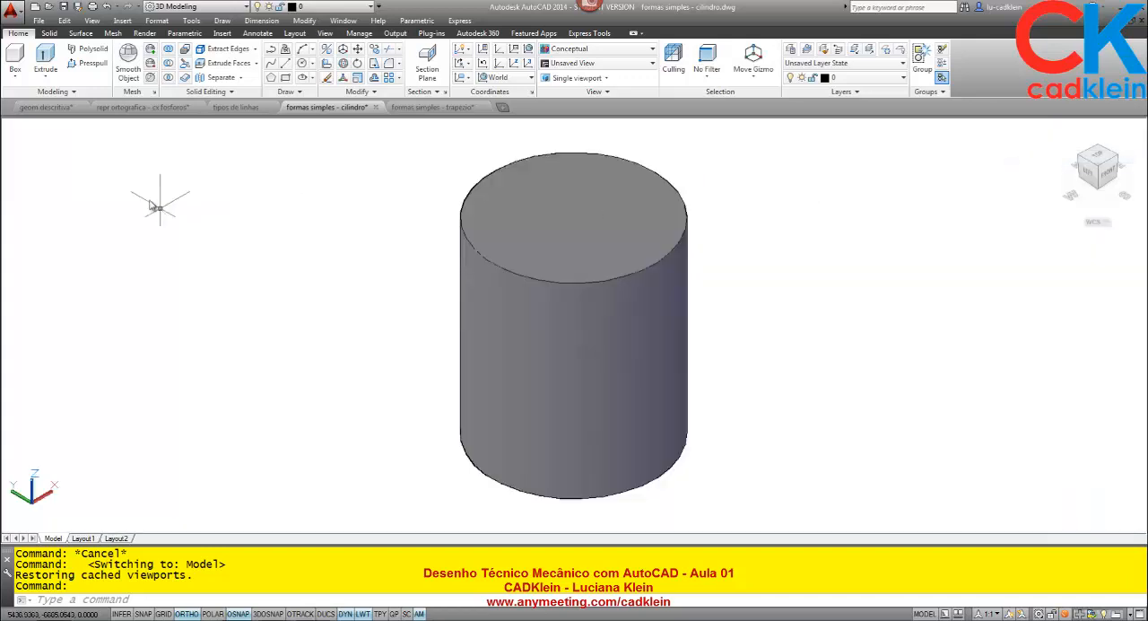
- Split the model space into two vertical viewports
click(9, 126)
mouse_move(31, 155)
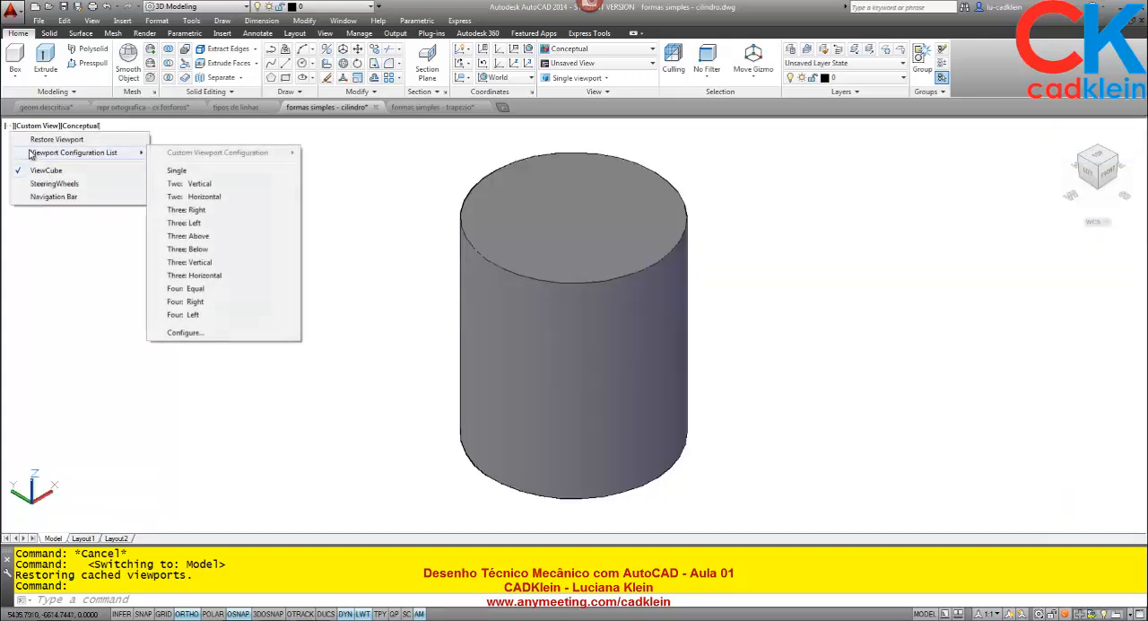
click(214, 185)
- Show the second viewport in the 2D Wireframe style as a plan view of the current UCS
click(761, 286)
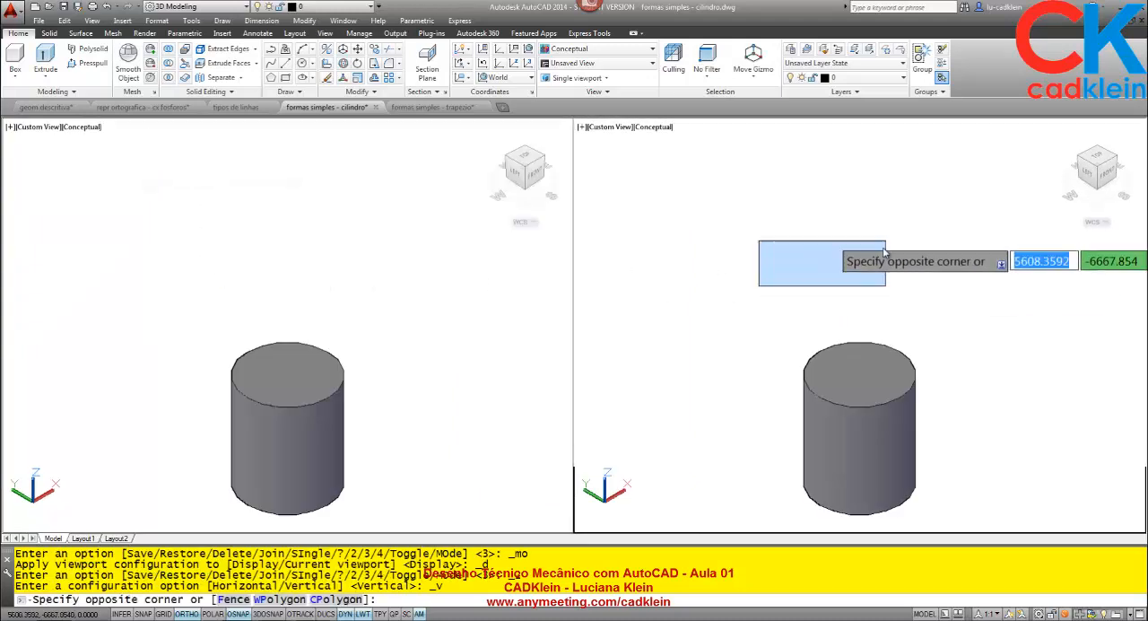
click(885, 254)
click(592, 49)
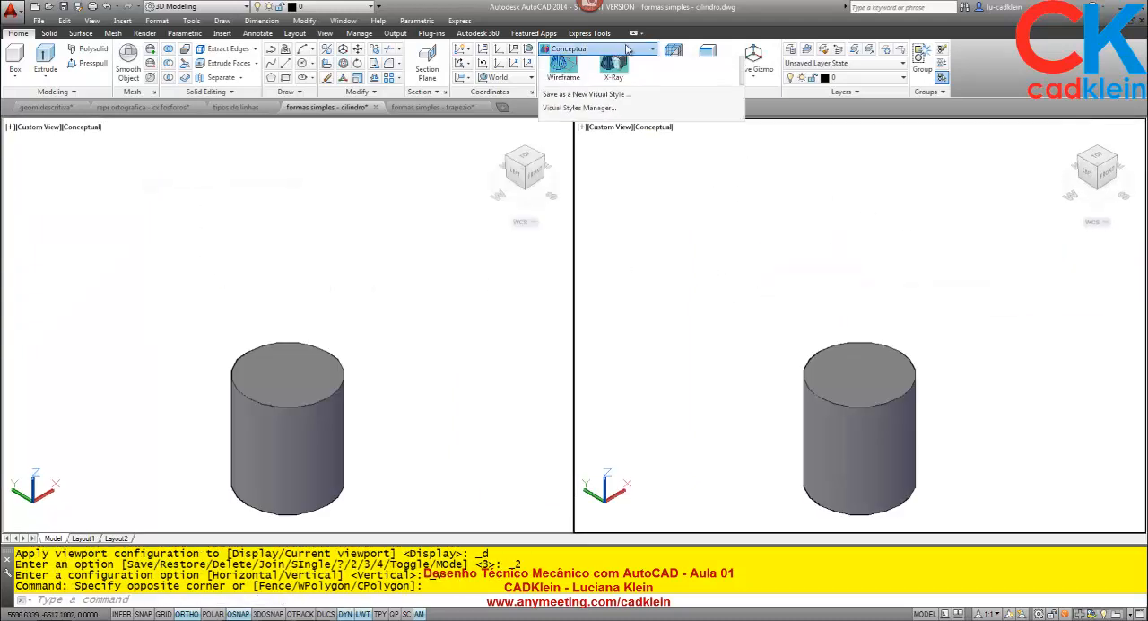
click(563, 74)
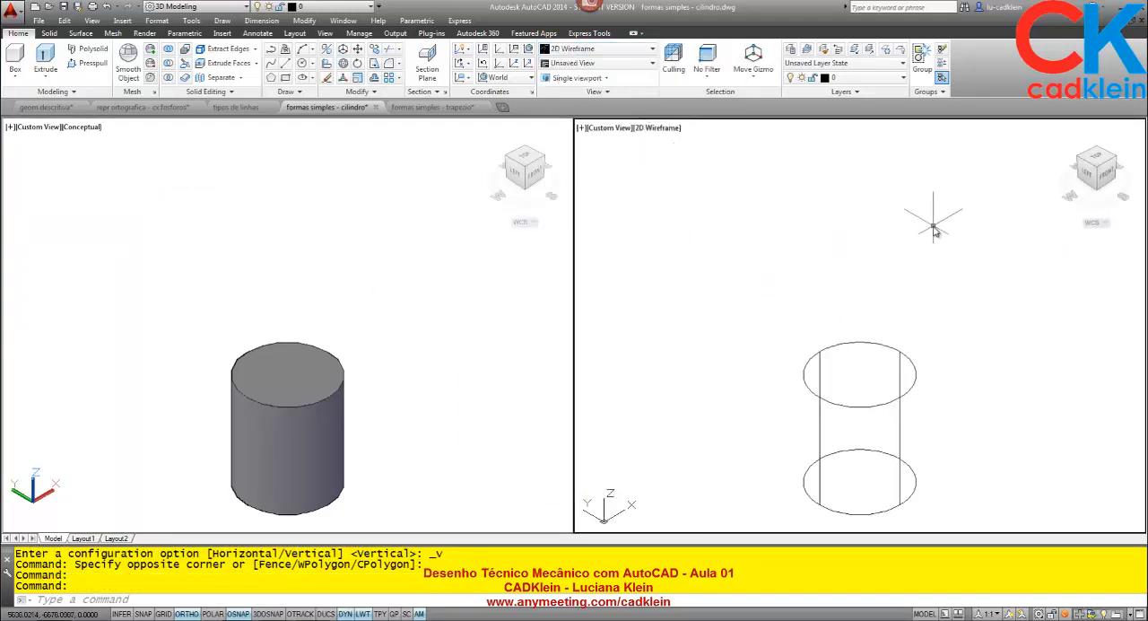
key(Return)
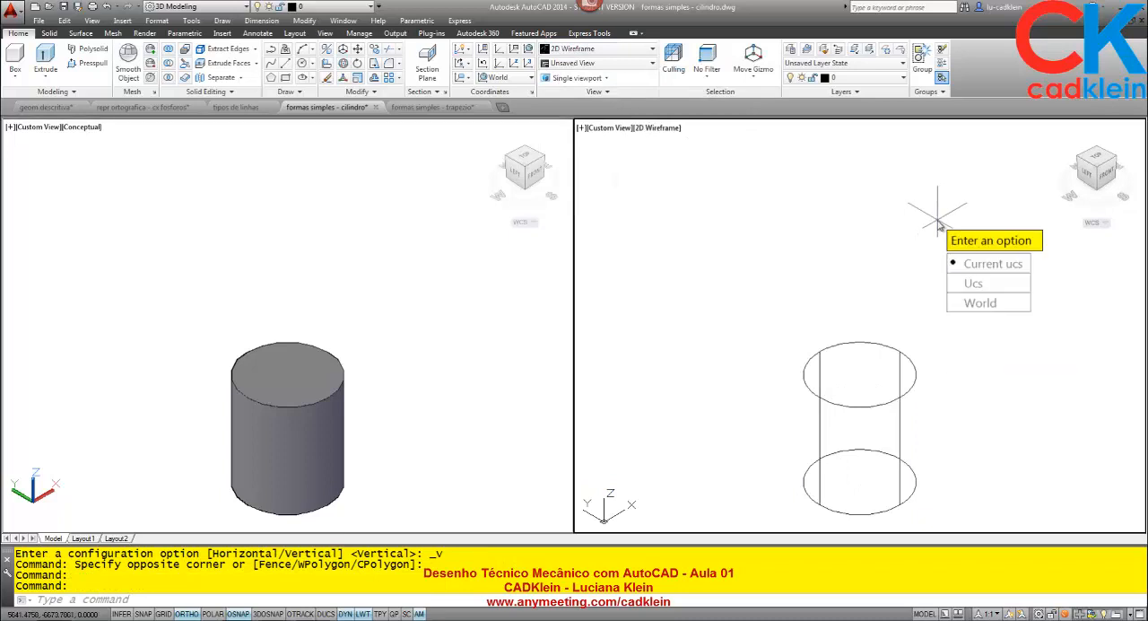
key(Return)
- Draw a rectangle 60 wide and 70 high in the plan viewport
middle_drag(896, 262, 475, 465)
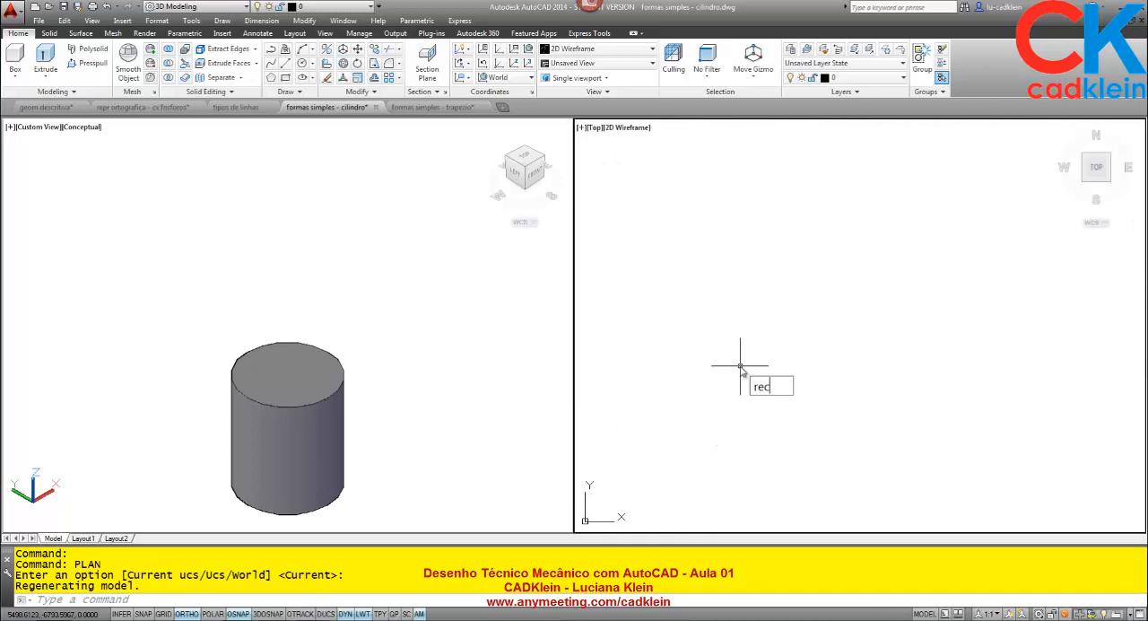
key(Return)
click(740, 360)
text(@60)
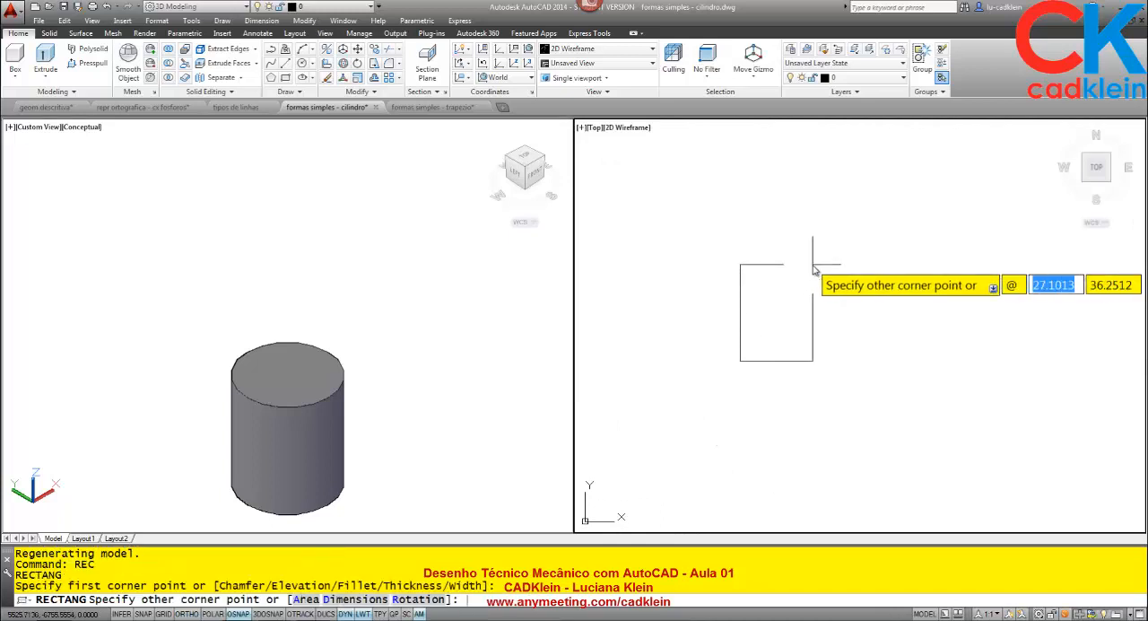
key(Tab)
text(70)
key(Return)
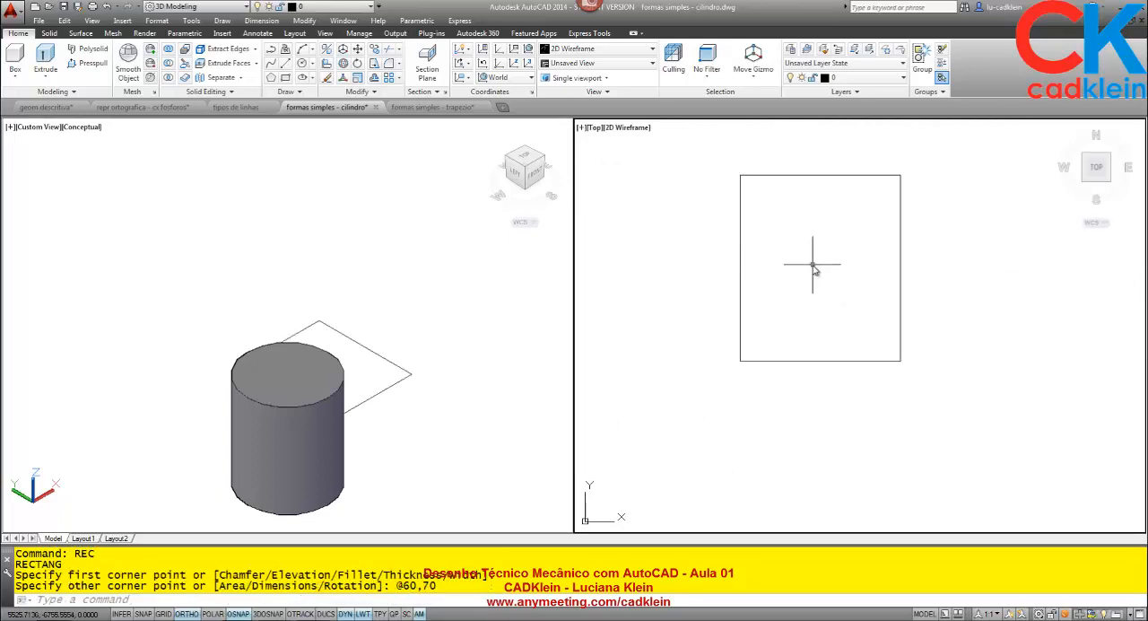
- Move the 60 by 70 rectangle horizontally along X, well clear of the cylinder
click(373, 430)
middle_drag(428, 418, 340, 318)
click(759, 371)
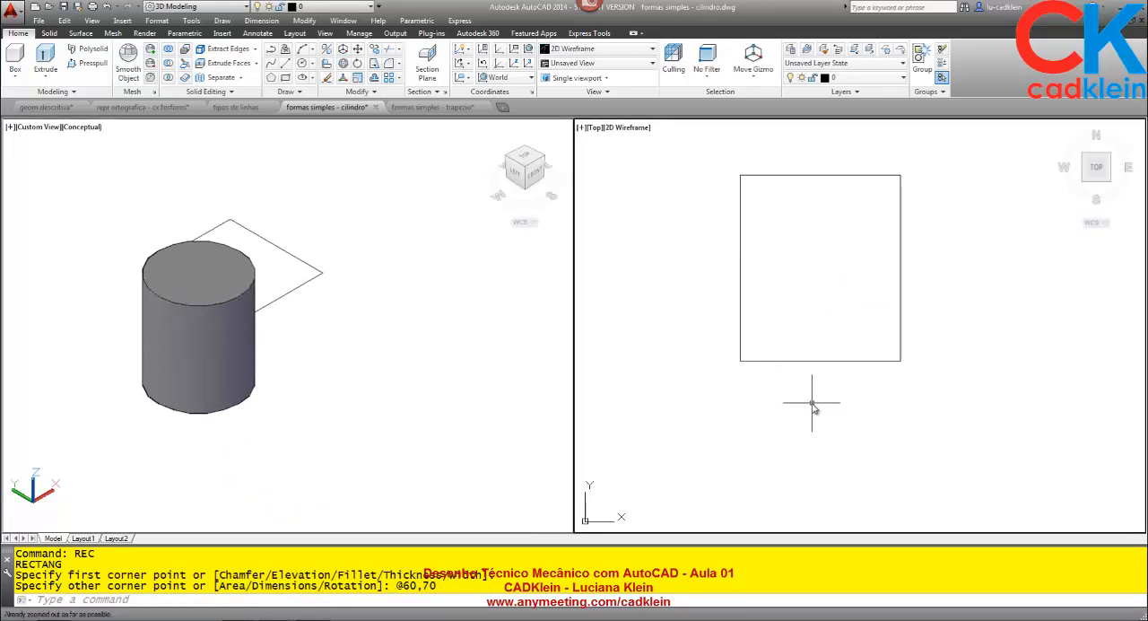
text(z)
key(Return)
text(e)
key(Return)
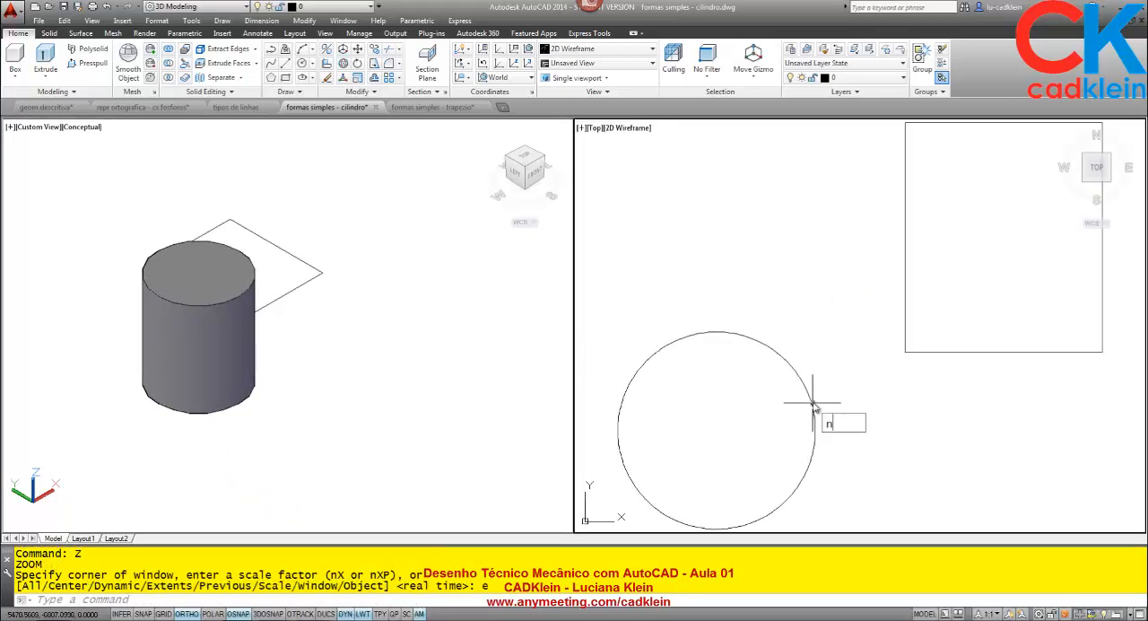
key(Escape)
text(m)
scroll(814, 402, down, 2)
key(Return)
click(939, 416)
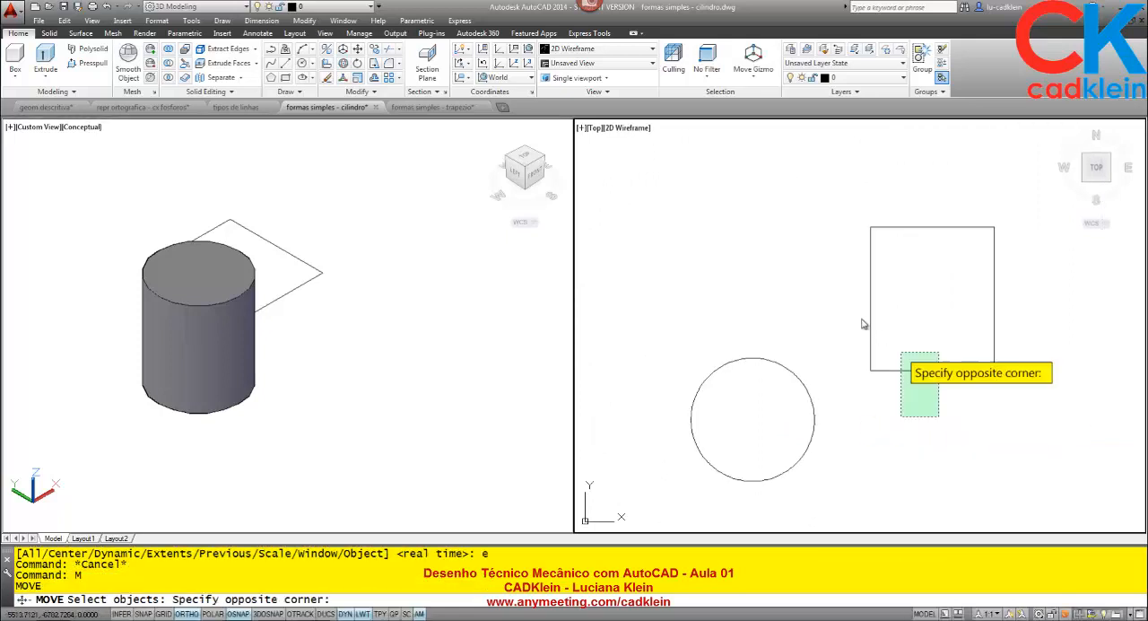
click(863, 324)
key(Return)
click(859, 431)
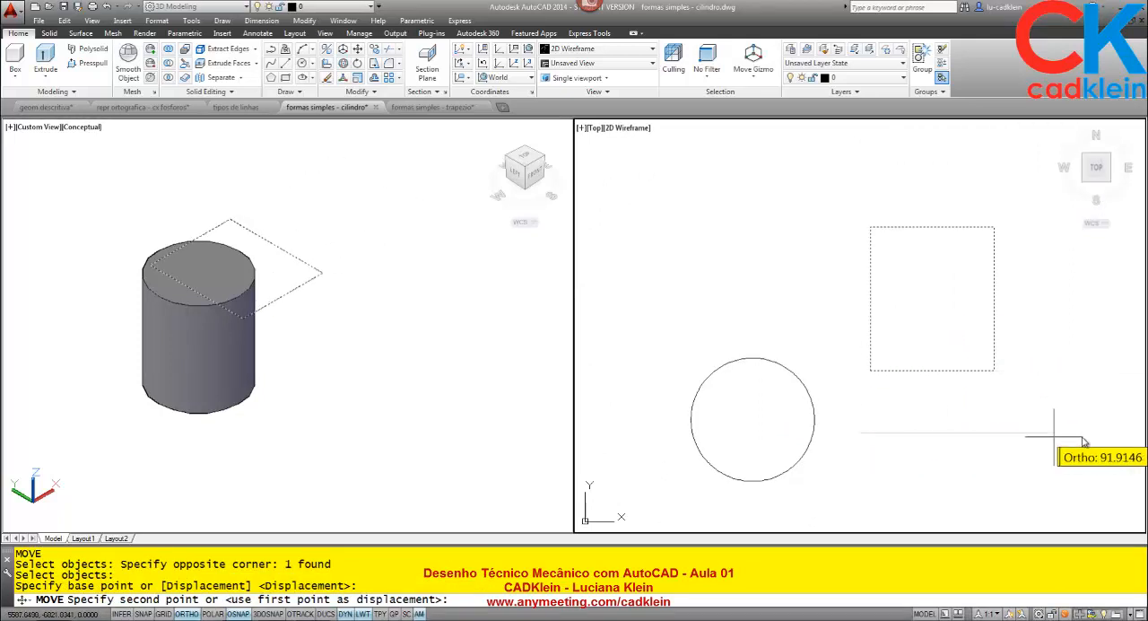
click(1141, 434)
- Draw a vertical line from the midpoint of the rectangle's upper edge down to well below the rectangle
click(248, 385)
scroll(296, 399, up, 3)
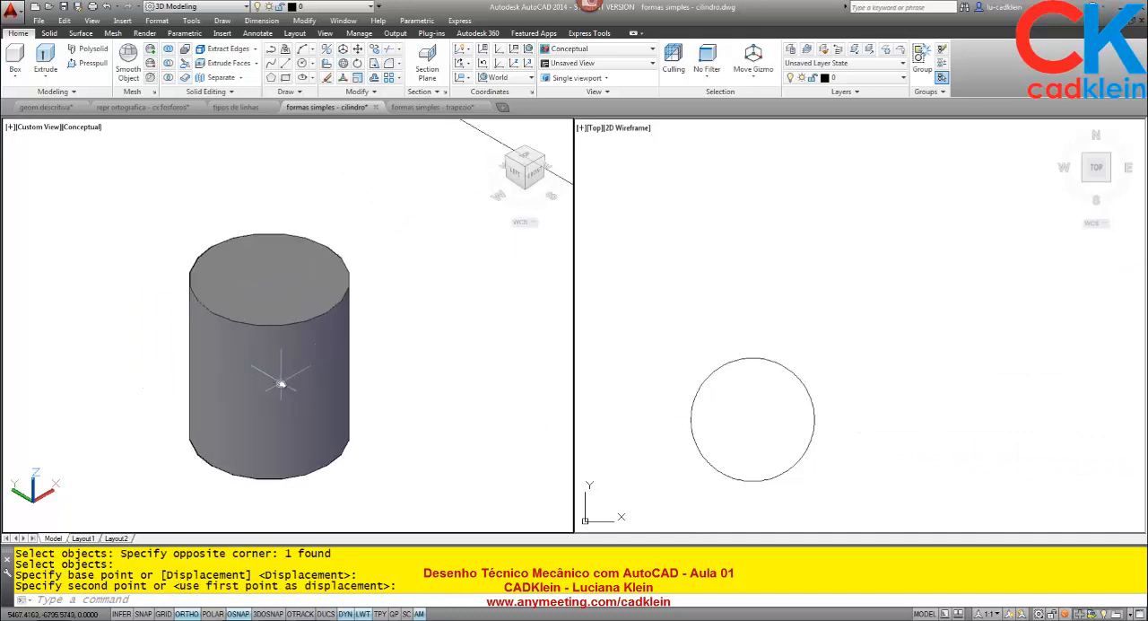
click(809, 395)
middle_drag(887, 369, 606, 342)
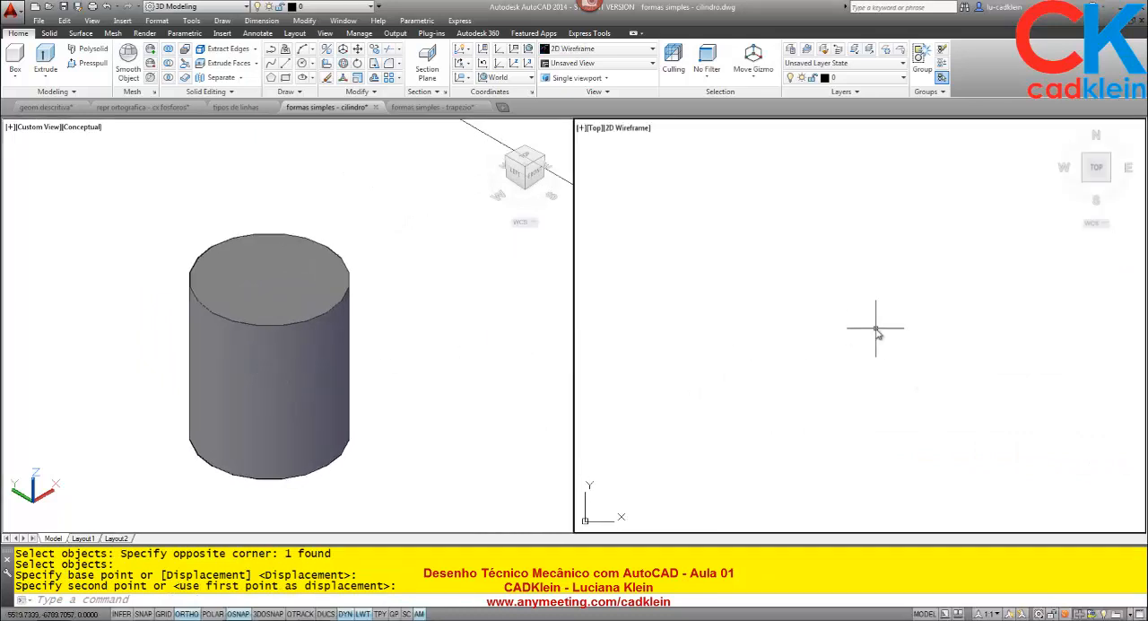
text(z)
key(Return)
text(e)
key(Return)
middle_drag(937, 327, 752, 318)
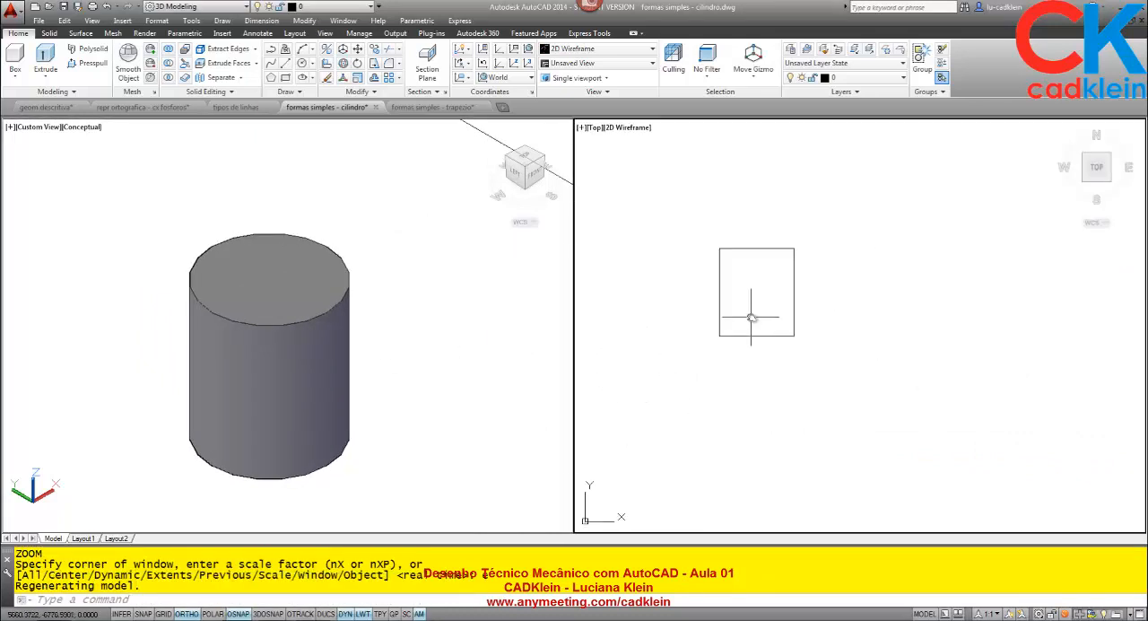
scroll(756, 320, up, 2)
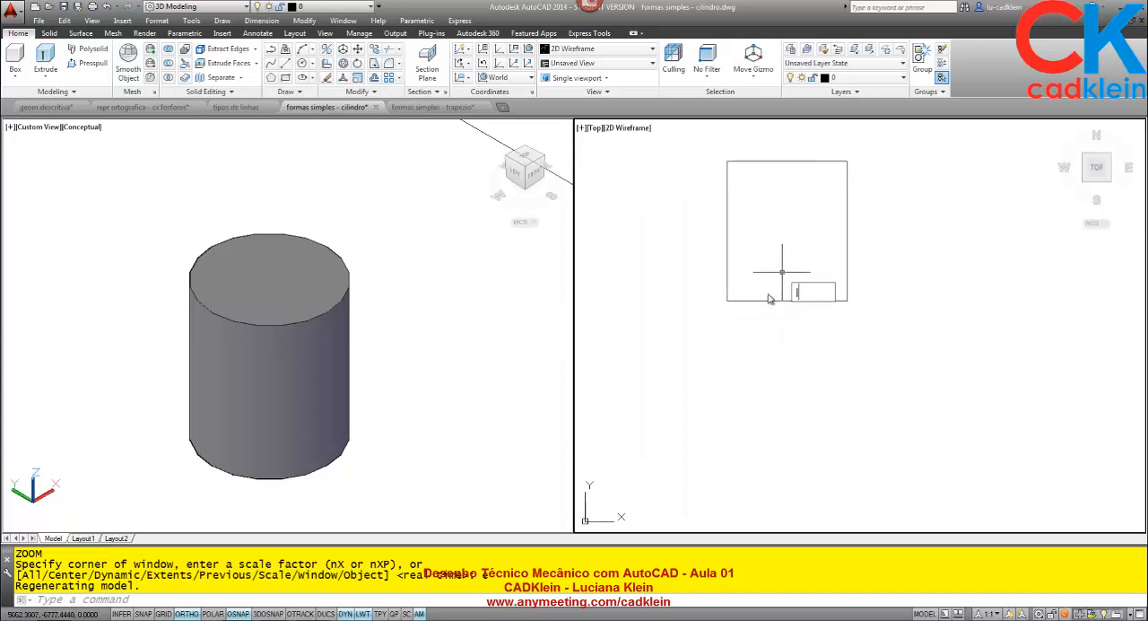
text(l)
key(Return)
click(788, 161)
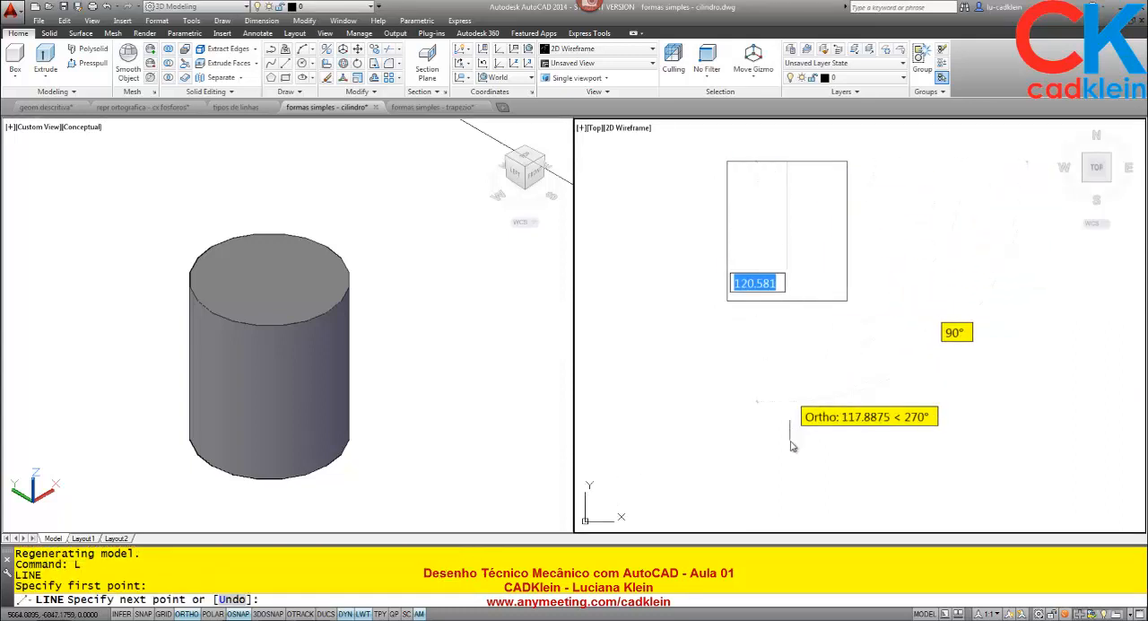
click(801, 508)
key(Return)
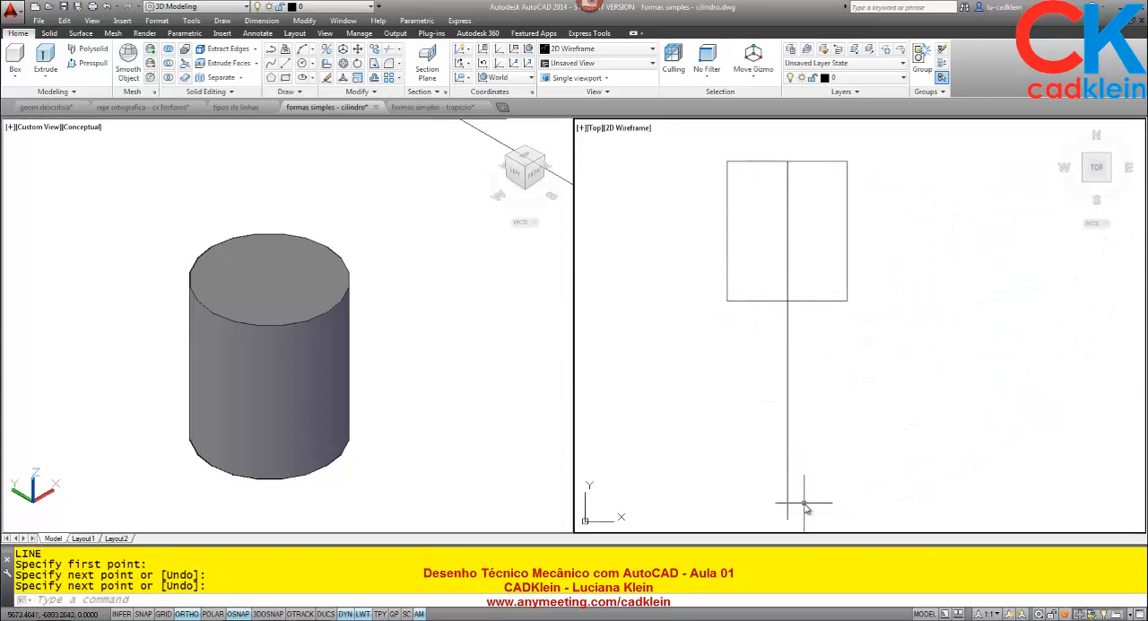
- Draw a horizontal line crossing the vertical line near its lower part, below the rectangle
text(l)
key(Return)
click(682, 439)
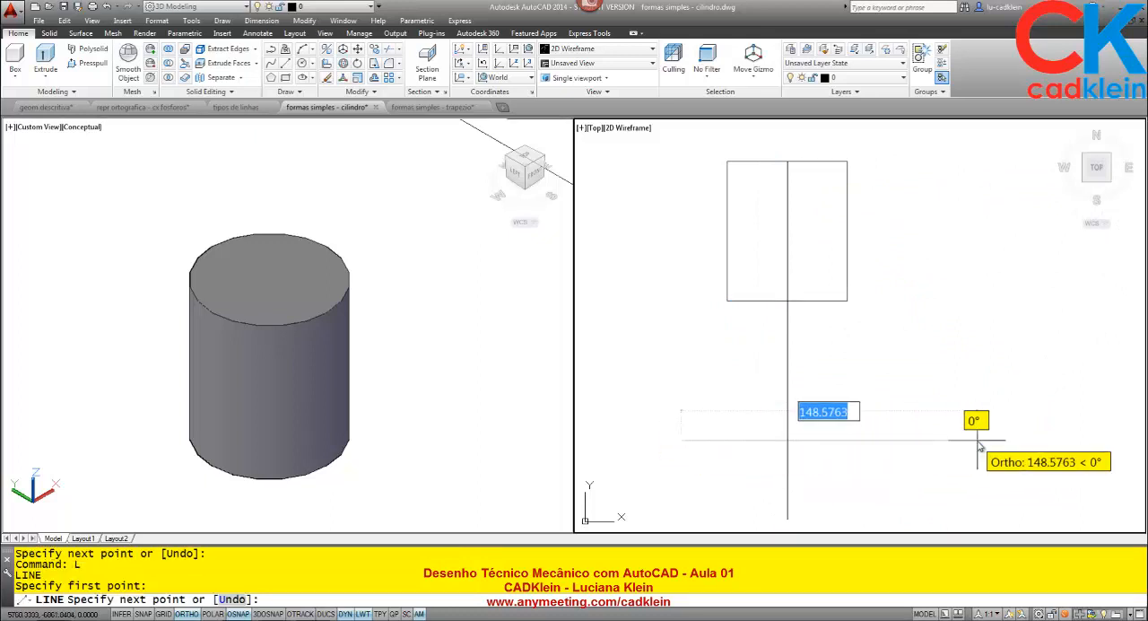
click(977, 441)
key(Return)
- Enable the Intersection object snap in the drafting settings
text(os)
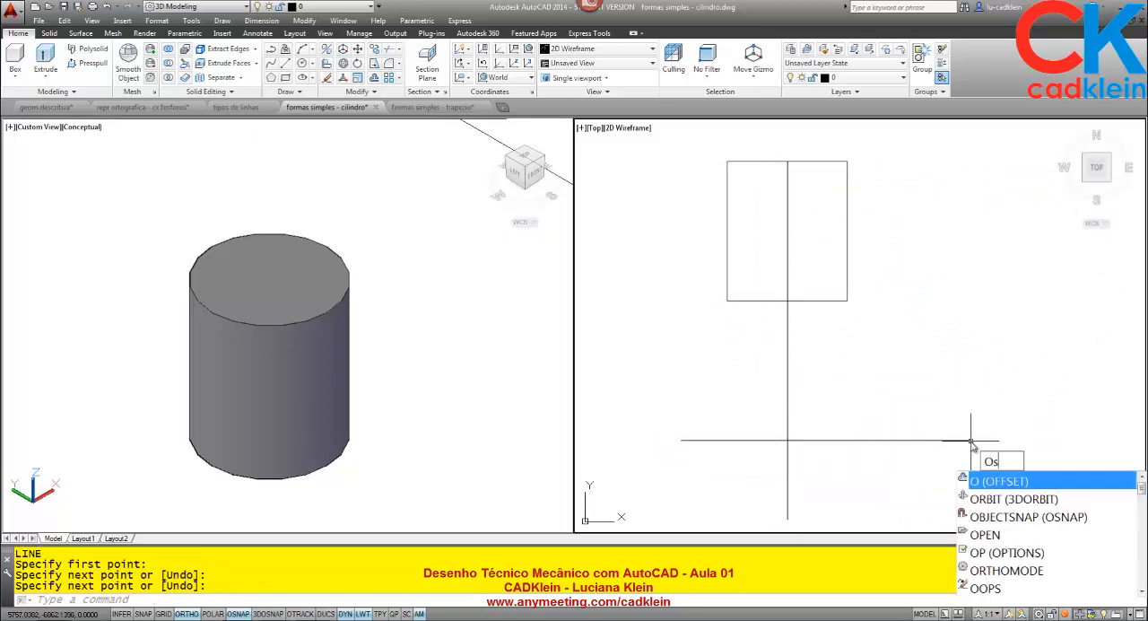
key(Return)
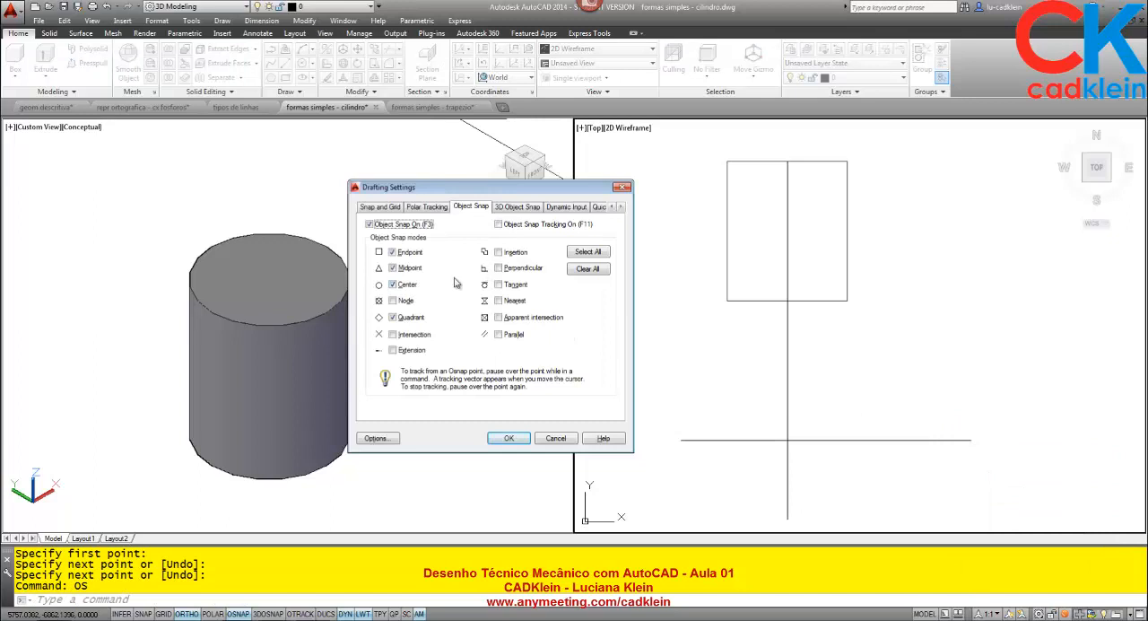
click(402, 337)
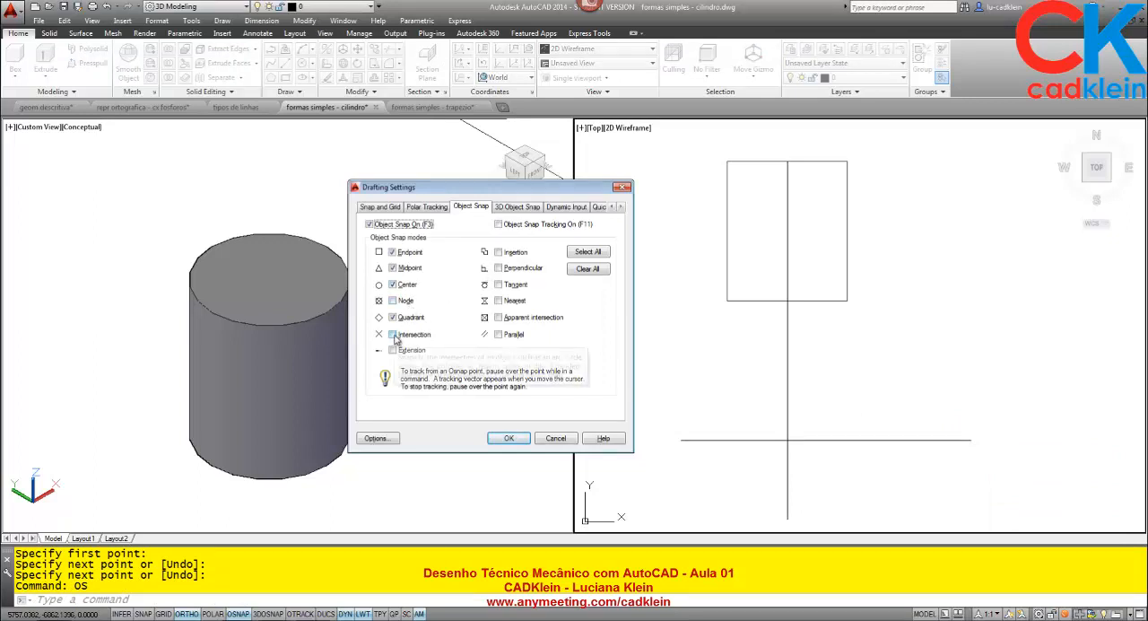
click(508, 438)
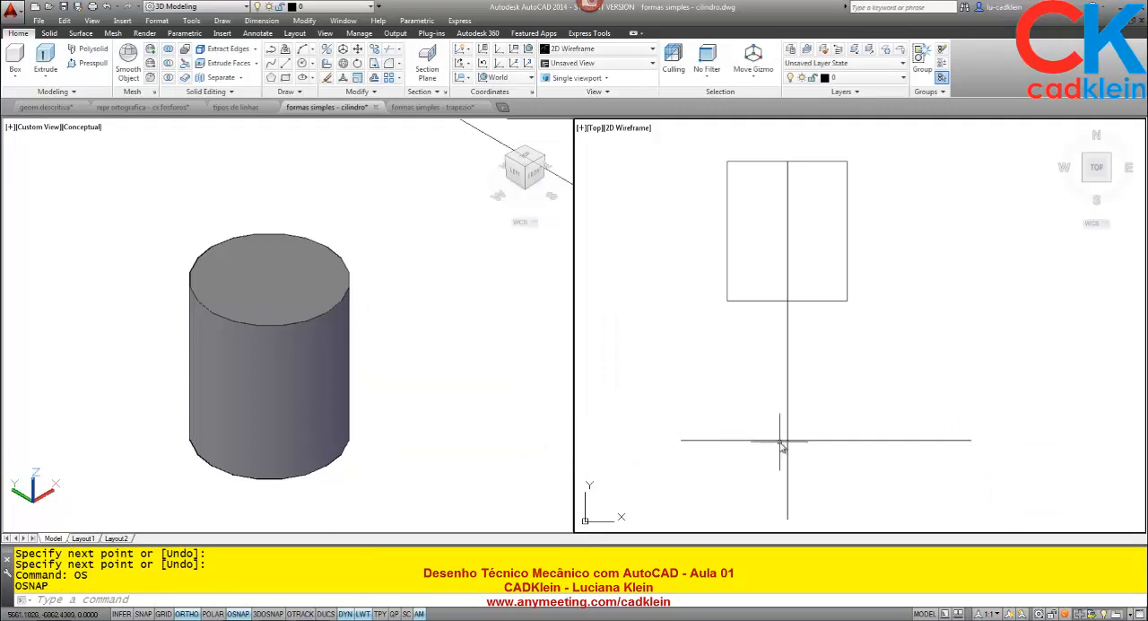
- Draw a circle of radius 30 centred on the intersection of the vertical and horizontal lines
text(C)
key(Return)
click(785, 447)
text(30)
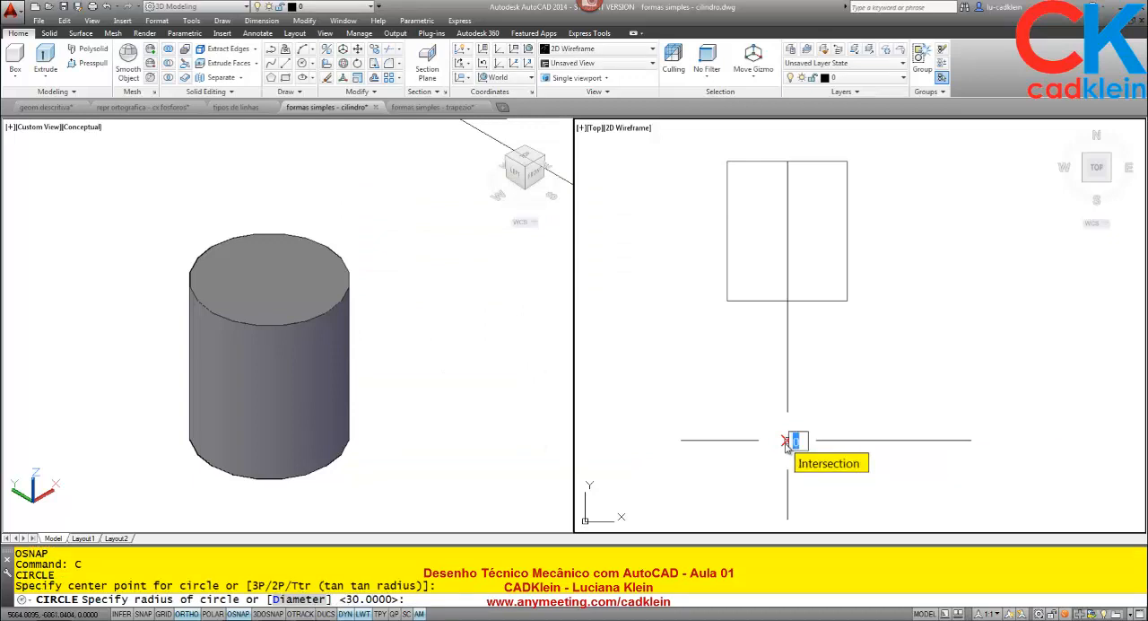
key(Return)
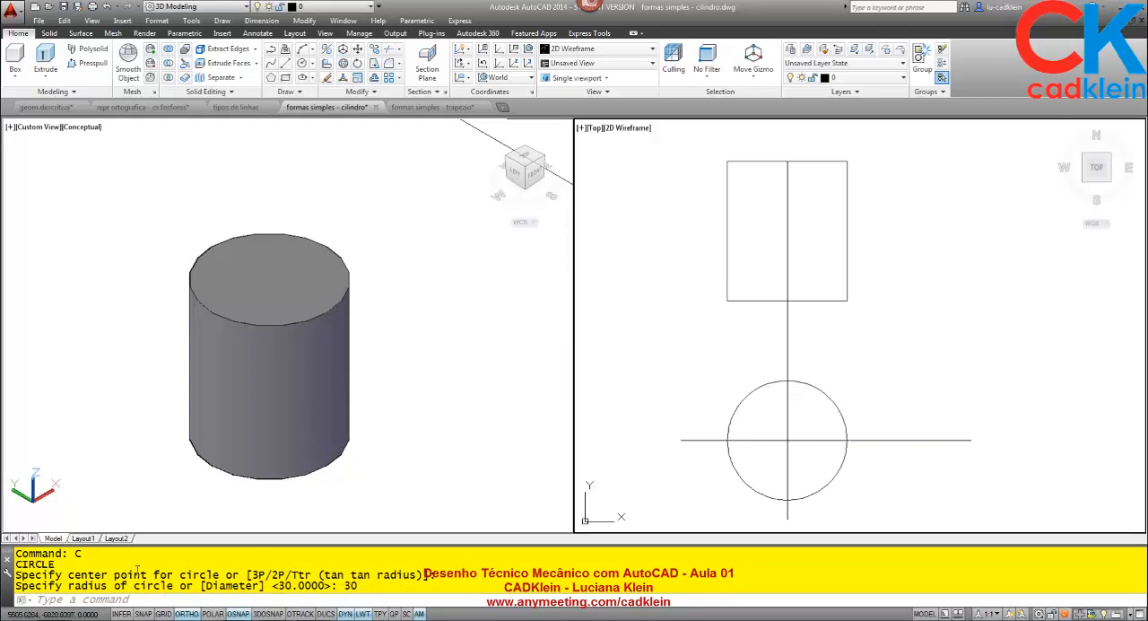
- Go to Layout1 and delete the large rectangle, circle and vertical line beside the finished cylinder views
click(82, 538)
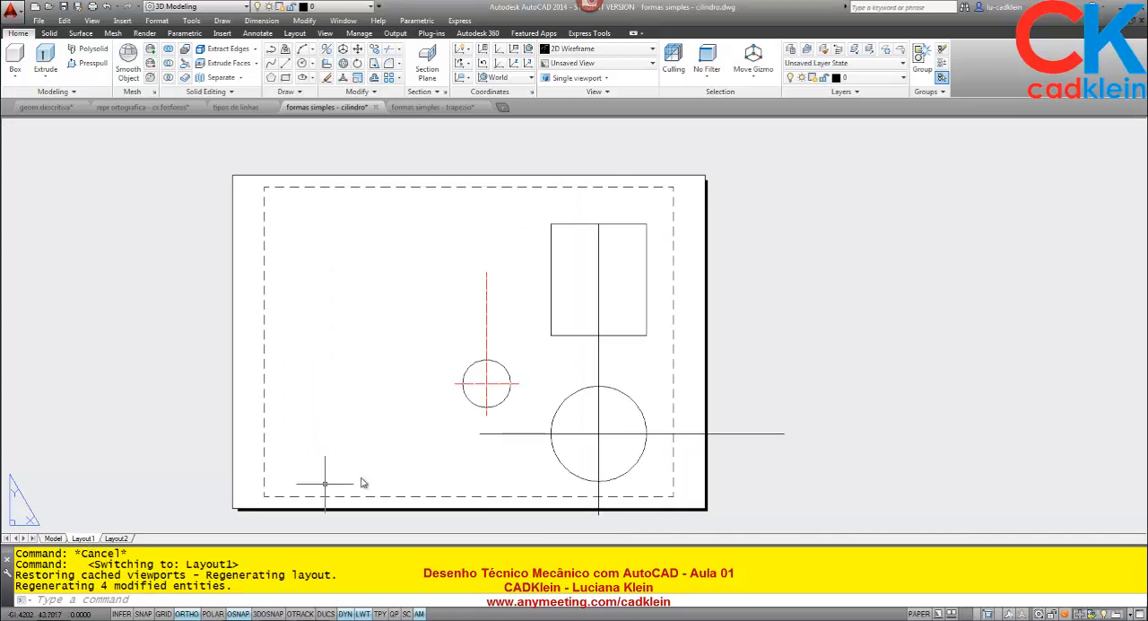
click(392, 331)
key(Escape)
scroll(399, 381, up, 5)
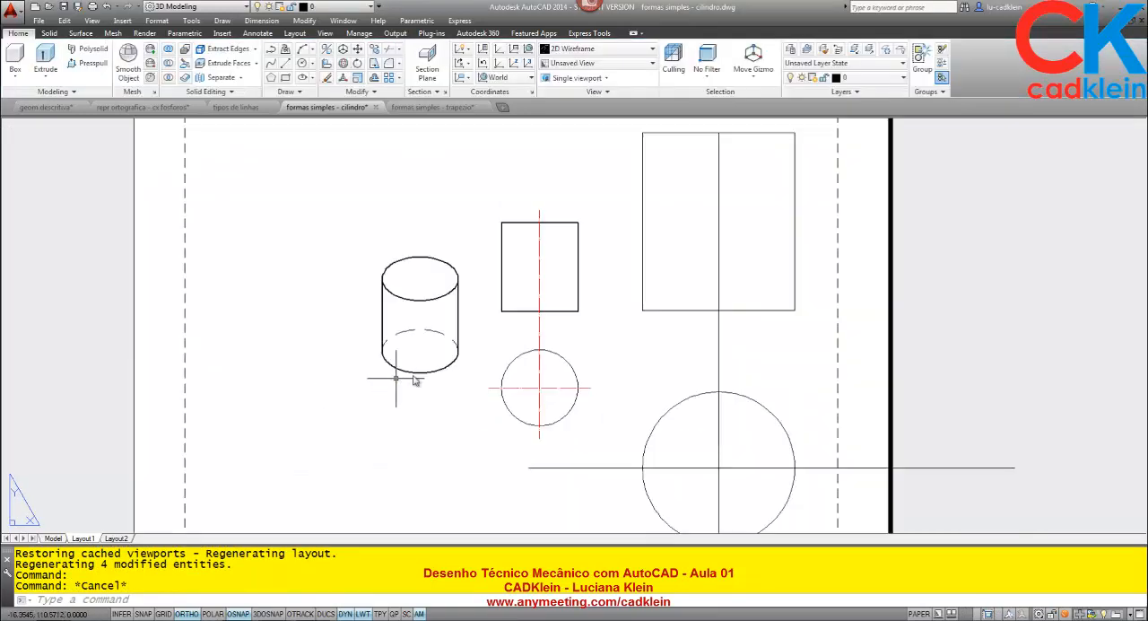
middle_drag(712, 287, 646, 331)
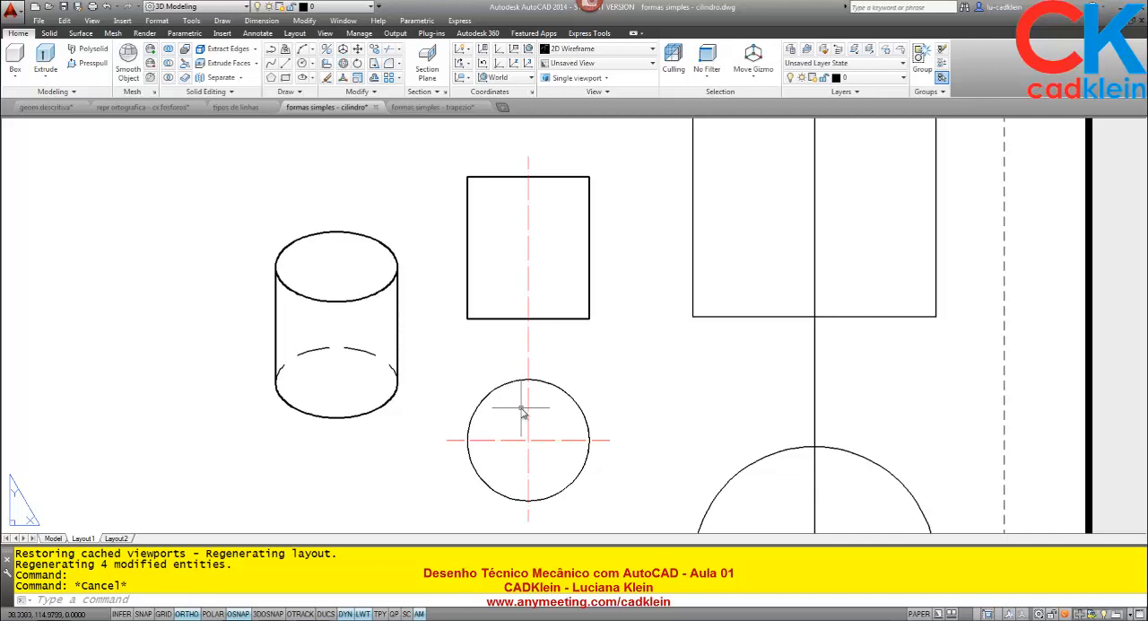
click(849, 484)
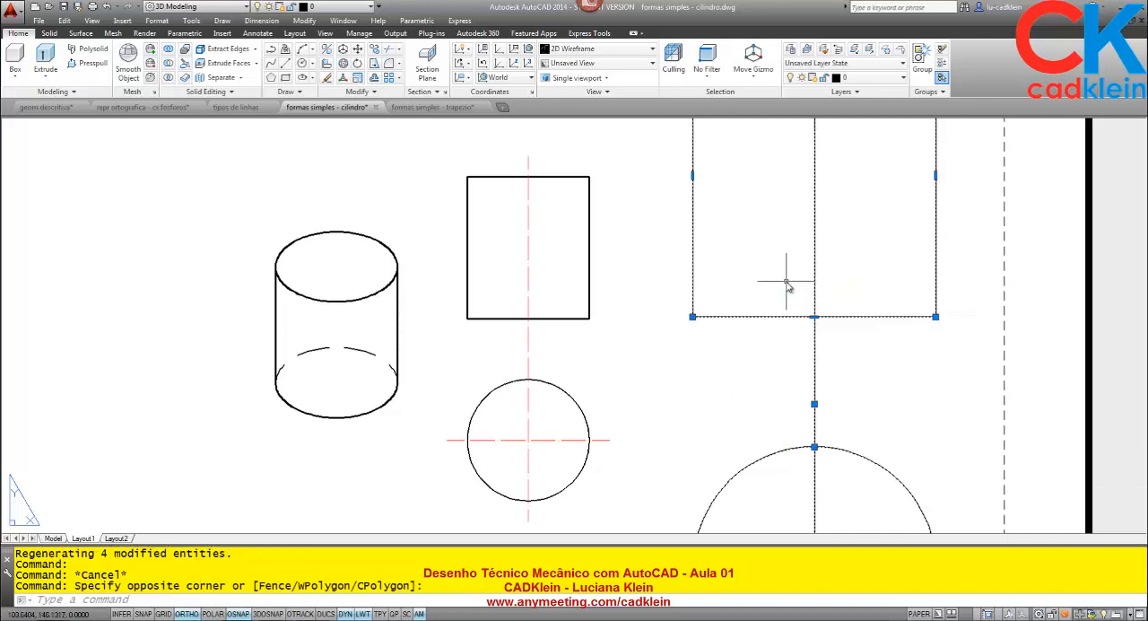
key(Delete)
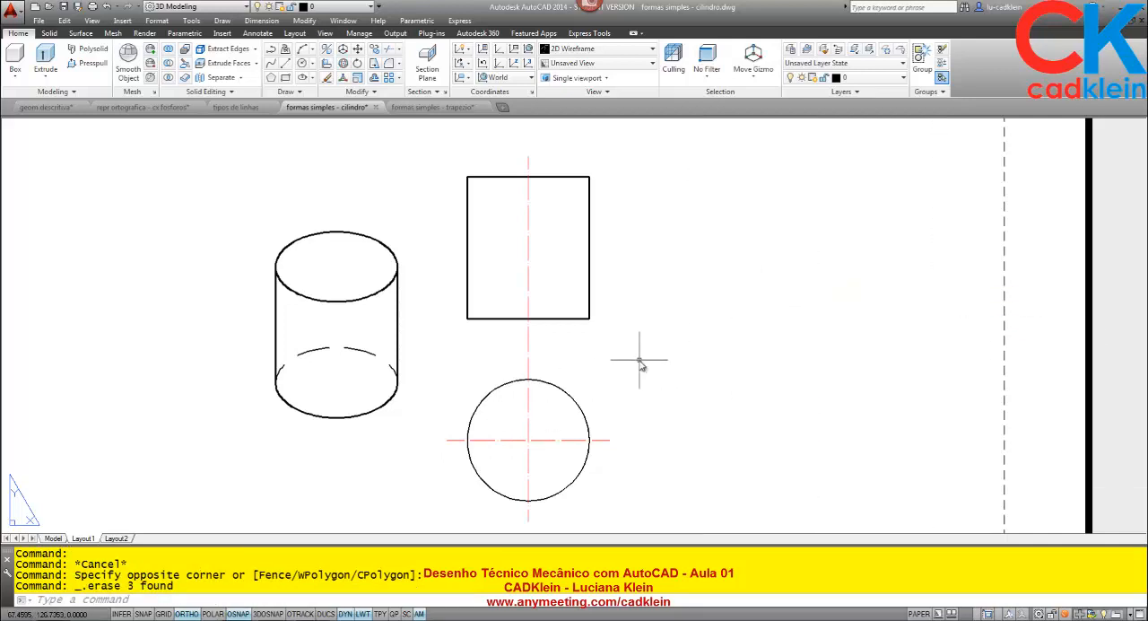
- Return to model space and offset the circle outward by 5
click(53, 538)
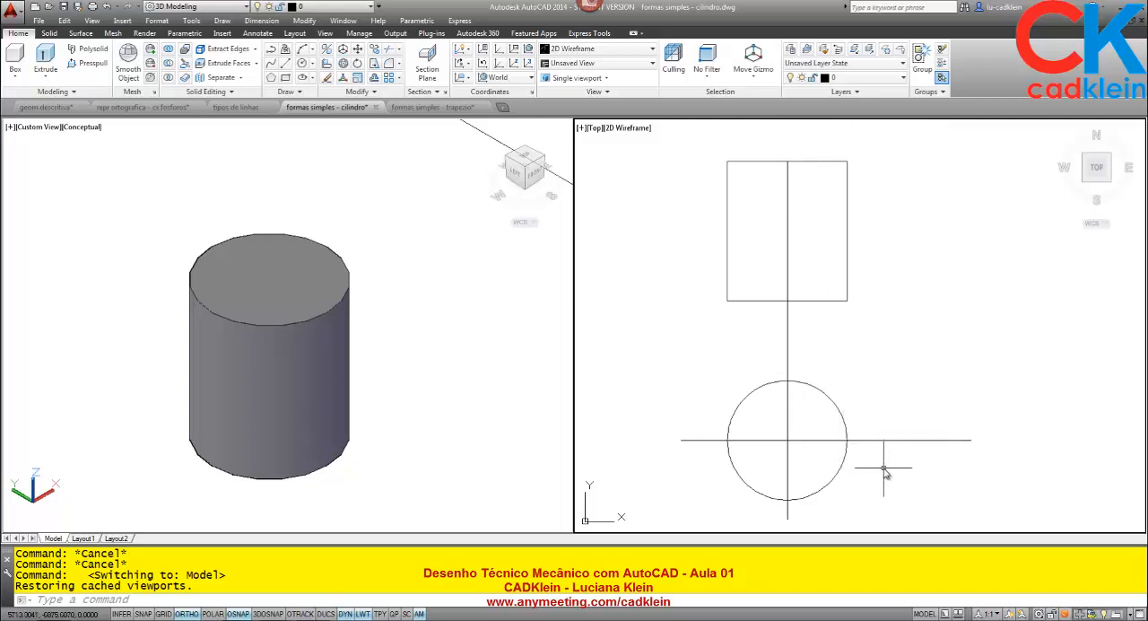
key(Return)
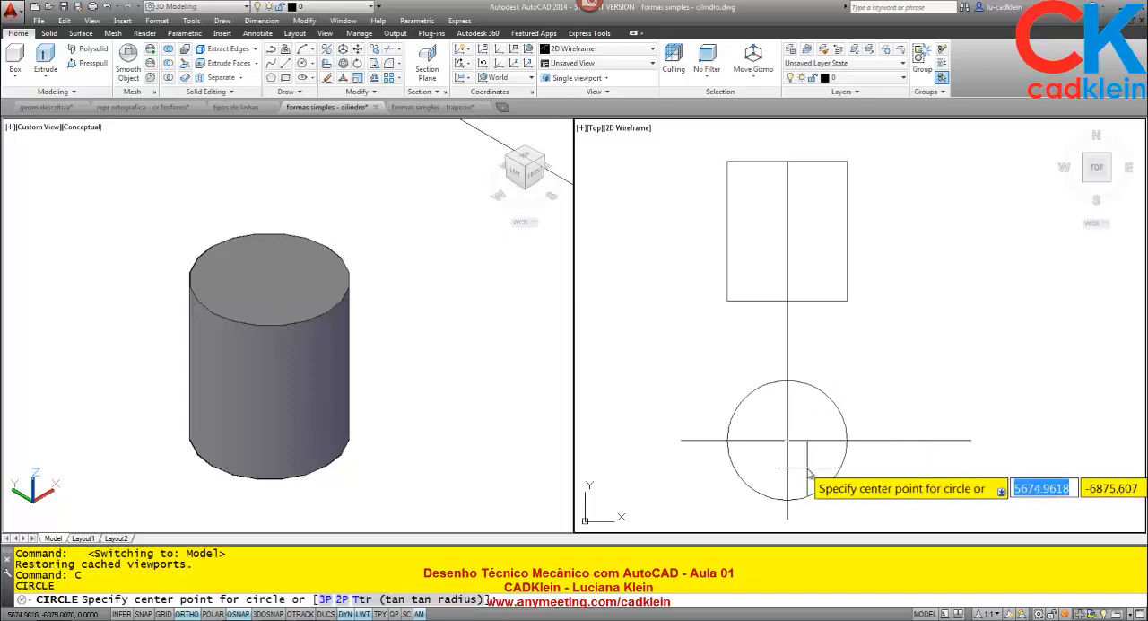
key(Escape)
text(o)
key(Return)
text(5)
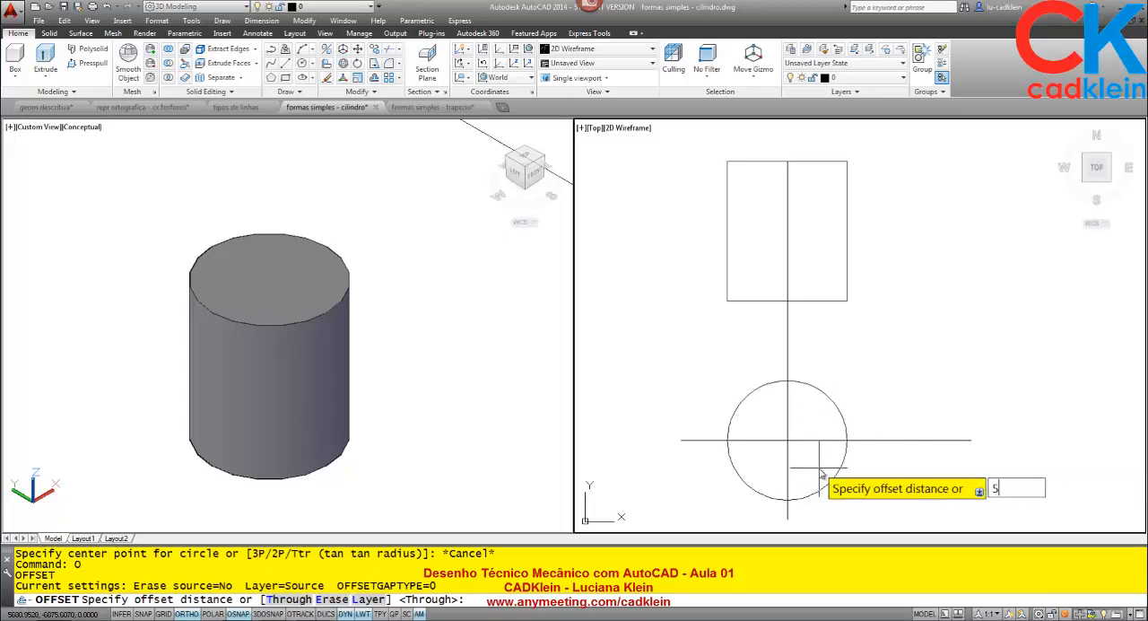
key(Return)
click(835, 467)
click(875, 476)
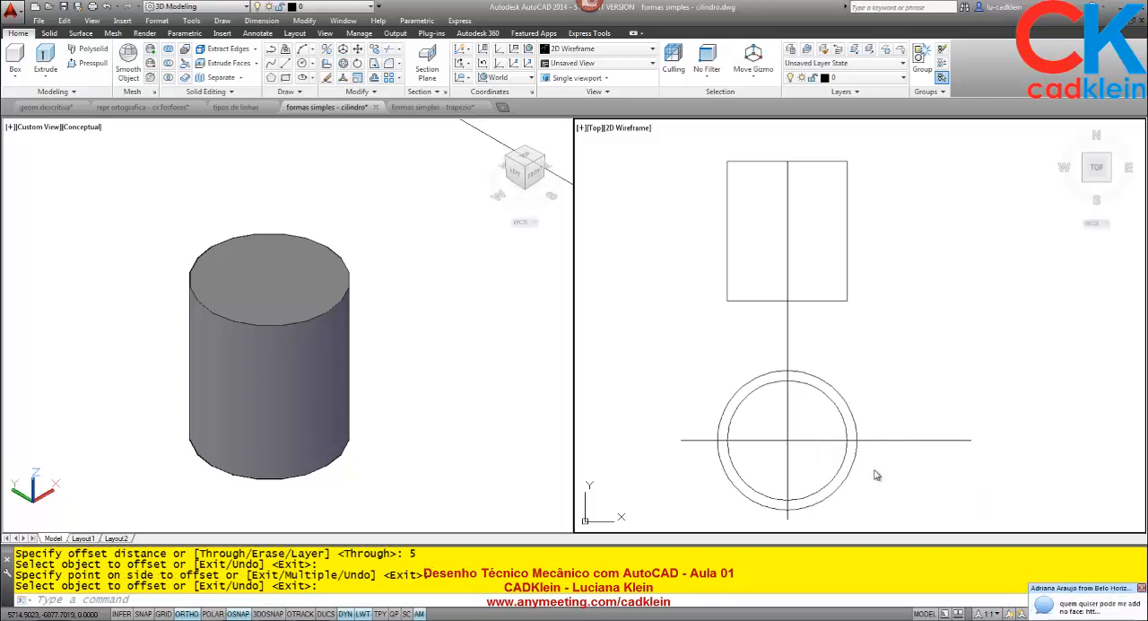
- Trim the ends of the horizontal and vertical centre lines that extend beyond the outer offset circle
text(tr)
key(Return)
click(864, 445)
key(Return)
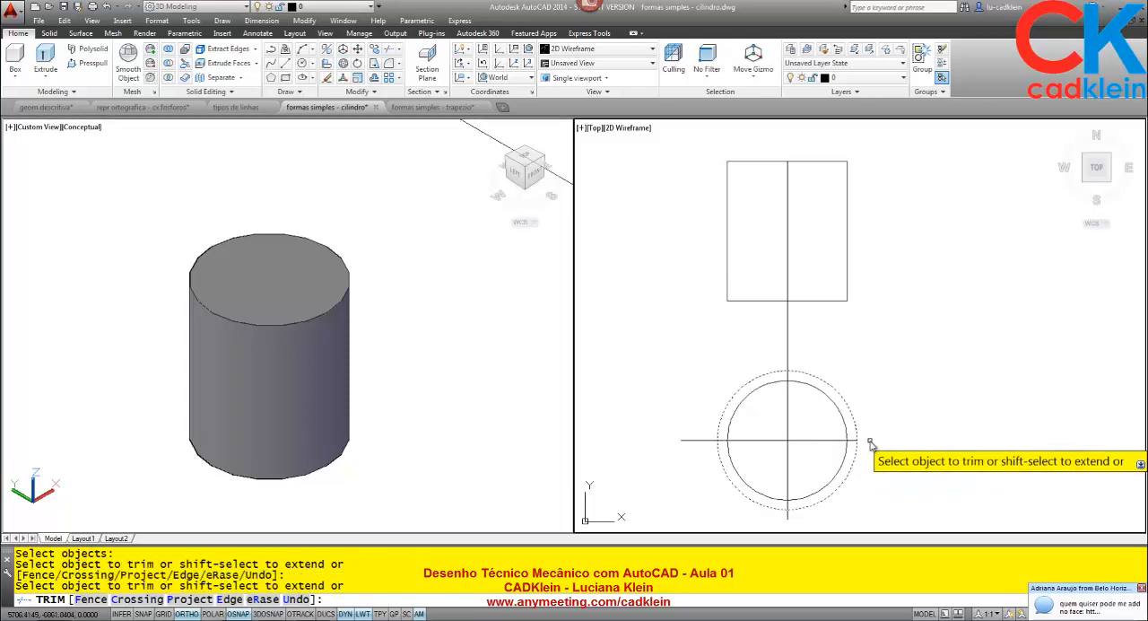
click(787, 519)
click(782, 522)
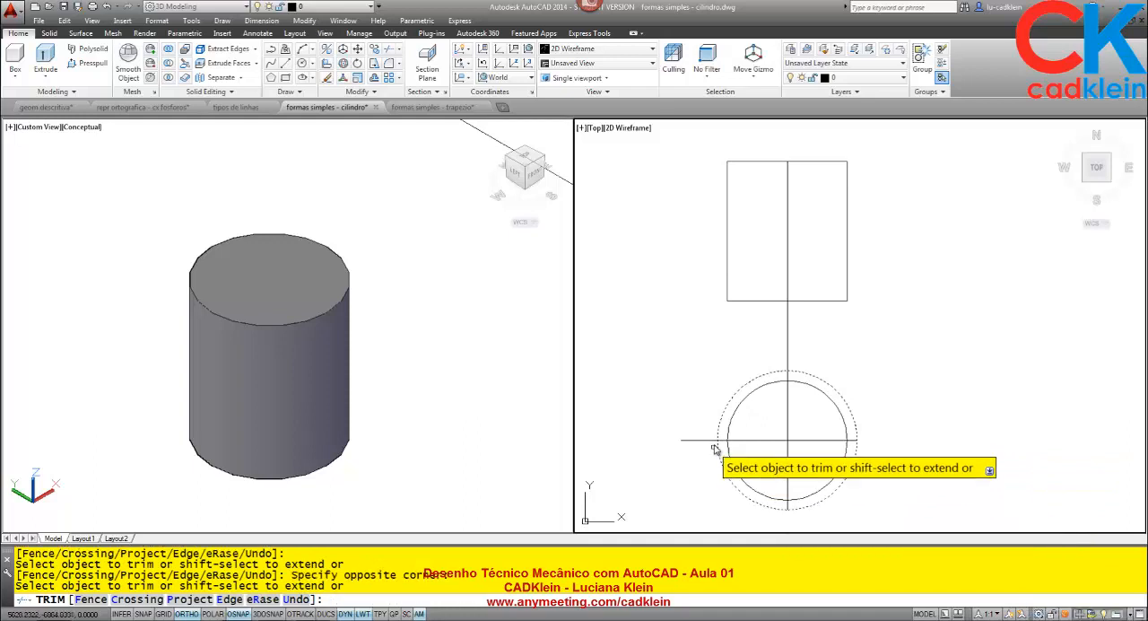
key(Return)
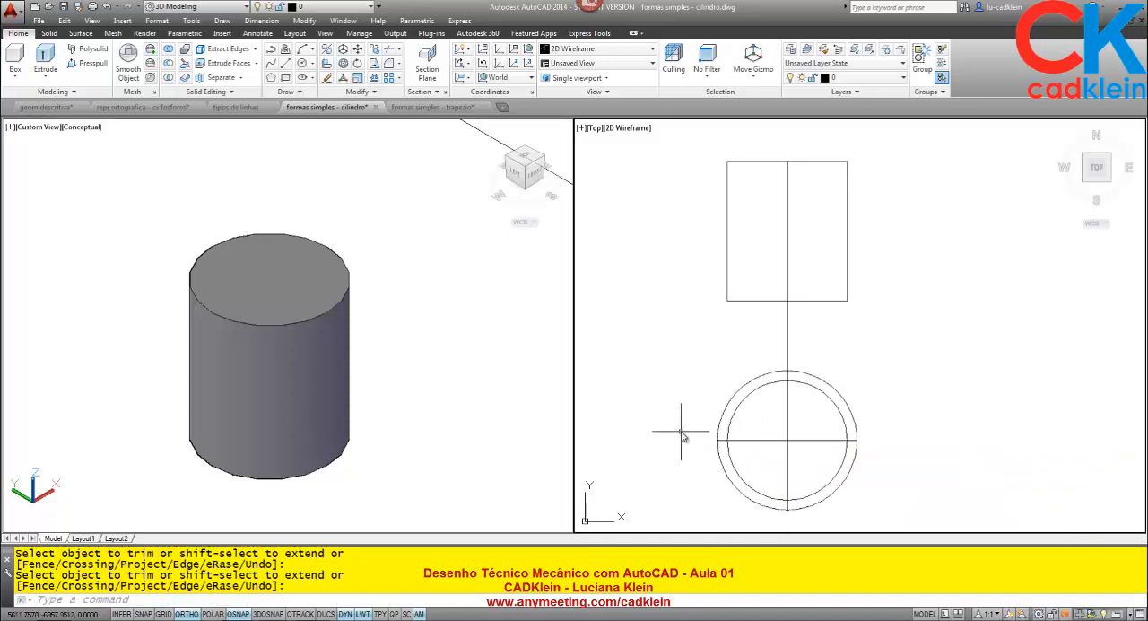
- Trim the vertical line between the rectangle and the outer circle, and delete the outer circle
text(tr)
key(Return)
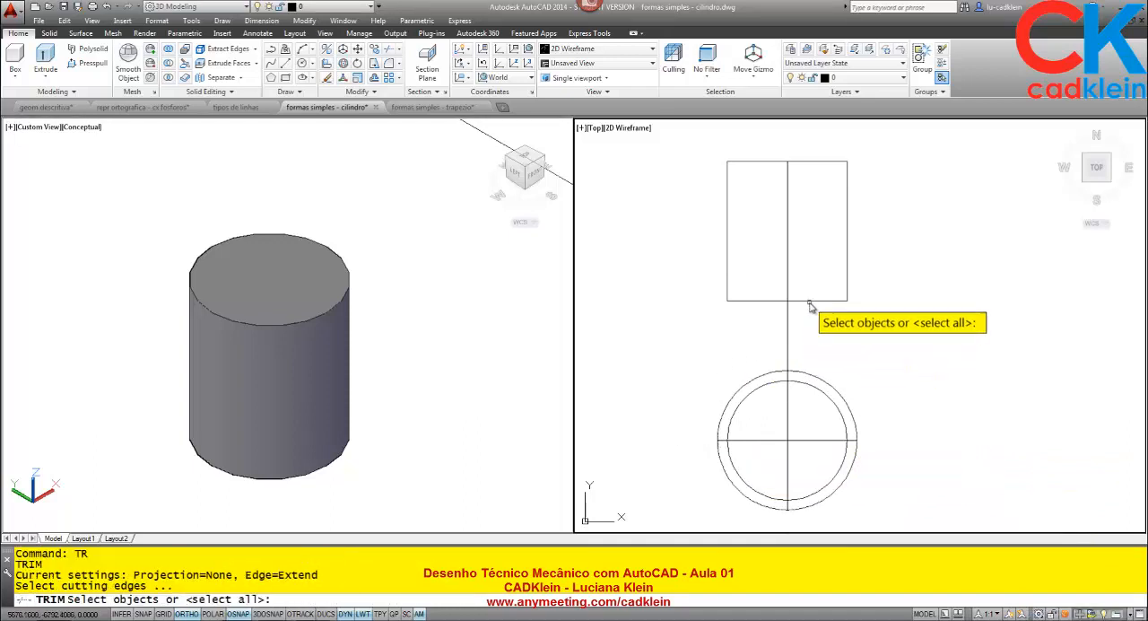
click(812, 301)
click(798, 371)
key(Return)
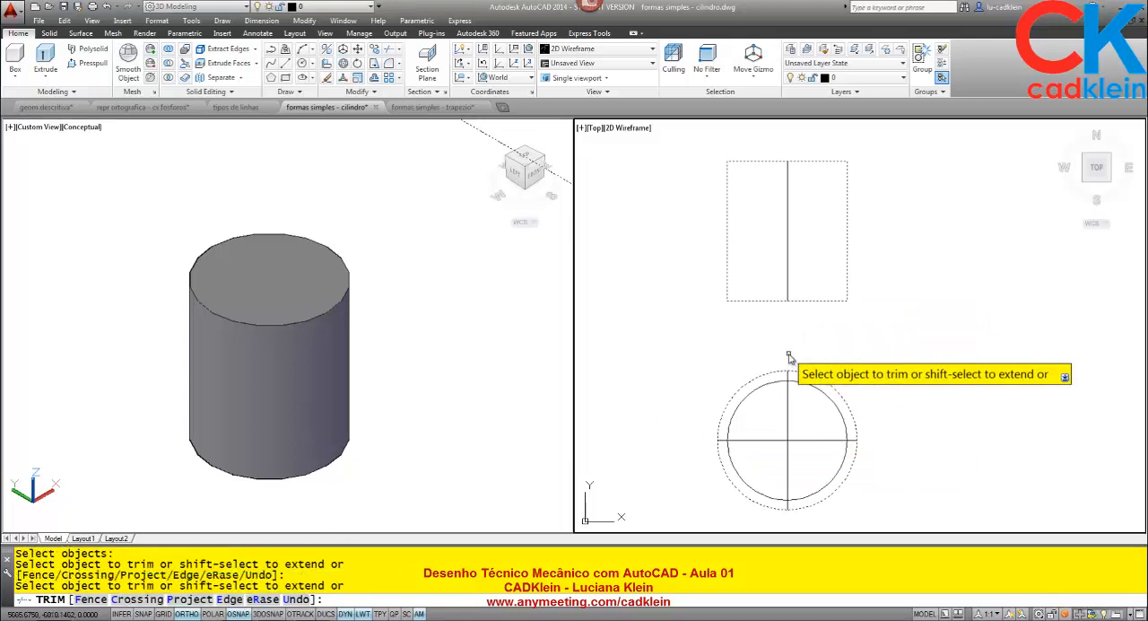
click(788, 346)
key(Return)
click(803, 371)
key(Delete)
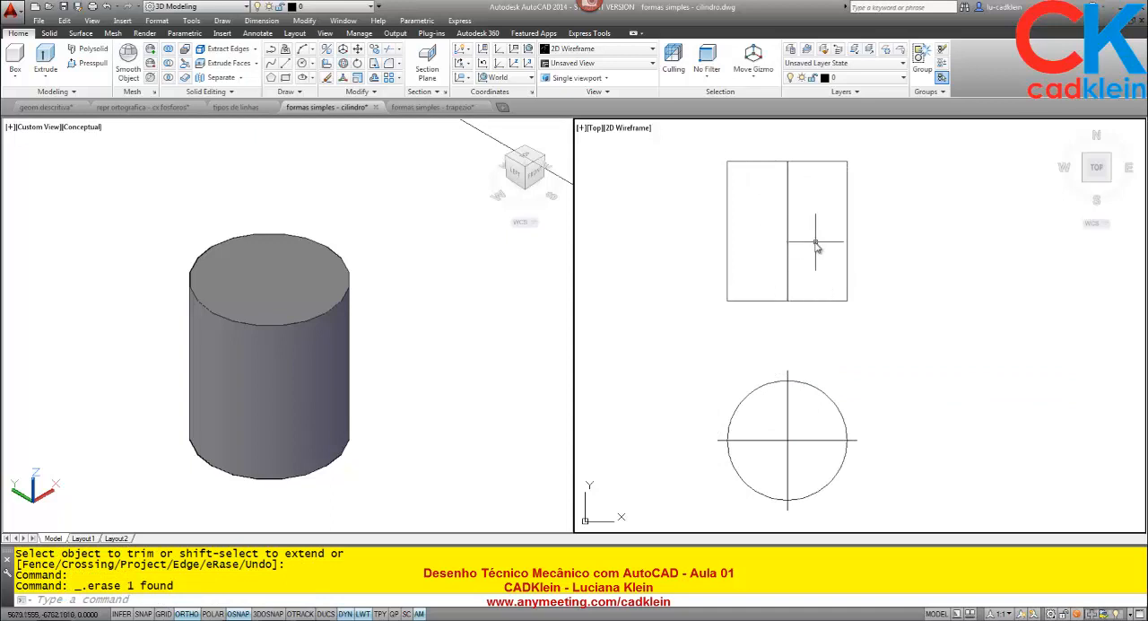
- Lengthen the rectangle's vertical centre line at both ends with a delta of 5
scroll(794, 242, up, 3)
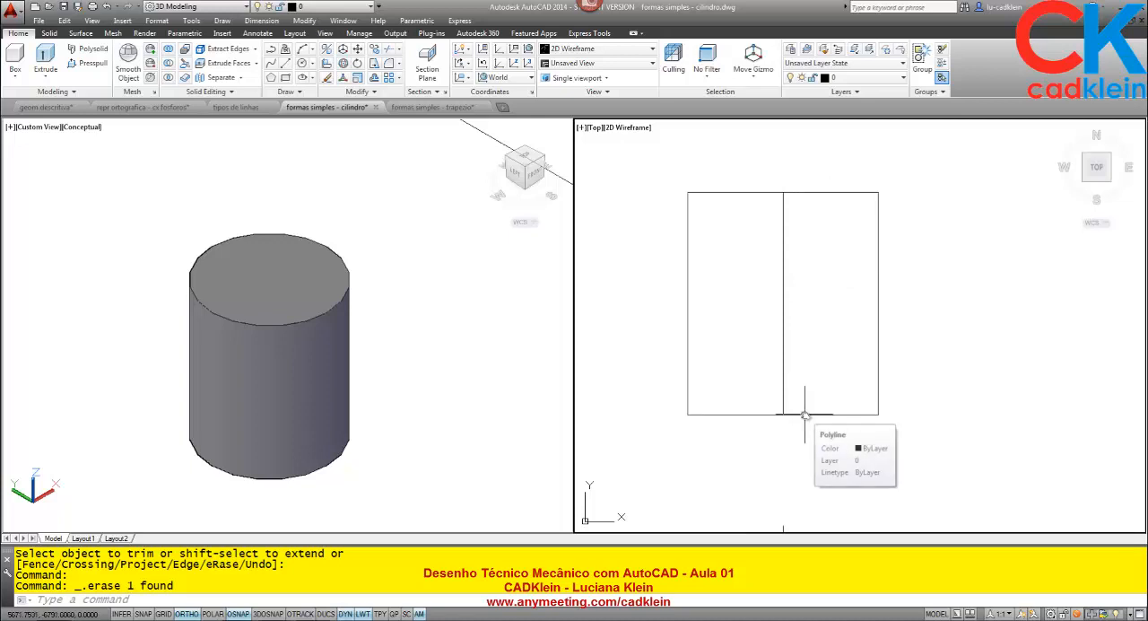
text(len)
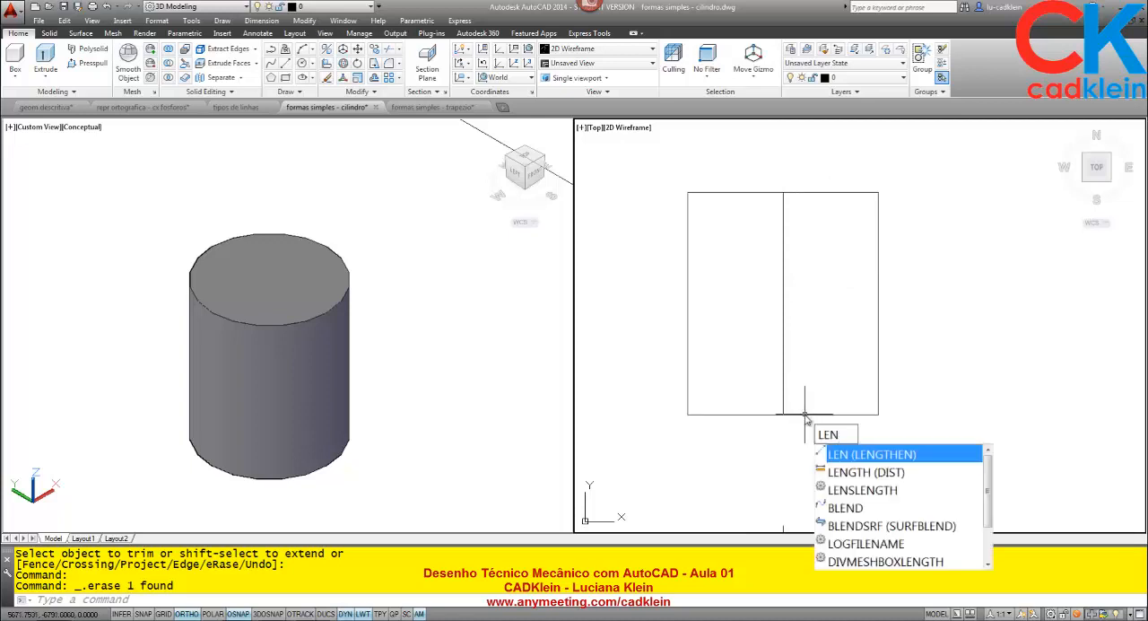
key(Return)
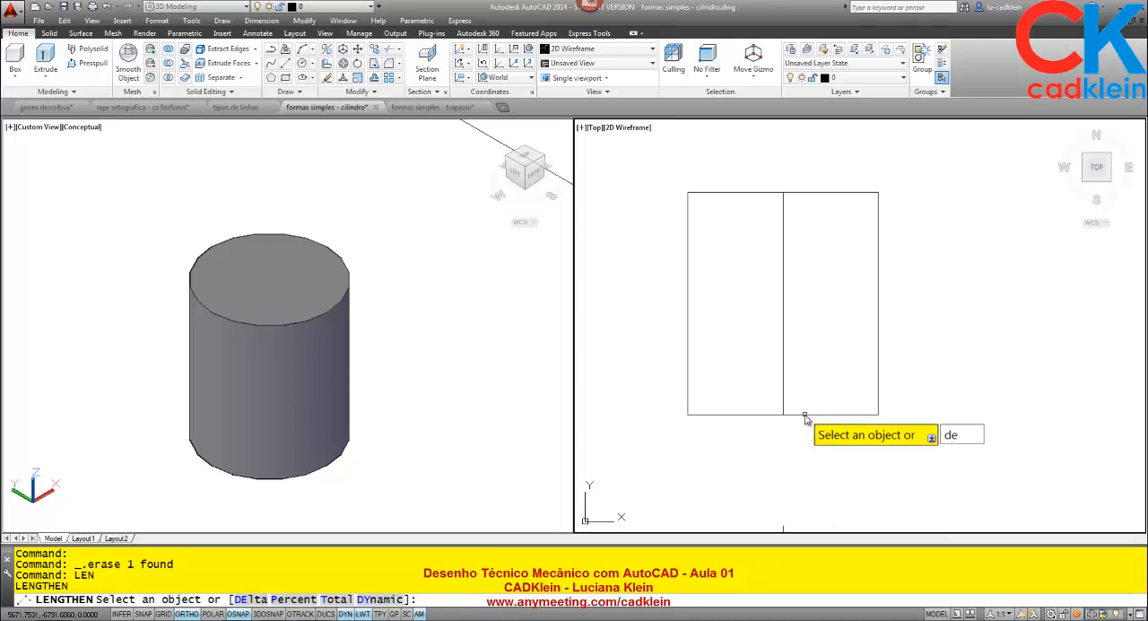
key(Return)
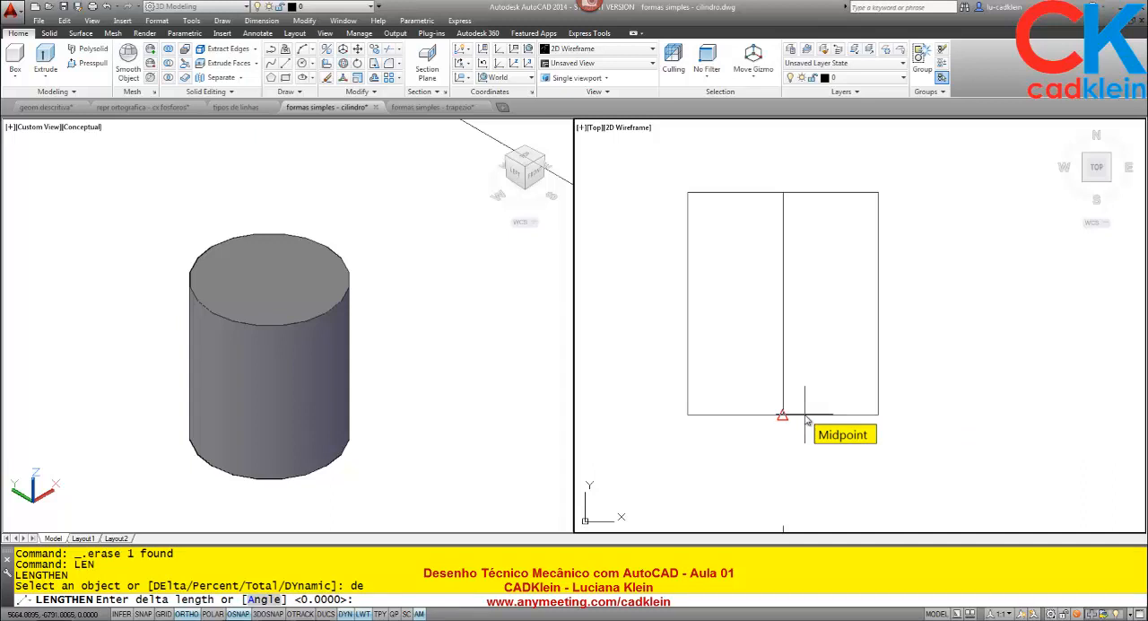
text(5)
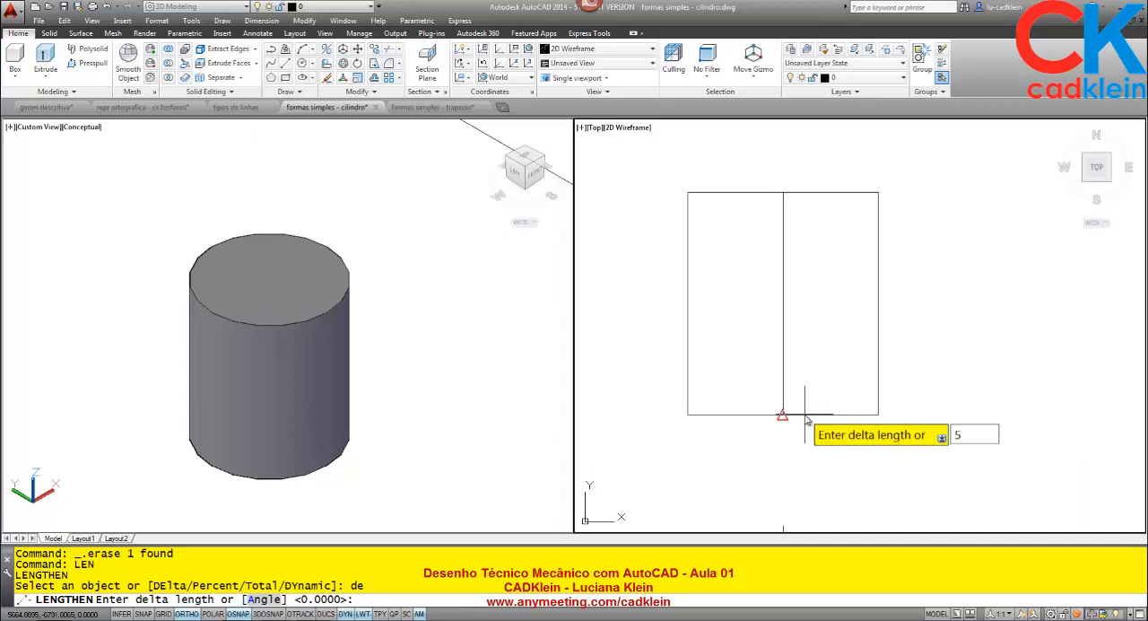
key(Return)
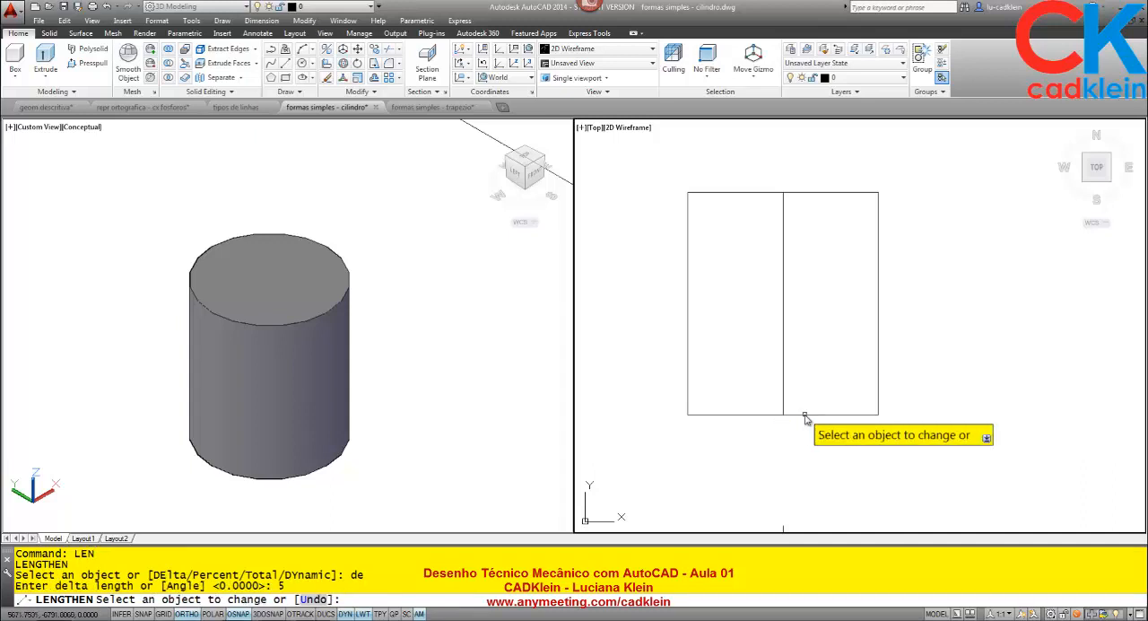
click(784, 198)
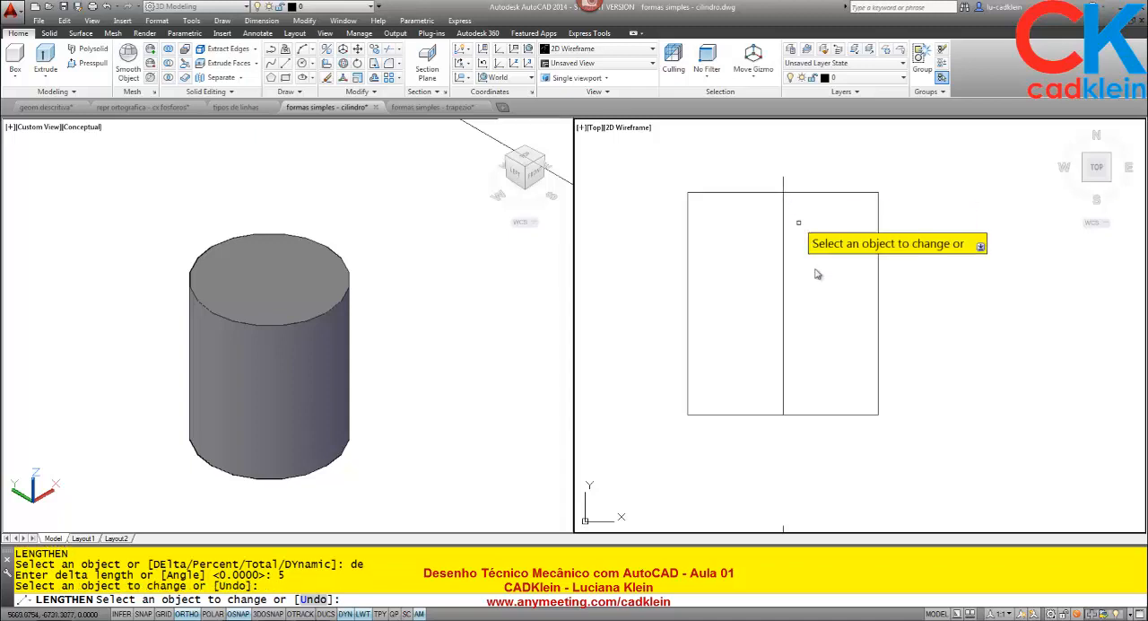
click(784, 410)
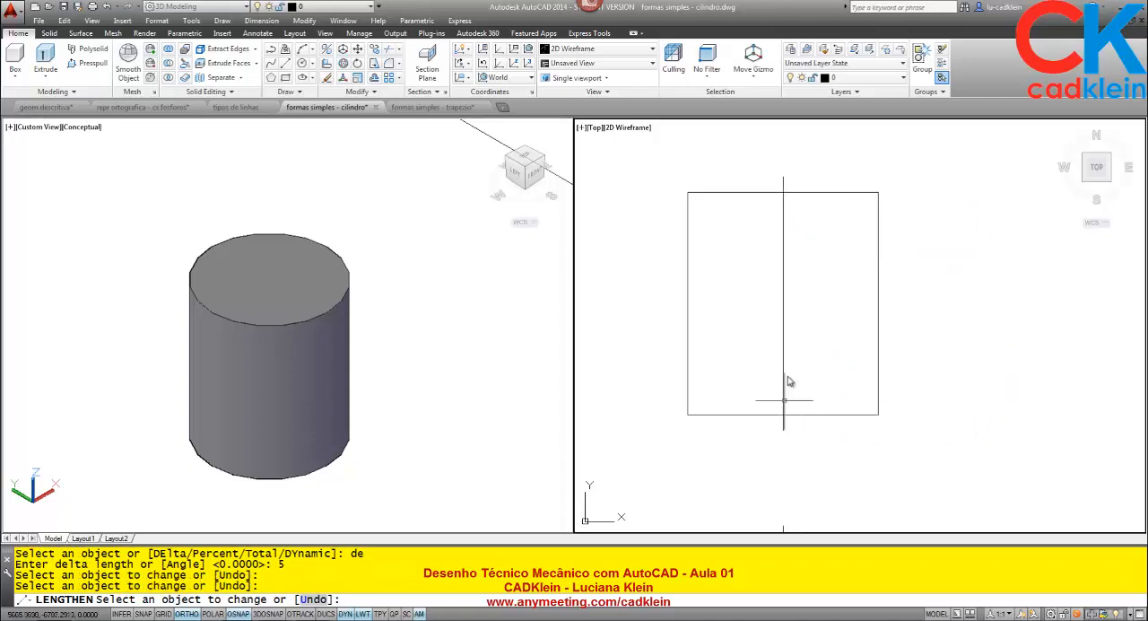
key(Return)
- Examine the centre lines of the finished cylinder views in Layout1 and return to model space
scroll(822, 302, down, 4)
middle_drag(853, 364, 810, 341)
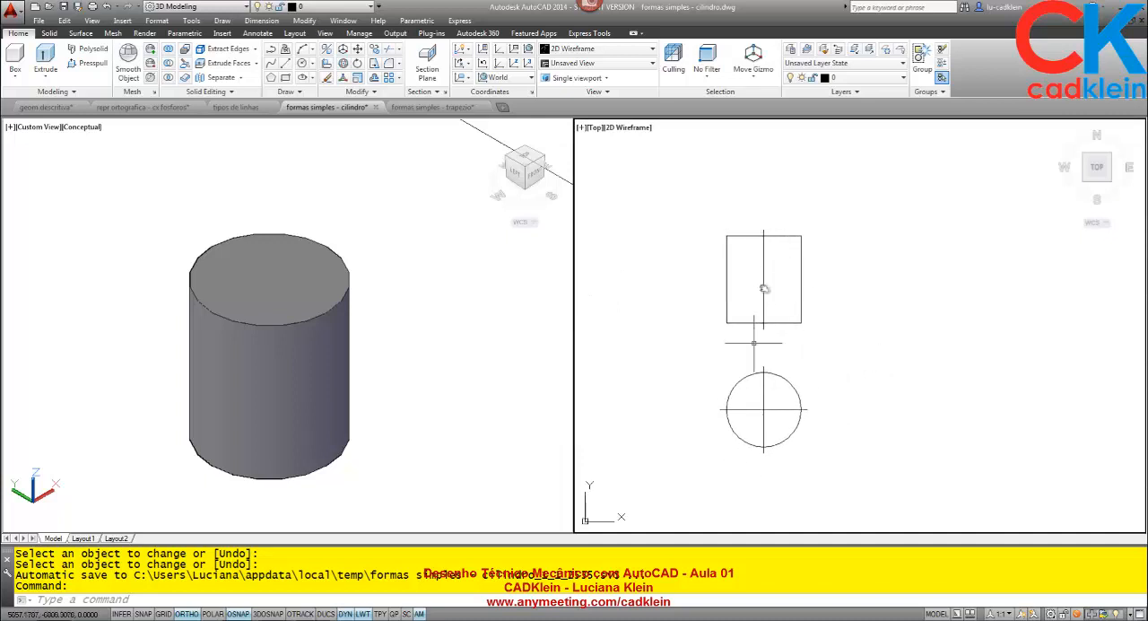
scroll(799, 349, up, 2)
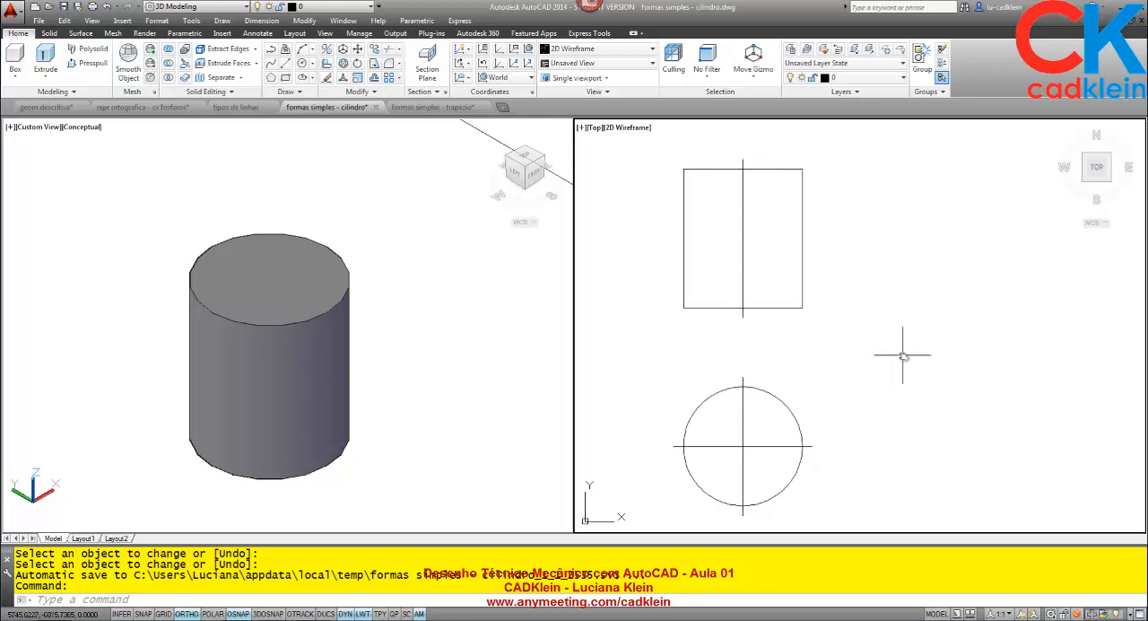
click(97, 538)
scroll(548, 394, up, 2)
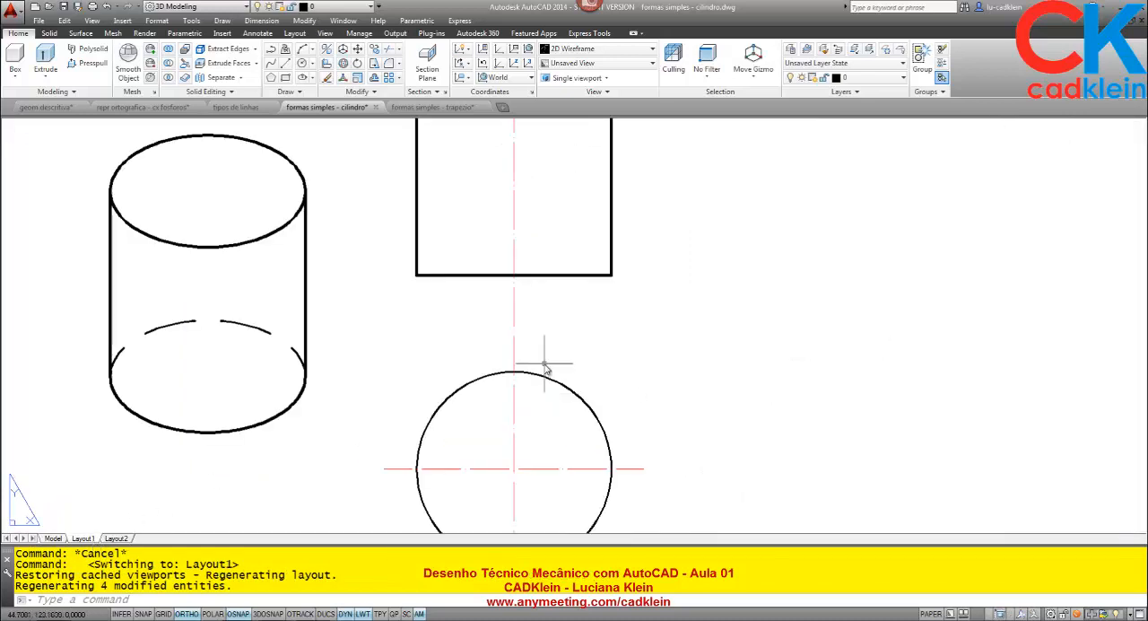
scroll(546, 363, down, 2)
middle_drag(570, 363, 587, 355)
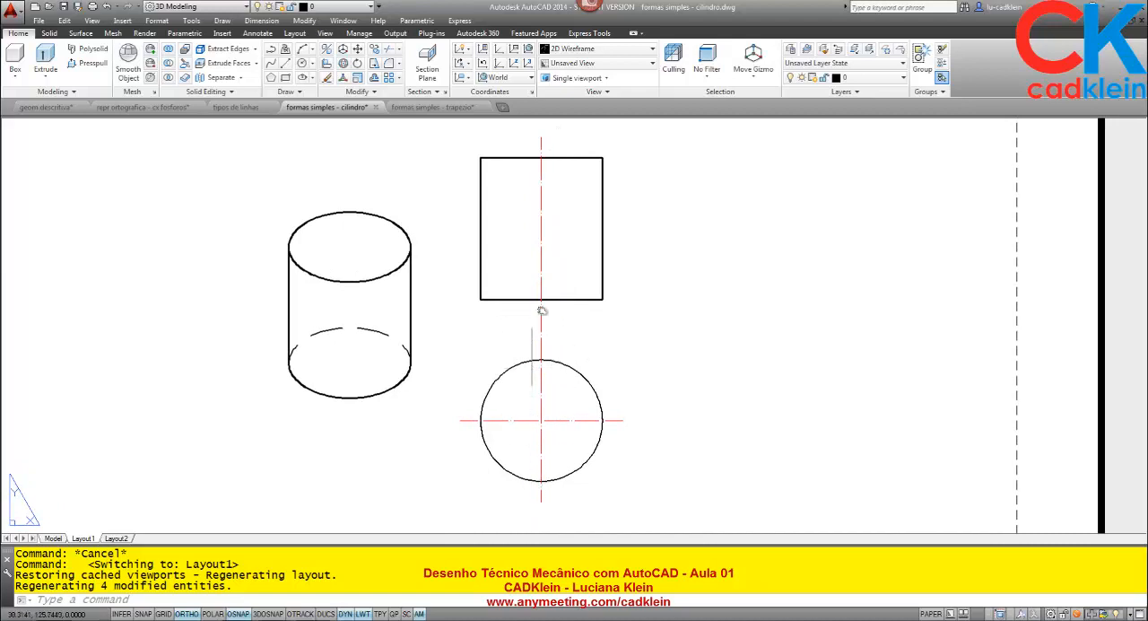
click(64, 539)
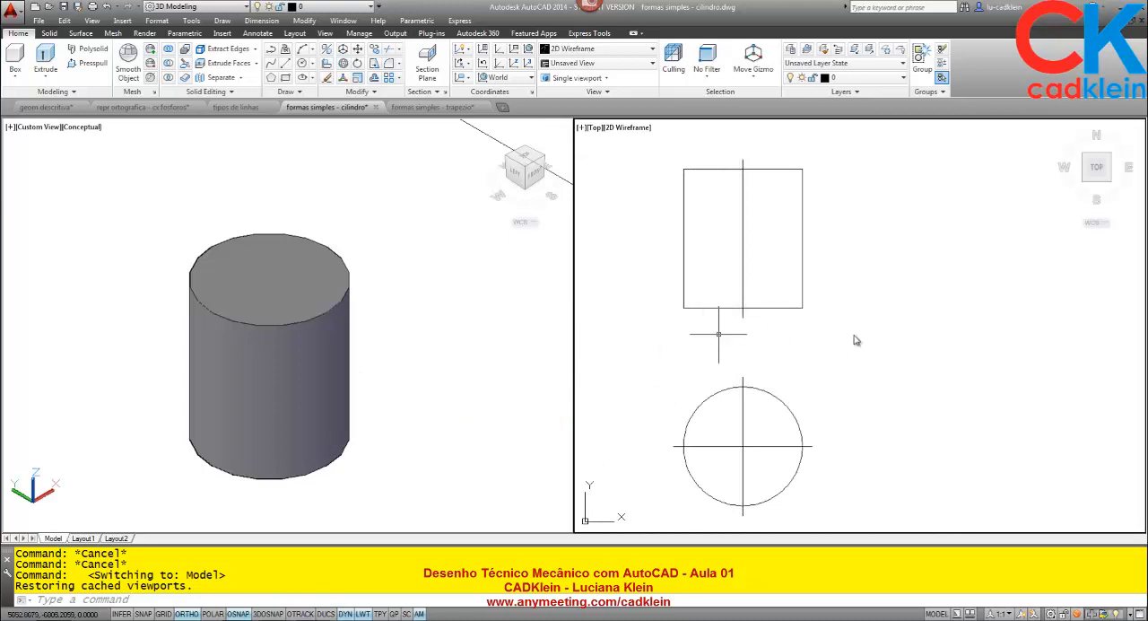
- Move the three centre lines of the rectangle and circle to the "linha centro" layer
click(757, 425)
click(722, 457)
click(781, 249)
click(738, 196)
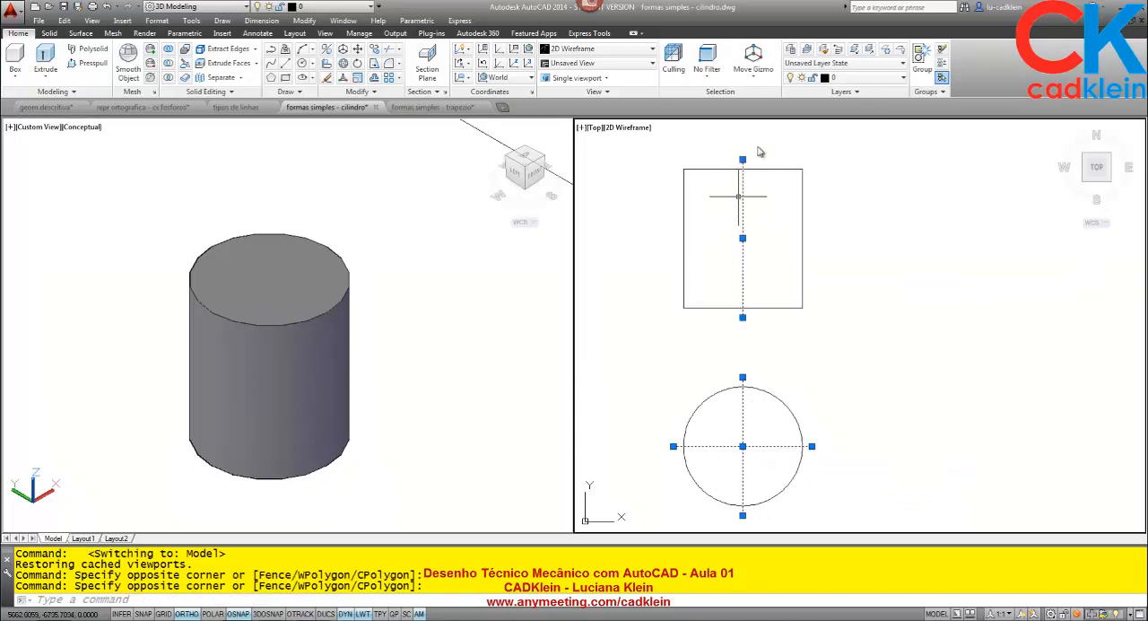
click(849, 79)
click(854, 122)
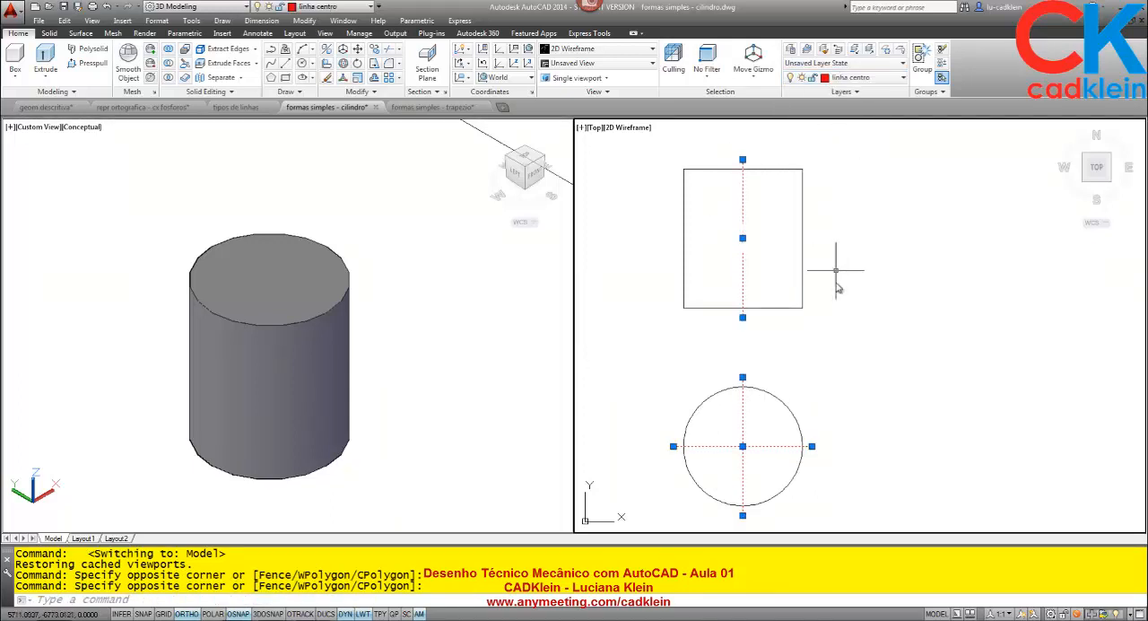
key(Escape)
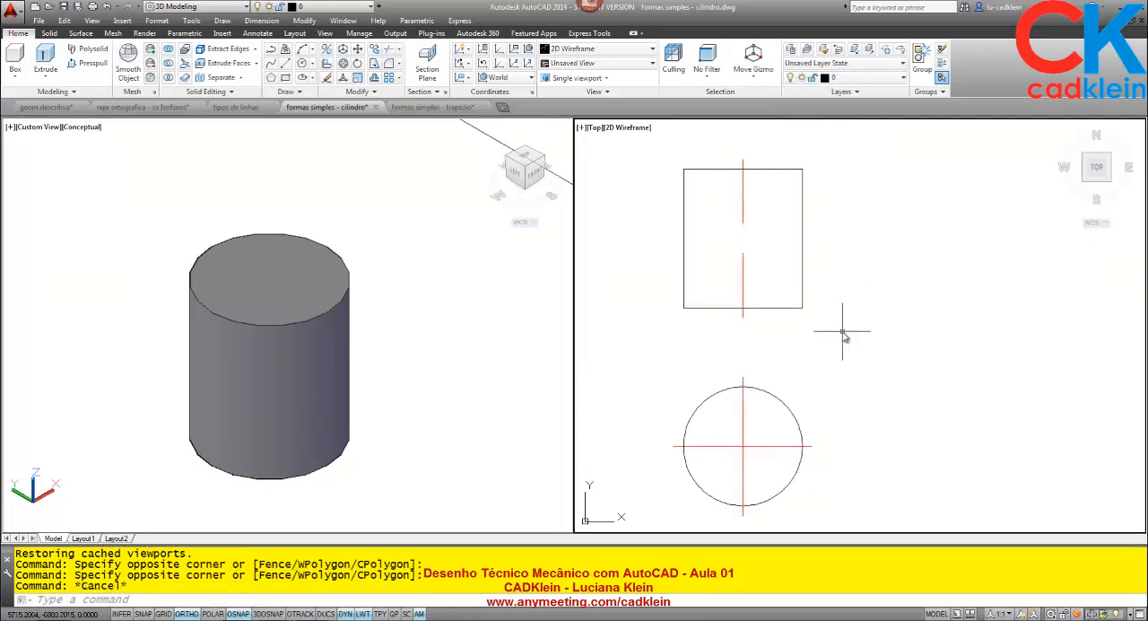
- Set the linetype scale of the three centre lines to 0.25 in their properties
text(pr)
key(Return)
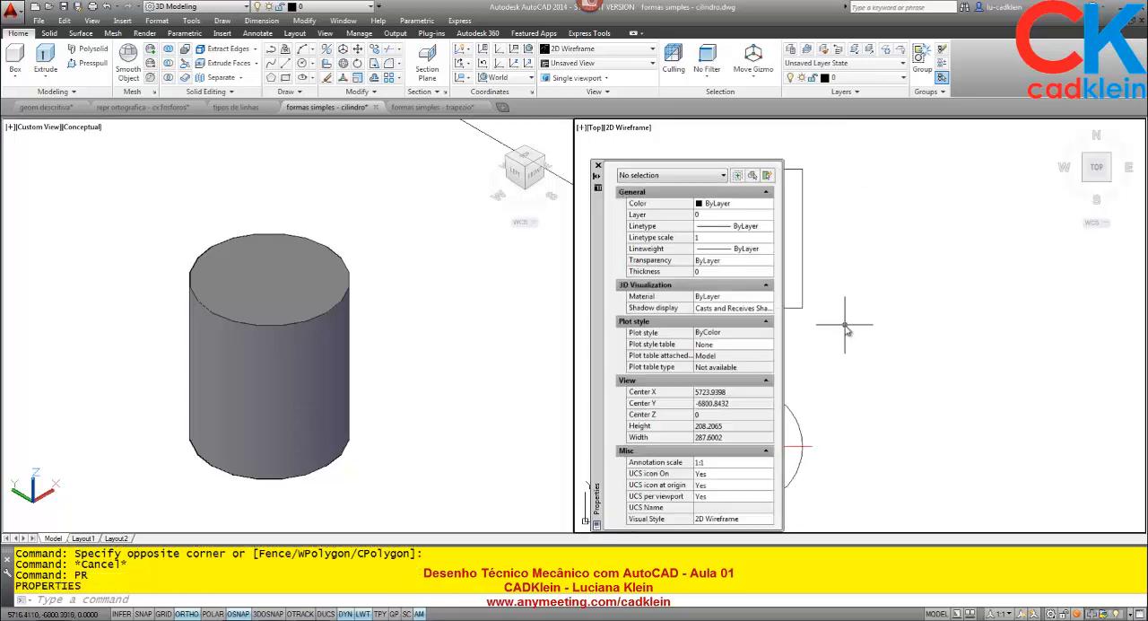
drag(600, 325, 444, 316)
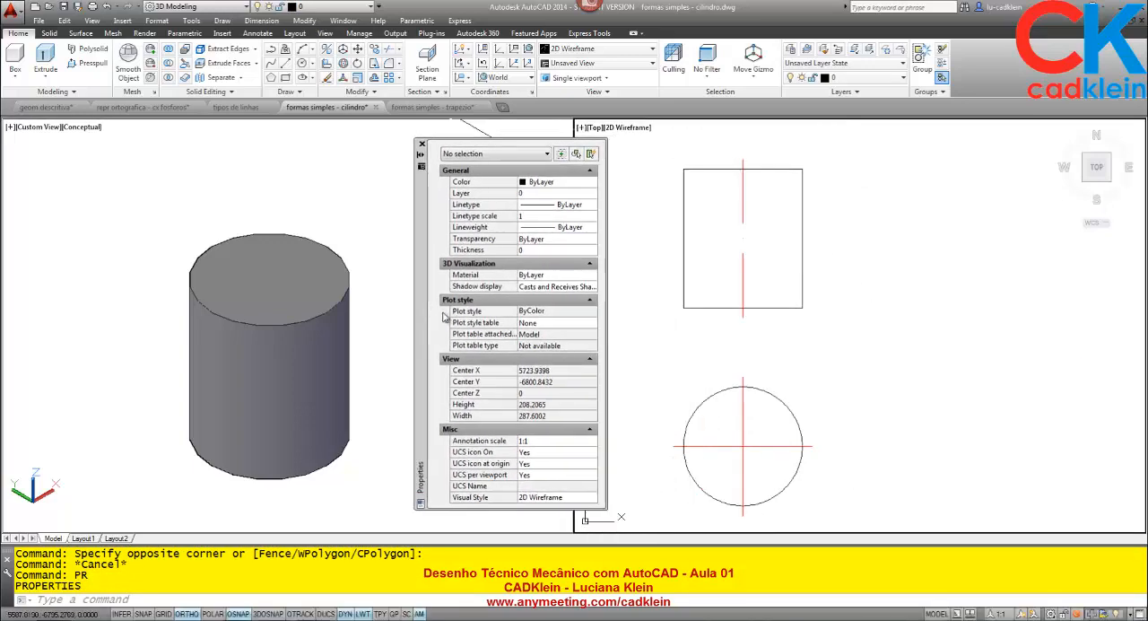
click(767, 276)
click(728, 271)
click(778, 486)
click(723, 468)
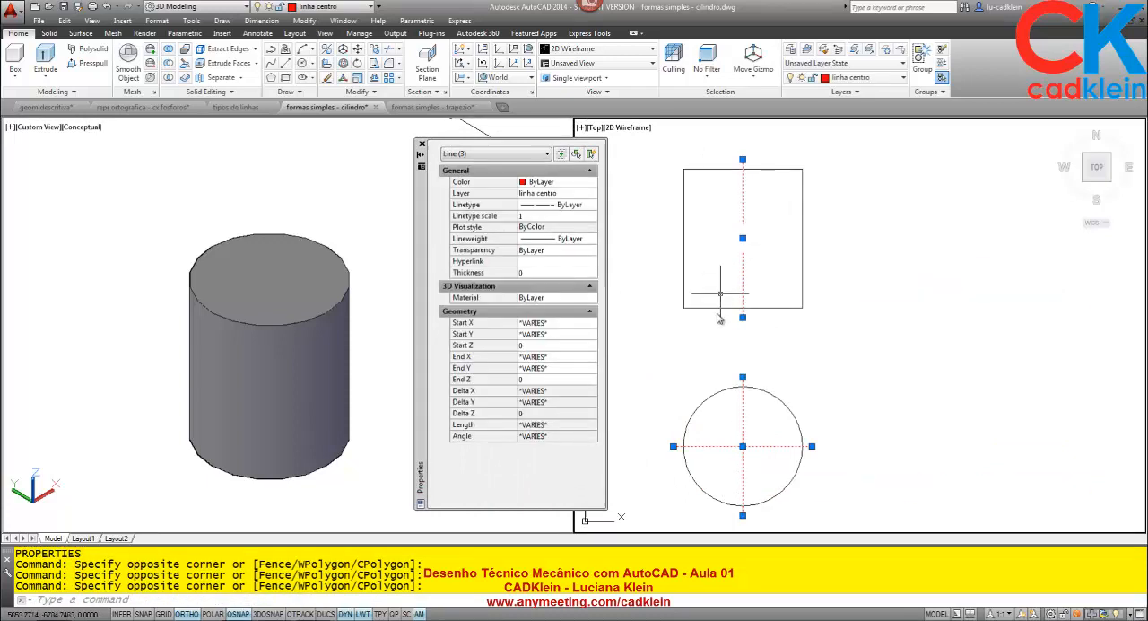
click(536, 216)
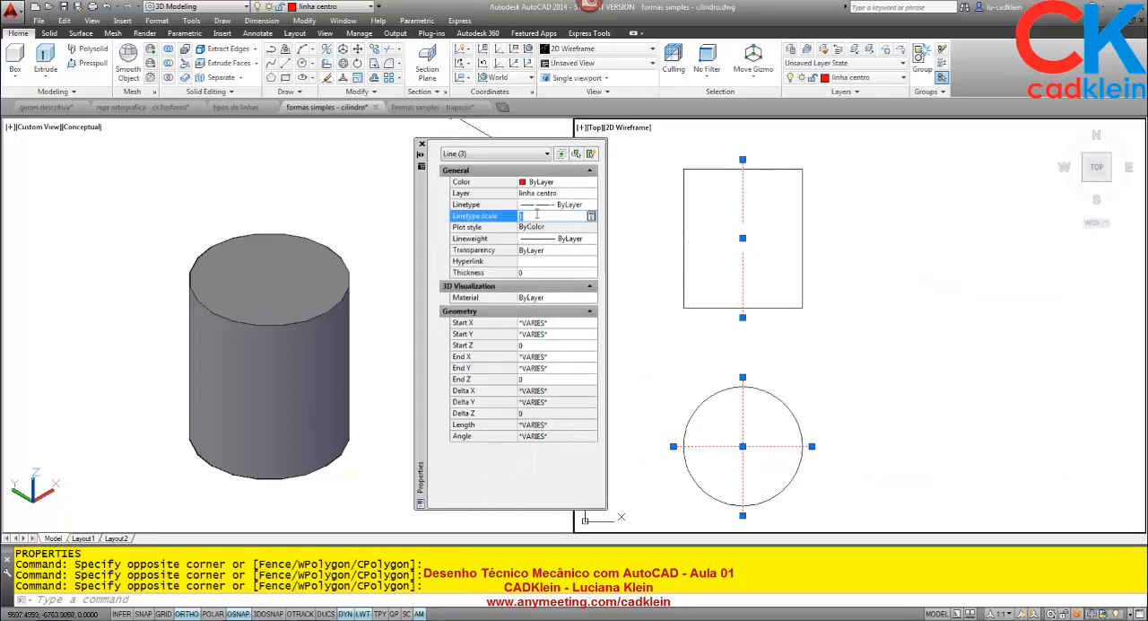
text(.25)
key(Return)
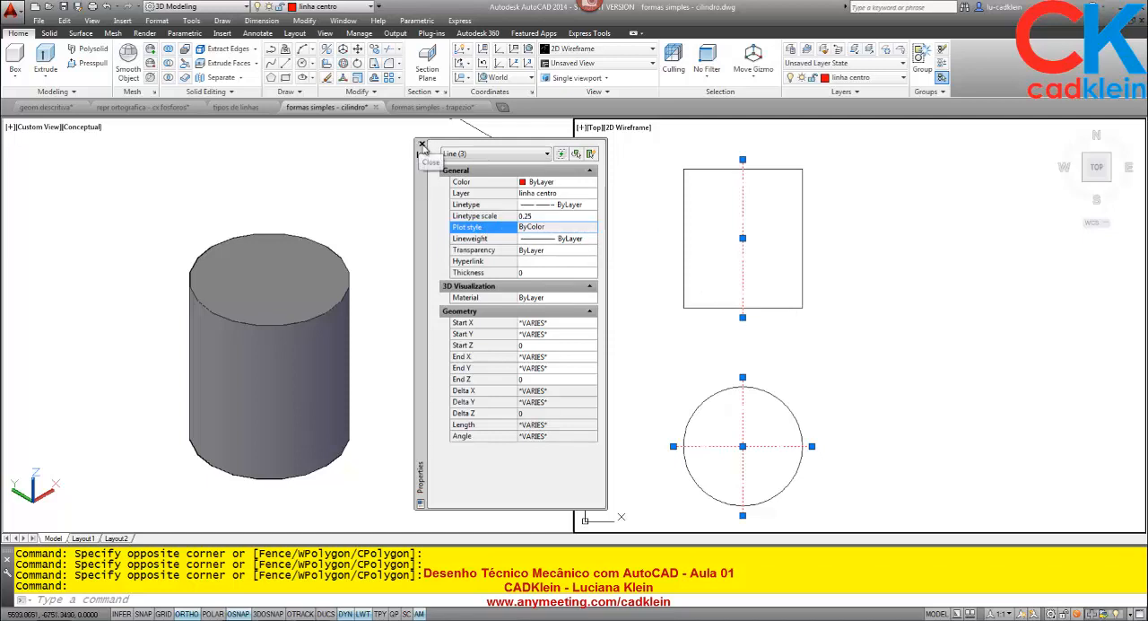
click(421, 145)
key(Escape)
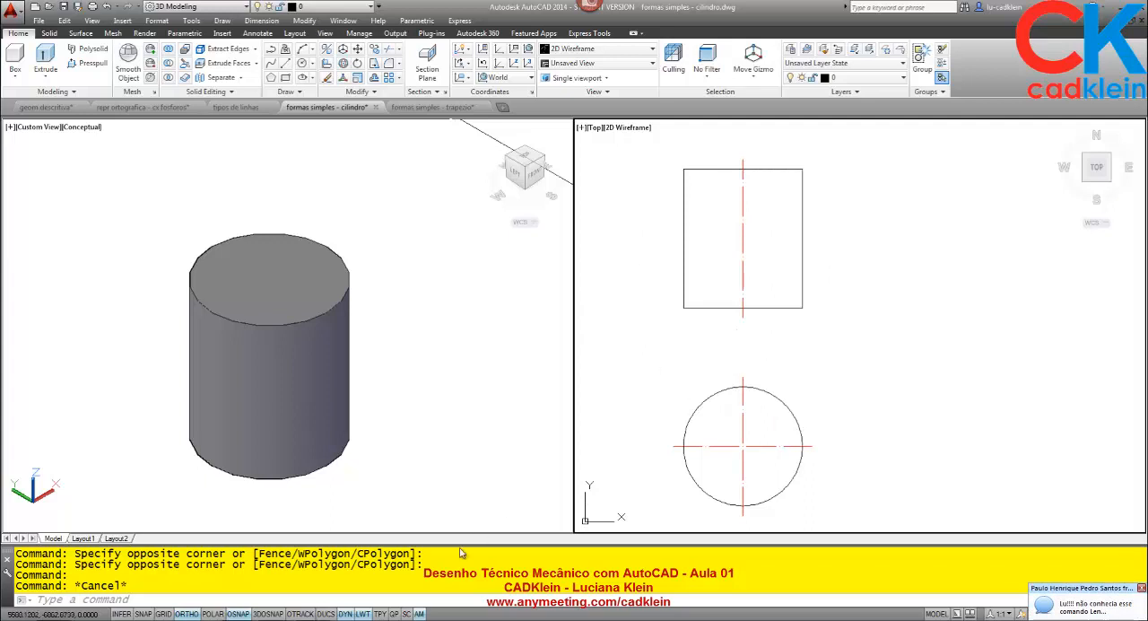
- Switch to the AnyMeeting web conference in the browser to read the chat
click(239, 620)
click(235, 587)
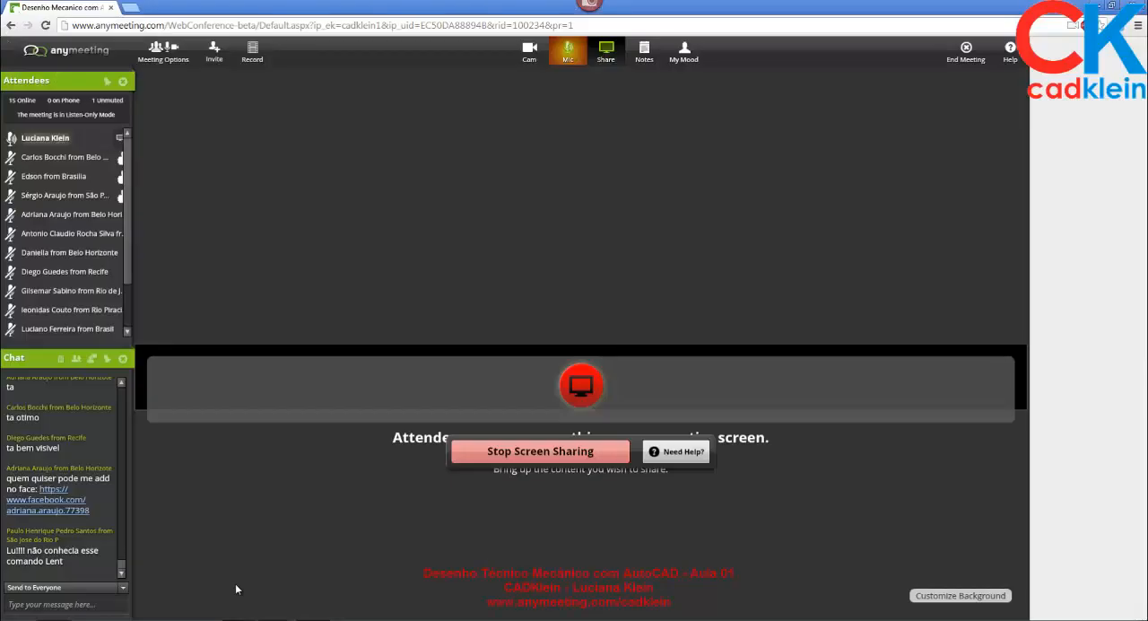
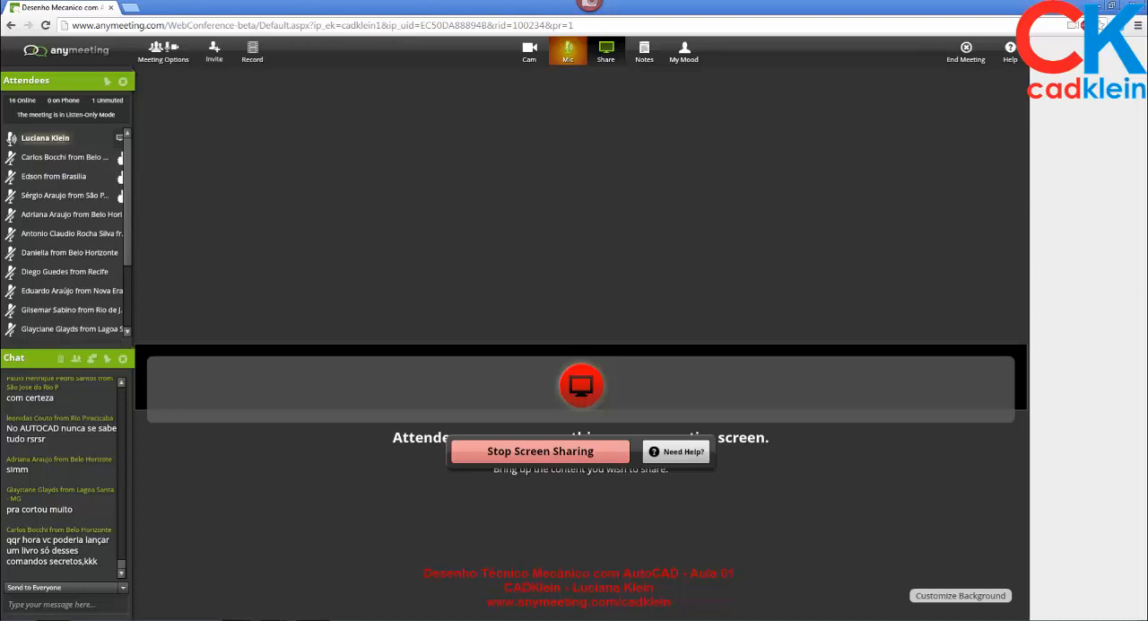
- Switch to the AutoCAD drawing "repr ortografica - cx fosforos.dwg" and activate the top-view wireframe viewport
mouse_move(238, 619)
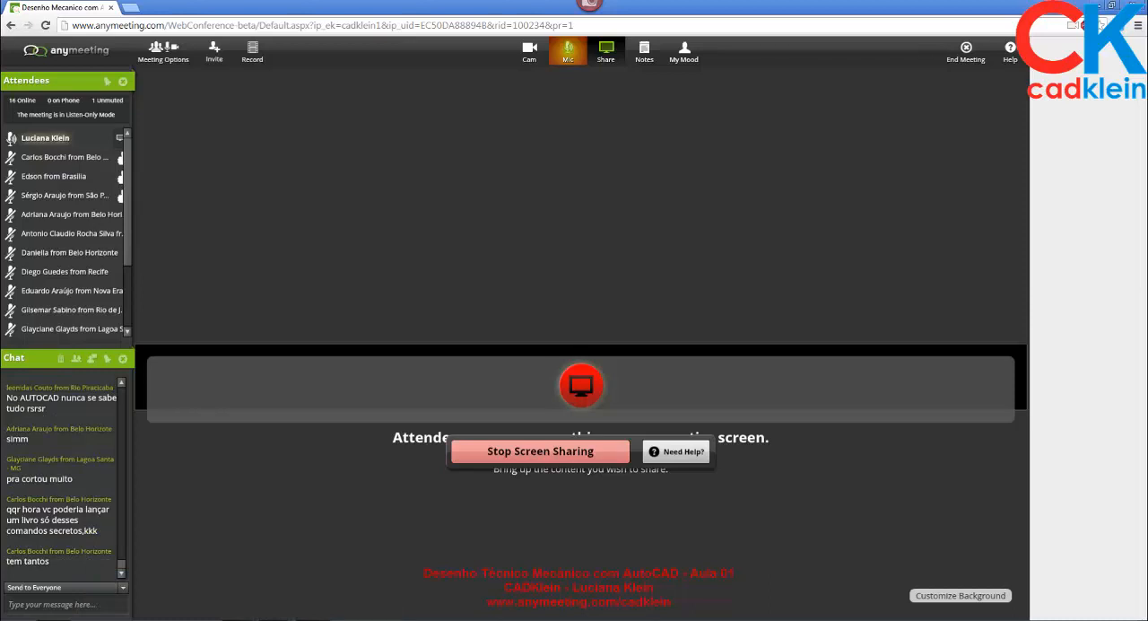
click(276, 619)
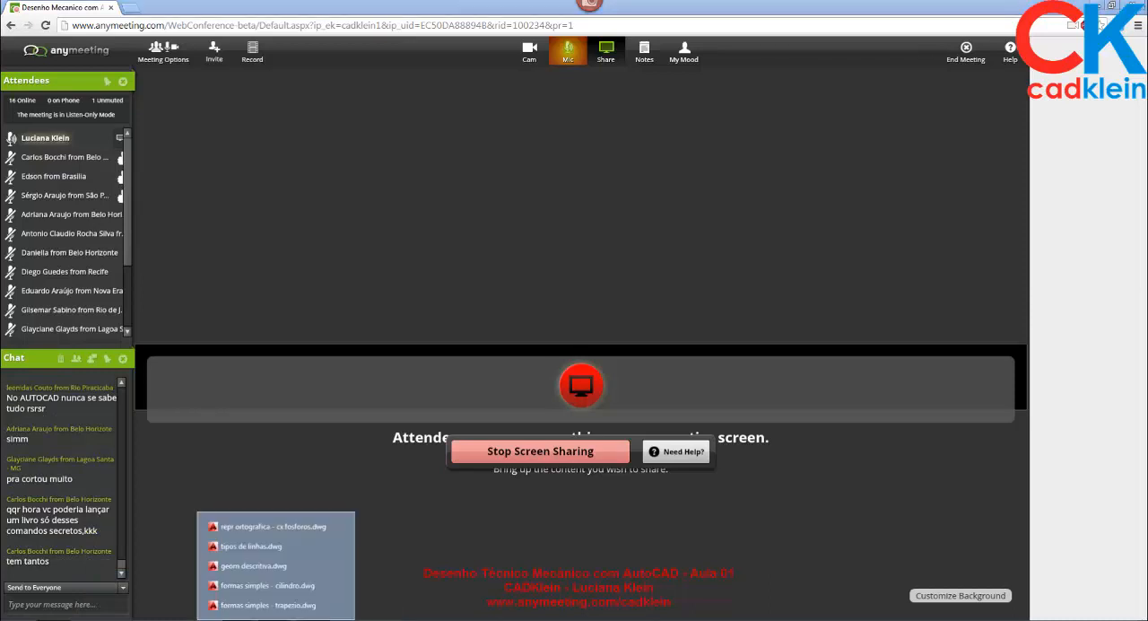
click(284, 535)
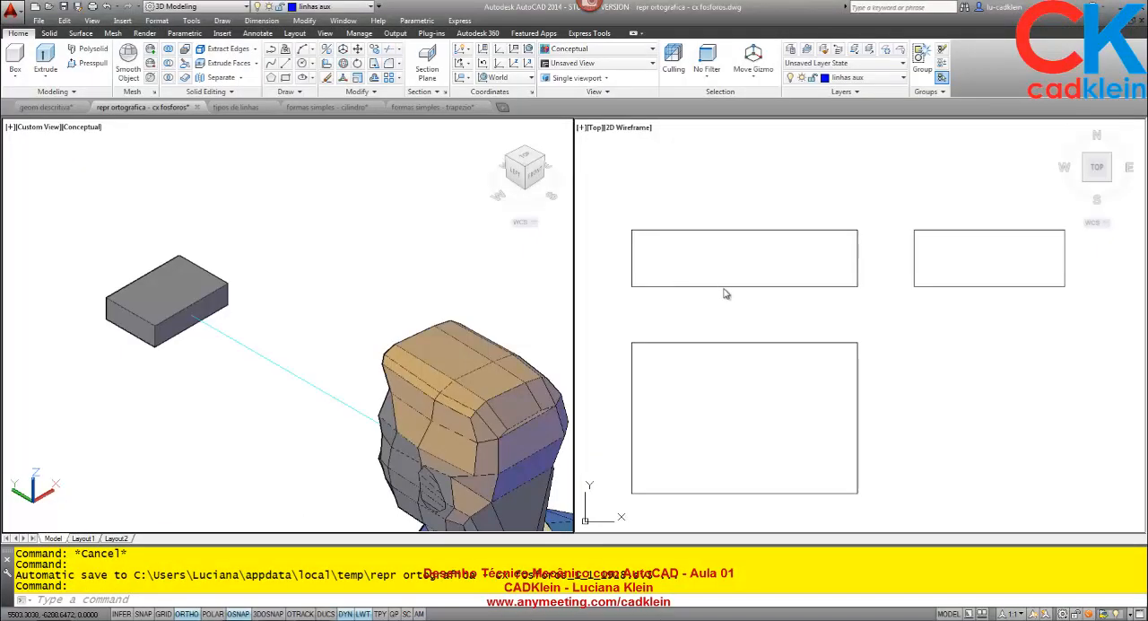
click(732, 321)
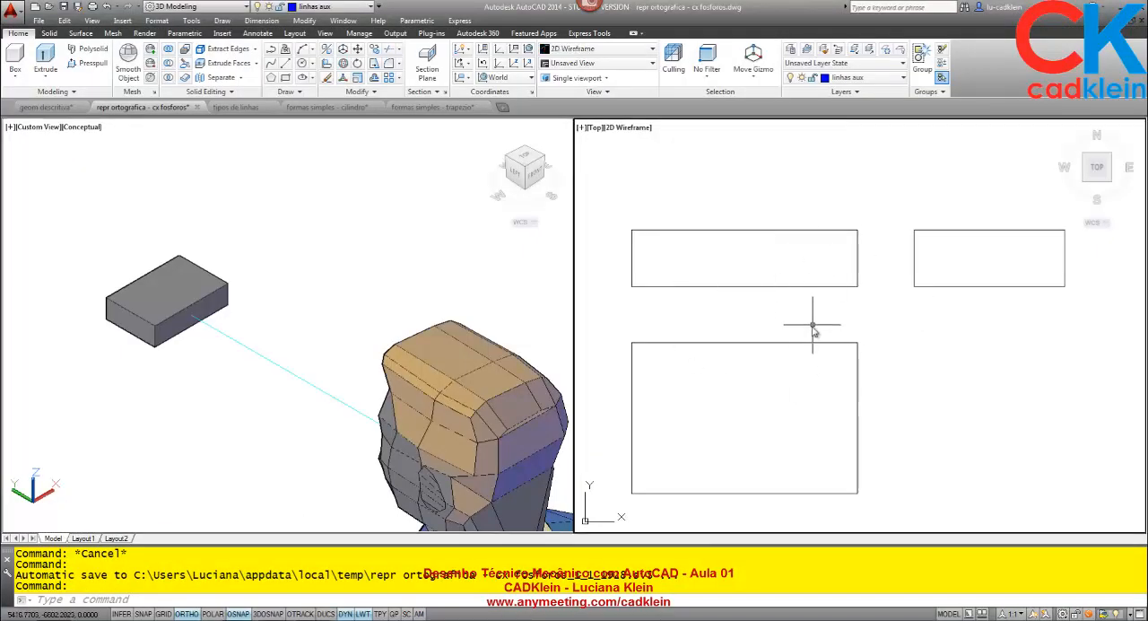
- Measure the matchbox's front view rectangle from its lower-left corner to its upper-right corner
scroll(802, 328, down, 2)
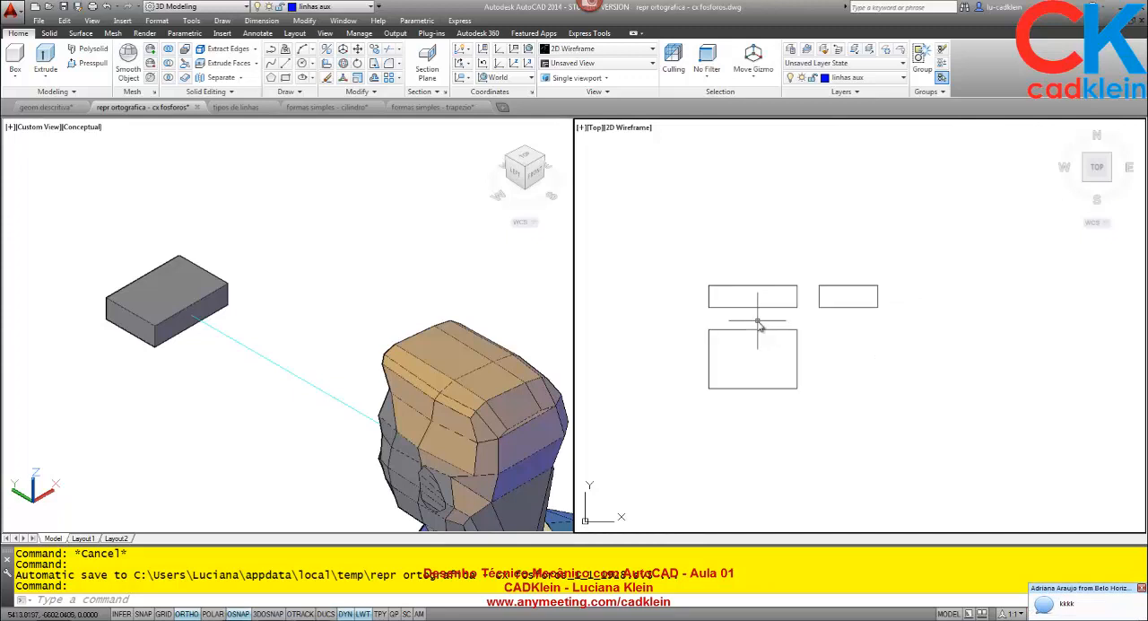
middle_drag(817, 354, 731, 313)
text(DI)
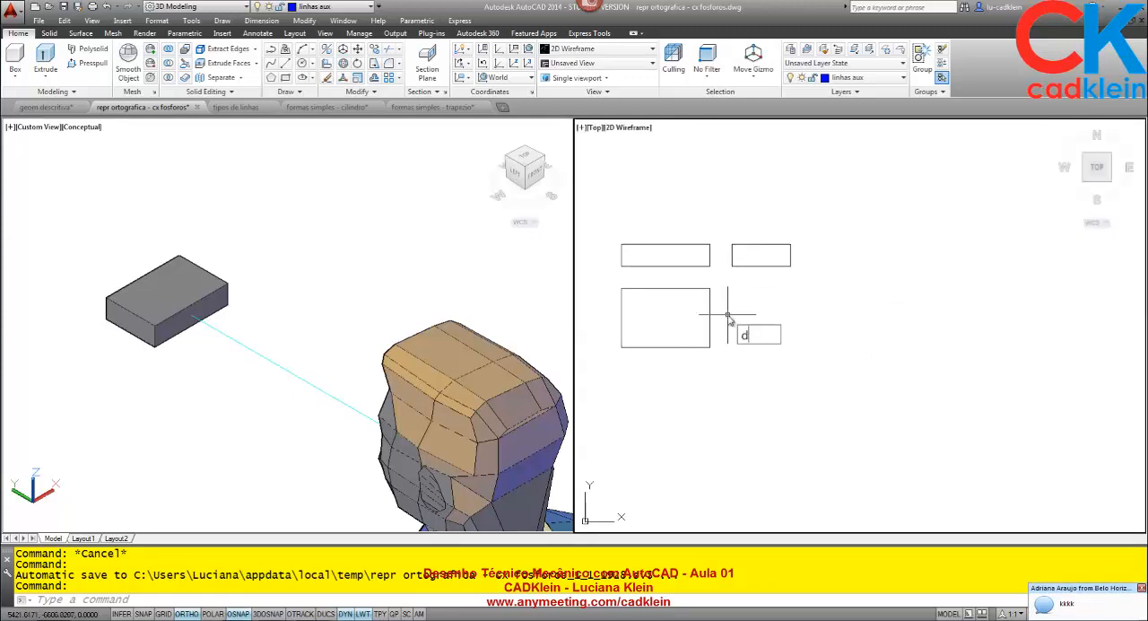
key(Return)
click(620, 266)
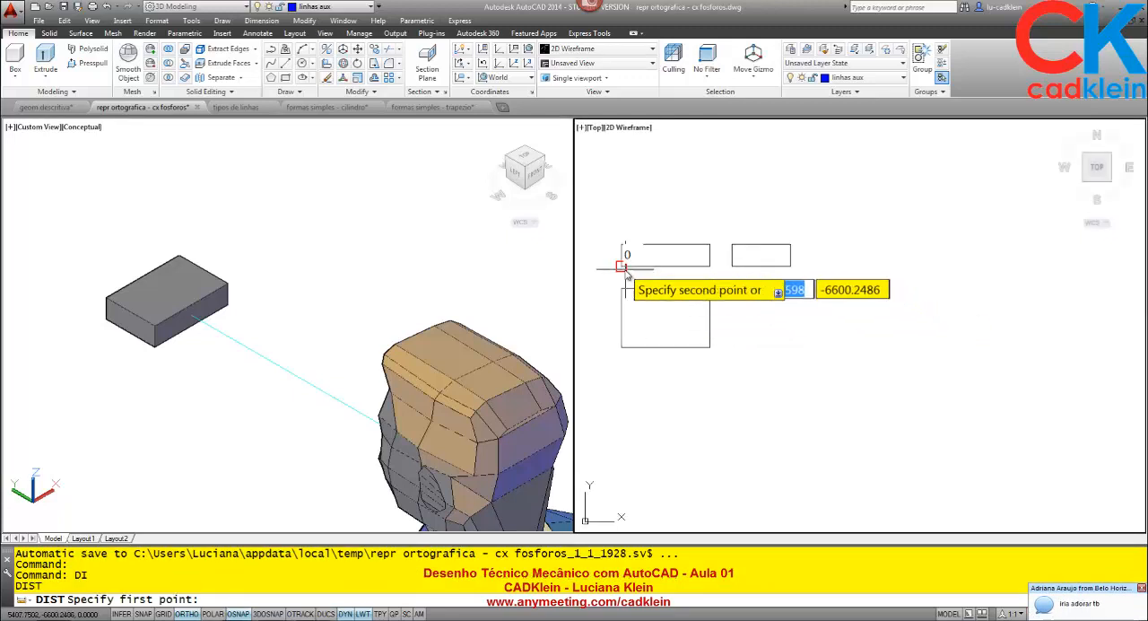
click(710, 244)
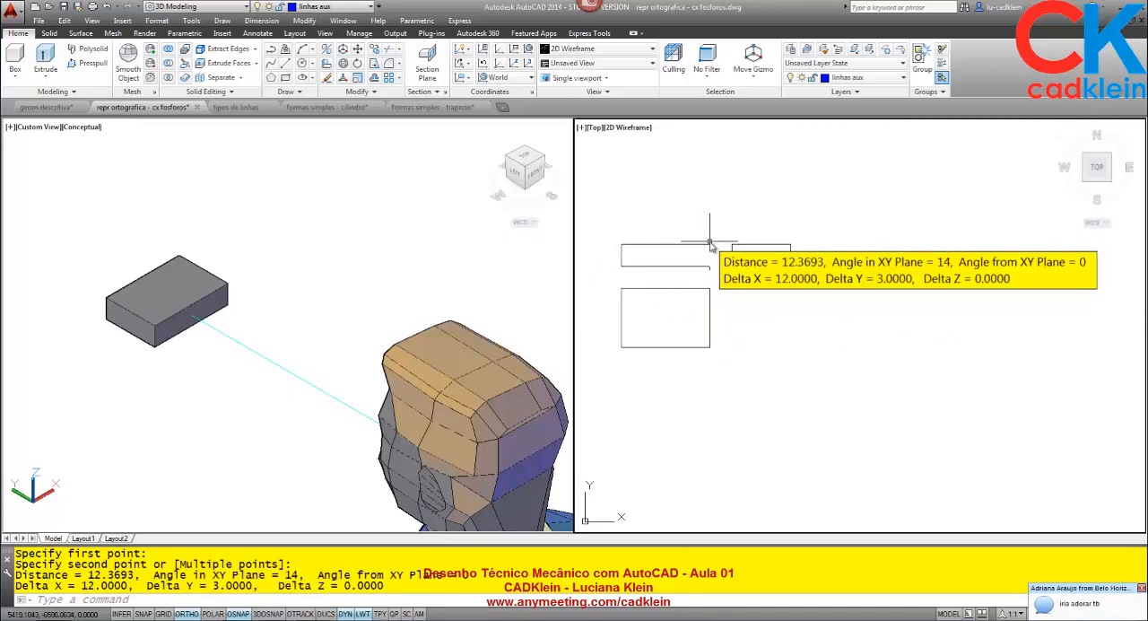
- Draw a 12 by 3 rectangle in the empty area below the existing three views
text(re)
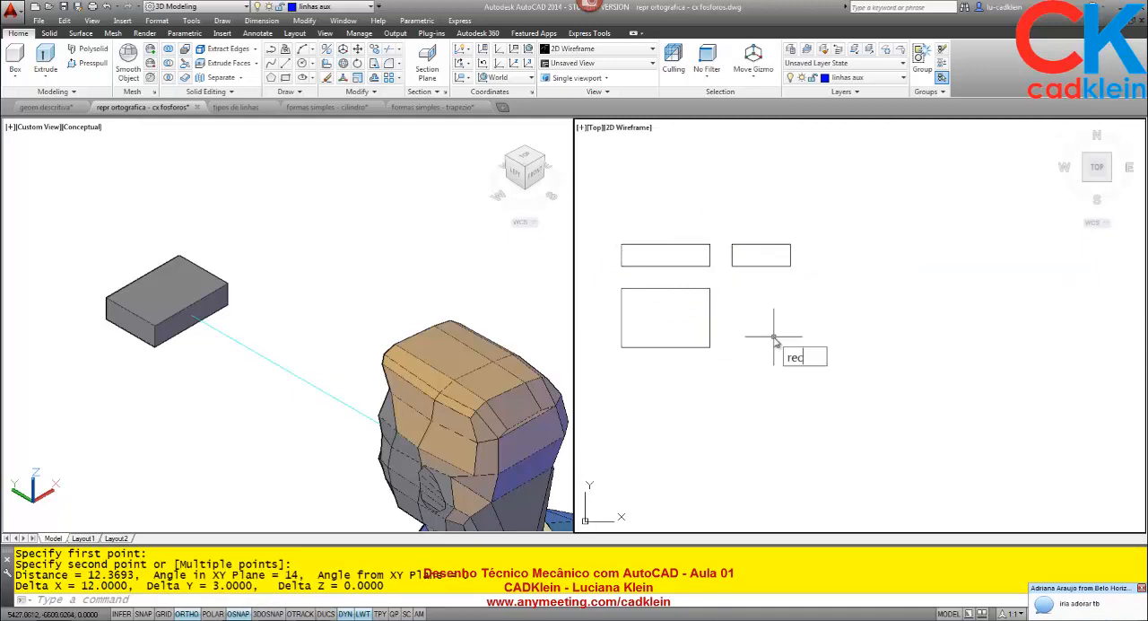
text(c)
key(Return)
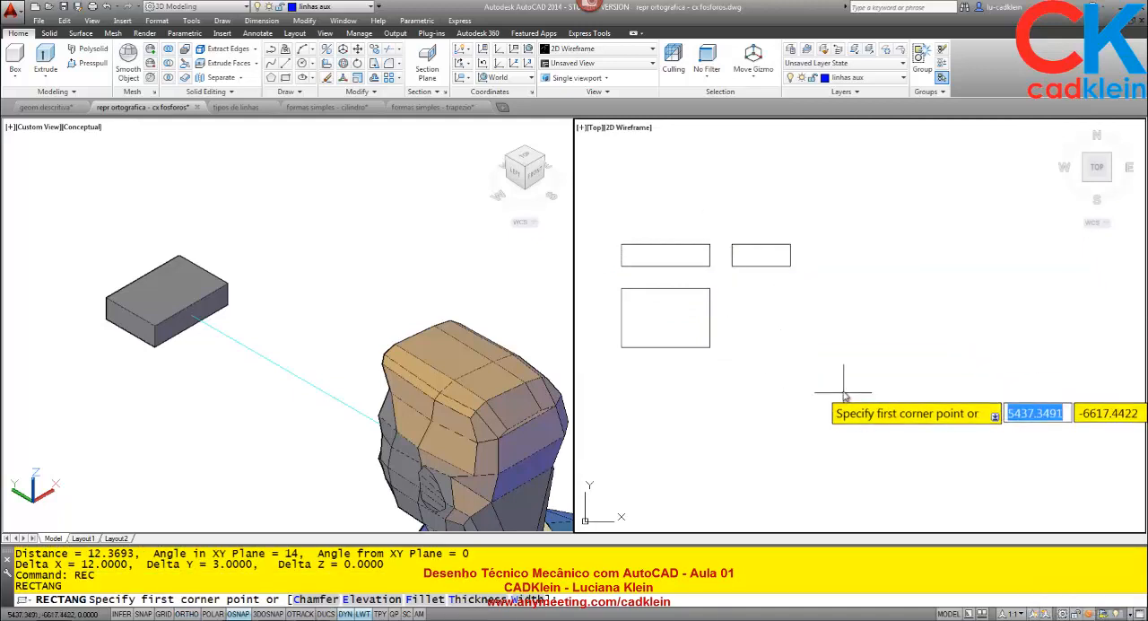
click(625, 429)
text(@)
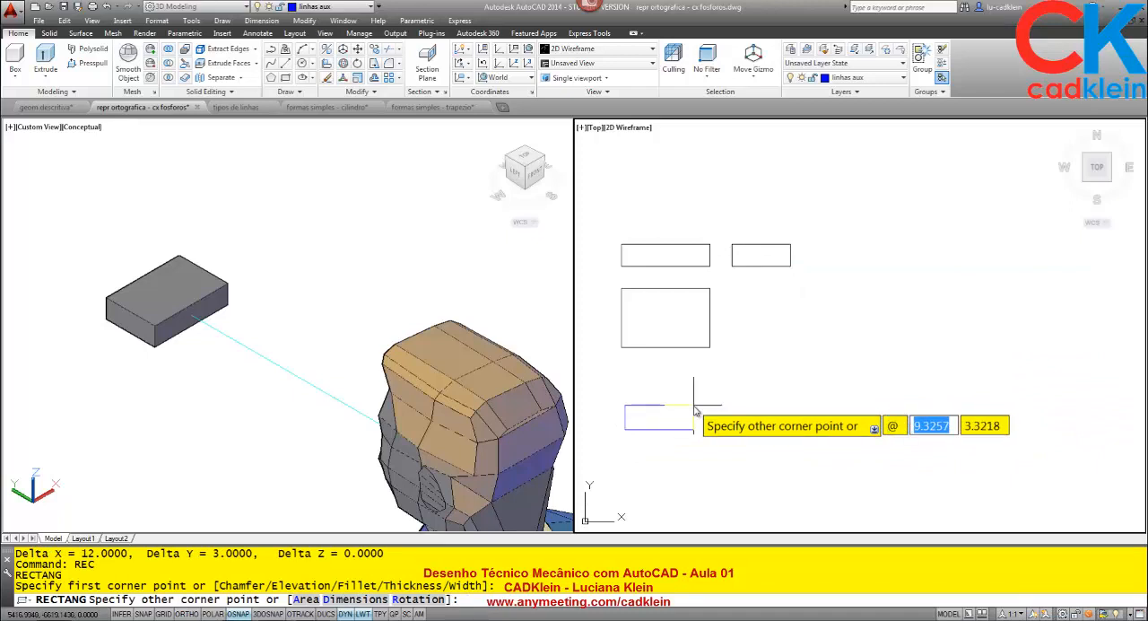
text(12,3)
key(Return)
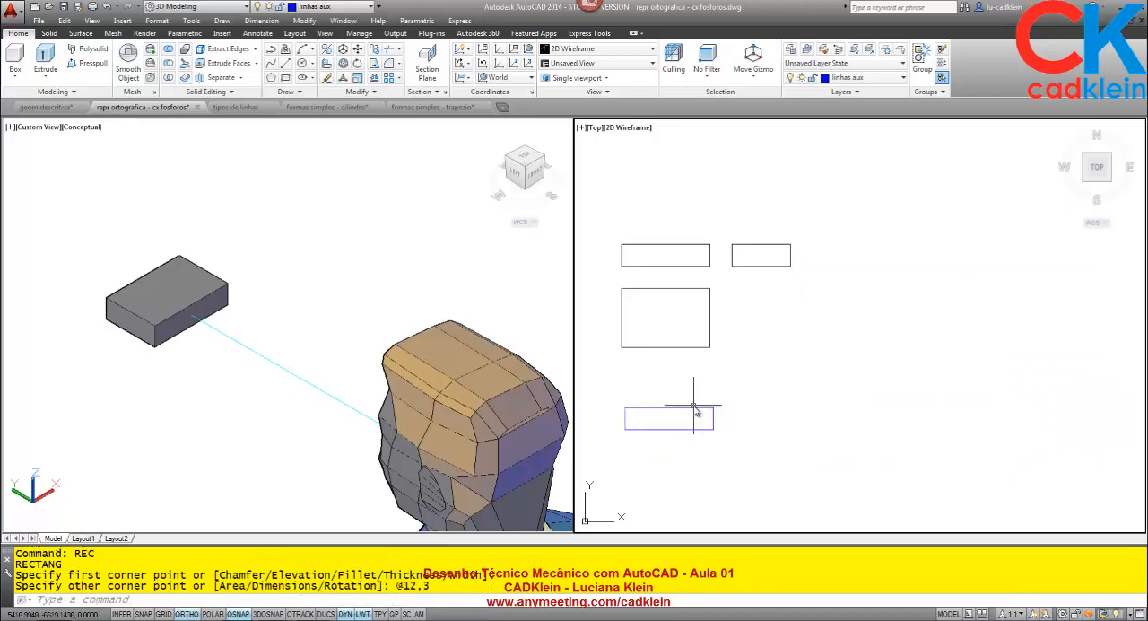
- Make layer 0 current and move the new rectangle to layer 0
click(848, 77)
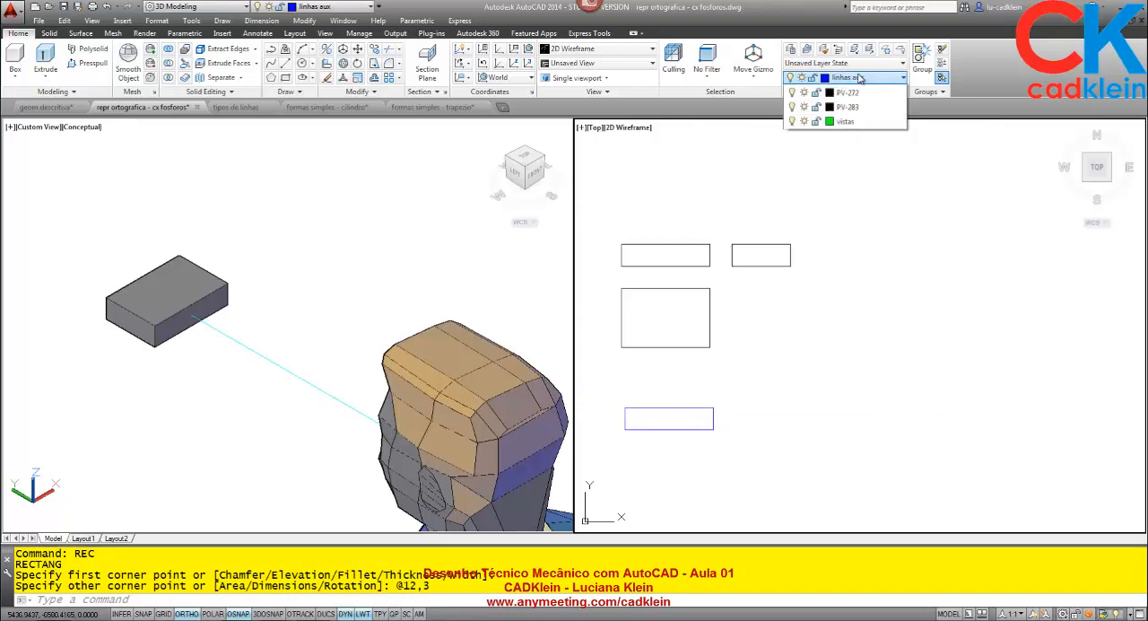
click(851, 93)
click(729, 449)
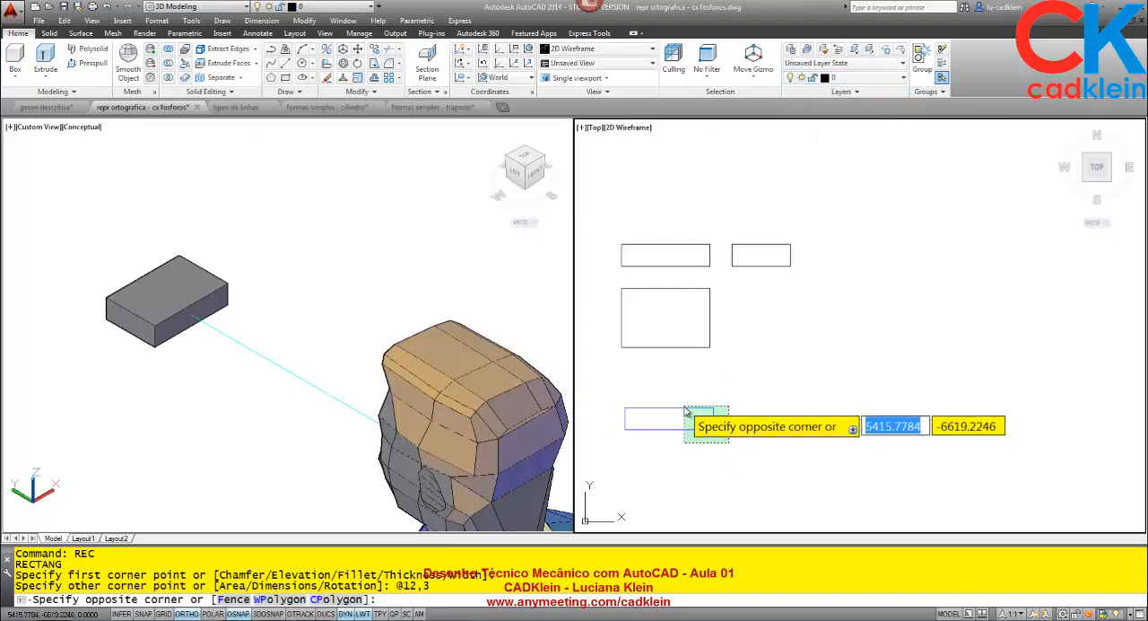
click(686, 407)
click(847, 77)
click(847, 93)
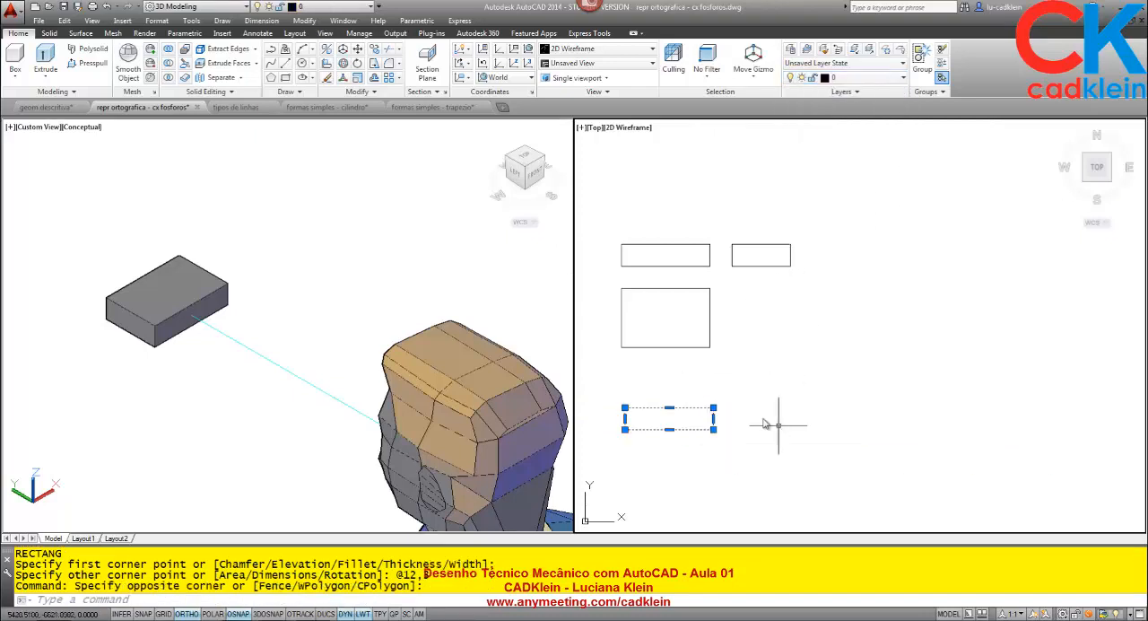
key(Escape)
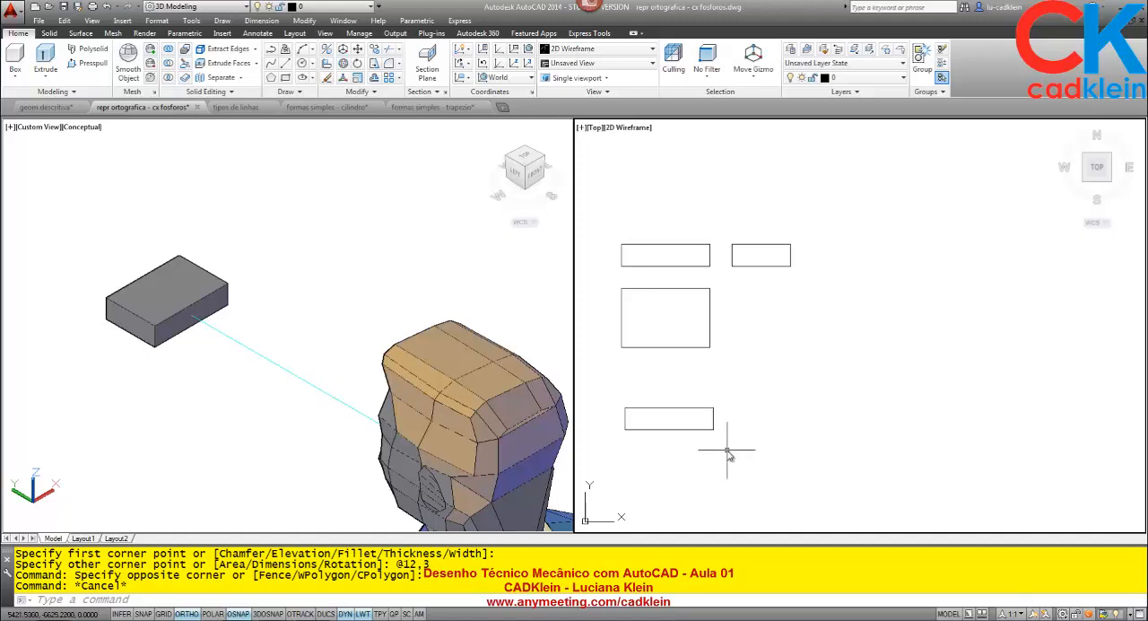
- Measure the gap between the existing front view and side view
text(di)
key(Return)
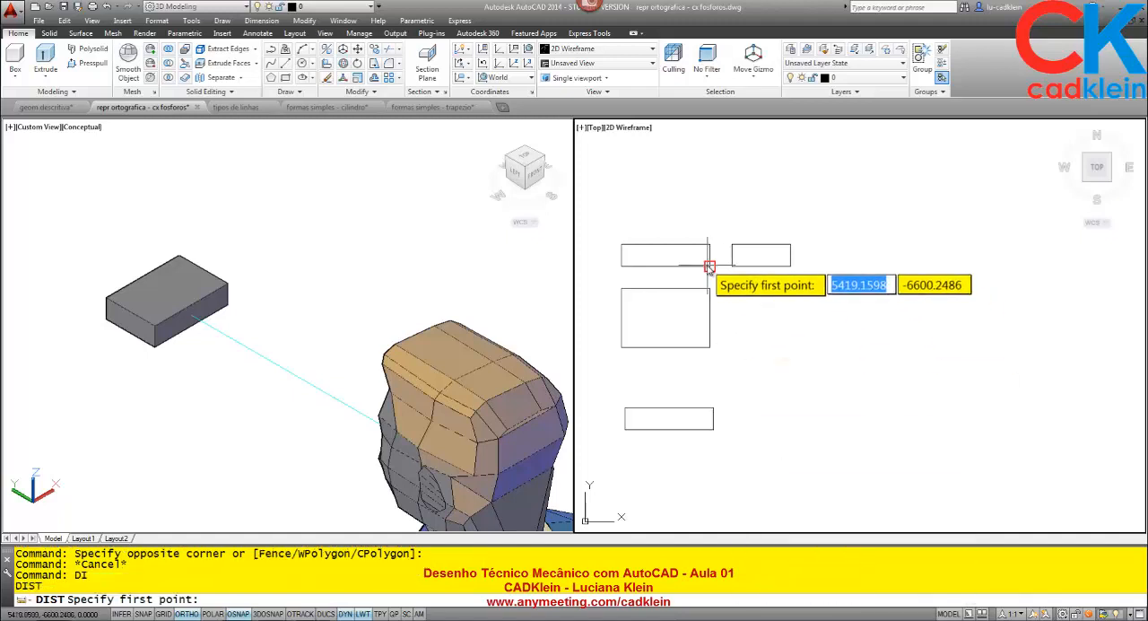
click(709, 266)
click(732, 268)
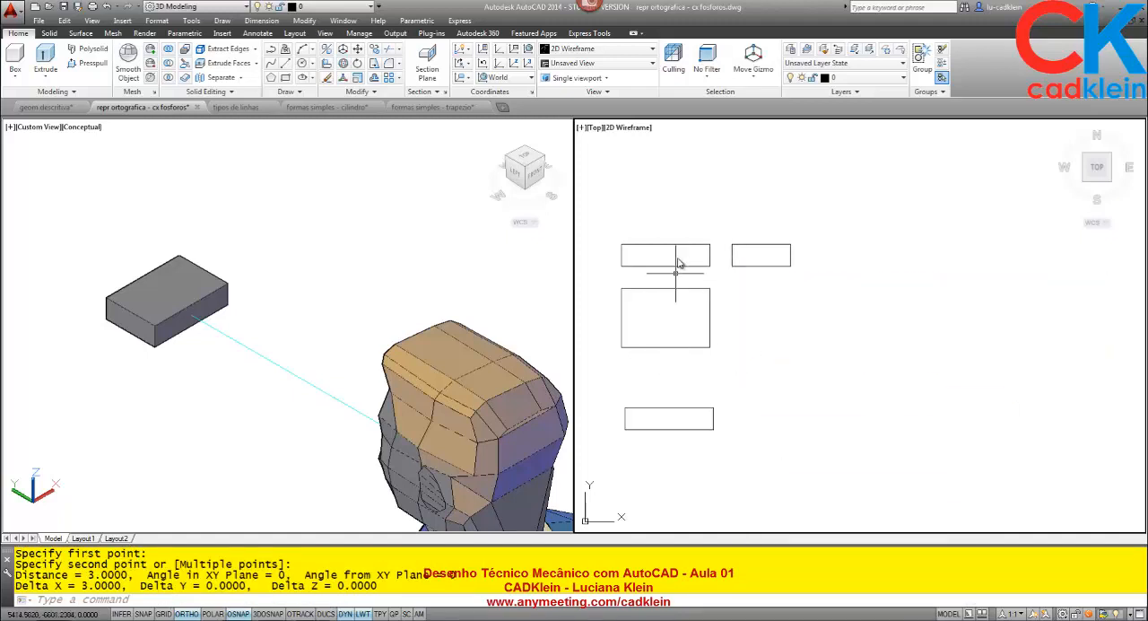
- Explode the new 12 by 3 rectangle into separate lines
text(x)
key(Return)
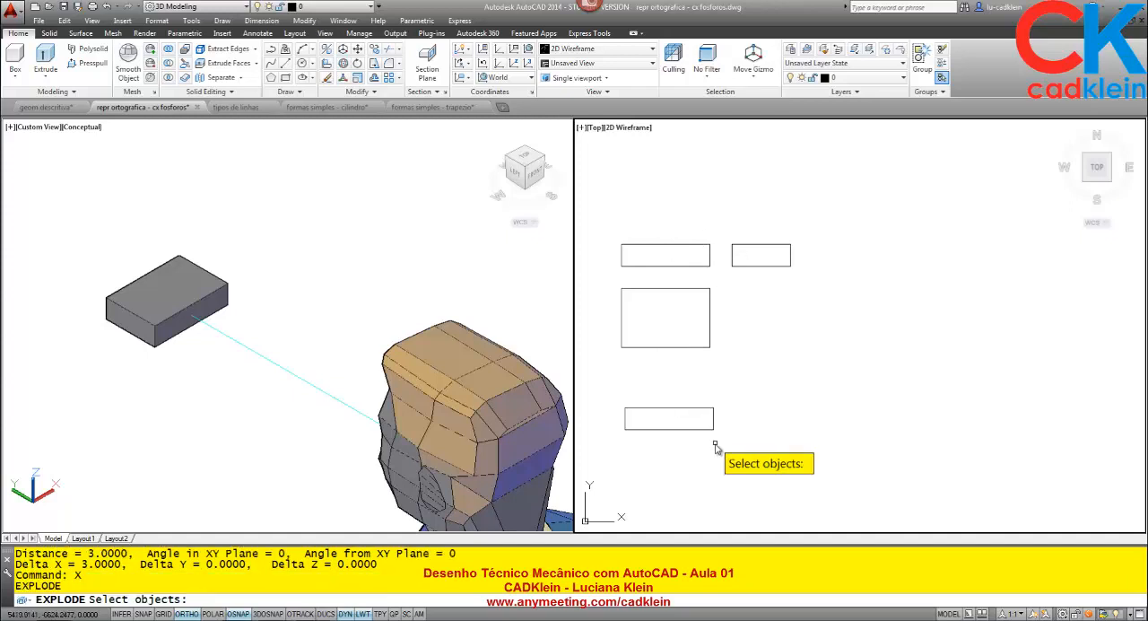
click(728, 455)
click(672, 405)
scroll(659, 423, up, 4)
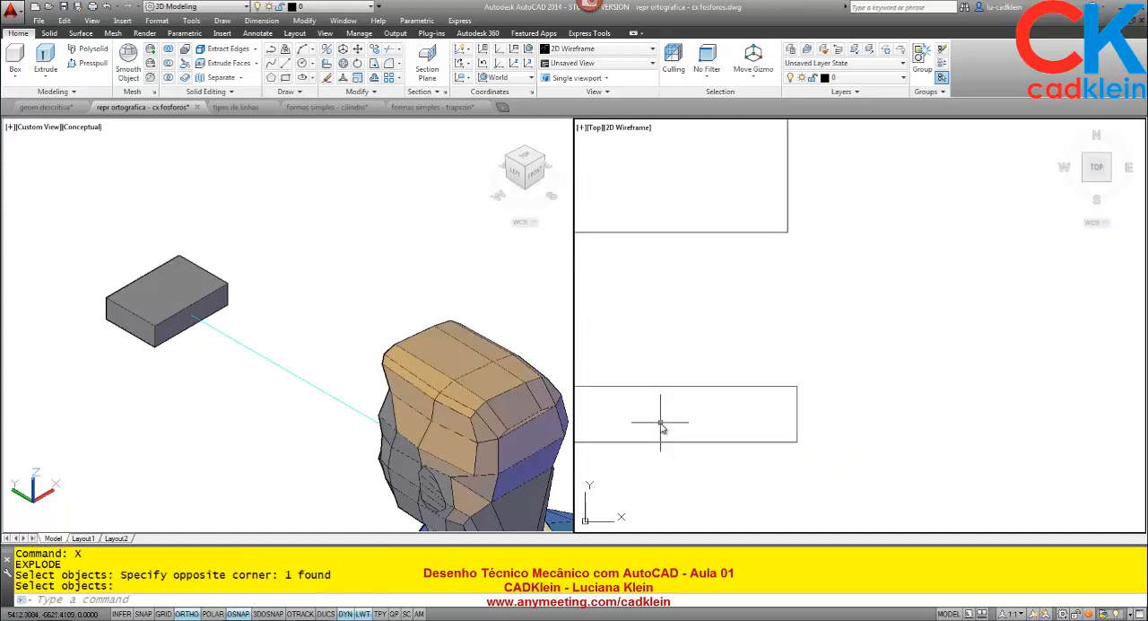
scroll(668, 419, down, 2)
mouse_move(673, 419)
middle_down()
mouse_move(745, 321)
mouse_move(726, 258)
mouse_move(701, 251)
middle_up()
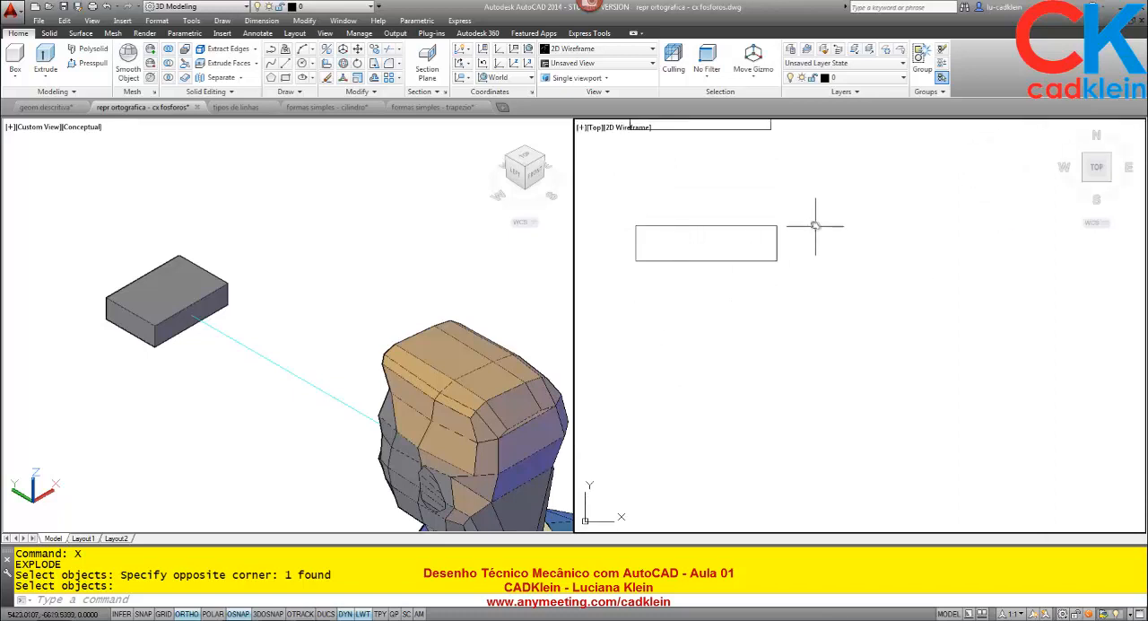
text(l)
key(Return)
click(776, 226)
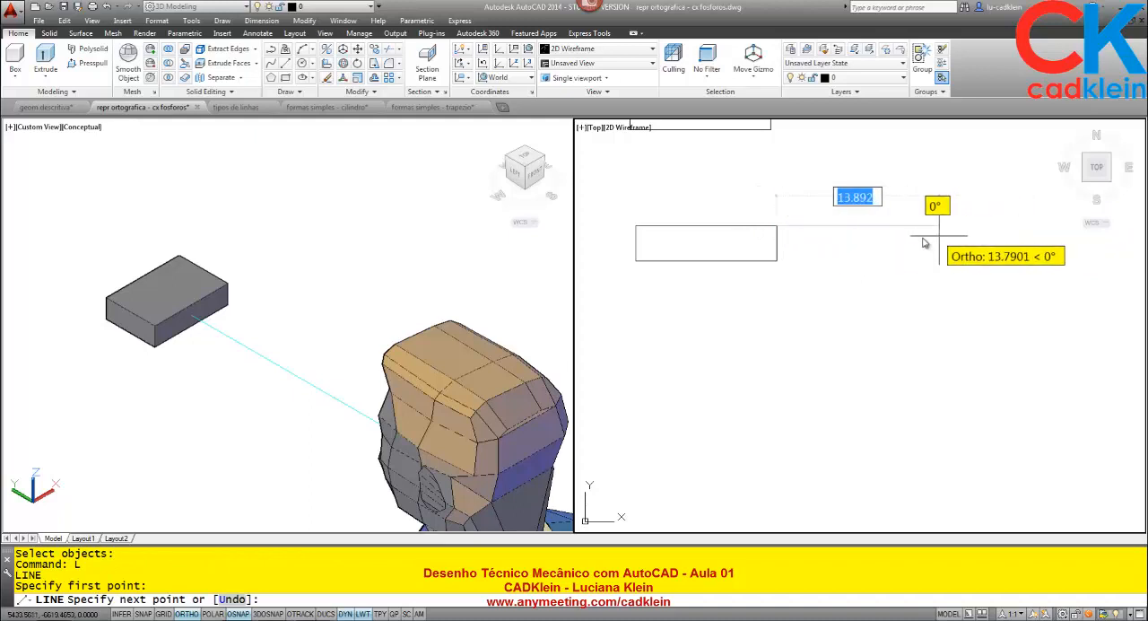
key(Escape)
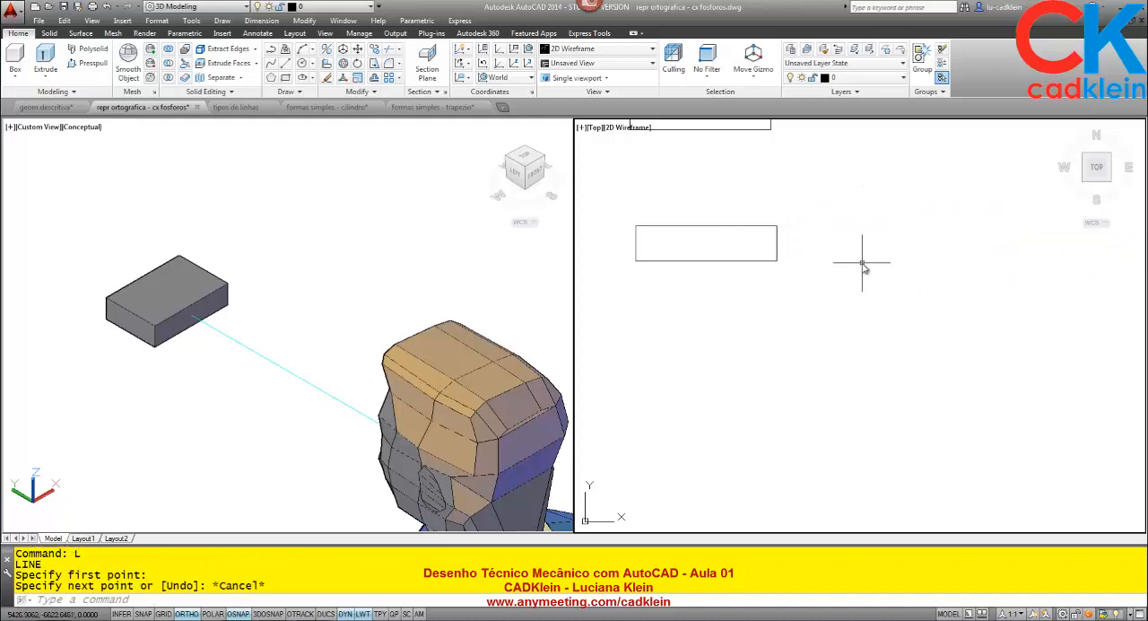
- Offset the exploded rectangle's right edge to the right and its bottom edge downward, both by 3
text(o)
key(Return)
text(3)
key(Return)
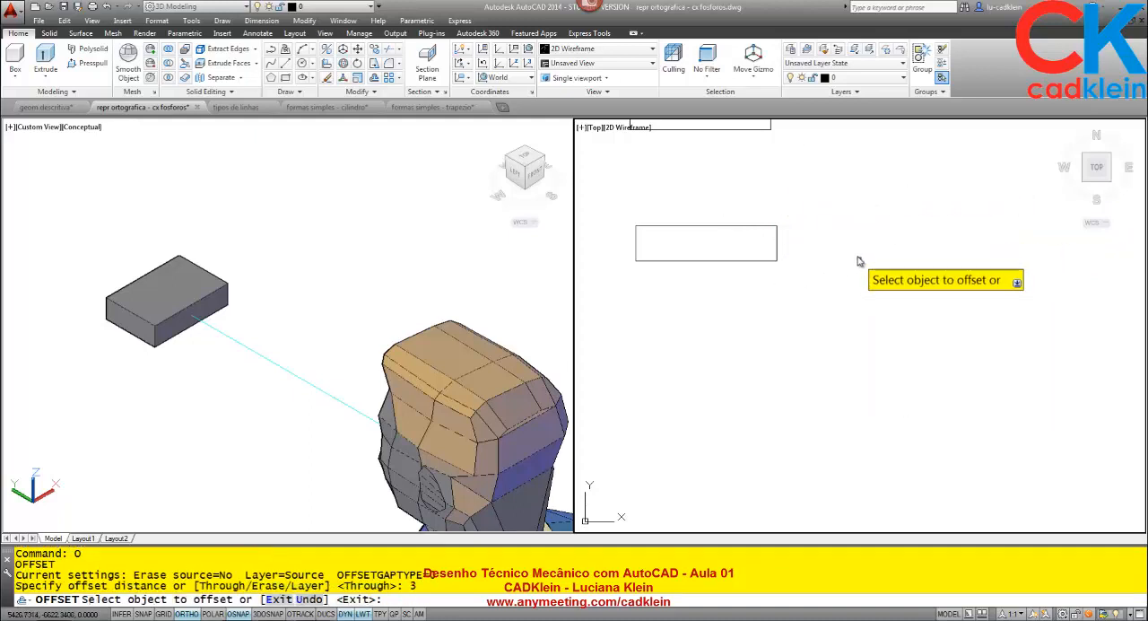
click(777, 248)
click(751, 266)
click(752, 294)
click(753, 340)
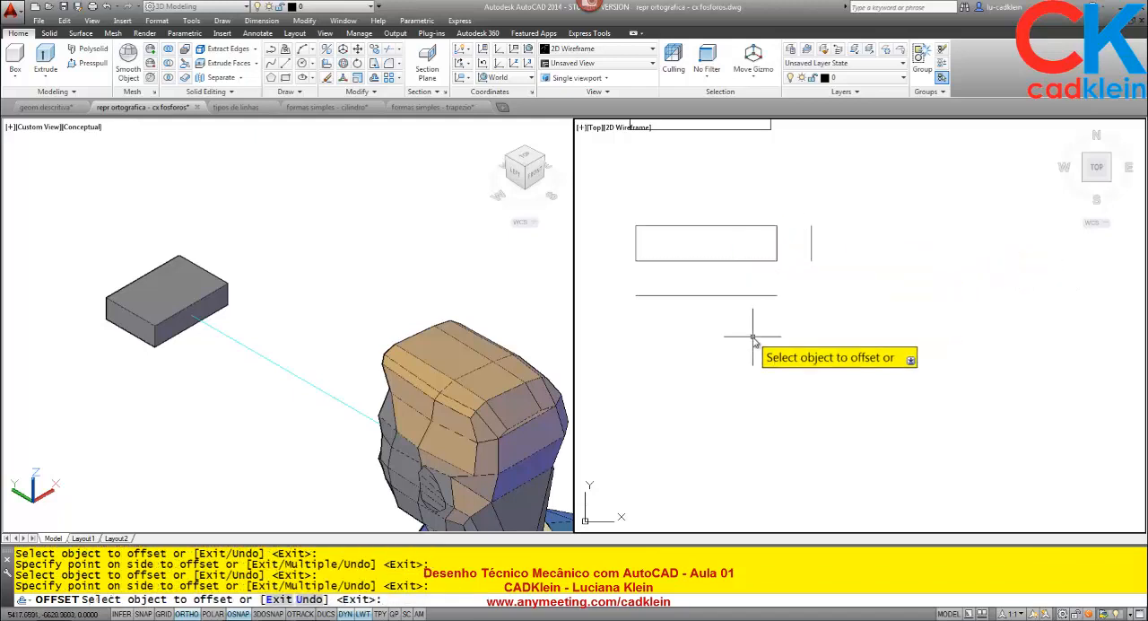
key(Return)
- Measure the height of the existing top view along its left edge
middle_drag(730, 207, 749, 346)
text(di)
key(Return)
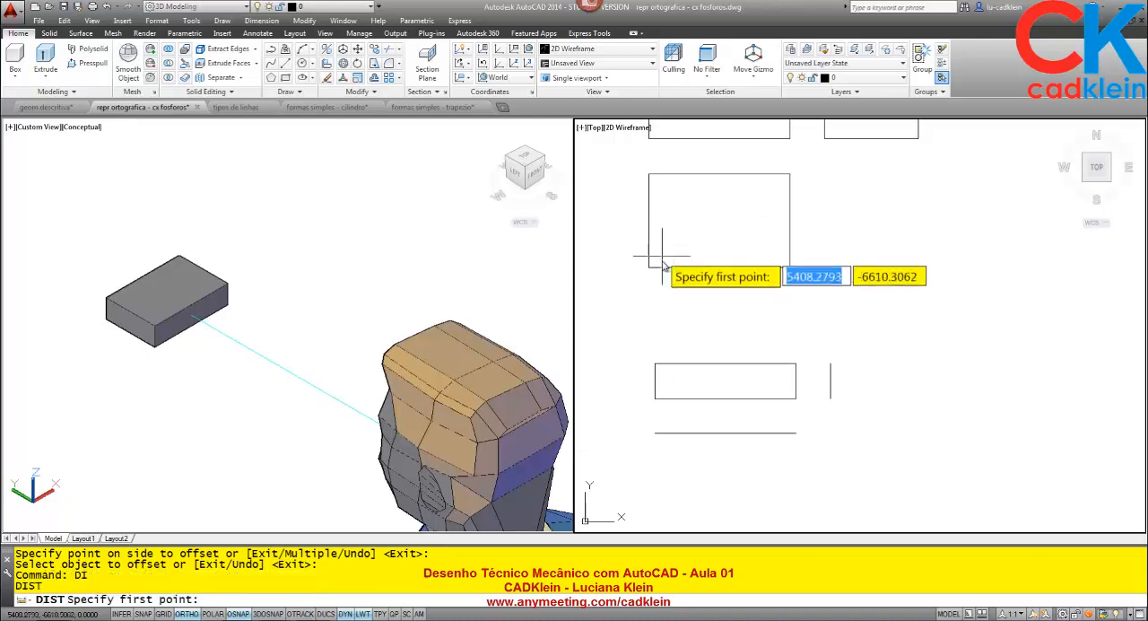
click(649, 266)
click(649, 174)
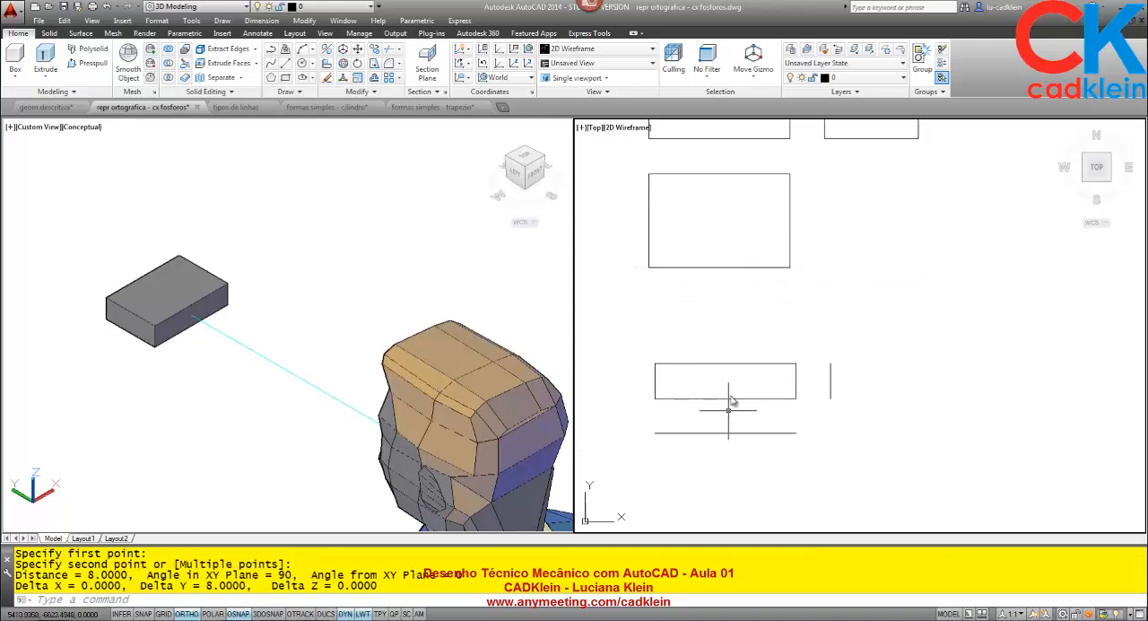
- Draw a vertical line 8 units long downward from the left end of the lower offset line
middle_drag(728, 376, 736, 281)
text(l)
key(Return)
click(652, 345)
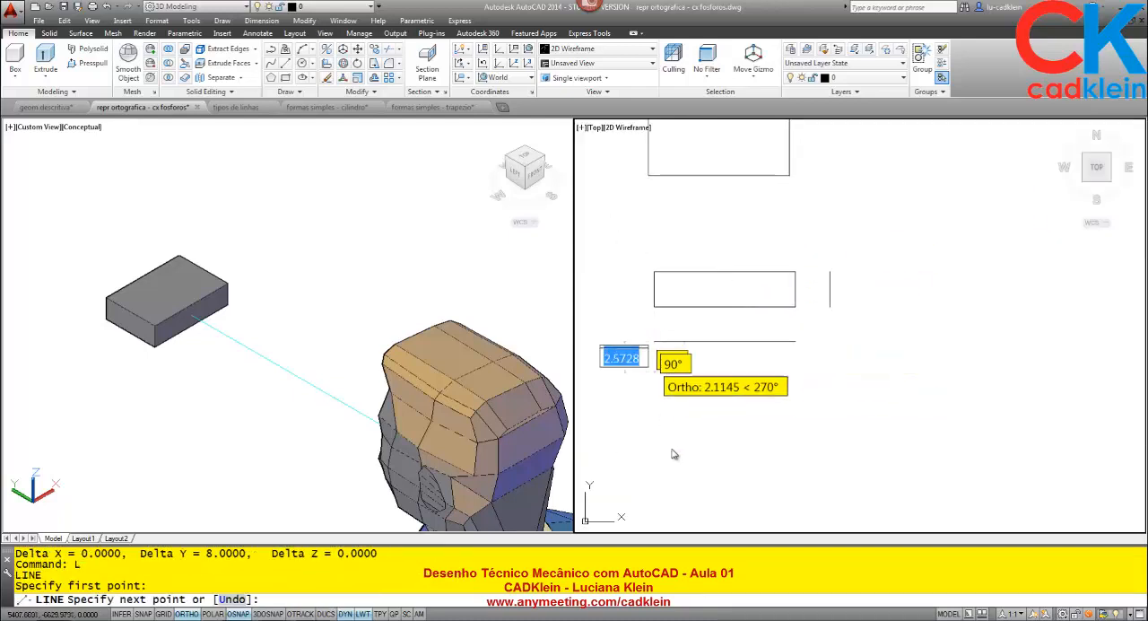
text(8)
key(Return)
key(Return)
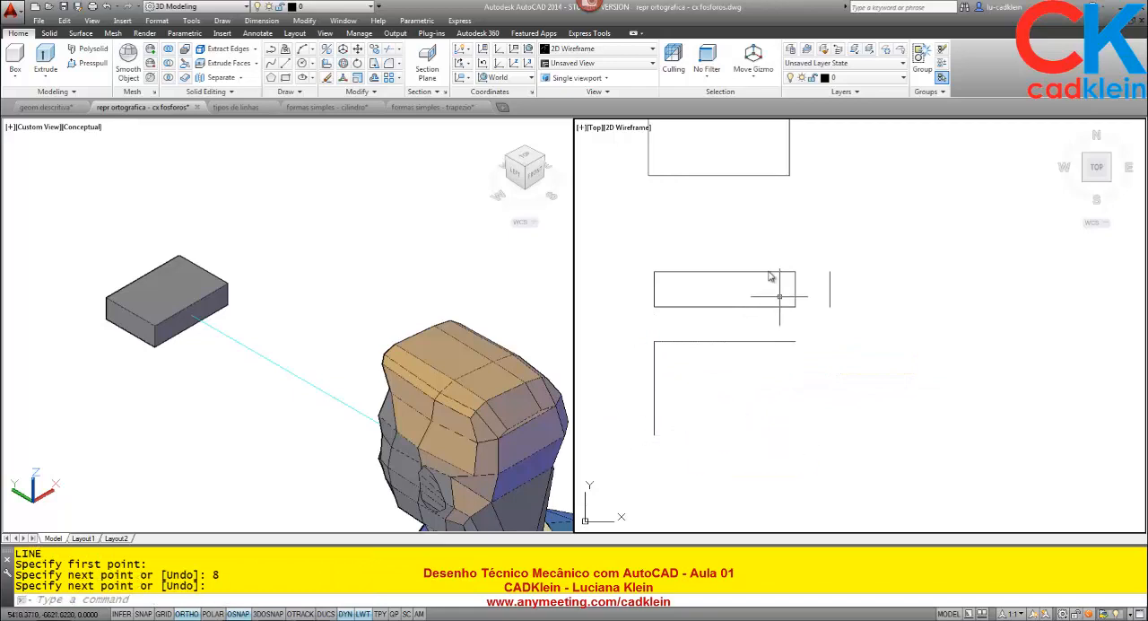
- Draw a horizontal line 8 units long to the right from the top end of the offset vertical line
middle_drag(756, 230, 732, 348)
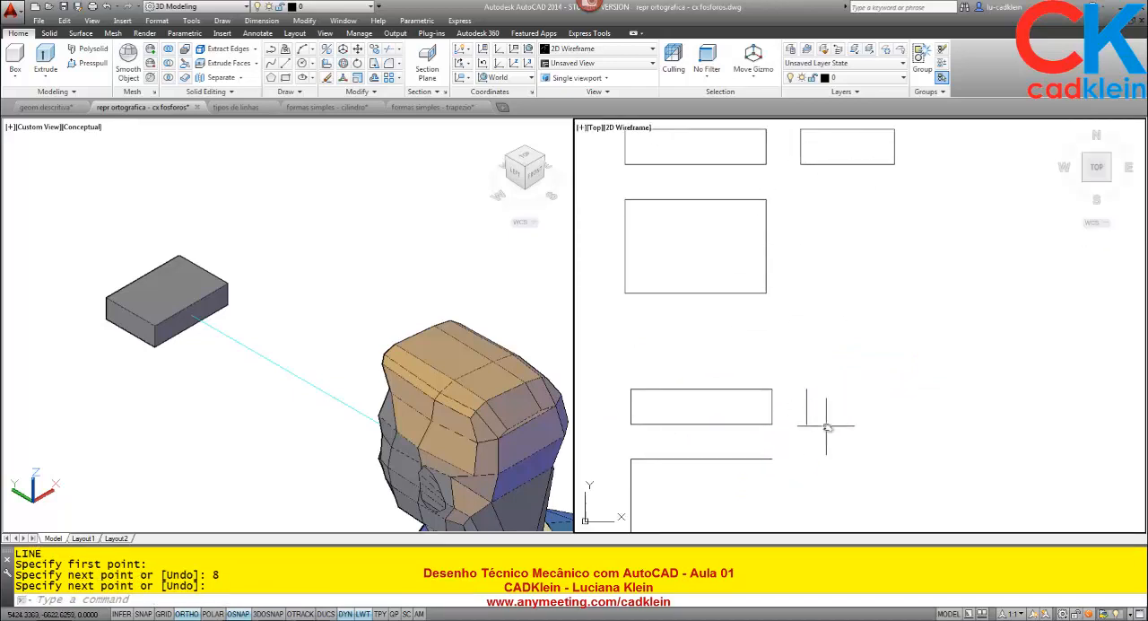
middle_drag(822, 410, 828, 318)
text(l)
key(Return)
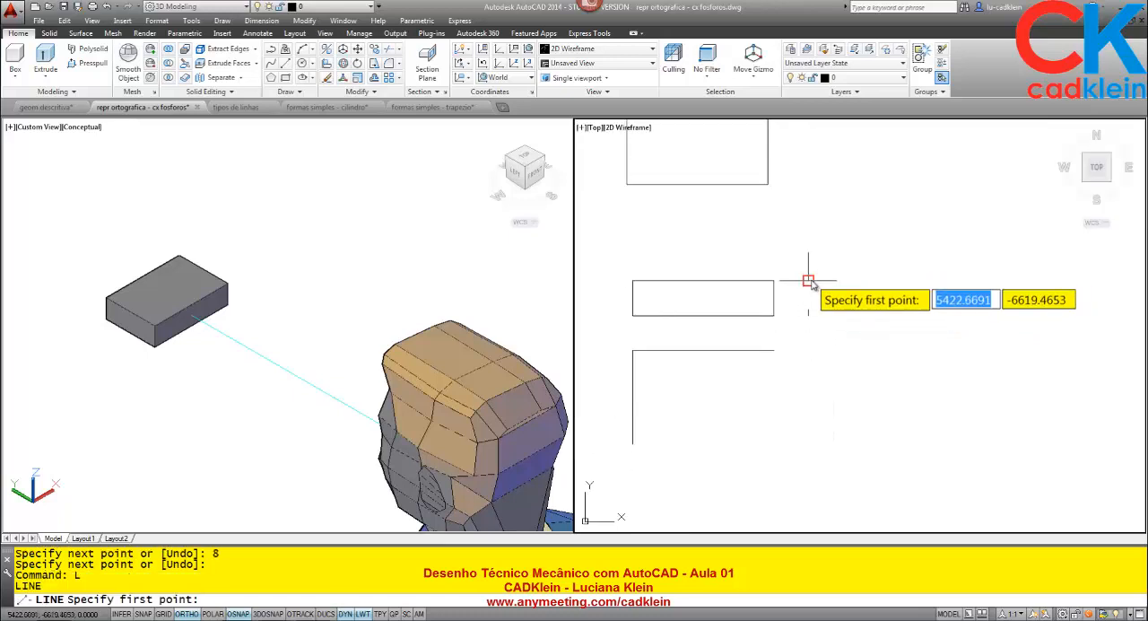
click(809, 282)
text(8)
key(Return)
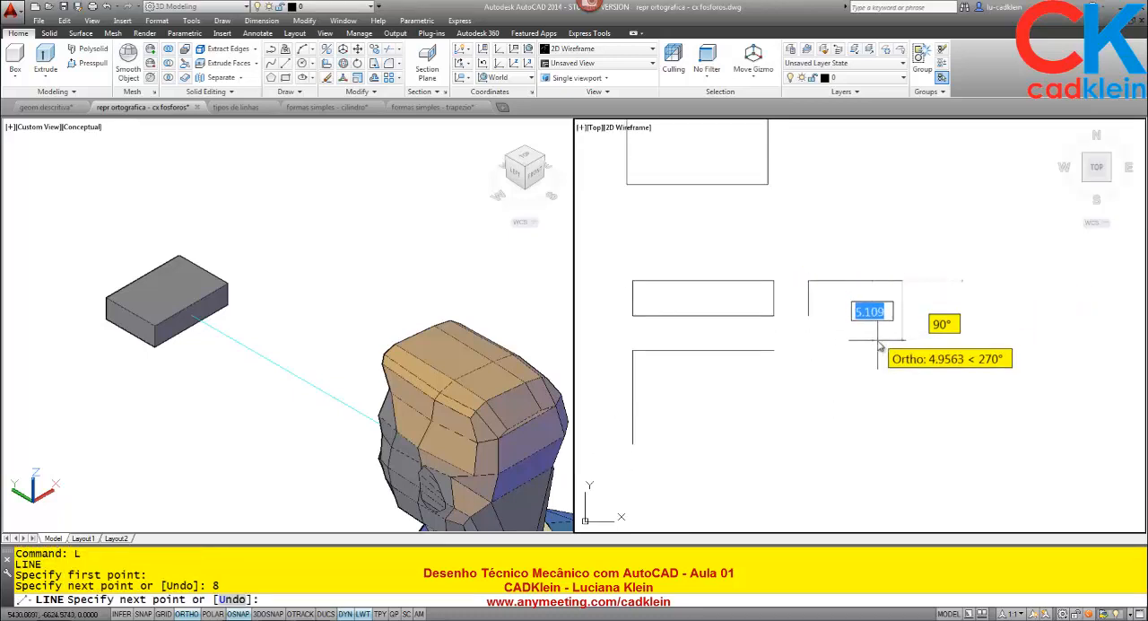
key(Return)
- Copy the side view's 8-unit top line down to the lower end of its vertical edge
text(co)
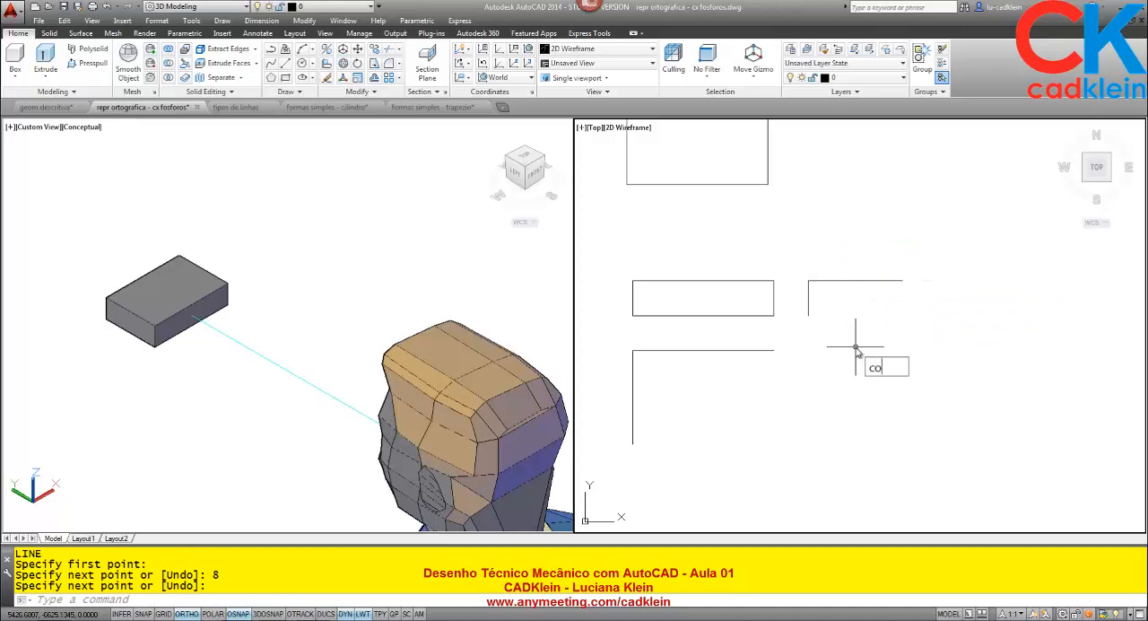
key(Return)
click(850, 282)
key(Return)
click(809, 281)
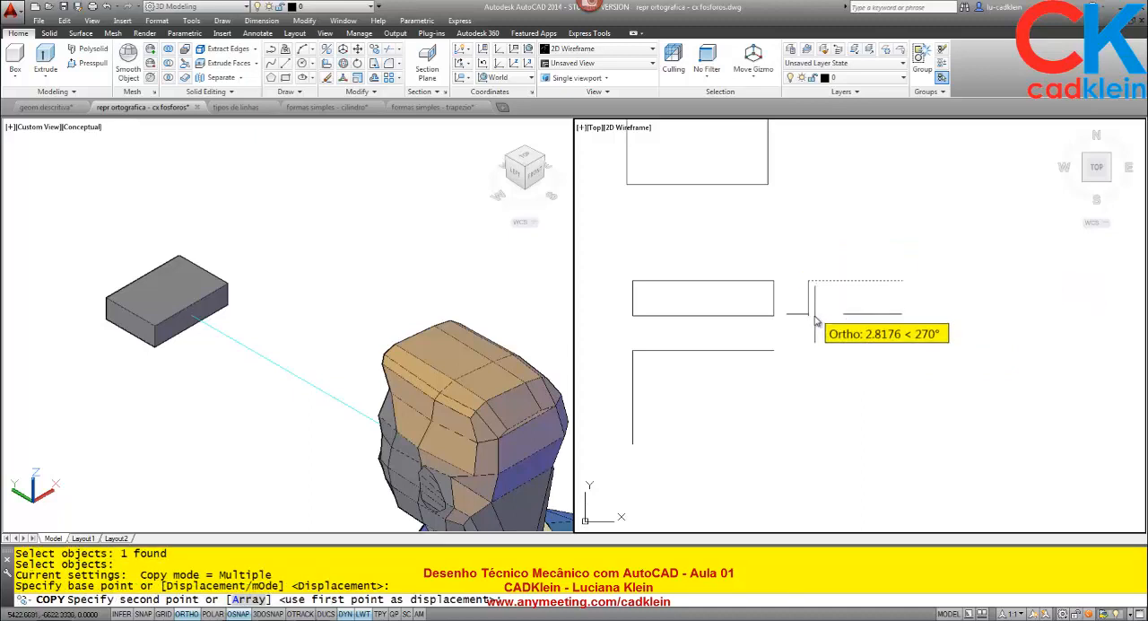
click(809, 315)
key(Return)
key(Return)
- Copy the side view's vertical edge from its upper end to the free end of the horizontal lines, closing the rectangle
click(818, 297)
click(795, 304)
key(Return)
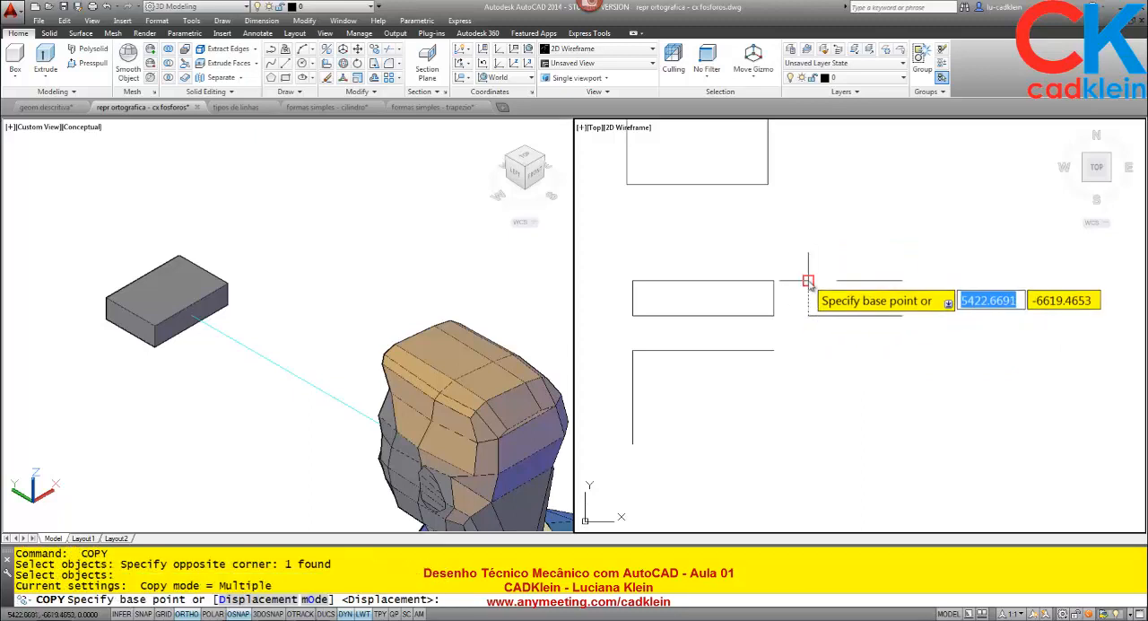
click(808, 281)
click(902, 281)
key(Return)
key(Return)
- Copy the top view's upper horizontal line 8 units down to the lower end of its vertical edge
click(748, 351)
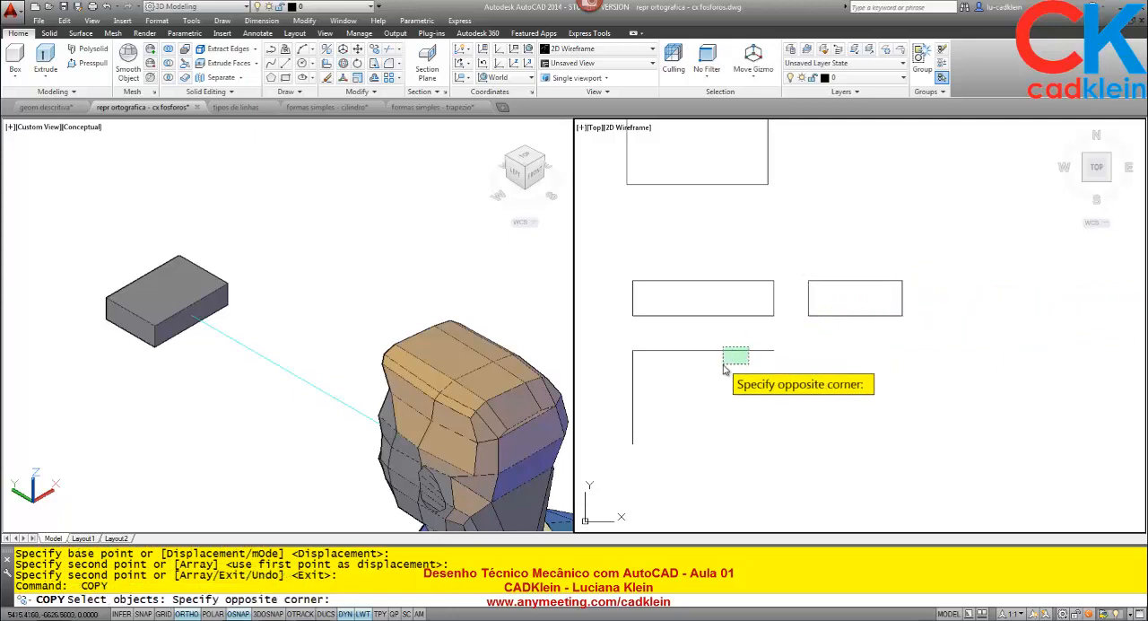
click(725, 374)
key(Return)
click(632, 350)
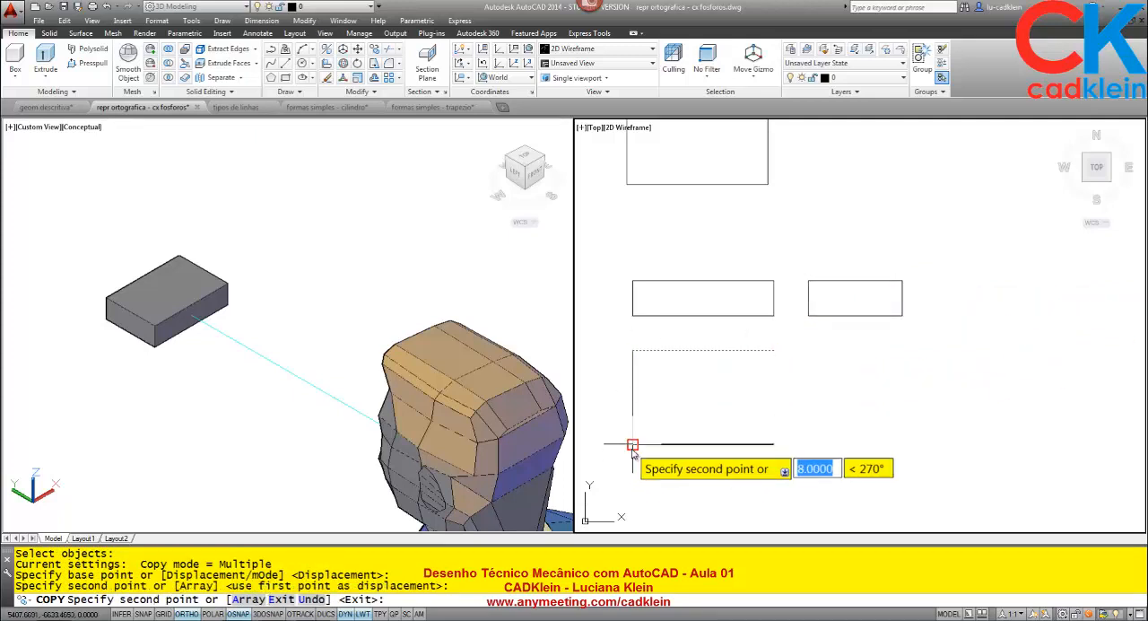
click(632, 443)
key(Return)
key(Return)
- Copy the top view's vertical edge 12 units across to the other end of its horizontal lines, closing the rectangle
click(633, 370)
key(Return)
click(632, 350)
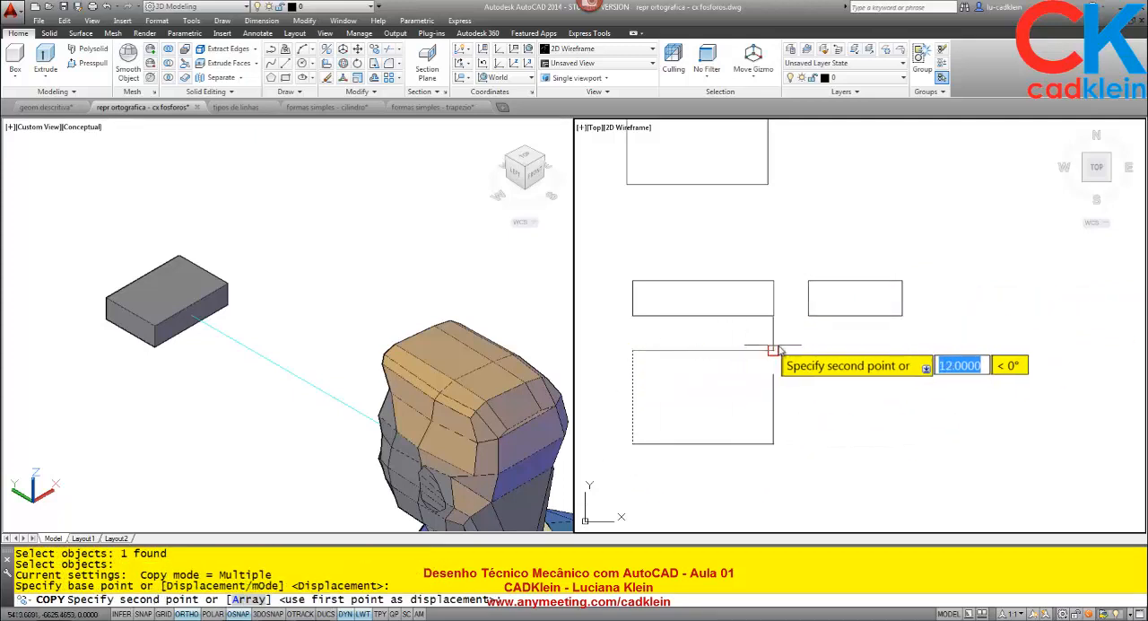
key(Return)
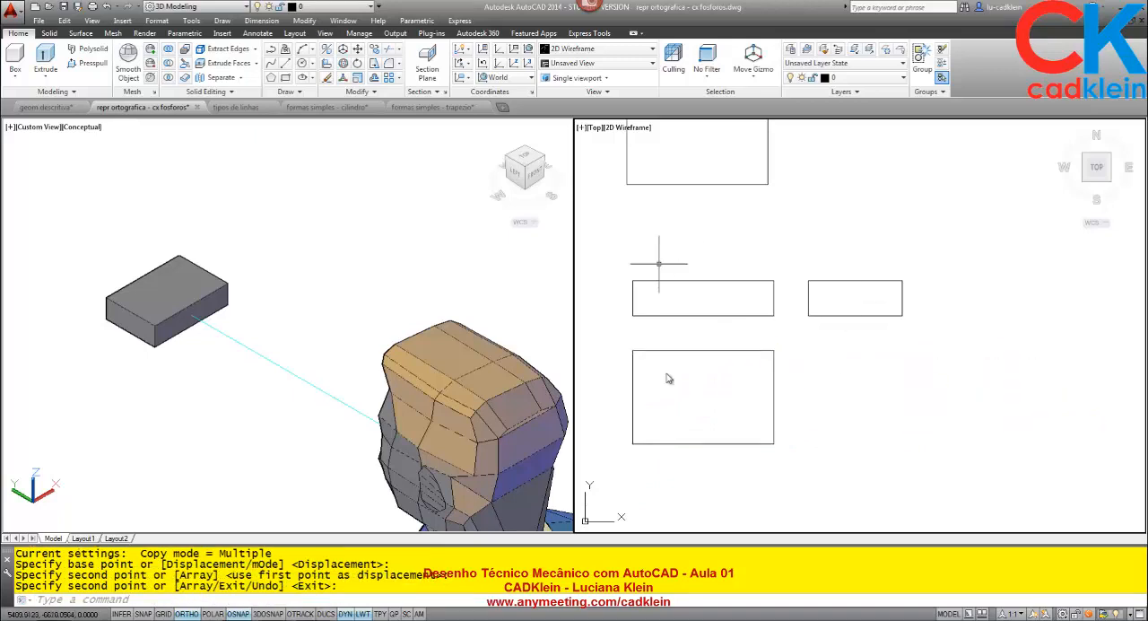
scroll(725, 410, up, 2)
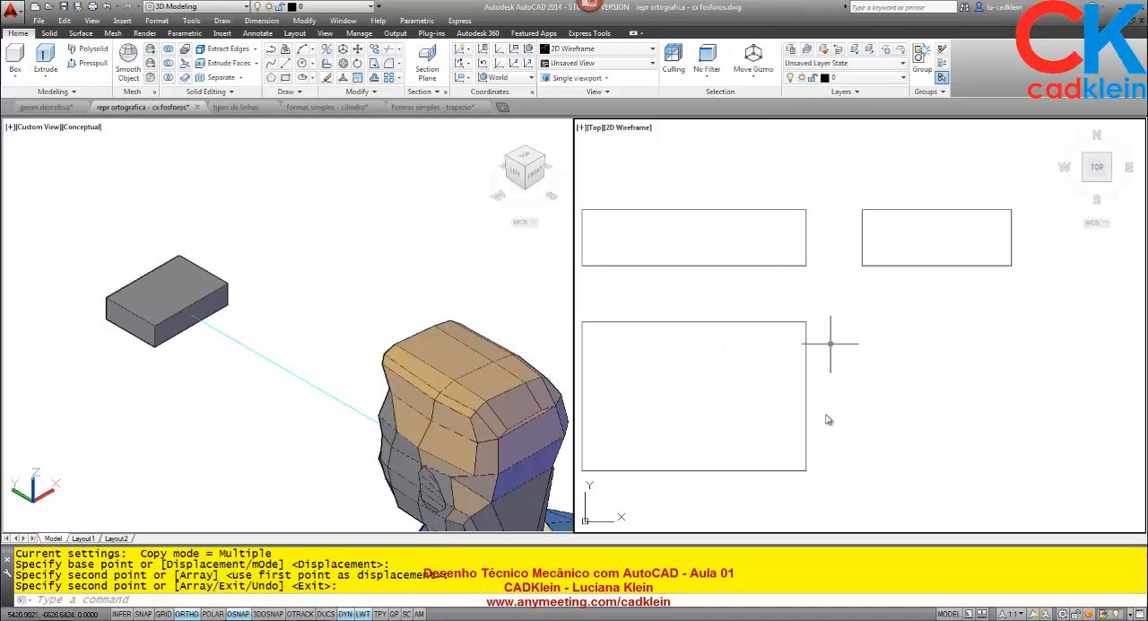
middle_drag(830, 368, 851, 364)
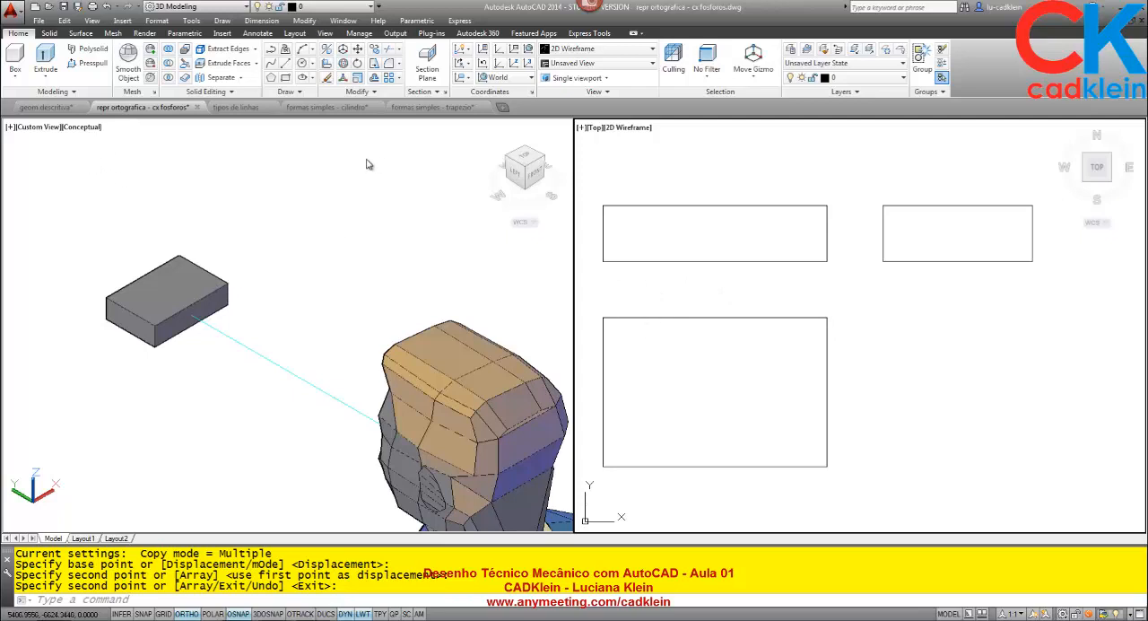
- Bring up the "formas simples - cilindro" drawing briefly and switch to the "formas simples - trapezio" drawing
click(346, 111)
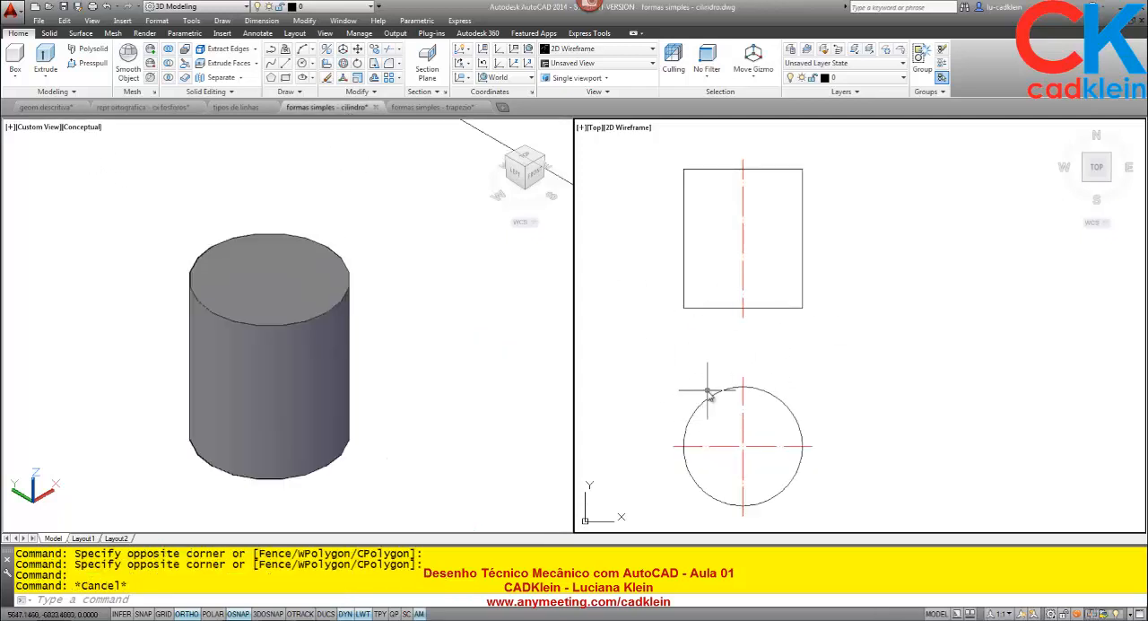
click(430, 108)
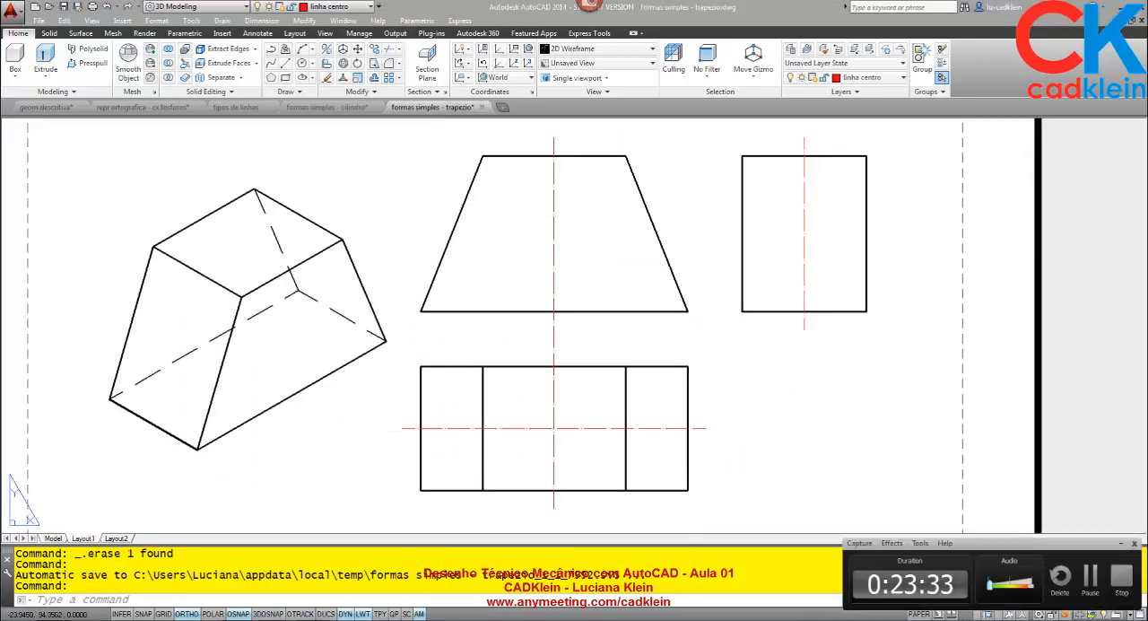
- Switch to the AnyMeeting conference page in the browser to check the chat, and return to AutoCAD
click(1124, 583)
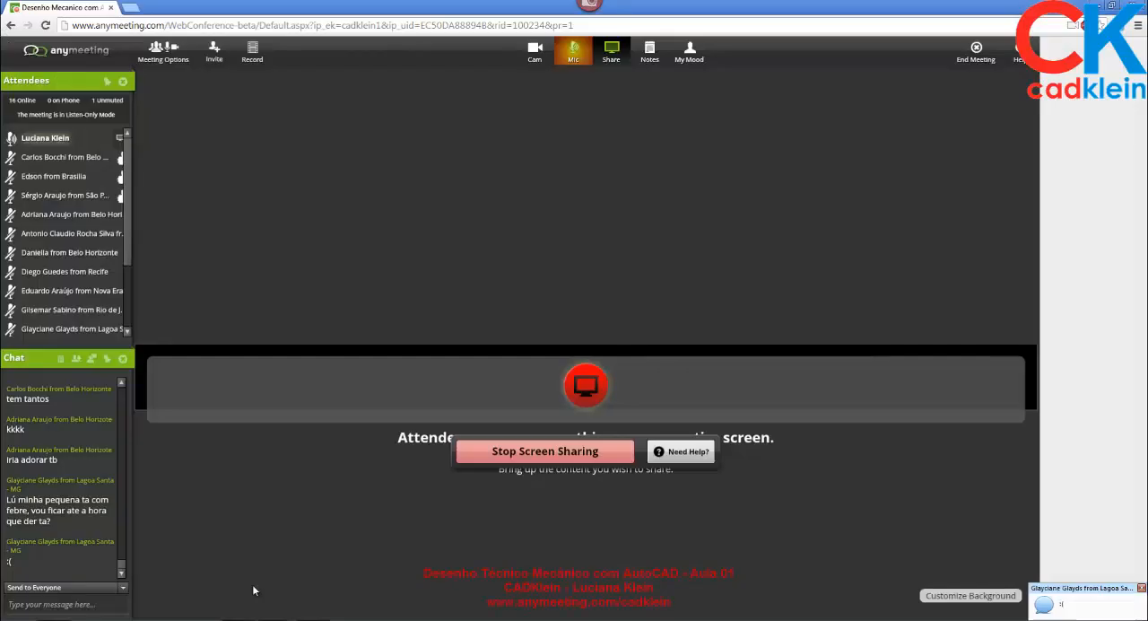
click(252, 584)
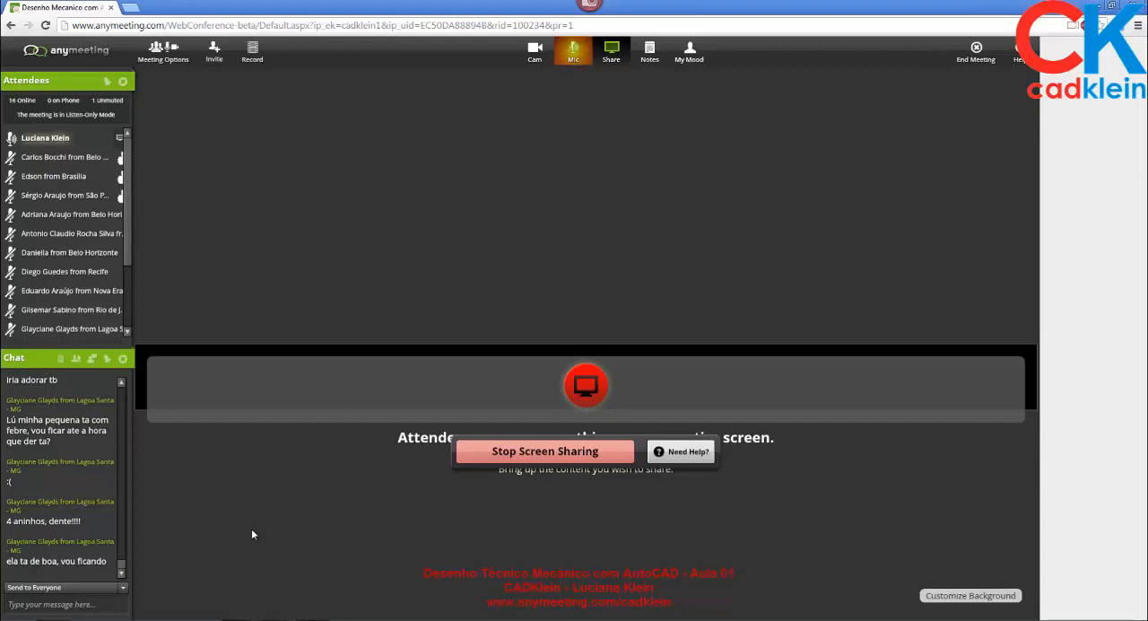
click(273, 619)
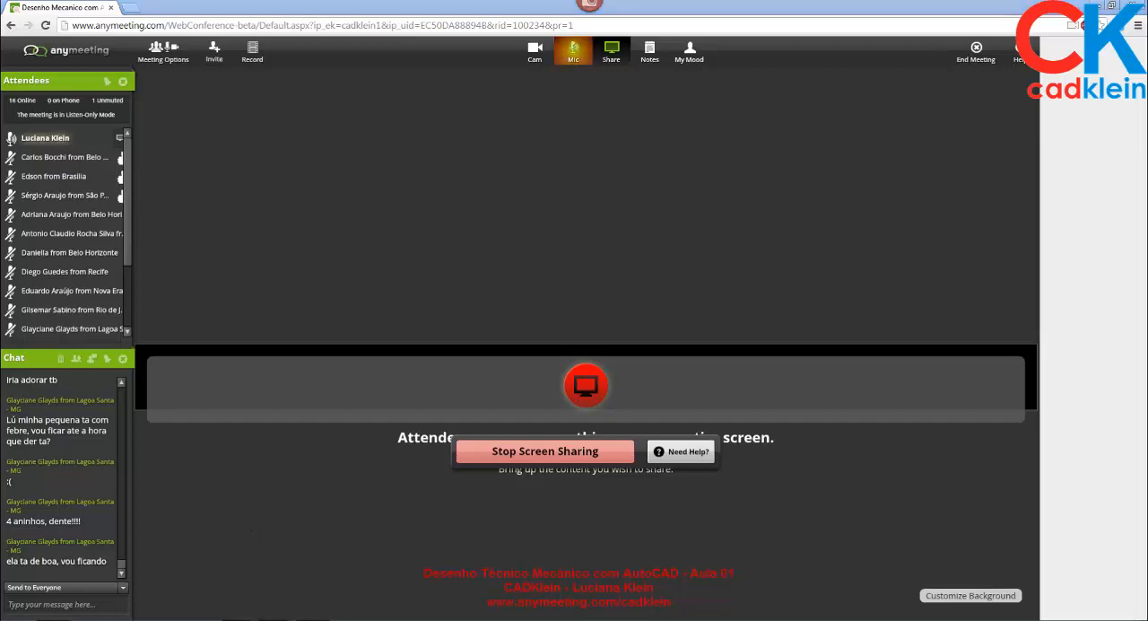
click(280, 605)
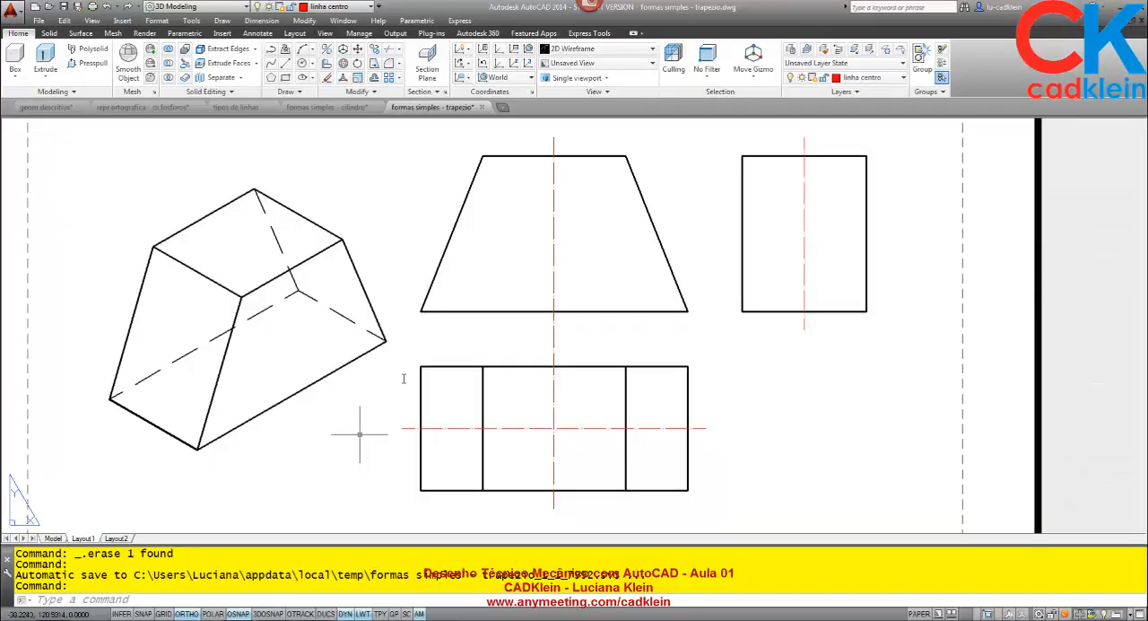
- Switch the trapezoid drawing to model space and show the solid in the home view with parallel projection
click(53, 538)
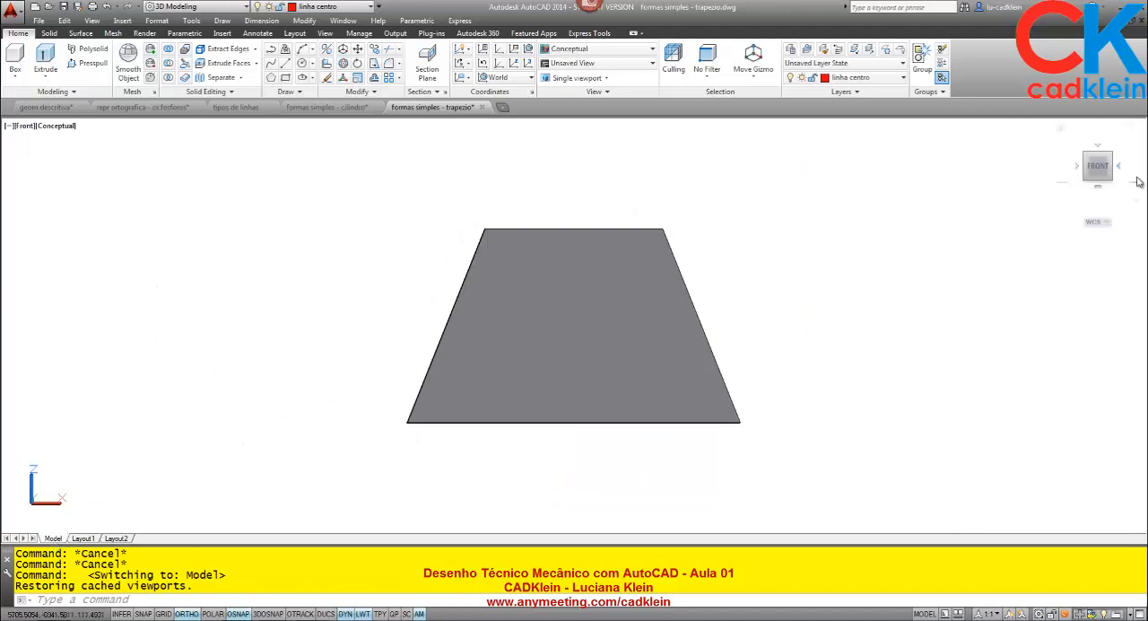
click(1066, 141)
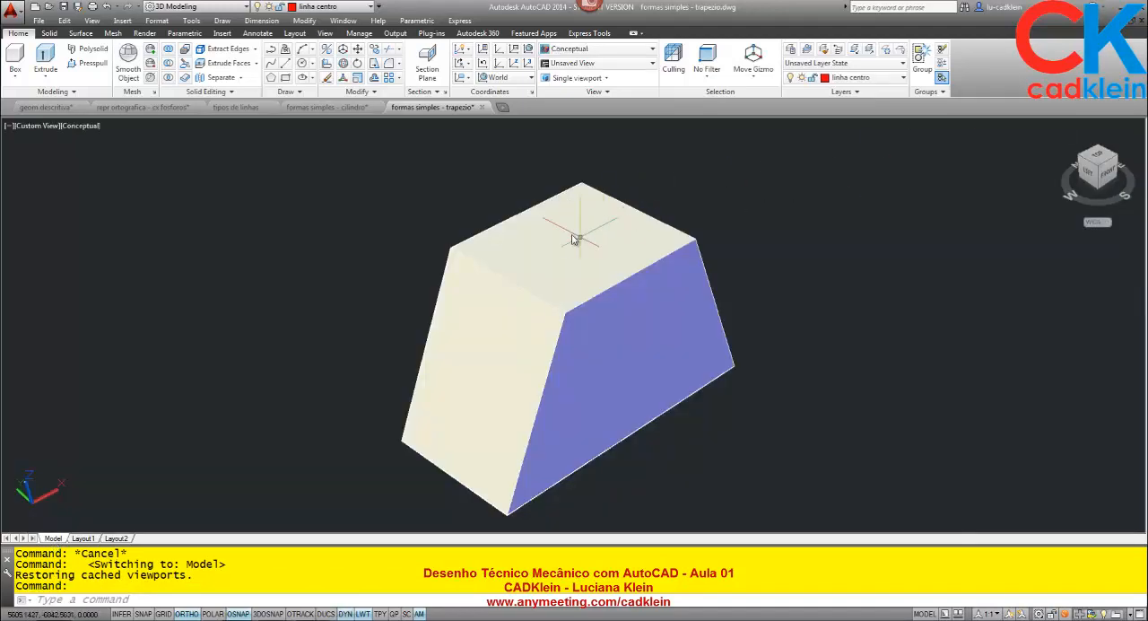
right_click(1065, 130)
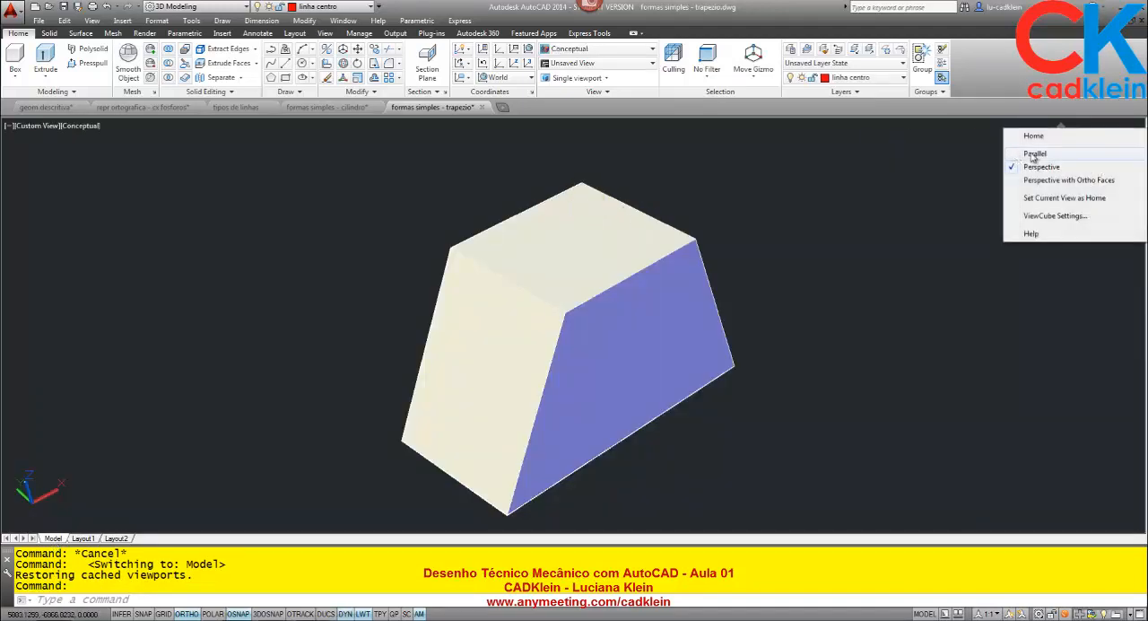
click(1032, 154)
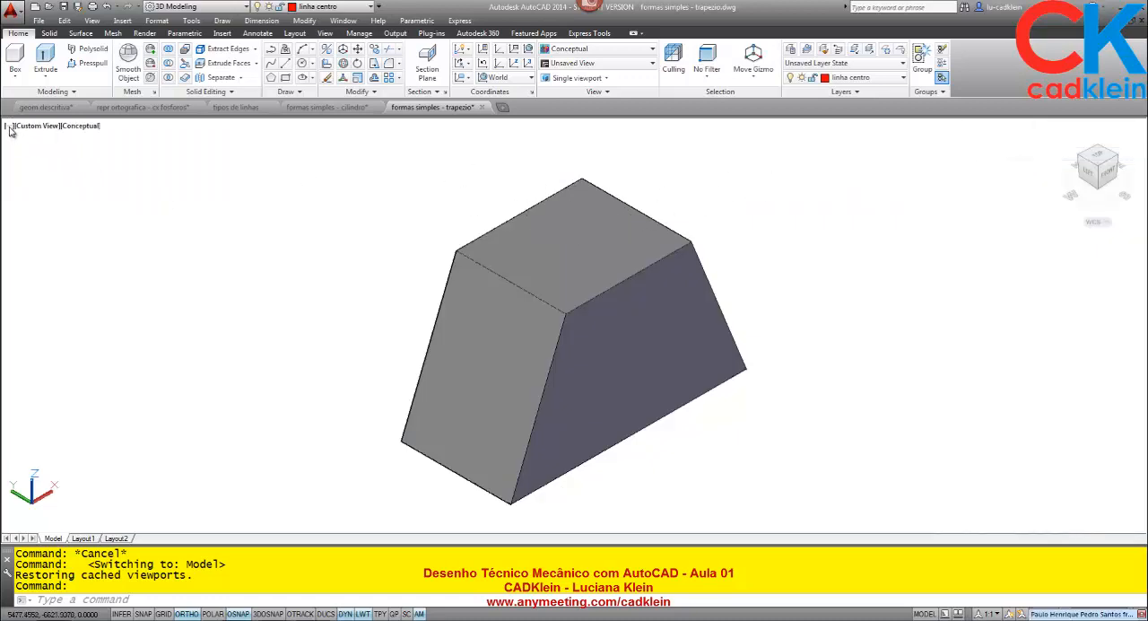
- Split model space into two vertical viewports and reposition the solid in the first one
click(10, 127)
mouse_move(36, 155)
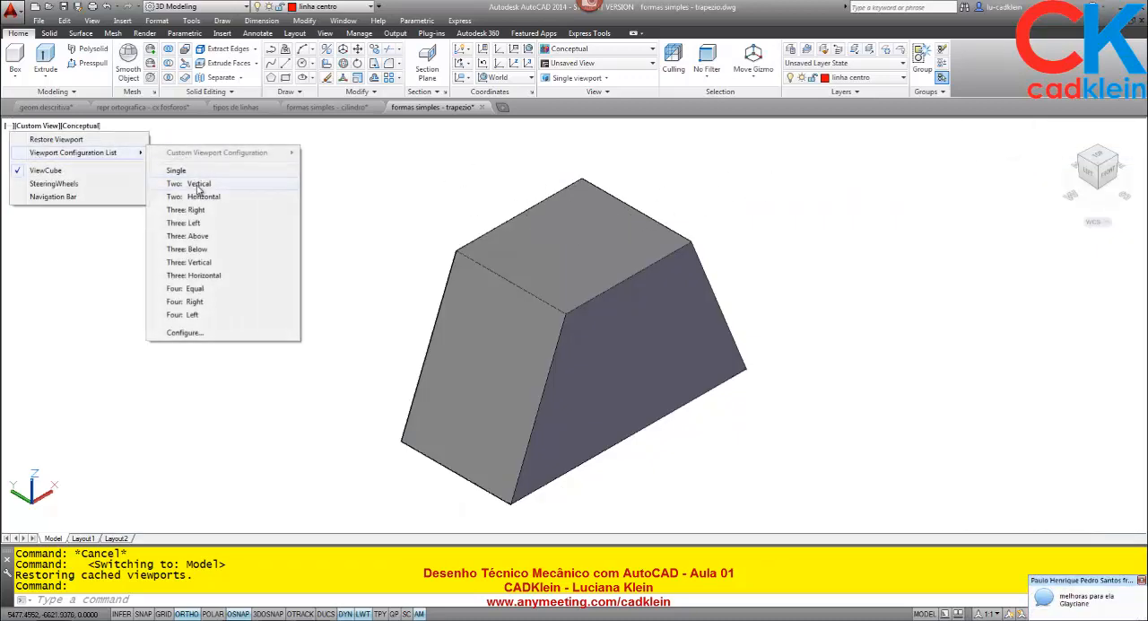
click(193, 184)
middle_drag(379, 398, 365, 305)
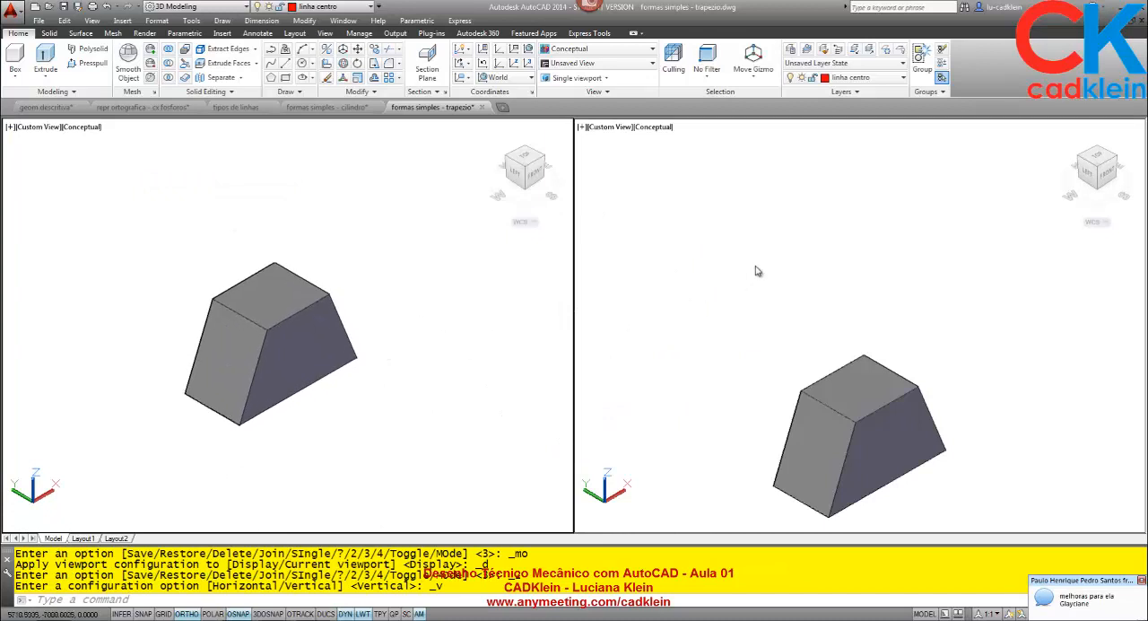
- Set the second viewport to the 2D Wireframe style and a plan view of the current UCS, leaving empty drawing space
click(603, 51)
click(564, 77)
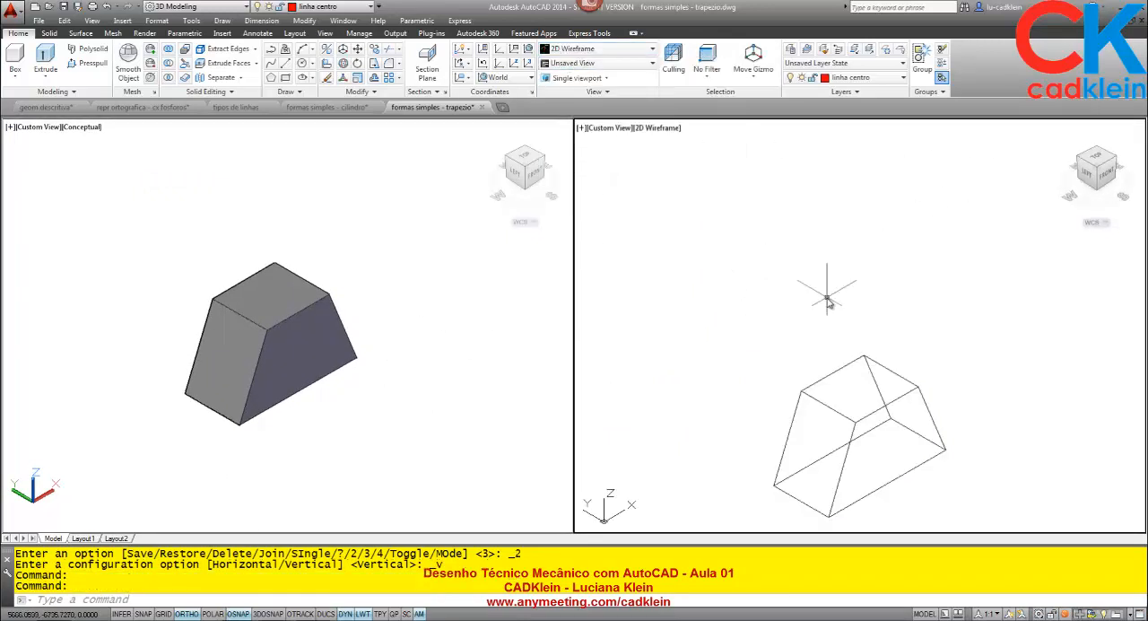
text(PLAN)
key(Return)
key(Return)
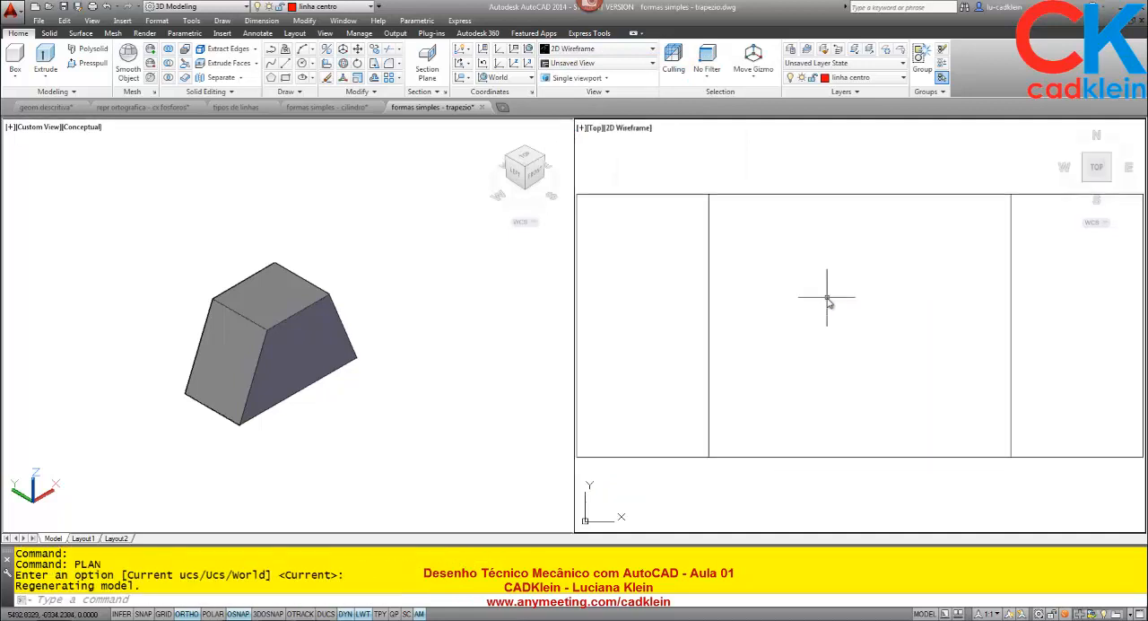
scroll(827, 299, down, 5)
scroll(738, 307, down, 8)
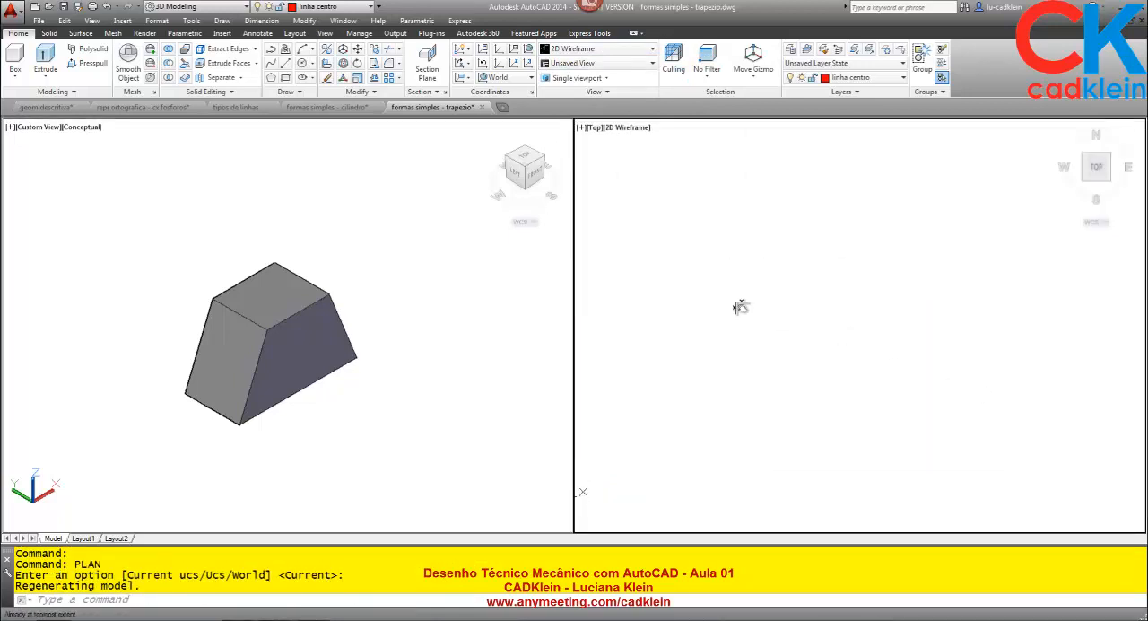
- Measure the long lower front edge of the trapezoidal solid in the shaded viewport
click(393, 427)
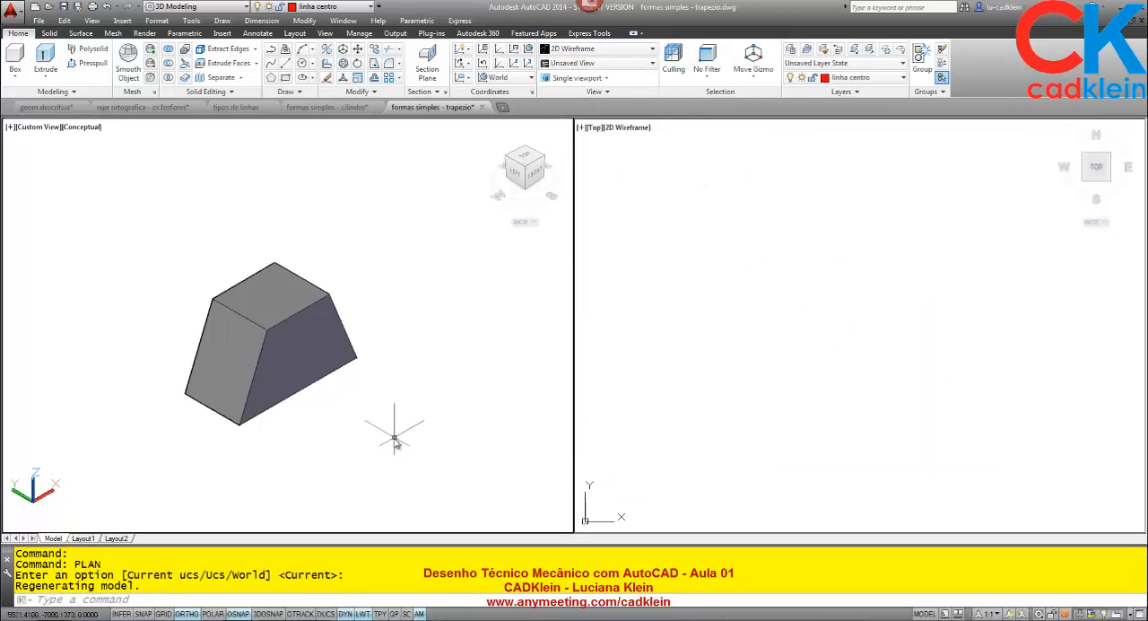
text(DI)
key(Return)
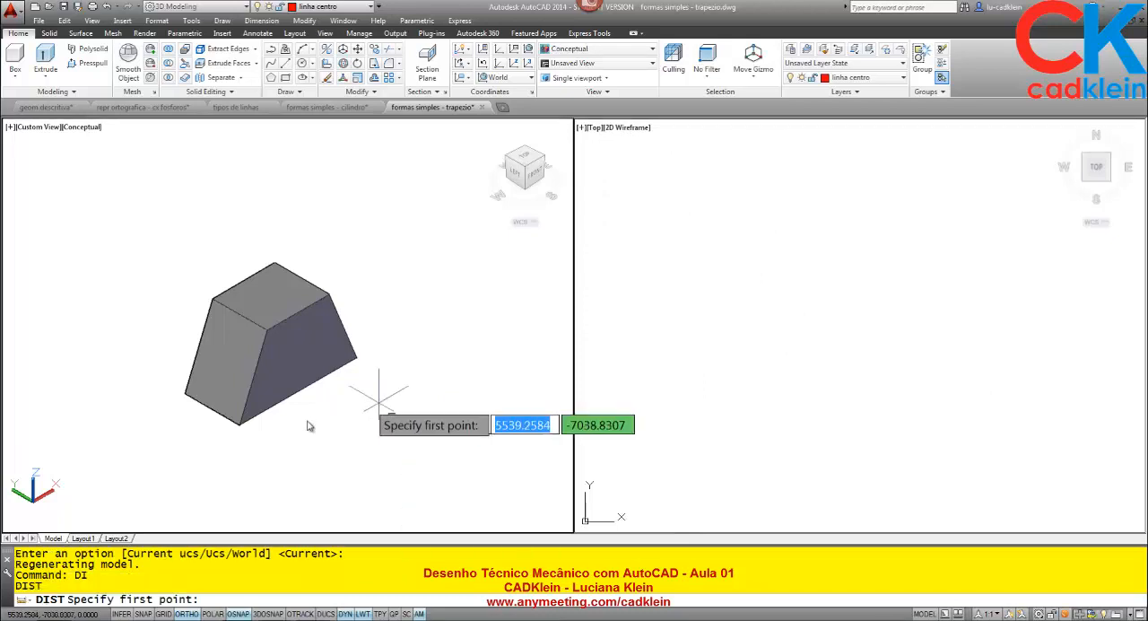
click(239, 426)
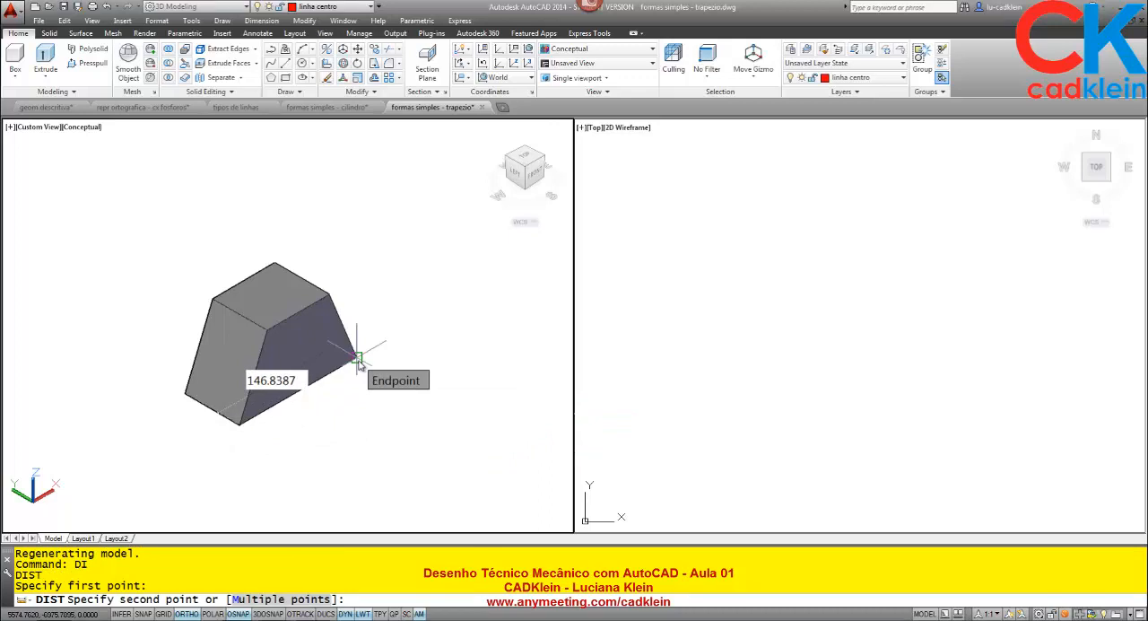
key(Escape)
- Draw a horizontal line 145 units long in the empty area of the plan viewport
click(731, 372)
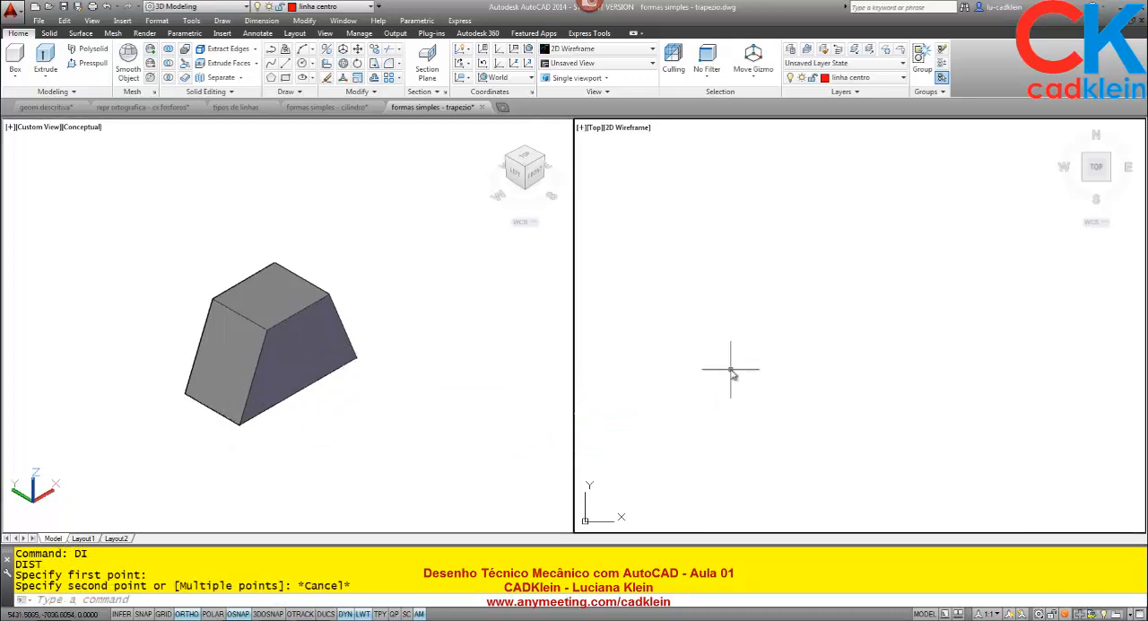
text(l)
key(Return)
click(678, 347)
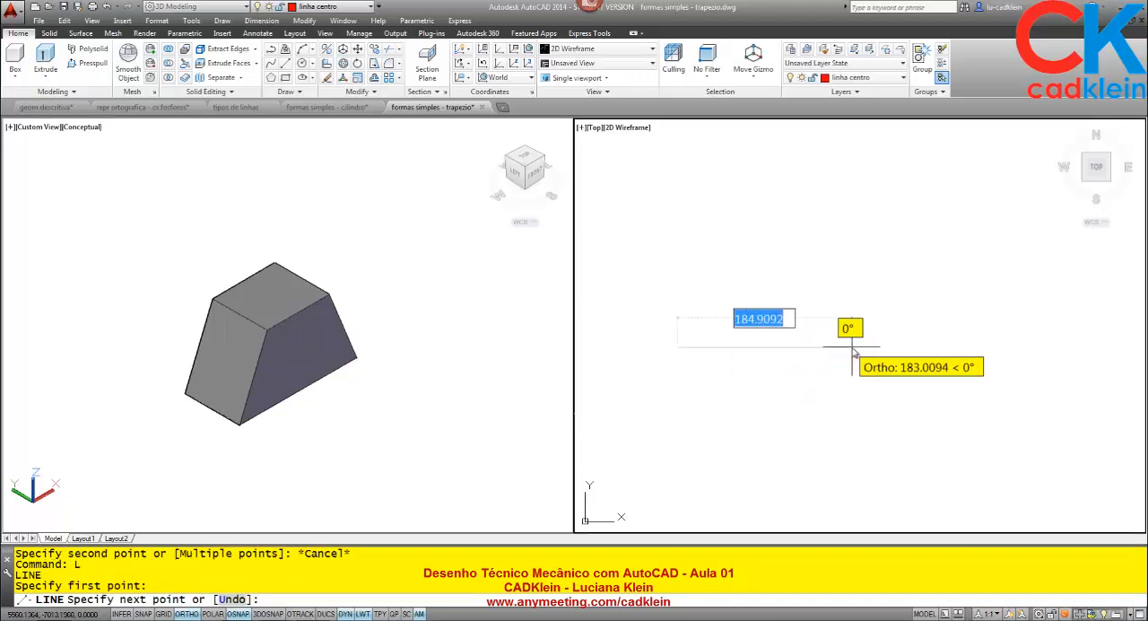
text(145)
key(Return)
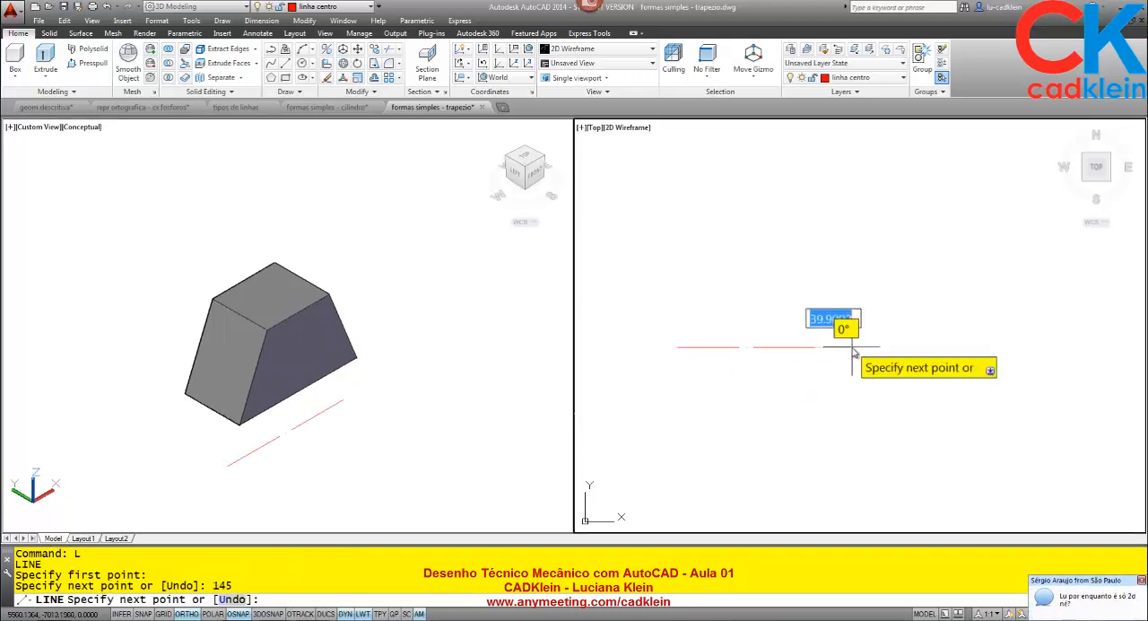
key(Return)
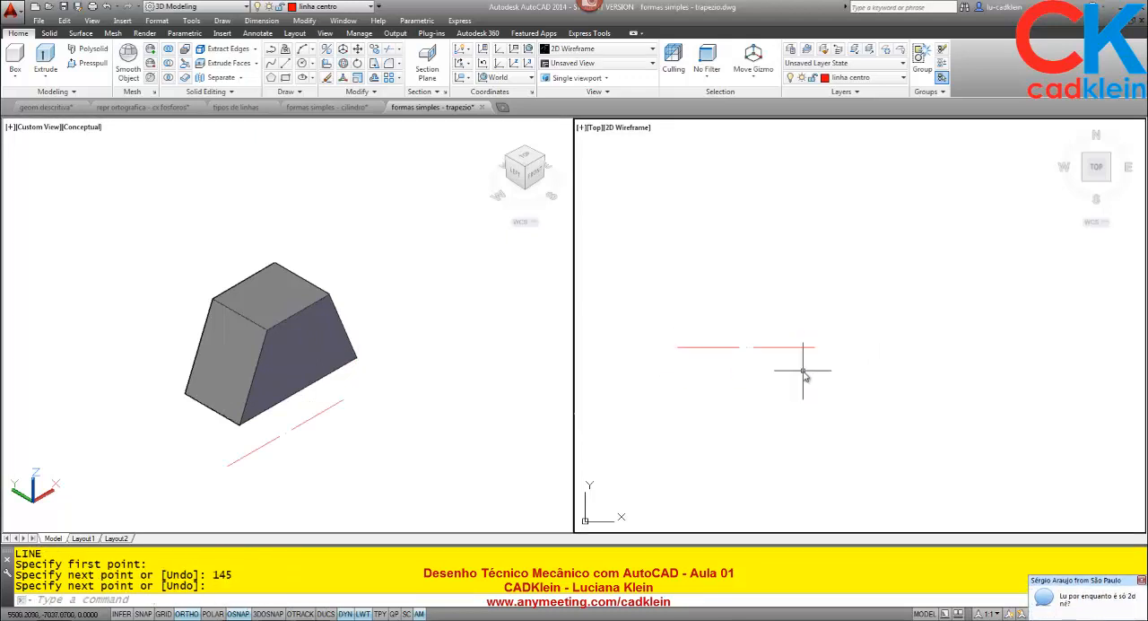
- Assign the new horizontal line and the solid to layer 0
click(804, 383)
click(717, 283)
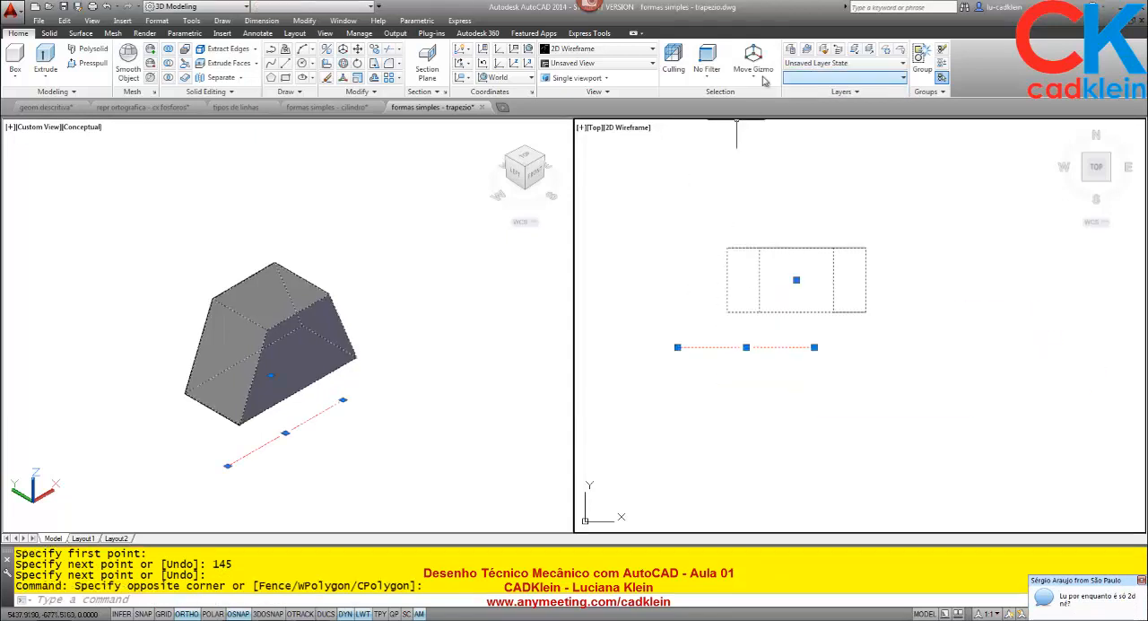
click(831, 79)
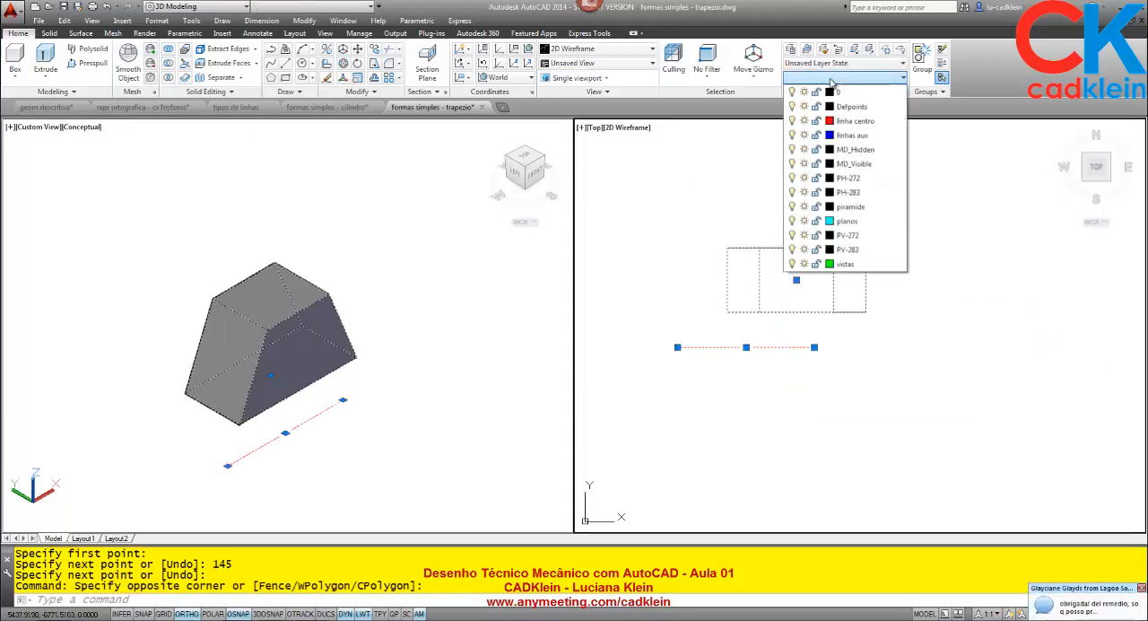
click(834, 91)
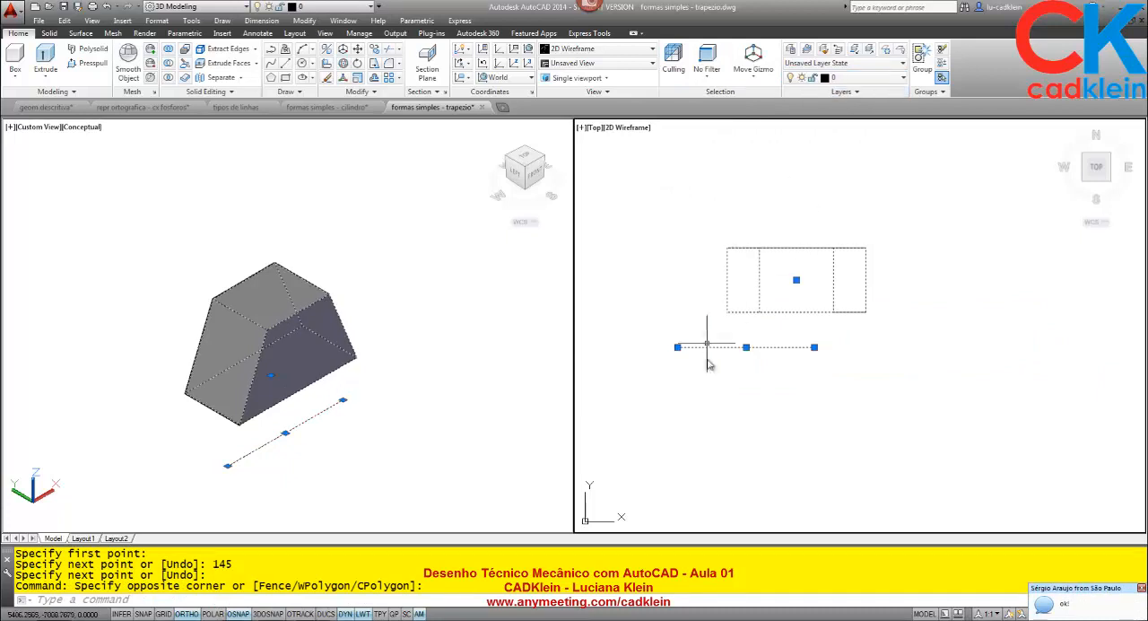
key(Escape)
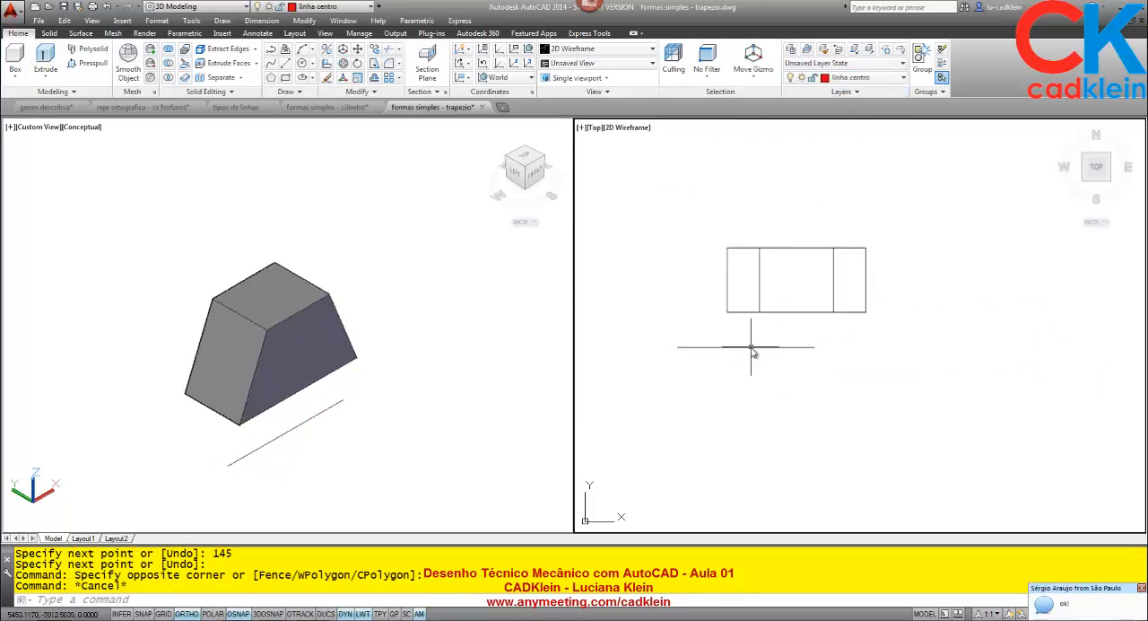
- Zoom the plan viewport to the drawing's extents
middle_drag(759, 320, 767, 319)
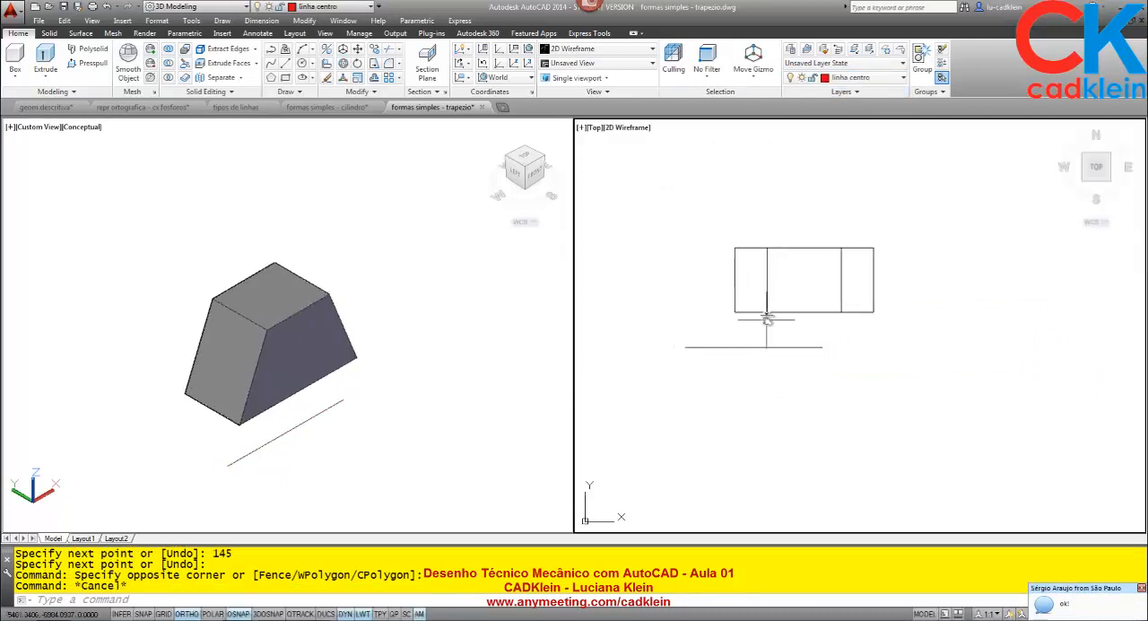
text(z)
key(Return)
text(e)
key(Return)
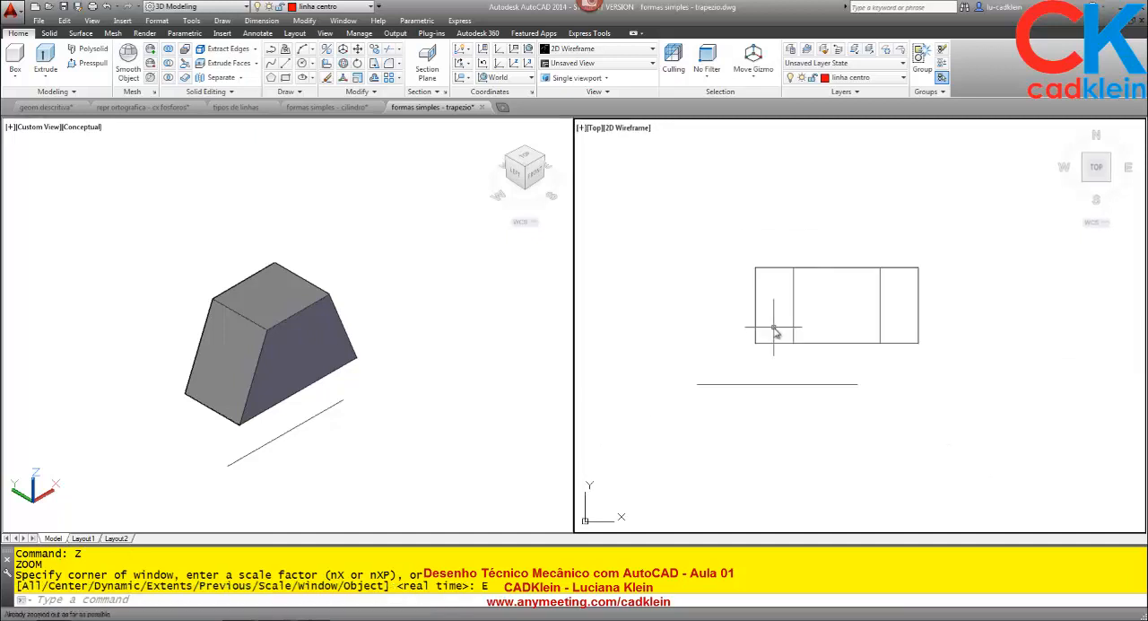
- Move the 145-unit horizontal line straight down, well clear of the solid's plan outline
text(za)
key(Return)
text(z)
key(Return)
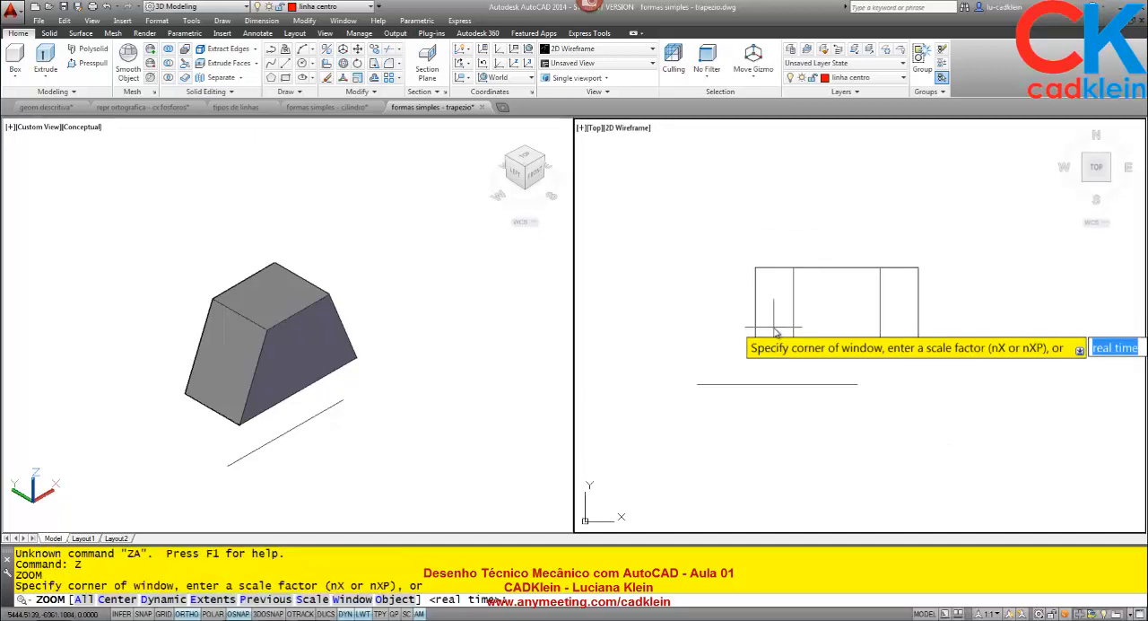
text(a)
key(Return)
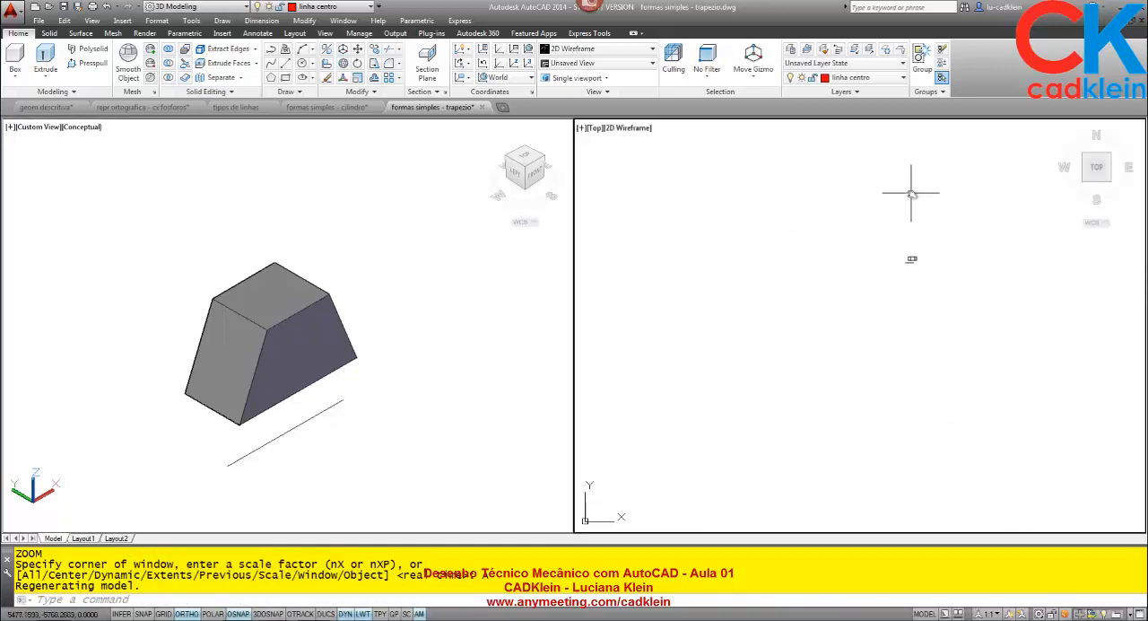
text(m)
key(Return)
click(911, 261)
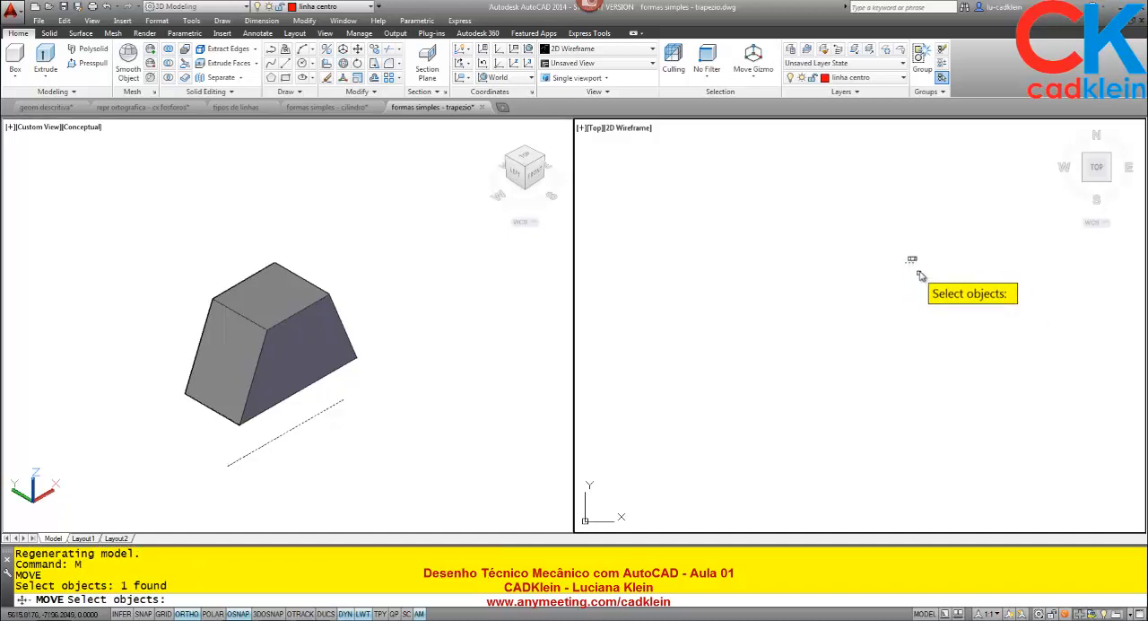
key(Return)
click(913, 259)
click(925, 295)
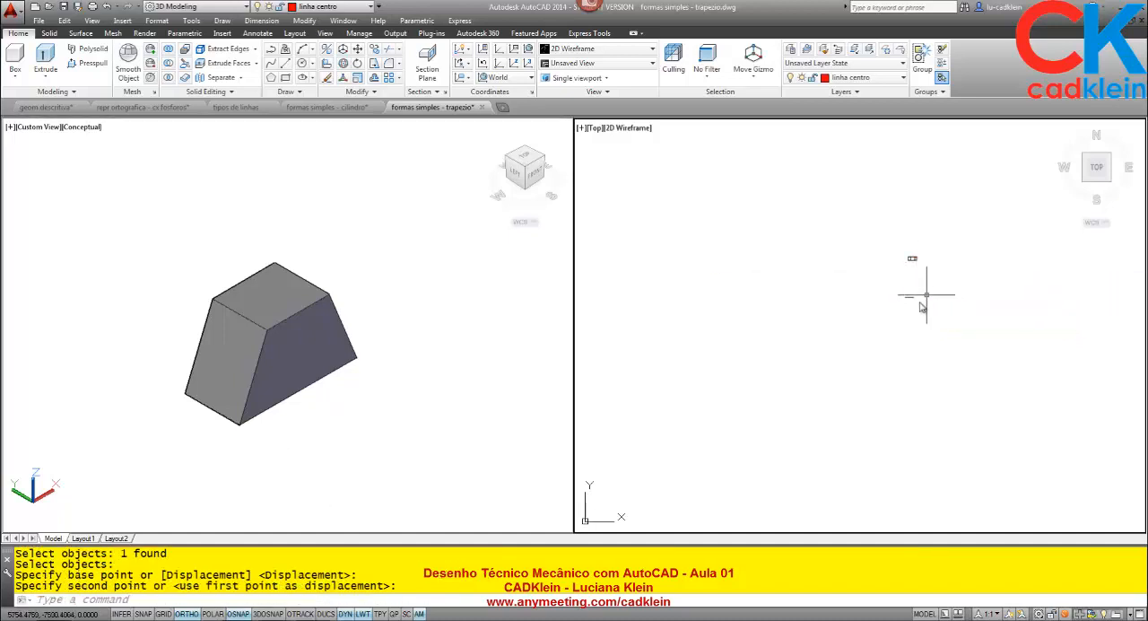
scroll(910, 303, up, 10)
middle_drag(908, 218, 785, 344)
- Measure the solid's upper front edge and its height between the midpoints of the lower and upper front edges
click(318, 322)
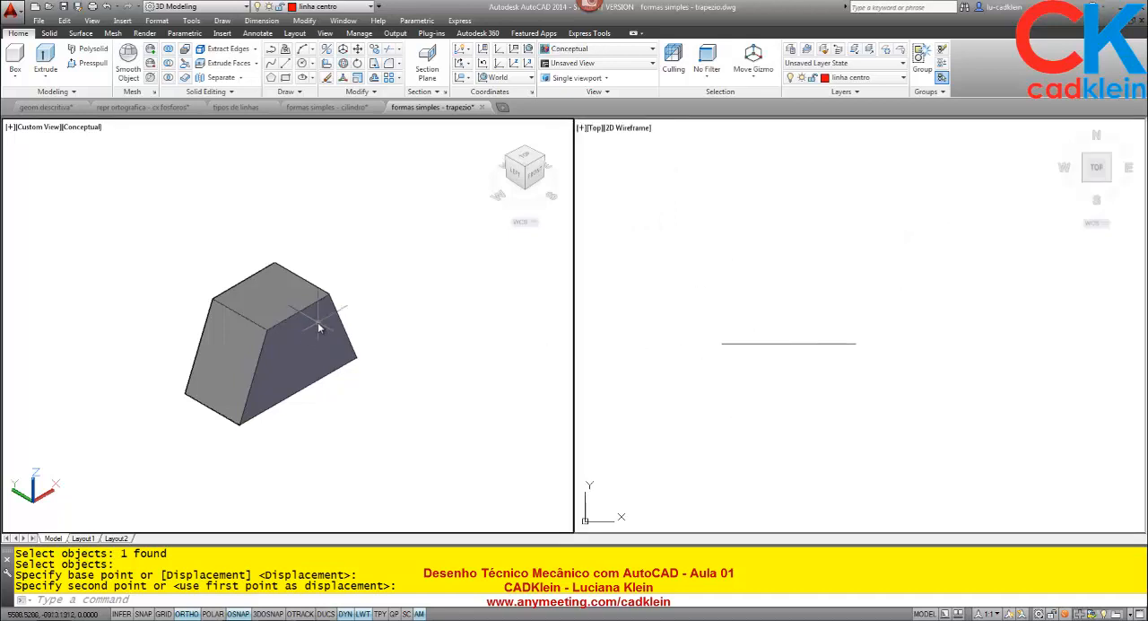
text(DI)
key(Return)
click(266, 330)
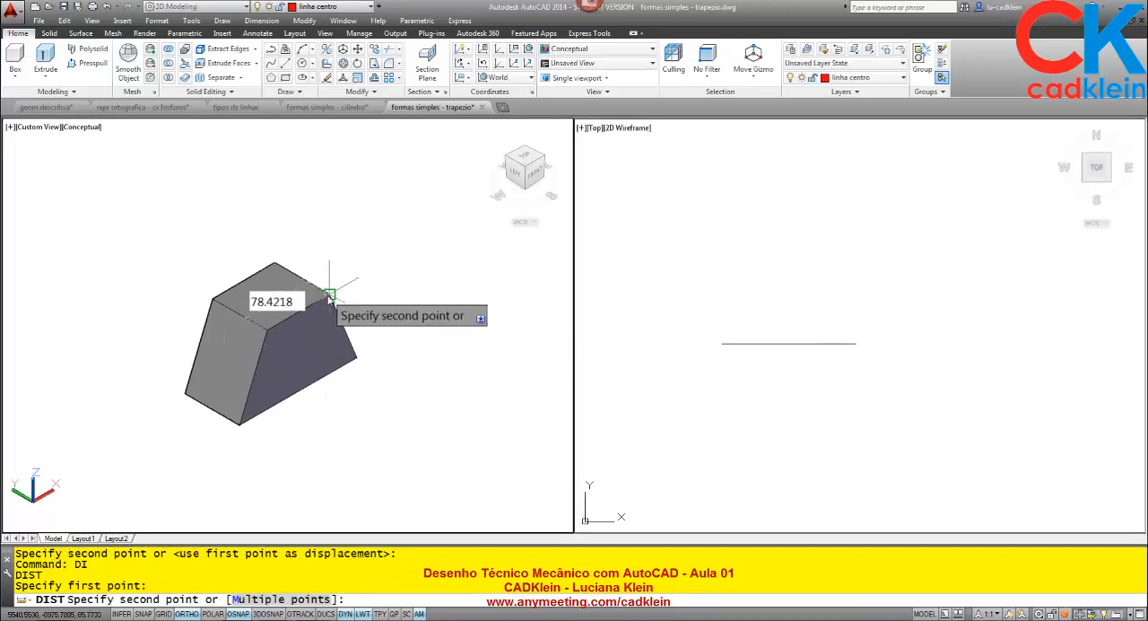
click(329, 294)
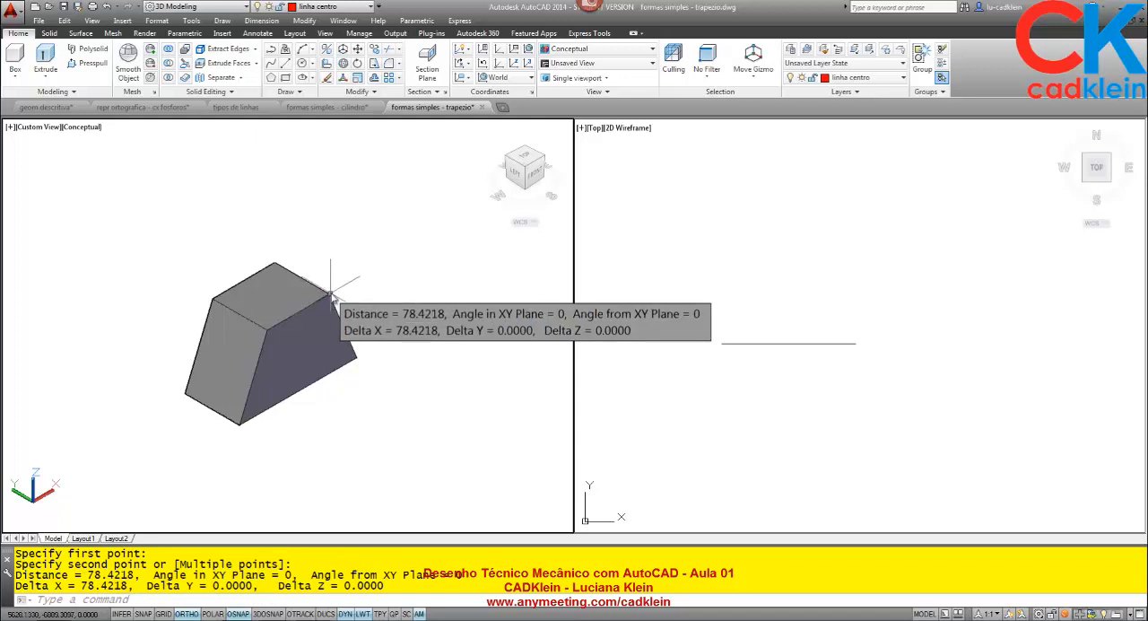
key(Return)
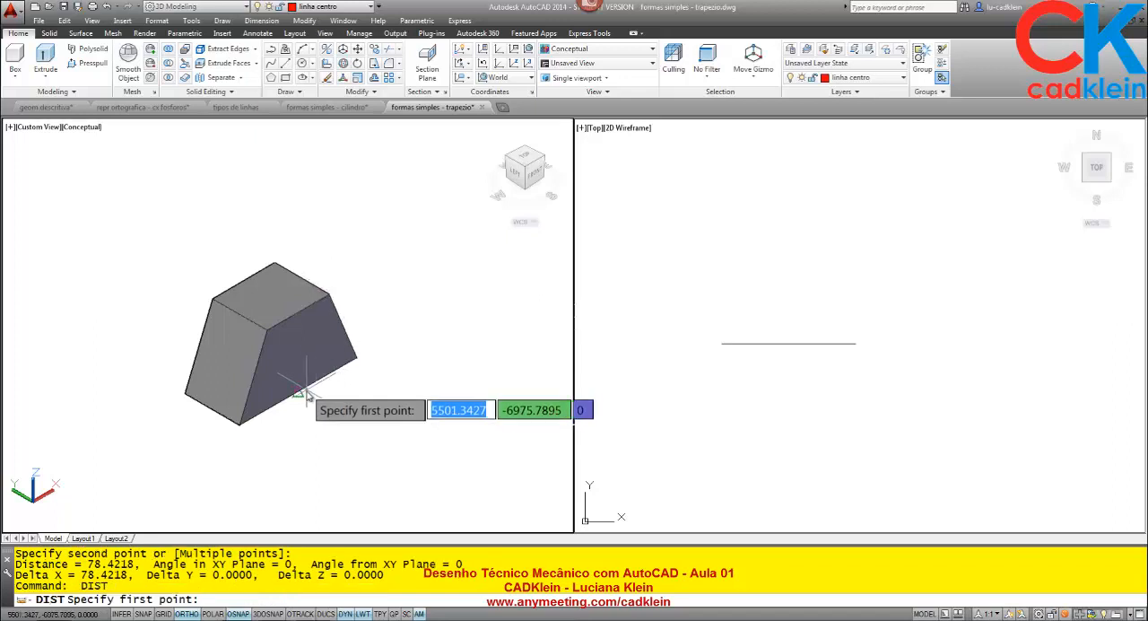
click(299, 391)
click(301, 319)
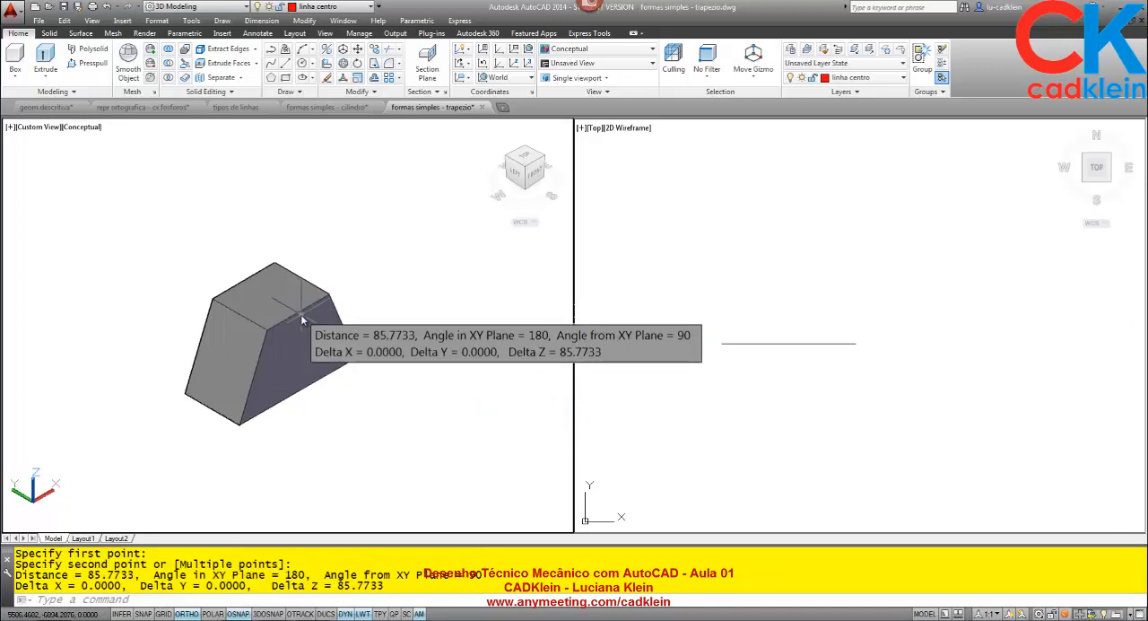
- Draw an 85-unit vertical centre line up from the midpoint of the horizontal base line, and make layer 0 current
click(764, 316)
text(l)
key(Return)
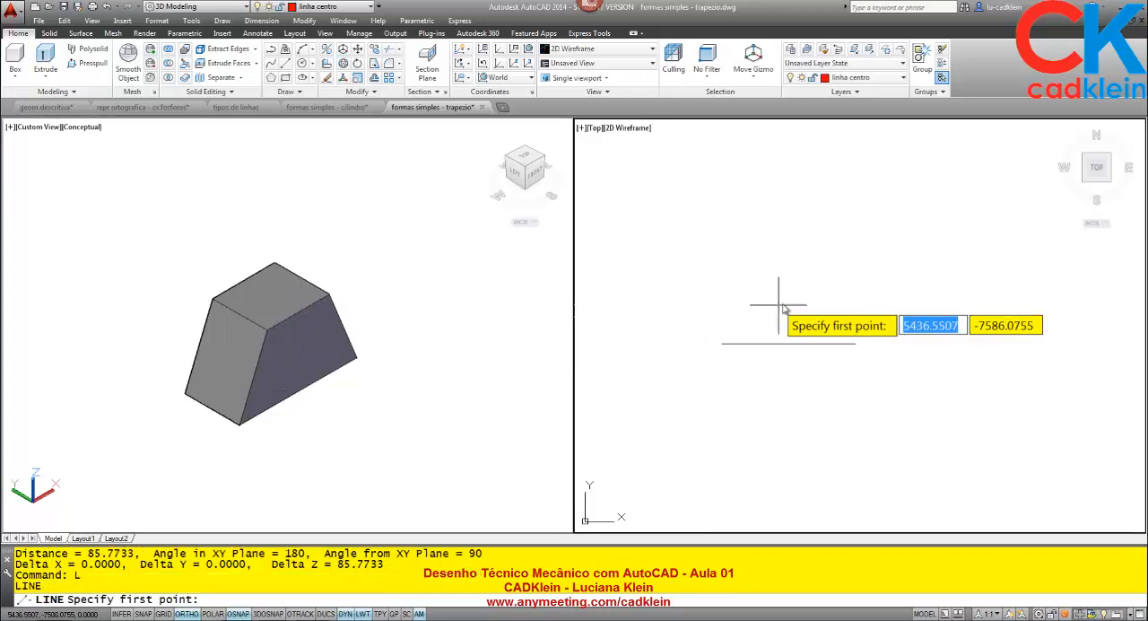
click(789, 343)
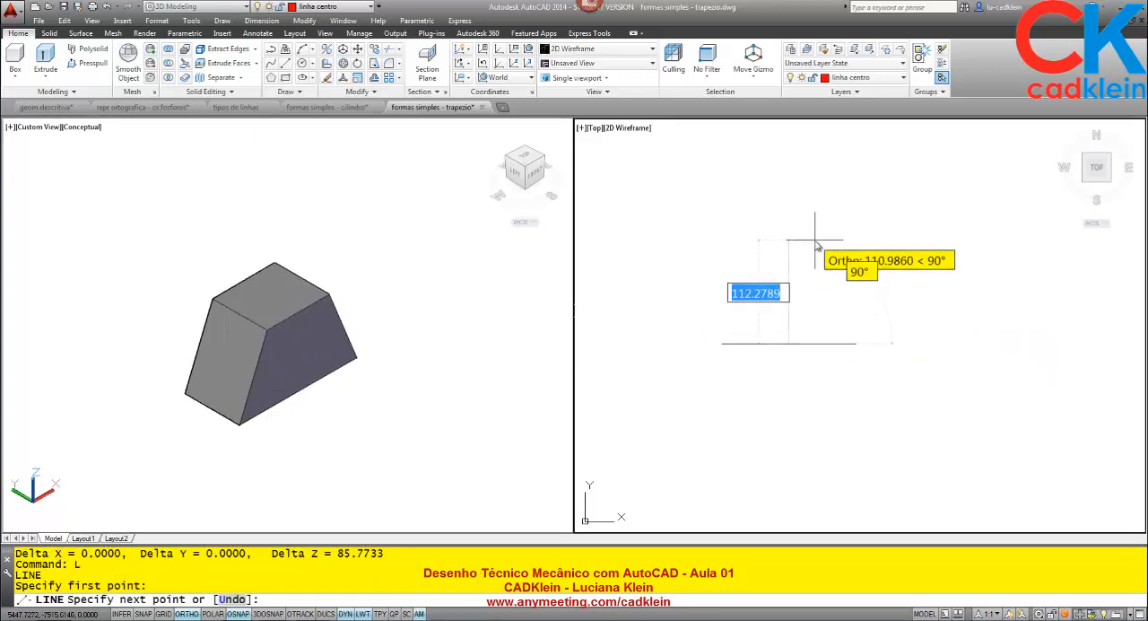
text(85)
key(Return)
key(Return)
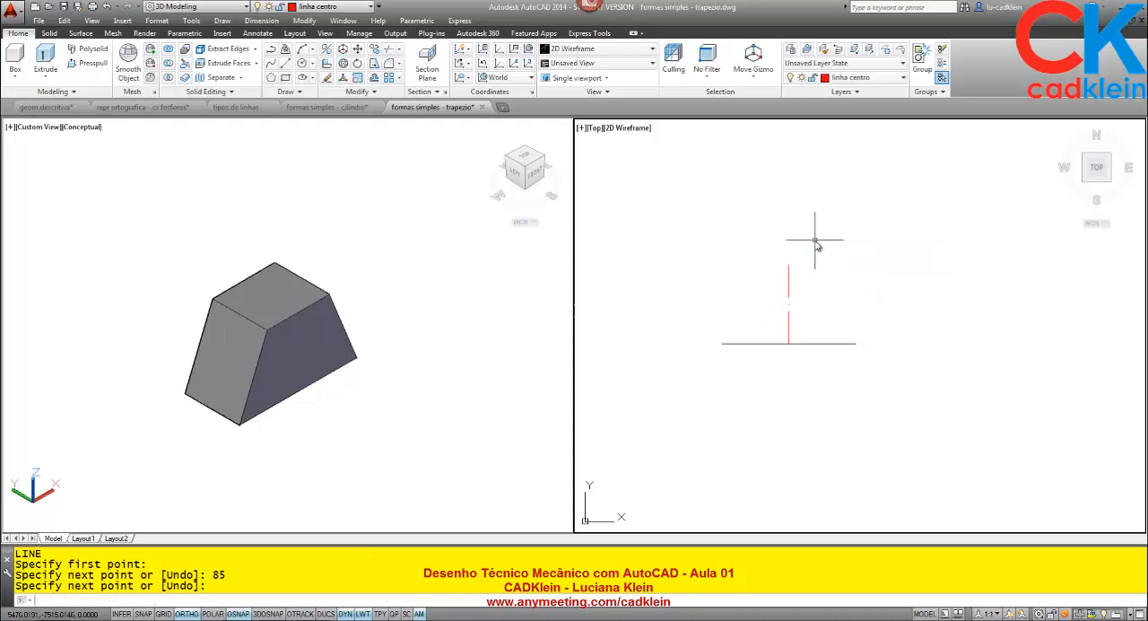
click(852, 77)
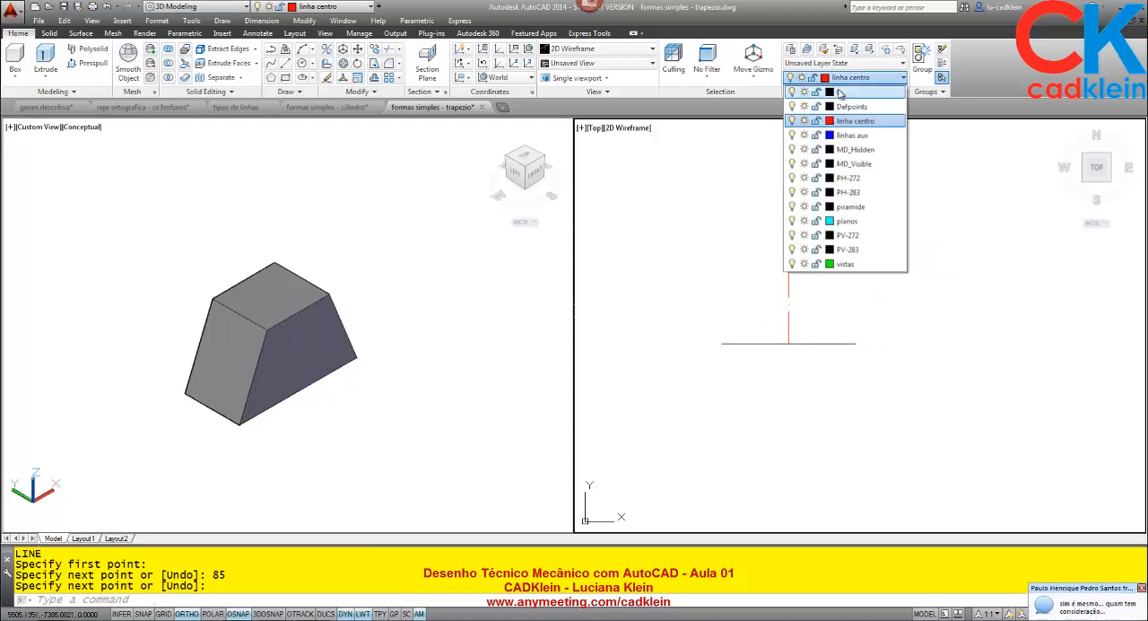
click(839, 91)
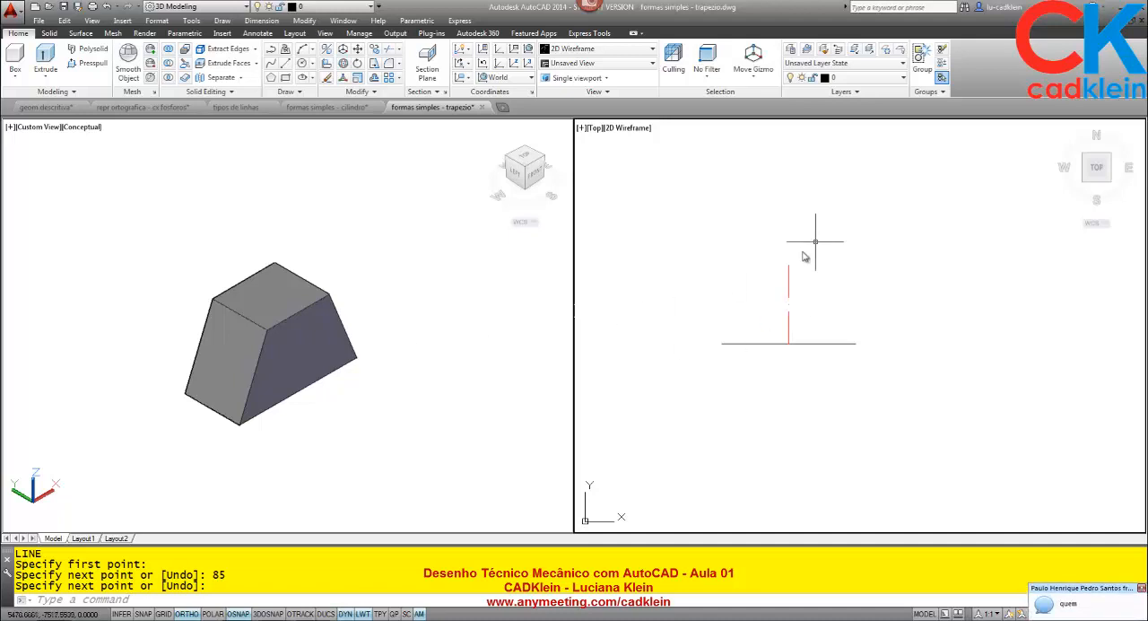
- Measure the upper front edge of the solid again in the shaded viewport
click(448, 287)
text(DI)
key(Return)
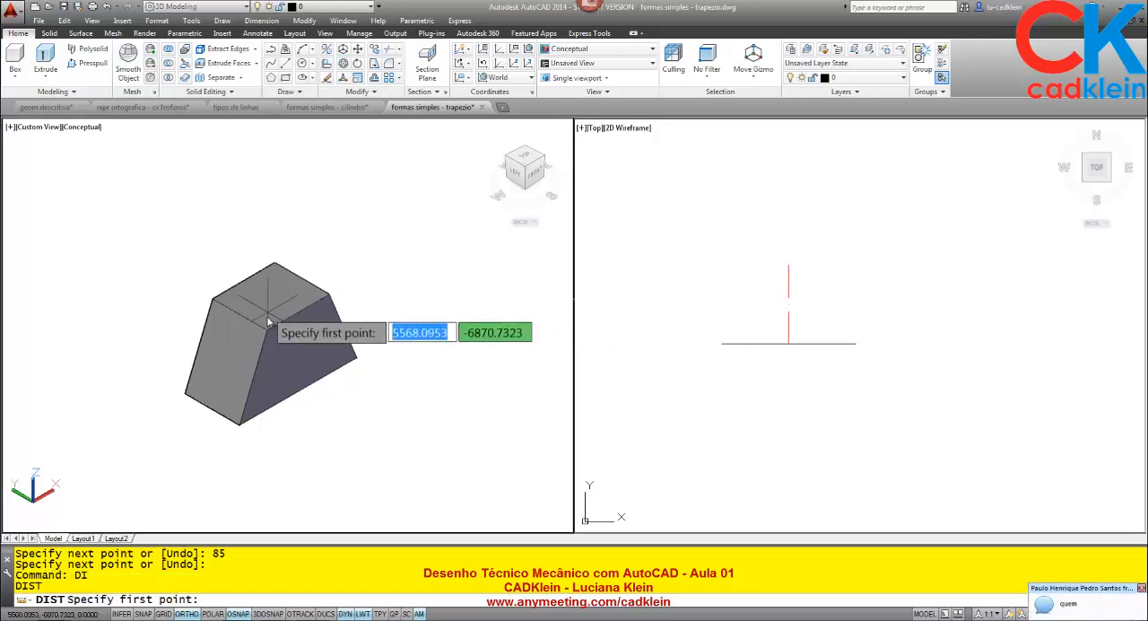
click(267, 330)
click(330, 294)
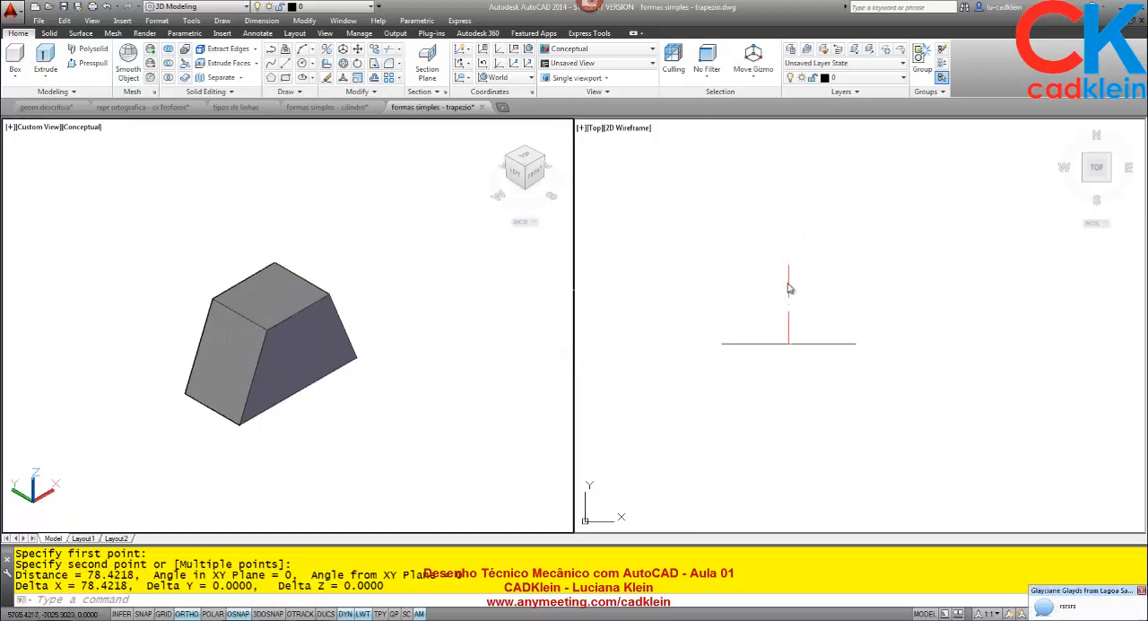
- Draw a construction circle of radius 40 centred on the upper end of the vertical centre line
click(837, 232)
text(C)
key(Return)
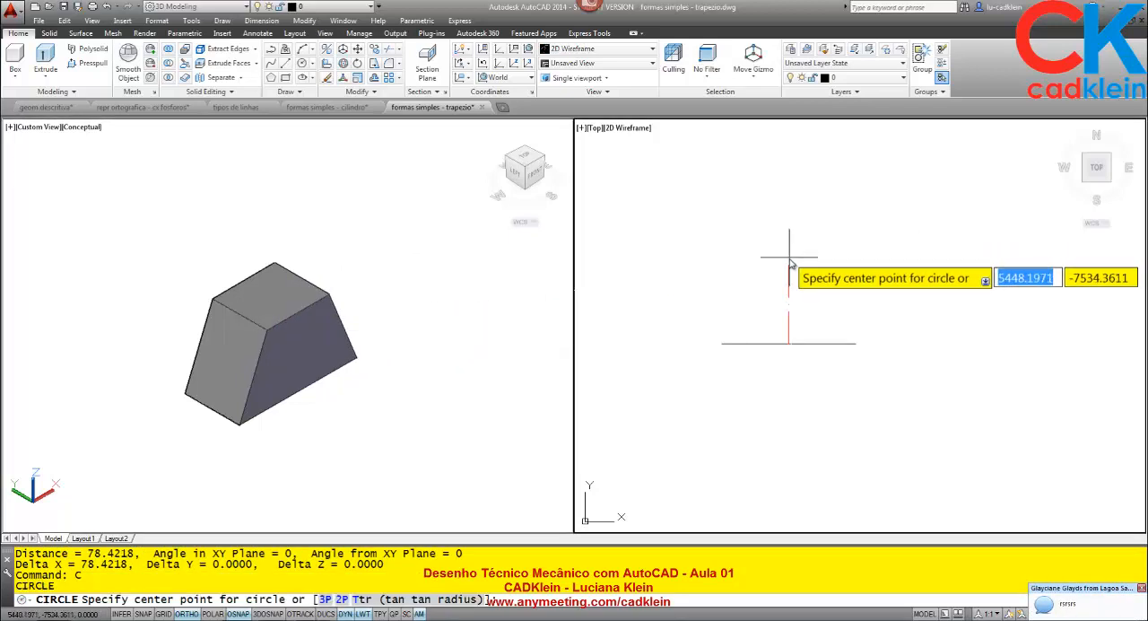
click(789, 264)
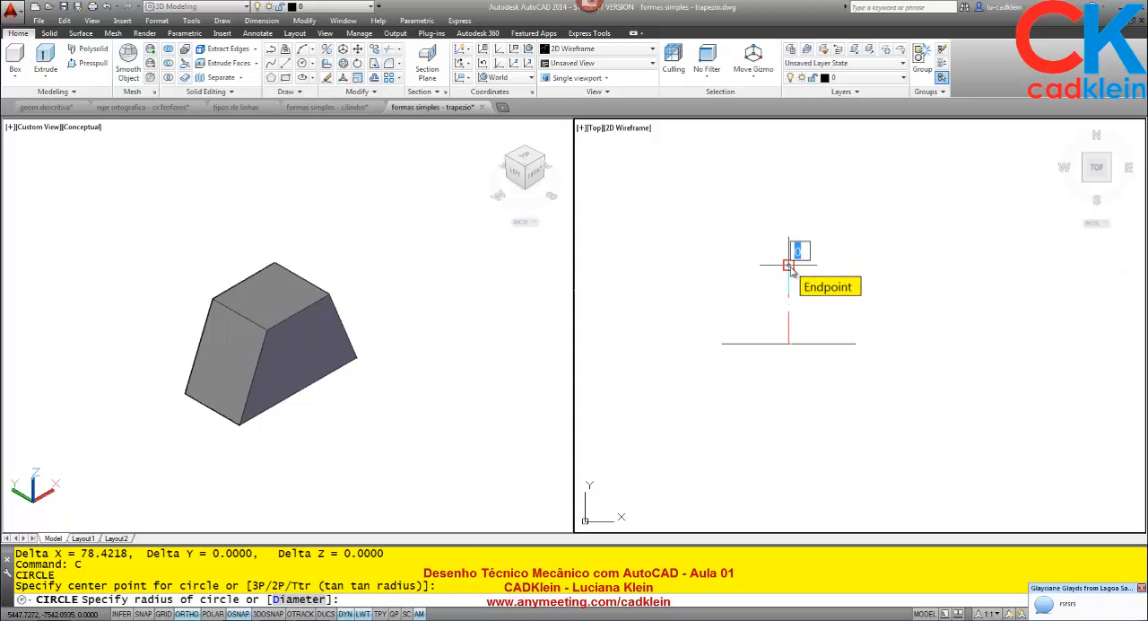
text(40)
key(Return)
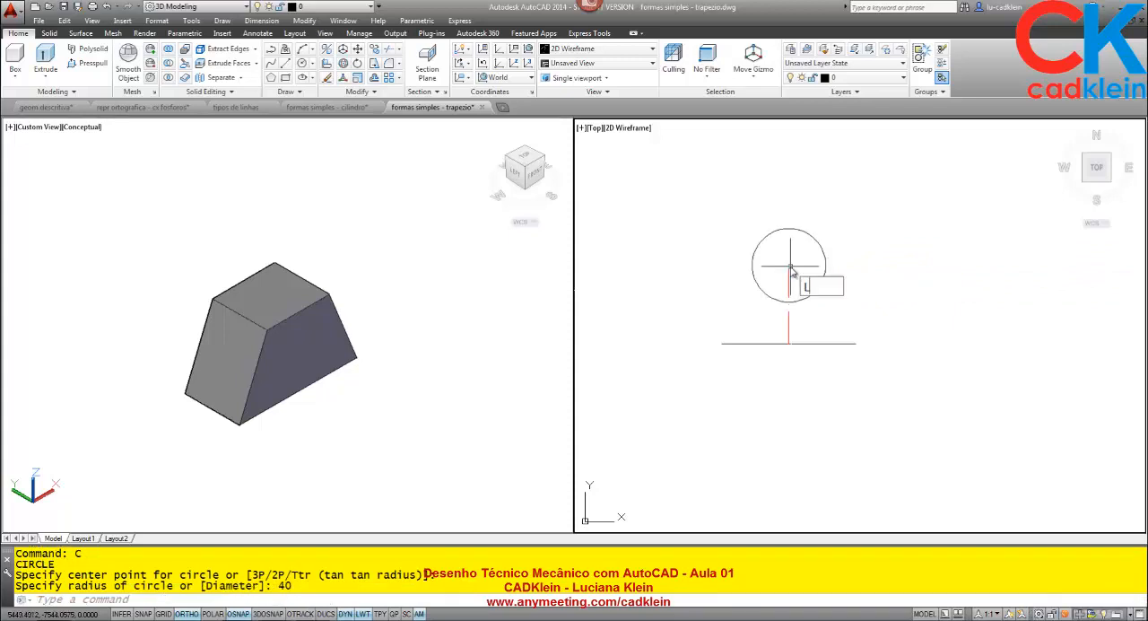
- Draw the trapezoid's top edge between the circle's left and right quadrants, and erase the circle
text(L)
key(Return)
click(754, 265)
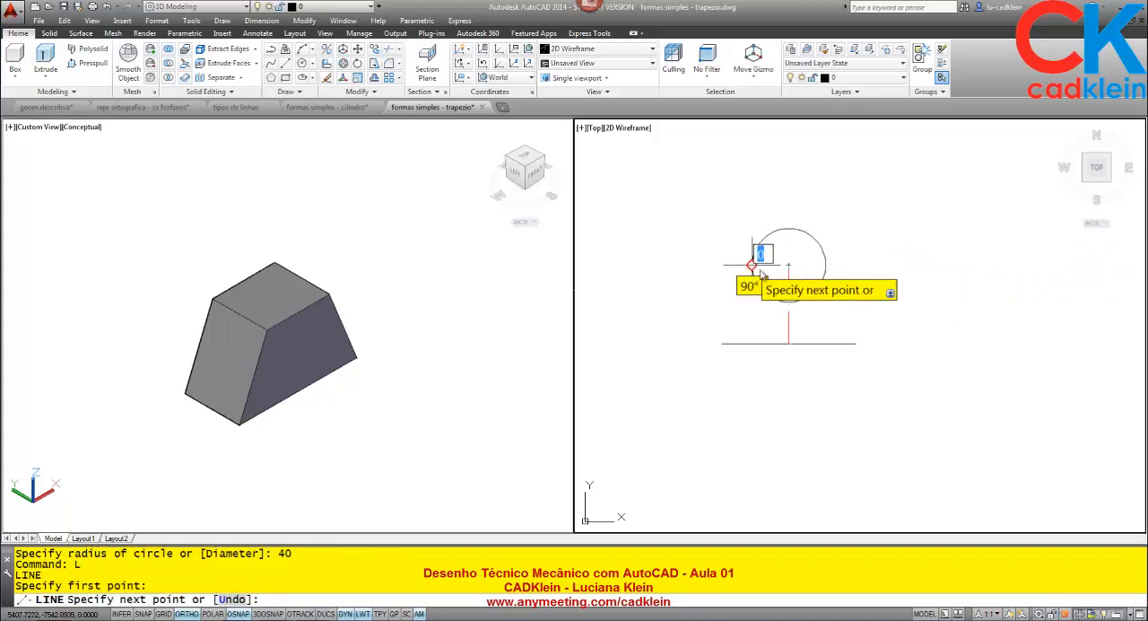
click(825, 264)
key(Return)
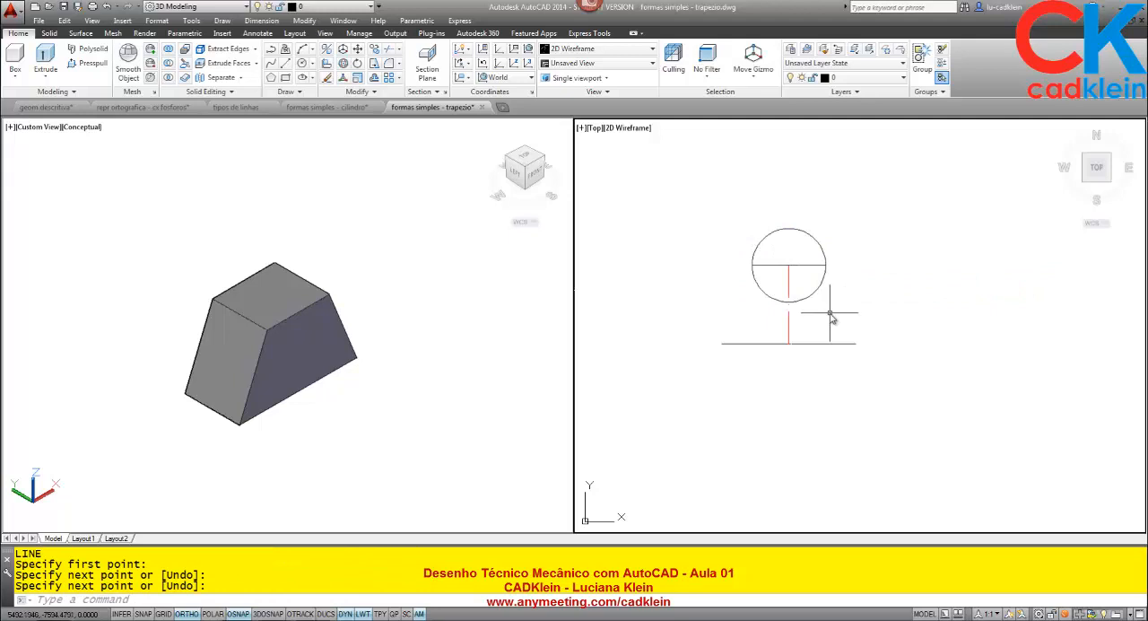
click(819, 245)
key(Delete)
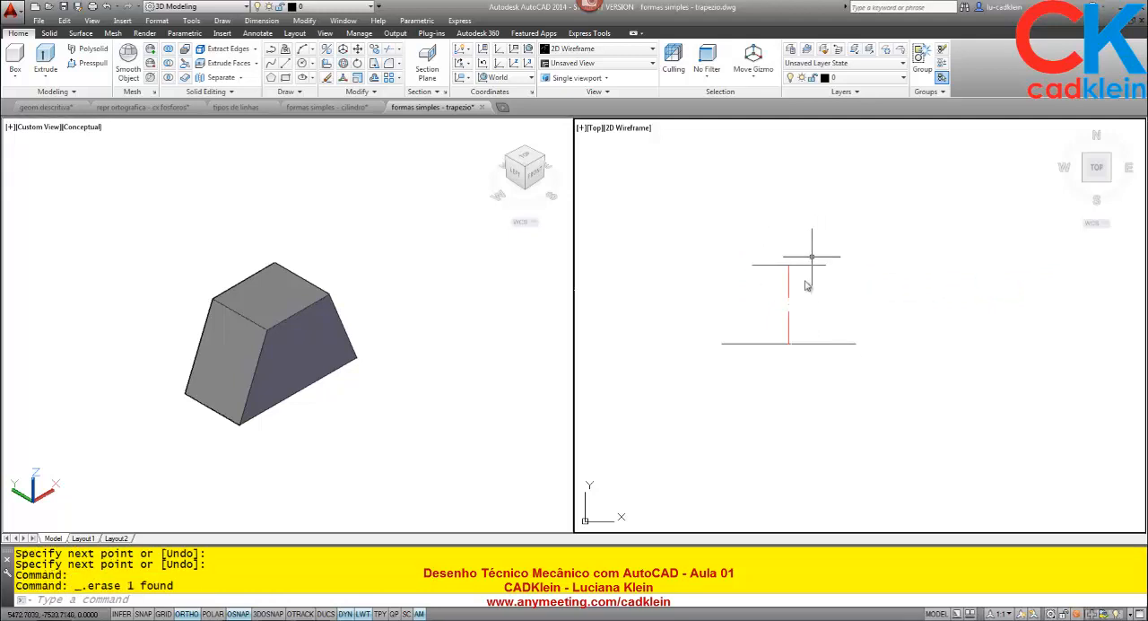
- Close the trapezoid front view with slanted sides joining the ends of the top edge and the base line
text(l)
key(Return)
click(827, 264)
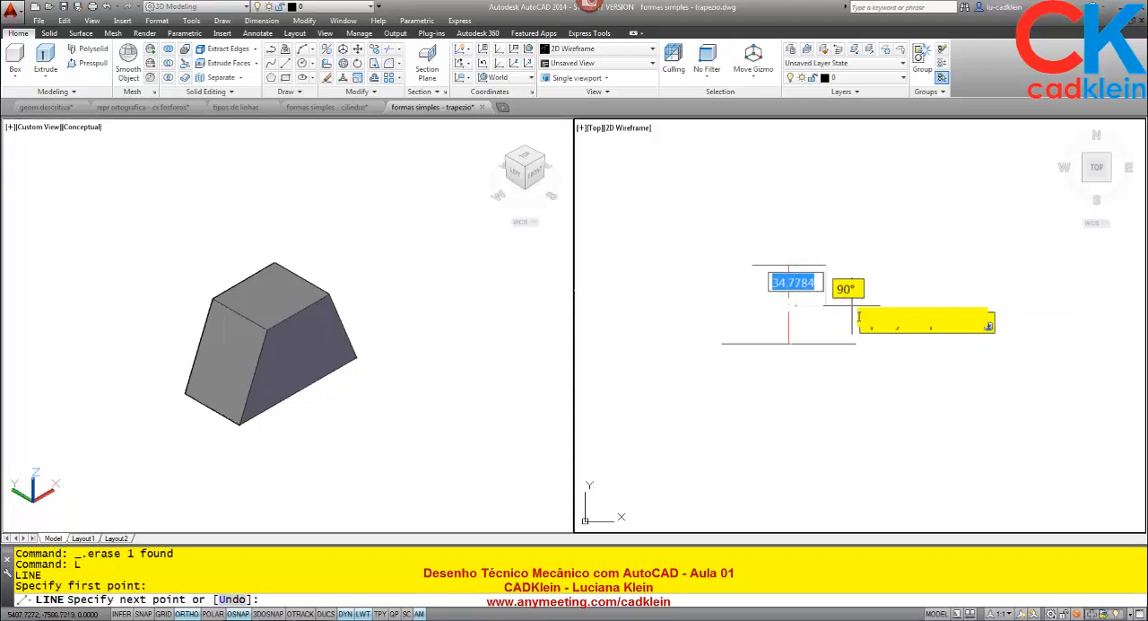
click(856, 342)
click(722, 343)
key(Return)
key(Return)
click(722, 343)
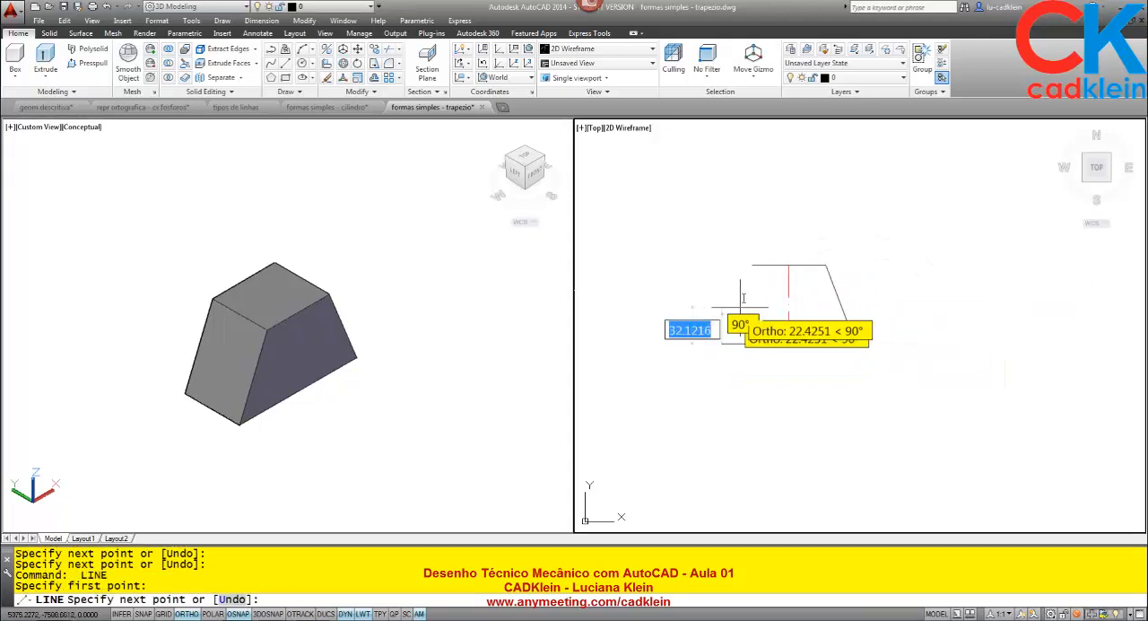
click(751, 265)
key(Return)
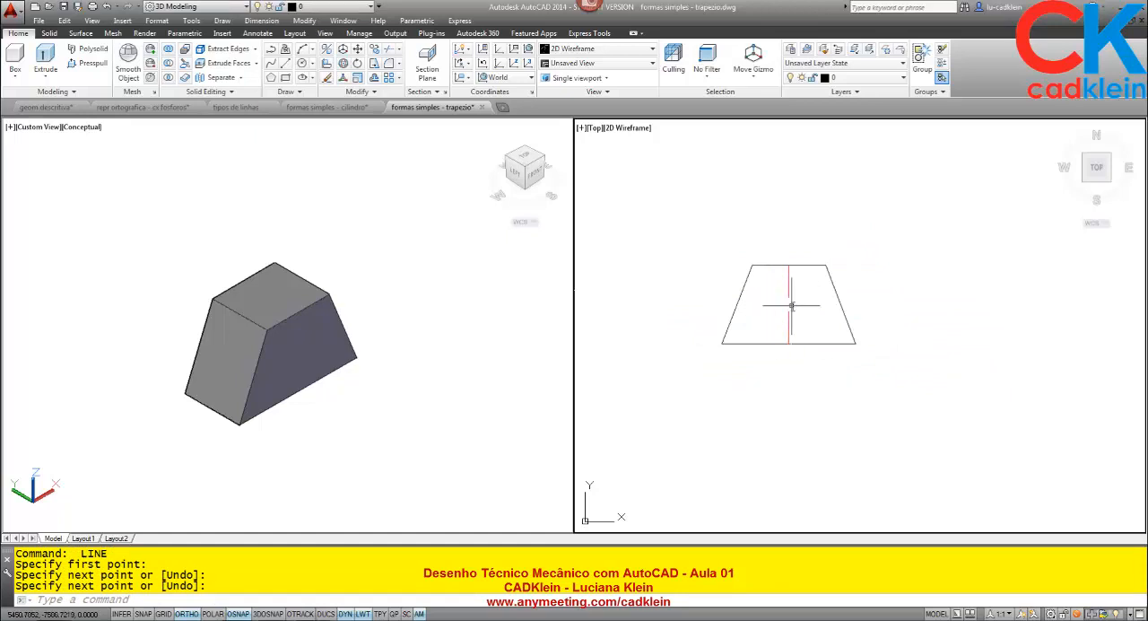
scroll(803, 318, up, 3)
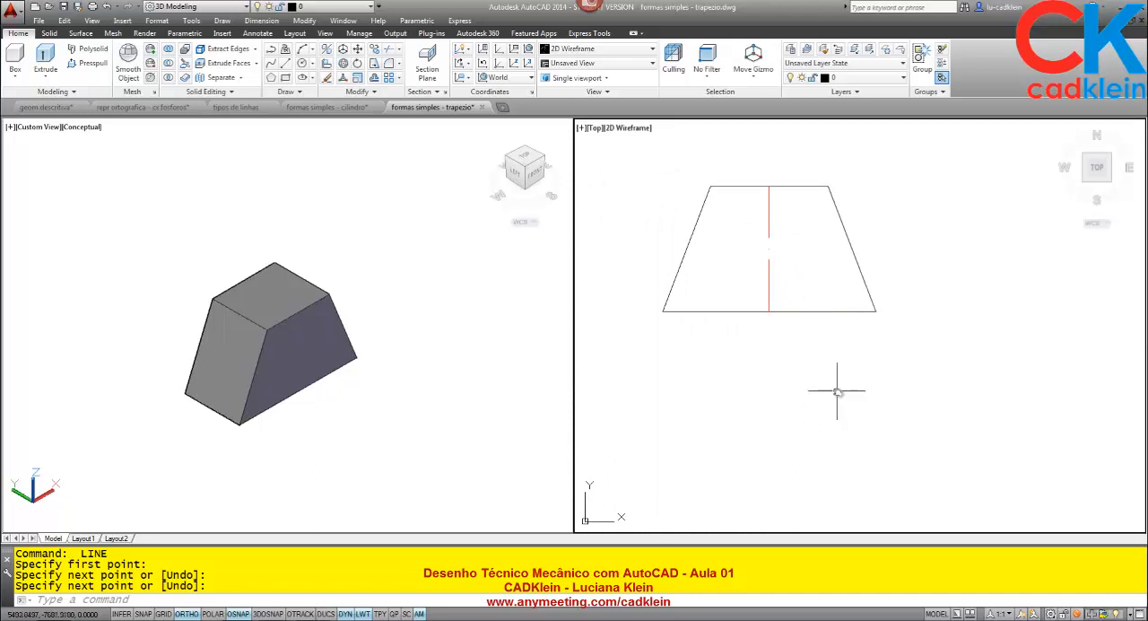
text(O)
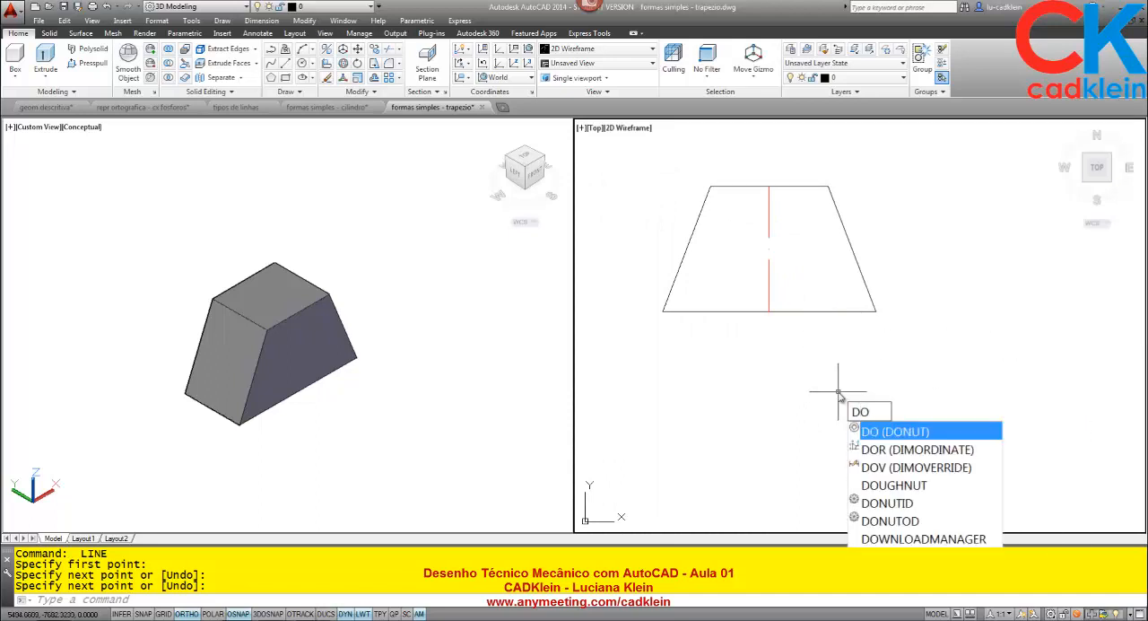
key(Escape)
key(Return)
click(875, 311)
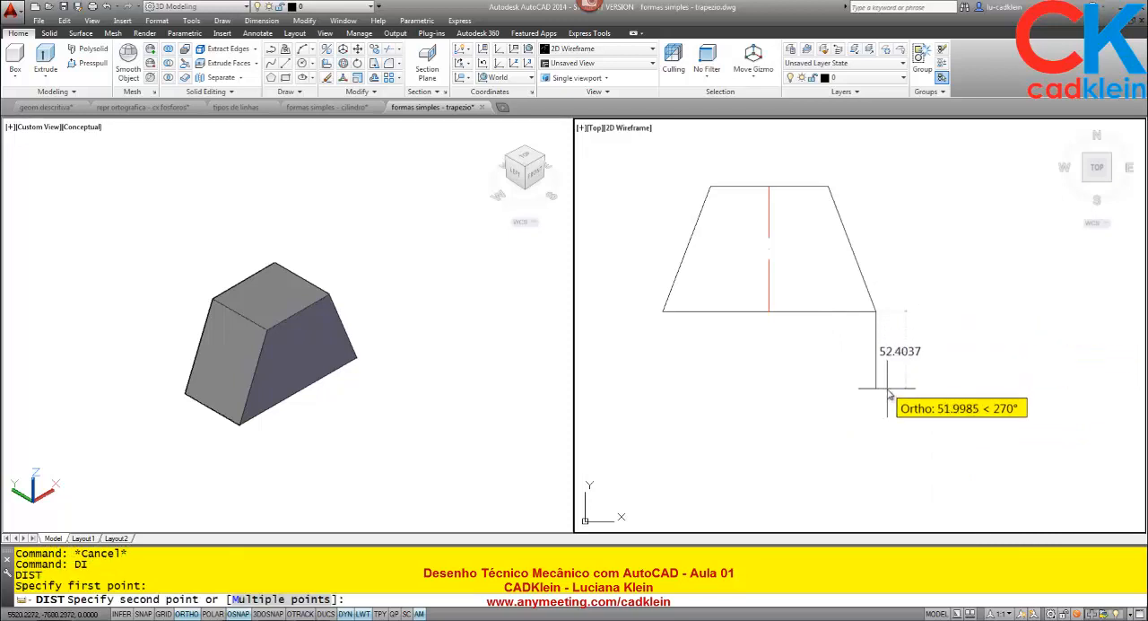
key(Escape)
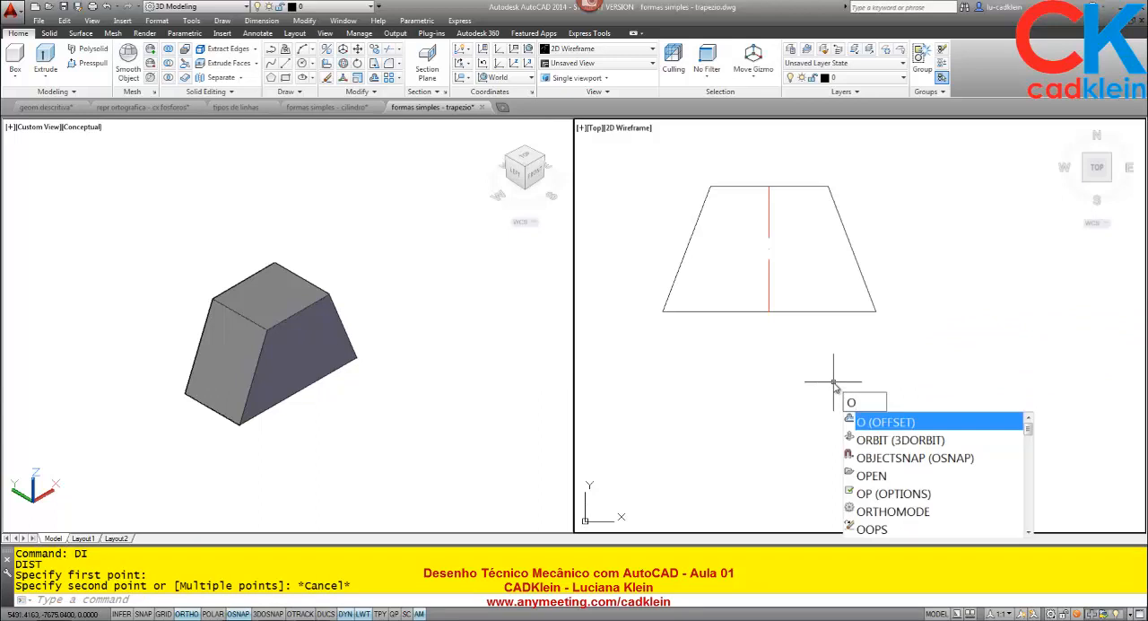
- Offset the trapezoid's base line 50 units downward
key(Return)
text(5)
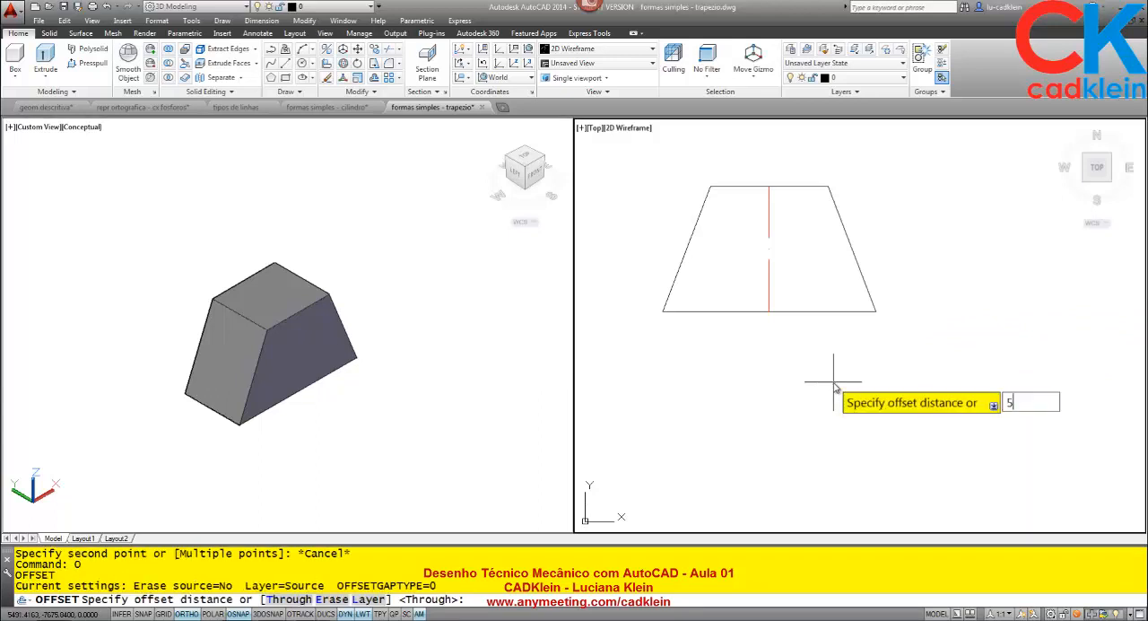
text(0)
key(Return)
click(839, 311)
click(854, 426)
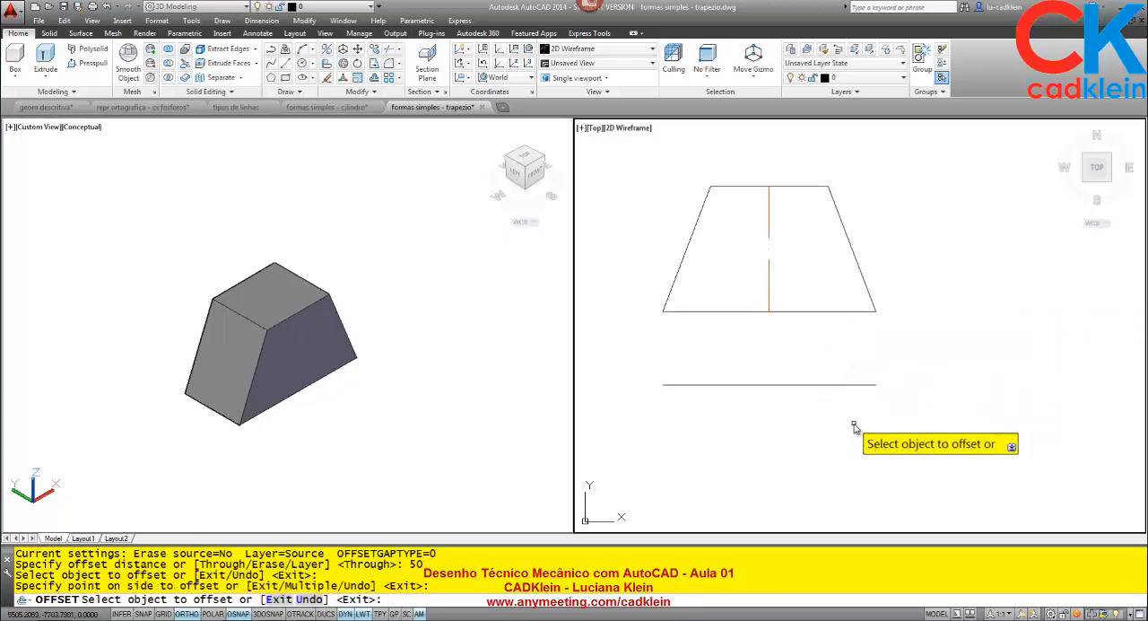
key(Return)
- Draw a construction circle of radius 50 centred on the trapezoid's lower right corner
middle_drag(879, 321, 834, 354)
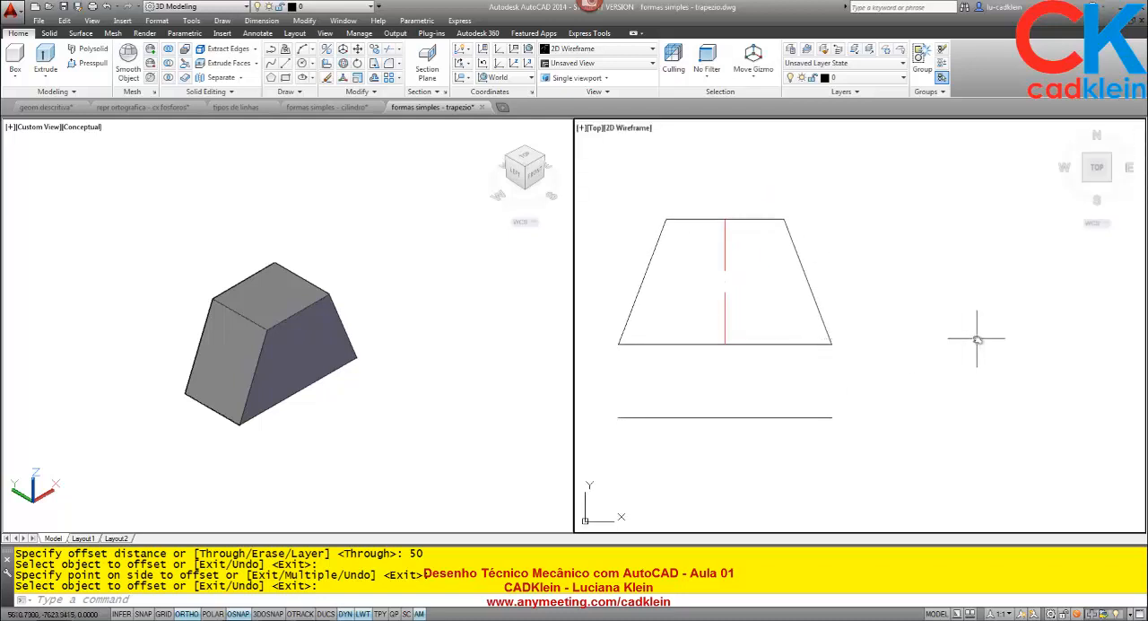
text(c)
key(Return)
click(832, 343)
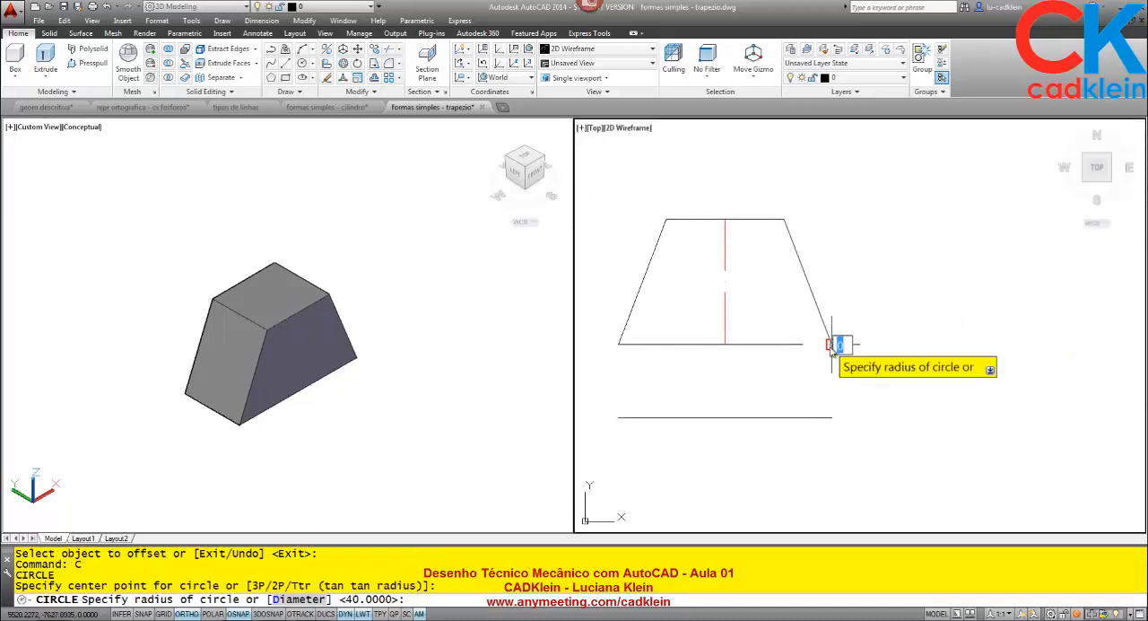
text(50)
key(Return)
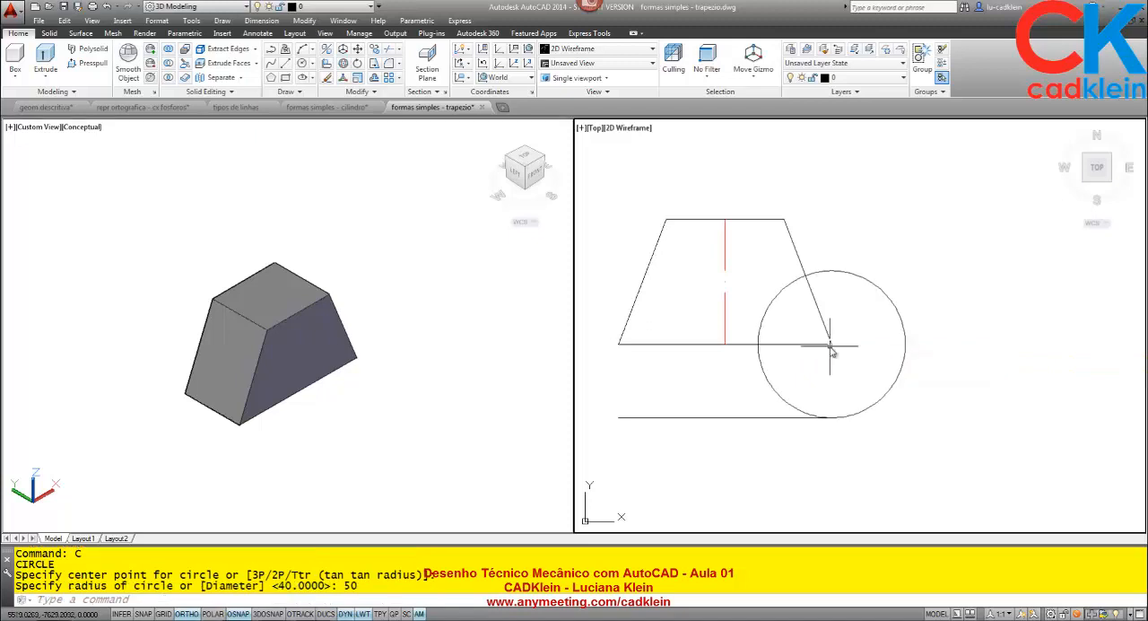
- Draw an 85-unit vertical line upward from the circle's right quadrant, and erase the construction circle
text(l)
key(Return)
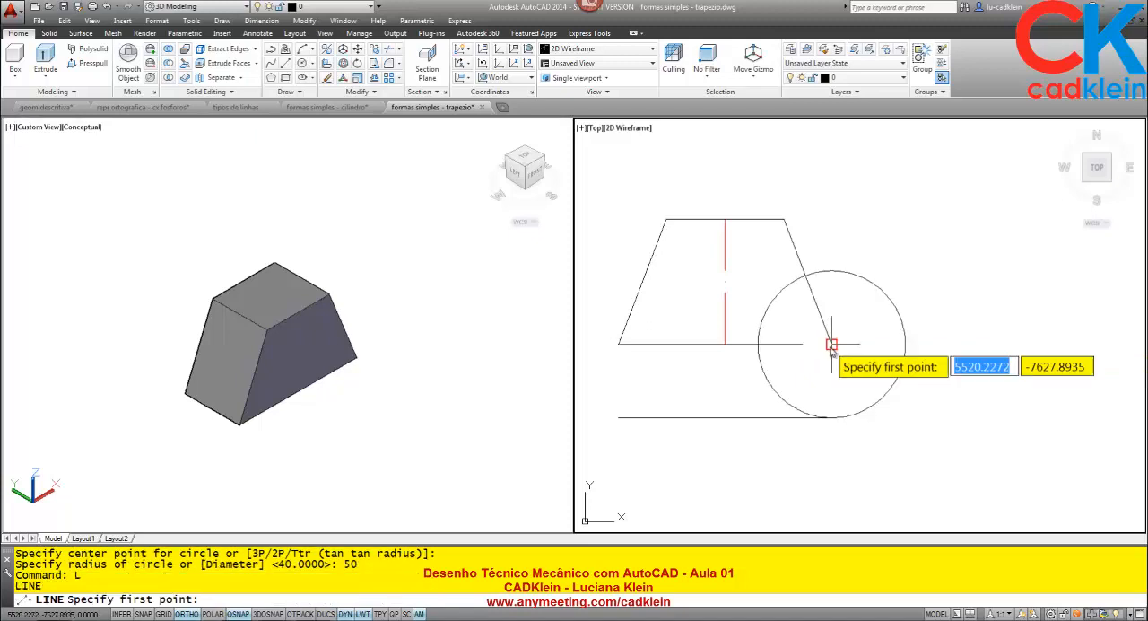
click(905, 344)
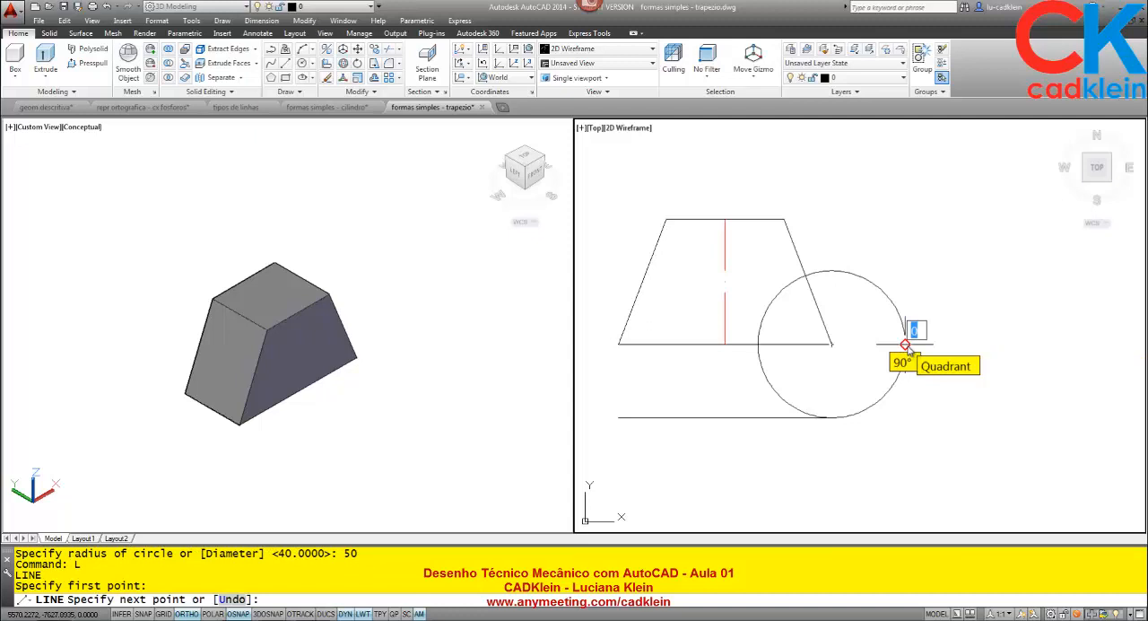
text(85)
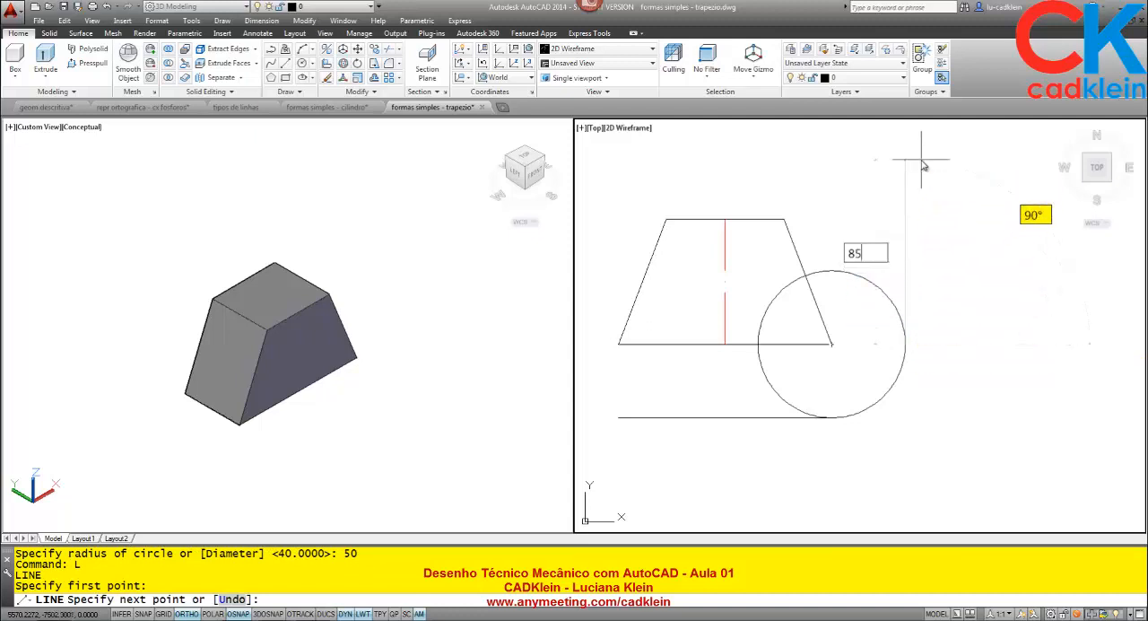
key(Return)
key(Return)
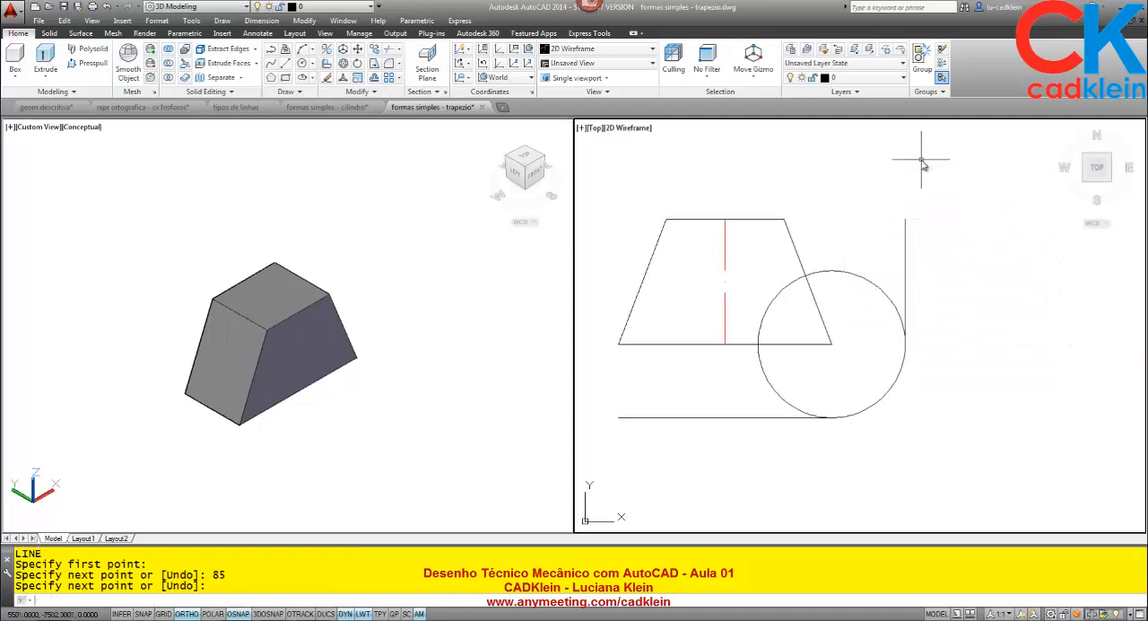
click(890, 390)
key(Delete)
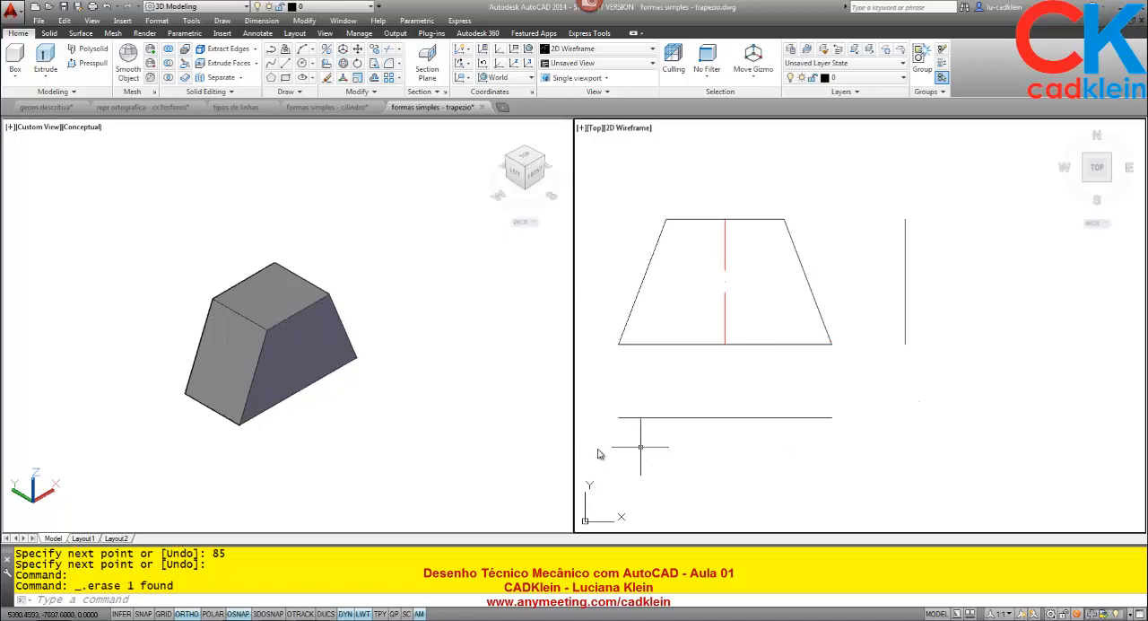
- Measure the 3D solid's depth along the bottom edge of its slanted side face
click(285, 444)
text(DI)
key(Return)
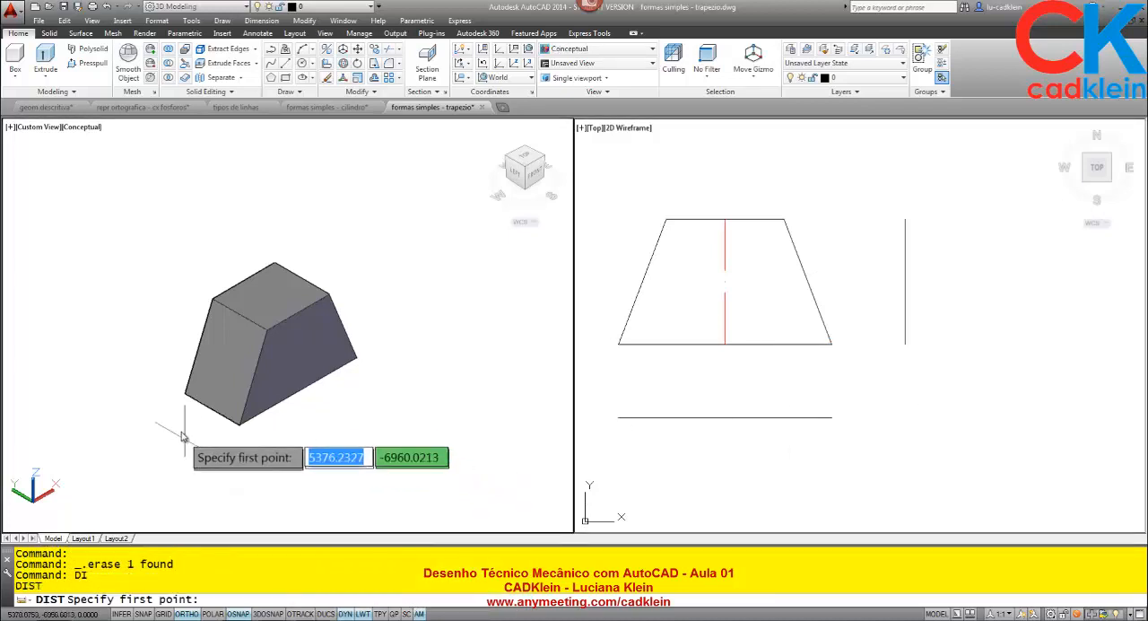
click(185, 393)
click(240, 425)
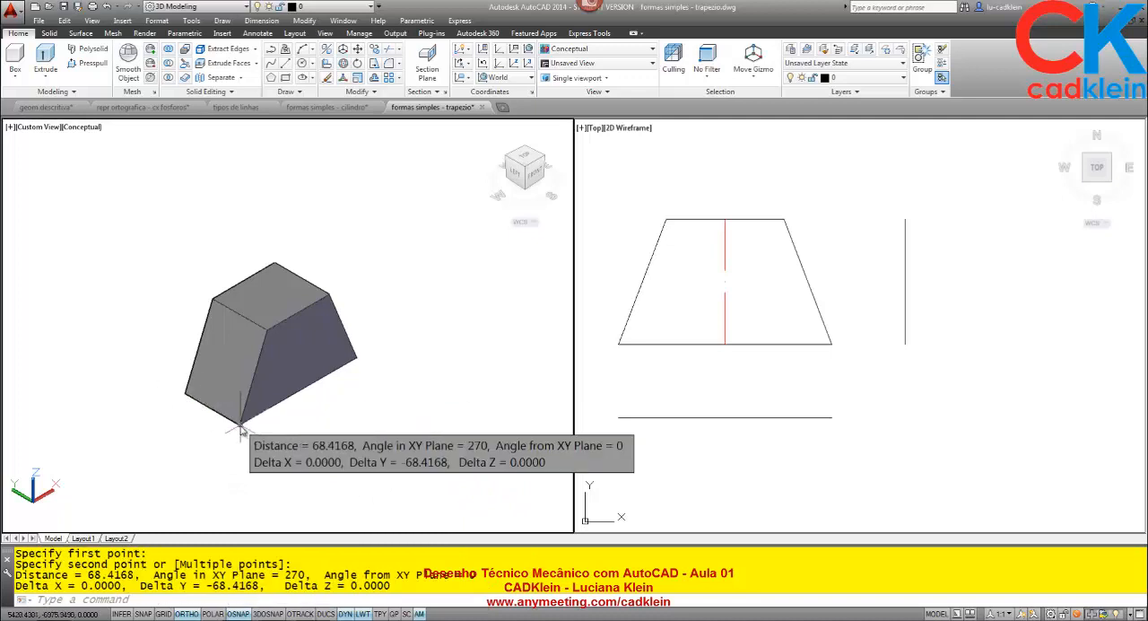
- Offset the line below the trapezoid 70 units downward and the vertical line beside it 70 units to the right
click(694, 445)
text(O)
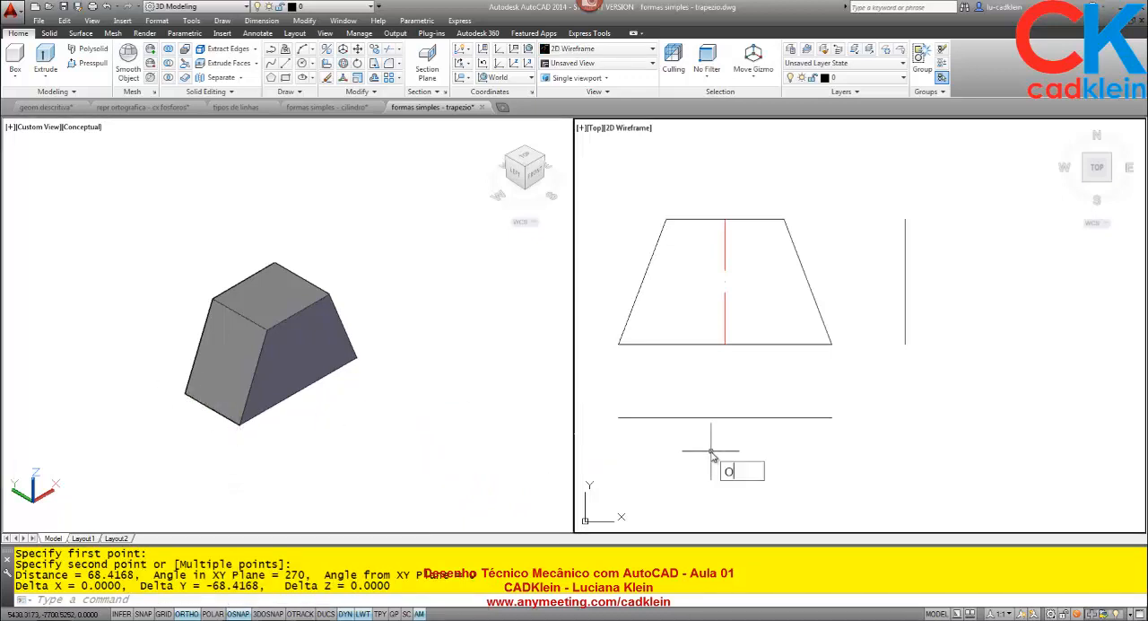
key(Return)
text(70)
key(Return)
click(724, 417)
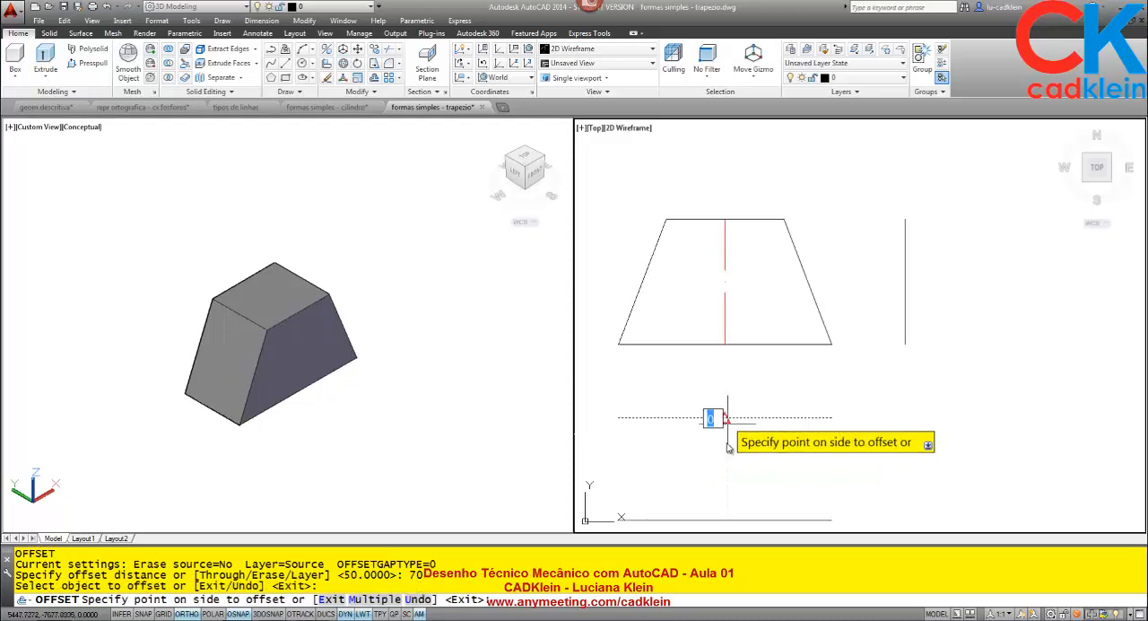
click(727, 445)
click(905, 330)
click(960, 345)
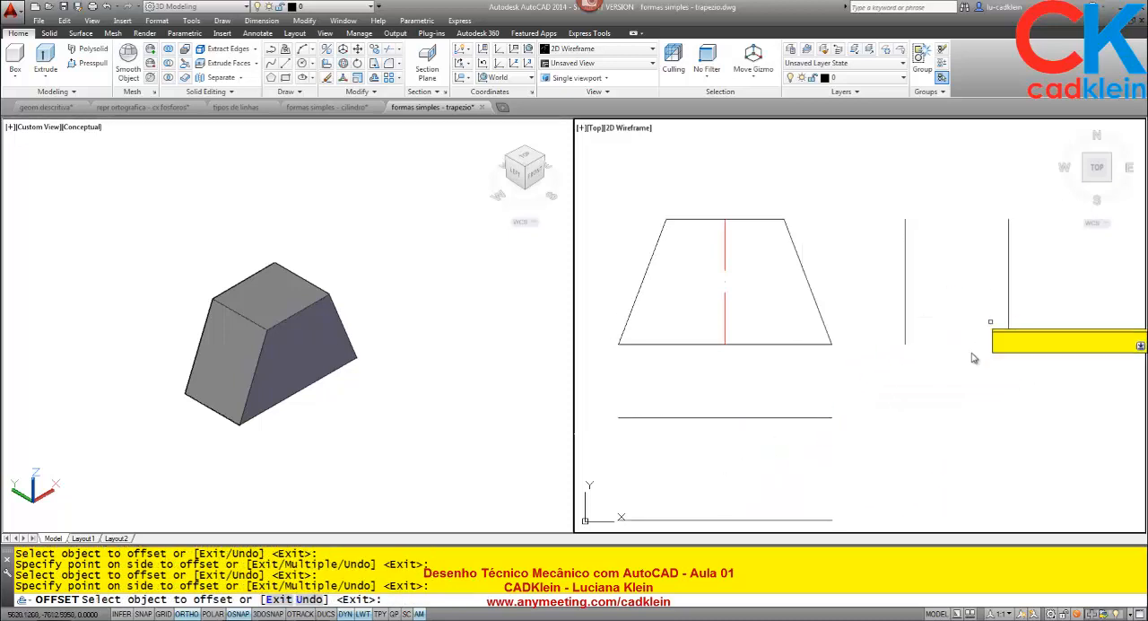
key(Return)
- Close the rectangle below the front view with vertical lines joining the left and right ends of its two horizontal lines
mouse_move(901, 448)
middle_down()
mouse_move(910, 395)
mouse_move(923, 419)
middle_up()
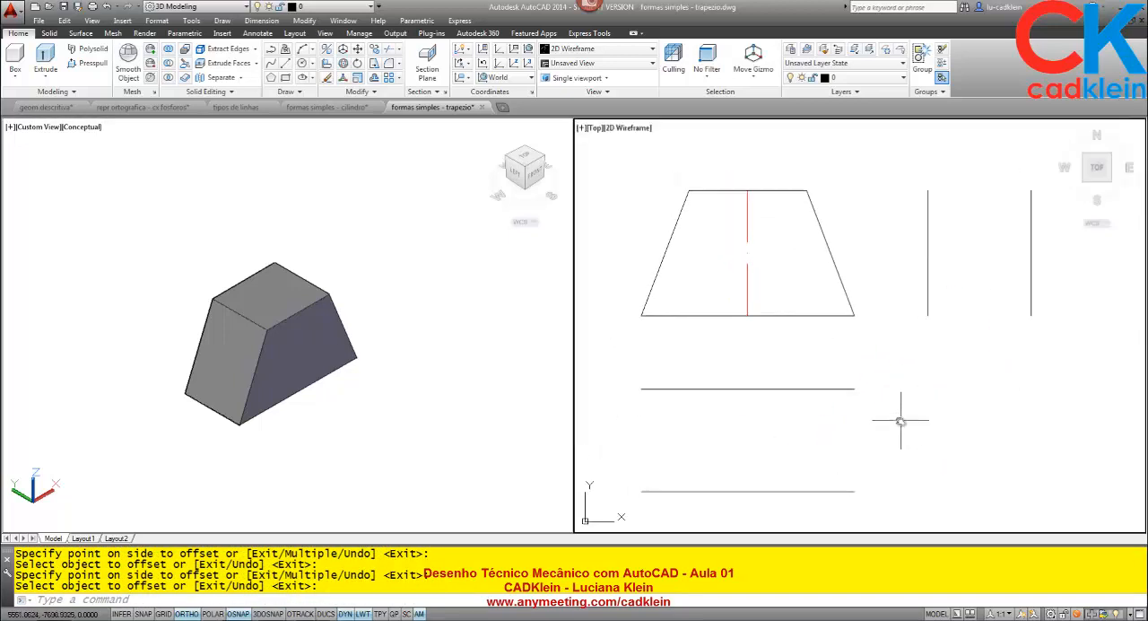
key(Return)
click(640, 390)
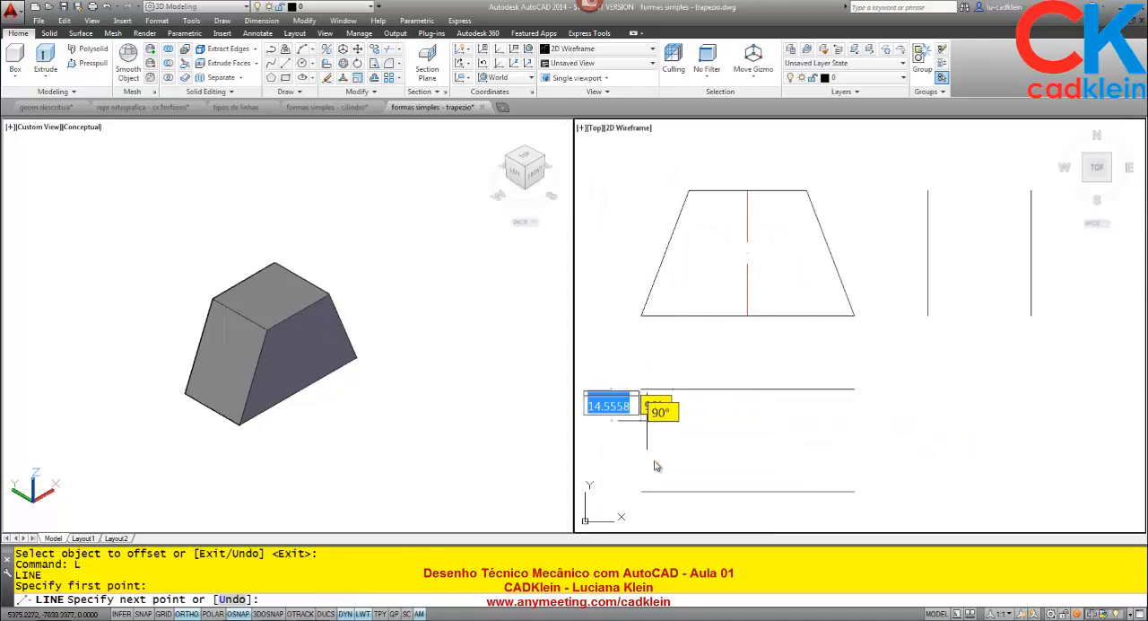
click(640, 492)
key(Return)
key(Return)
click(853, 389)
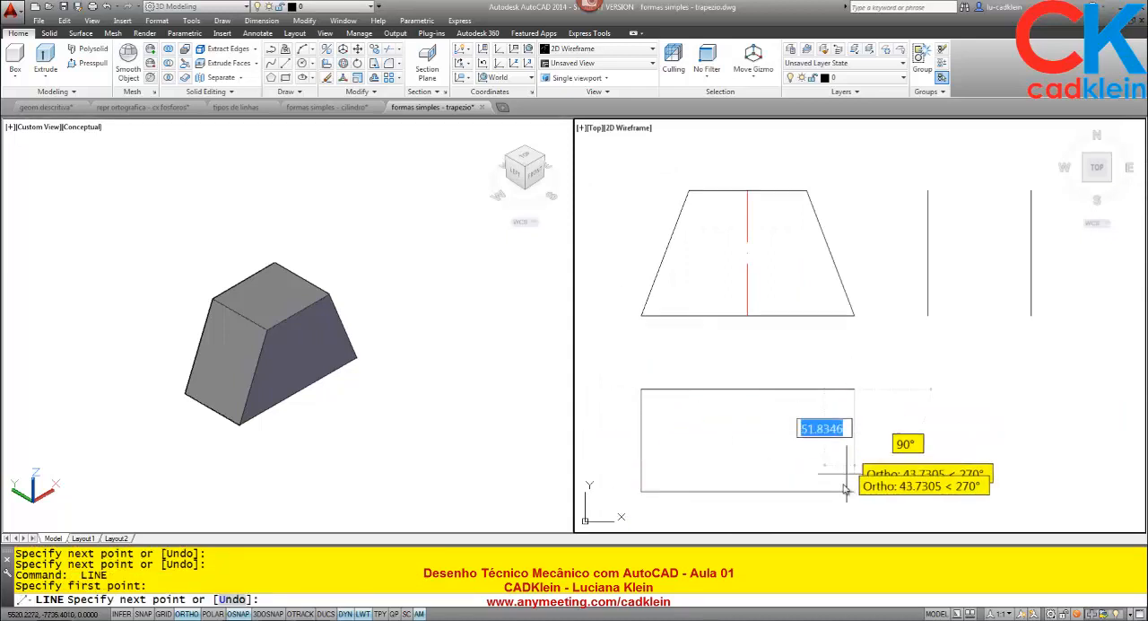
click(854, 493)
key(Return)
- Close the side view rectangle with horizontal lines joining the top and bottom ends of its two vertical lines
key(Return)
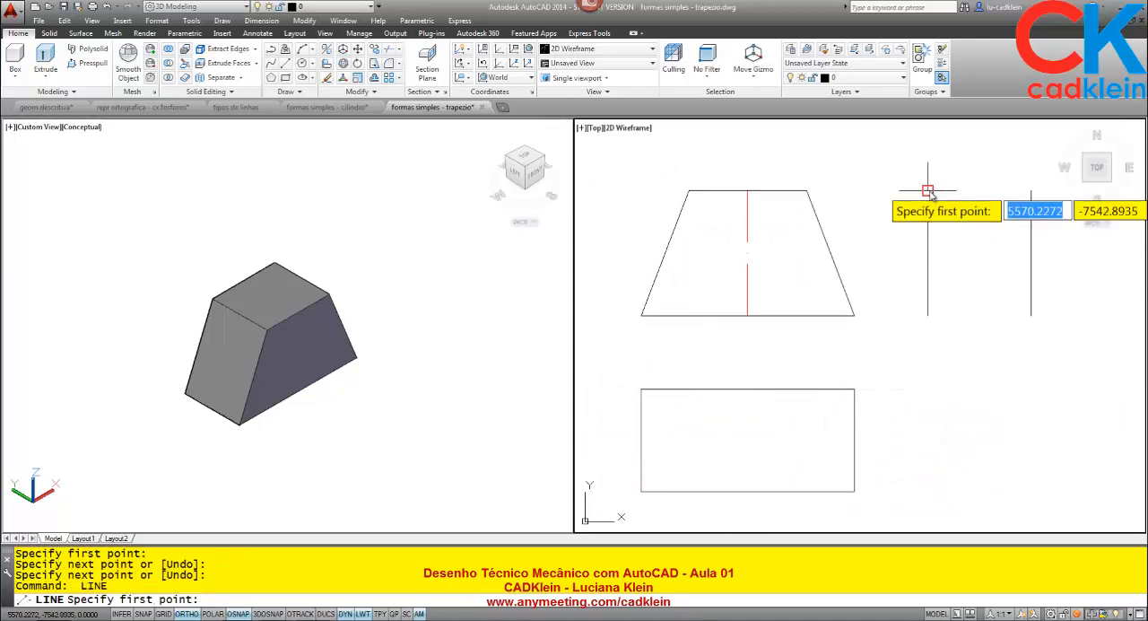
click(928, 190)
click(1030, 190)
key(Return)
key(Return)
click(927, 315)
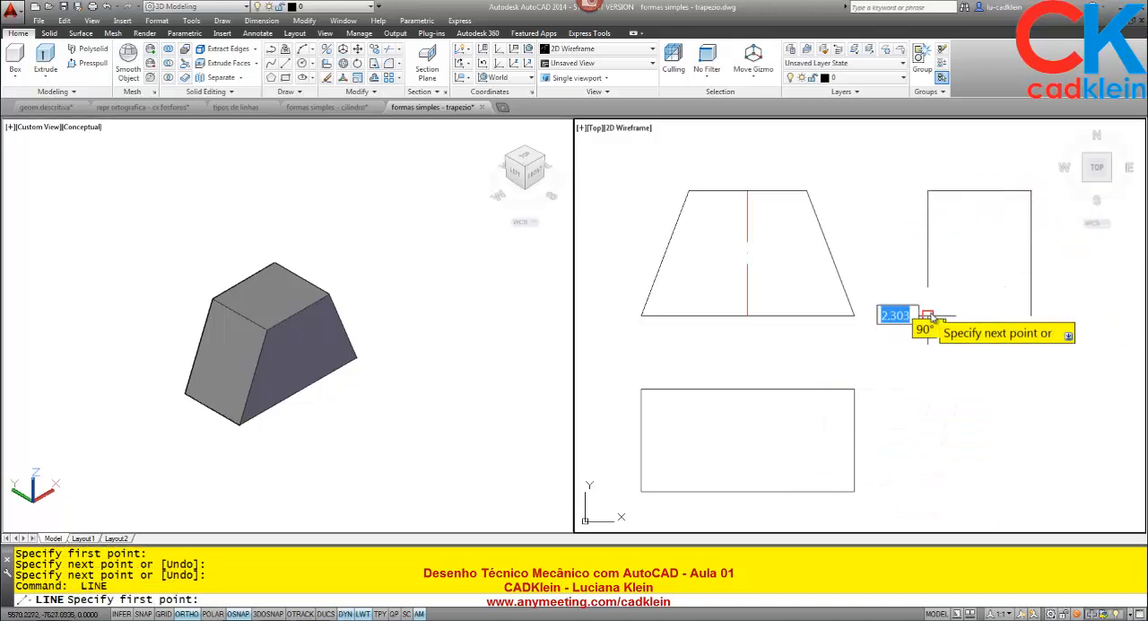
click(1030, 315)
key(Return)
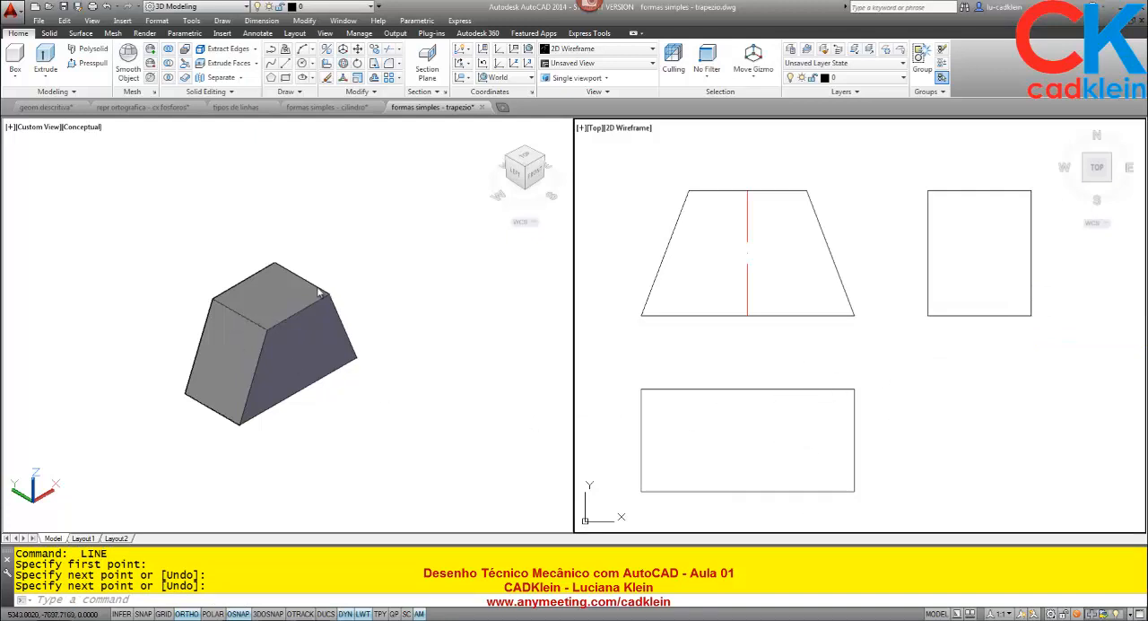
- Draw vertical projection lines from the trapezoid's two top corners down past the rectangle below it
text(L)
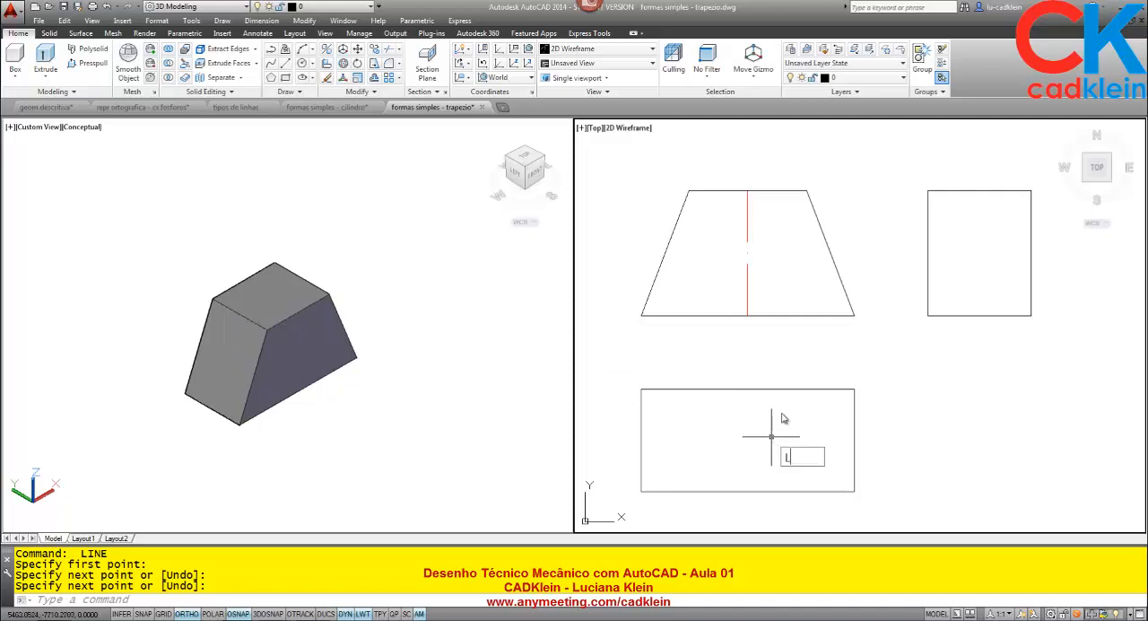
key(Return)
click(806, 191)
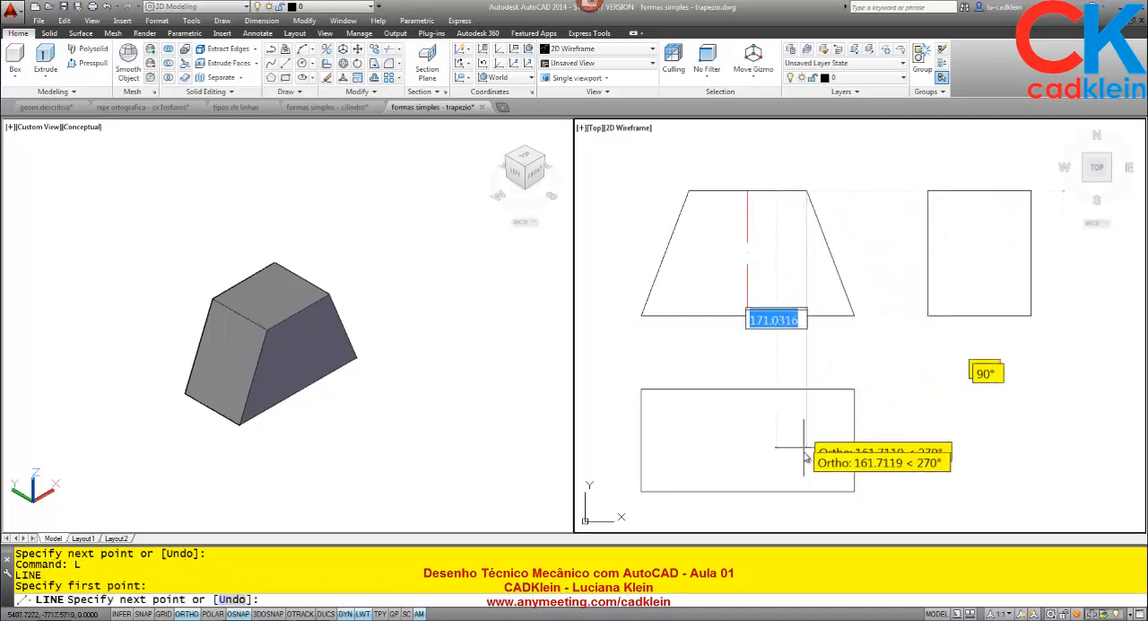
click(806, 492)
key(Return)
key(Return)
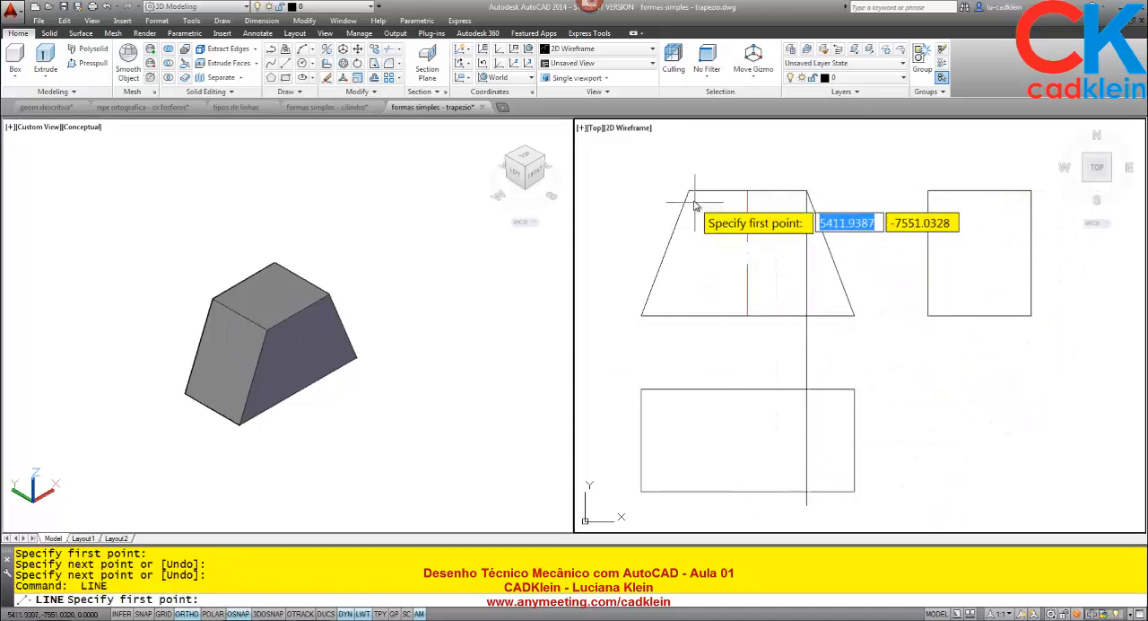
click(689, 191)
click(703, 508)
- Trim the two projection lines above and below the lower rectangle, using its horizontal edges as cutting edges
key(Return)
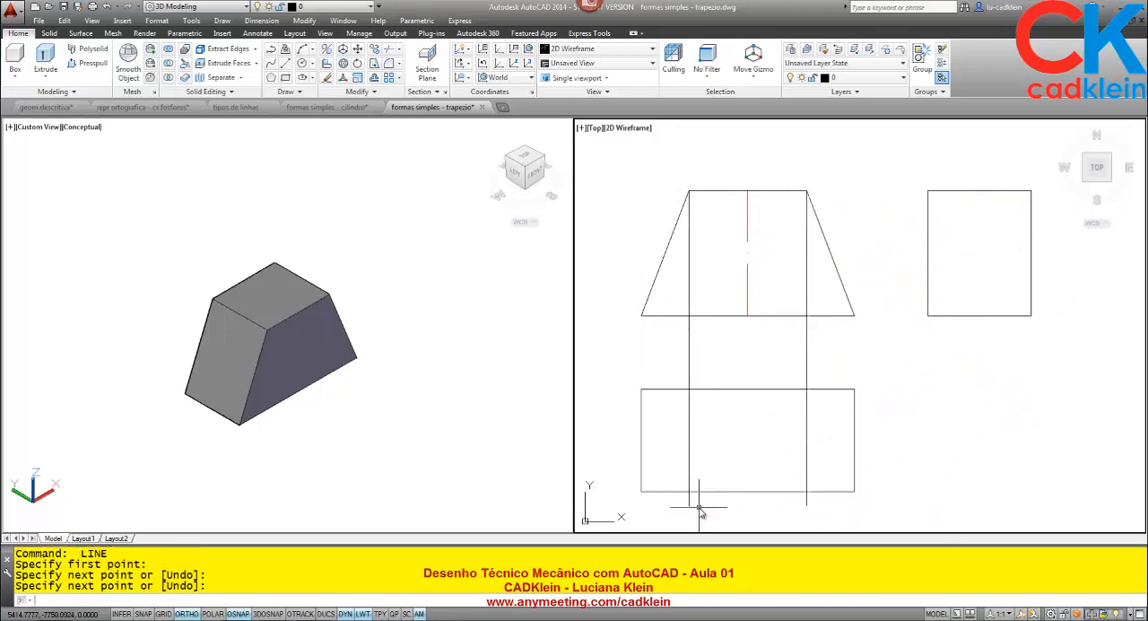
text(TR)
key(Return)
click(763, 508)
click(728, 366)
key(Return)
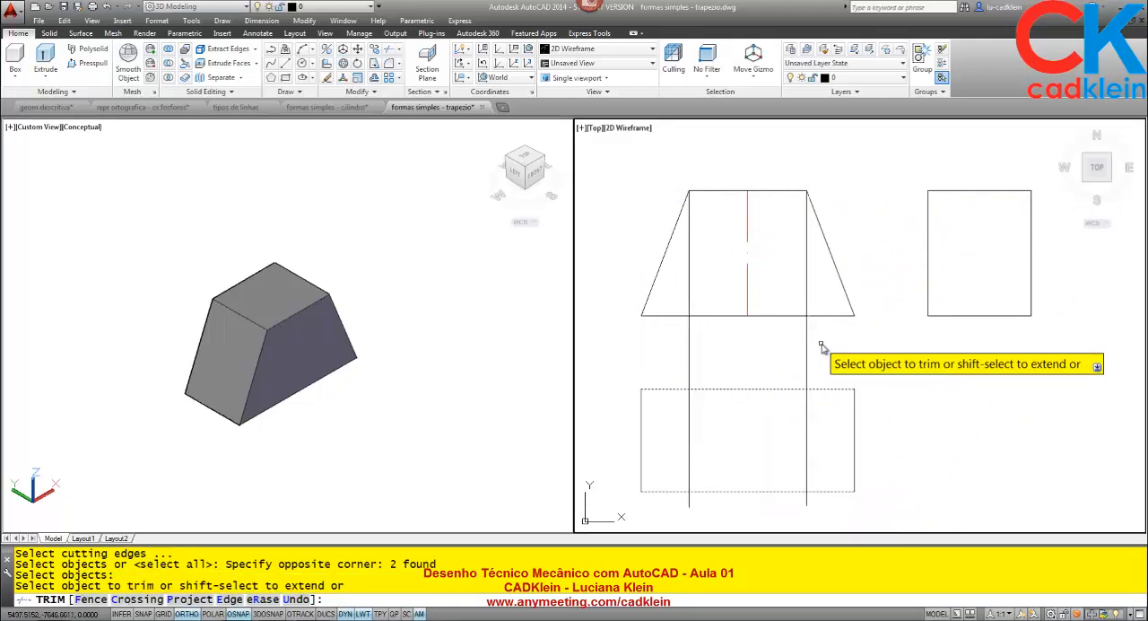
click(823, 348)
click(650, 363)
click(806, 509)
click(665, 503)
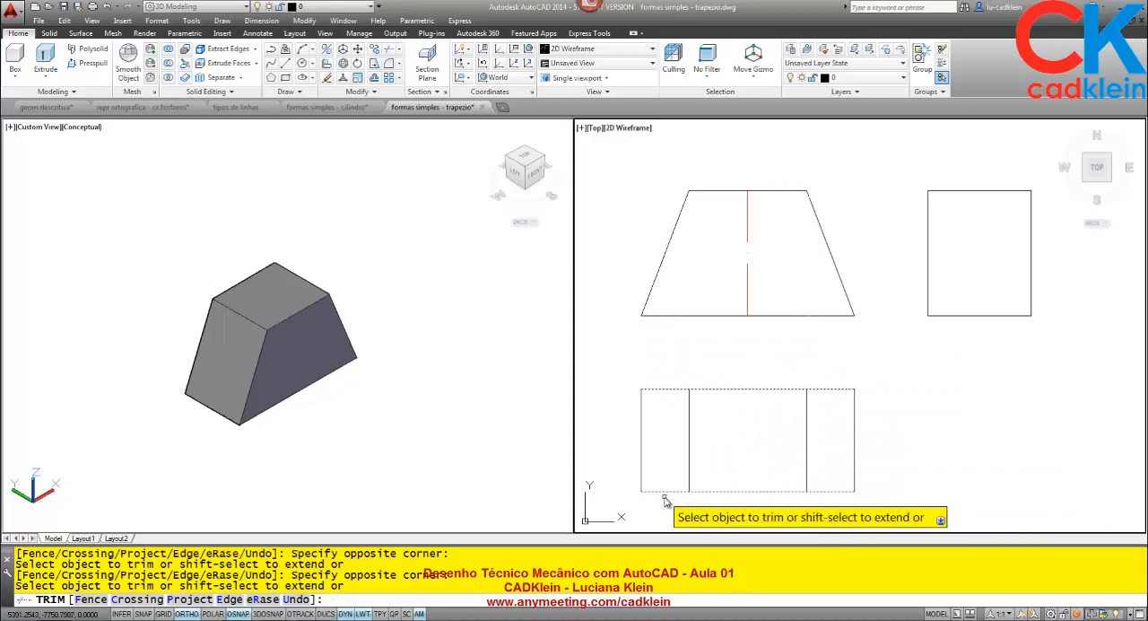
key(Return)
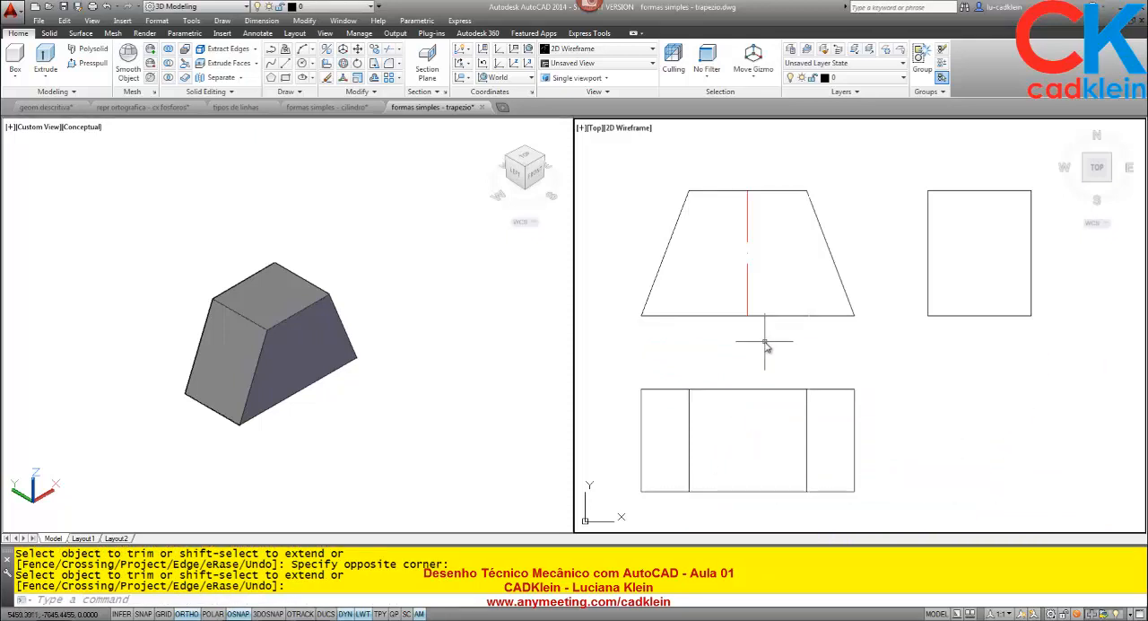
key(Return)
- Stretch the lower end of the trapezoid's red centre line down past the bottom edge of the lower view
click(747, 305)
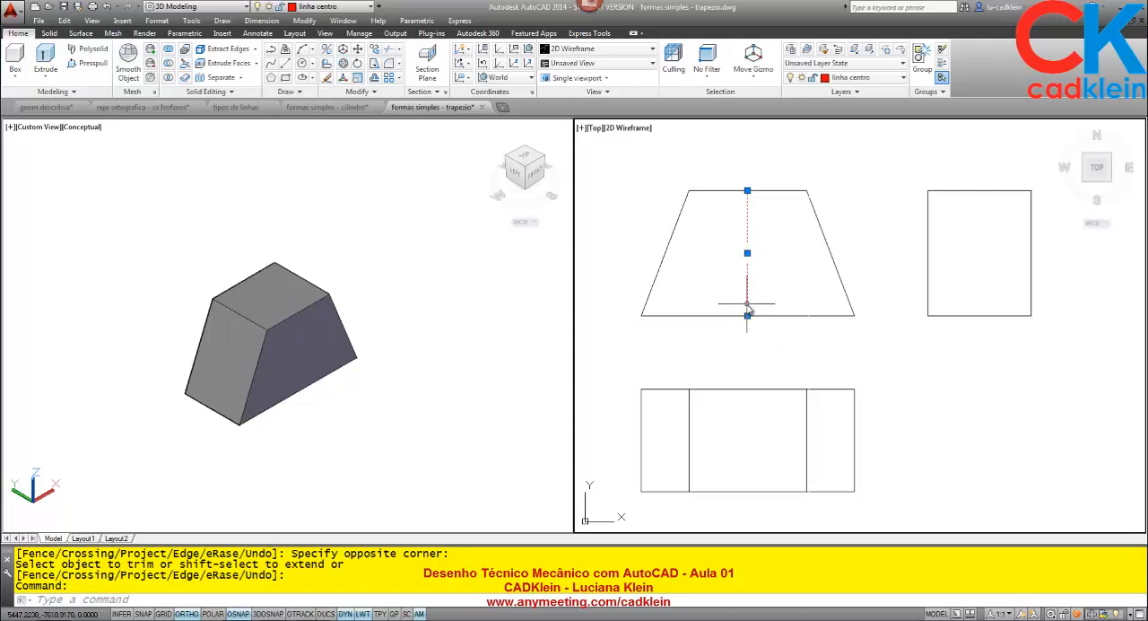
click(747, 313)
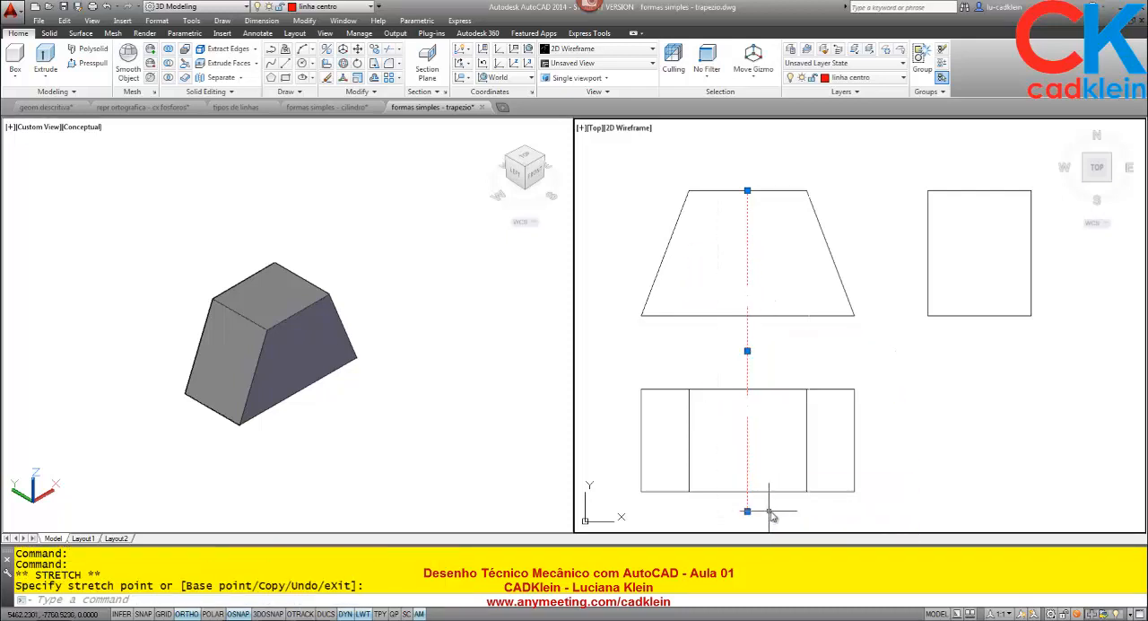
key(Escape)
- Measure how far the centre line extends beyond the lower view's bottom edge
text(di)
key(Return)
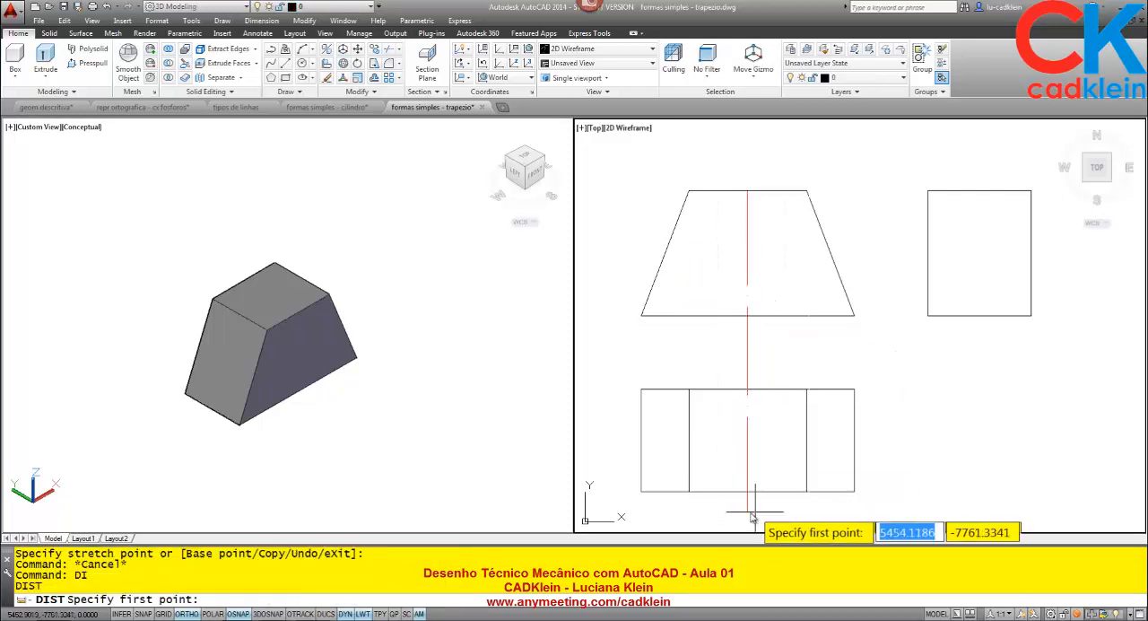
click(747, 511)
click(751, 496)
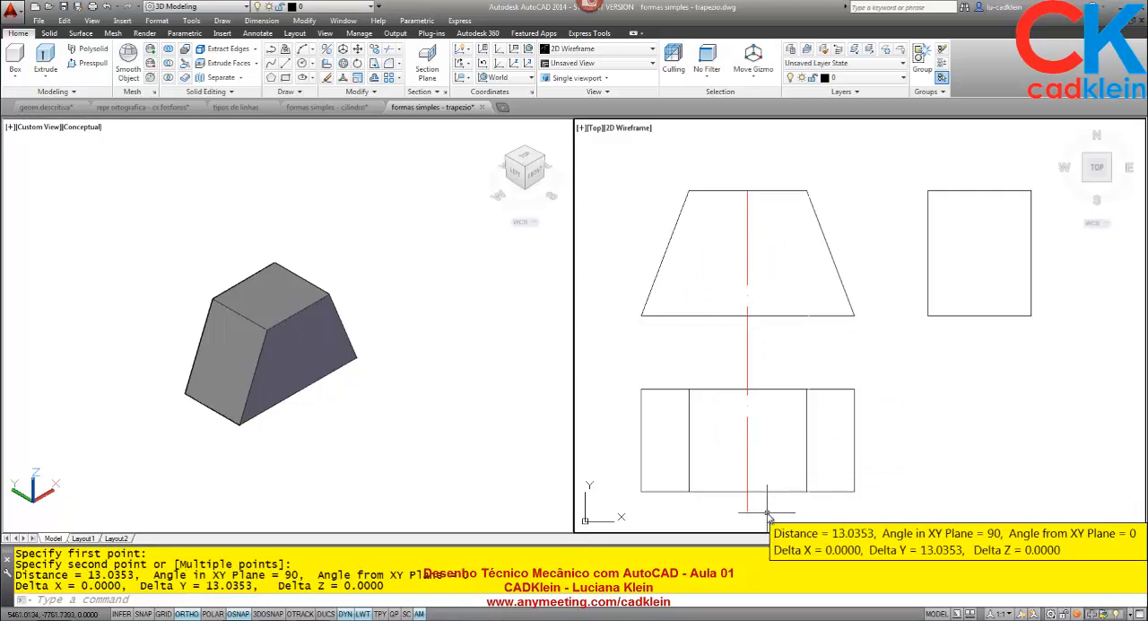
- Trim the centre line's lower end at the bottom edge of the lower view
text(tr)
key(Return)
click(748, 498)
key(Return)
click(749, 504)
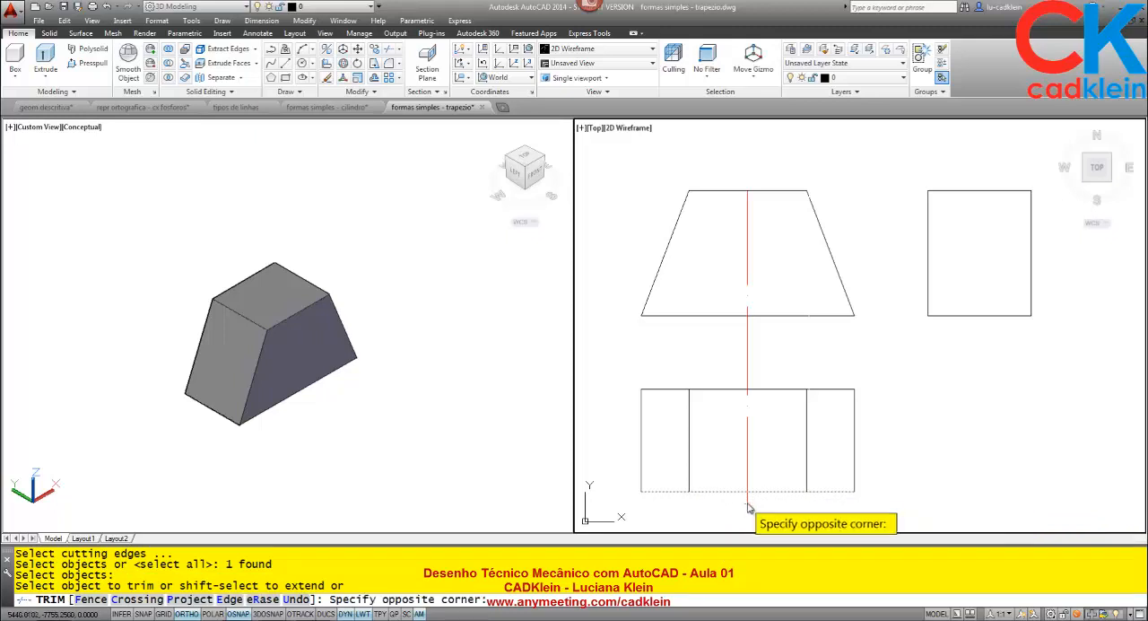
click(748, 509)
key(Return)
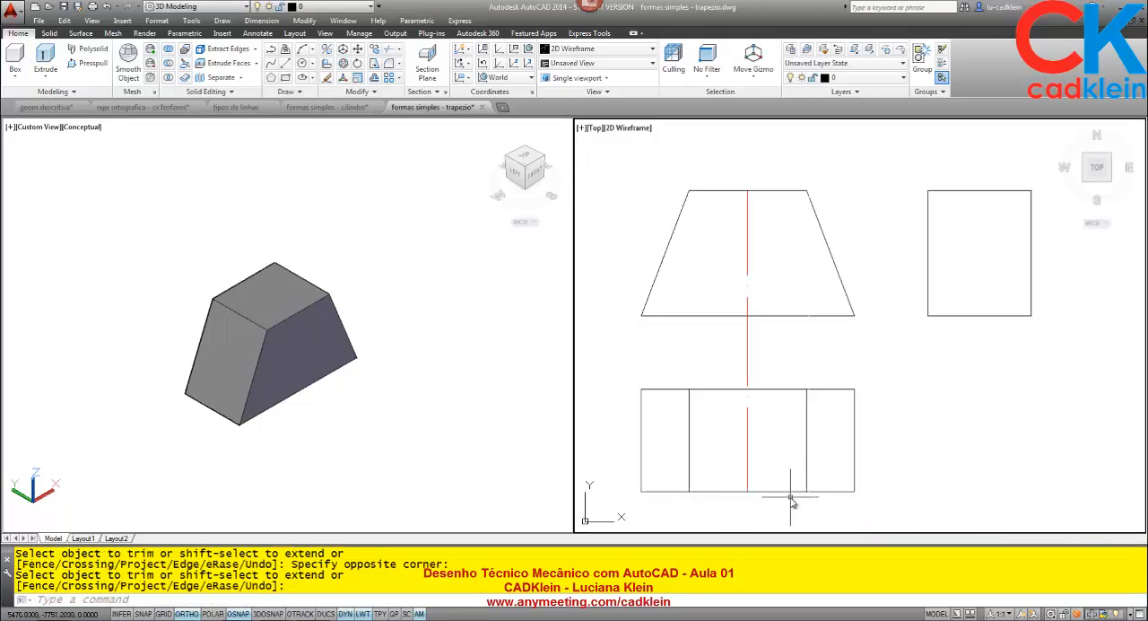
- Lengthen the vertical centre line by a delta of 15 units at both its lower and upper ends
text(LEN)
key(Return)
text(D)
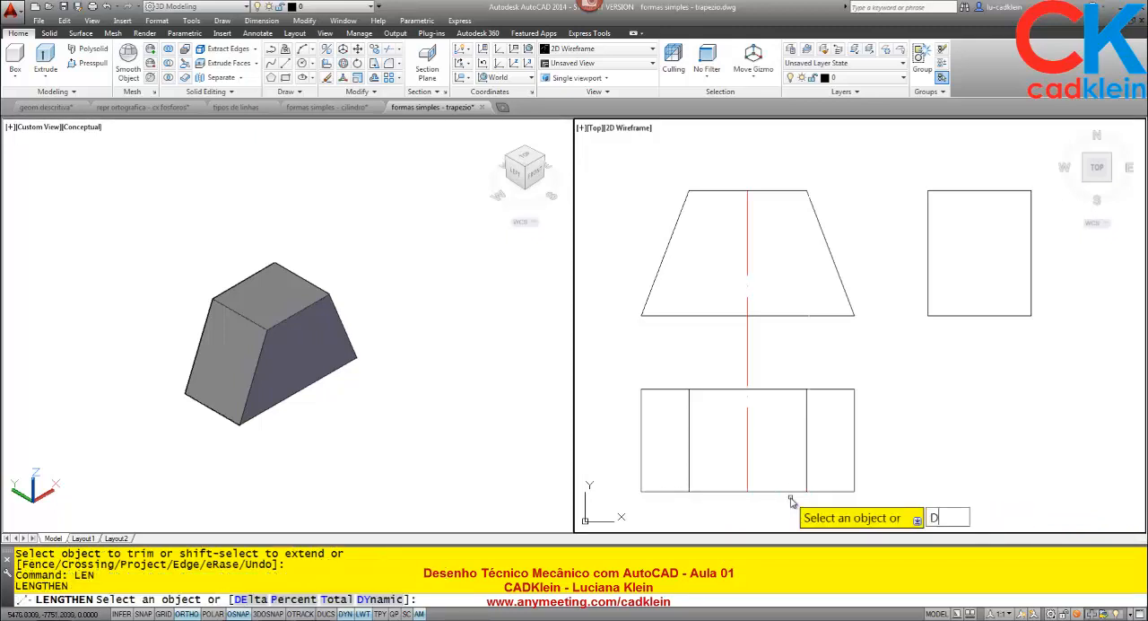
text(E)
key(Return)
text(15)
key(Return)
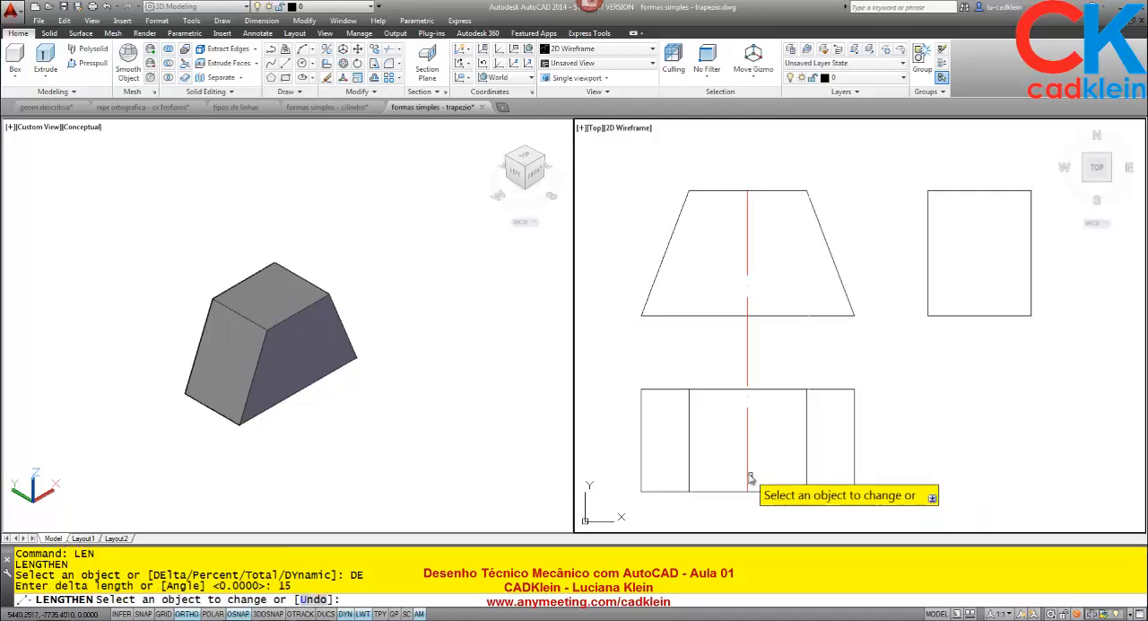
click(750, 475)
click(750, 197)
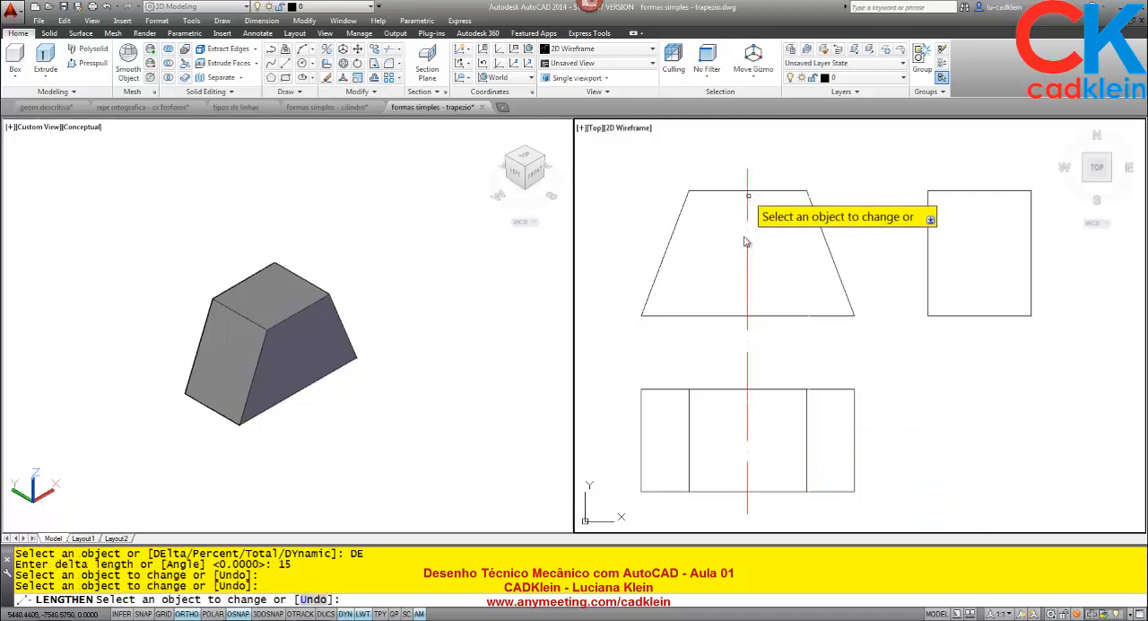
key(Return)
- Draw a horizontal line across the lower view between the midpoints of its left and right edges
text(L)
key(Return)
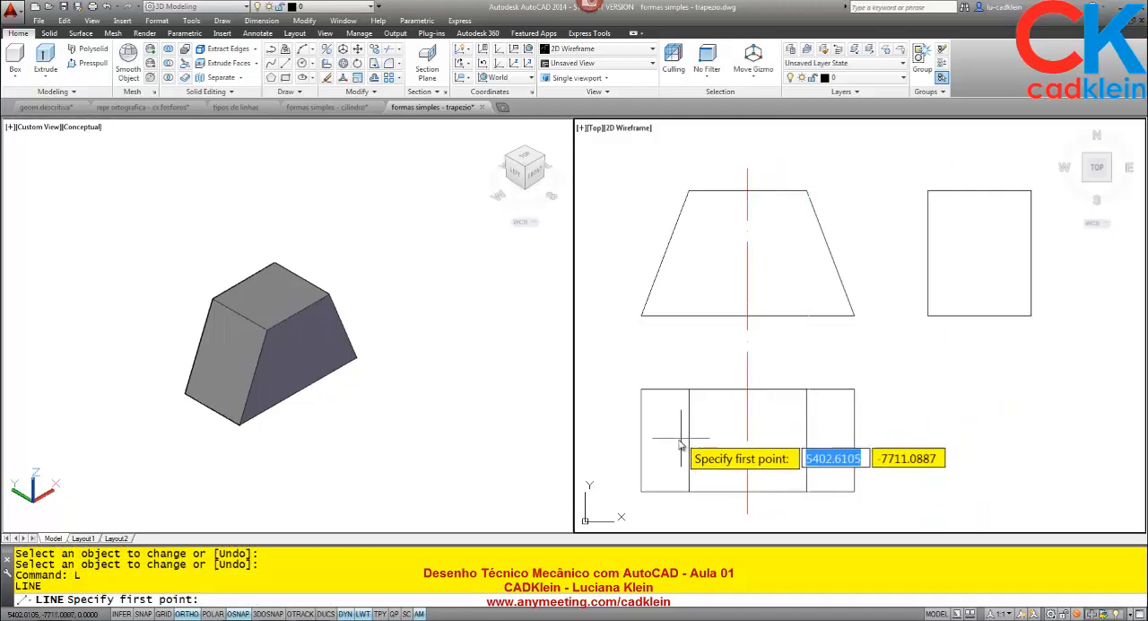
click(641, 439)
click(854, 440)
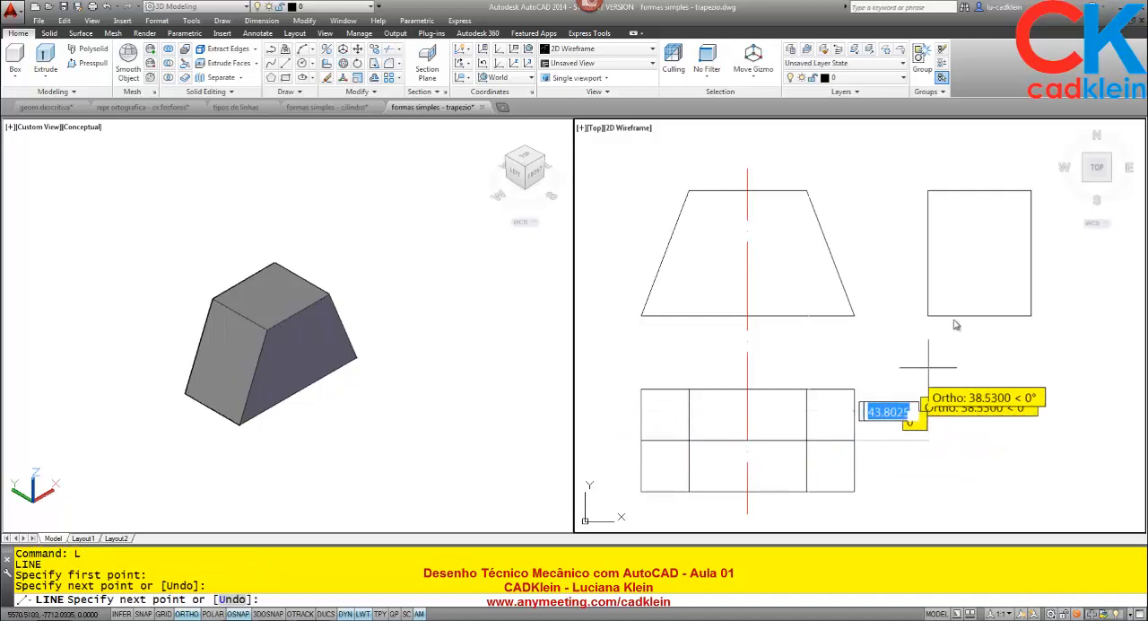
key(Return)
key(Return)
- Draw a vertical line in the side view between the midpoints of its upper and lower edges
click(979, 190)
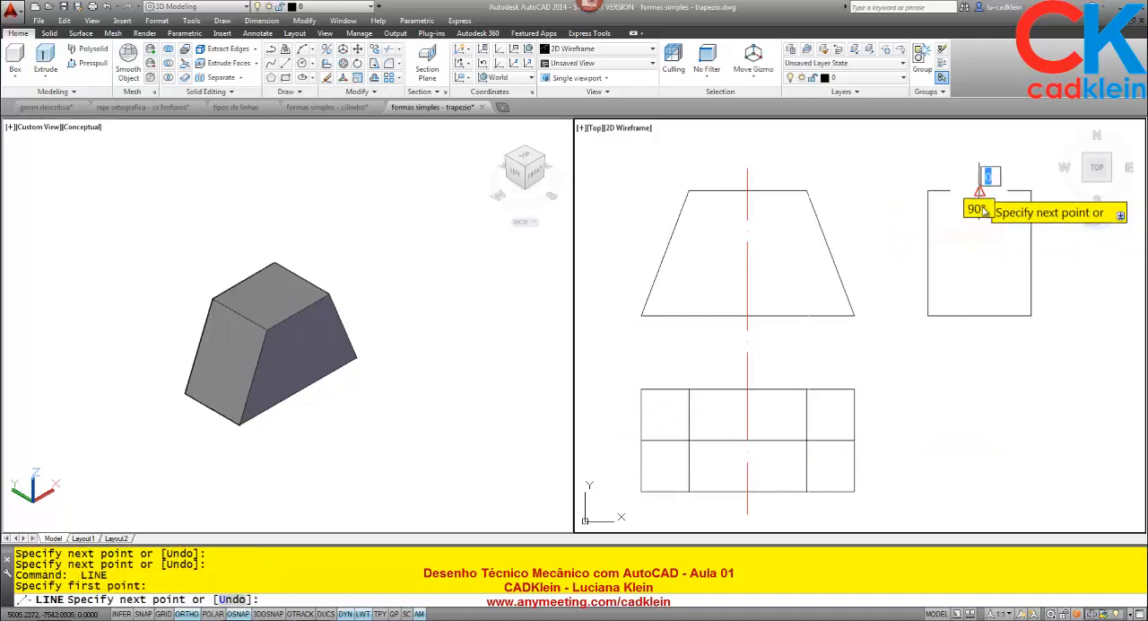
click(979, 316)
key(Return)
- Match the properties of the existing red centre line to the side view's vertical midline and the lower view's horizontal midline
text(MA)
key(Return)
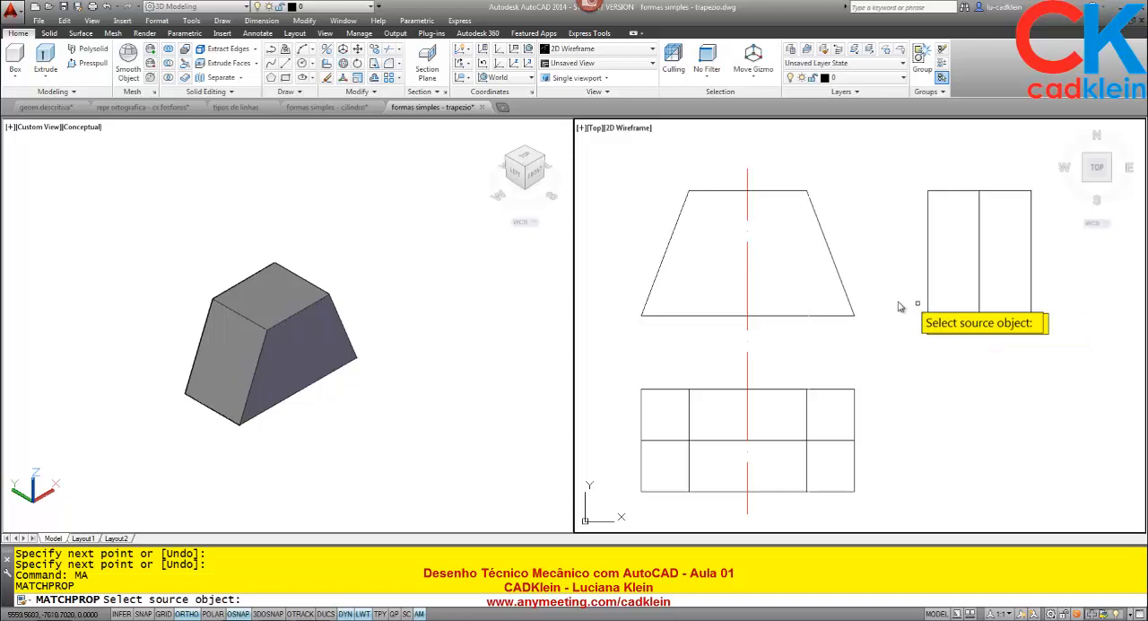
click(747, 295)
click(979, 280)
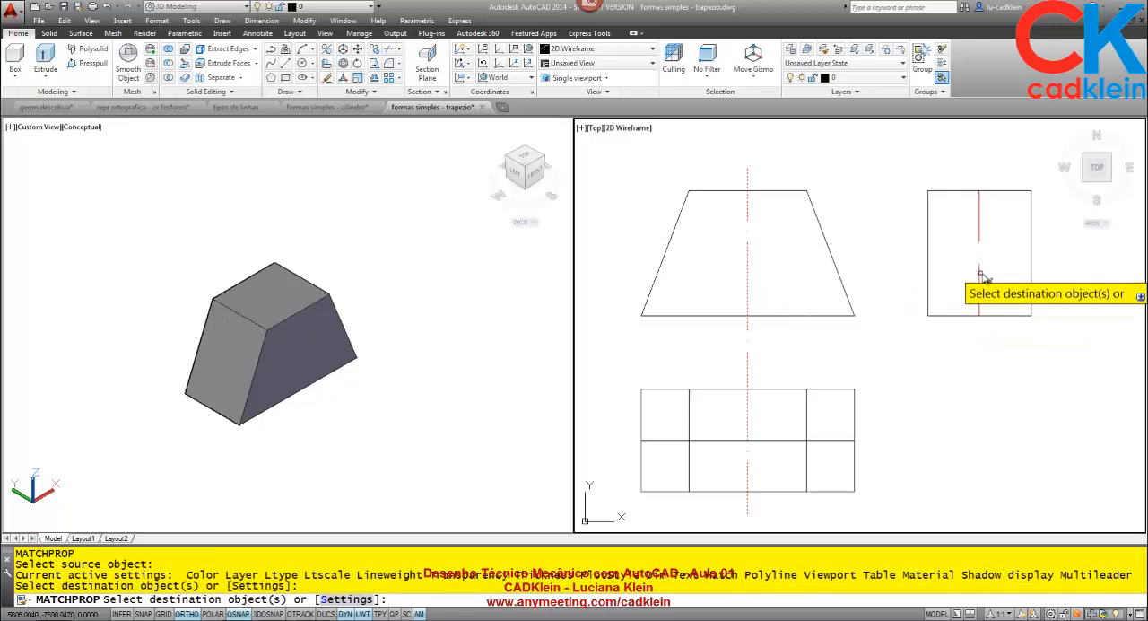
click(830, 440)
key(Return)
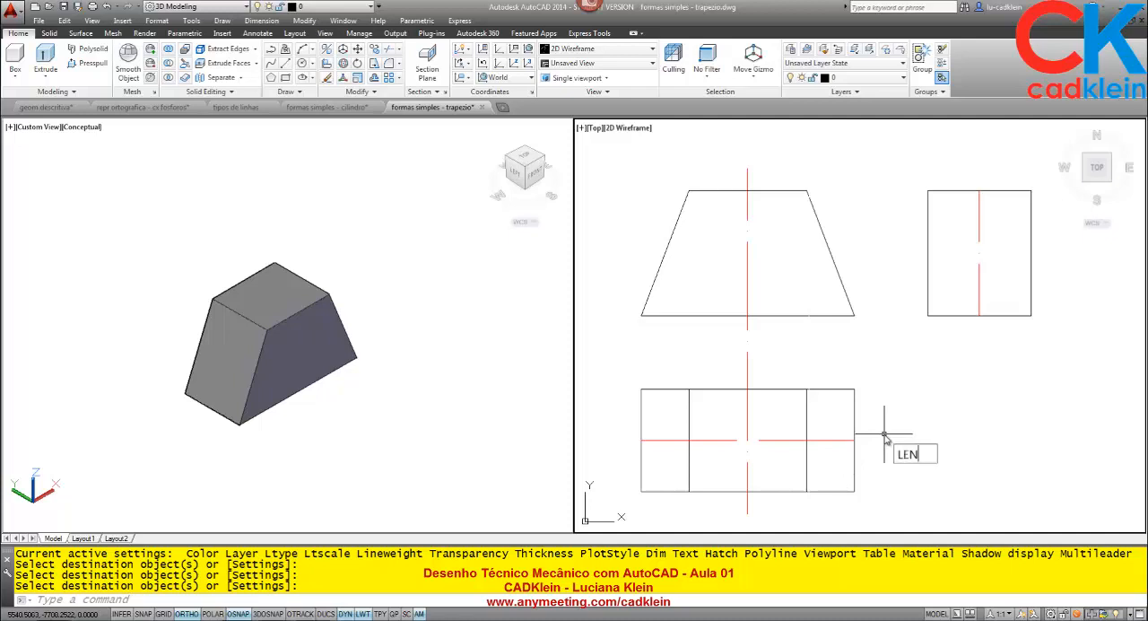
- Lengthen both ends of the side view's vertical centre line and the lower view's horizontal centre line by a delta of 15 units
text(LEN)
key(Return)
text(DE)
key(Return)
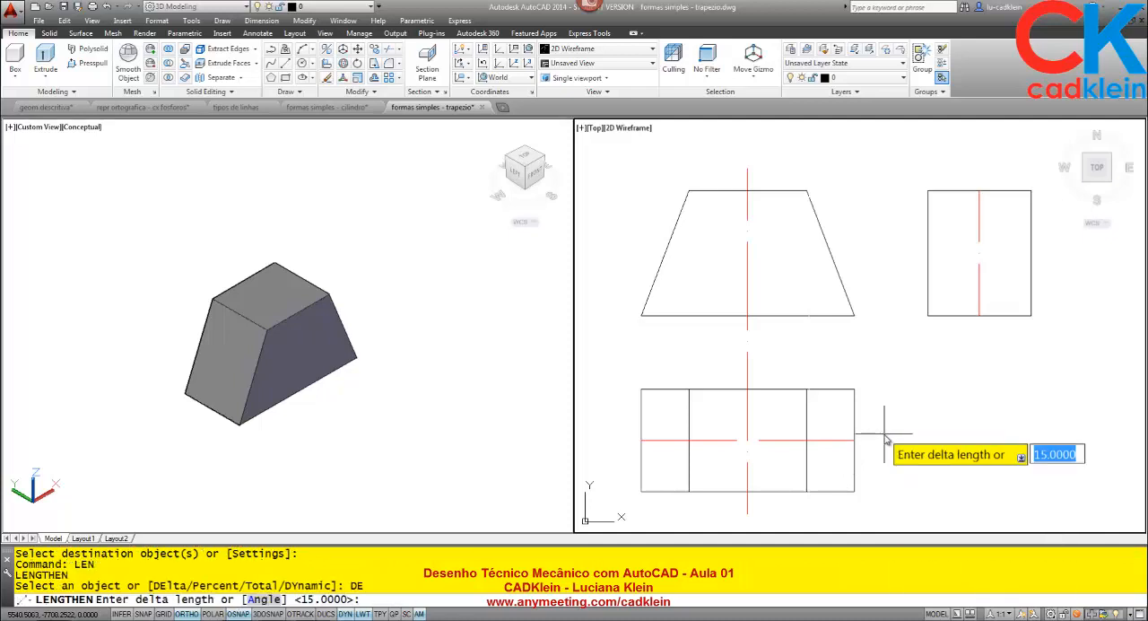
key(Return)
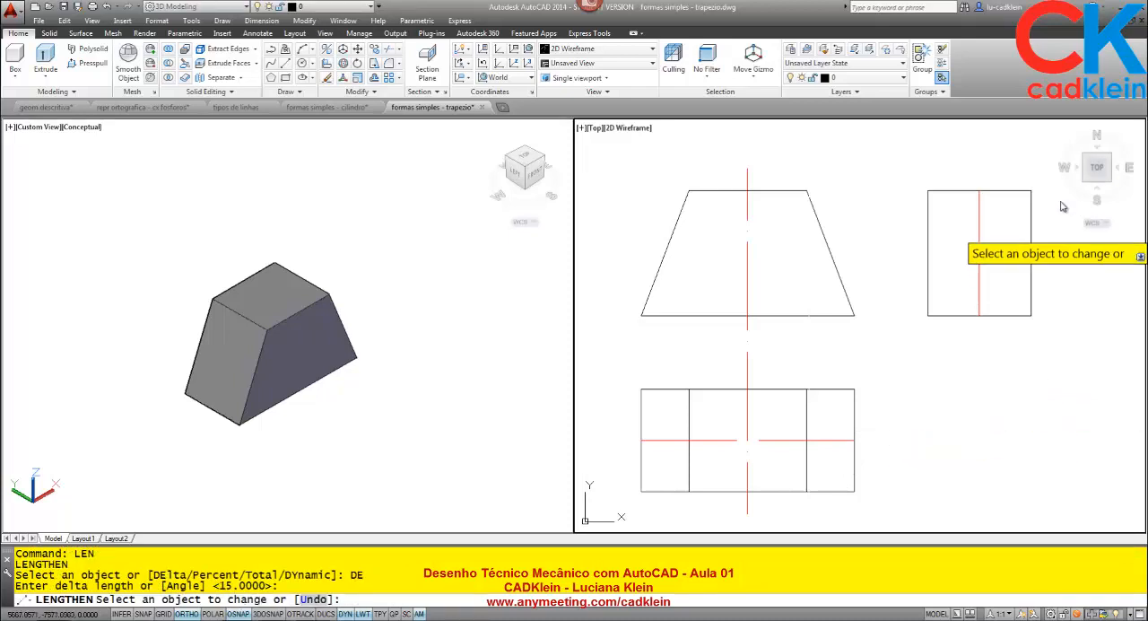
click(978, 199)
click(979, 307)
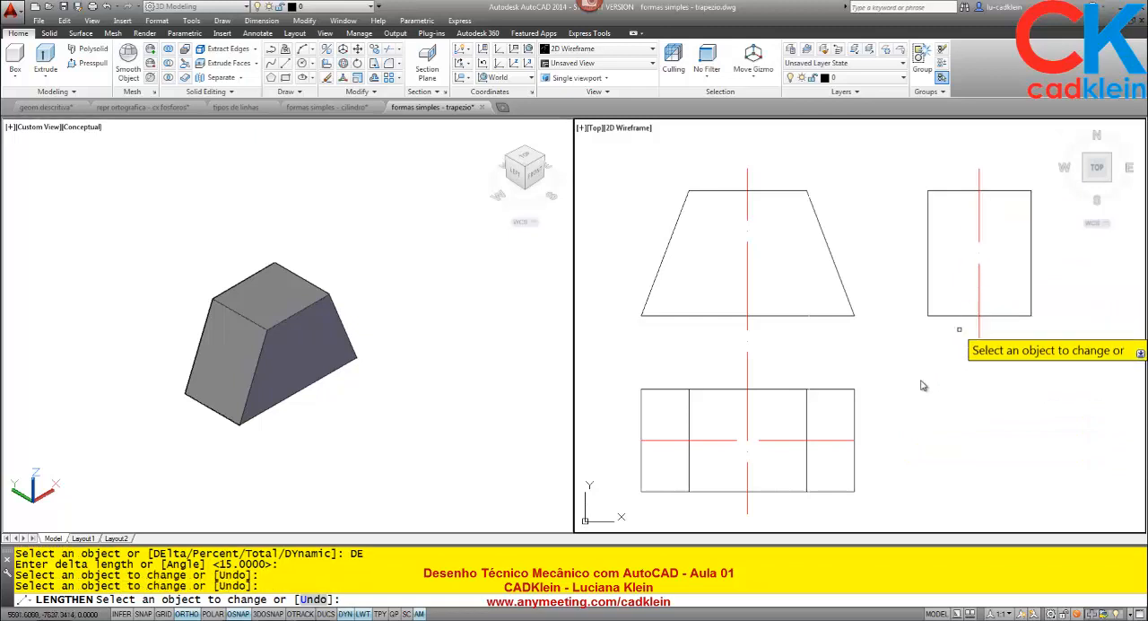
click(843, 440)
click(673, 441)
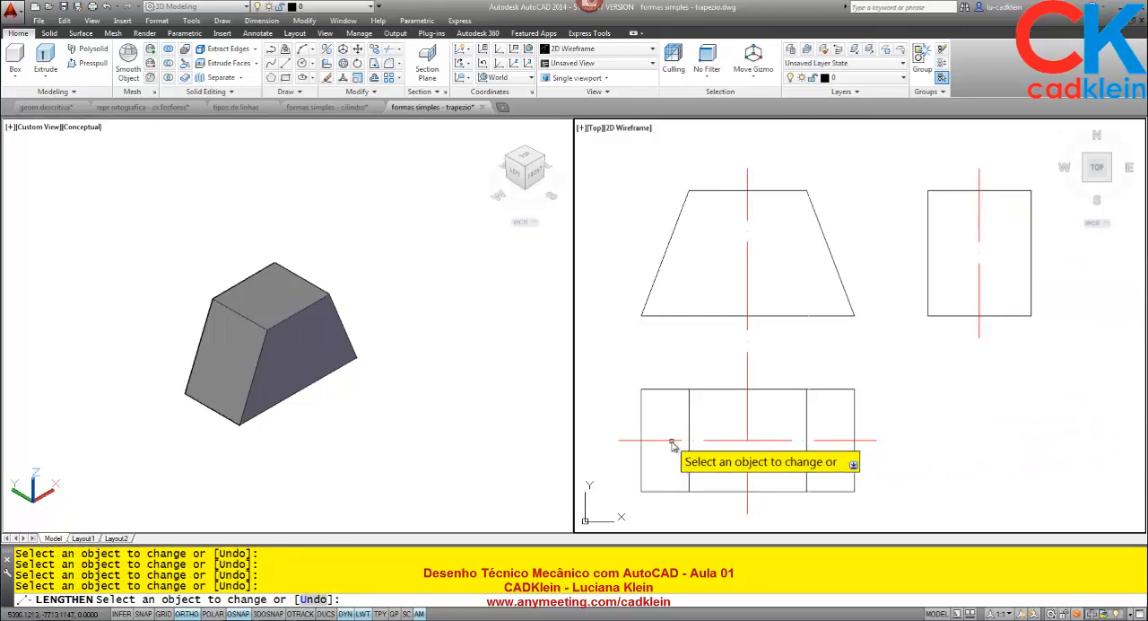
key(Return)
- Set the linetype scale of all three centre lines to 0.25
click(986, 273)
click(975, 299)
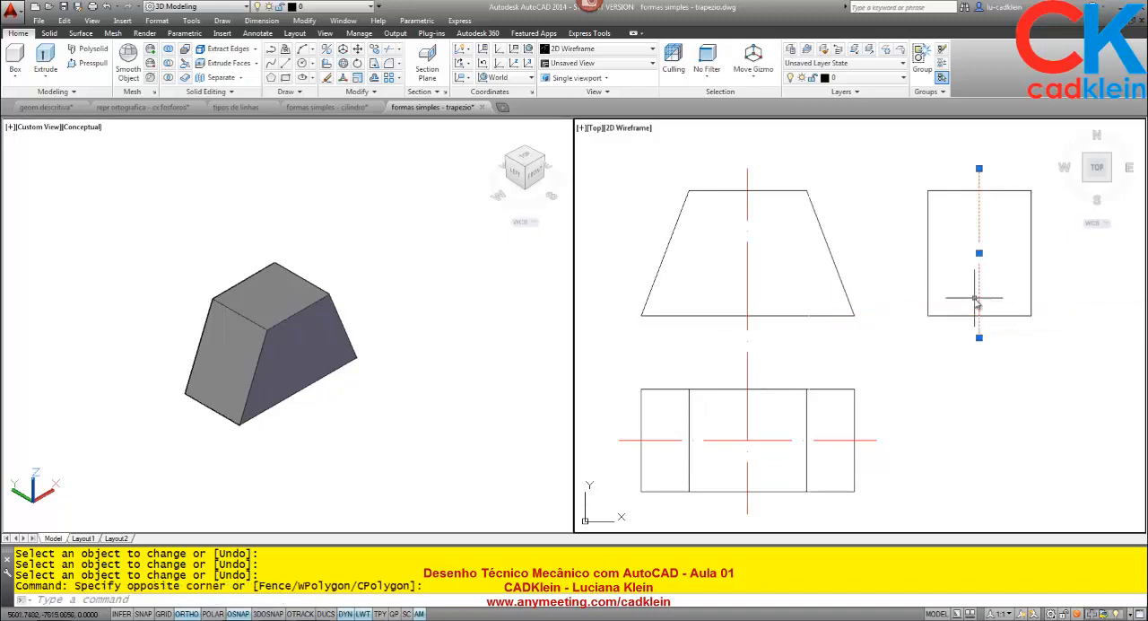
click(765, 459)
click(730, 421)
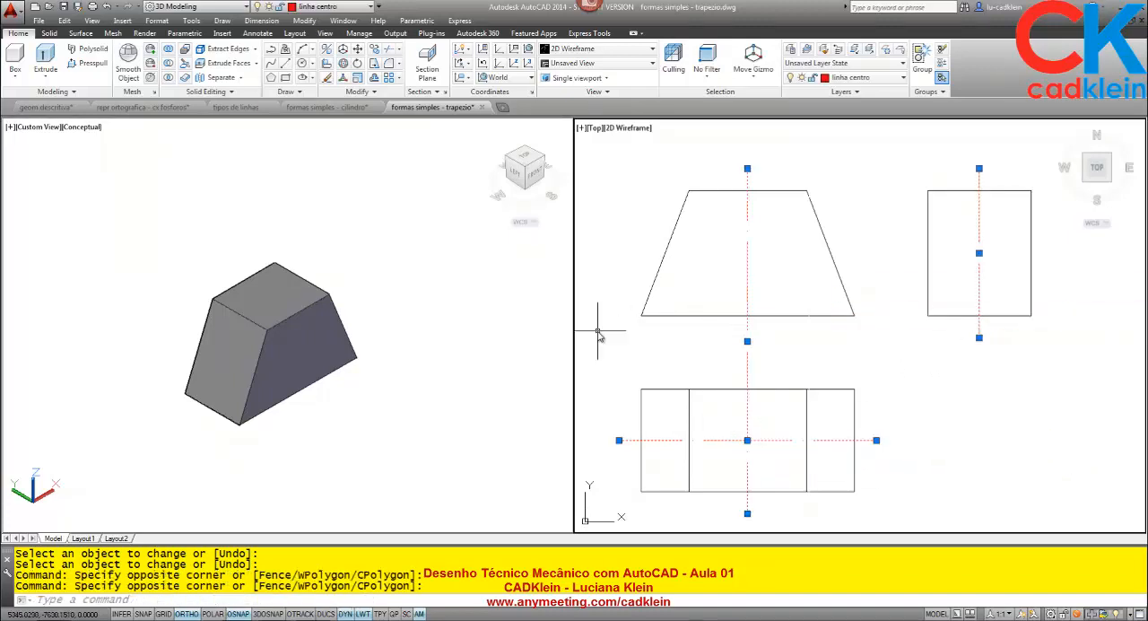
text(PR)
key(Return)
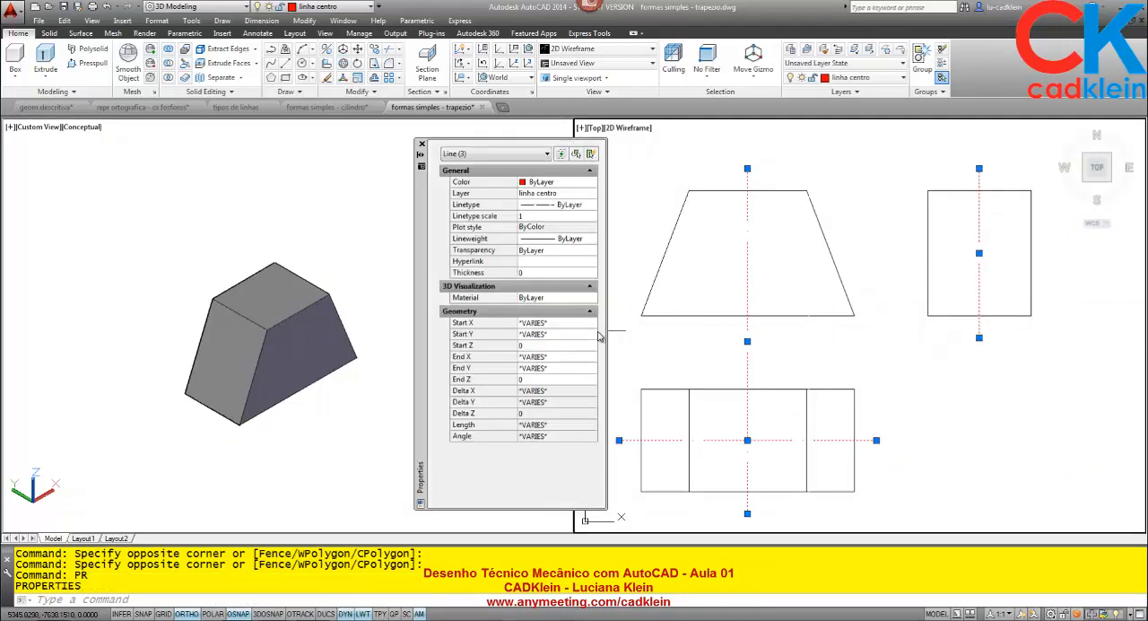
click(531, 217)
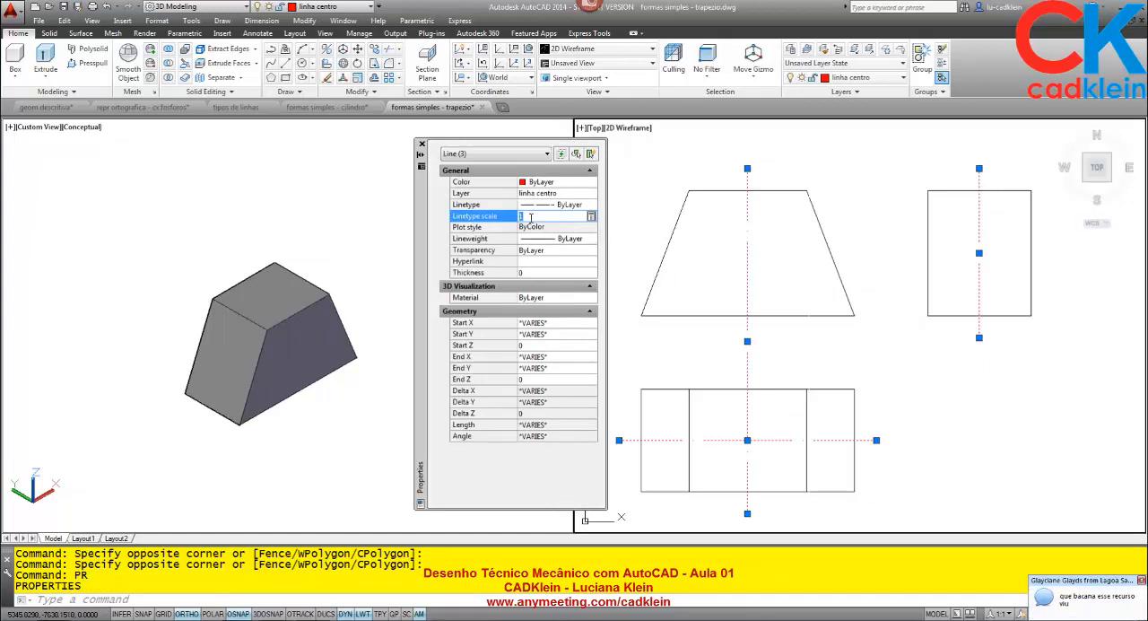
text(.25)
click(532, 225)
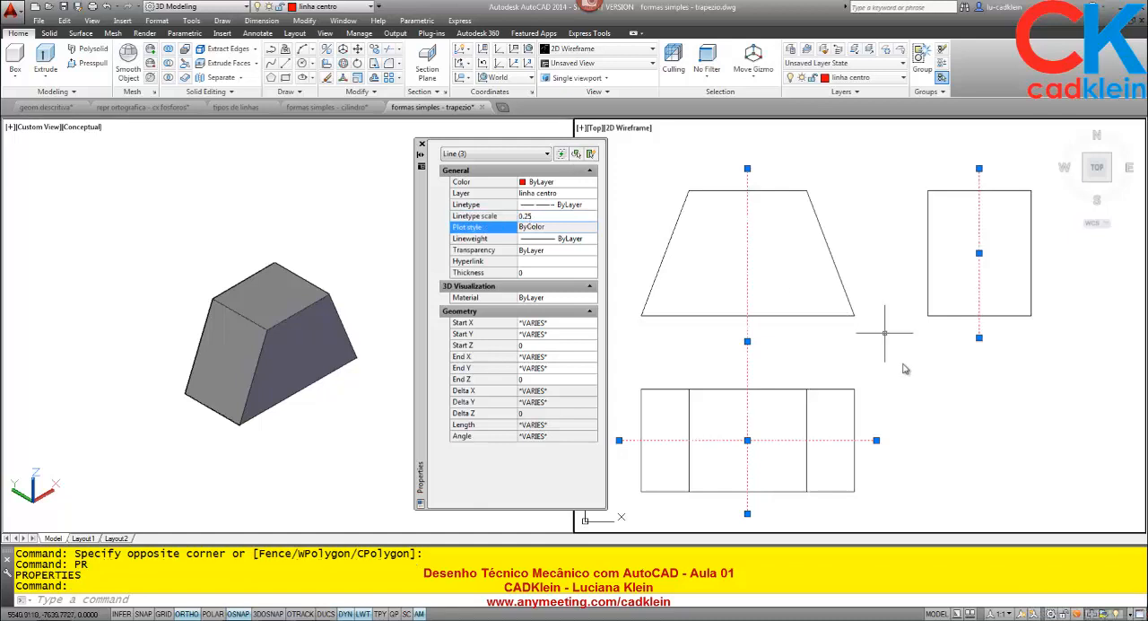
click(422, 144)
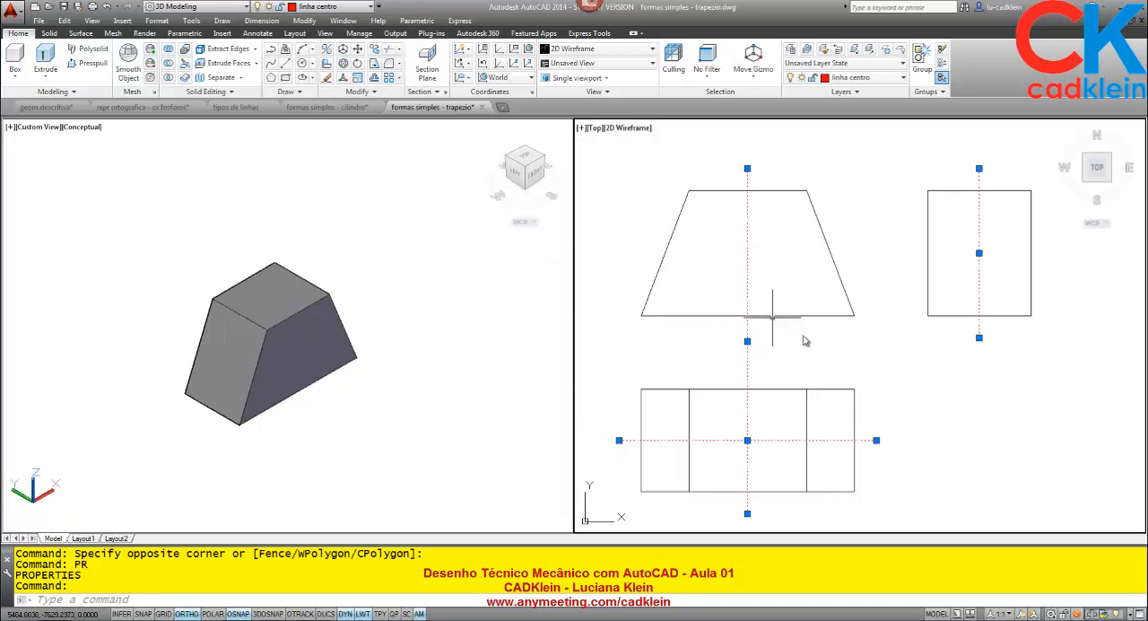
key(Escape)
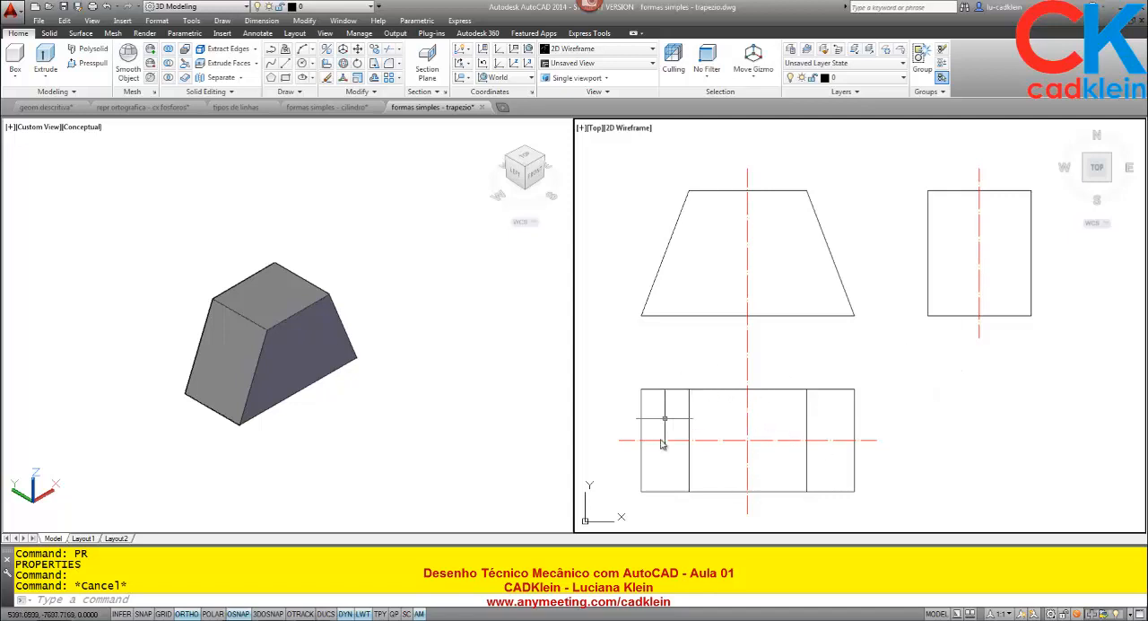
click(866, 440)
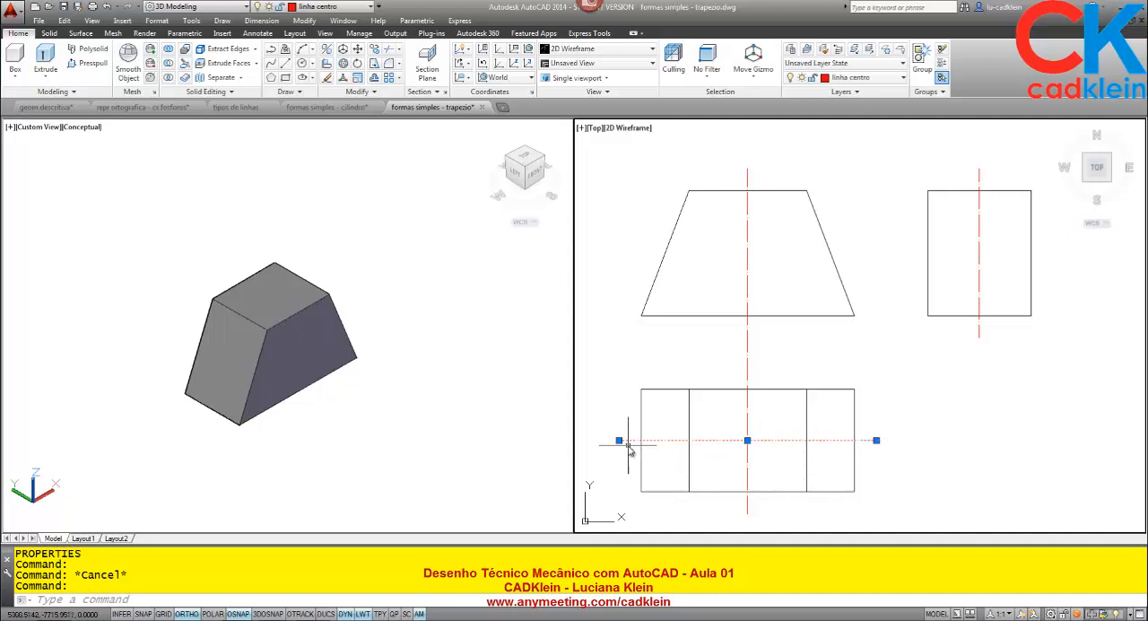
key(Escape)
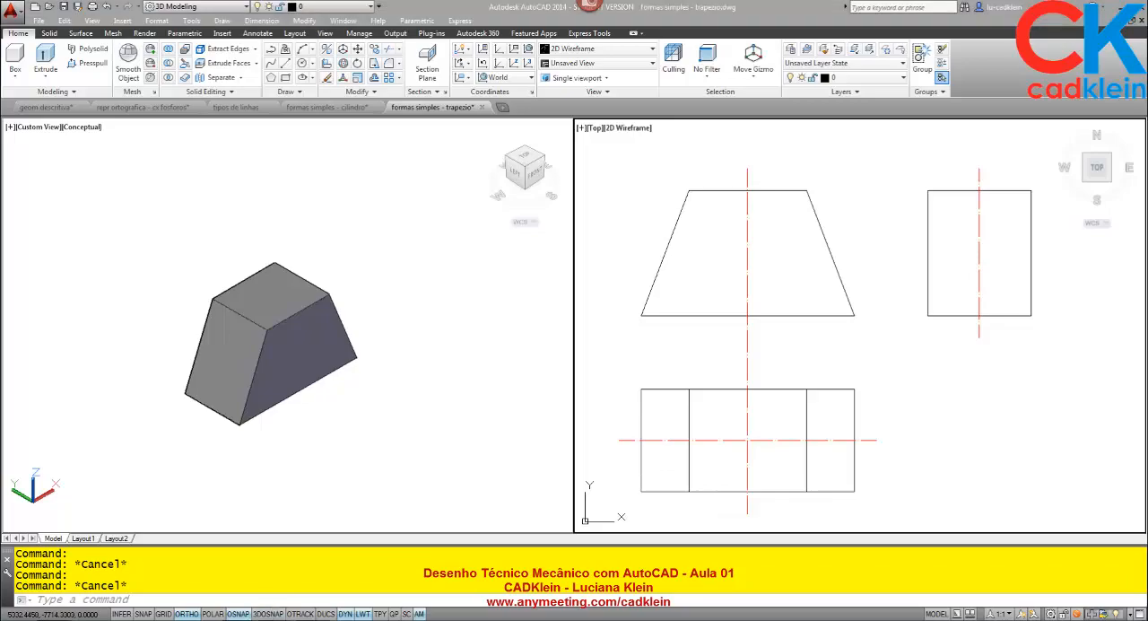
- Switch to the AnyMeeting conference window to check the chat, and return to the trapezio drawing in AutoCAD
mouse_move(269, 619)
click(243, 592)
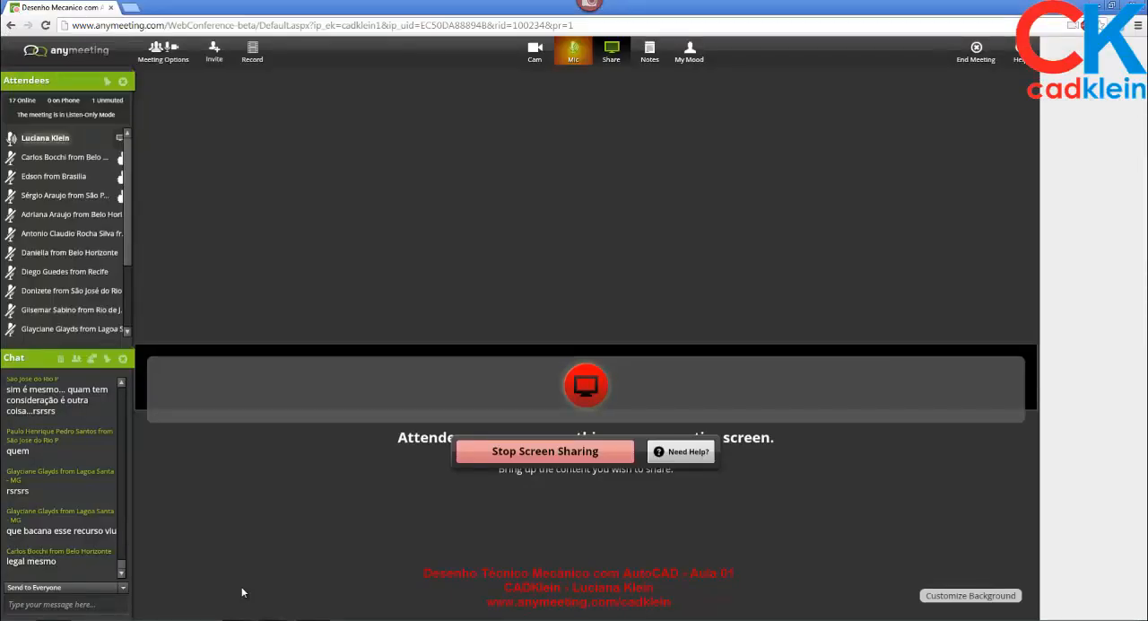
click(239, 619)
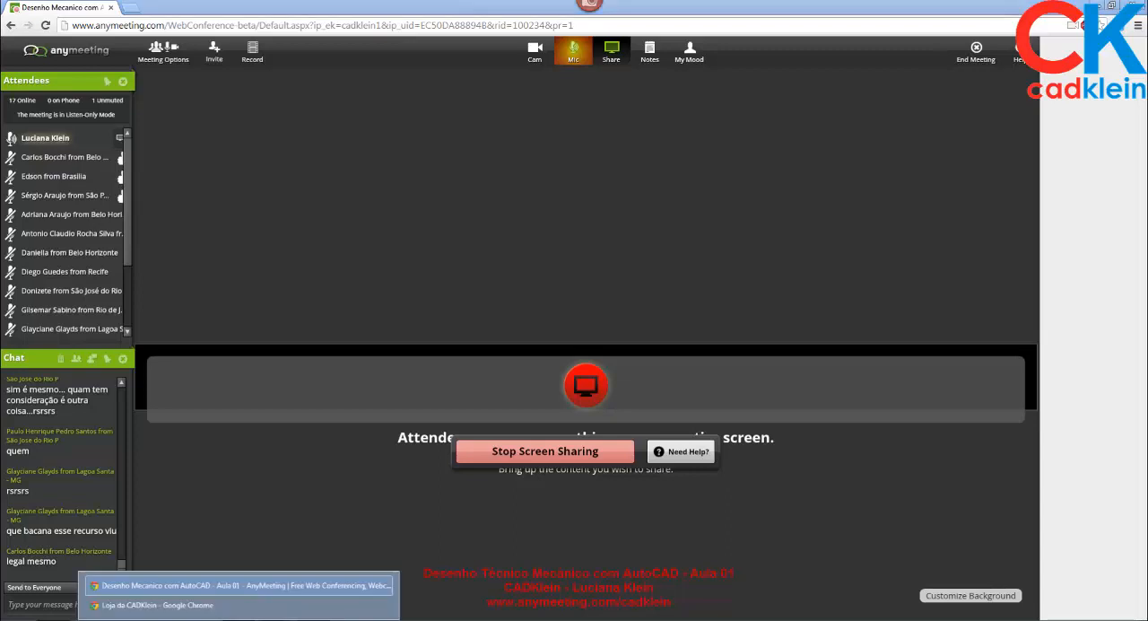
mouse_move(276, 619)
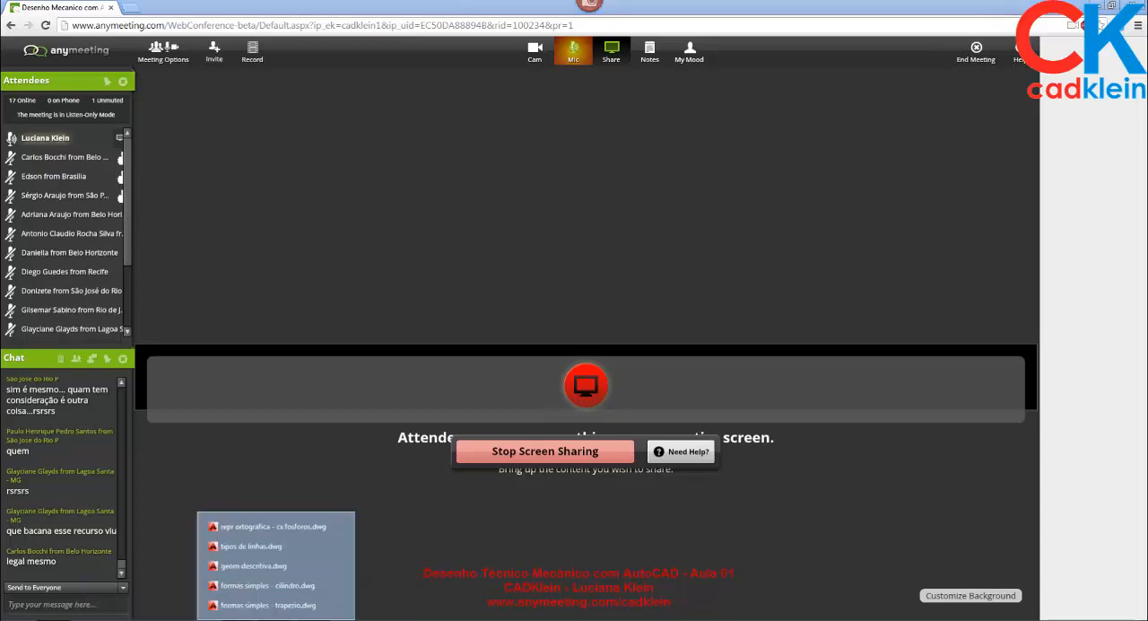
click(278, 605)
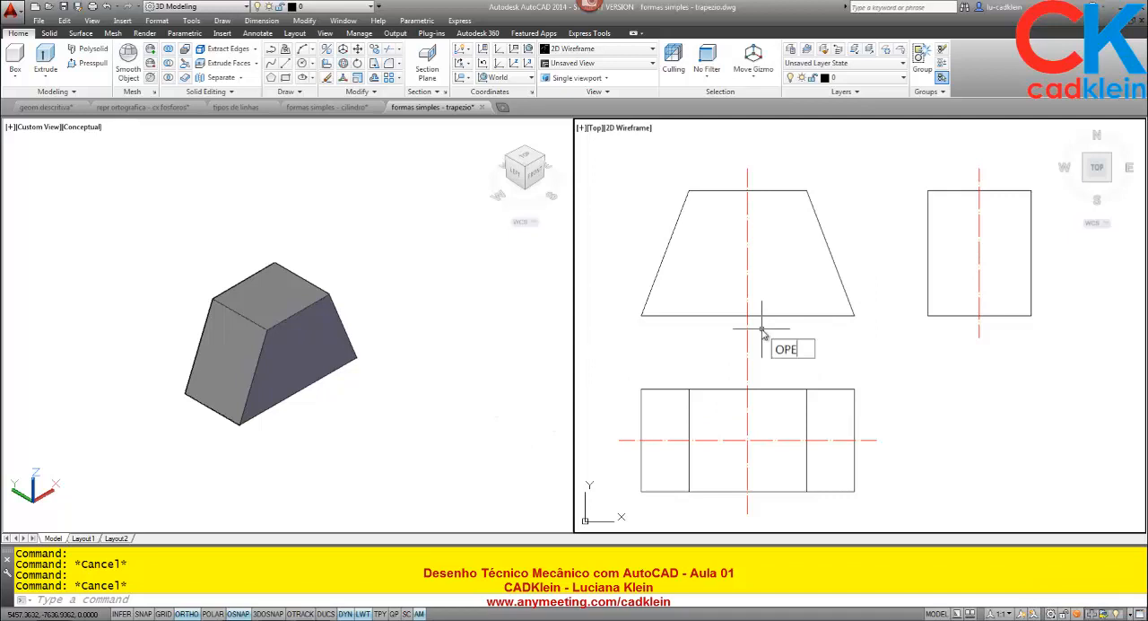
- Open the drawing "formas simples - prisma hexagonal" and switch it to model space
text(N)
key(Return)
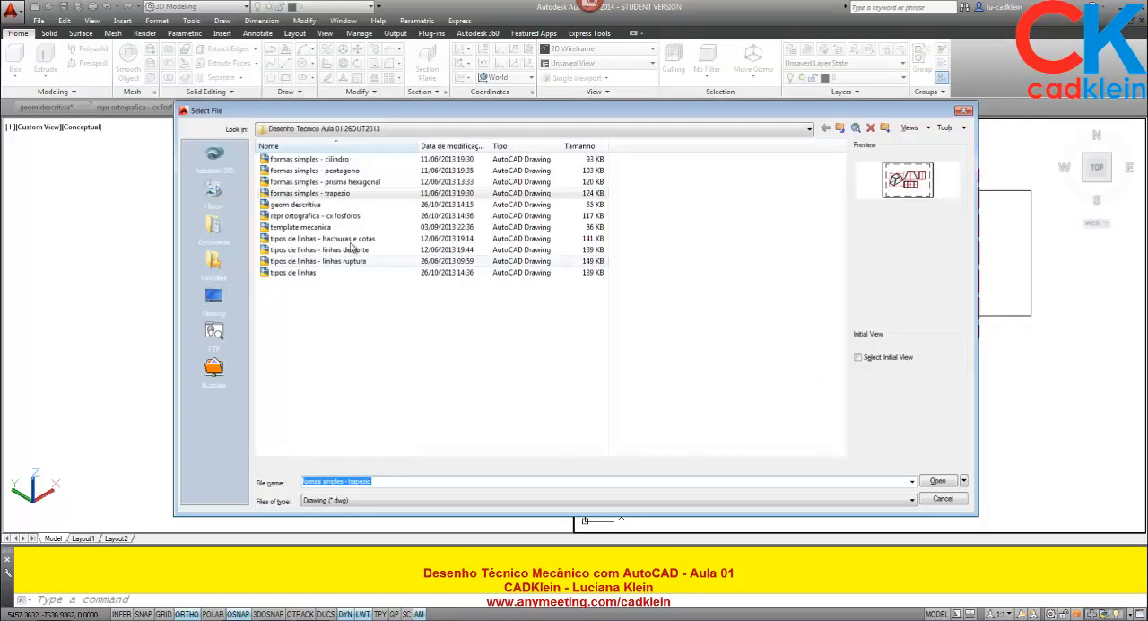
click(370, 182)
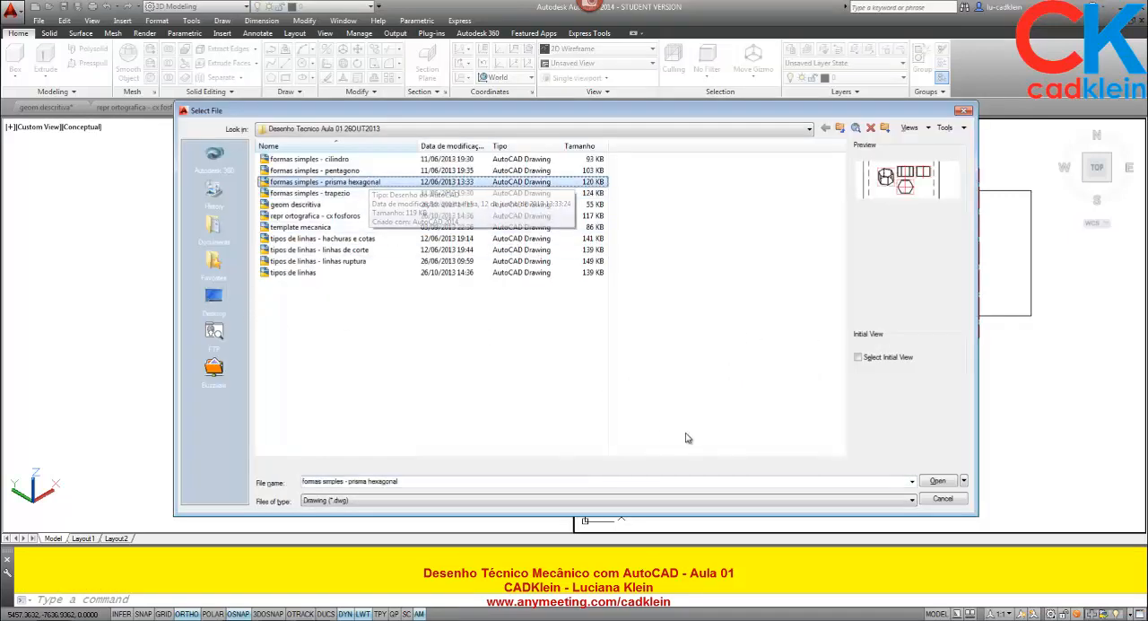
click(938, 482)
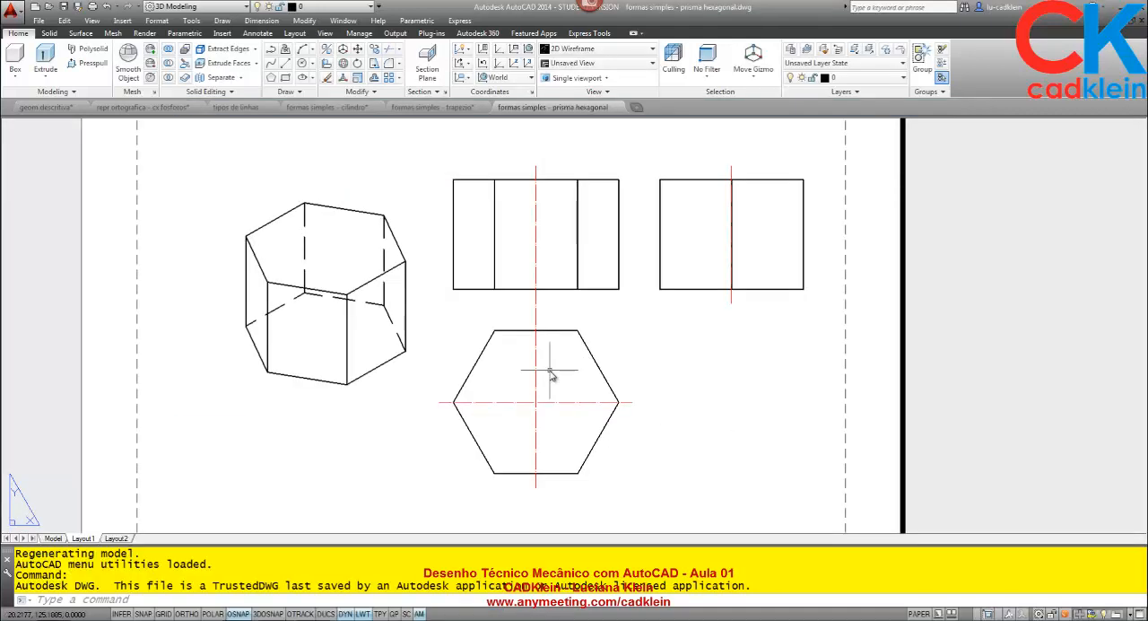
click(53, 538)
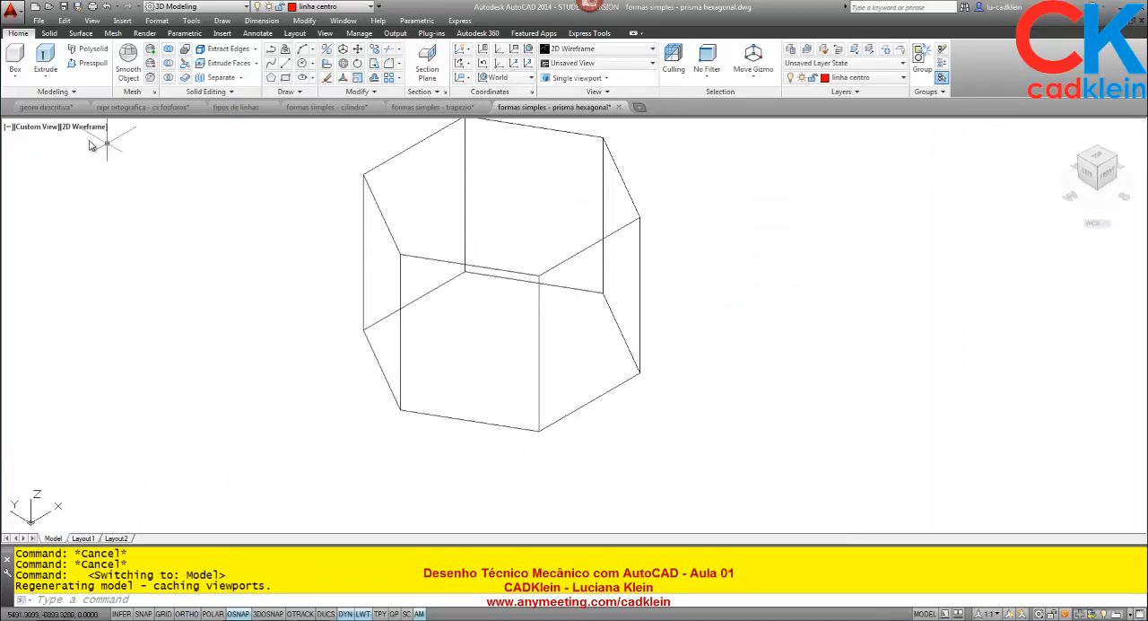
- Split model space into two vertical viewports and show the prism in the first one with the Conceptual visual style
click(9, 128)
mouse_move(63, 153)
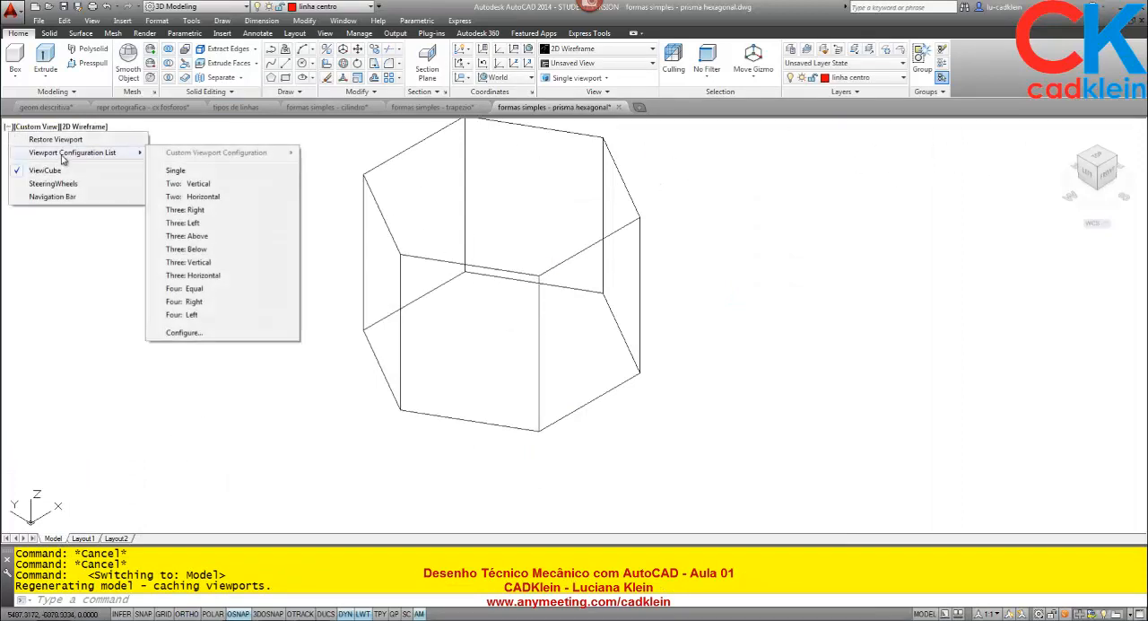
click(198, 183)
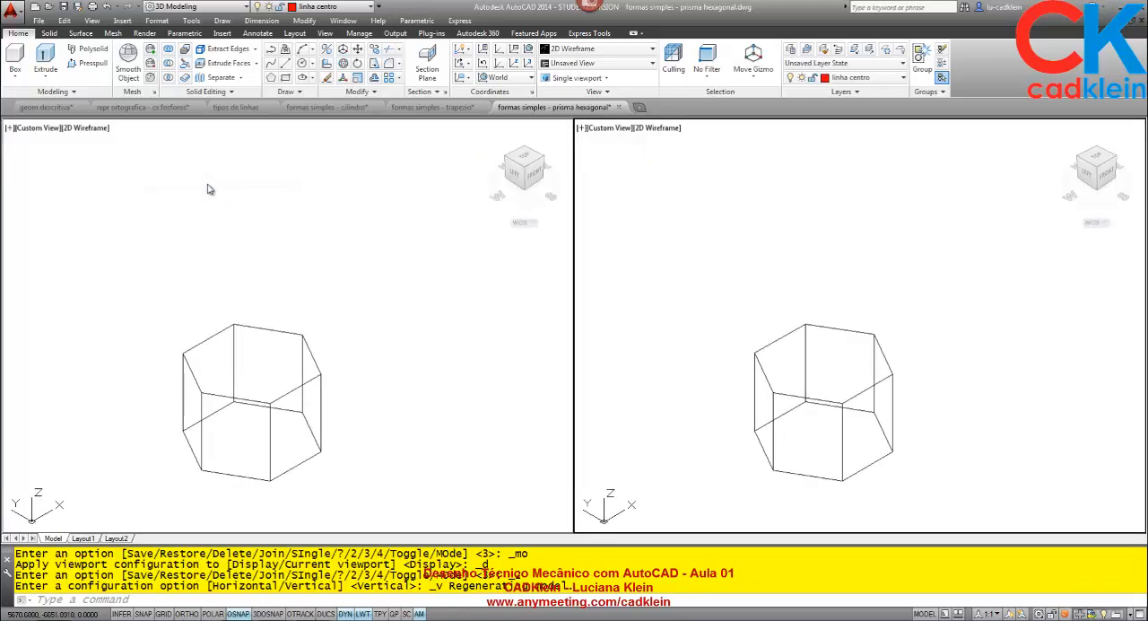
click(582, 50)
click(594, 61)
middle_drag(406, 394, 400, 314)
- Set the wireframe viewport to the plan view of the current UCS, leaving free space below the hexagon
click(863, 296)
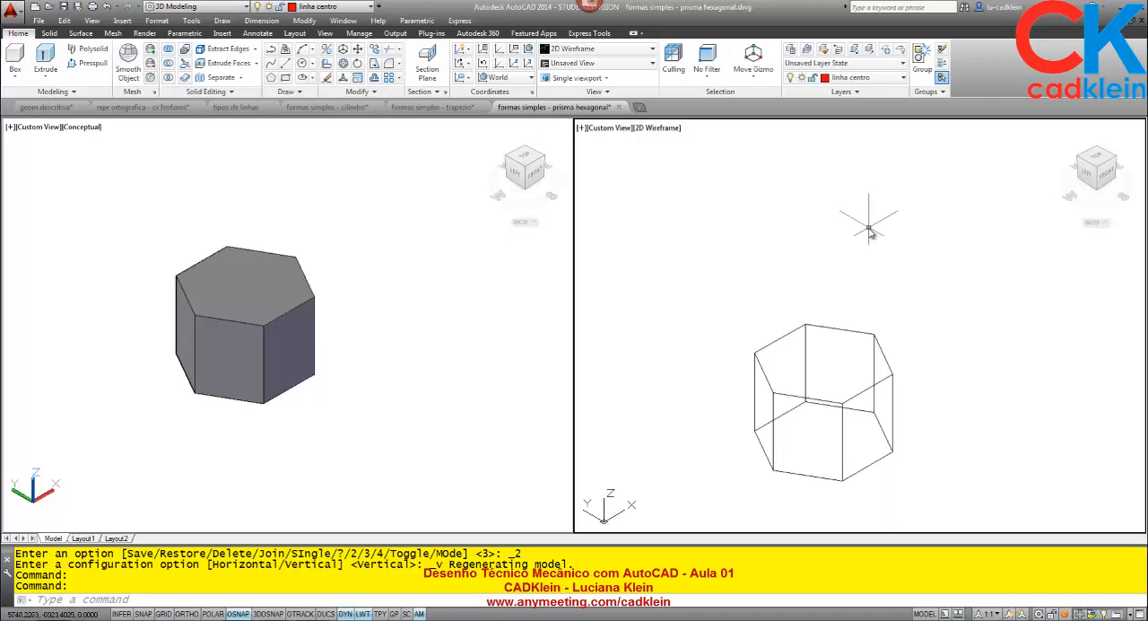
text(PLAN)
key(Return)
scroll(868, 231, down, 3)
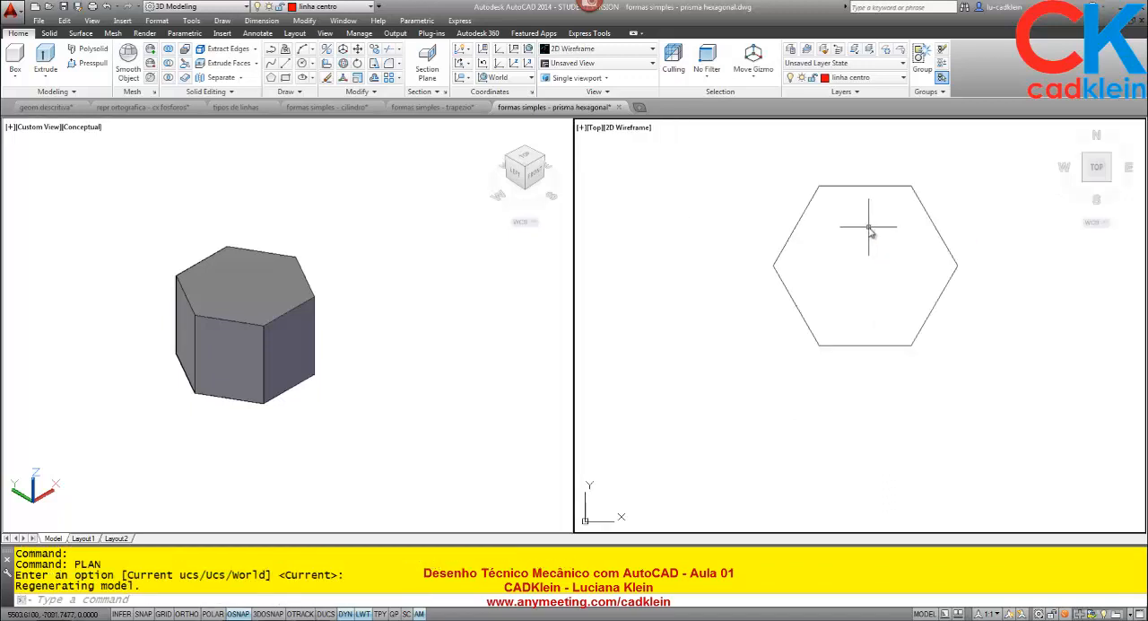
middle_drag(915, 326, 731, 159)
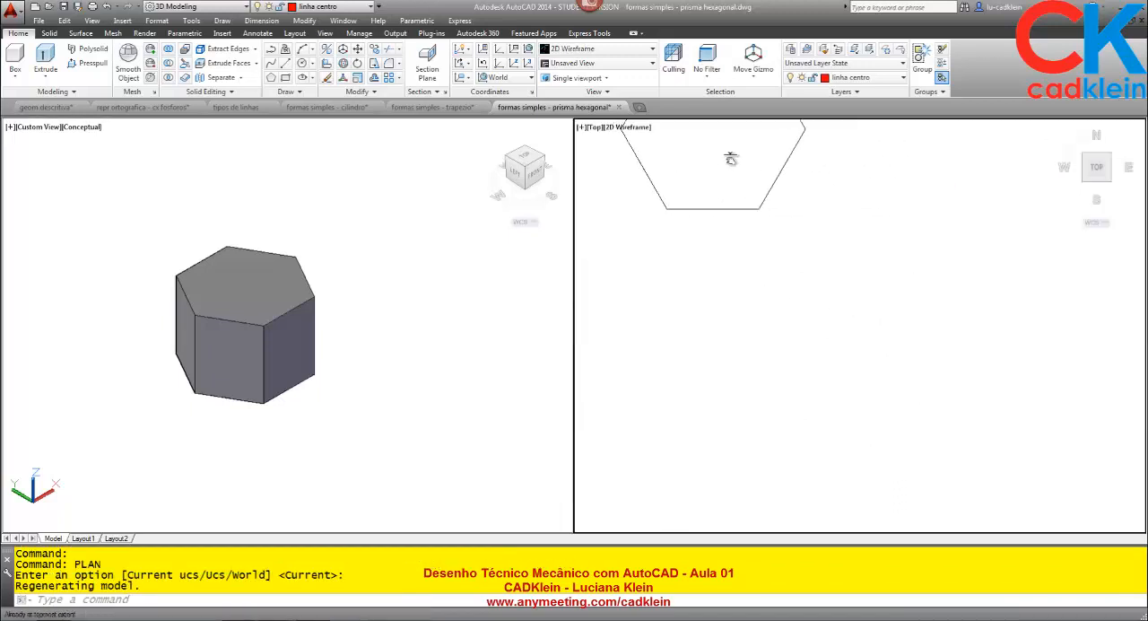
- Examine the prism's projected views on Layout1 and inspect the shaded prism from the front and in an isometric view in model space
click(84, 538)
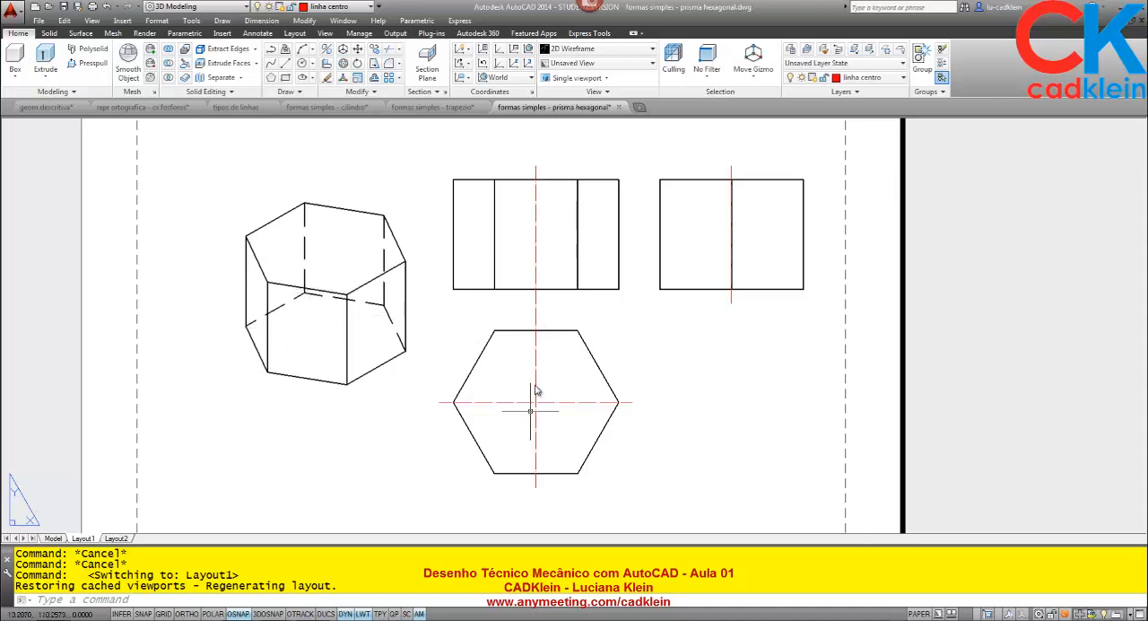
click(53, 538)
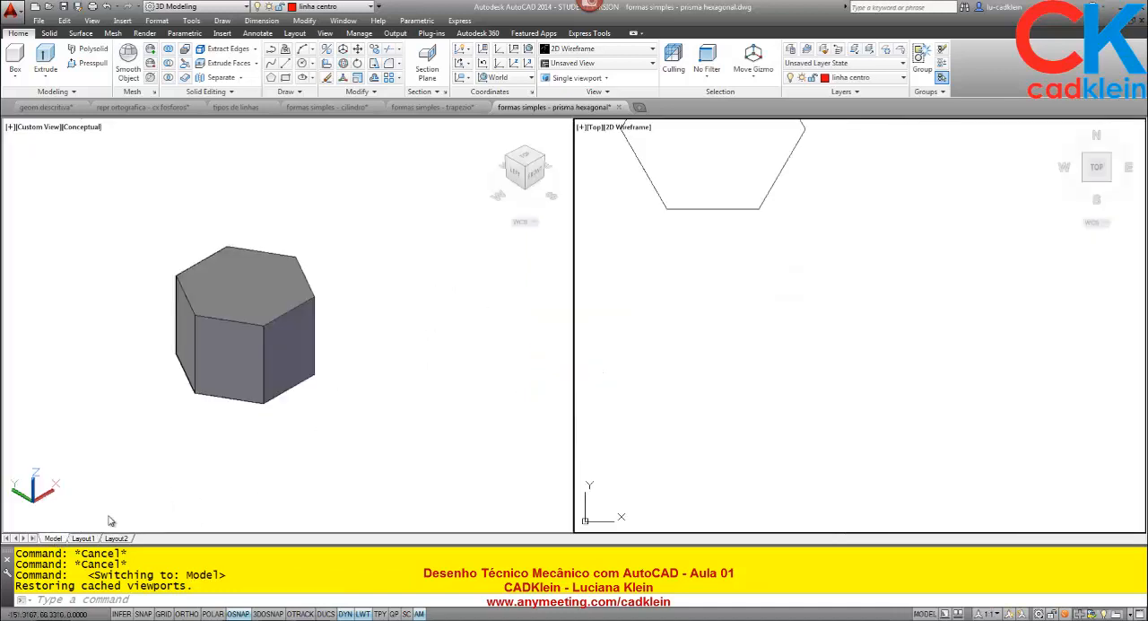
click(368, 331)
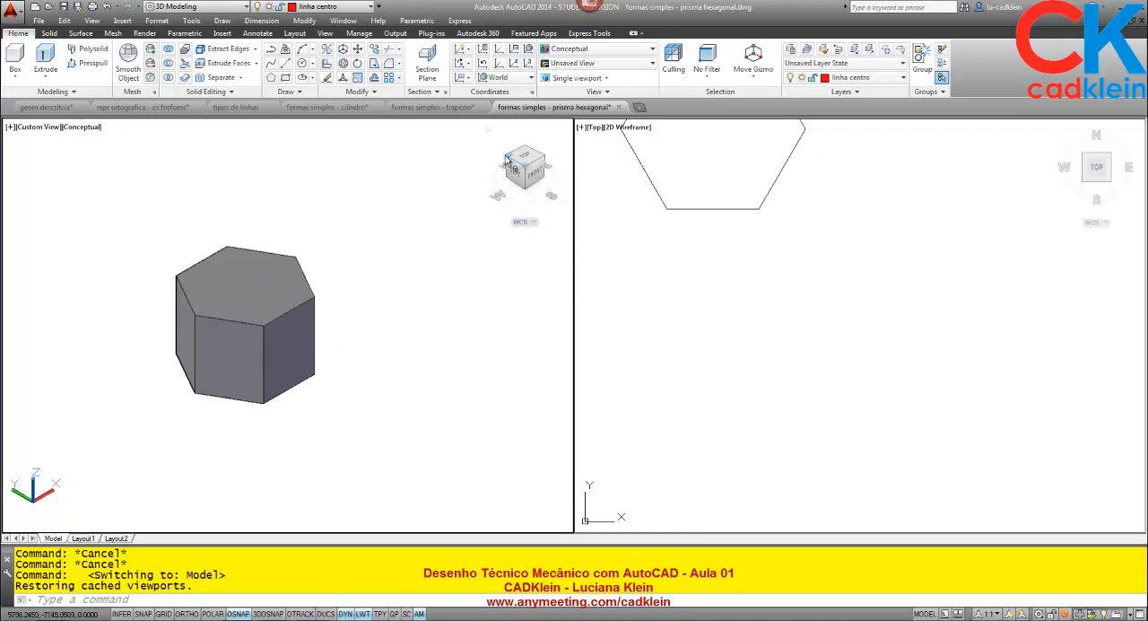
click(536, 174)
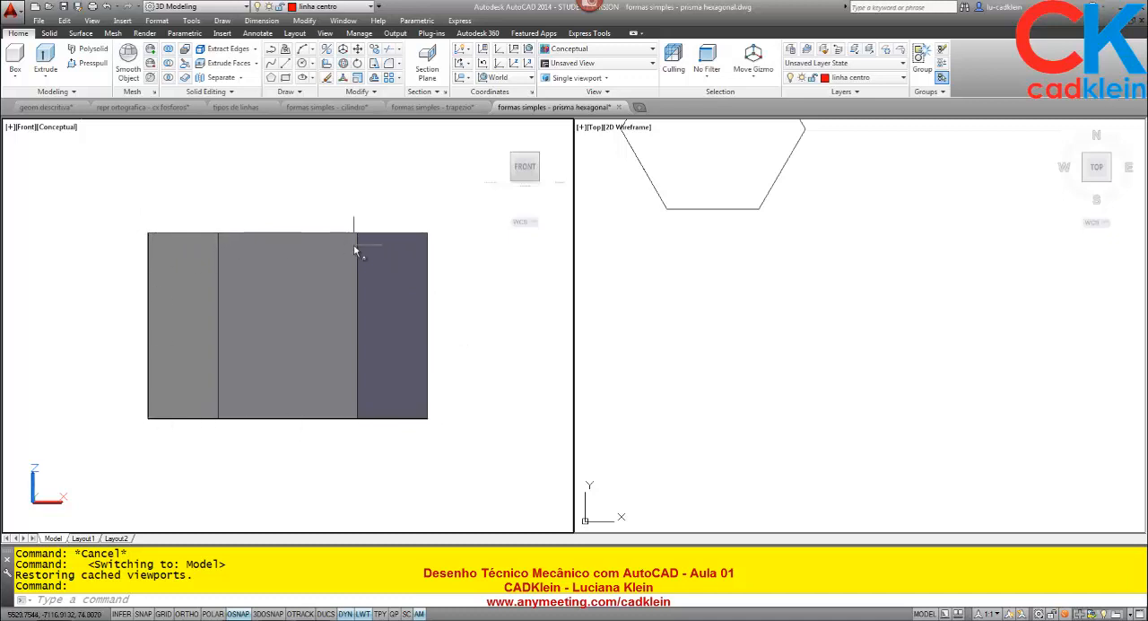
click(509, 153)
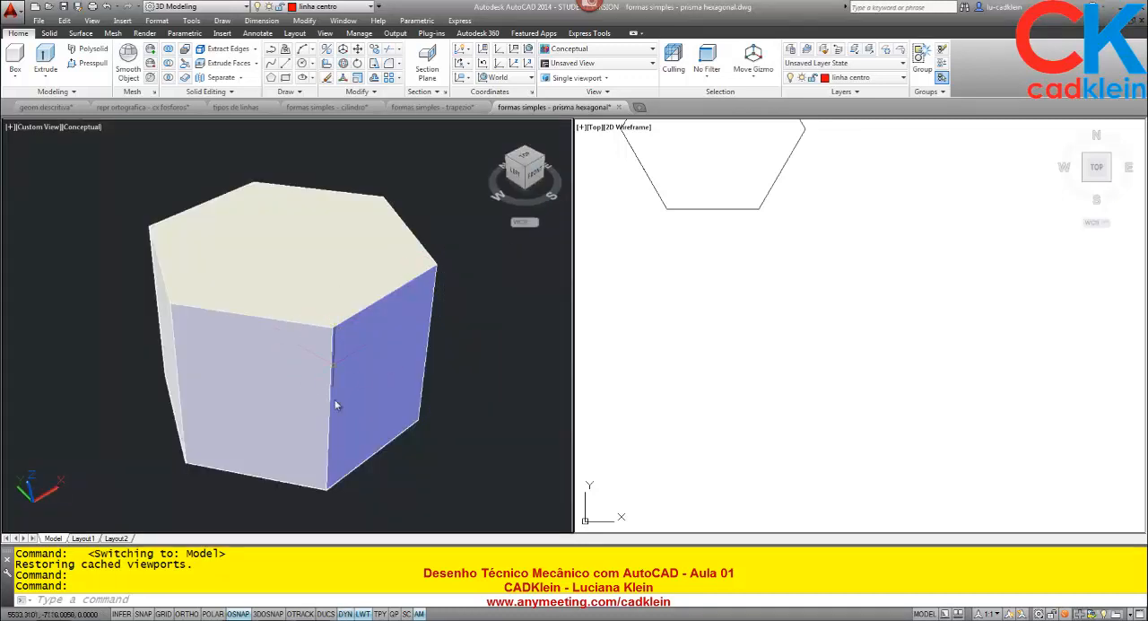
- Set the shaded viewport to parallel projection and inspect the prism from the front, left, top and southwest isometric views
right_click(487, 131)
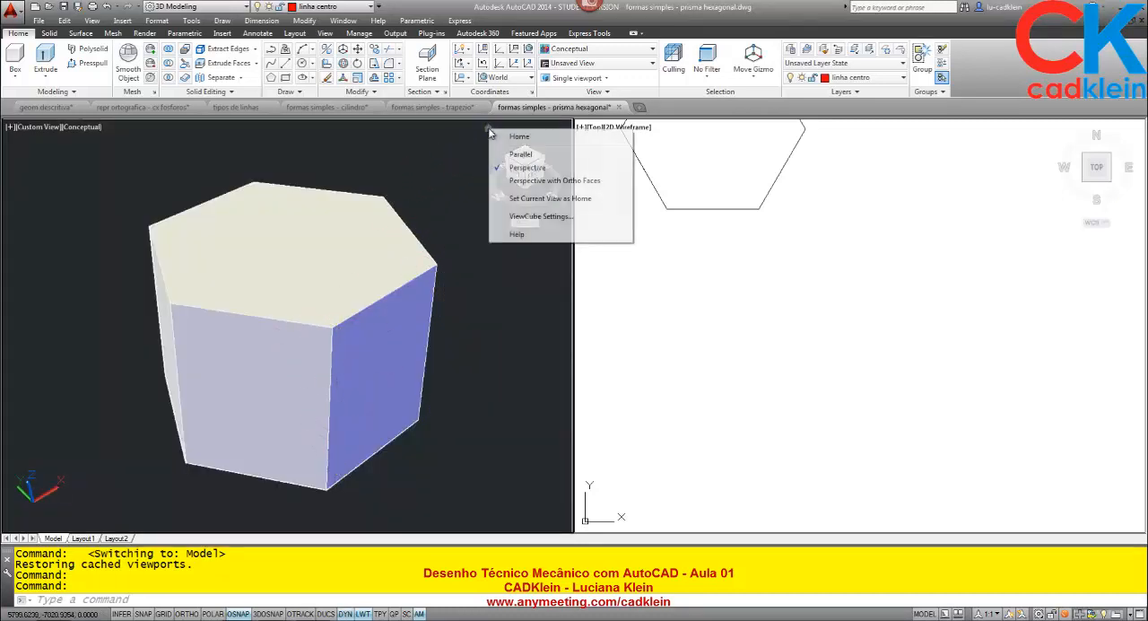
click(523, 145)
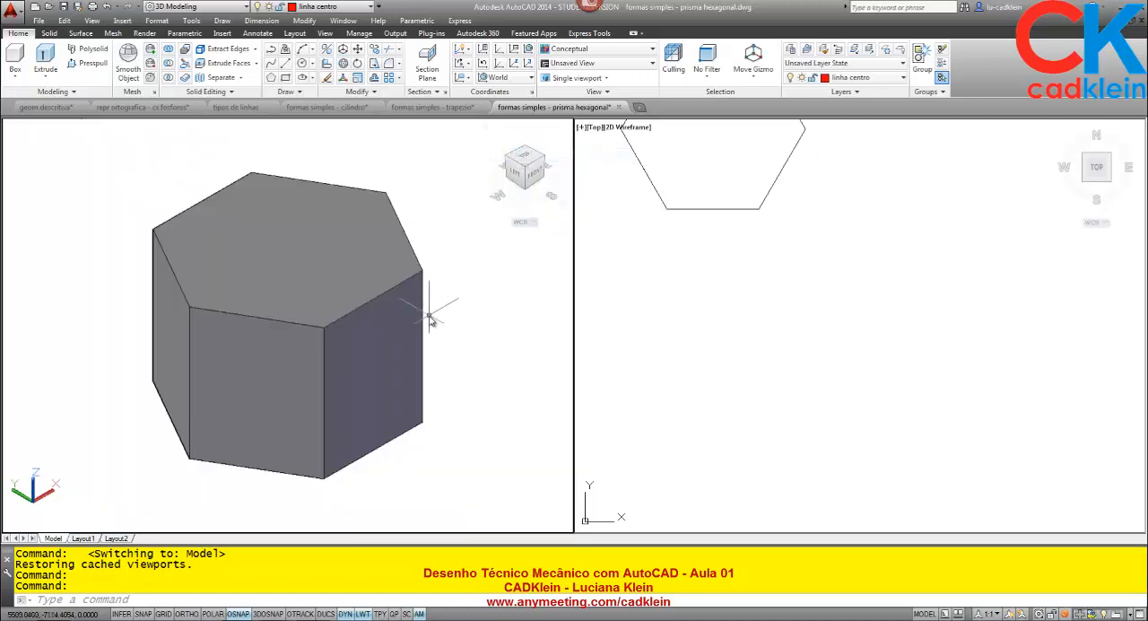
click(537, 172)
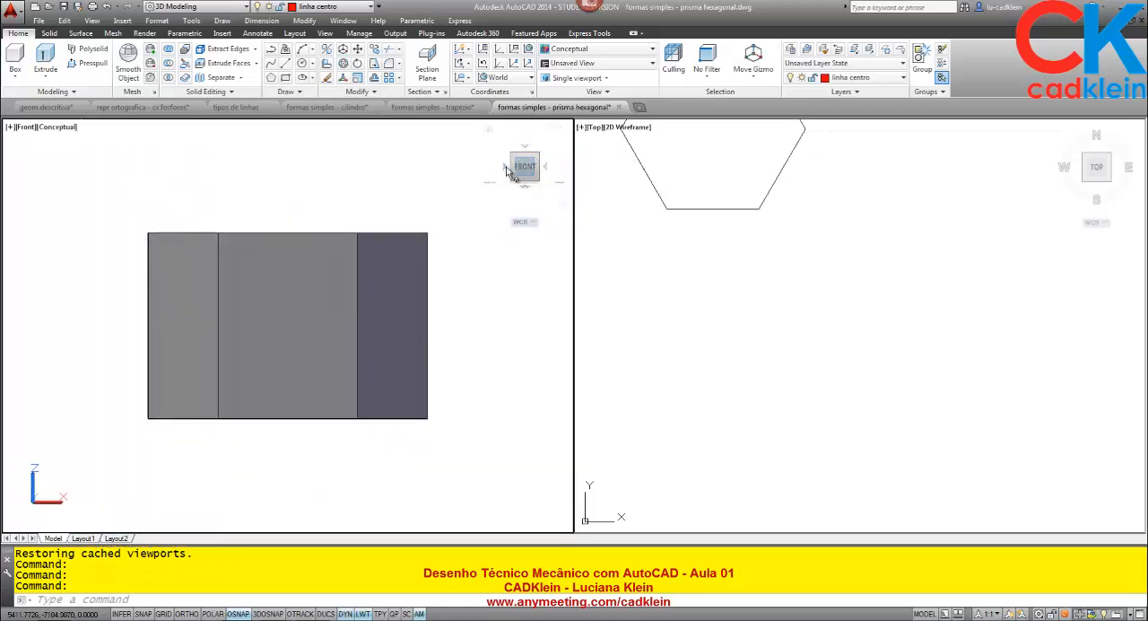
click(505, 170)
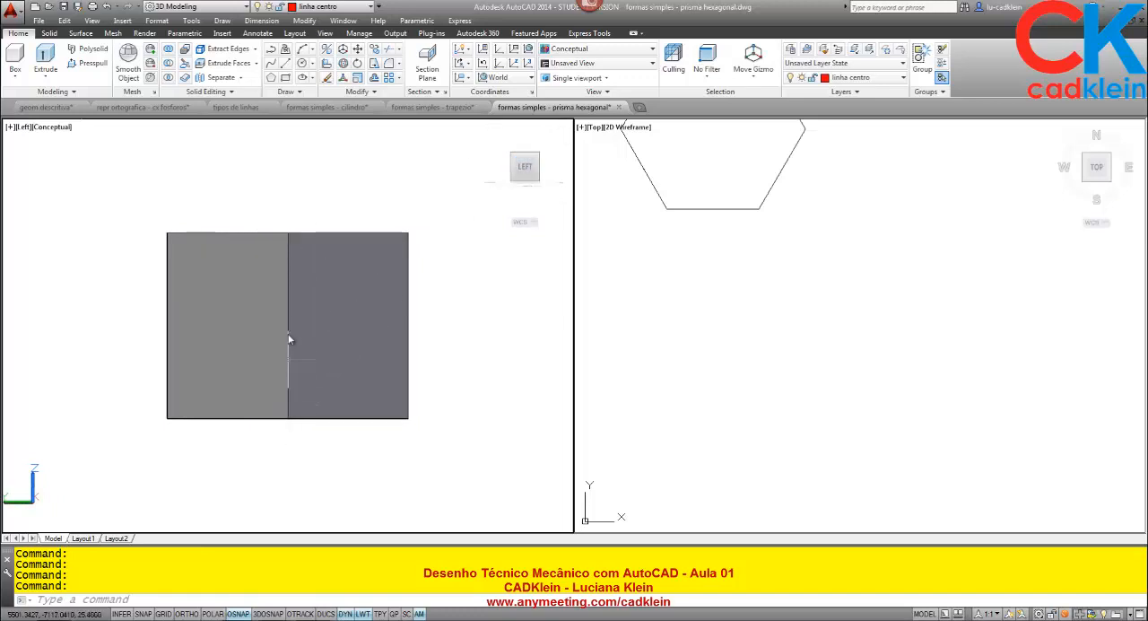
click(545, 168)
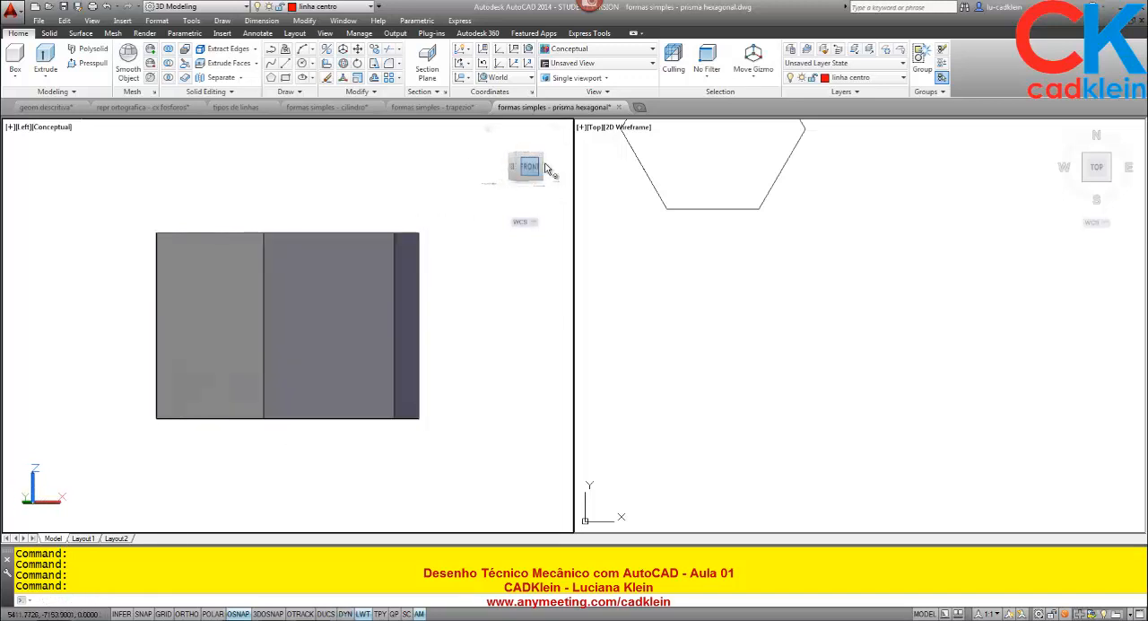
click(527, 149)
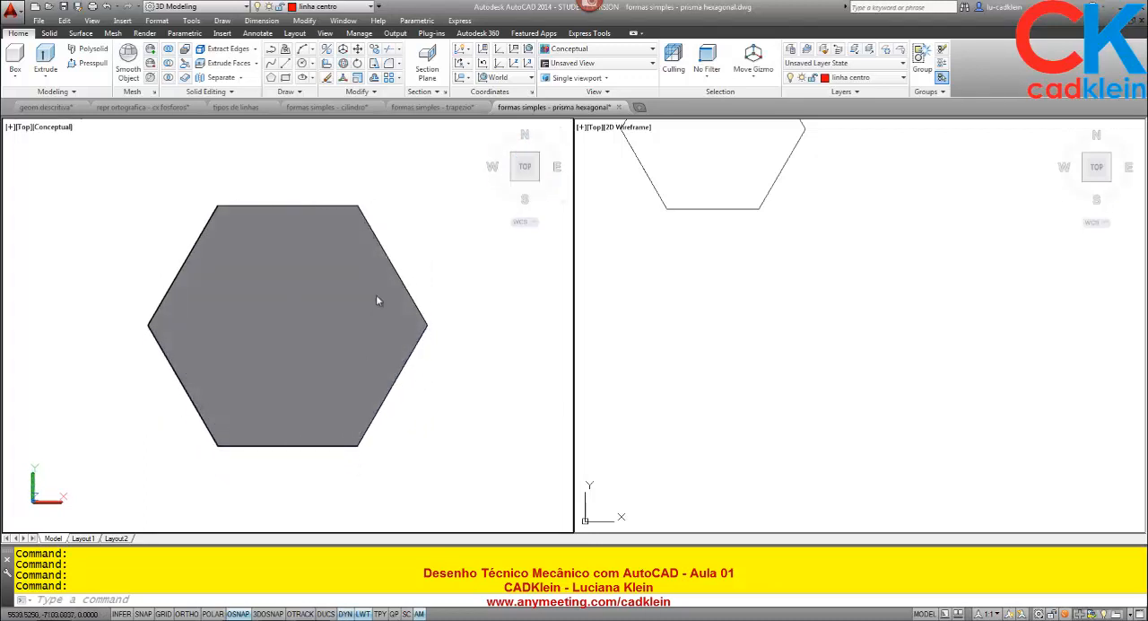
click(513, 182)
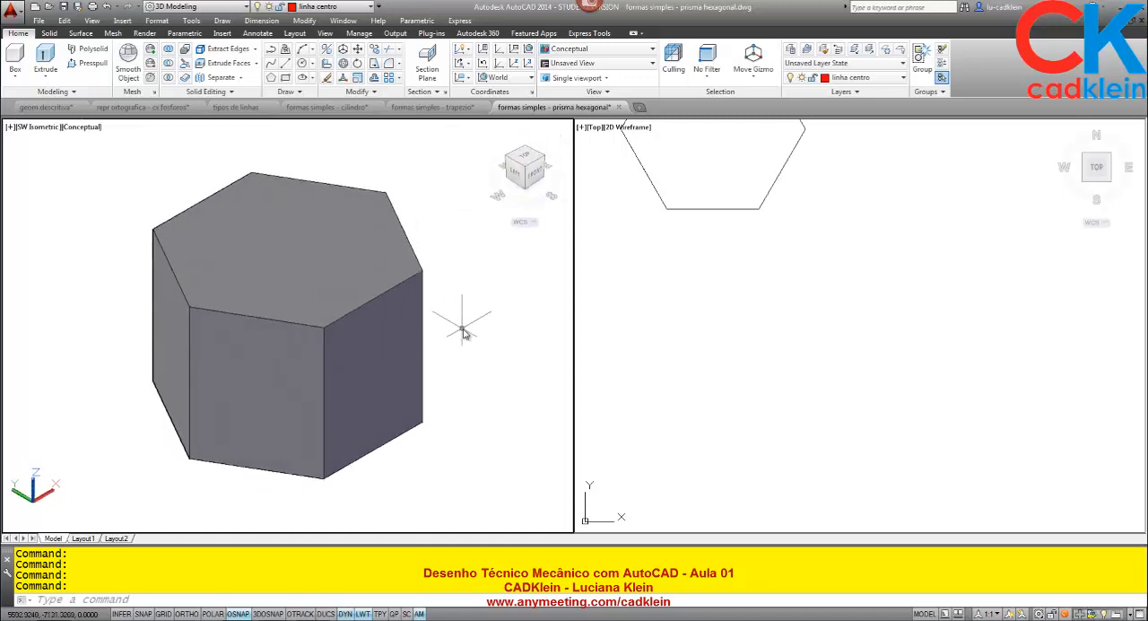
- Measure the length of one edge of the prism's top hexagonal face in the shaded isometric viewport
click(767, 357)
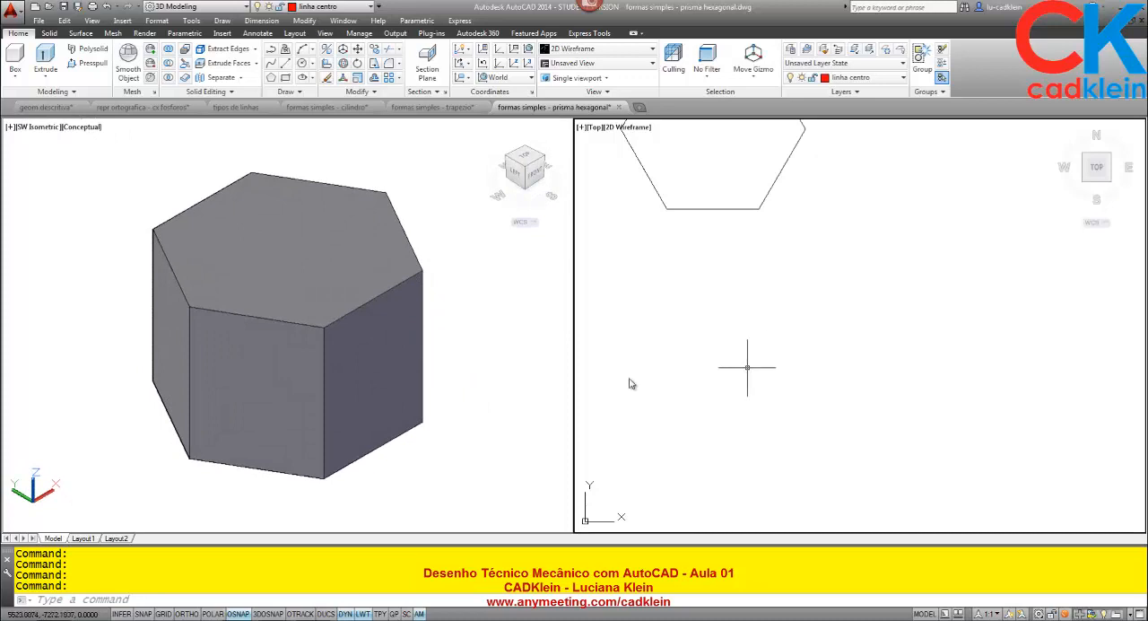
click(480, 405)
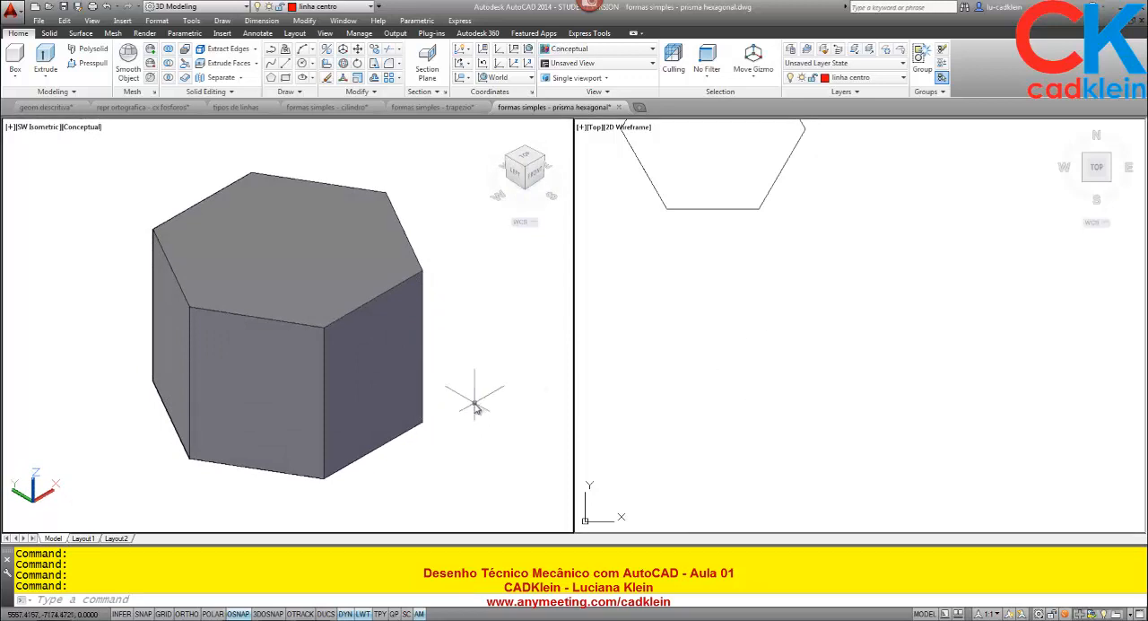
text(DI)
key(Return)
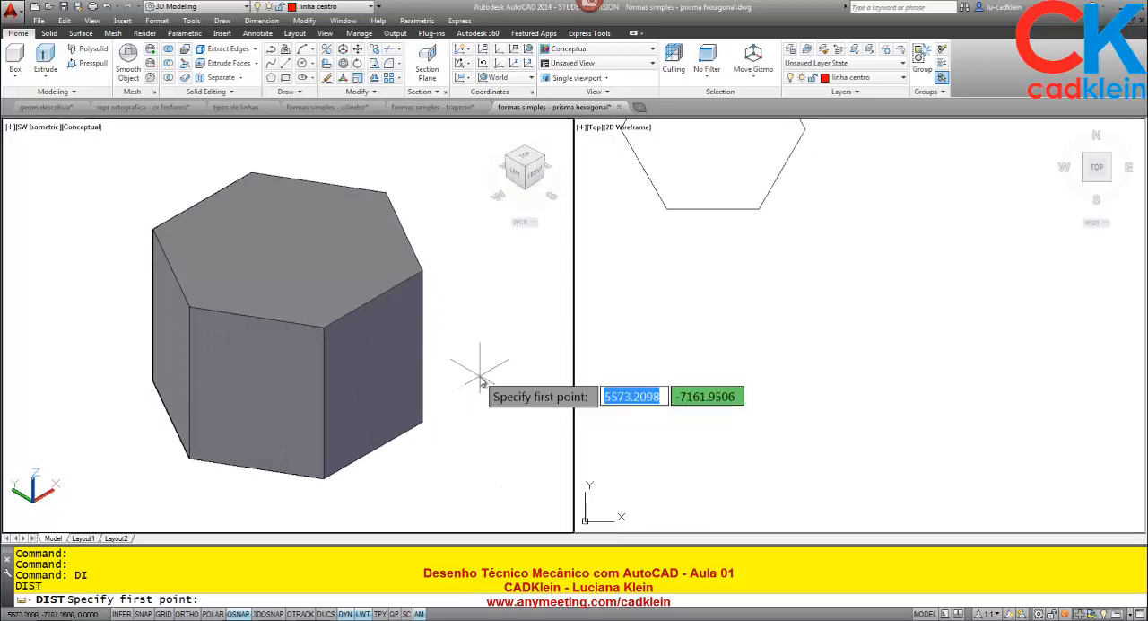
click(324, 323)
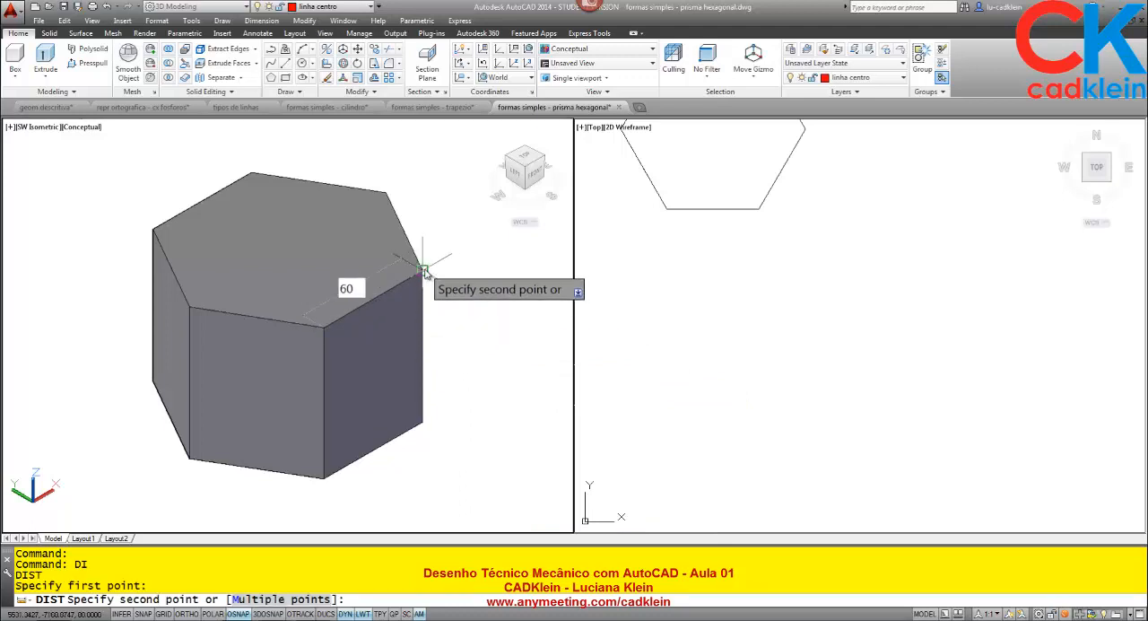
click(422, 269)
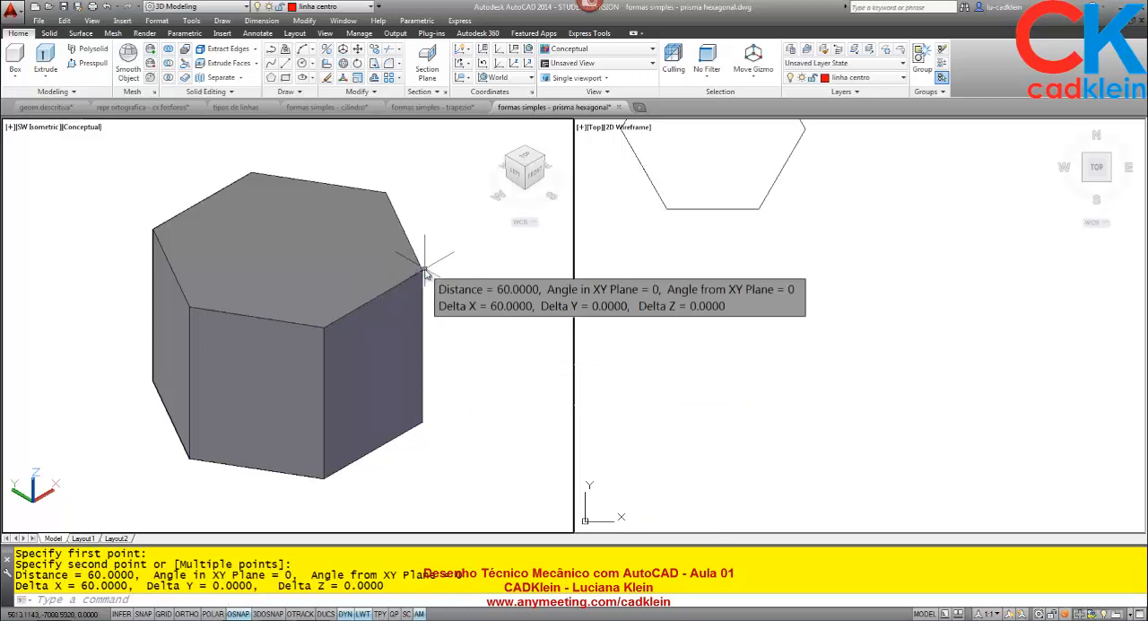
- Draw a six-sided polygon by its edge in the wireframe viewport, below the existing hexagon, with a horizontal edge 60 long
click(683, 386)
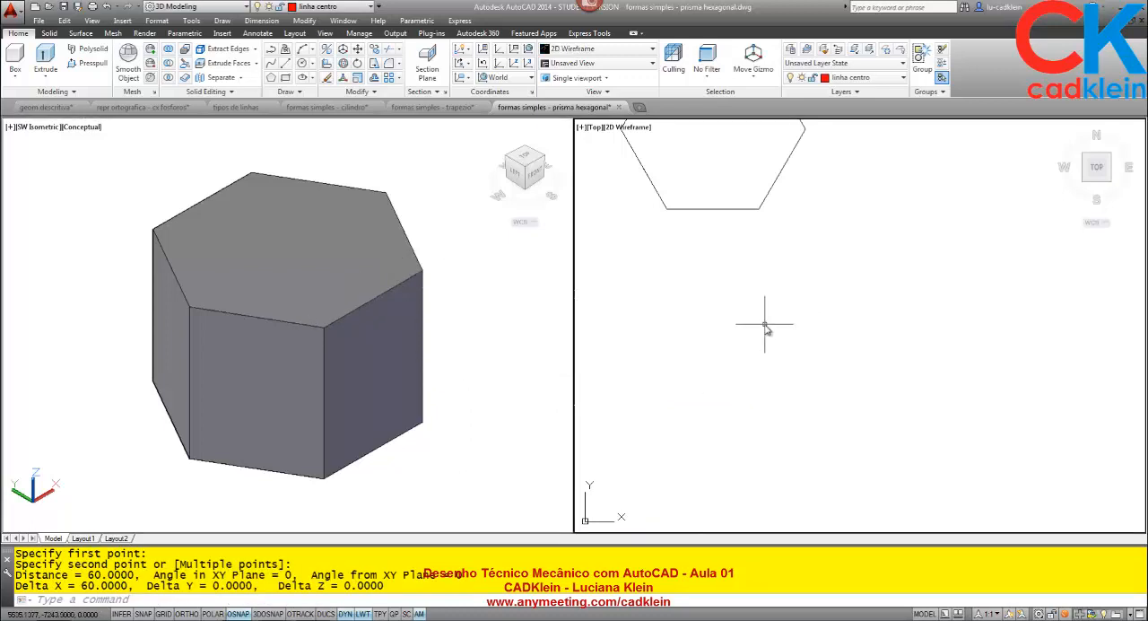
text(POL)
key(Return)
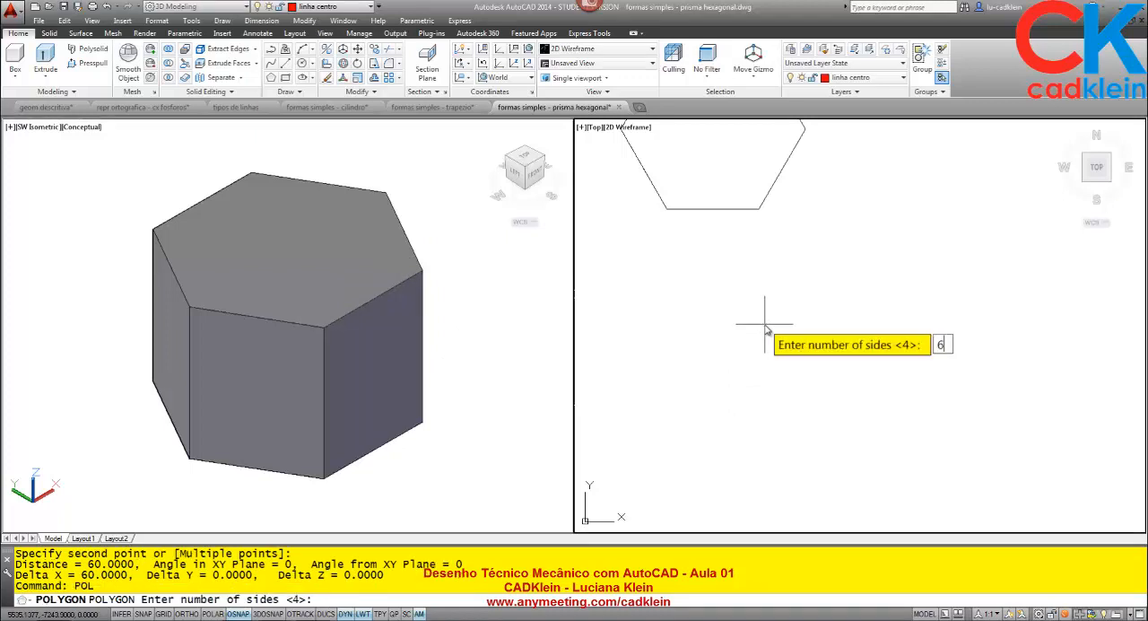
key(Return)
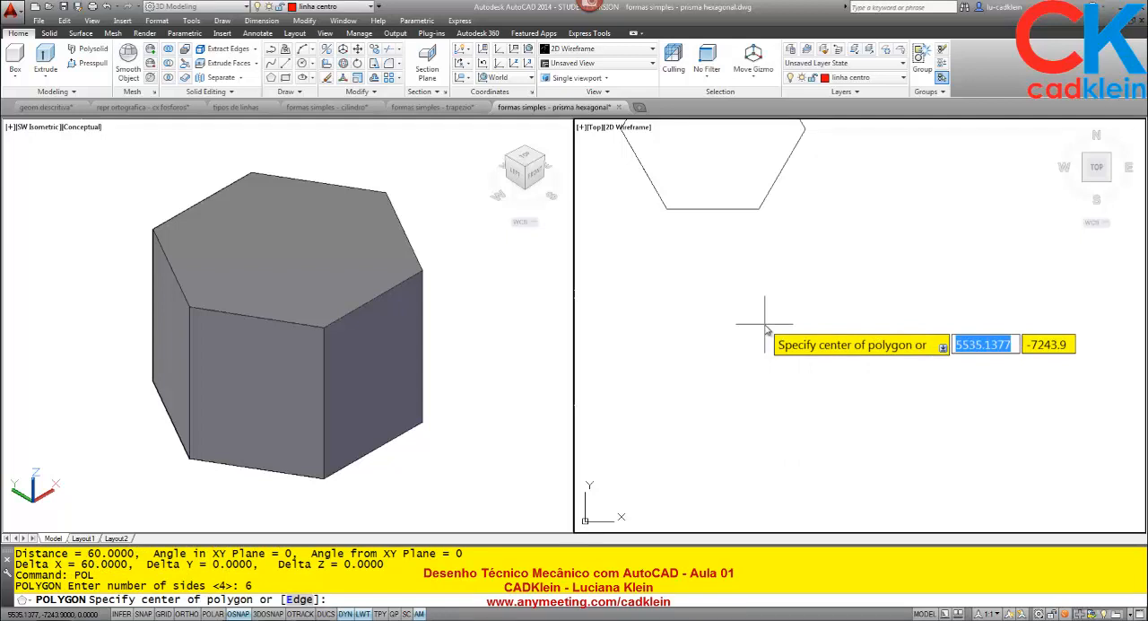
text(E)
key(Return)
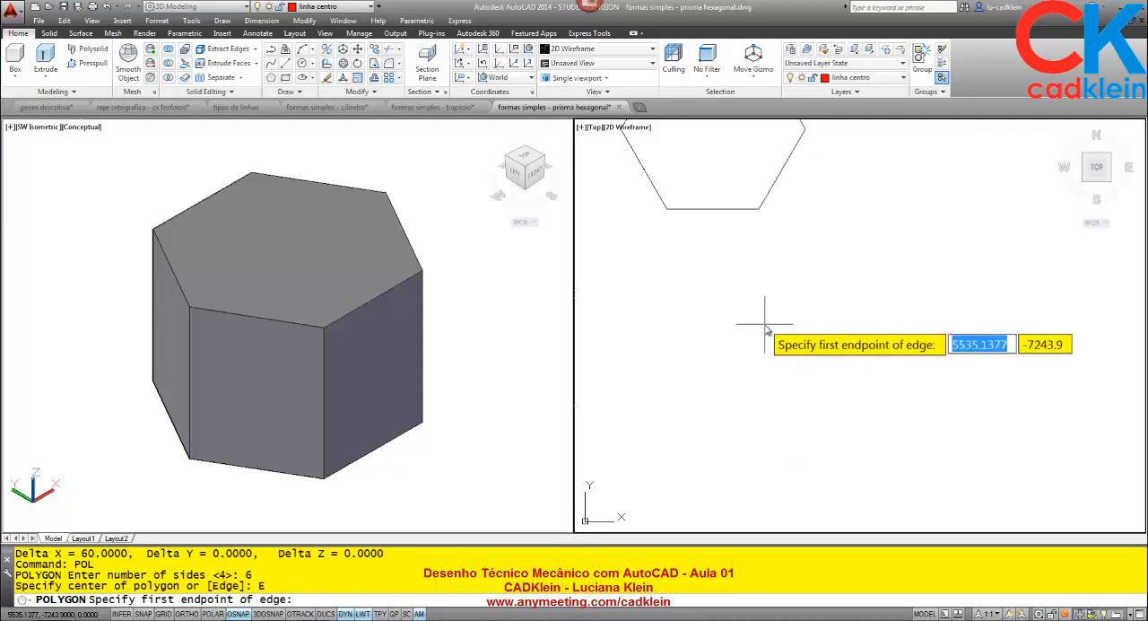
click(699, 461)
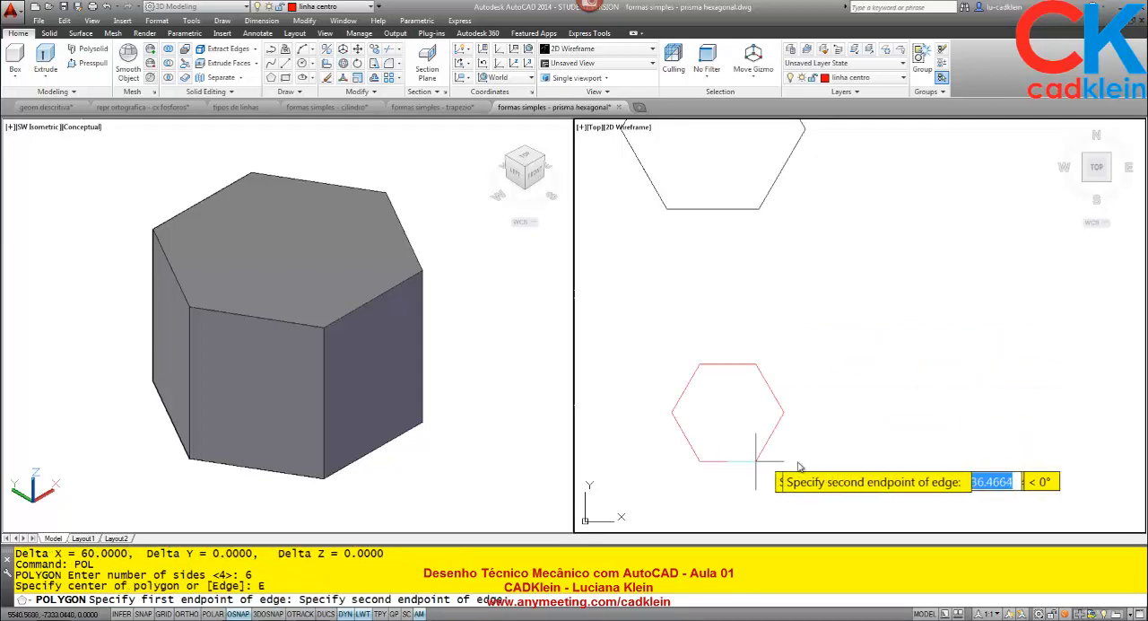
text(60)
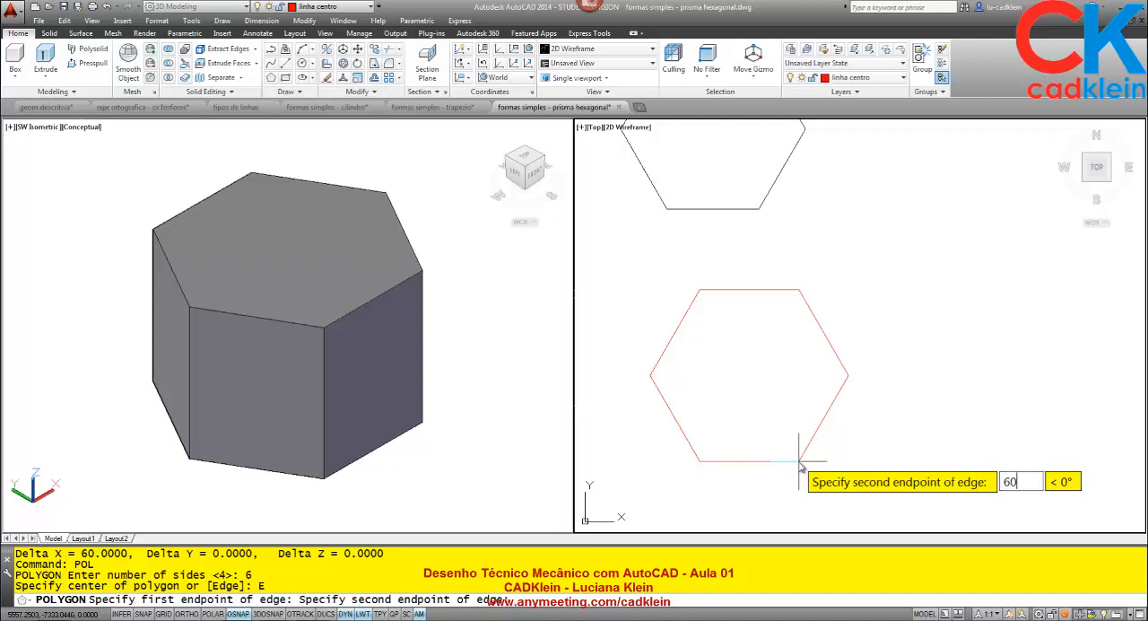
key(Return)
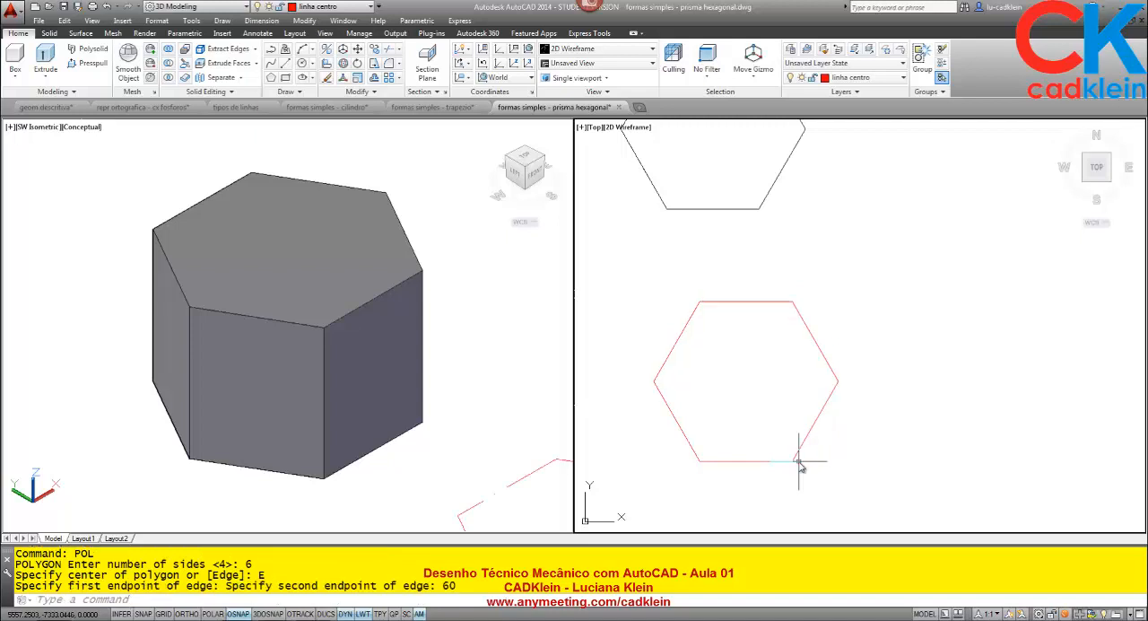
- Assign the new hexagon to layer 0 and make layer 0 current
click(834, 359)
click(812, 340)
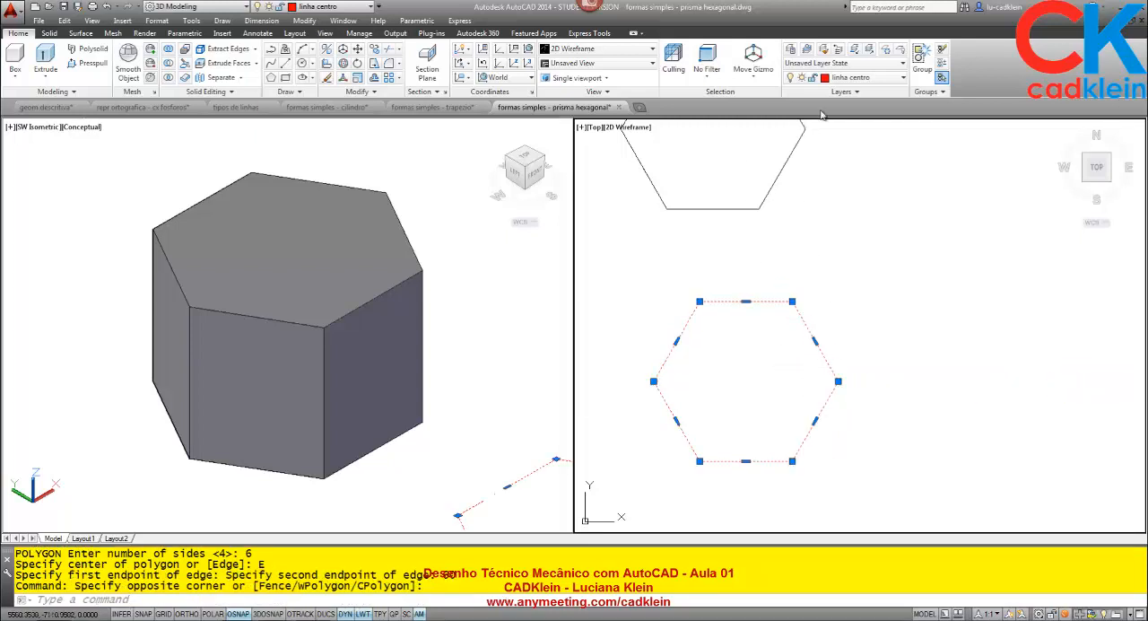
click(861, 78)
click(848, 117)
key(Escape)
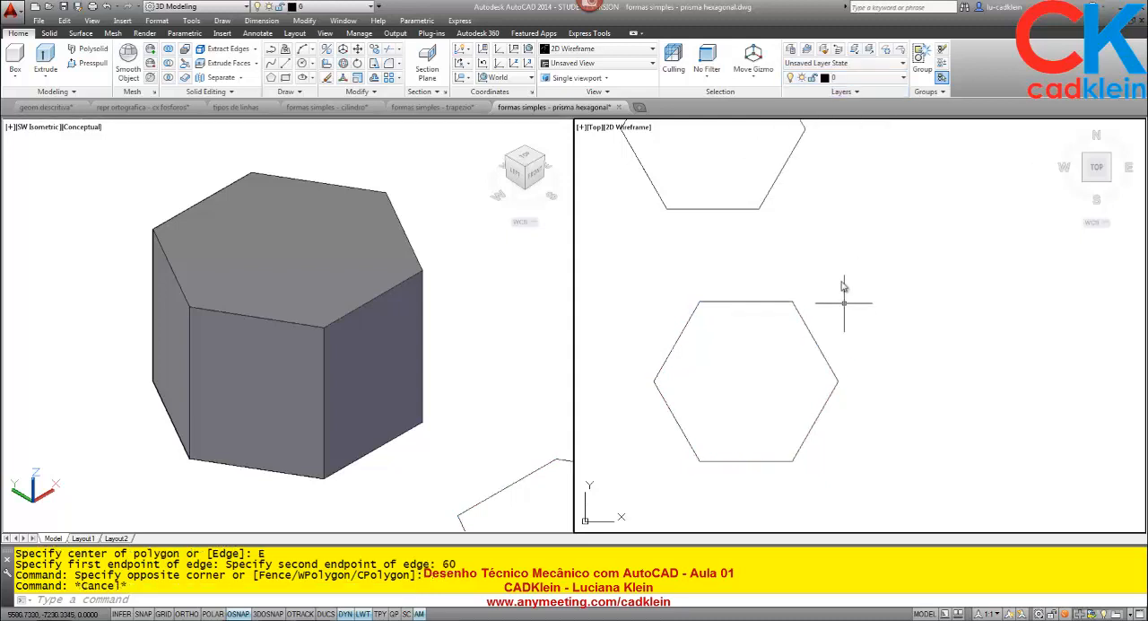
click(852, 78)
click(843, 93)
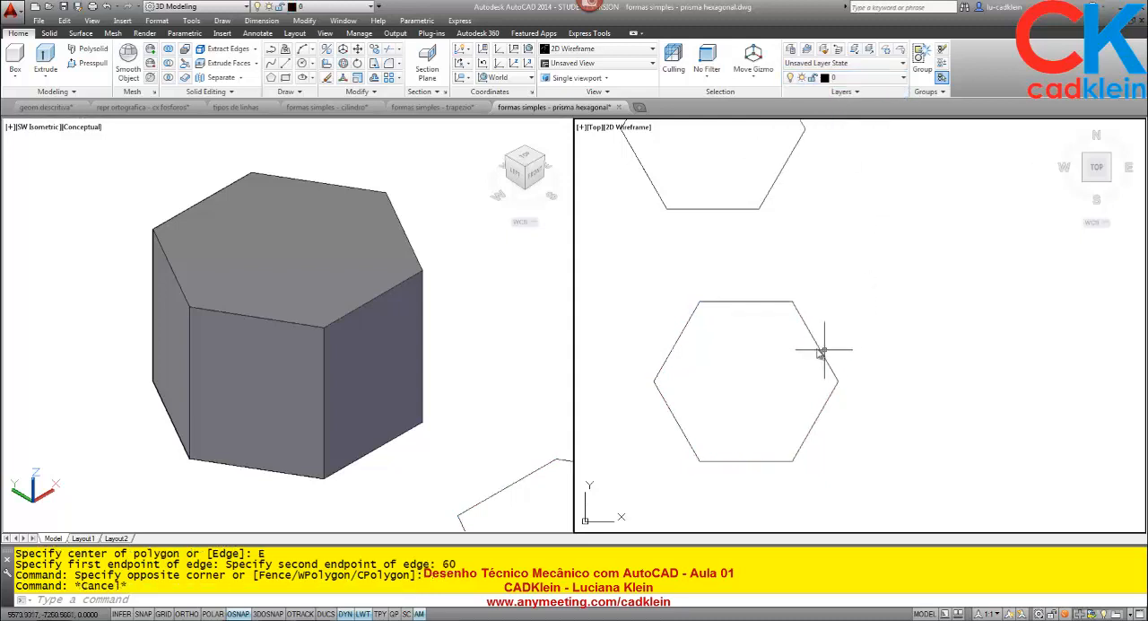
- Move the new hexagon horizontally to the right, well clear of the prism
middle_drag(830, 333, 804, 332)
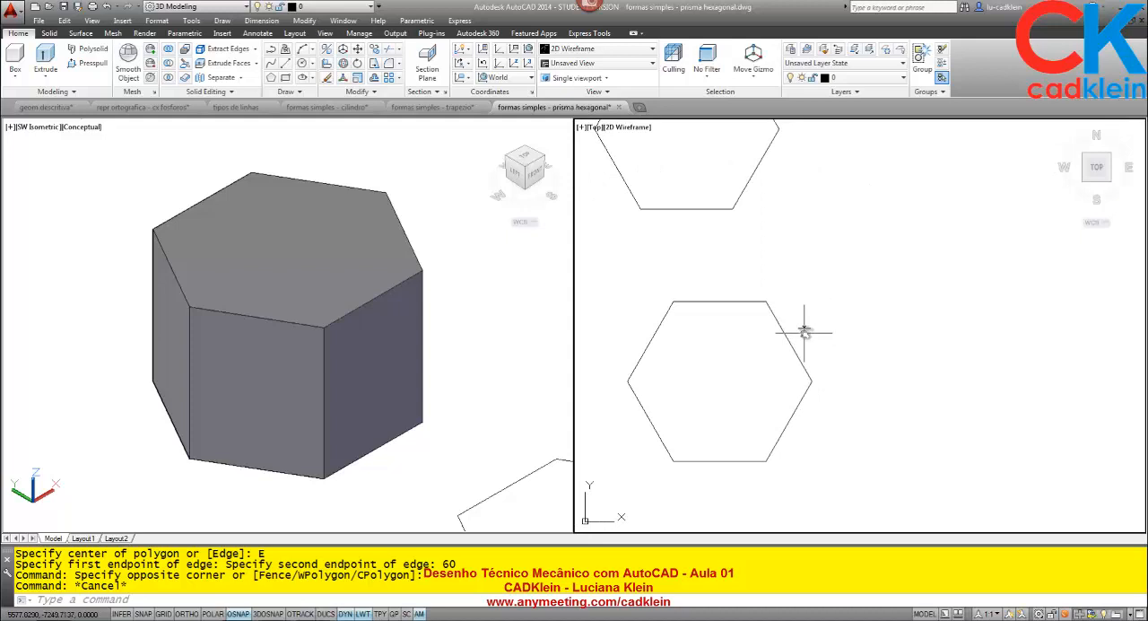
text(z)
key(Return)
text(a)
key(Return)
middle_drag(970, 438, 752, 166)
text(m)
key(Return)
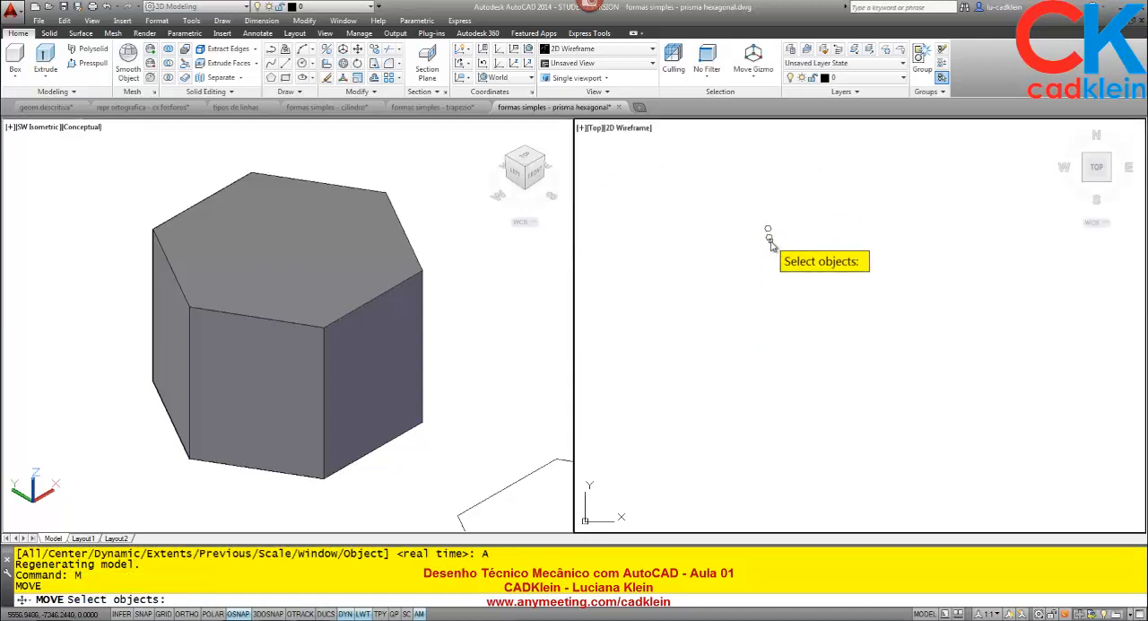
click(768, 237)
key(Return)
click(767, 240)
click(801, 238)
- Explode the moved hexagon into separate lines
scroll(808, 229, up, 5)
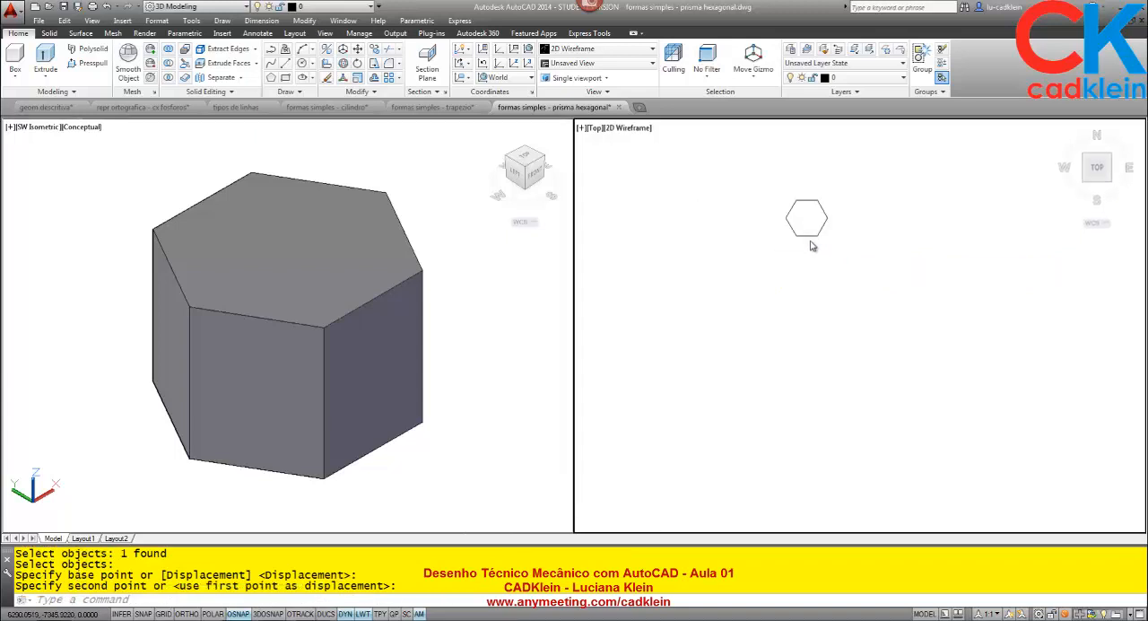
scroll(748, 243, down, 3)
scroll(771, 246, up, 5)
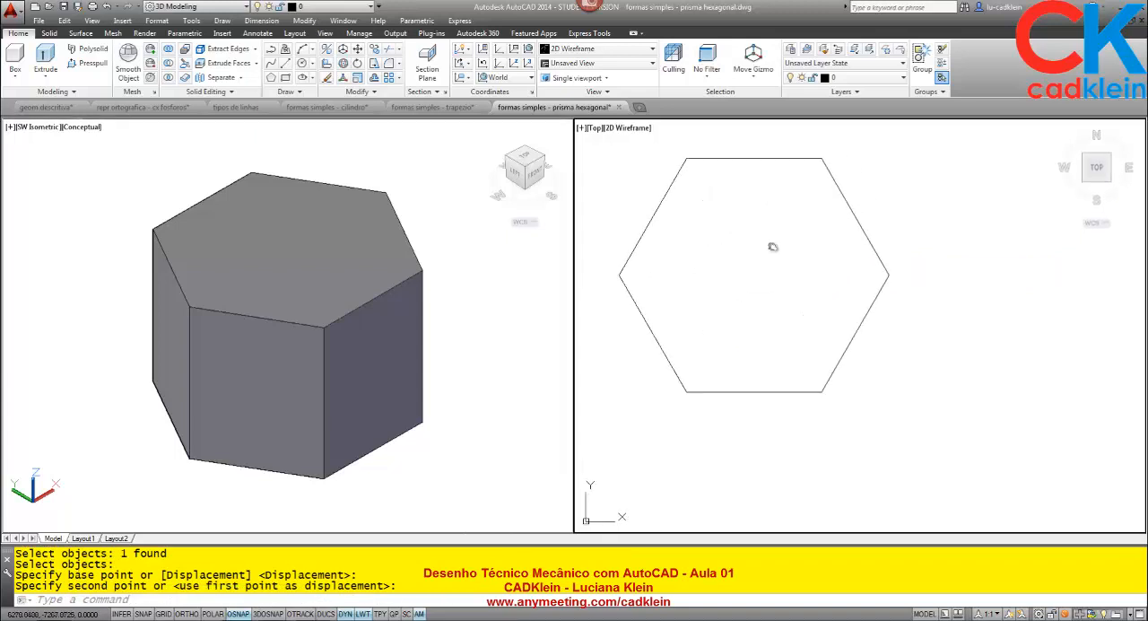
scroll(759, 264, down, 4)
scroll(764, 267, down, 3)
scroll(770, 294, up, 3)
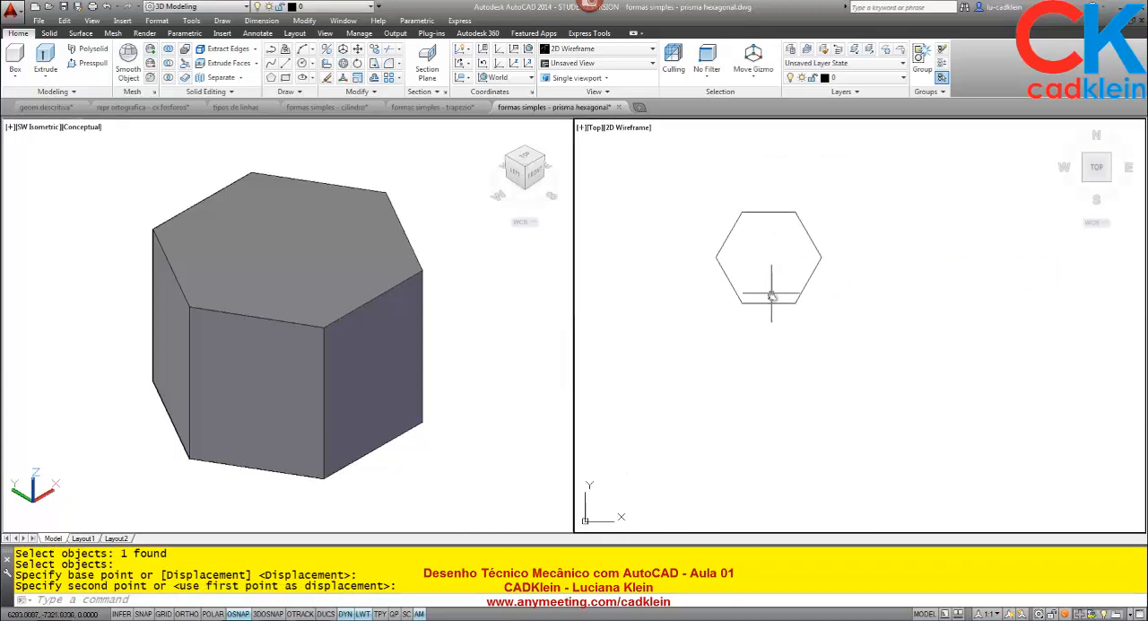
text(x)
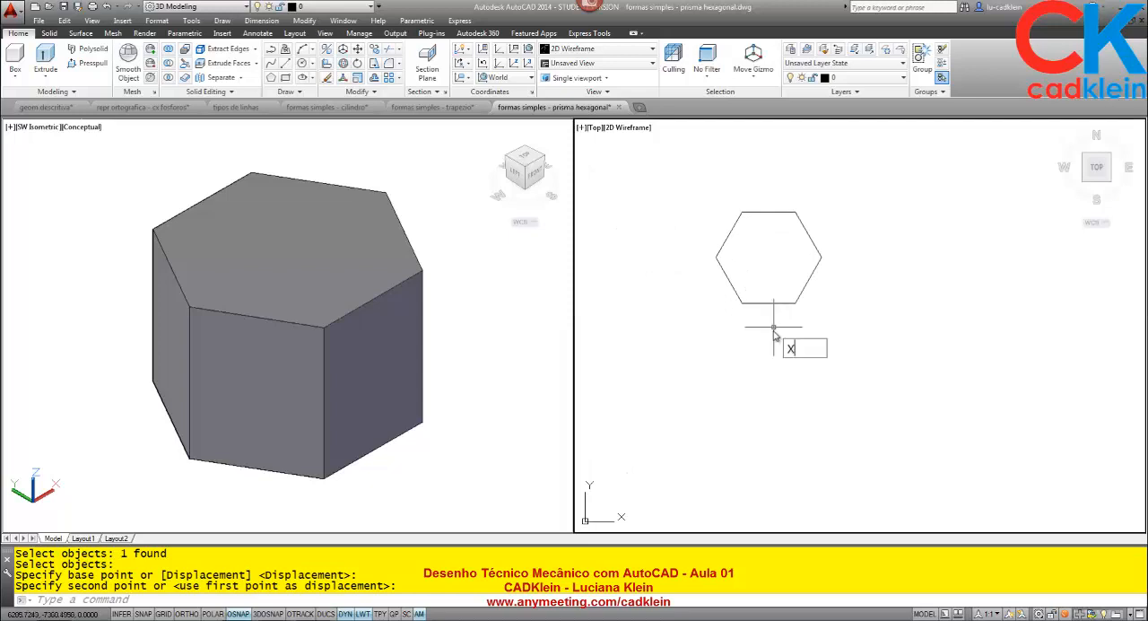
key(Return)
click(772, 305)
key(Return)
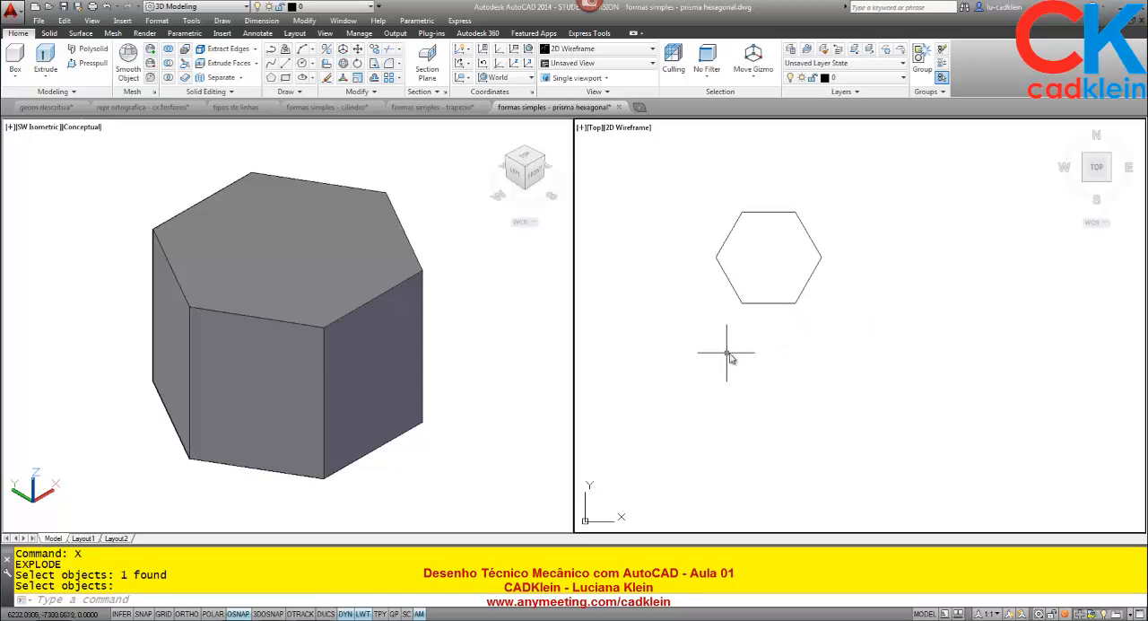
- Gauge a suitable gap straight down from the midpoint of the hexagon's lower edge with the distance tool
text(DI)
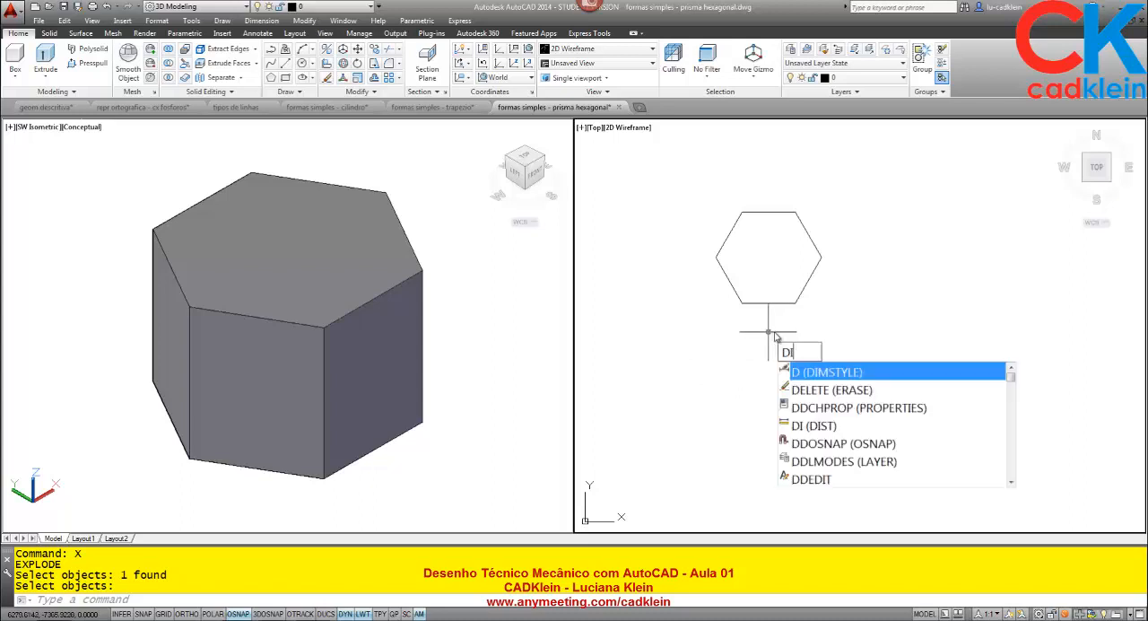
key(Return)
click(769, 305)
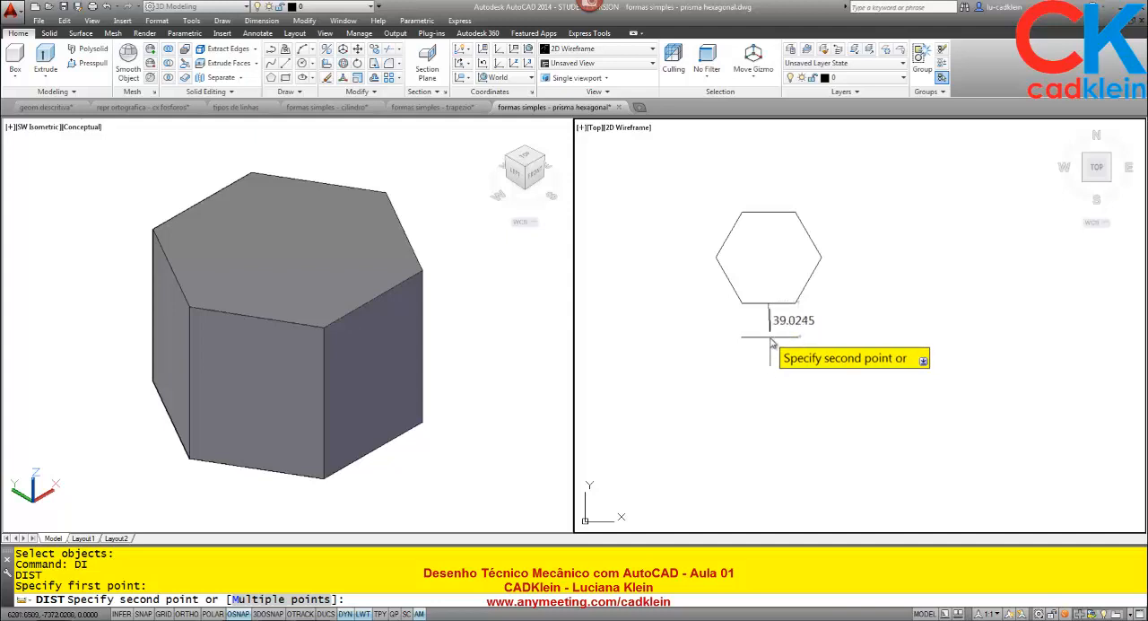
key(Escape)
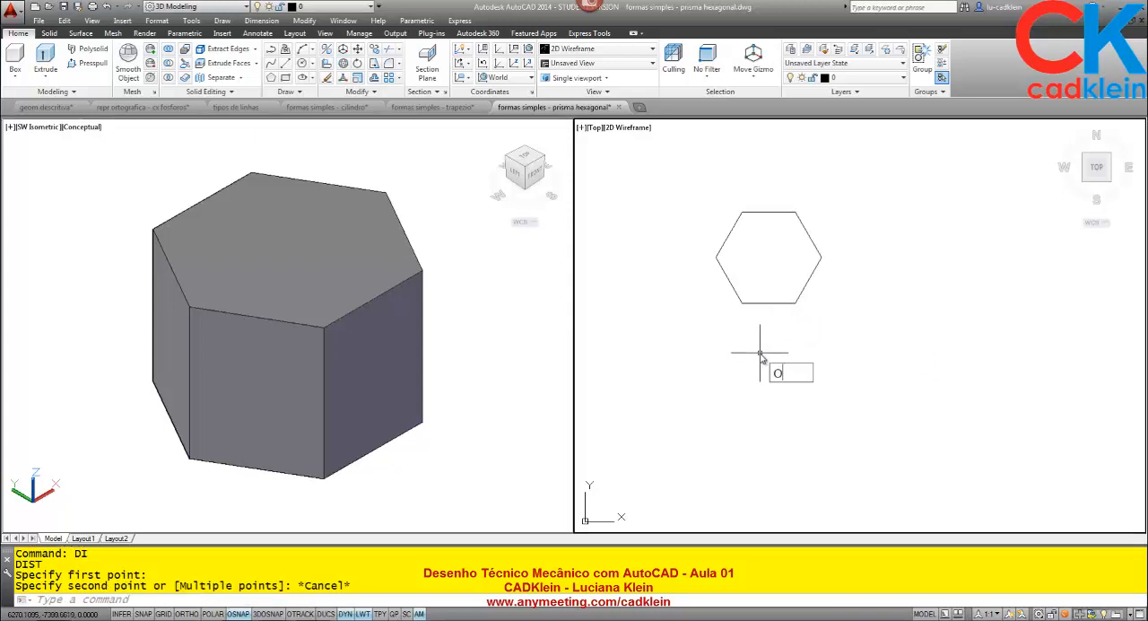
- Offset the hexagon's lower edge 40 downward
key(Return)
text(4)
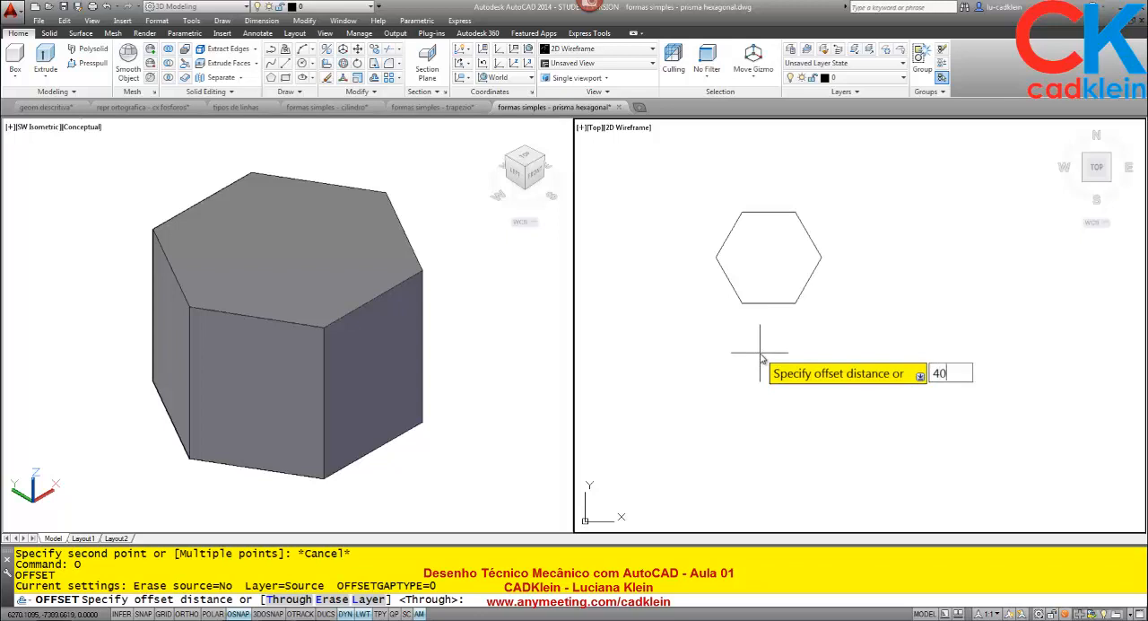
text(0)
key(Return)
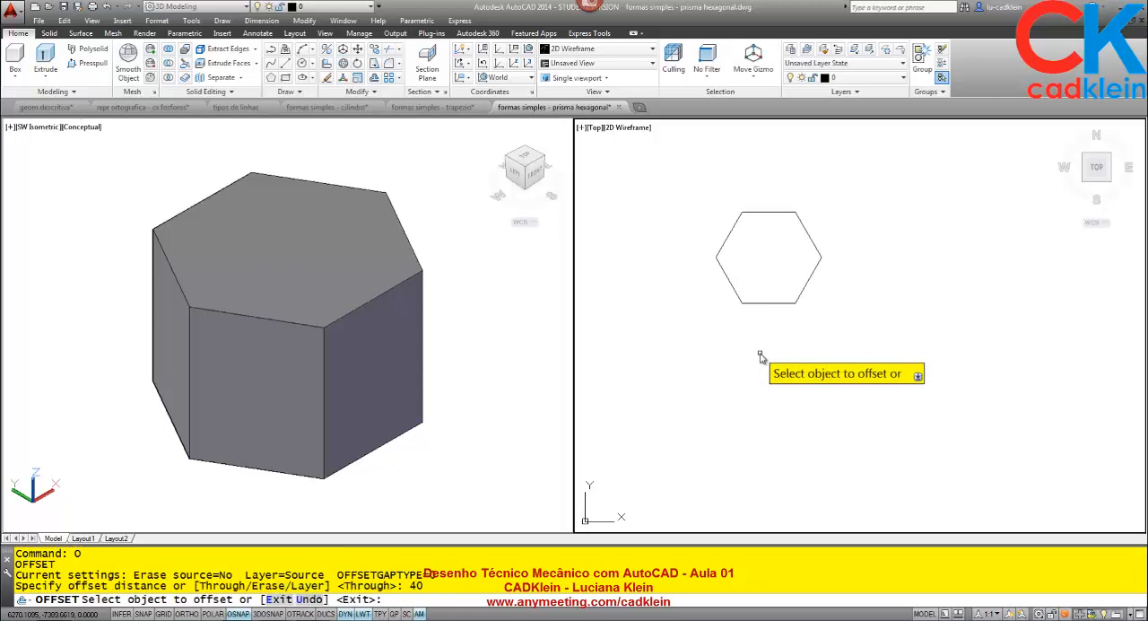
click(773, 304)
click(777, 366)
key(Return)
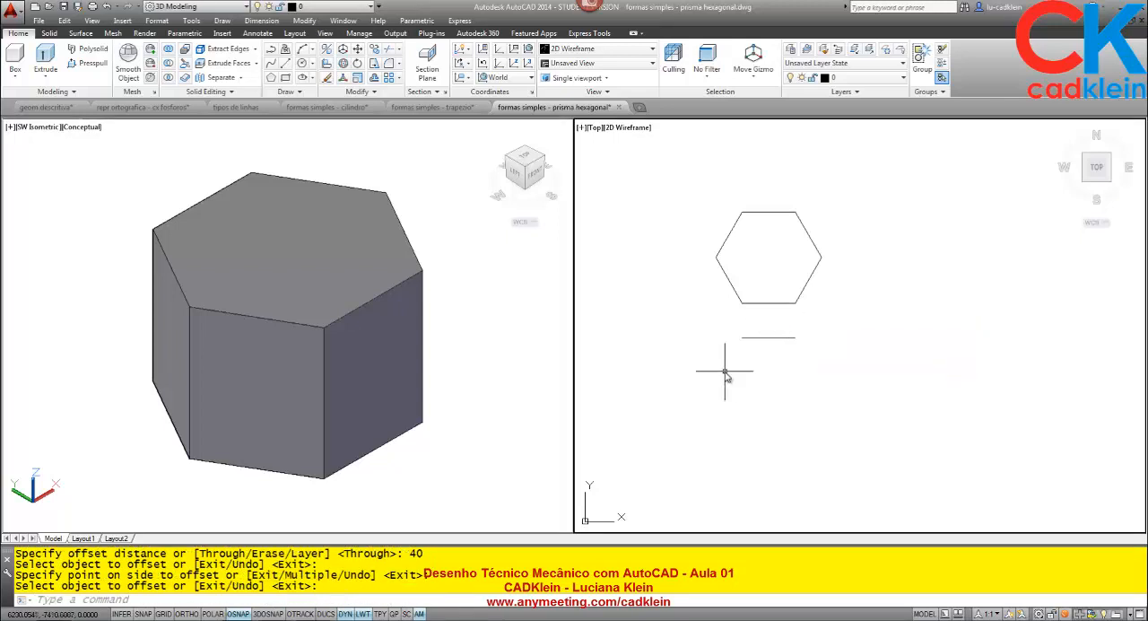
- Draw vertical projection lines straight down from the hexagon's leftmost and rightmost vertices, with Ortho on
key(Return)
click(715, 257)
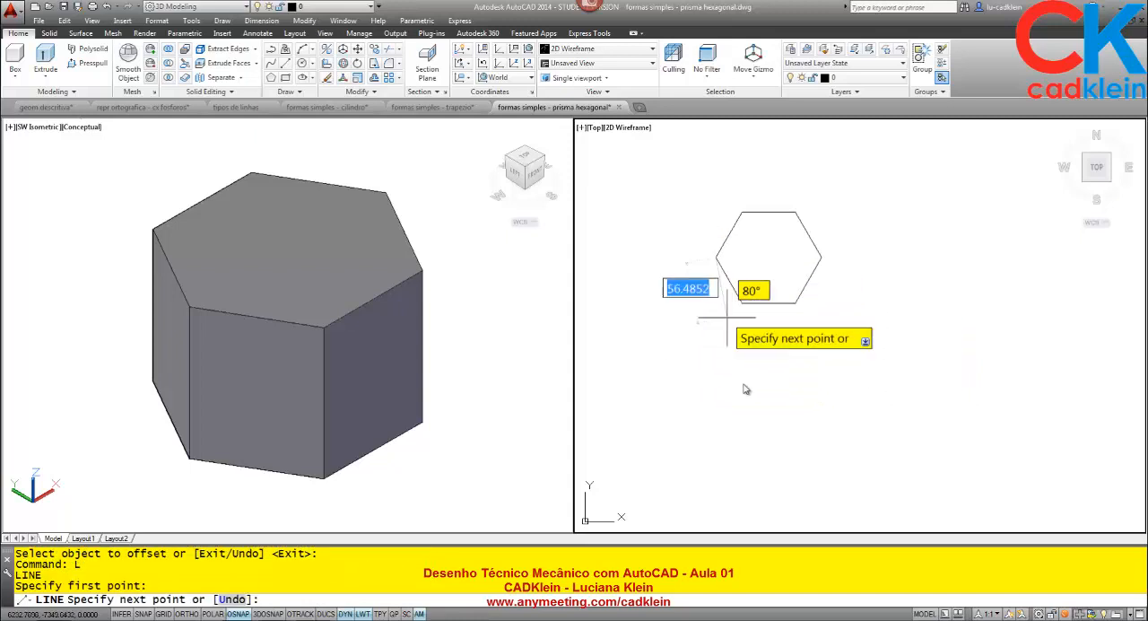
key(F8)
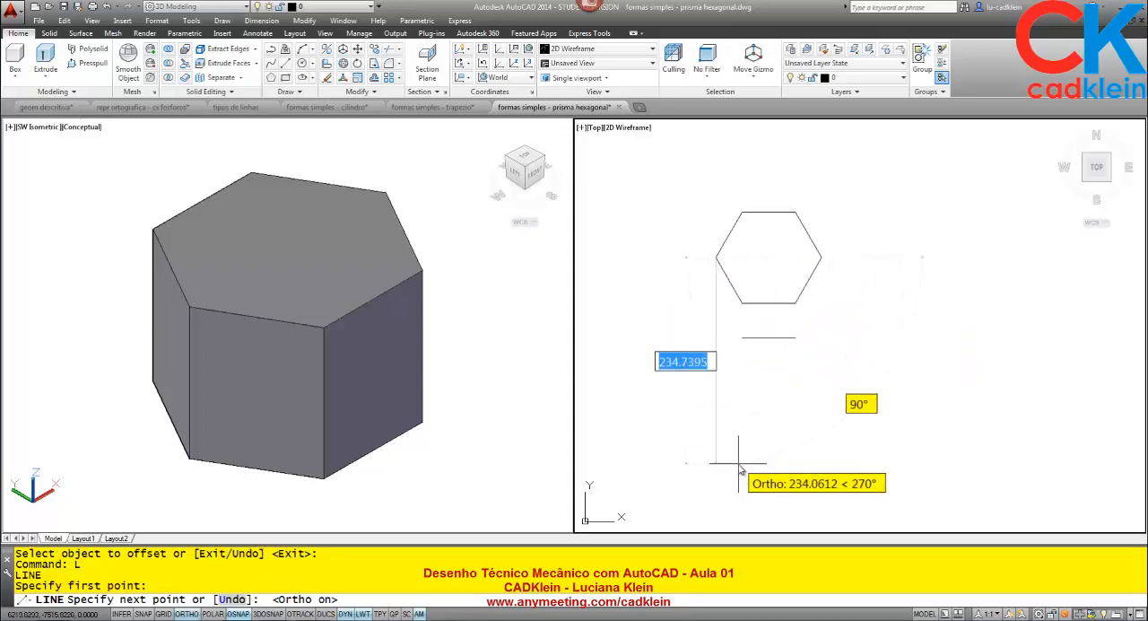
click(699, 463)
key(Return)
key(Return)
click(820, 258)
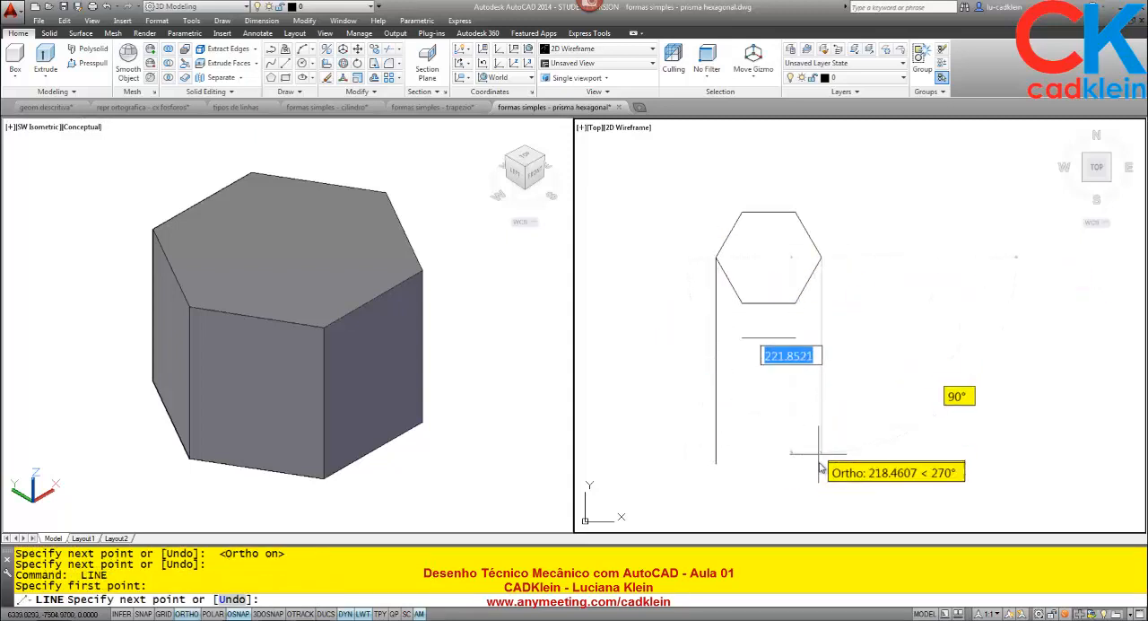
click(822, 471)
key(Return)
- Extend both ends of the offset horizontal line to the two vertical projection lines
text(E)
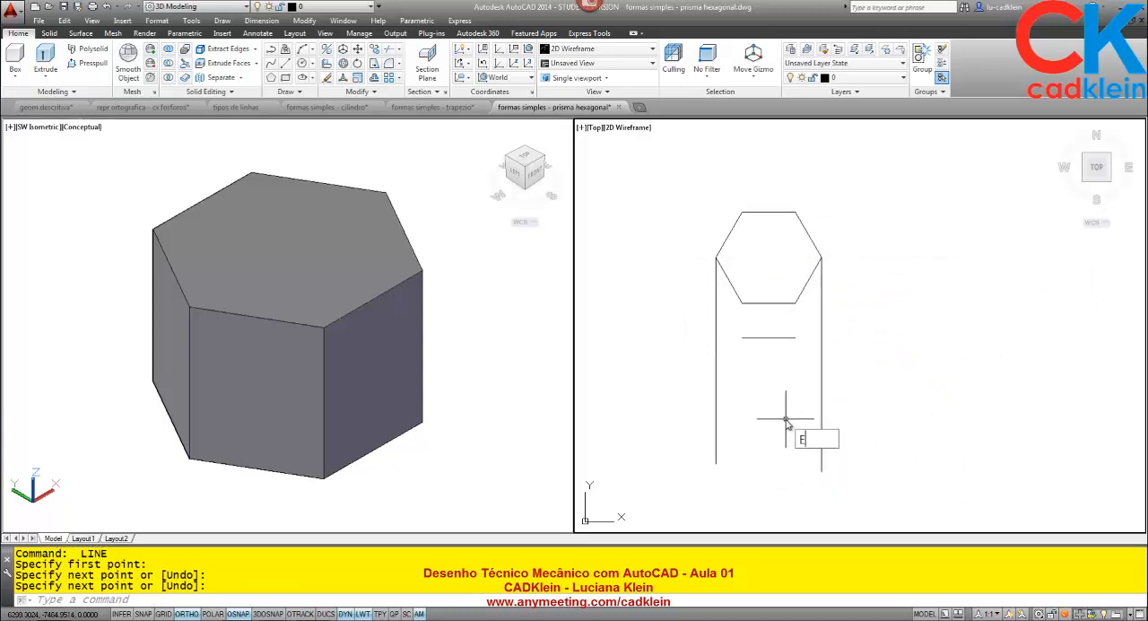
text(X)
key(Return)
click(843, 371)
click(635, 418)
key(Return)
click(740, 342)
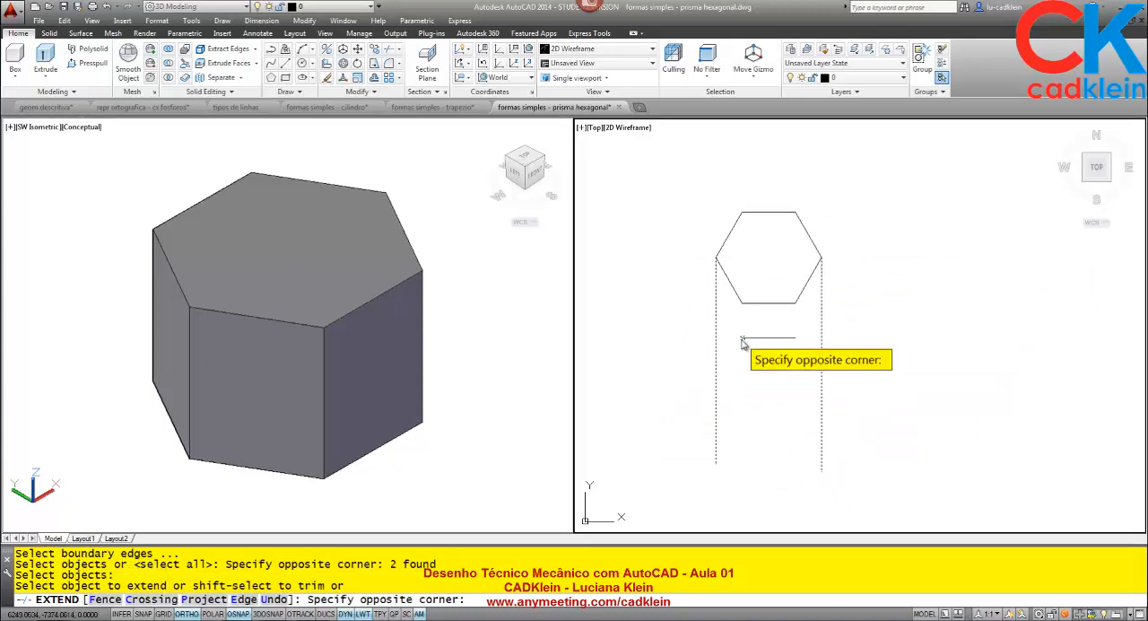
click(764, 334)
key(Return)
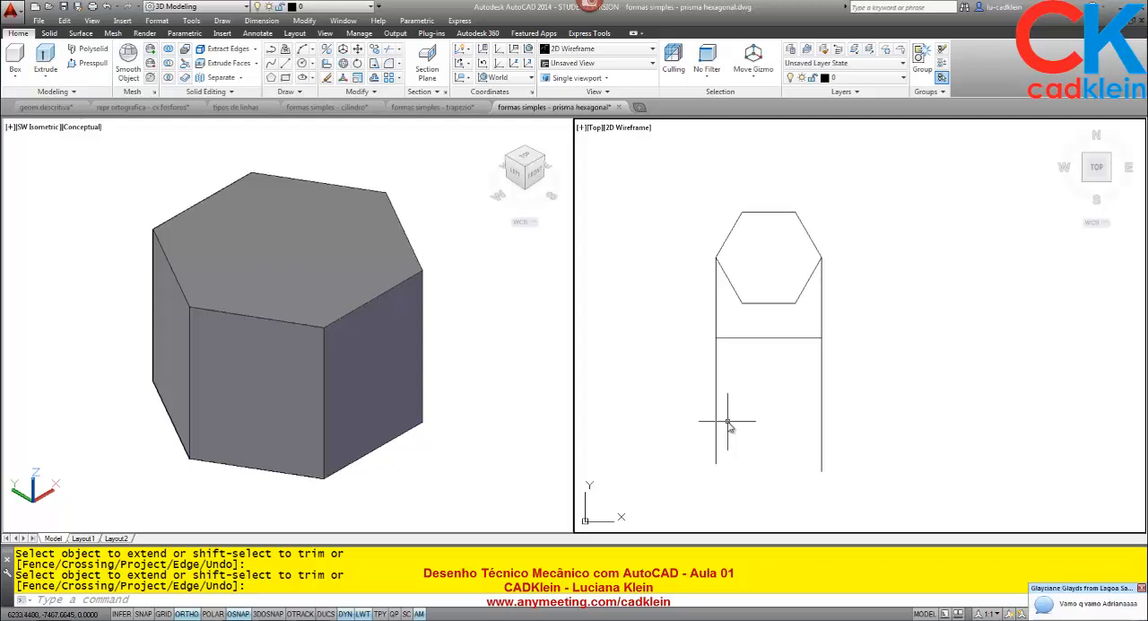
click(495, 443)
text(DI)
key(Return)
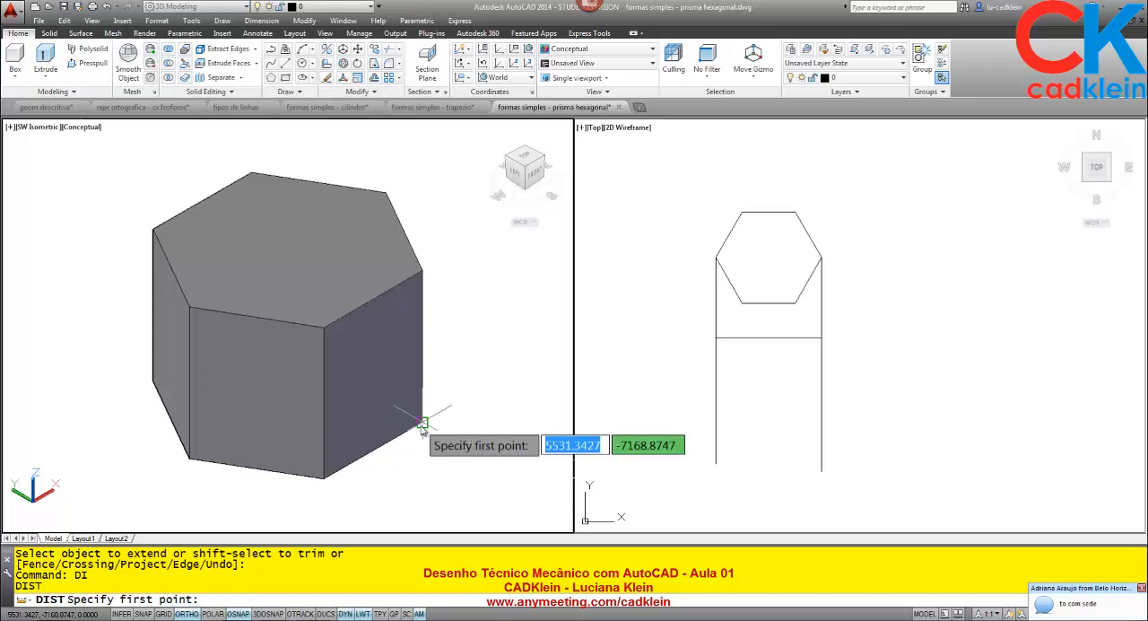
key(Escape)
- Check how the views are arranged on Layout1 and return to the top-view viewport in model space
click(82, 538)
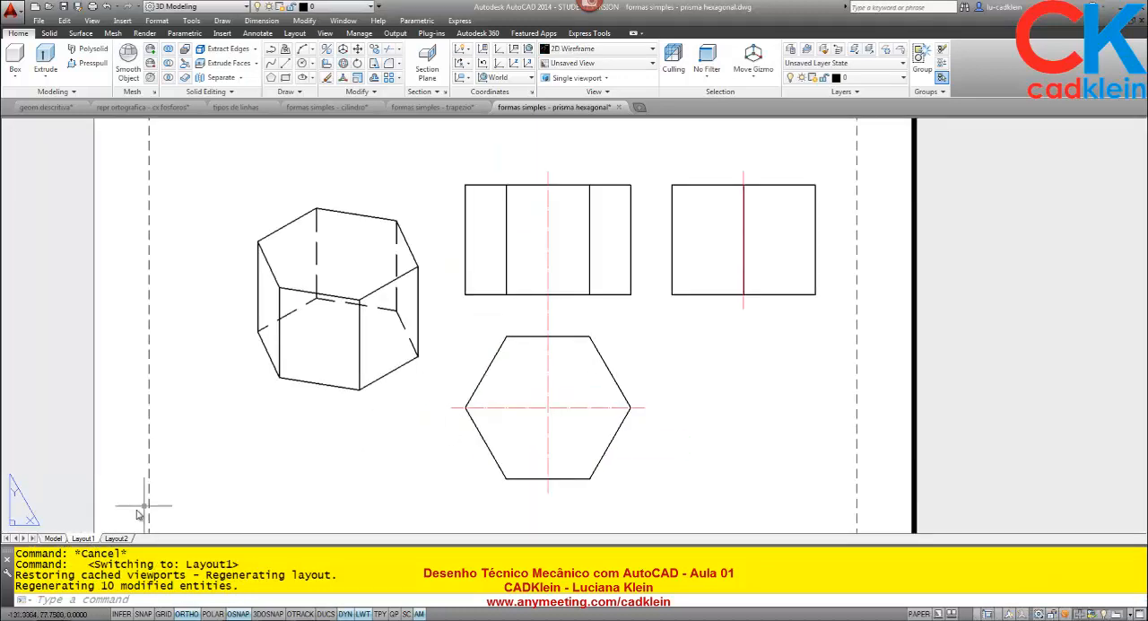
click(53, 538)
click(786, 341)
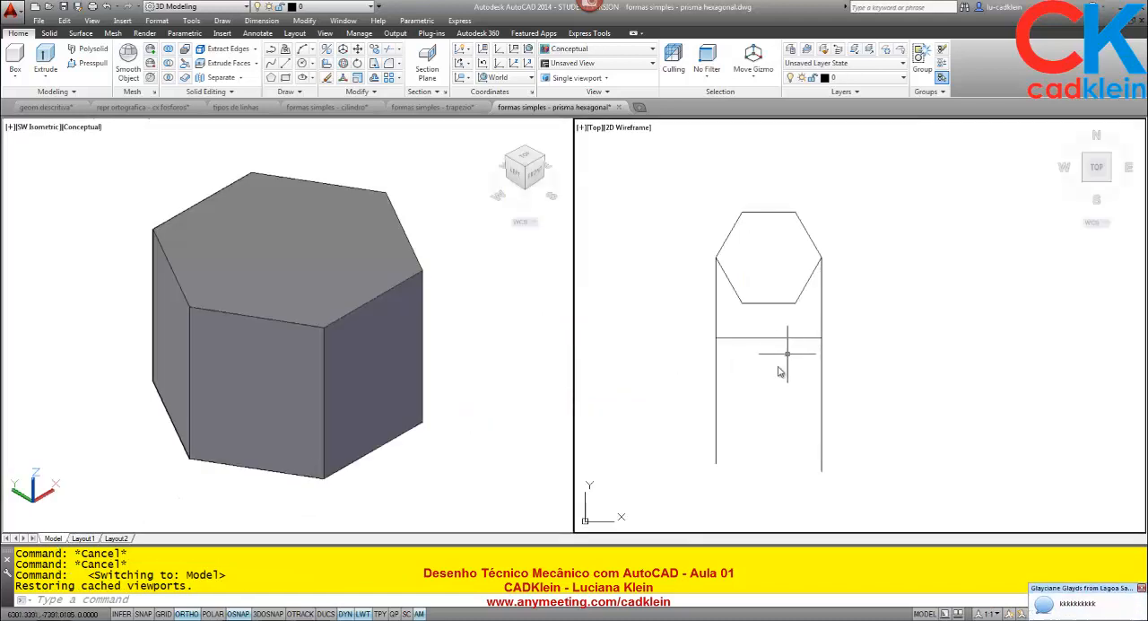
text(M)
key(Return)
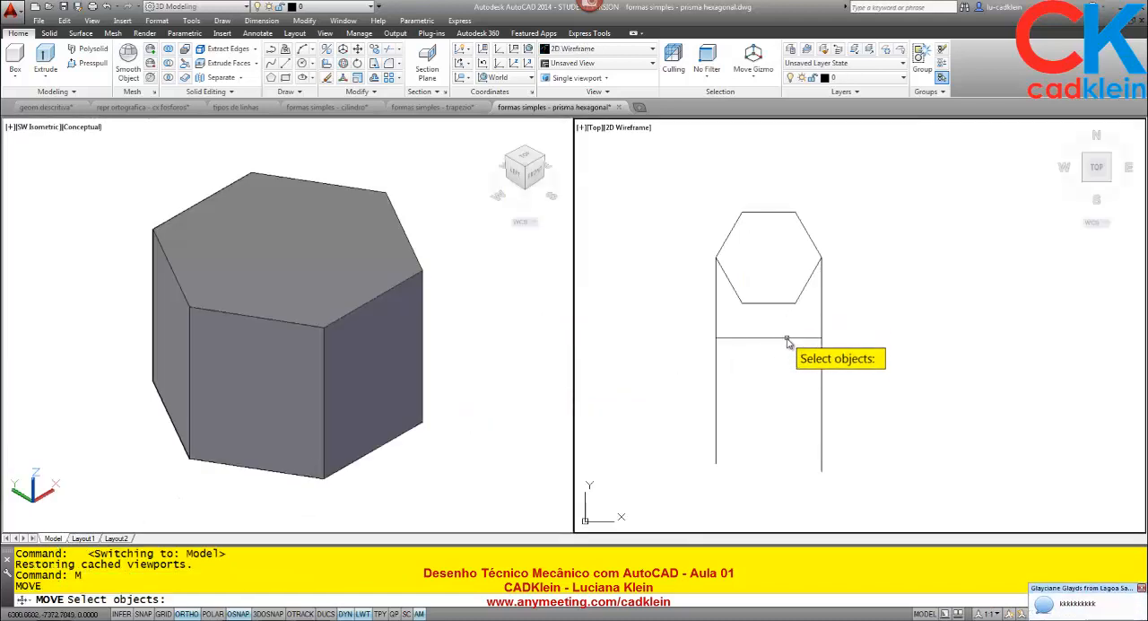
click(786, 338)
key(Escape)
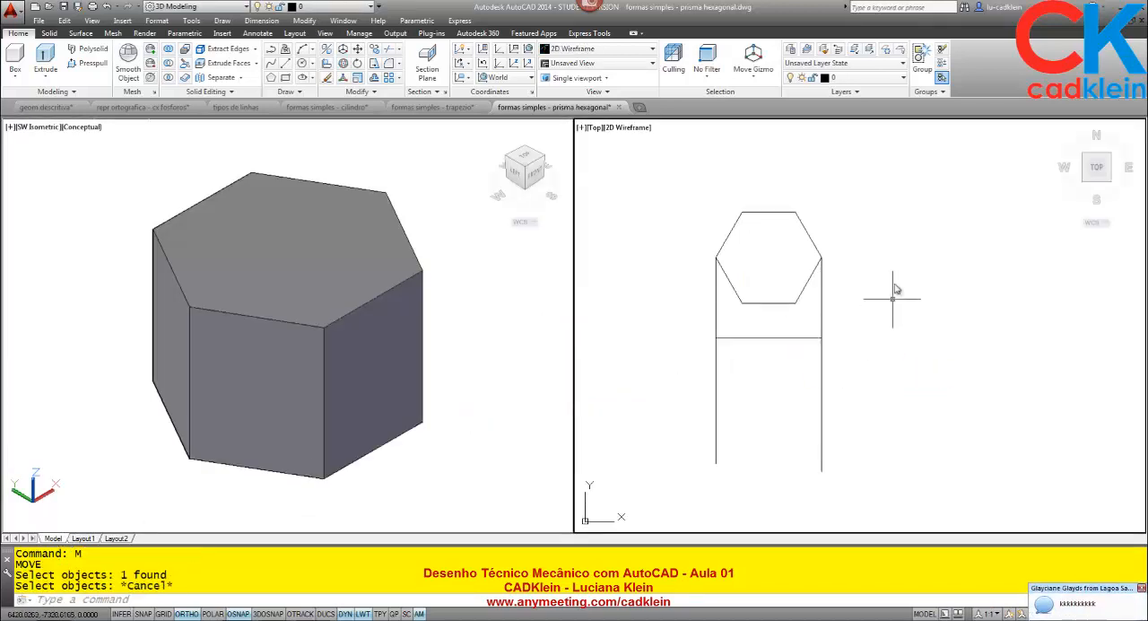
- Draw a 40 long vertical guide line upward from the midpoint of the hexagon's upper edge
middle_drag(888, 261, 876, 326)
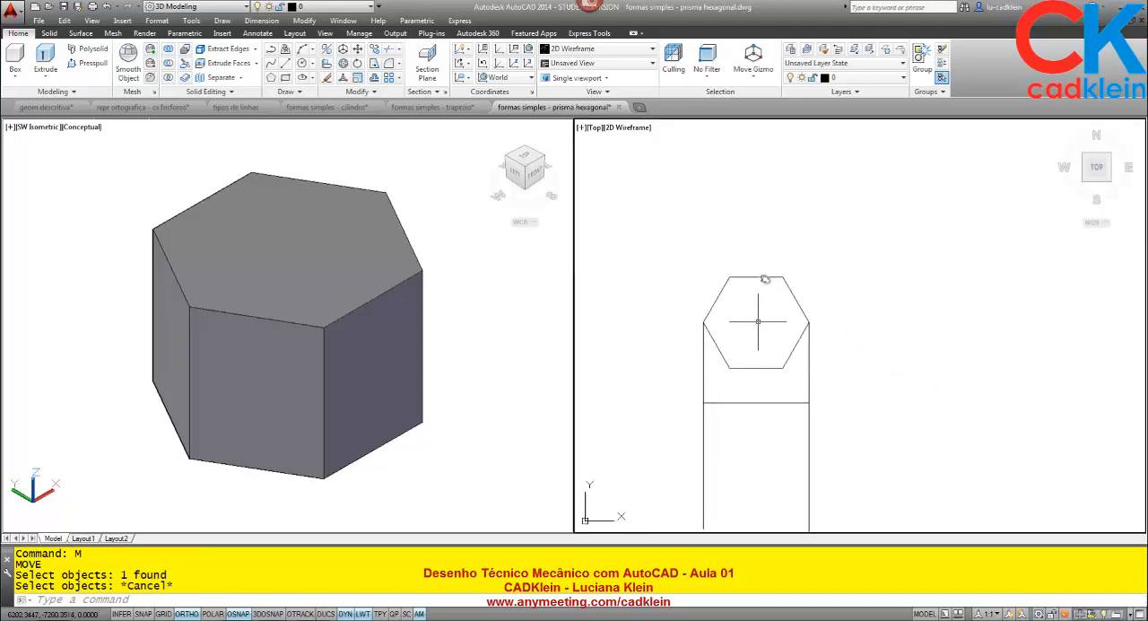
text(l)
key(Return)
click(758, 274)
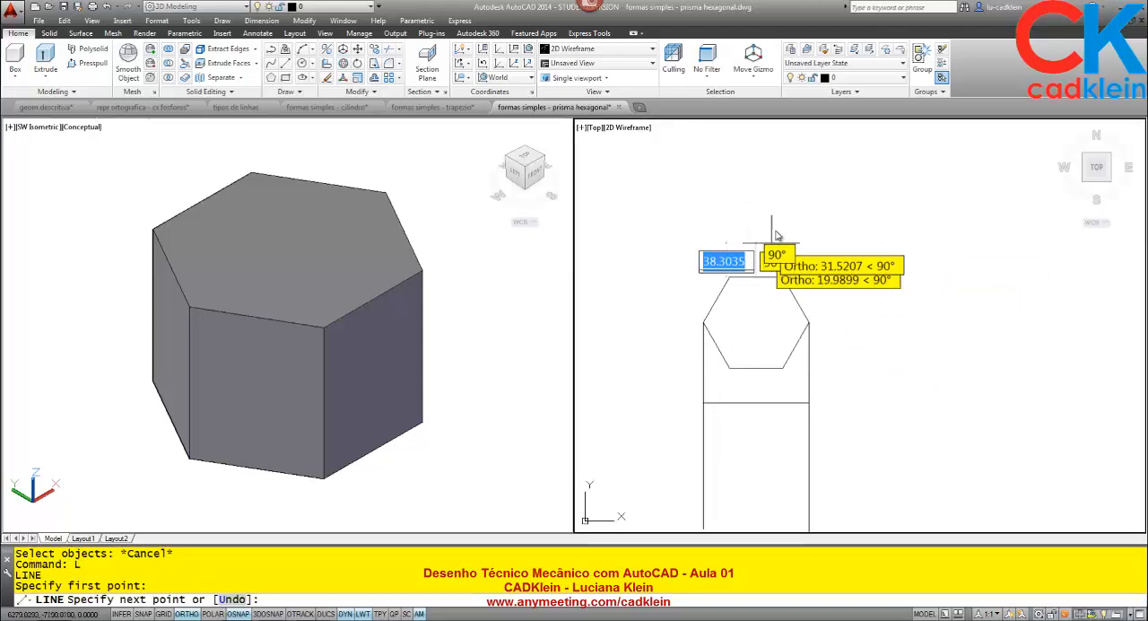
text(40)
key(Return)
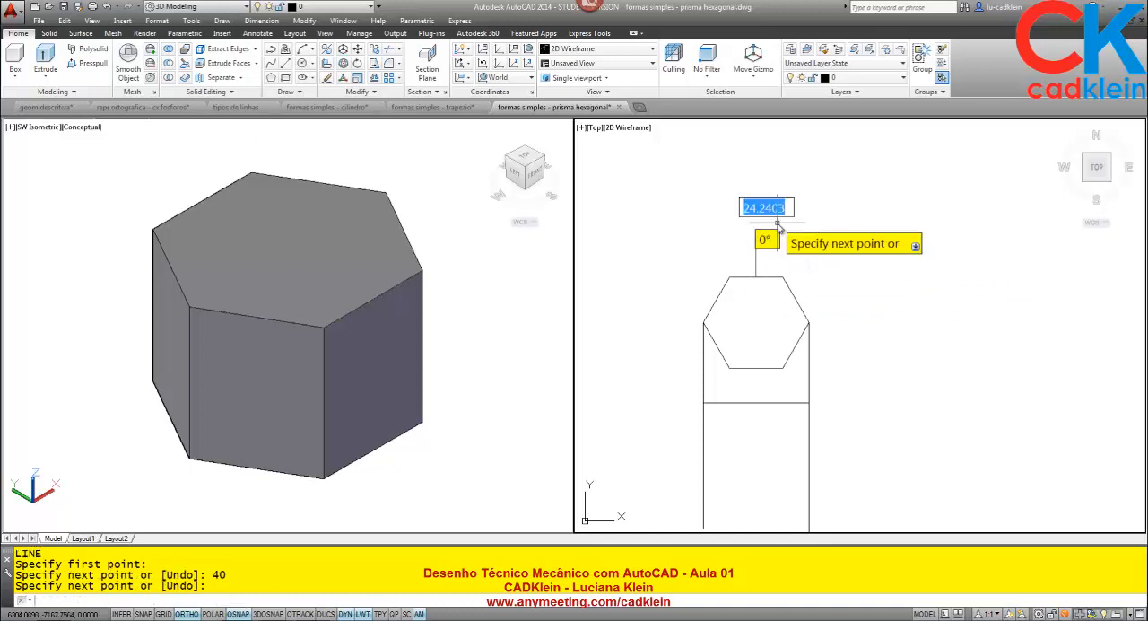
text(co)
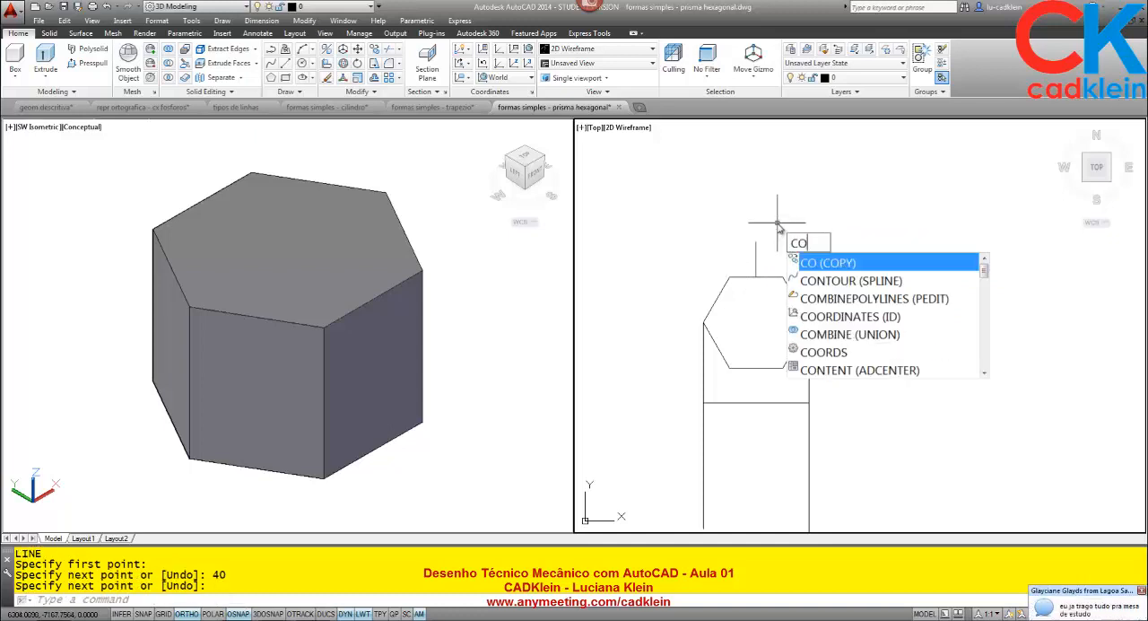
key(Escape)
key(Escape)
key(Escape)
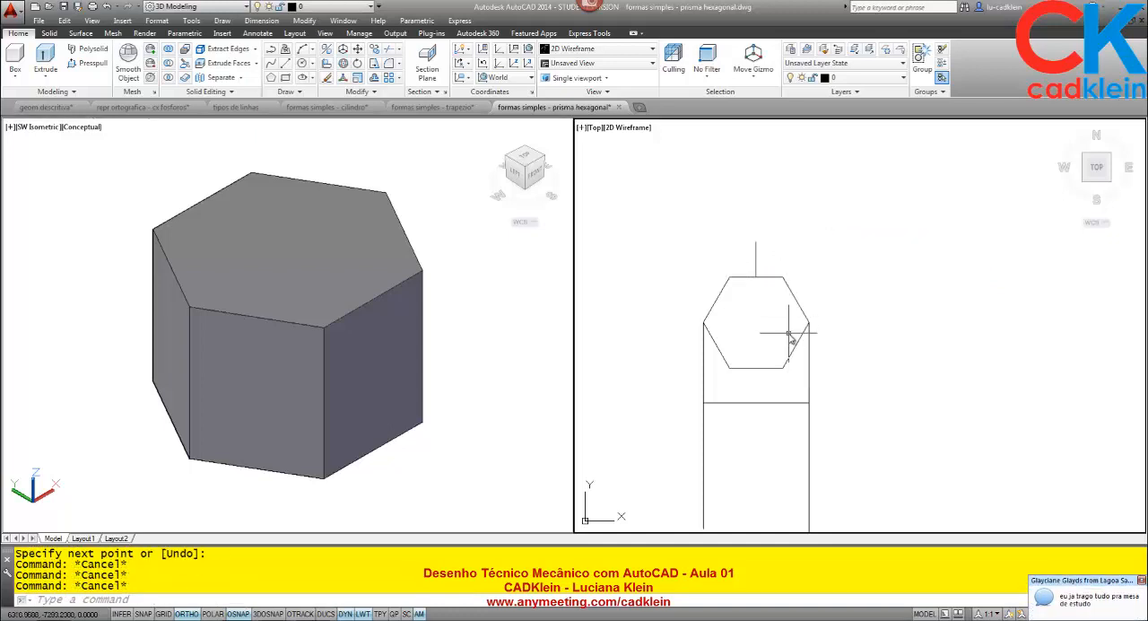
- Move the horizontal line below the hexagon by its midpoint to the upper end of the vertical guide line
text(m)
key(Return)
click(801, 402)
key(Return)
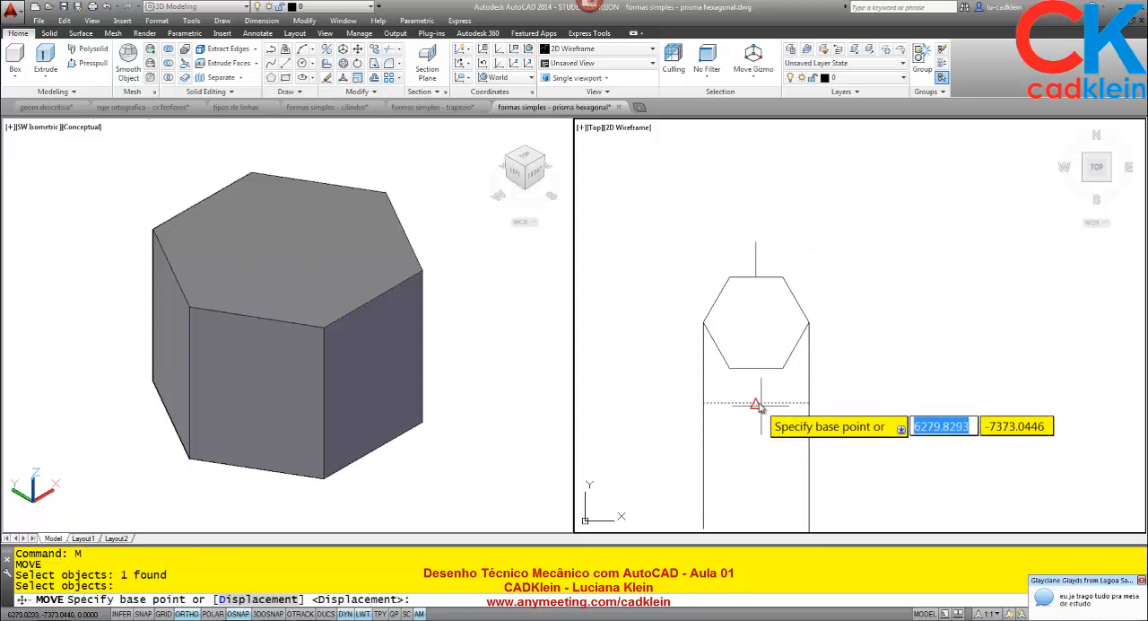
click(756, 403)
click(756, 241)
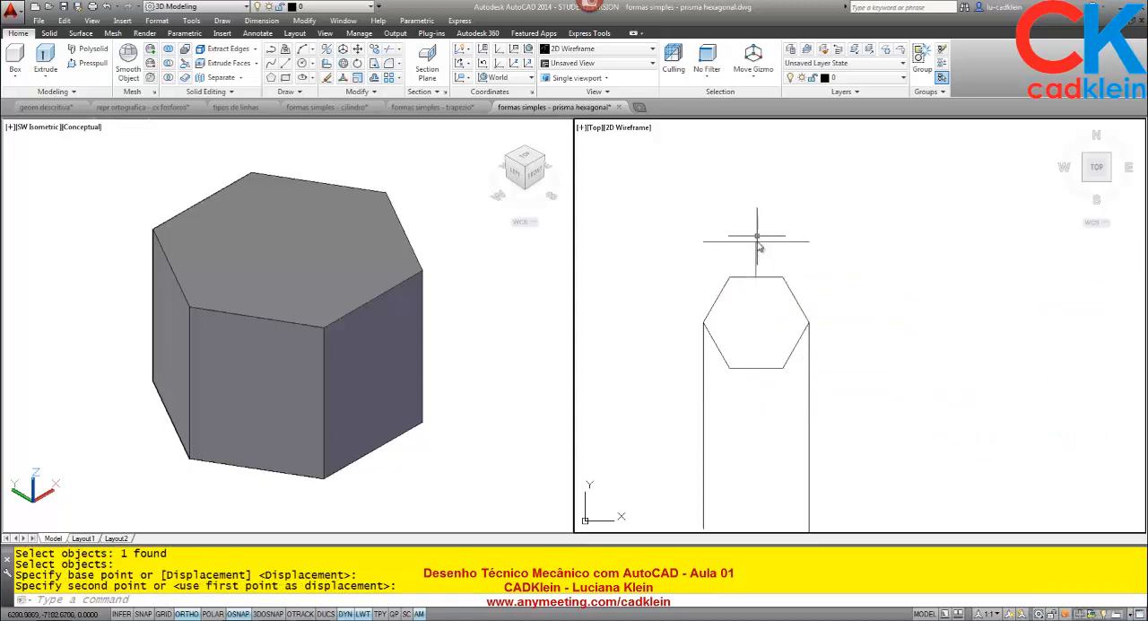
- Erase the two vertical projection lines running down from the hexagon
click(851, 418)
click(642, 446)
key(Delete)
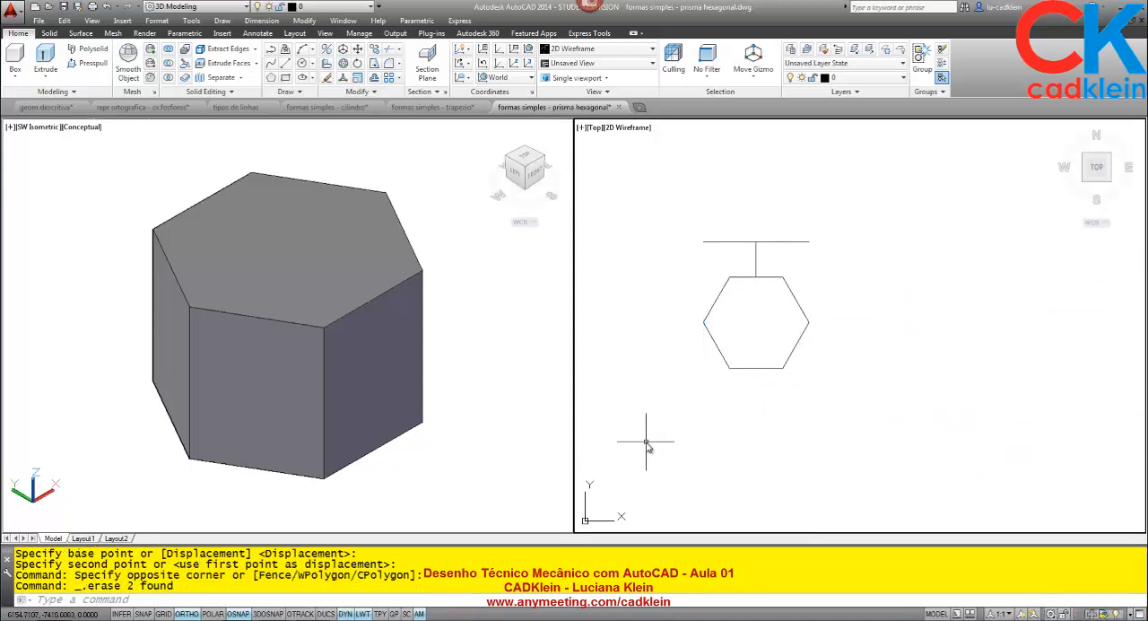
text(L)
key(Return)
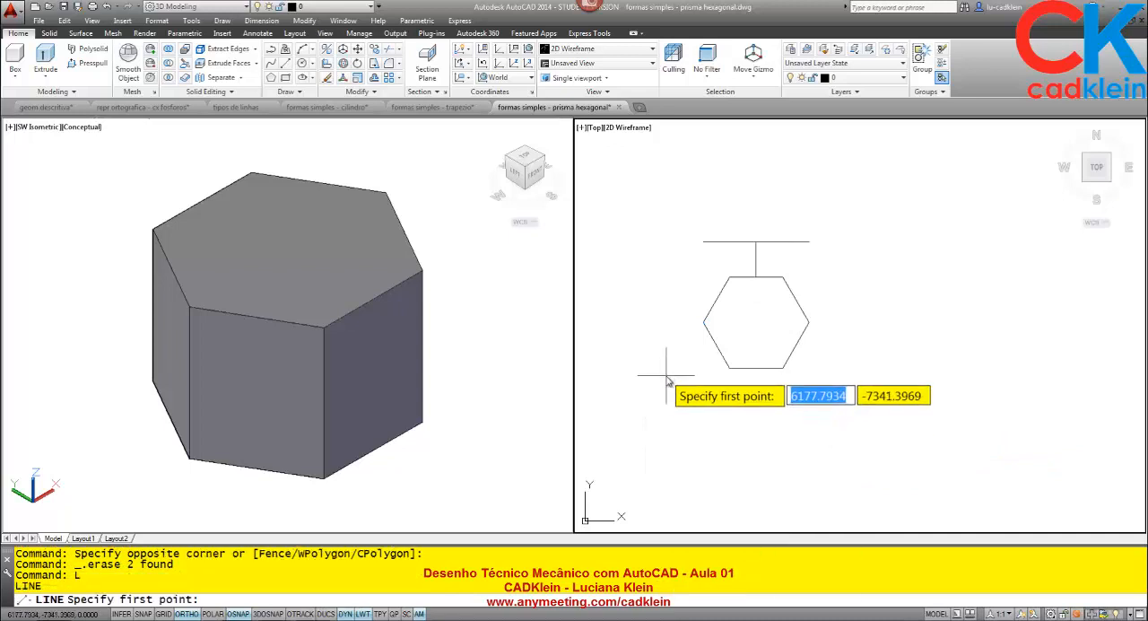
key(Escape)
- Erase the short vertical guide line between the hexagon and the horizontal line above it
click(756, 258)
click(721, 258)
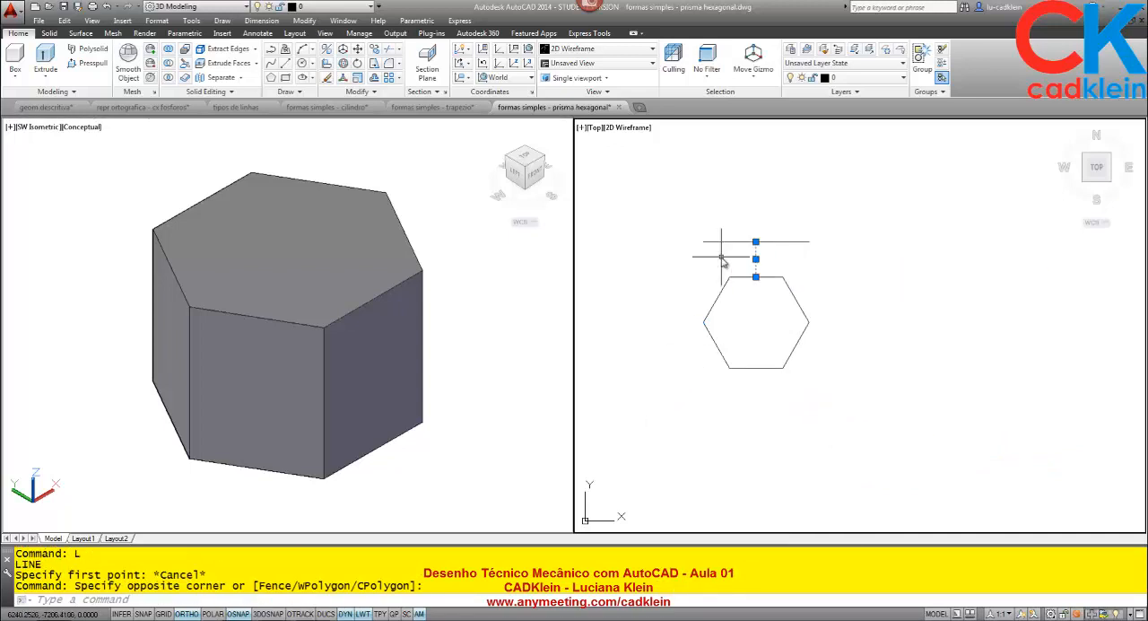
click(723, 260)
key(Delete)
- Measure the height of the 3D prism along its rightmost vertical edge
click(443, 417)
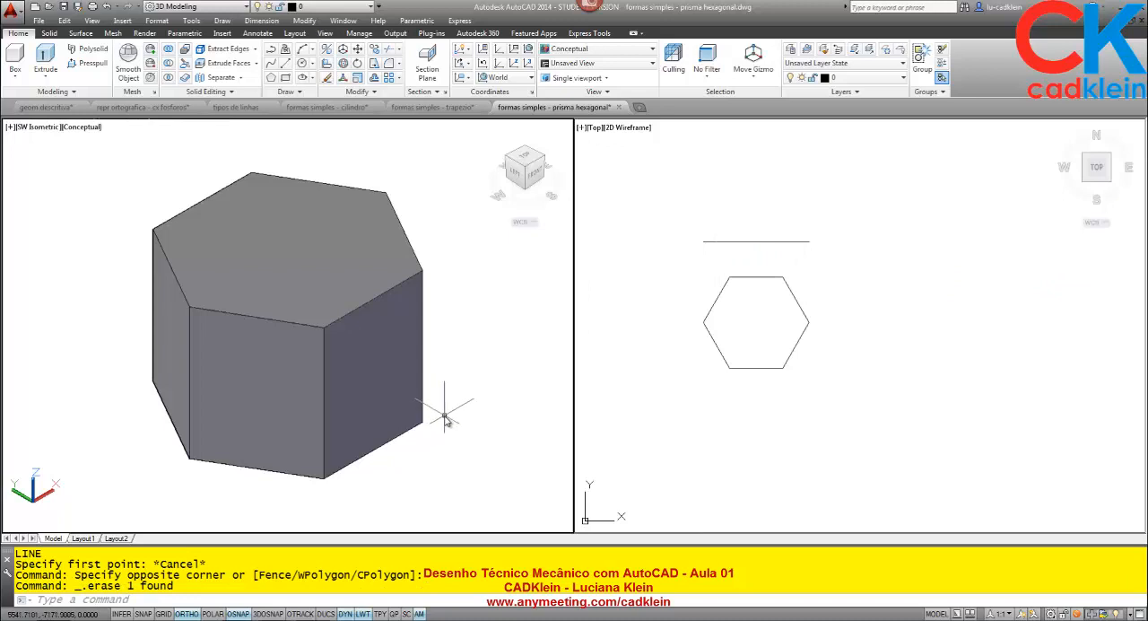
text(DI)
key(Return)
click(423, 418)
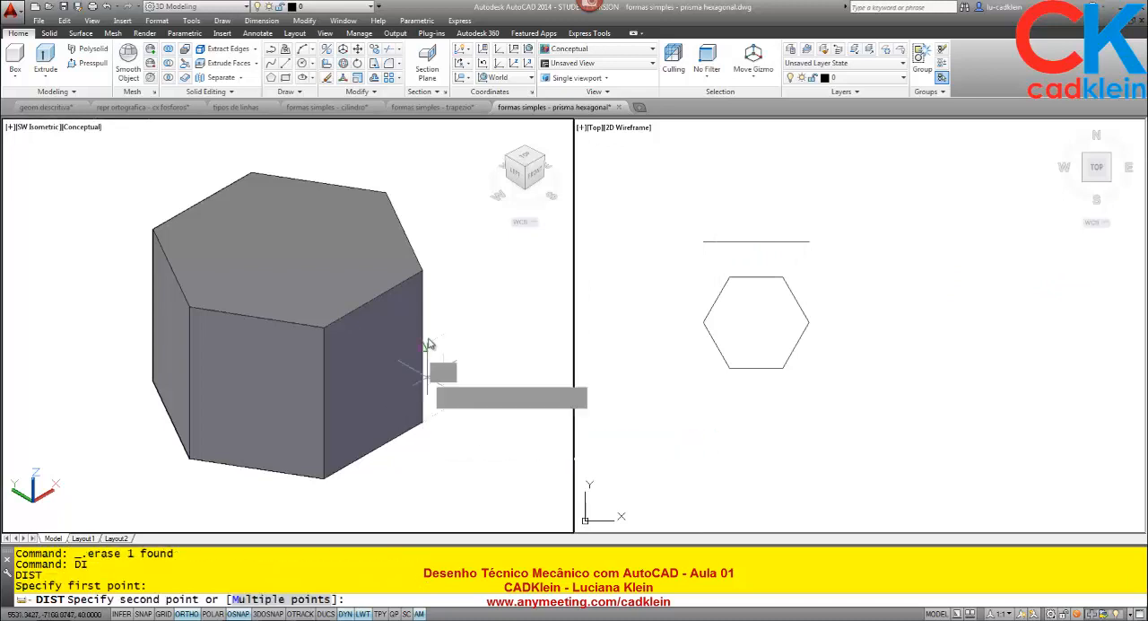
click(420, 271)
- Offset the horizontal line above the hexagon 80 upward
click(743, 256)
text(O)
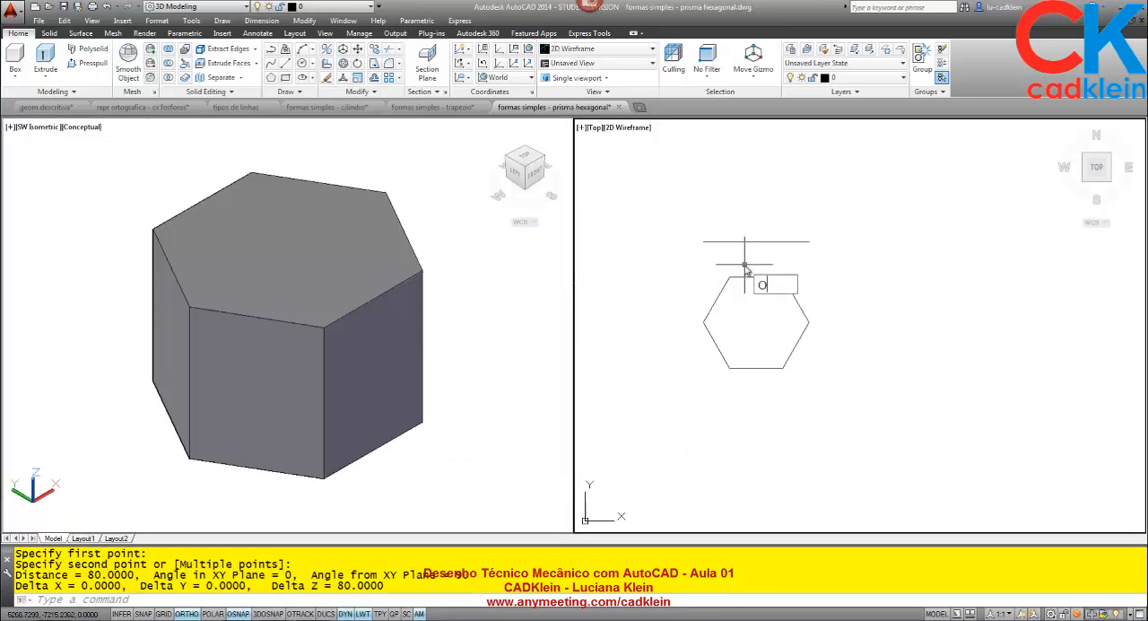
key(Return)
text(80)
key(Return)
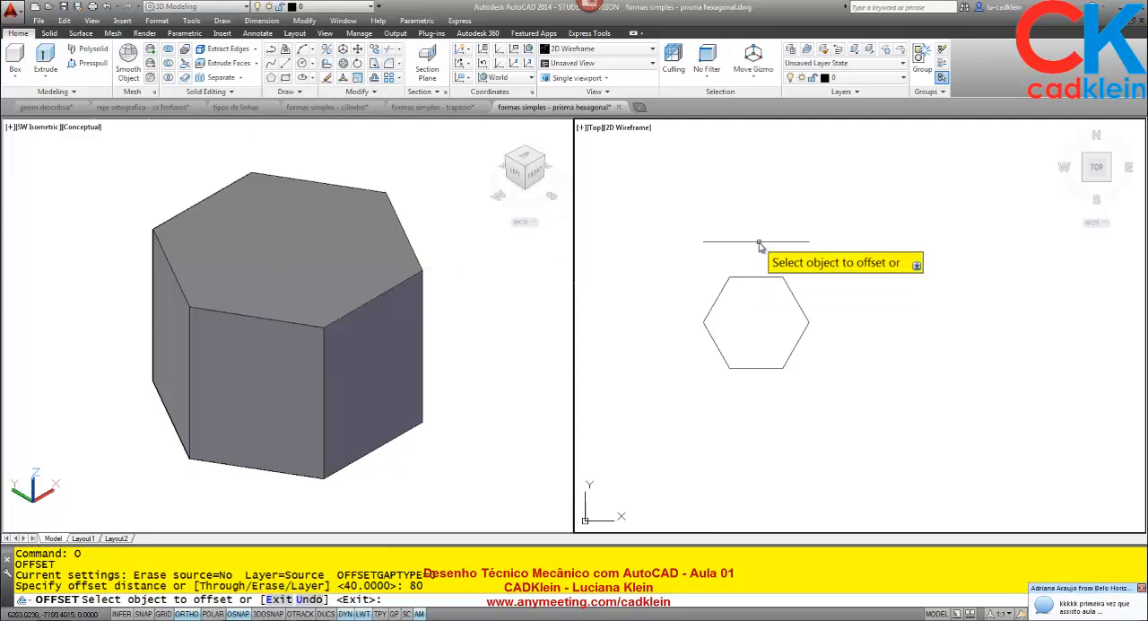
click(758, 240)
click(767, 206)
key(Return)
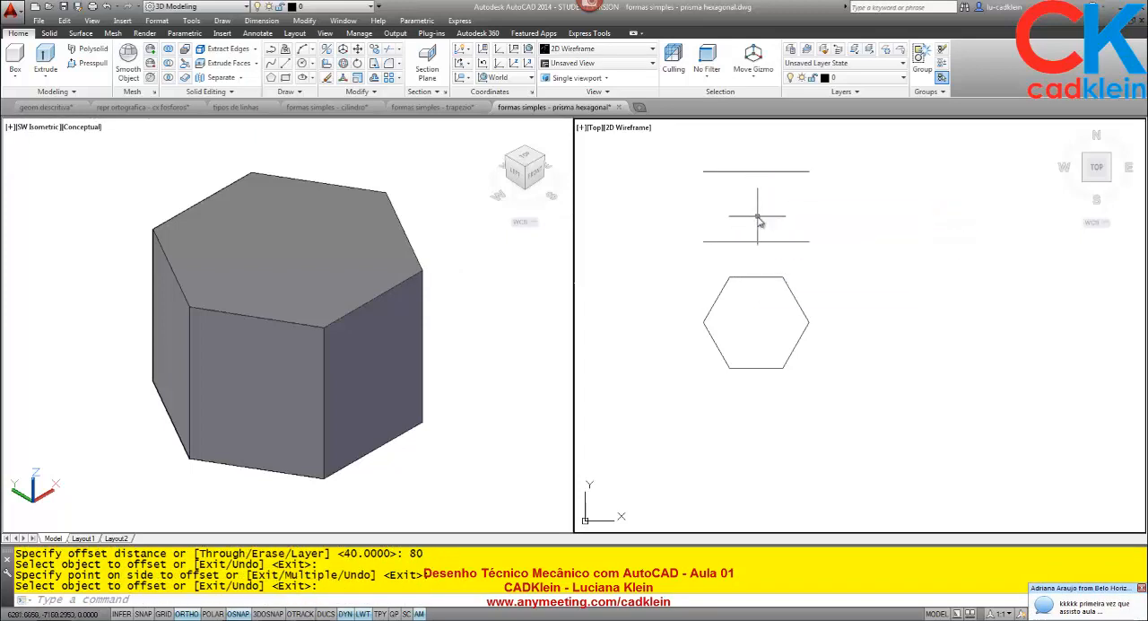
- Close the front view rectangle with vertical lines joining the matching ends of the two horizontal lines
text(L)
key(Return)
click(704, 171)
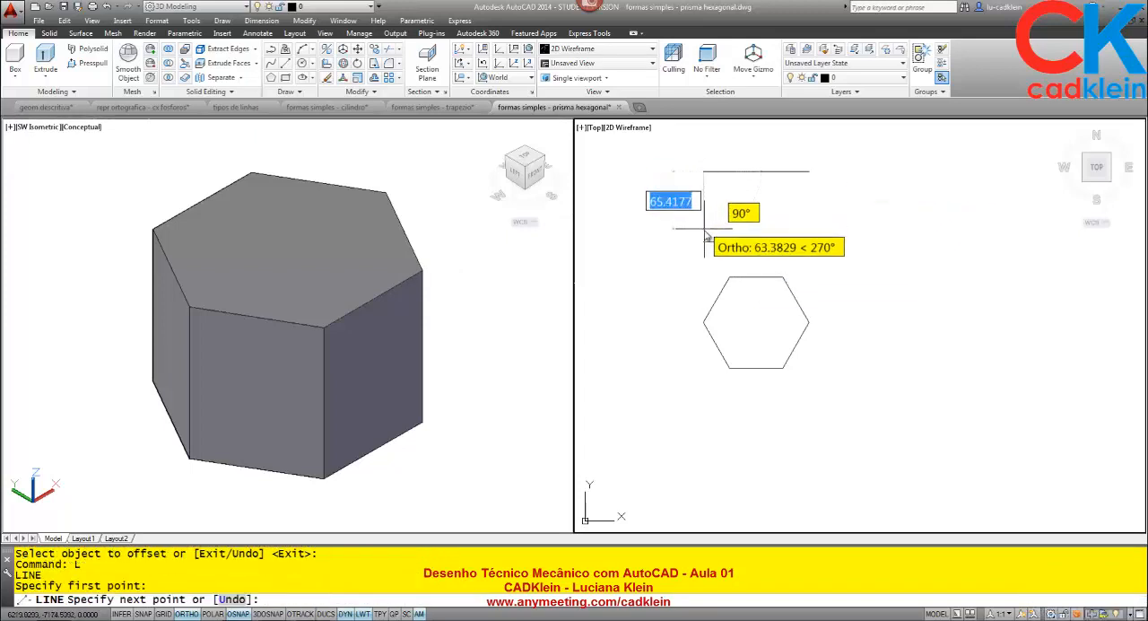
click(705, 241)
key(Return)
key(Return)
click(809, 172)
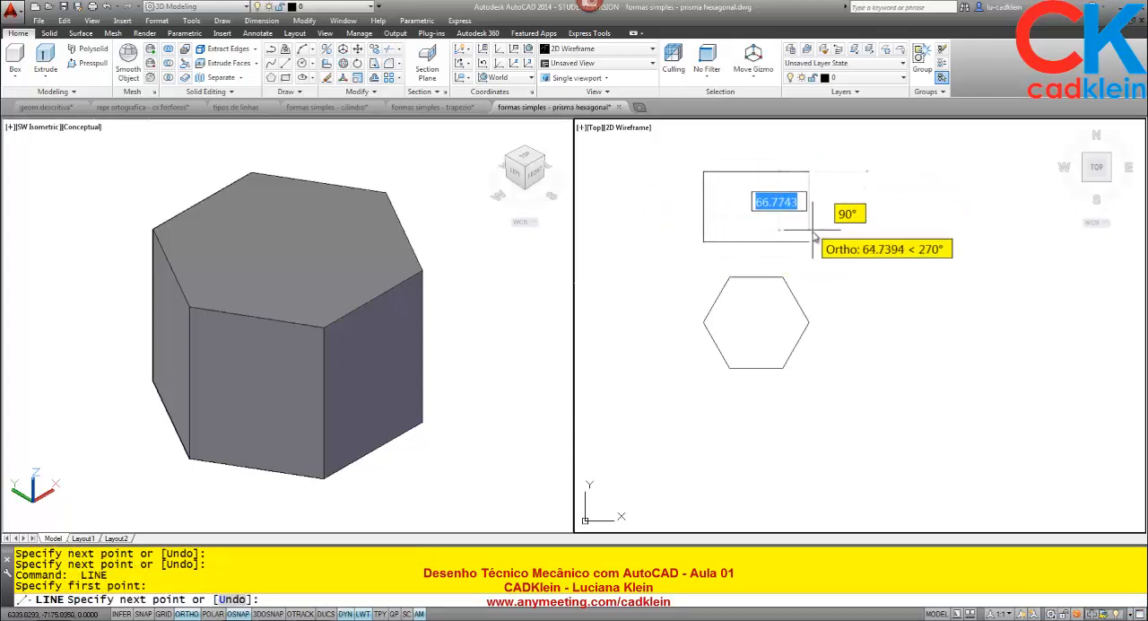
click(809, 240)
- Offset the front view rectangle's right side 40 to the right
key(Return)
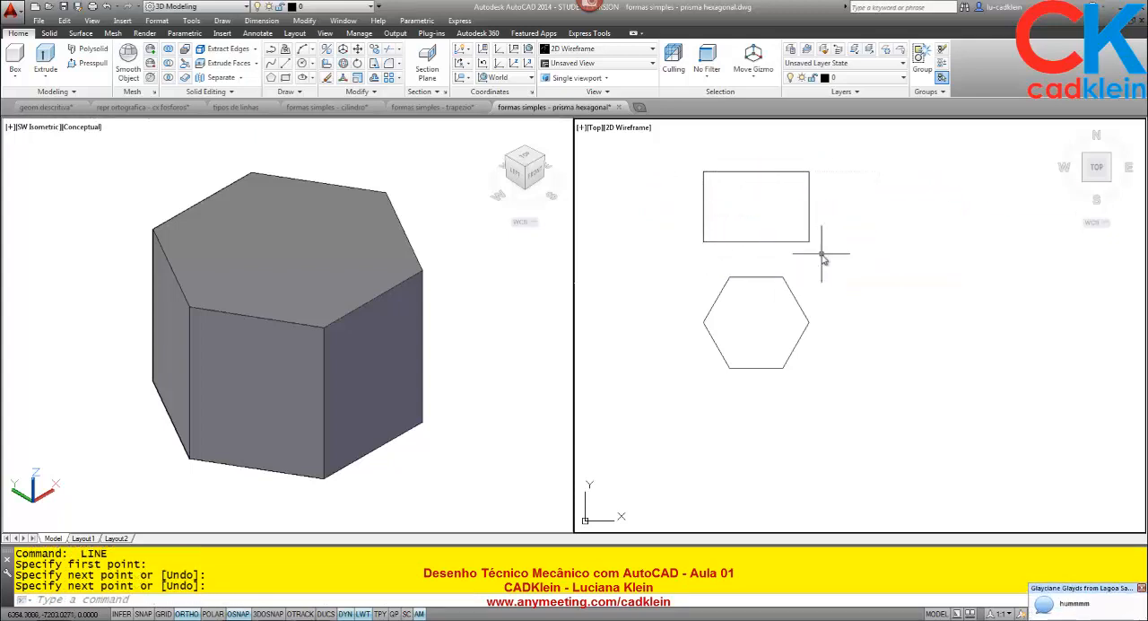
text(o)
key(Return)
text(40)
key(Return)
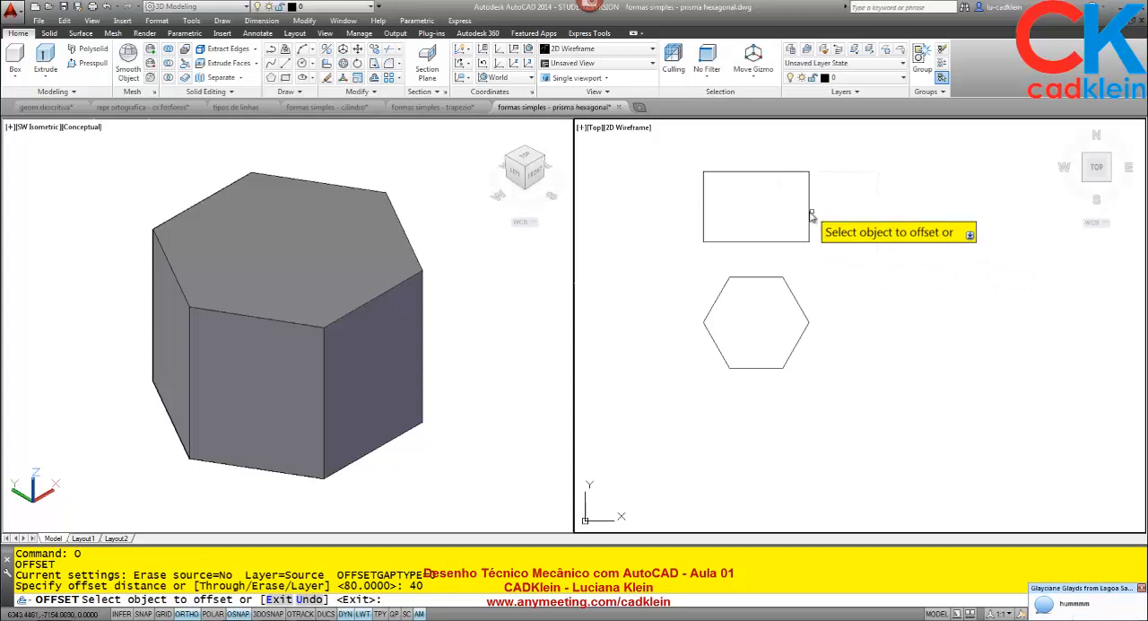
click(809, 215)
click(879, 219)
key(Return)
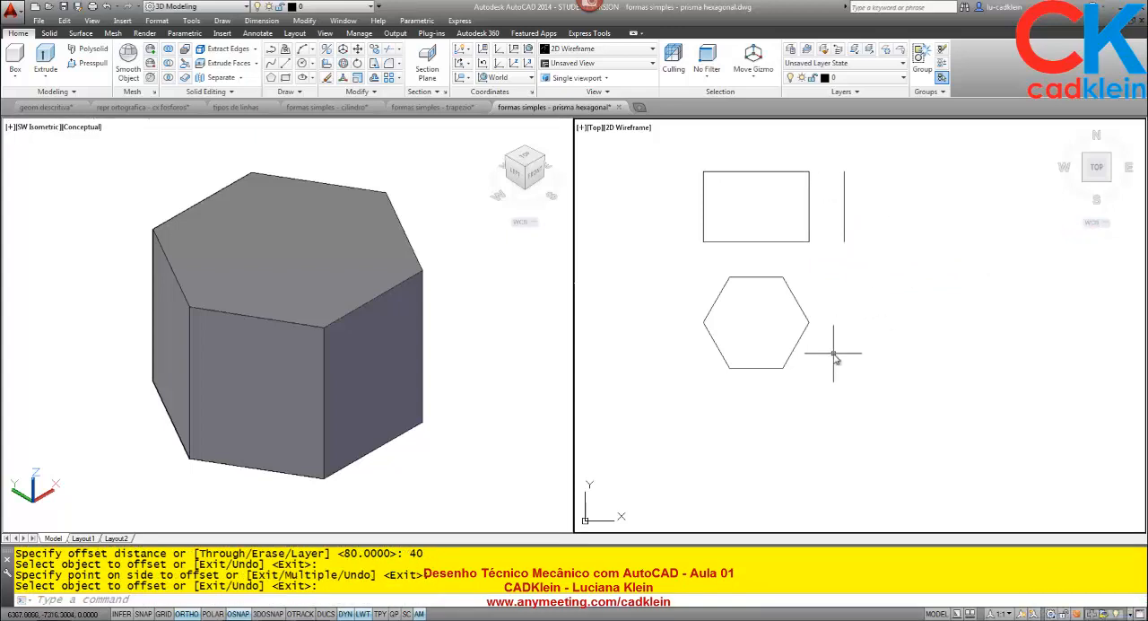
- Draw vertical projection lines from the hexagon's two upper vertices up past the front view rectangle
text(L)
key(Return)
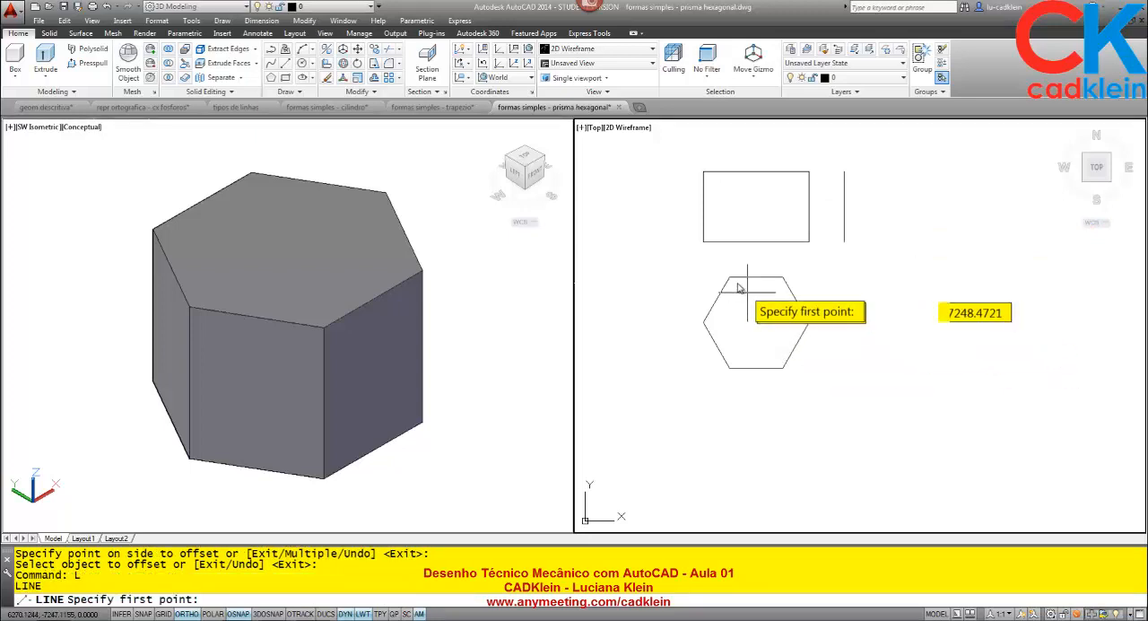
click(730, 278)
key(Return)
key(Return)
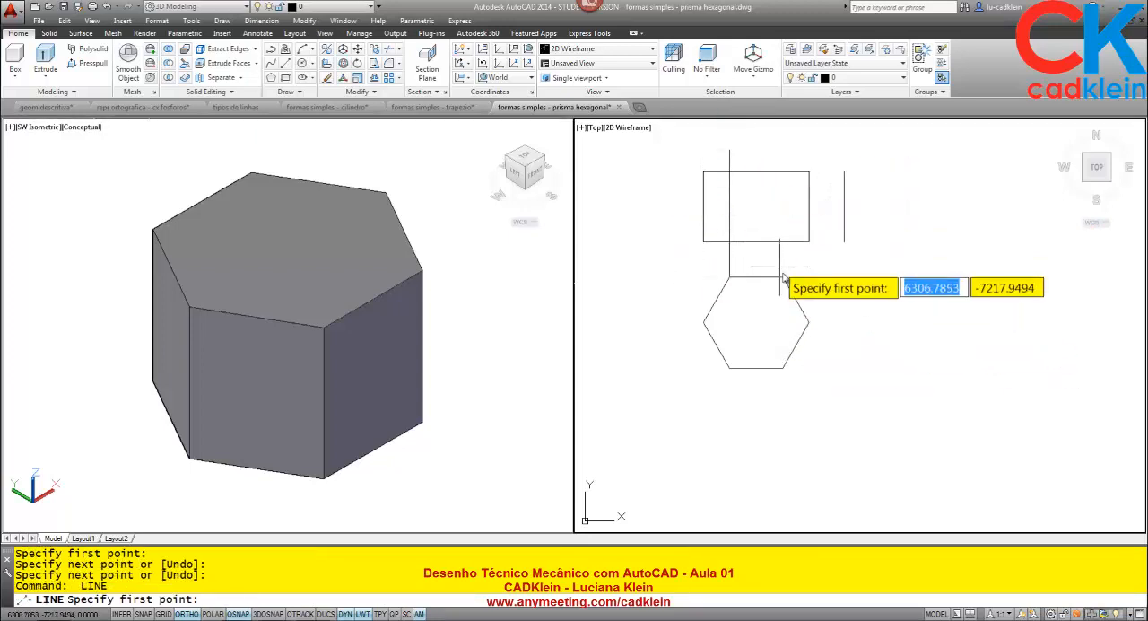
click(783, 276)
click(800, 149)
key(Return)
- Trim the two vertical projection lines above and below the front view, using the rectangle's top and bottom edges as cutting edges
text(TR)
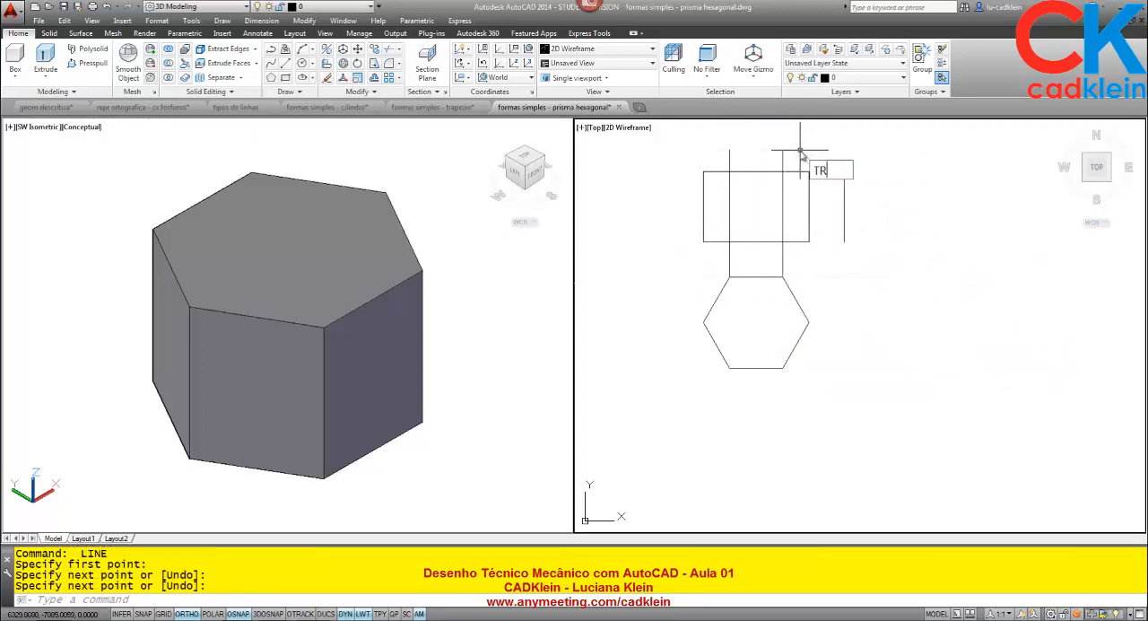
key(Return)
click(772, 171)
click(763, 241)
key(Return)
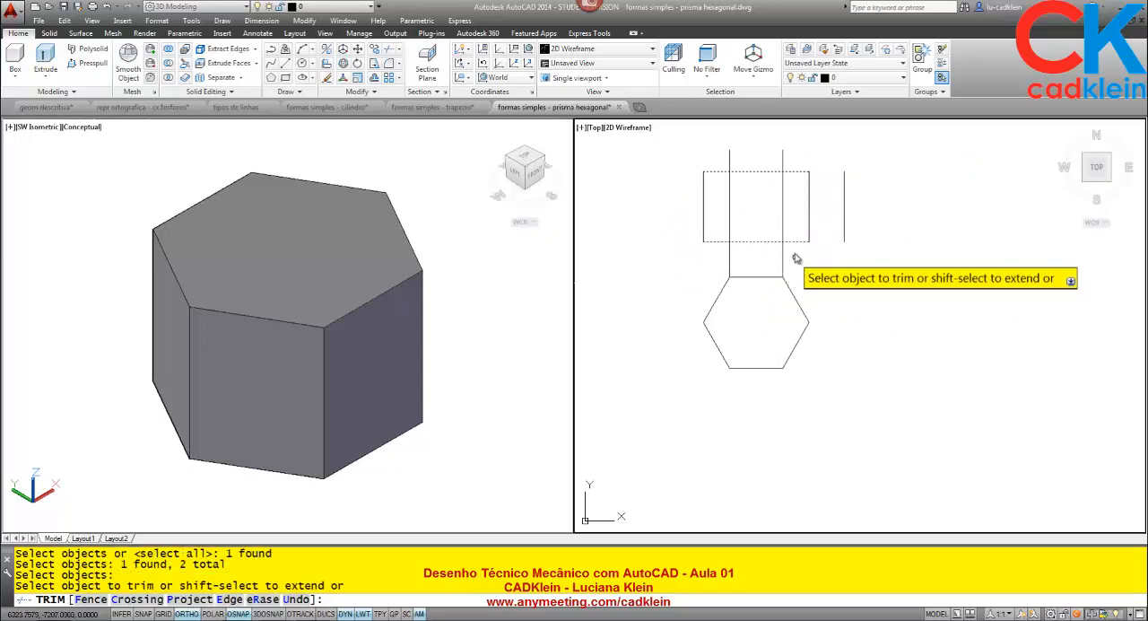
click(795, 244)
click(722, 262)
click(801, 140)
click(711, 164)
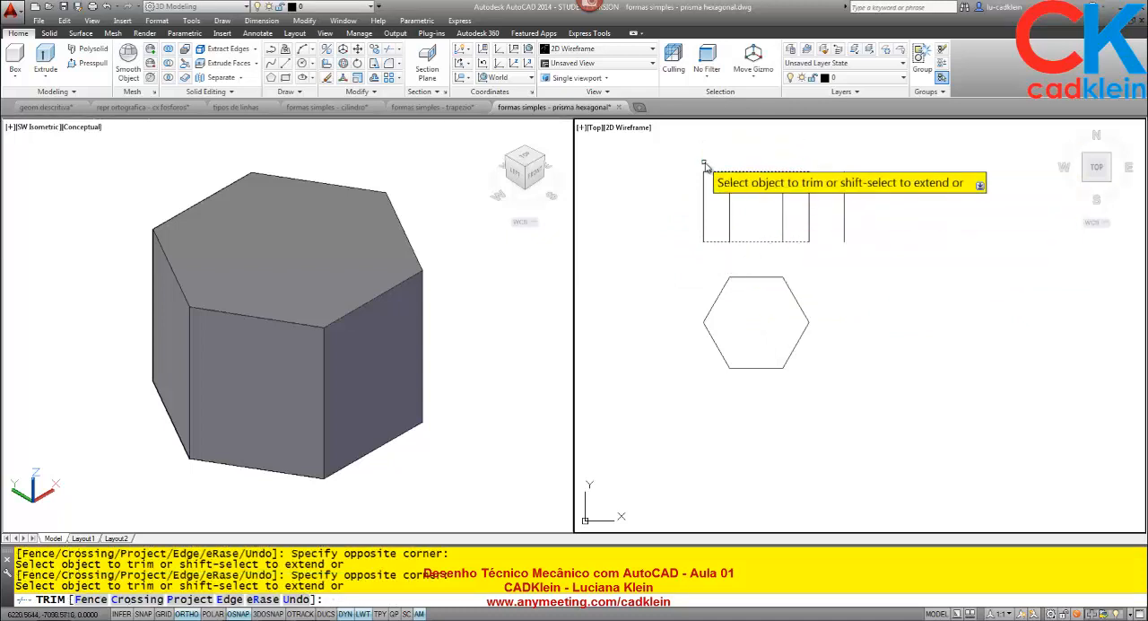
key(Return)
- Measure the distance between the hexagon's upper-right and lower-right vertices
middle_drag(778, 218, 756, 267)
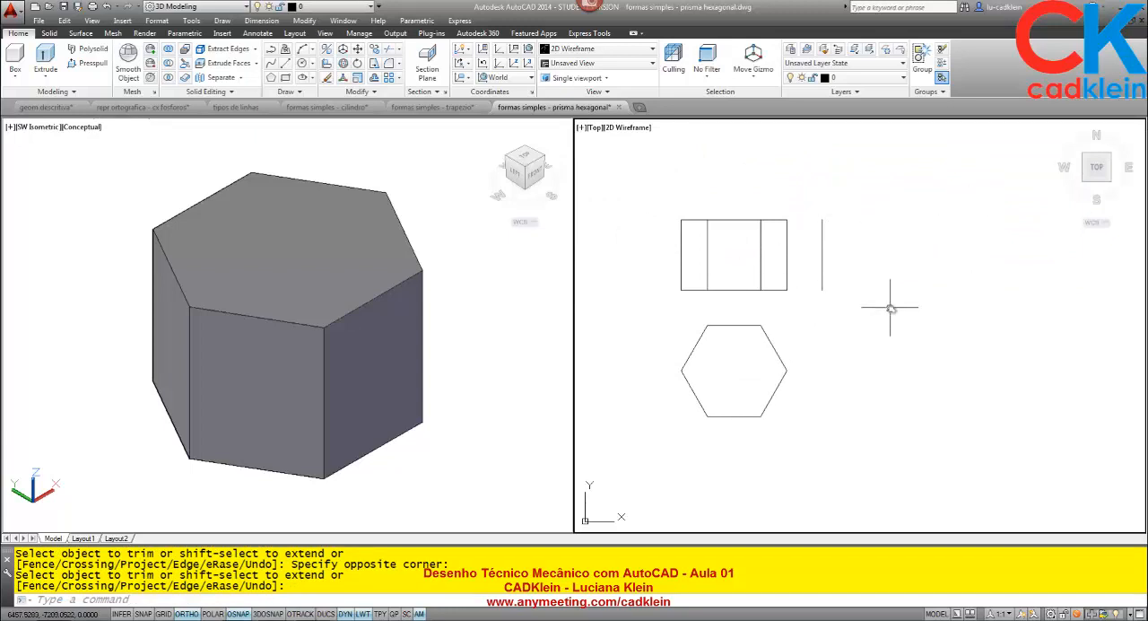
text(DI)
key(Return)
click(760, 325)
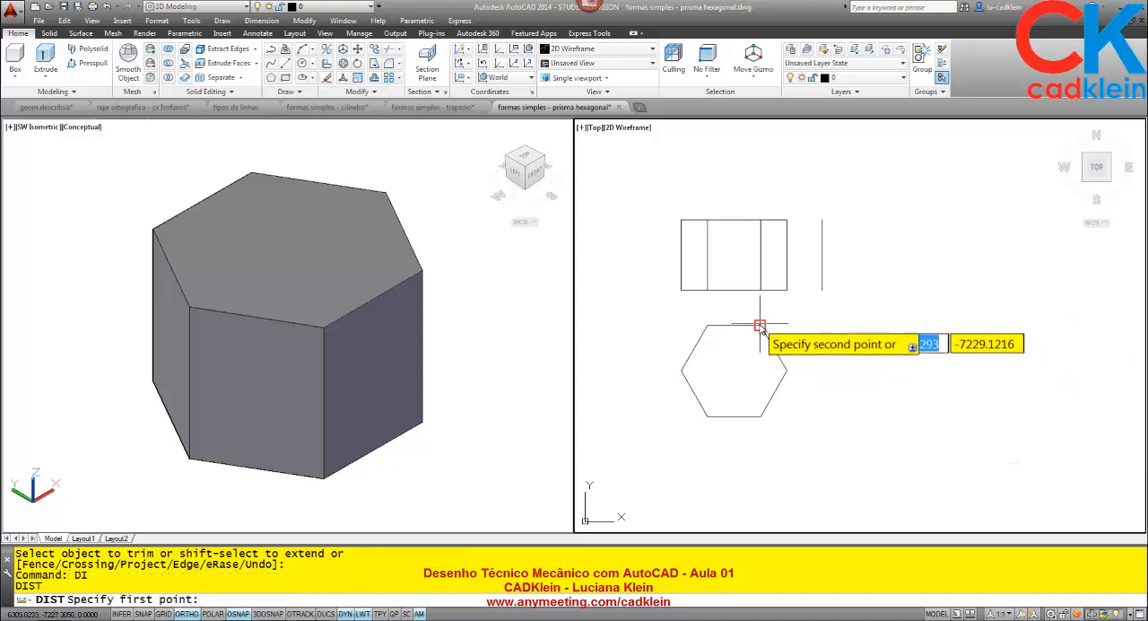
click(760, 416)
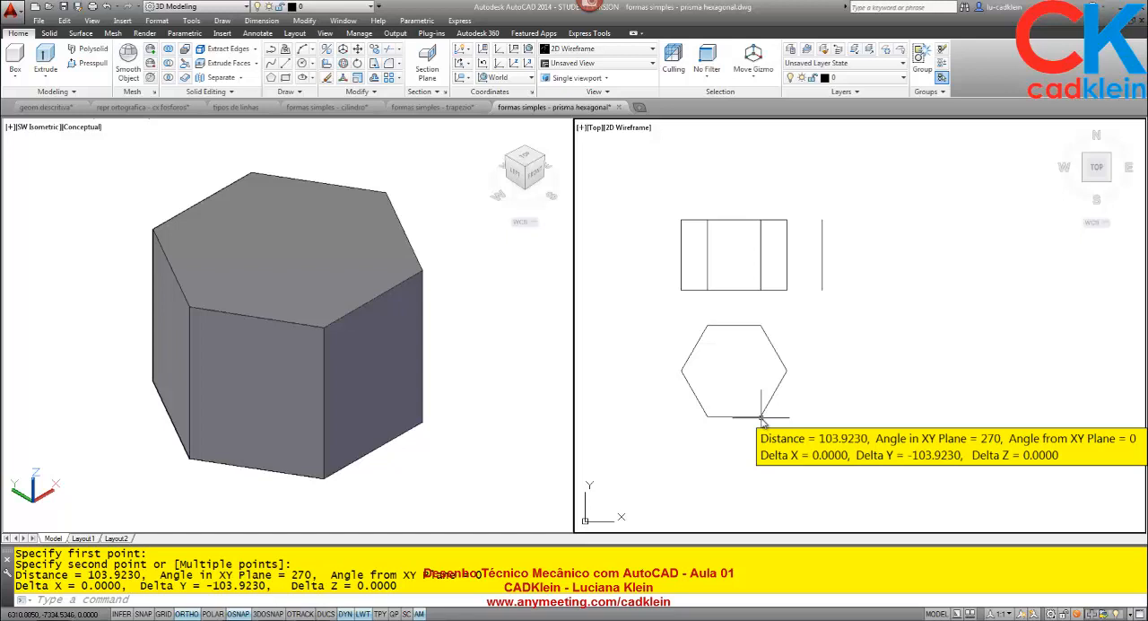
text(L)
key(Return)
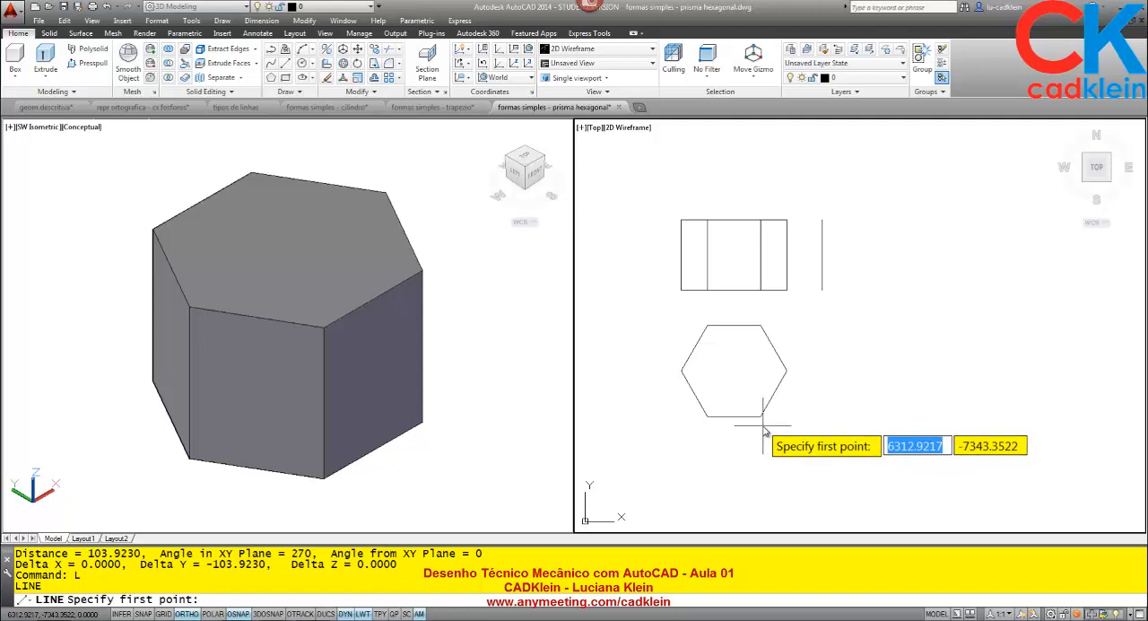
key(Escape)
key(Escape)
key(Escape)
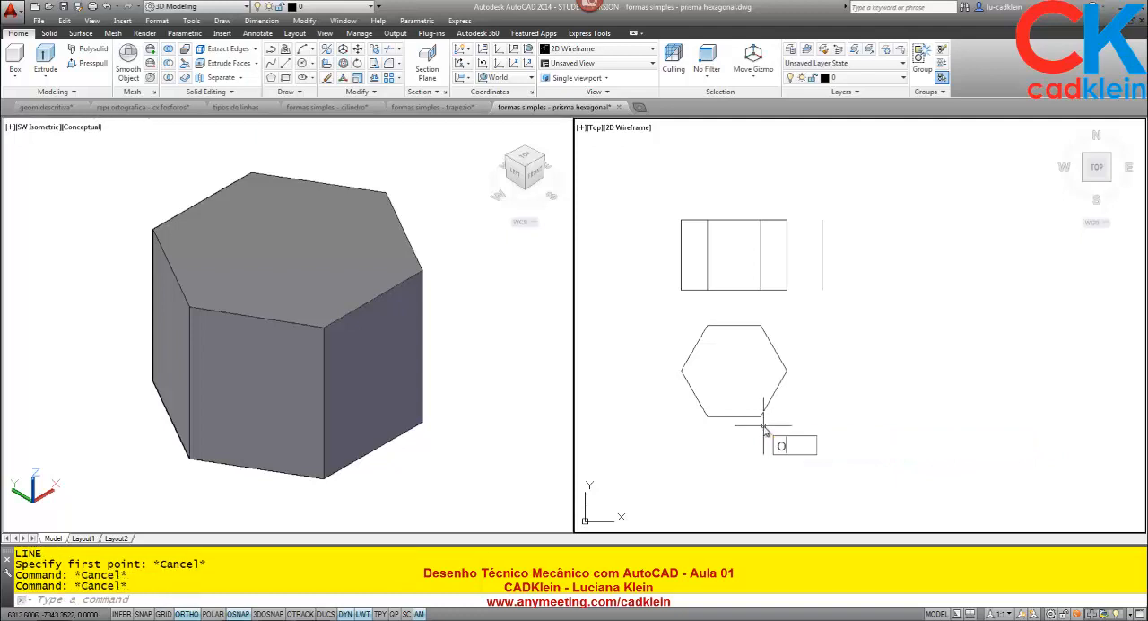
- Offset the separate vertical line beside the front view to the right by the hexagon's height, picked between its lower-right and upper-right vertices
text(O)
key(Return)
click(761, 416)
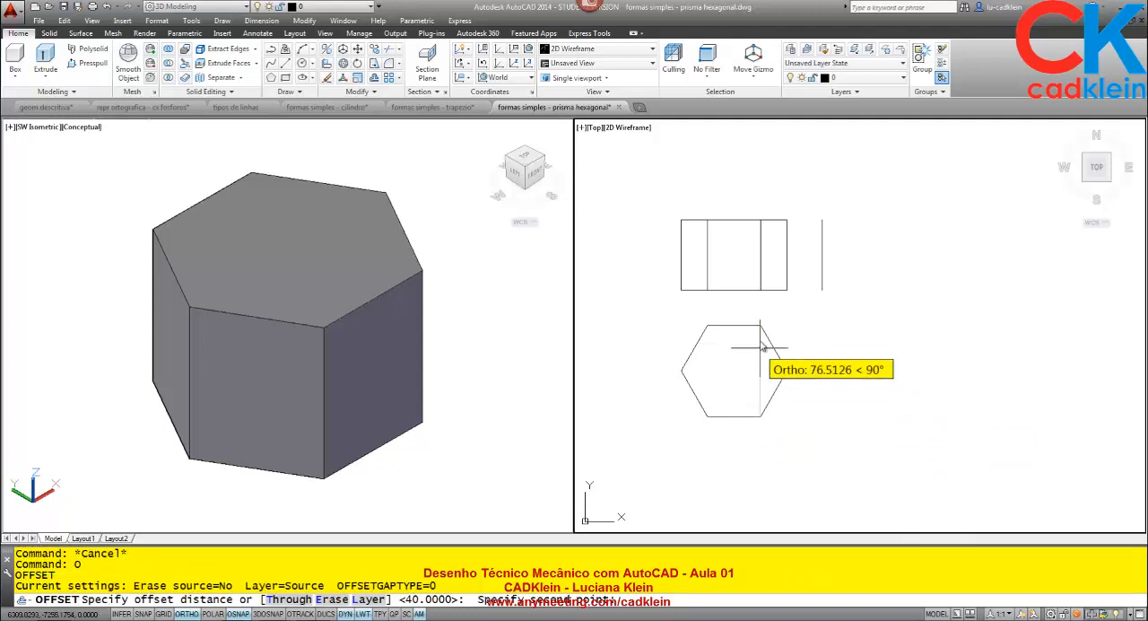
click(760, 325)
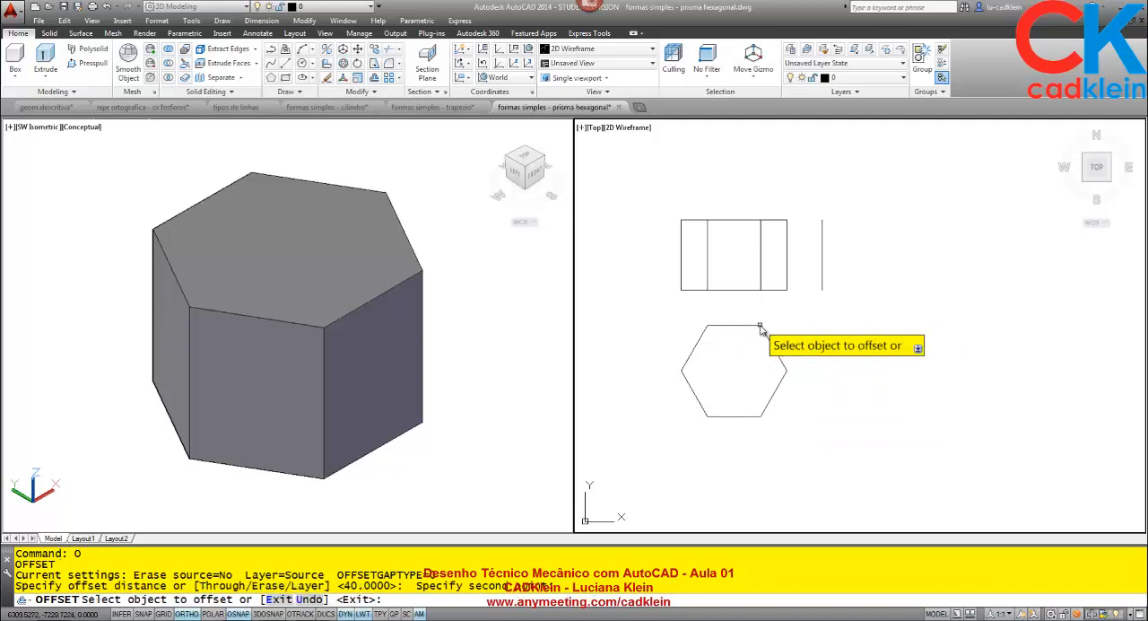
click(822, 256)
click(933, 260)
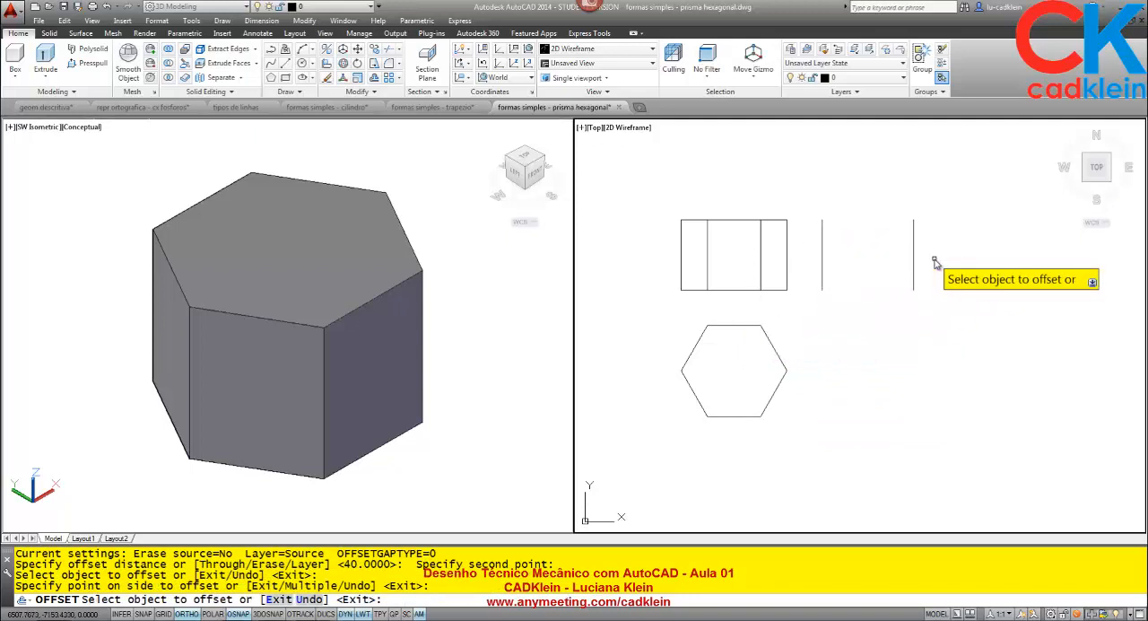
key(Return)
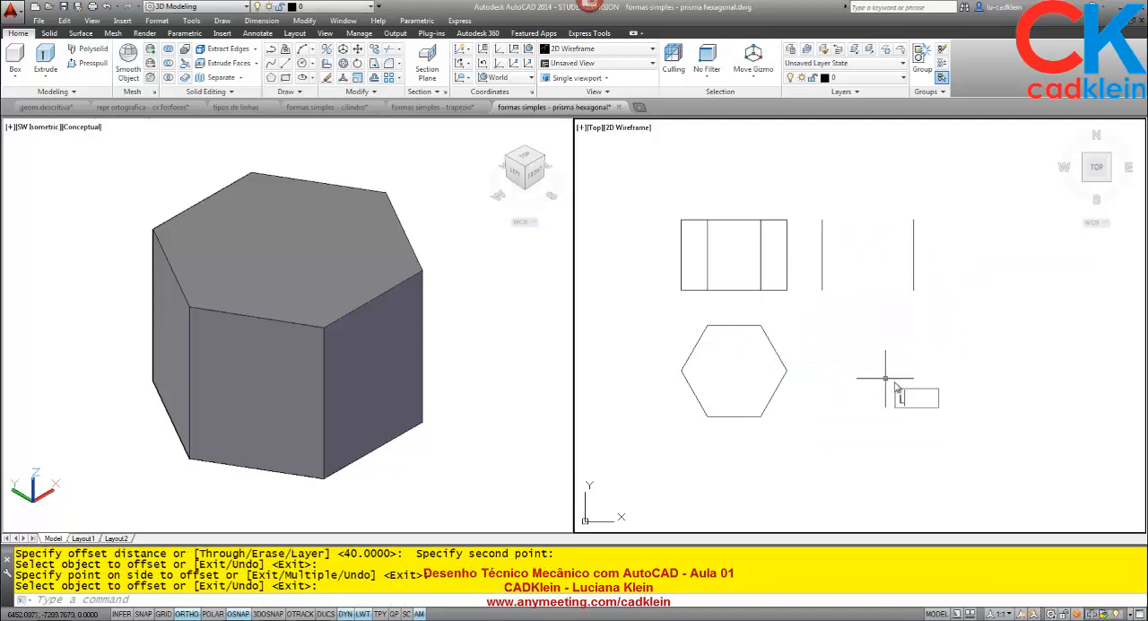
- Close the side view rectangle with horizontal lines joining the lower and upper ends of its two vertical lines
text(L)
key(Return)
click(821, 290)
click(913, 290)
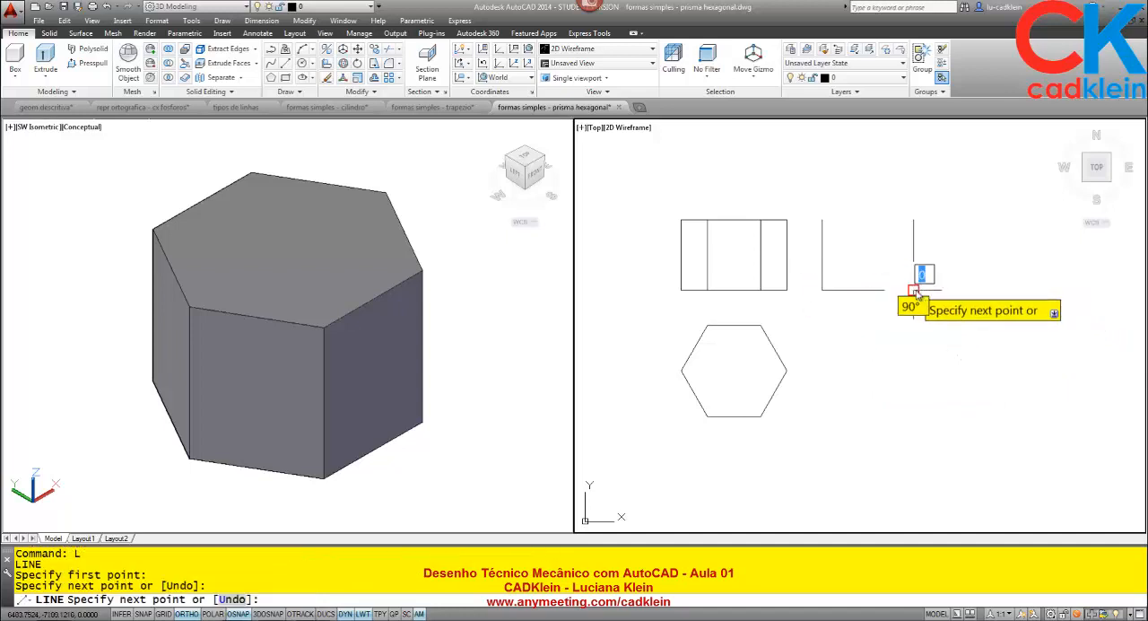
key(Return)
key(Return)
click(822, 219)
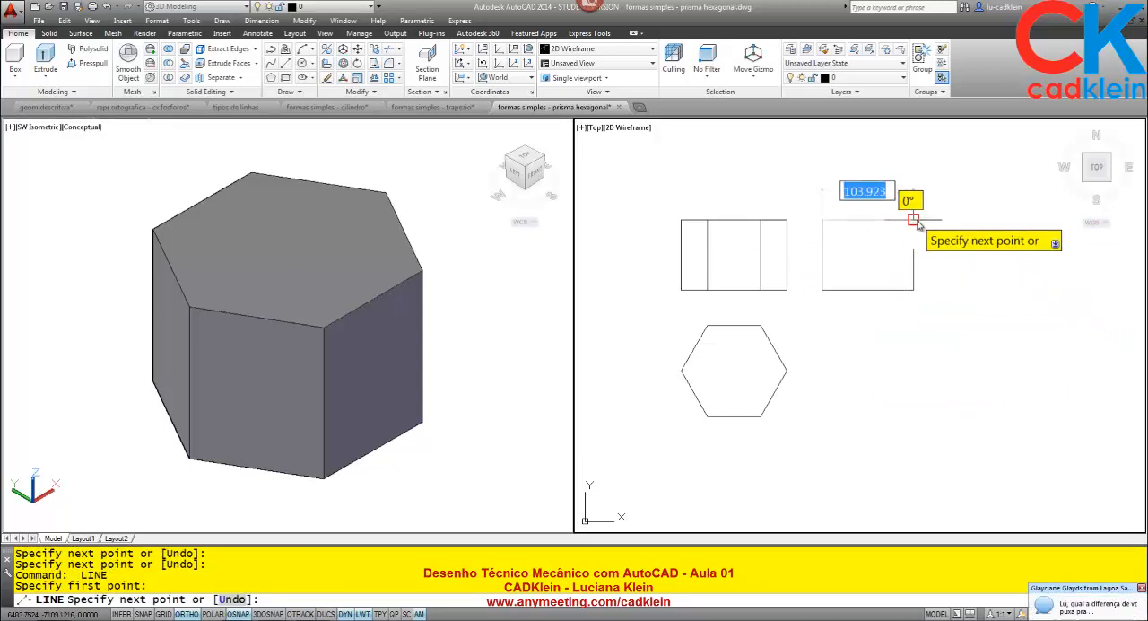
click(913, 220)
key(Return)
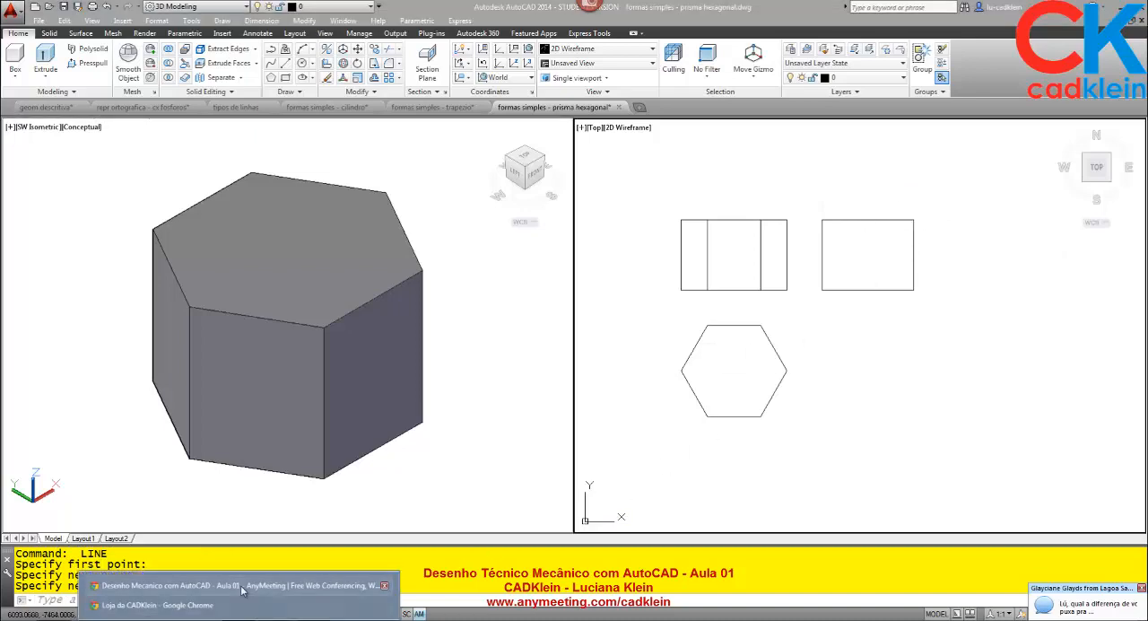
- Switch to the AnyMeeting chat, send everyone "DISTANCIA ENTRE VISTAS DE 40", and return to the formas simples - prisma hexagonal.dwg drawing in AutoCAD
click(240, 585)
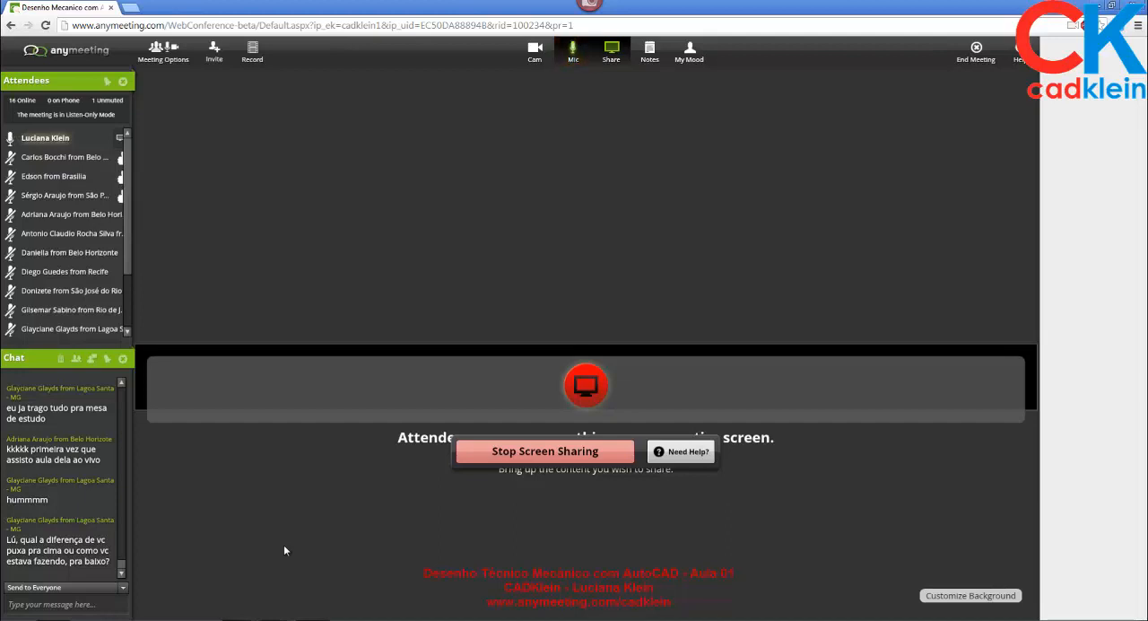
click(40, 604)
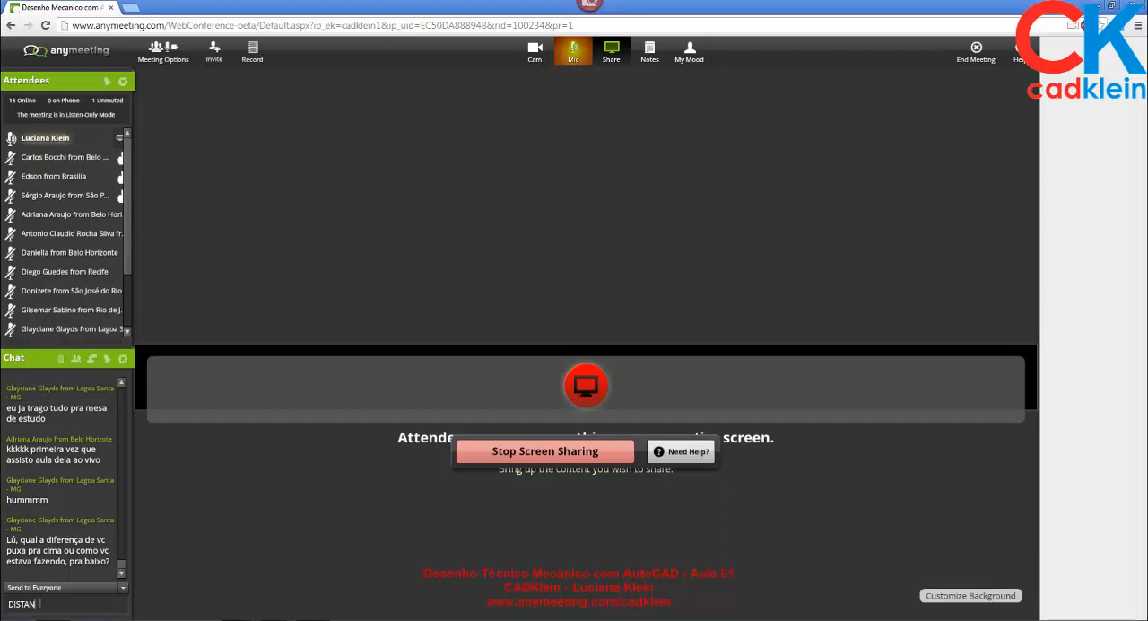
text(DISTANCIA ENTRE VISTA)
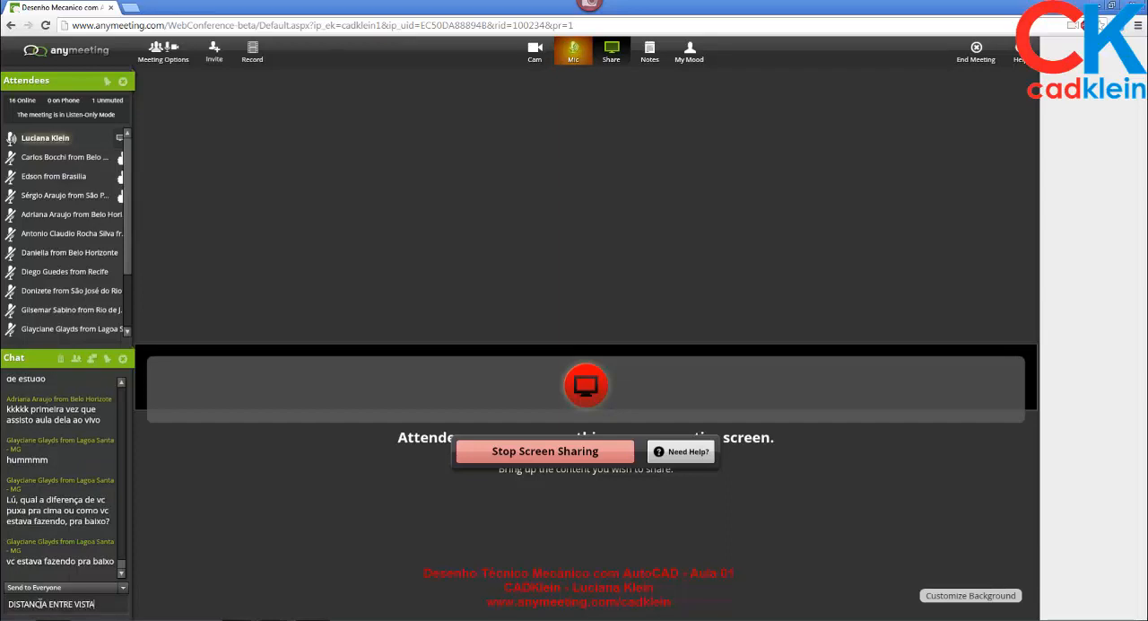
text(S DE 40)
key(Return)
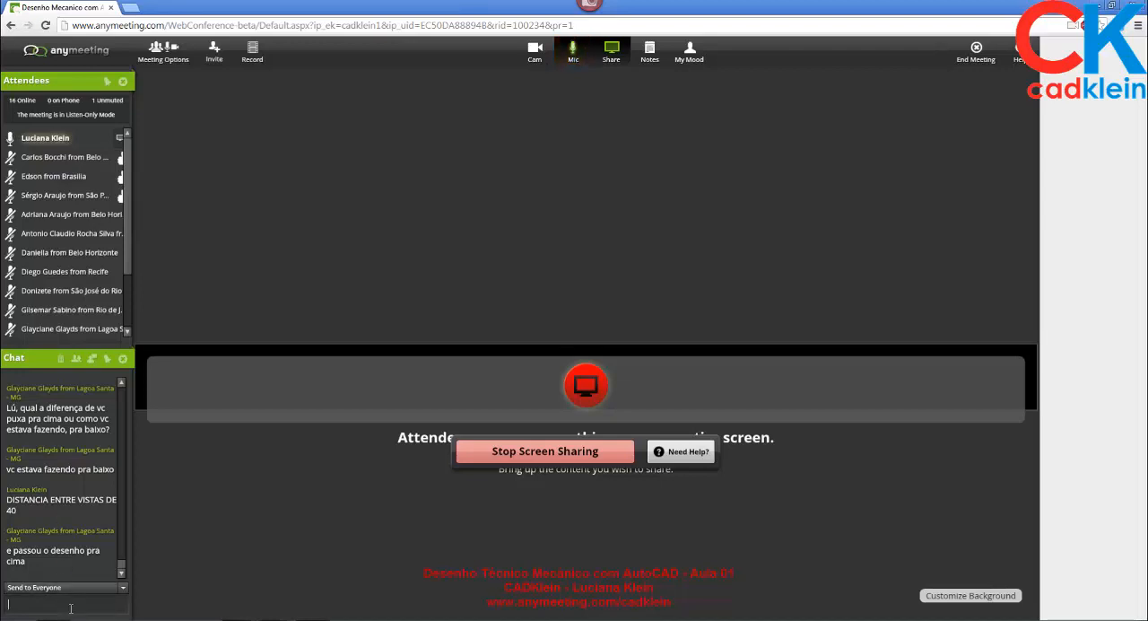
click(275, 619)
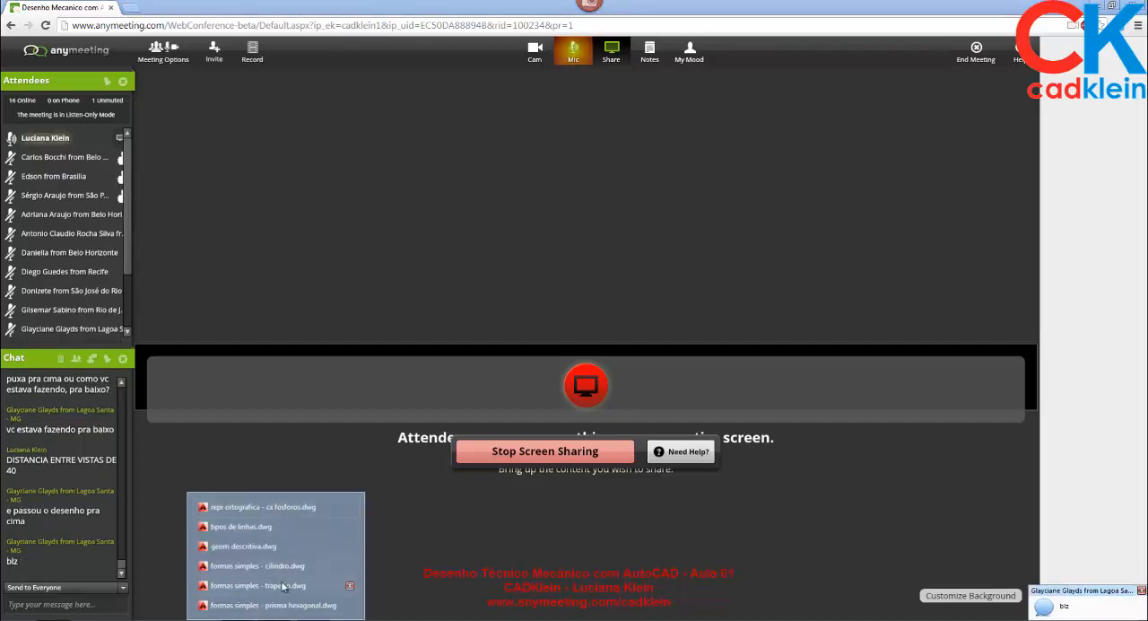
click(274, 604)
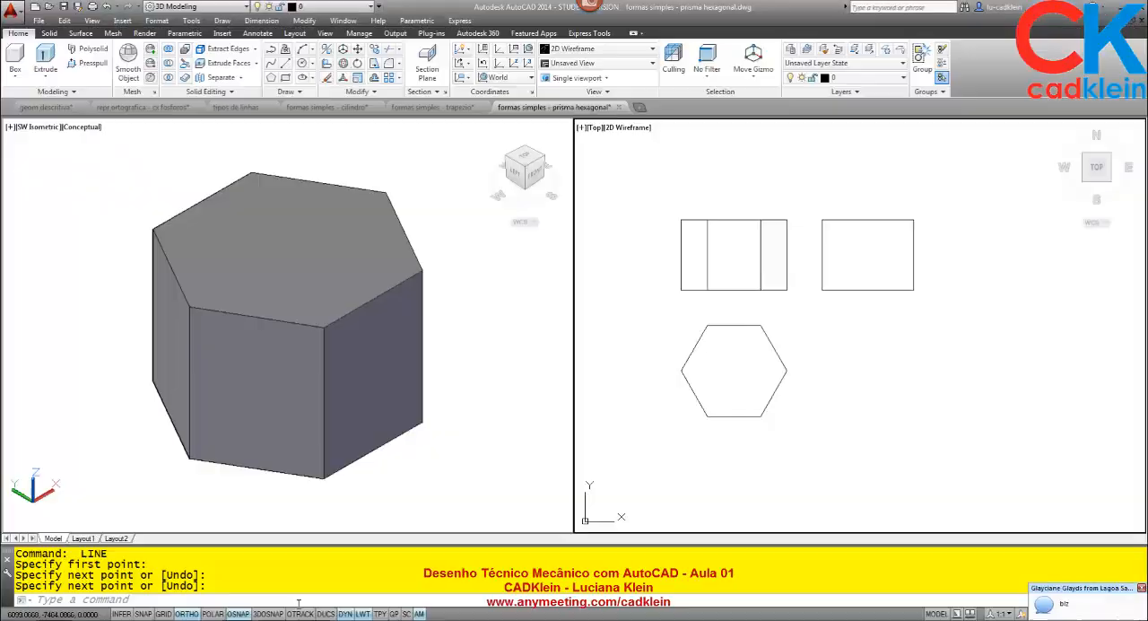
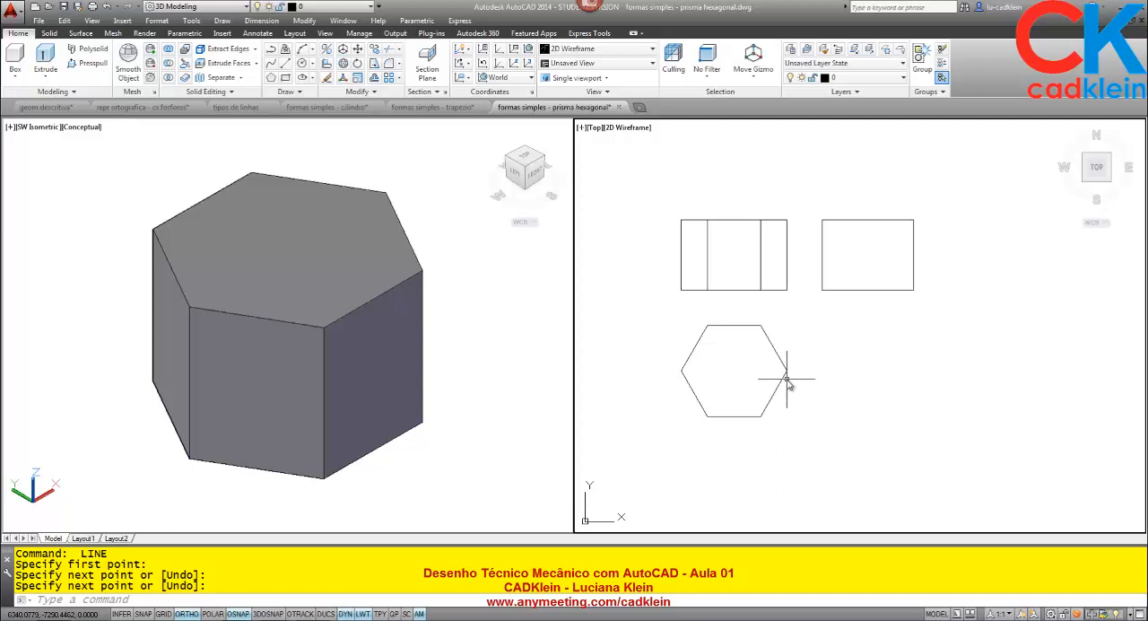
- Draw a vertical line through the middle of the side view rectangle, from its upper edge to its lower edge
text(L)
key(Return)
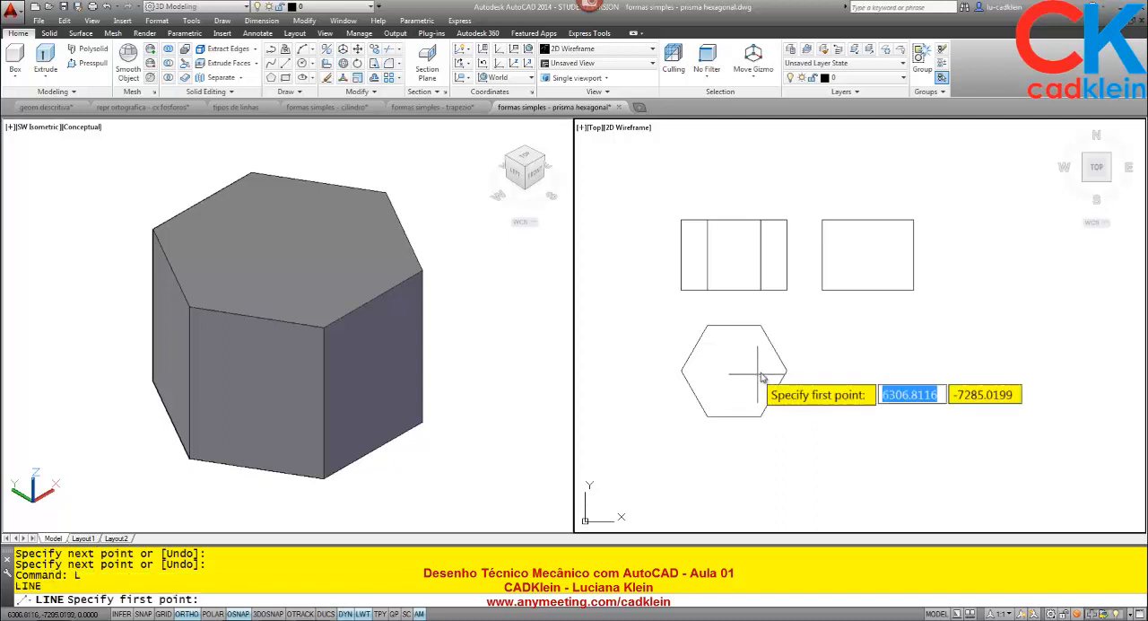
click(867, 220)
click(868, 290)
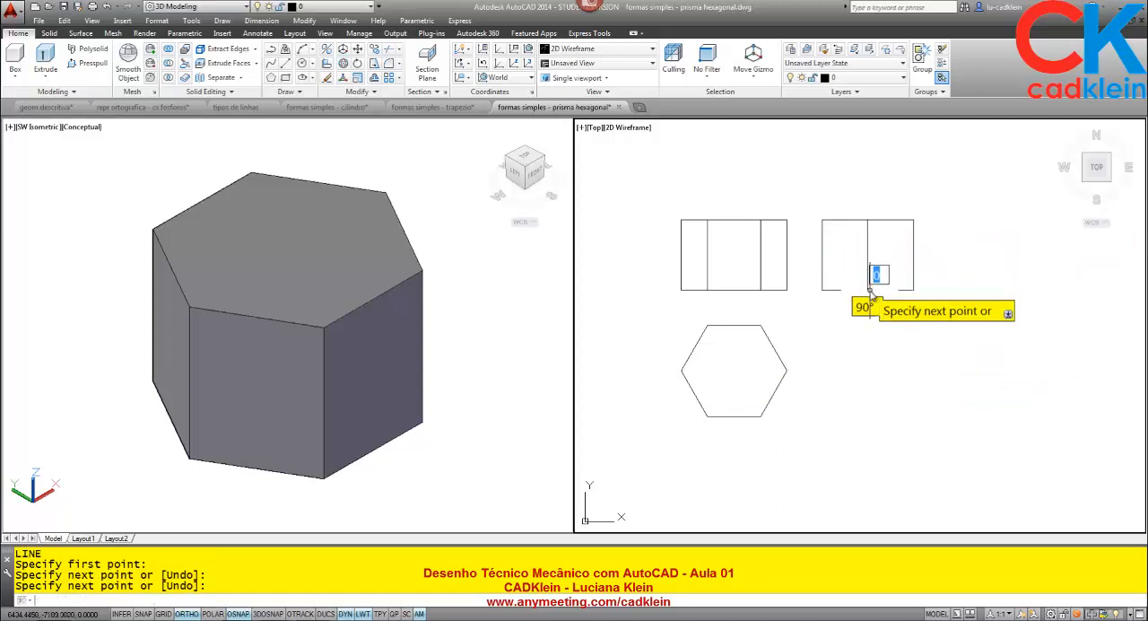
key(Return)
- View the prism model from the left and compare it with the drawn side view
click(488, 323)
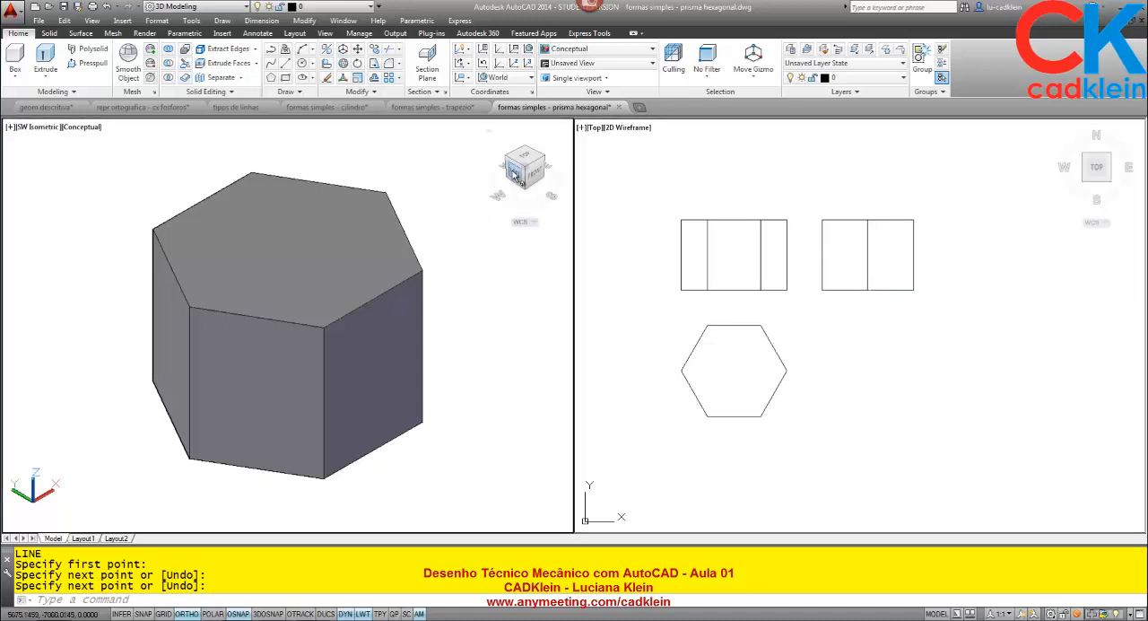
click(514, 172)
scroll(256, 327, up, 5)
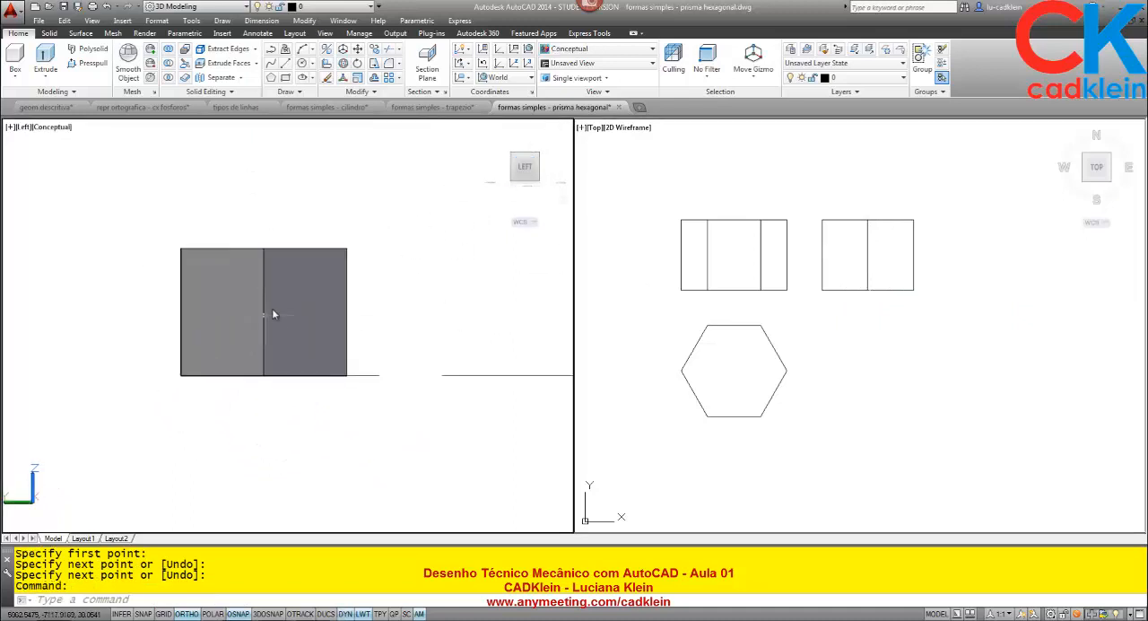
scroll(247, 313, up, 2)
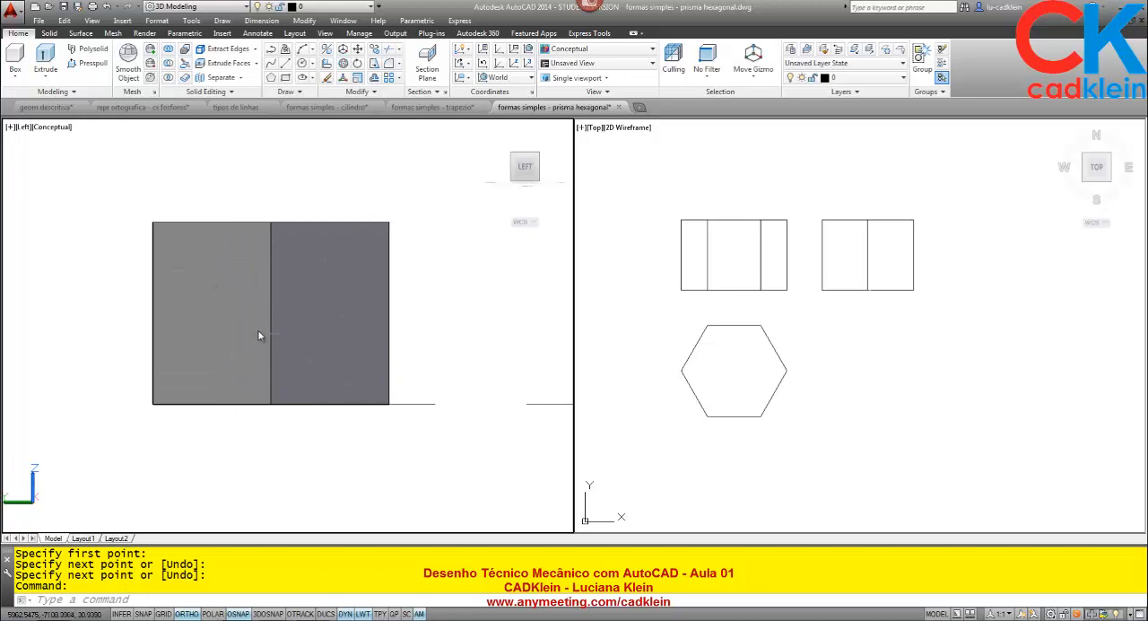
click(901, 276)
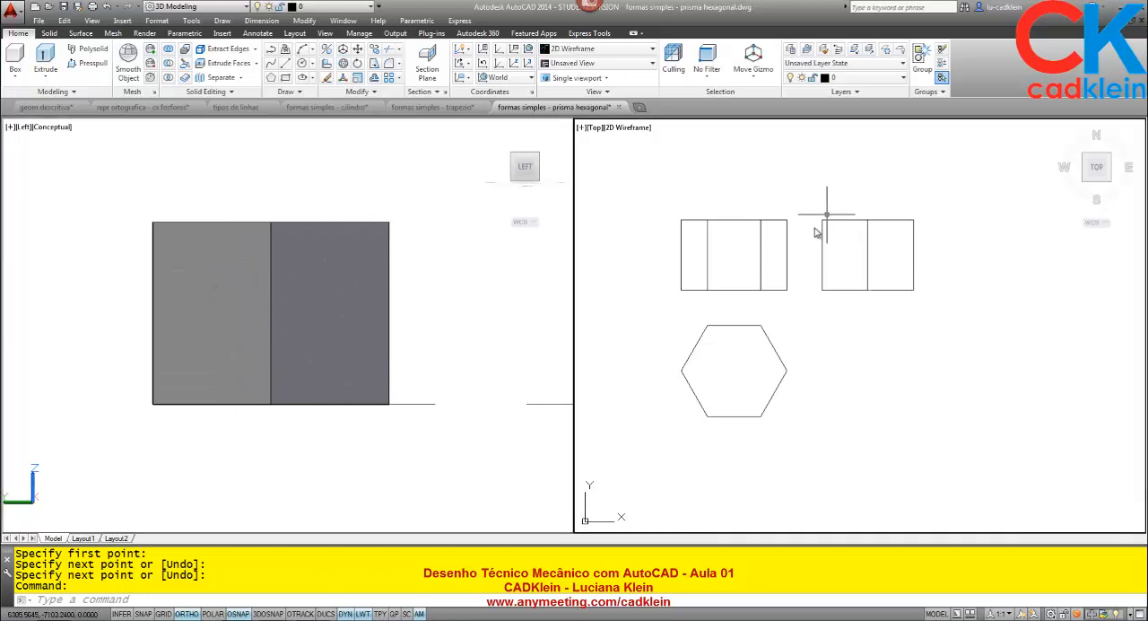
- View the prism model from the front and compare it with the drawn front view
click(509, 289)
click(547, 172)
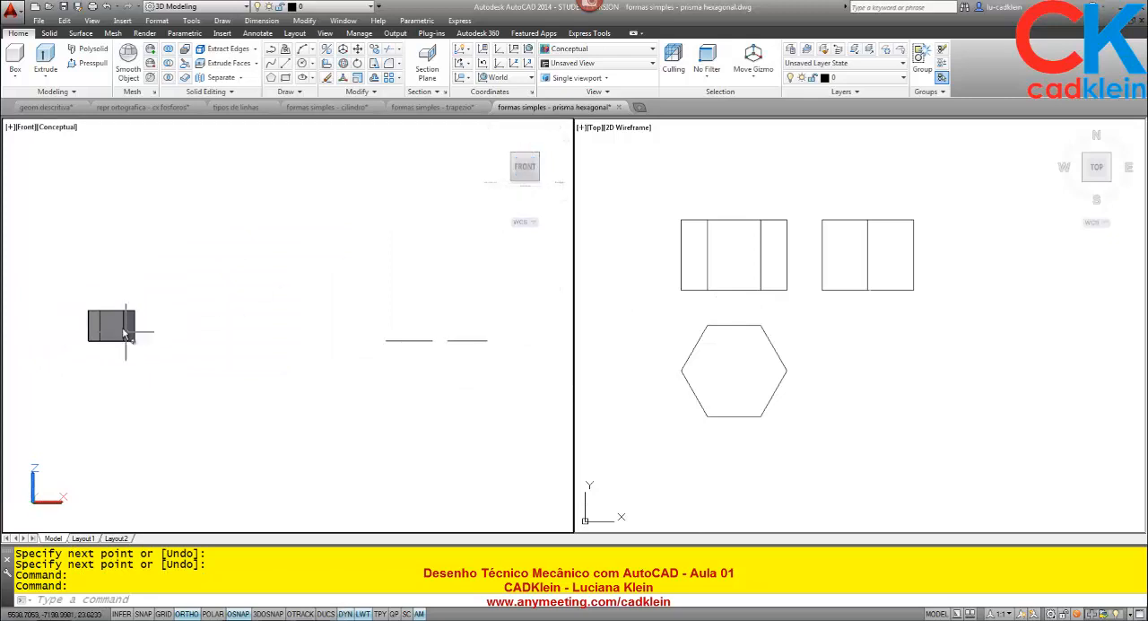
scroll(94, 323, up, 7)
middle_drag(142, 324, 206, 300)
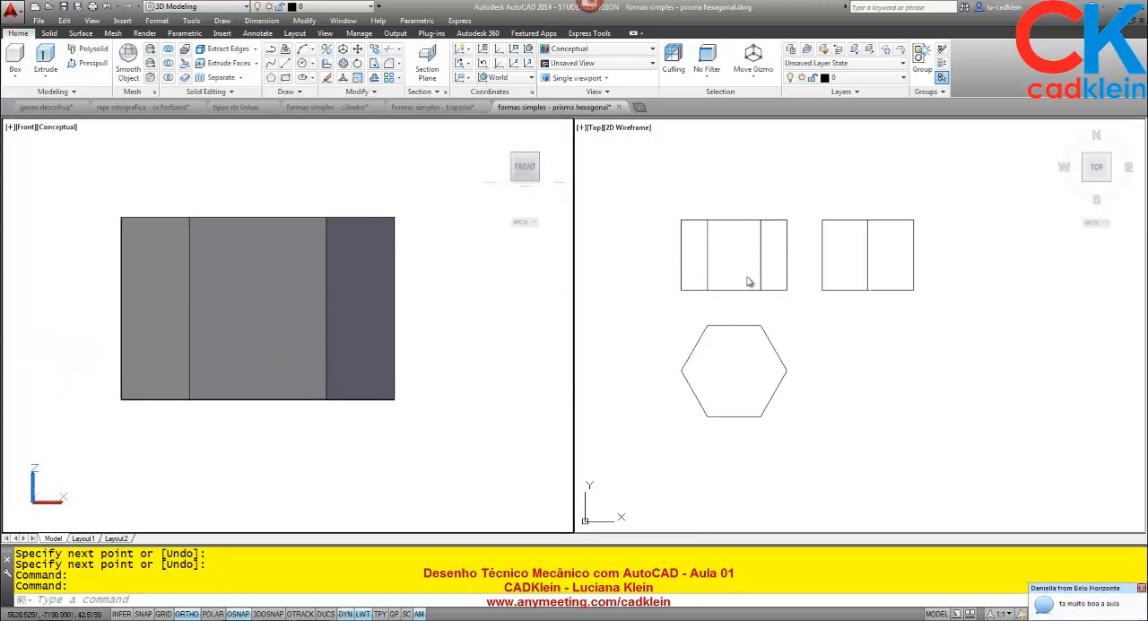
click(500, 314)
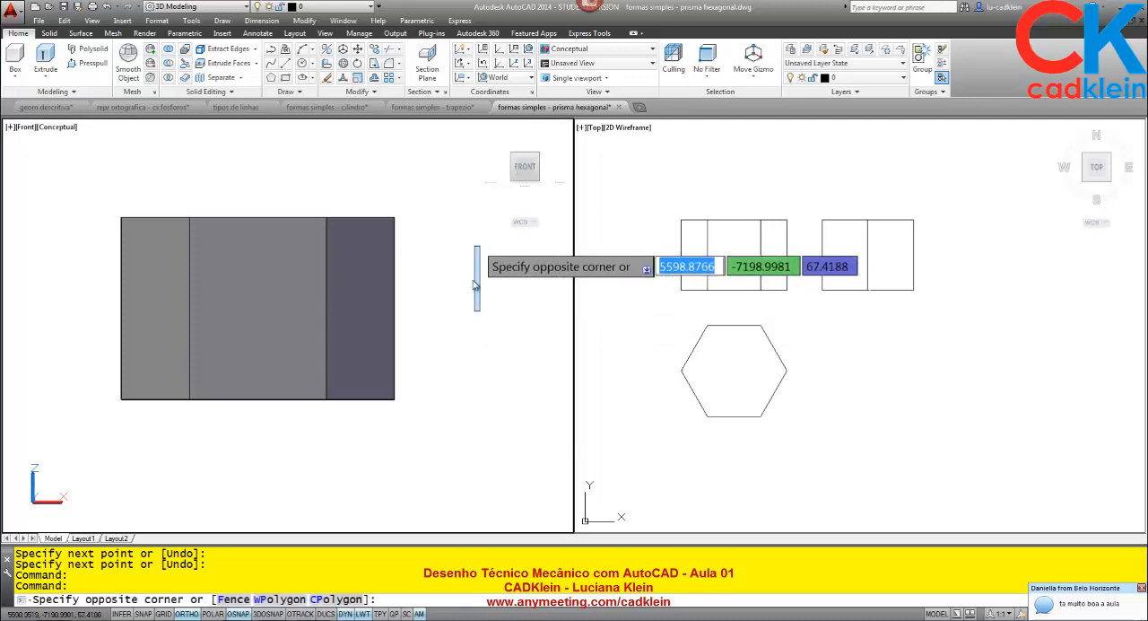
- View the prism model from the top and compare it with the drawn hexagon
click(528, 153)
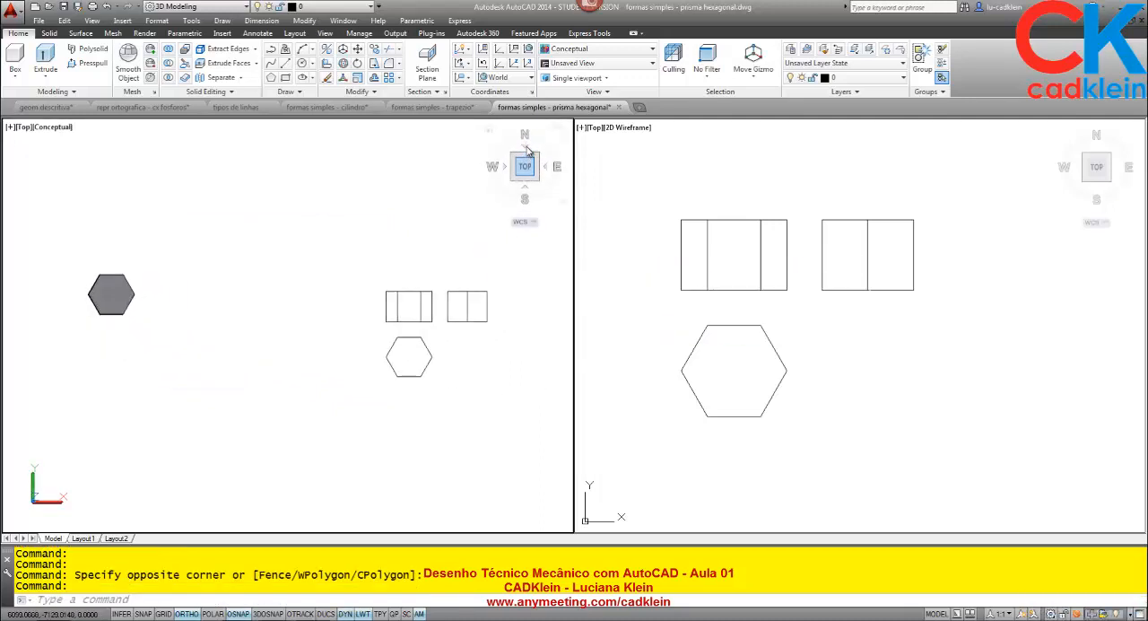
scroll(88, 293, up, 2)
scroll(88, 293, up, 6)
scroll(148, 271, up, 2)
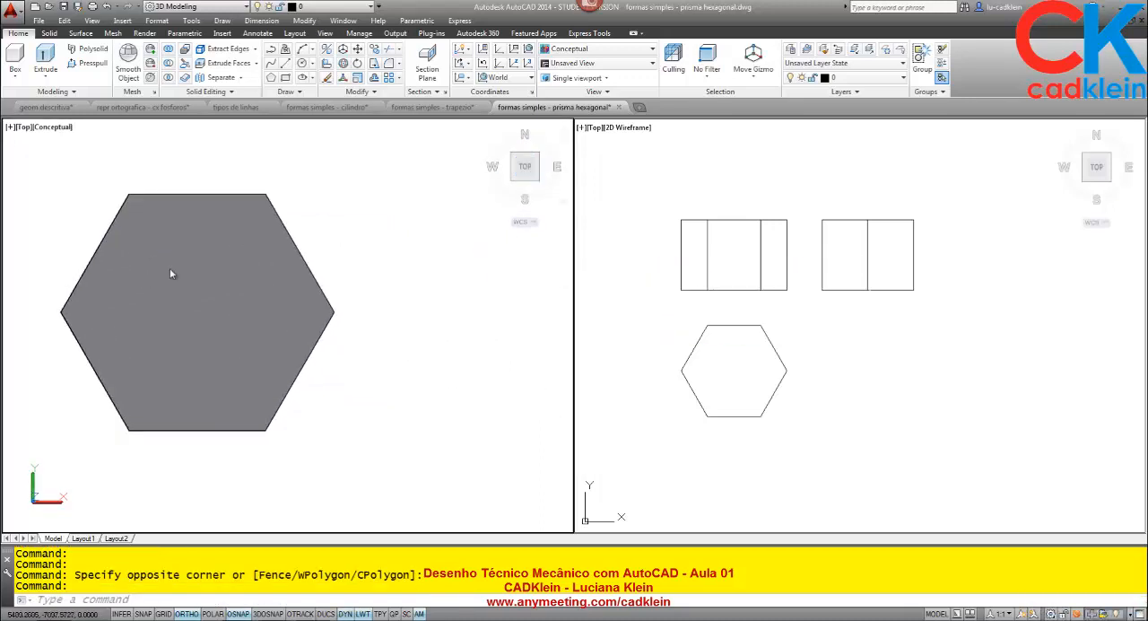
middle_drag(177, 268, 246, 297)
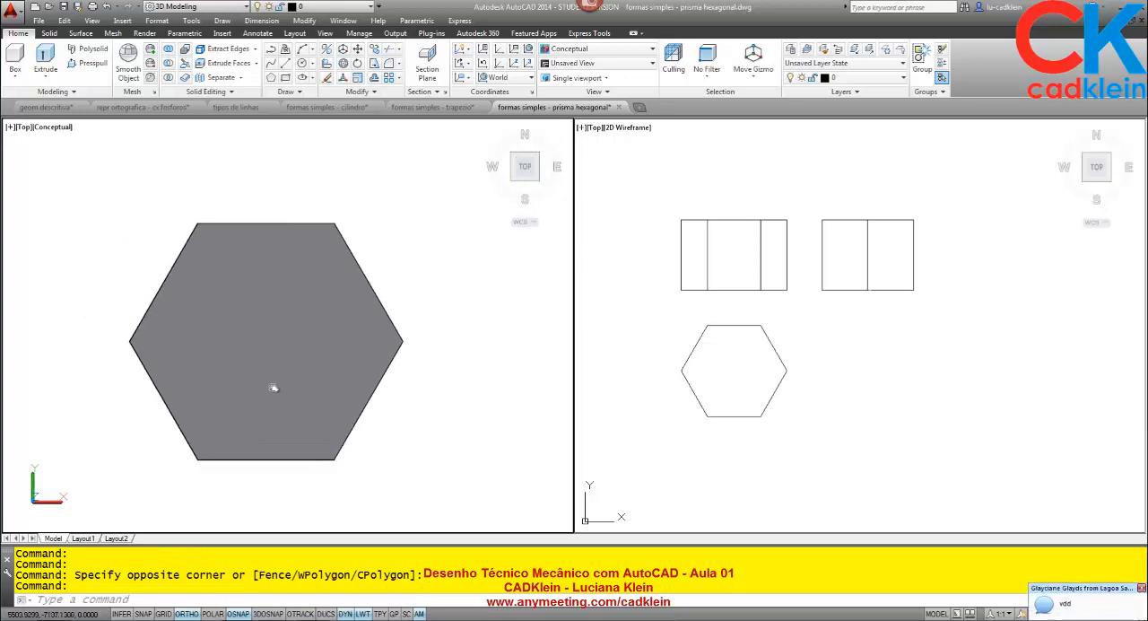
click(738, 337)
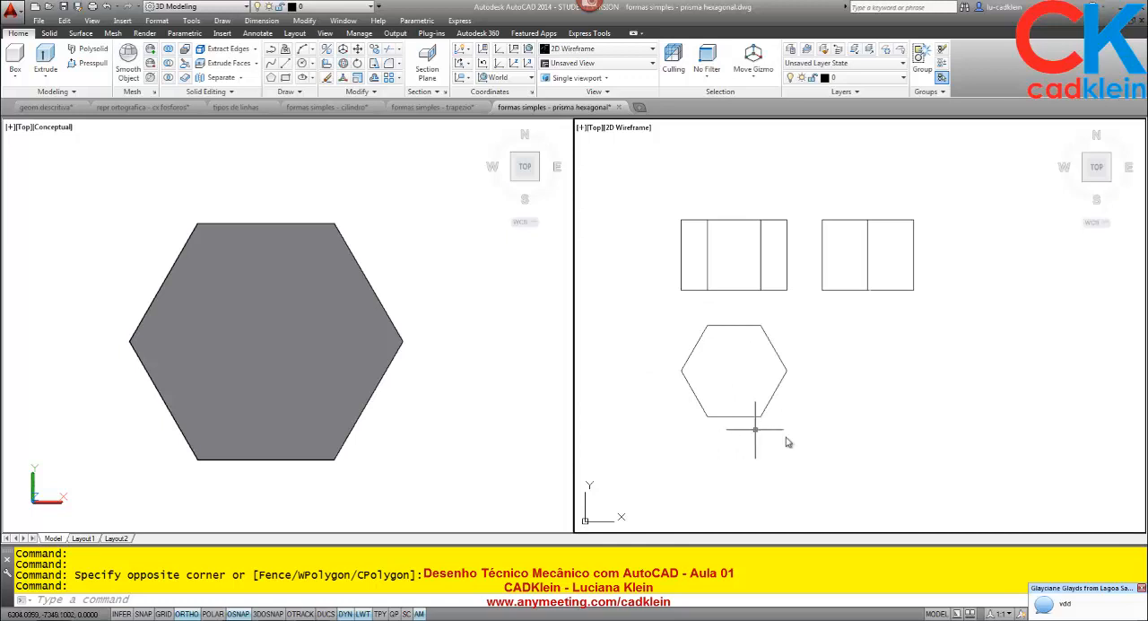
- On the linha centro layer, draw a vertical centre line from the front view's upper edge midpoint to the hexagon's lower edge midpoint
click(865, 78)
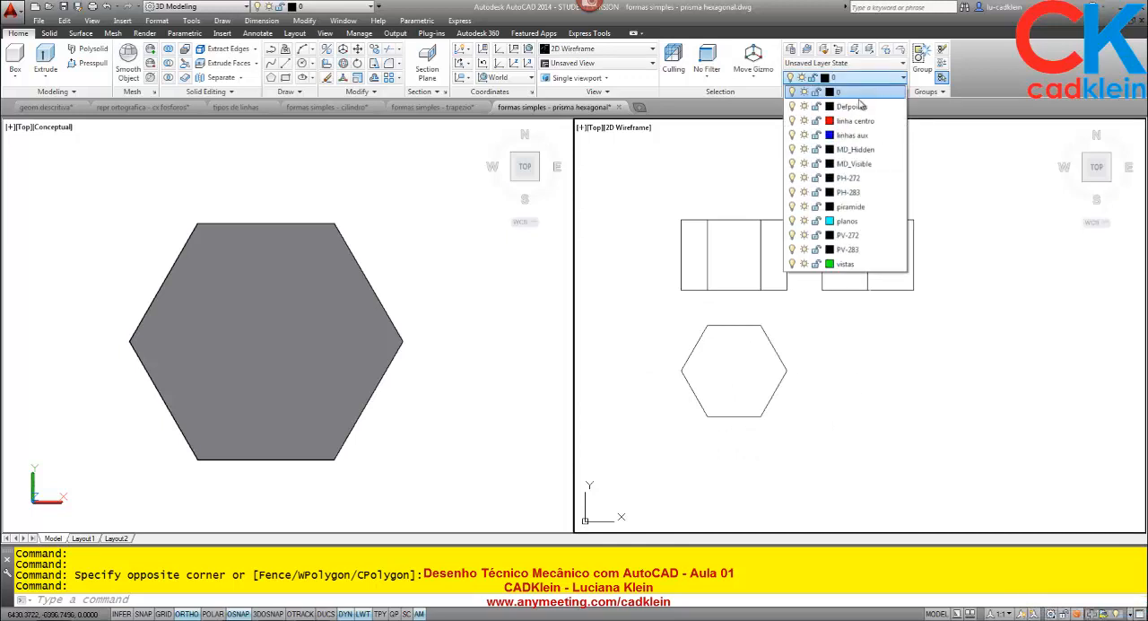
click(856, 121)
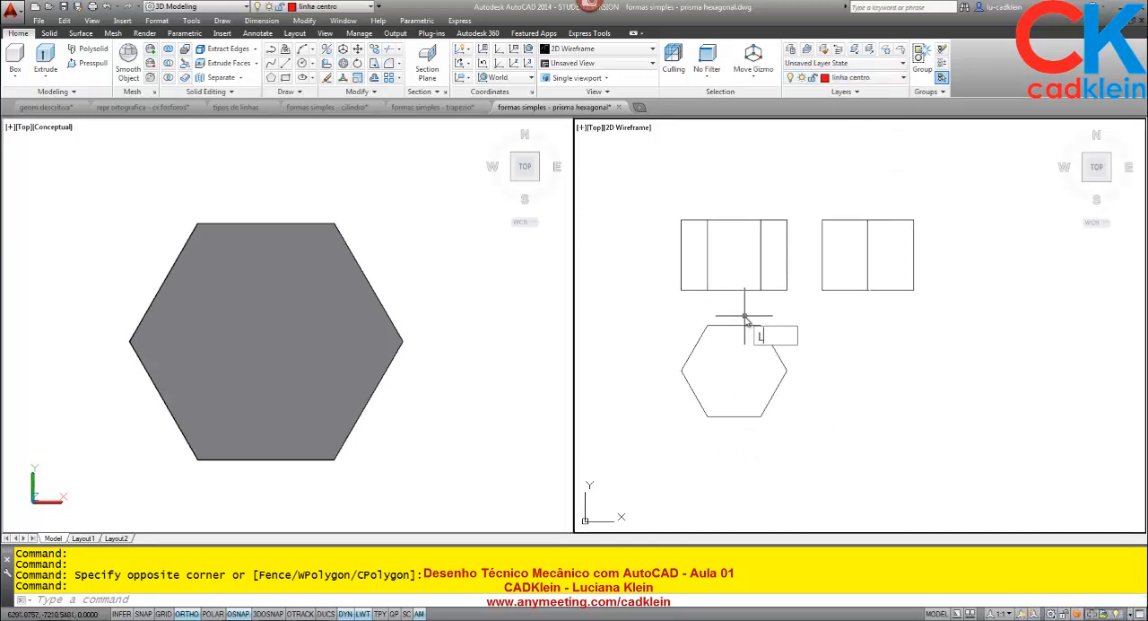
key(Return)
click(734, 220)
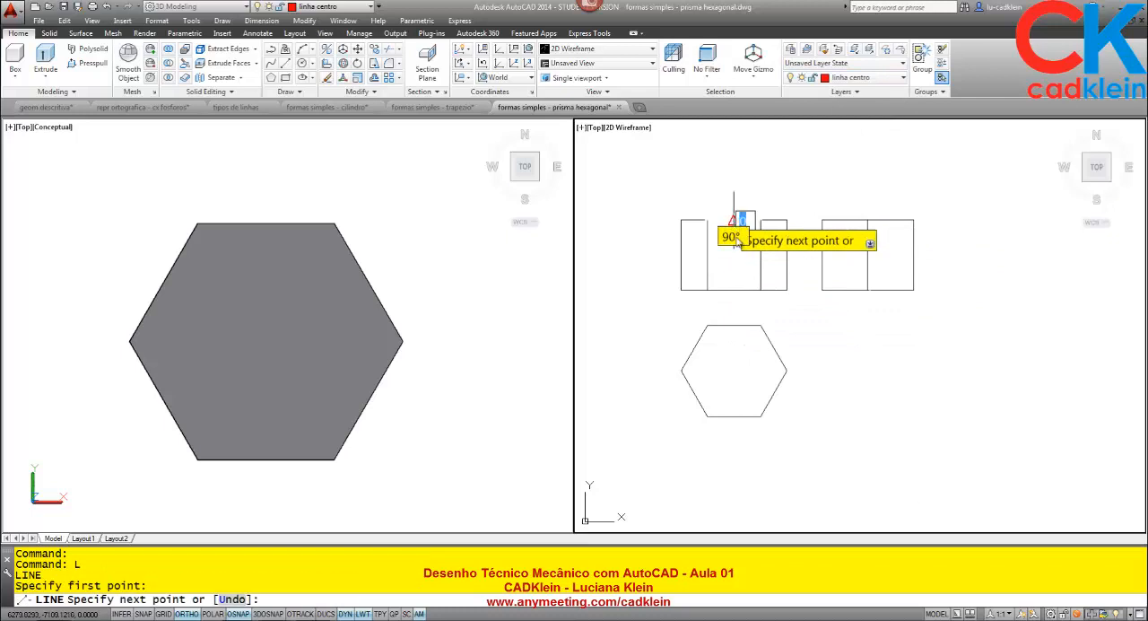
click(734, 416)
key(Return)
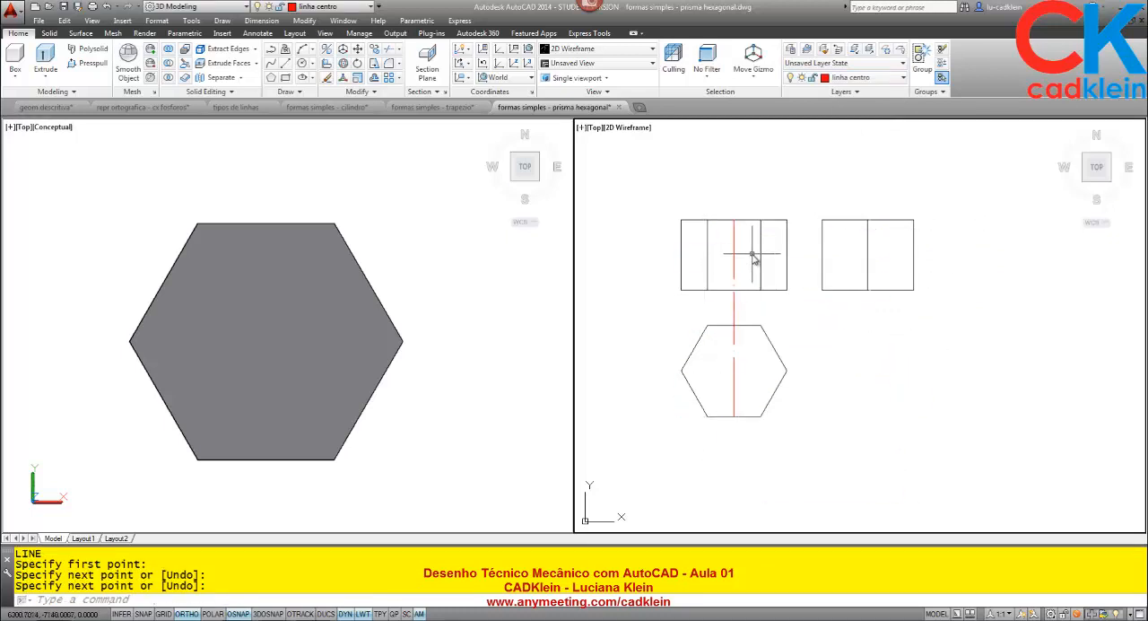
- Draw a horizontal centre line across the hexagon between its left and right vertices
key(Return)
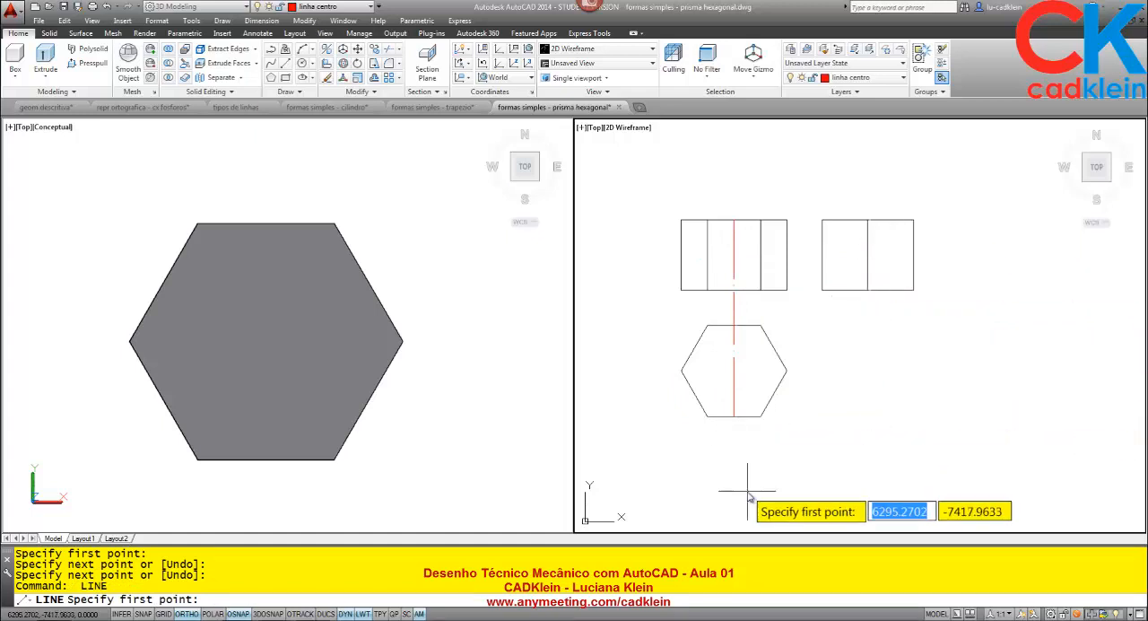
click(681, 371)
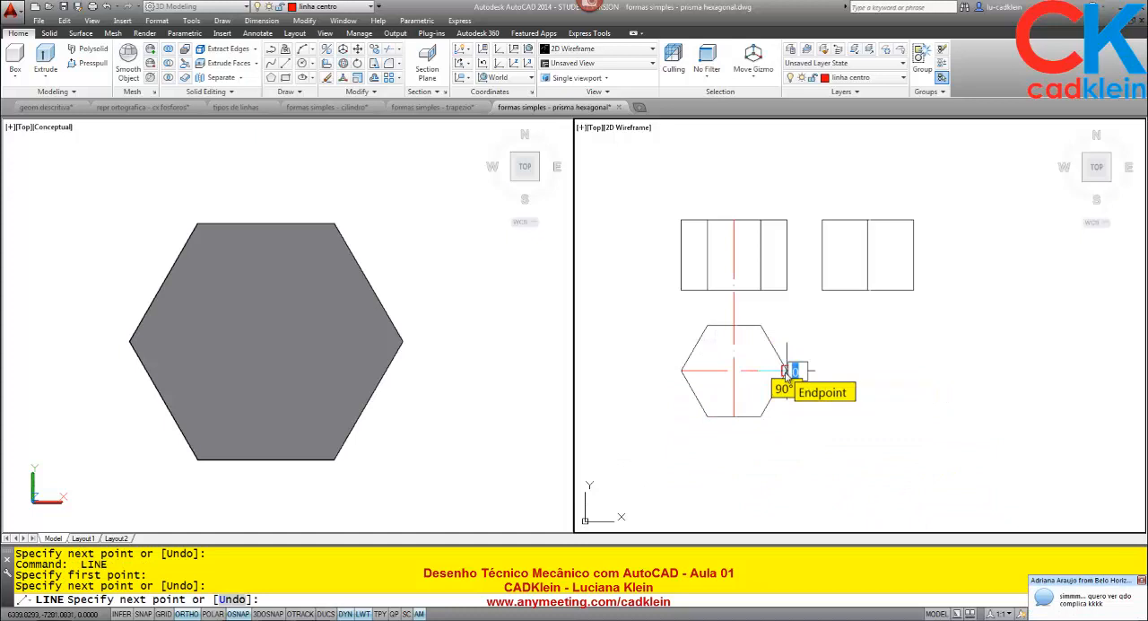
click(786, 371)
key(Return)
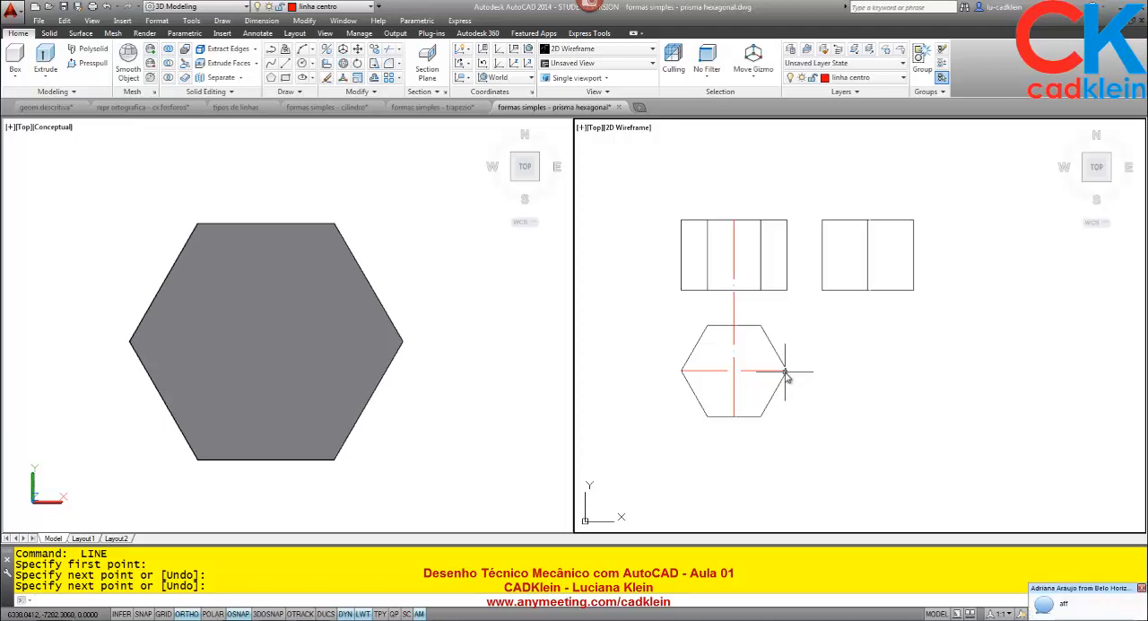
- Set the linetype scale of both centre lines to 0.25 in their properties
text(PR)
key(Return)
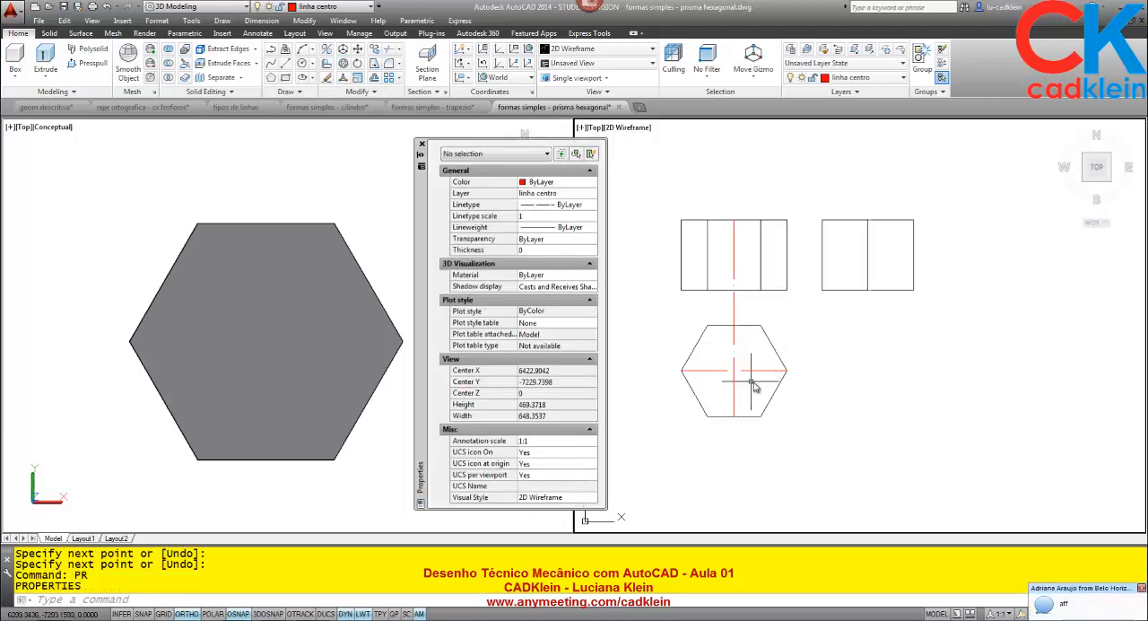
click(747, 385)
click(690, 332)
click(539, 216)
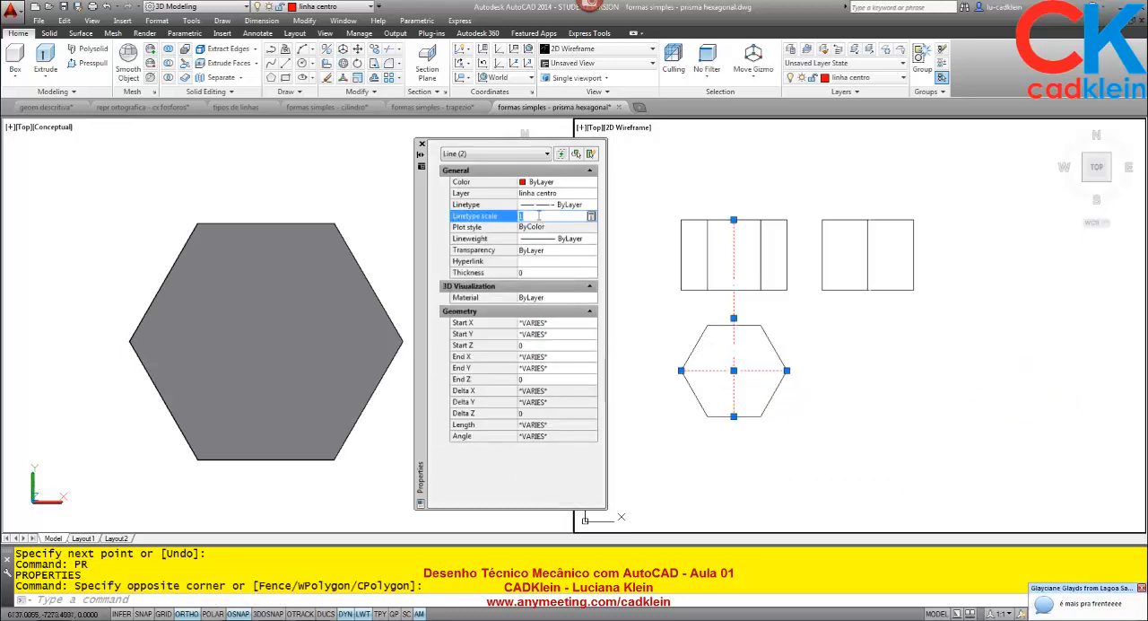
text(.25)
key(Return)
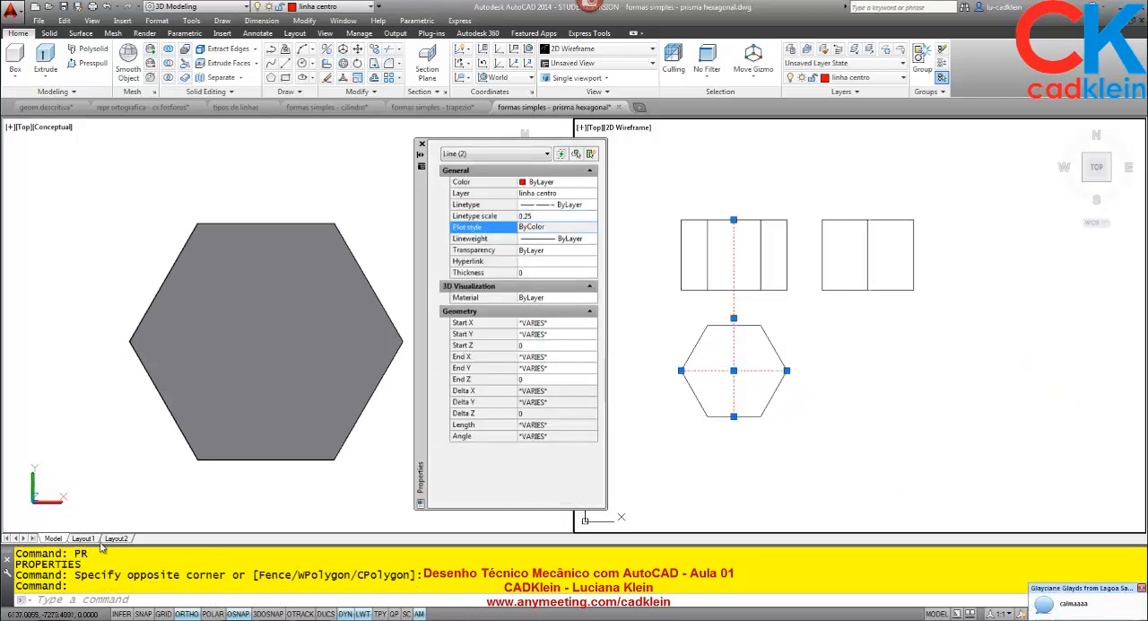
- Examine the centre lines of the prism views in Layout1, moving the Properties palette clear of them, and return to model space
click(84, 539)
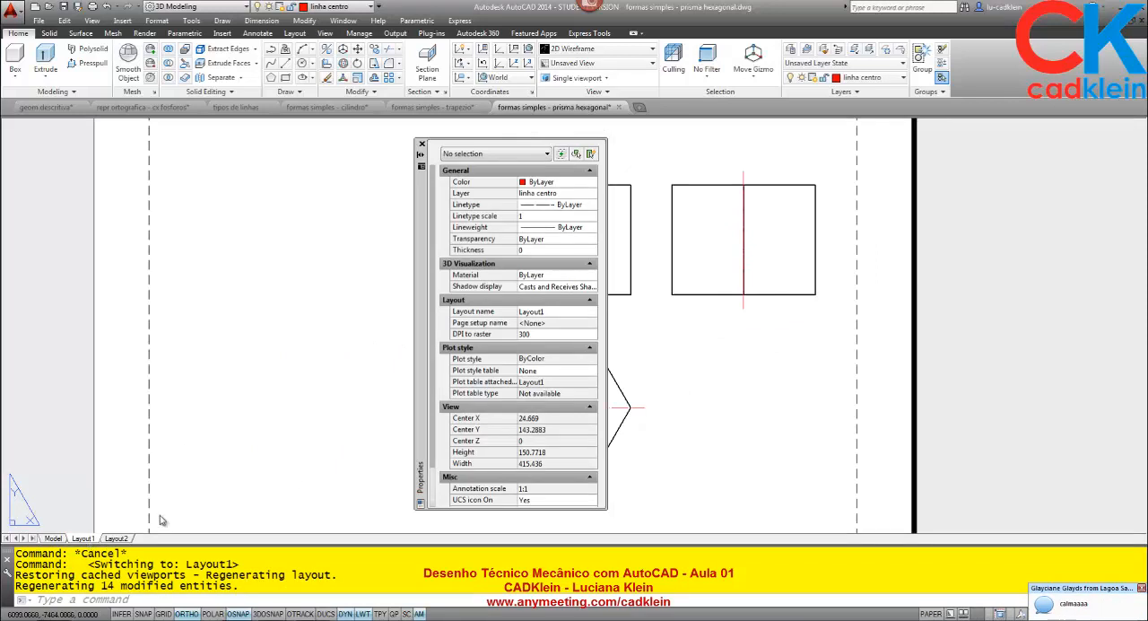
drag(416, 279, 229, 271)
click(630, 287)
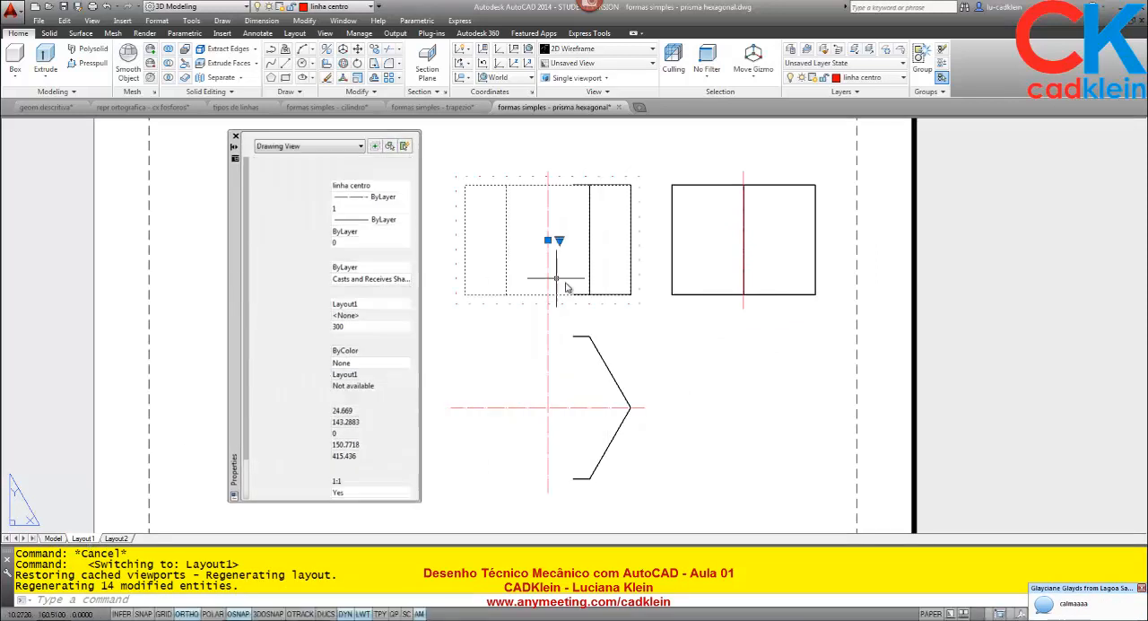
key(Escape)
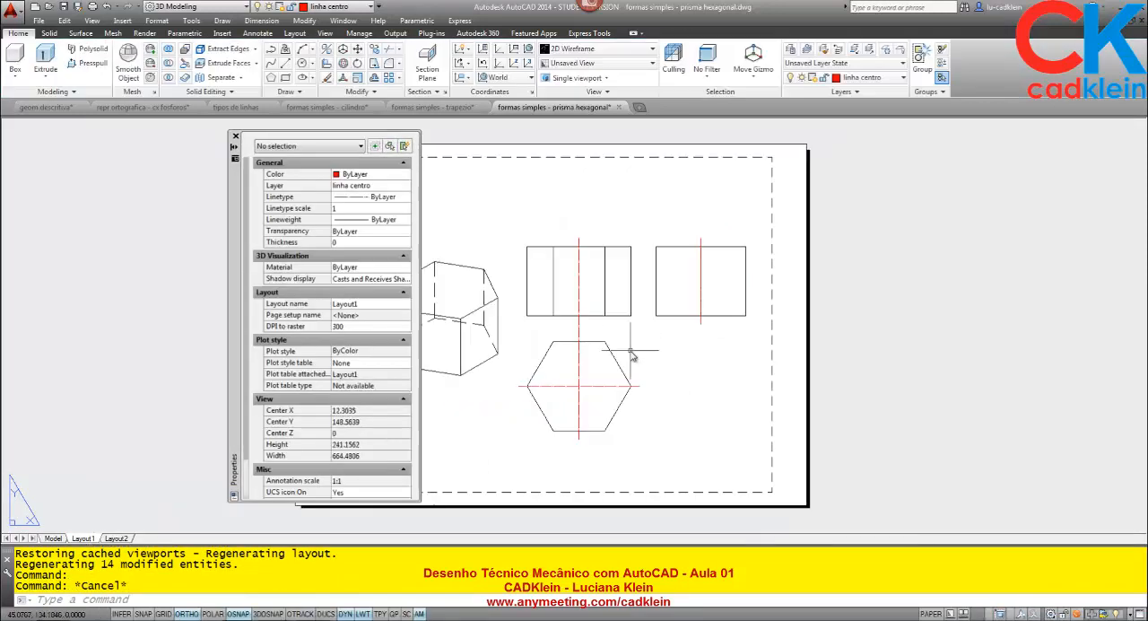
middle_drag(631, 351, 650, 342)
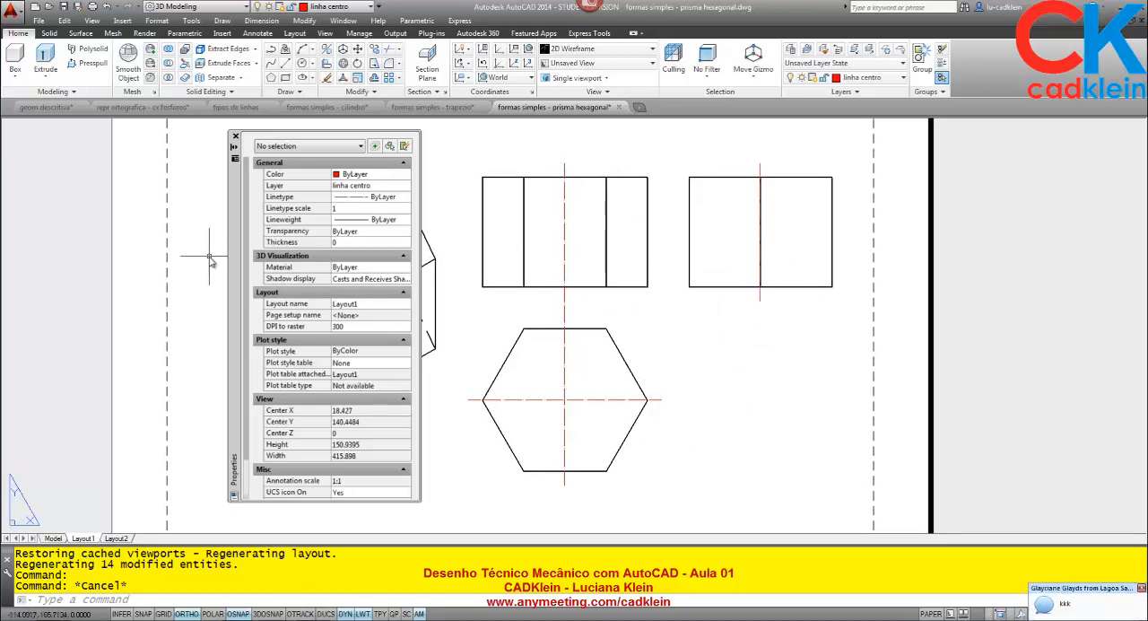
drag(238, 271, 22, 279)
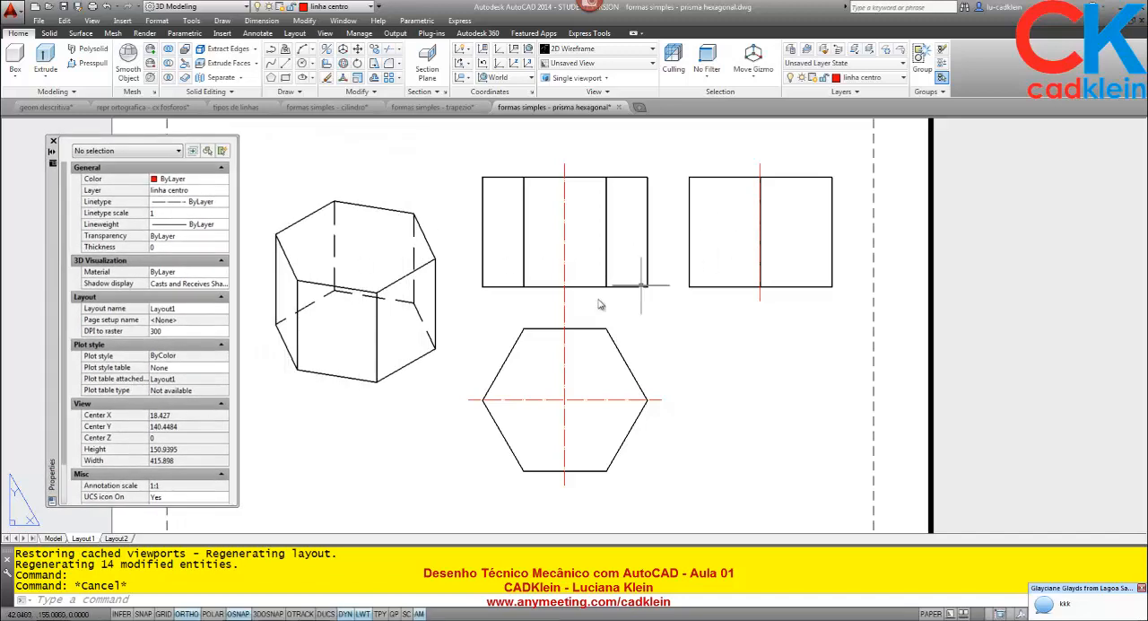
click(54, 538)
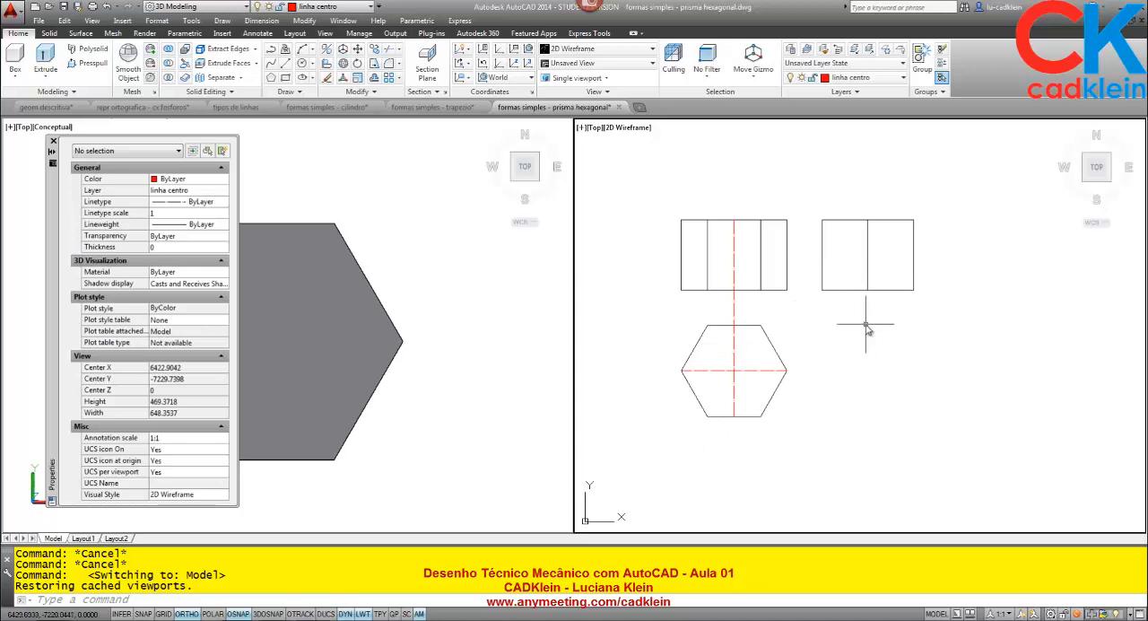
- Examine in Layout1 how the side view's centre line coincides with its middle edge, and return to the model space views
click(85, 539)
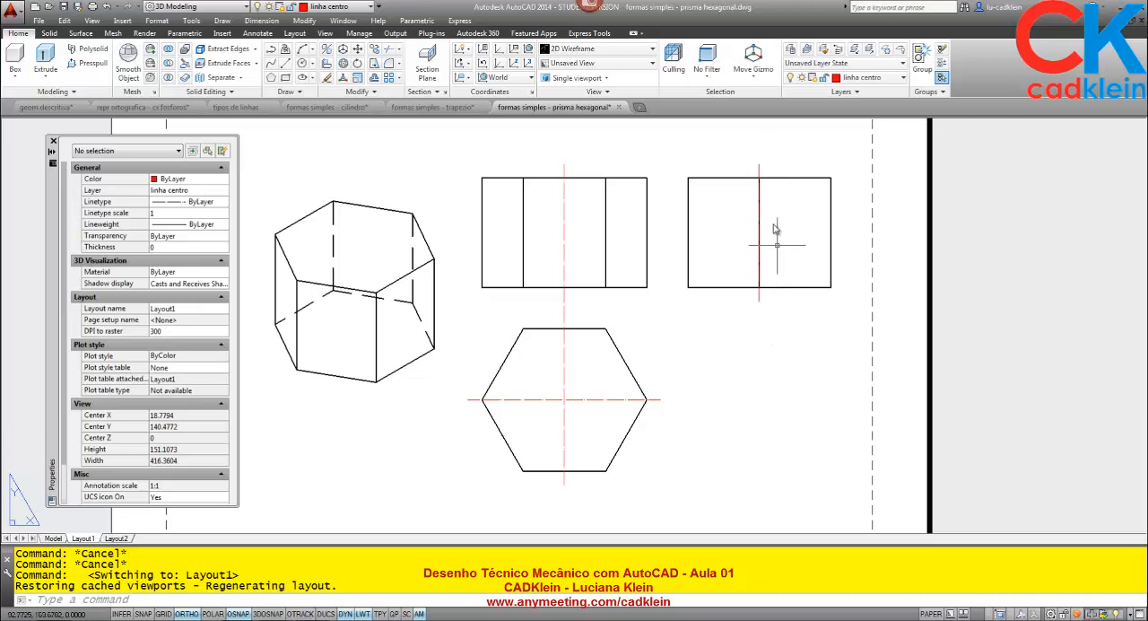
scroll(763, 172, up, 4)
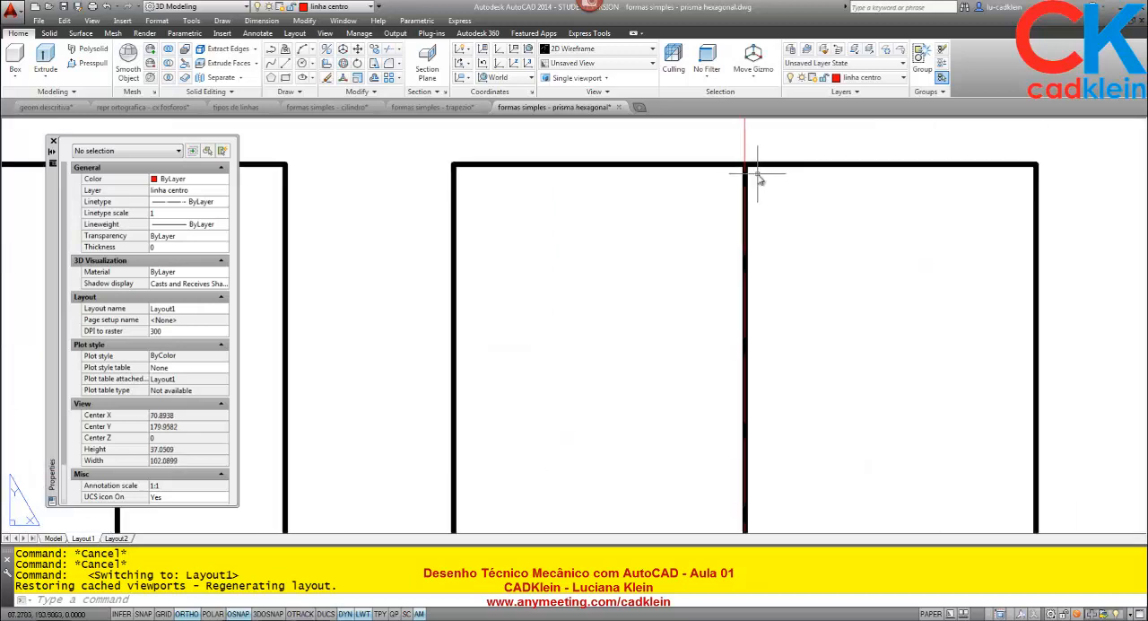
scroll(756, 244, down, 4)
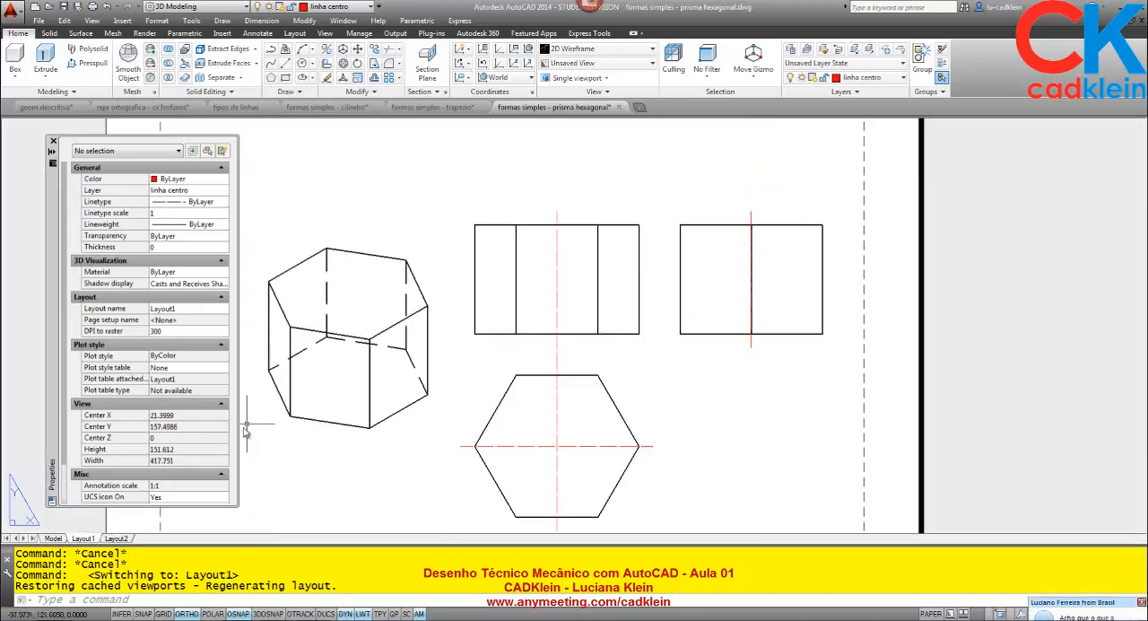
click(54, 539)
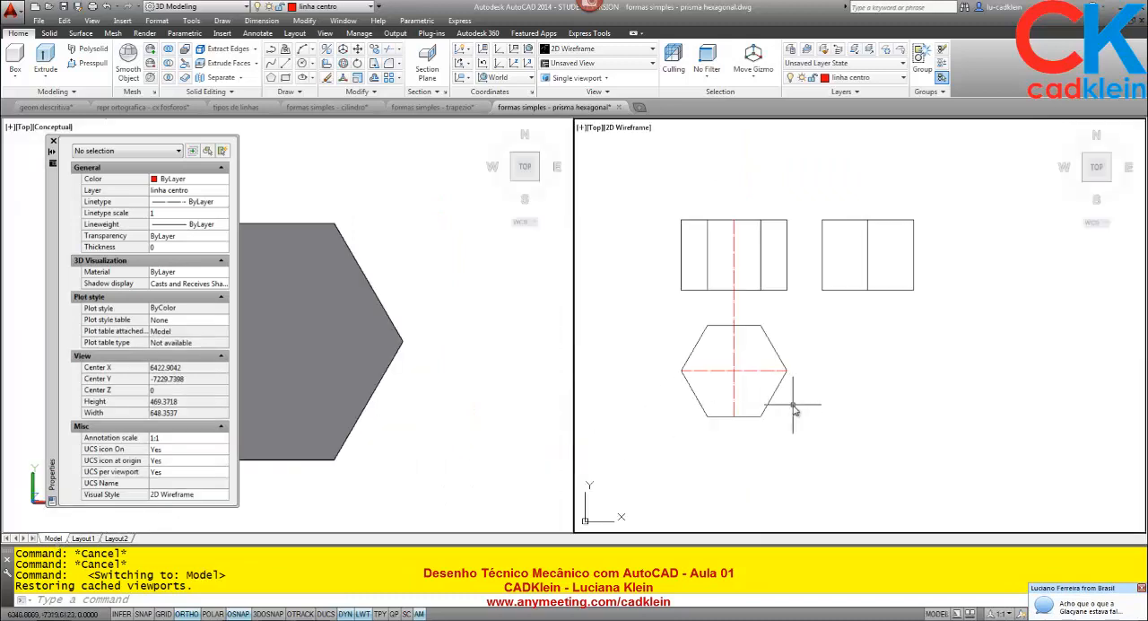
scroll(793, 333, up, 1)
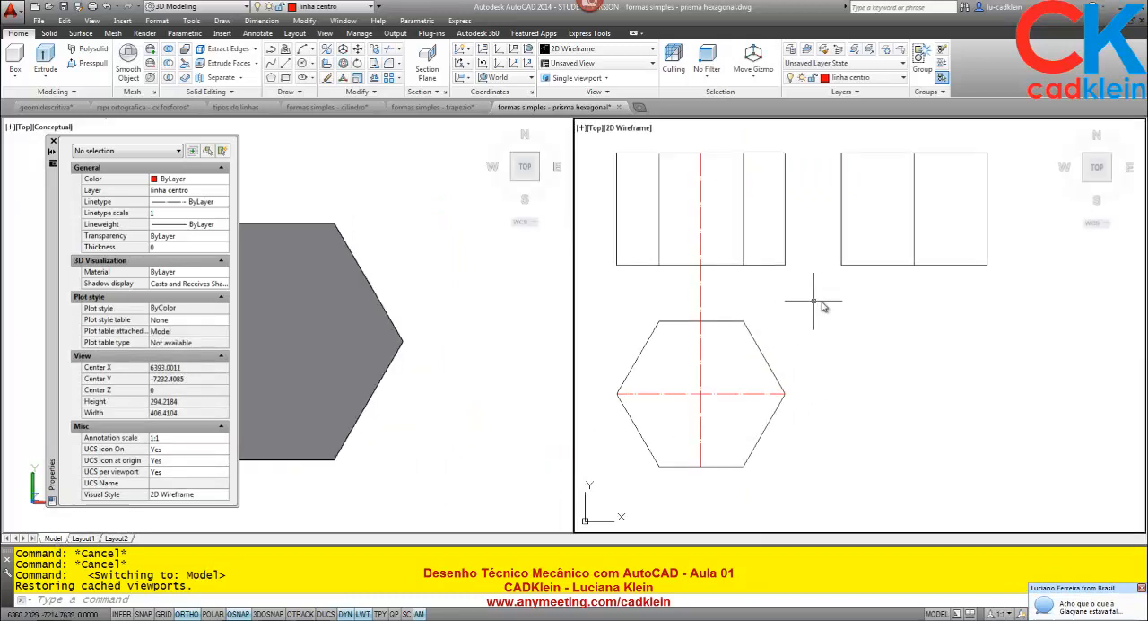
scroll(823, 313, up, 1)
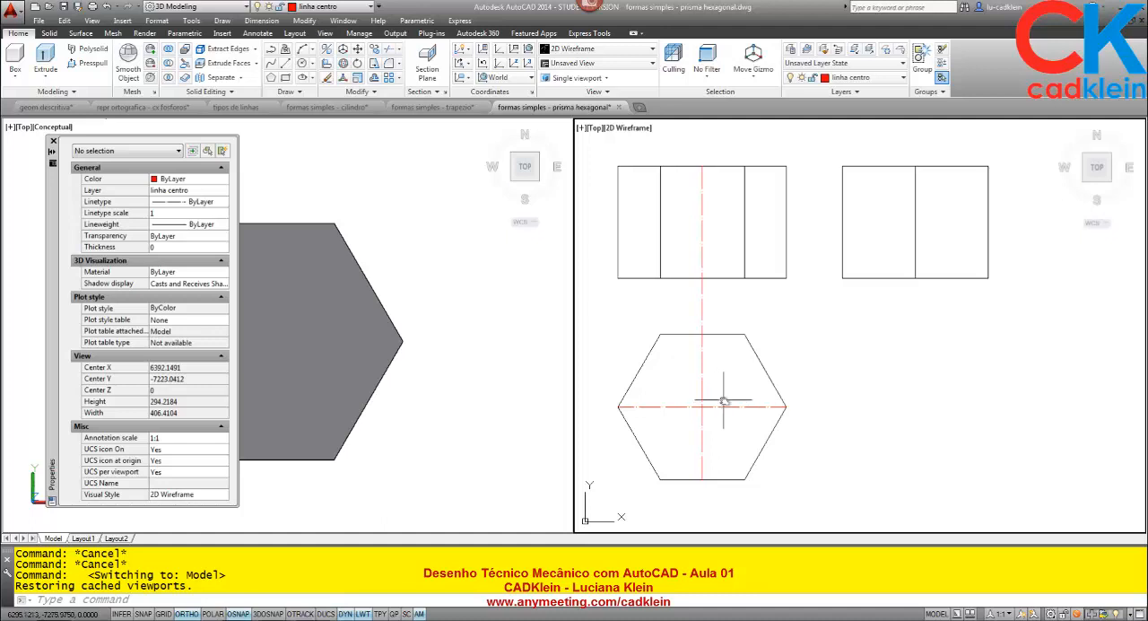
- Measure a trial centre-line overshoot horizontally outward from the hexagon's right vertex with the Distance command
text(N)
key(Escape)
key(Escape)
key(Escape)
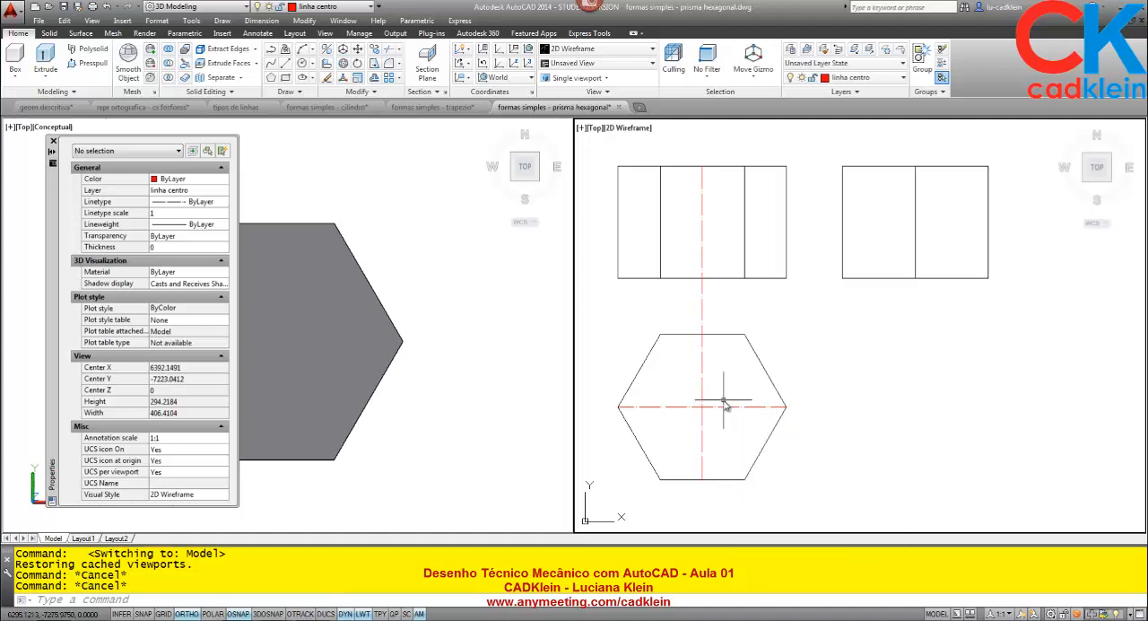
text(DI)
key(Return)
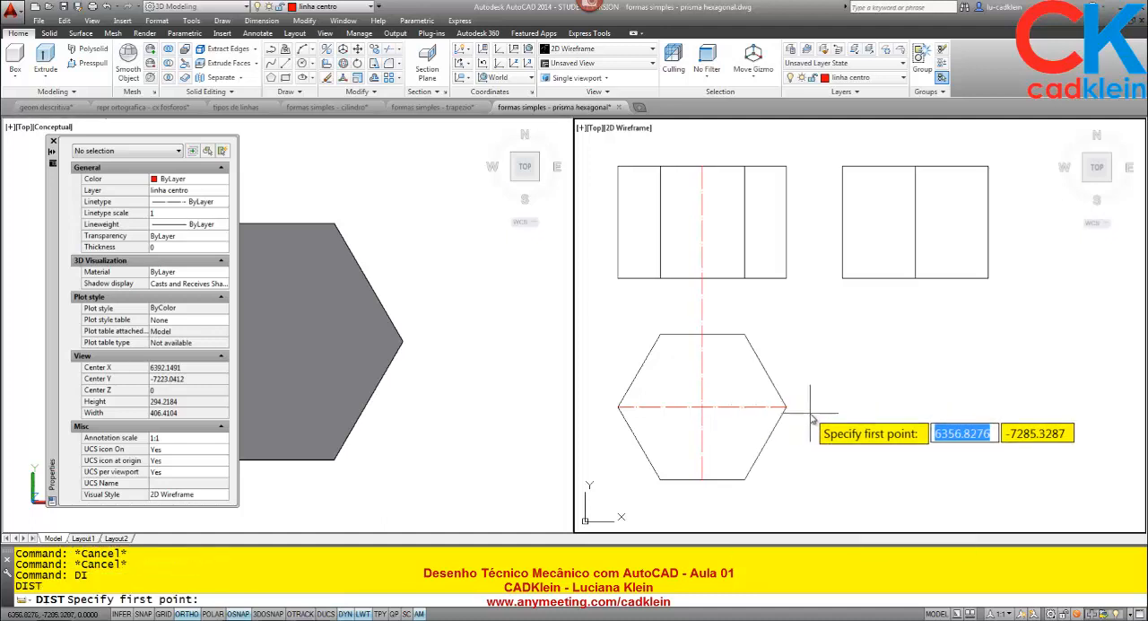
click(786, 408)
click(821, 417)
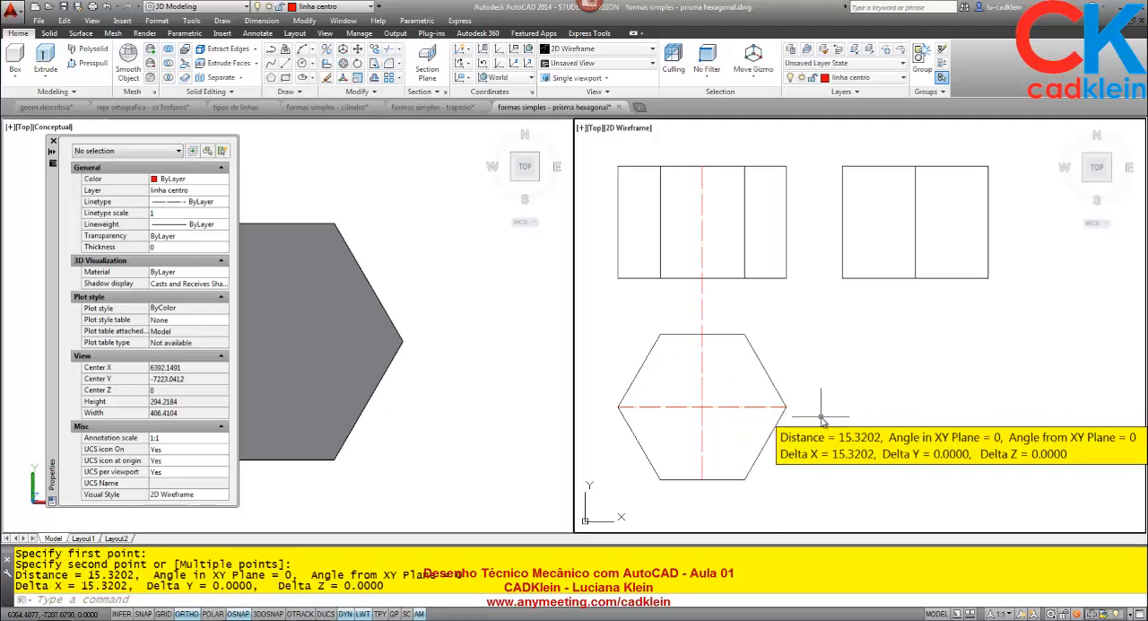
- Lengthen both ends of the vertical and horizontal centre lines by a delta of 15
text(LEN)
key(Return)
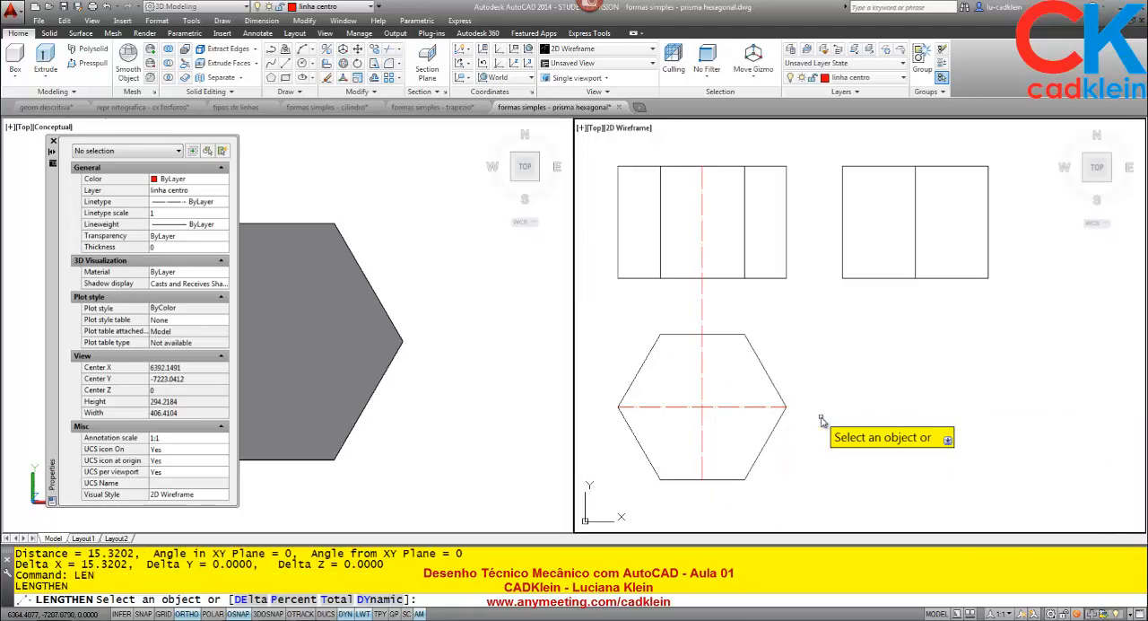
text(DE)
key(Return)
text(15)
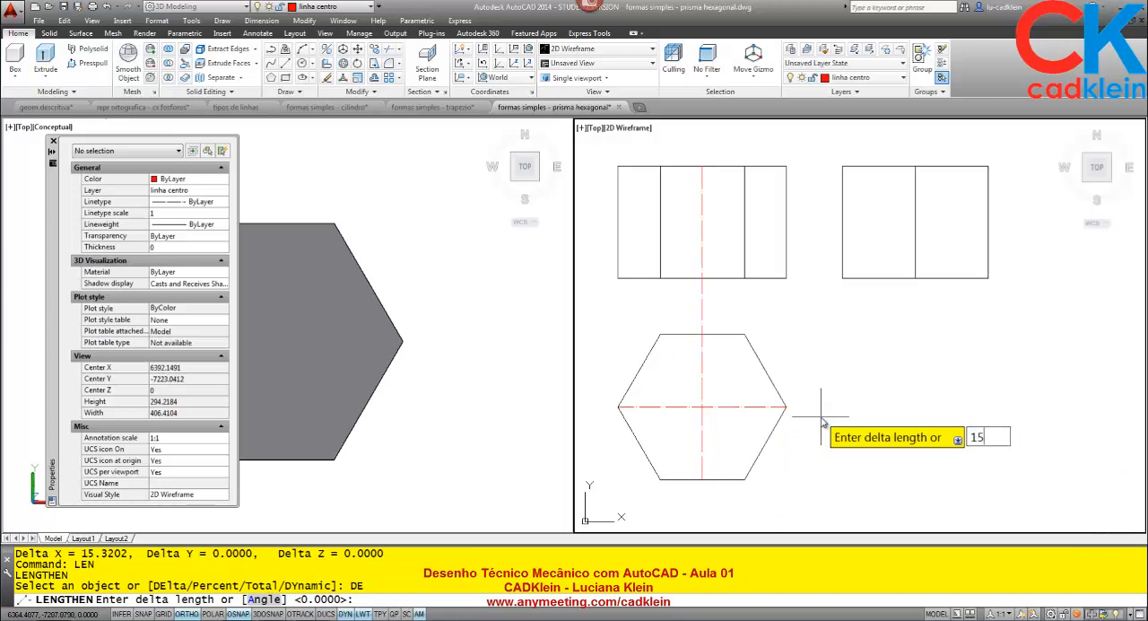
key(Return)
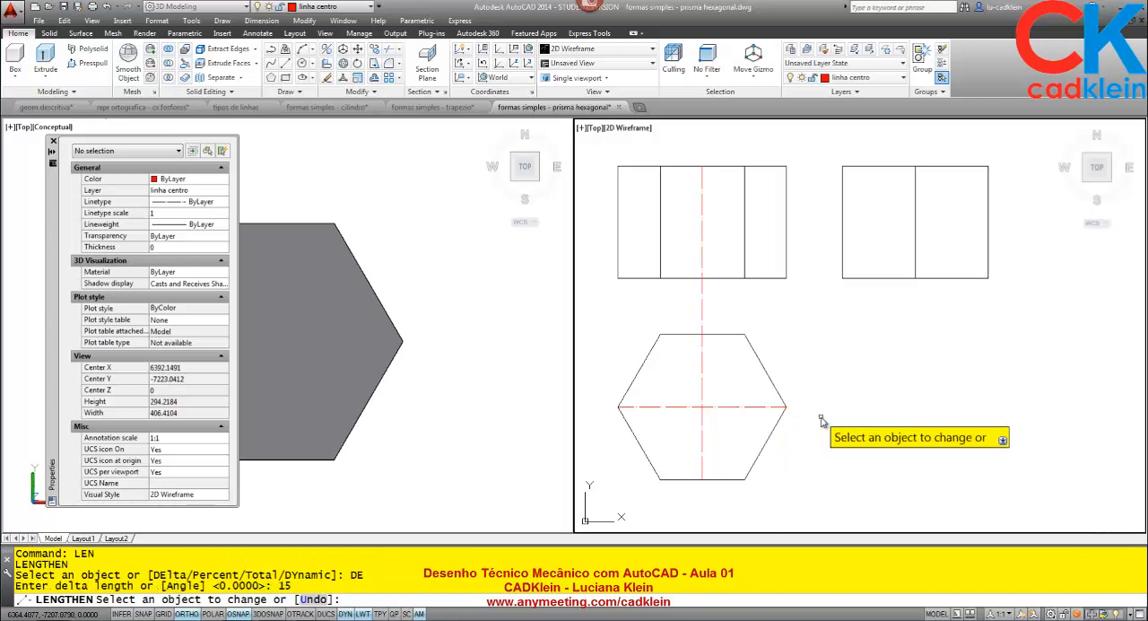
click(702, 173)
click(702, 173)
click(779, 409)
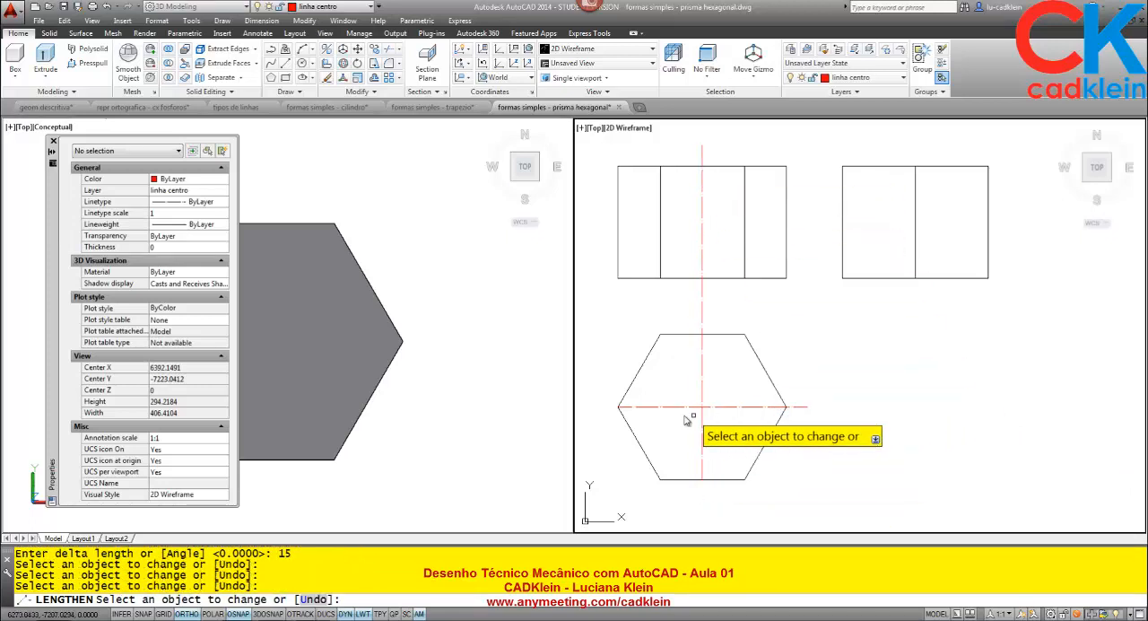
click(626, 408)
click(703, 466)
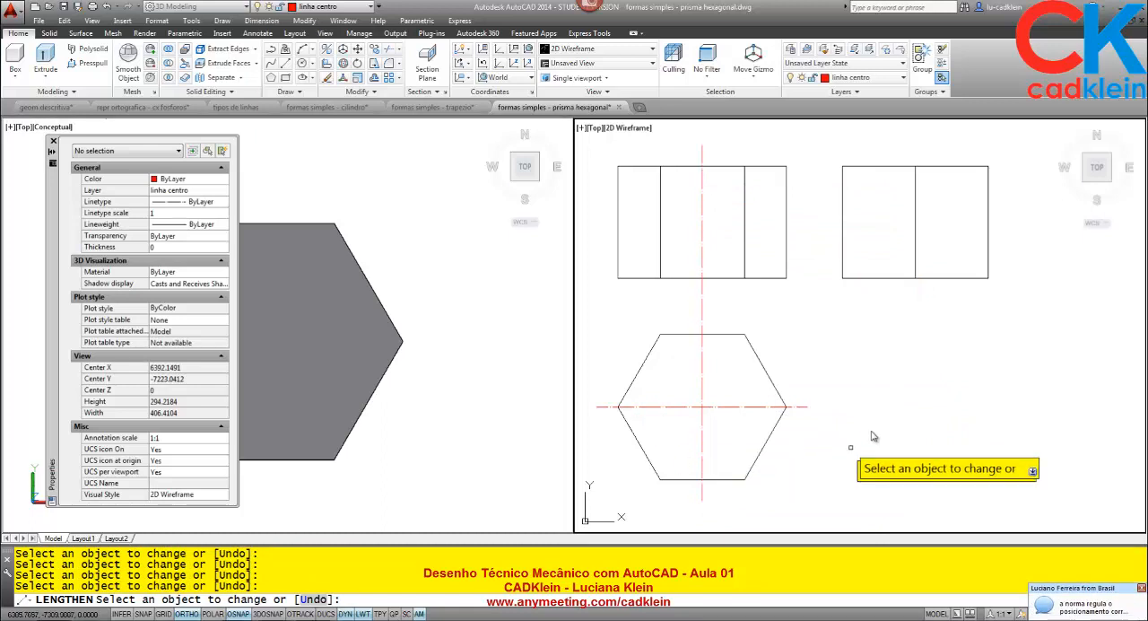
key(Escape)
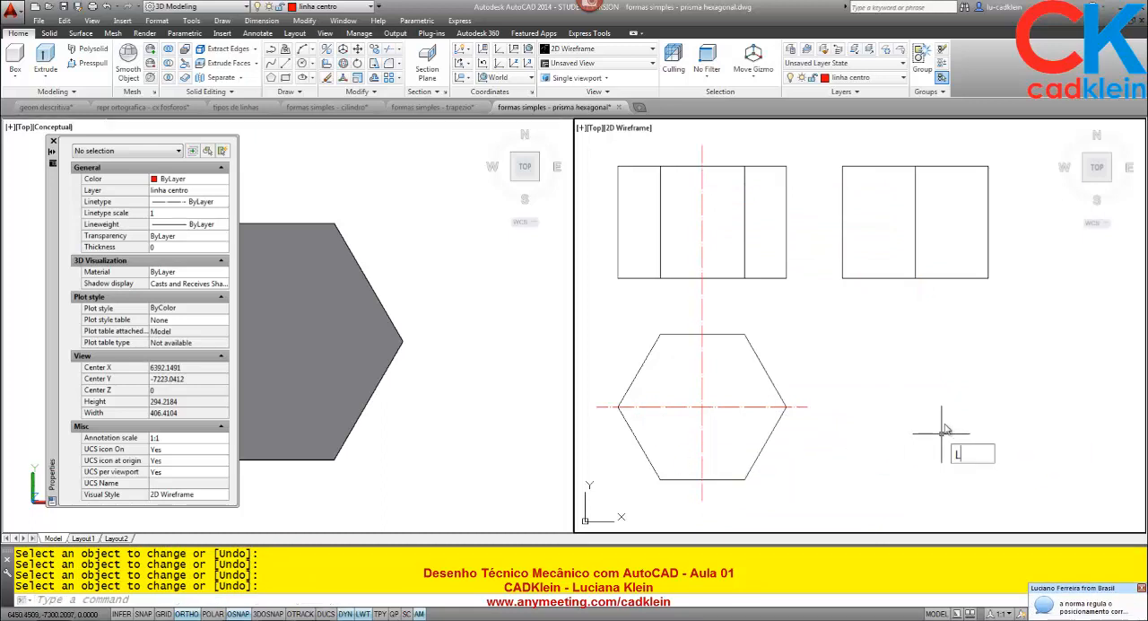
- Draw a 15-unit vertical centre line upward from the middle of the side view's top edge
text(l)
key(Return)
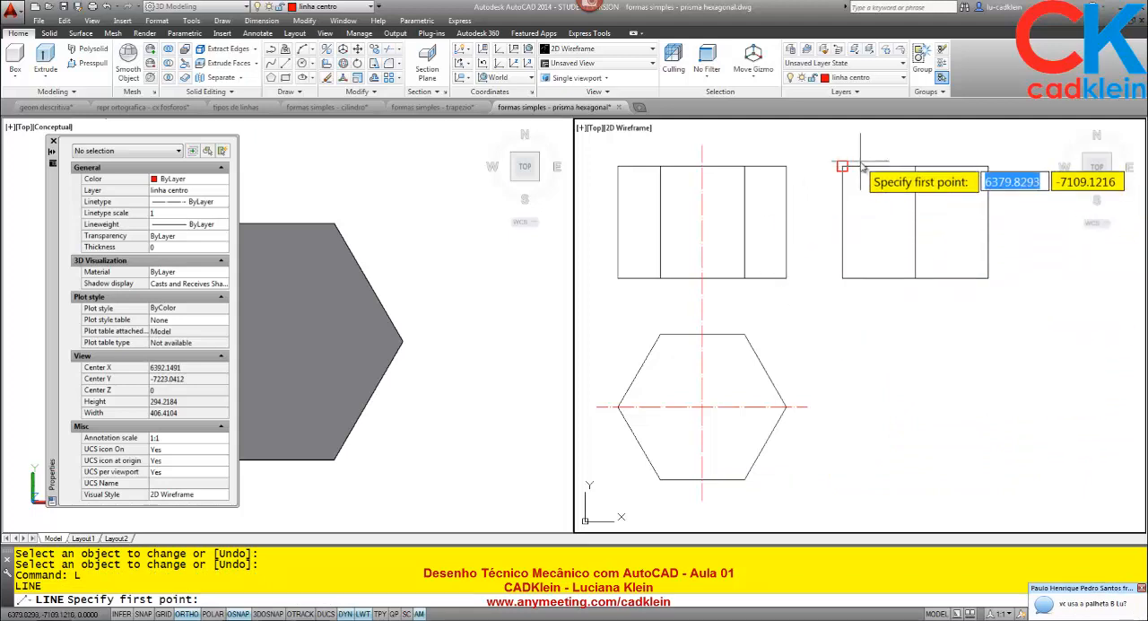
click(922, 166)
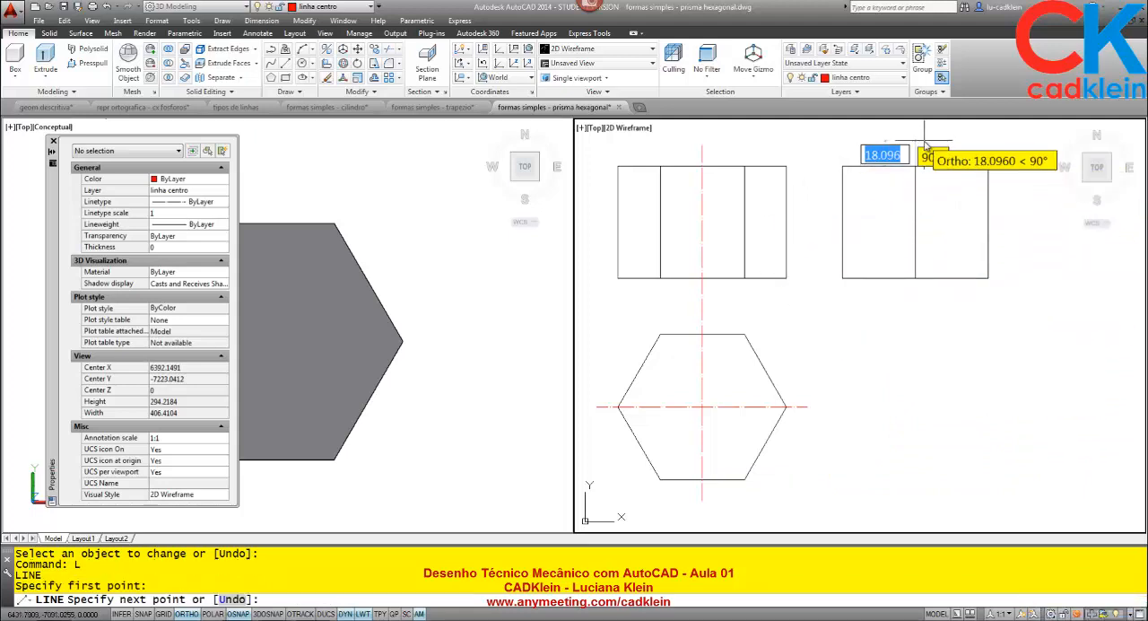
text(15)
key(Return)
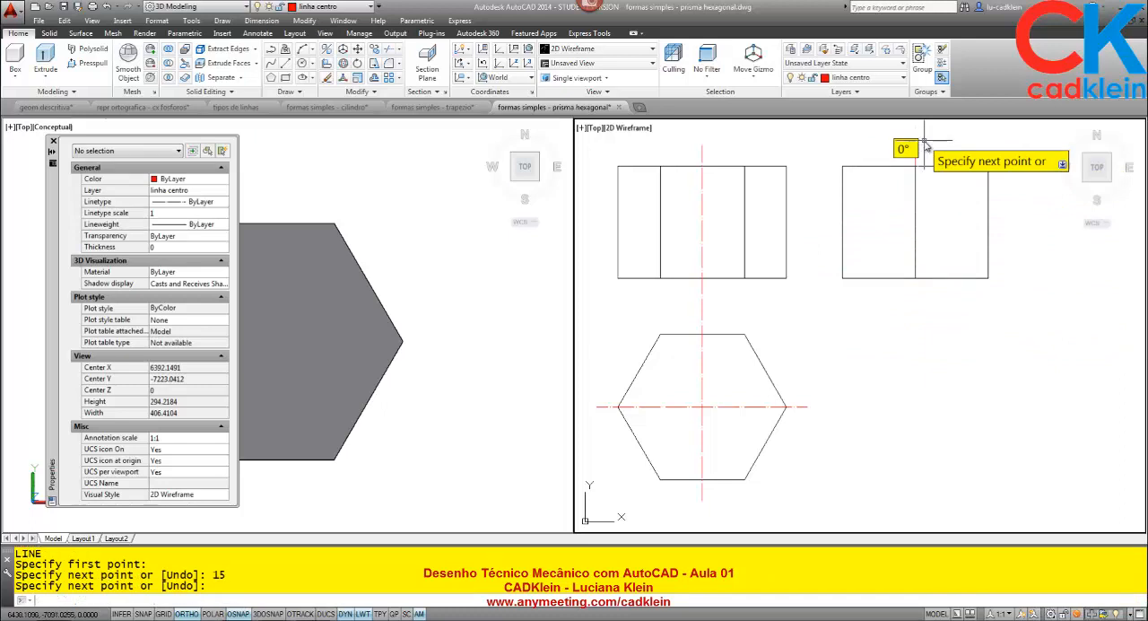
key(Return)
- Stretch the short centre line's lower end straight down past the side view's bottom edge
click(916, 152)
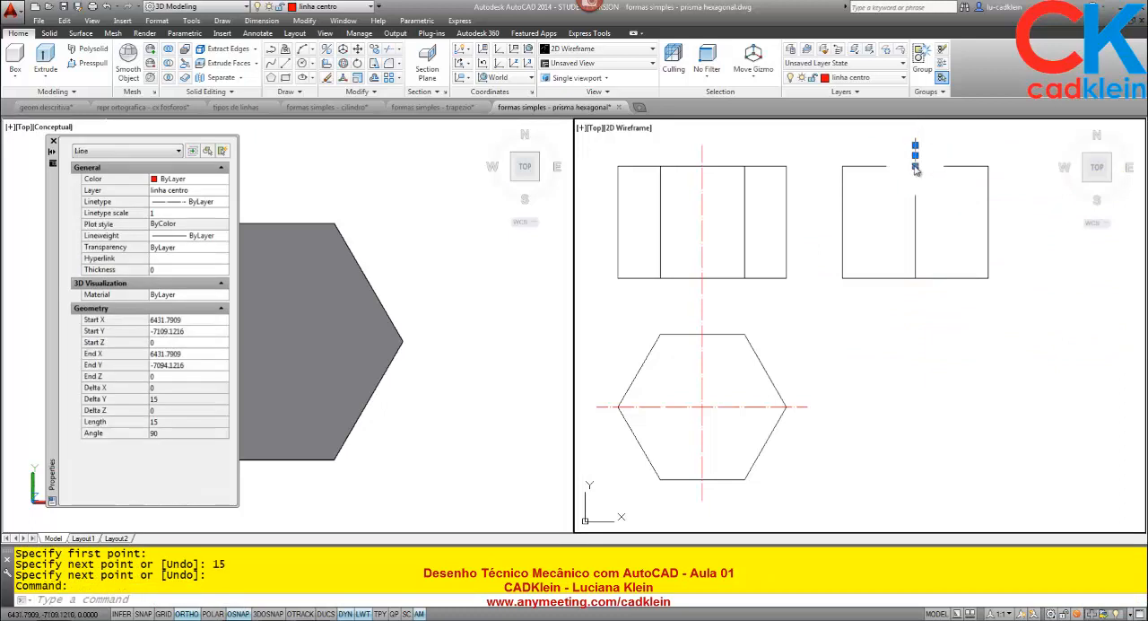
click(915, 166)
click(924, 321)
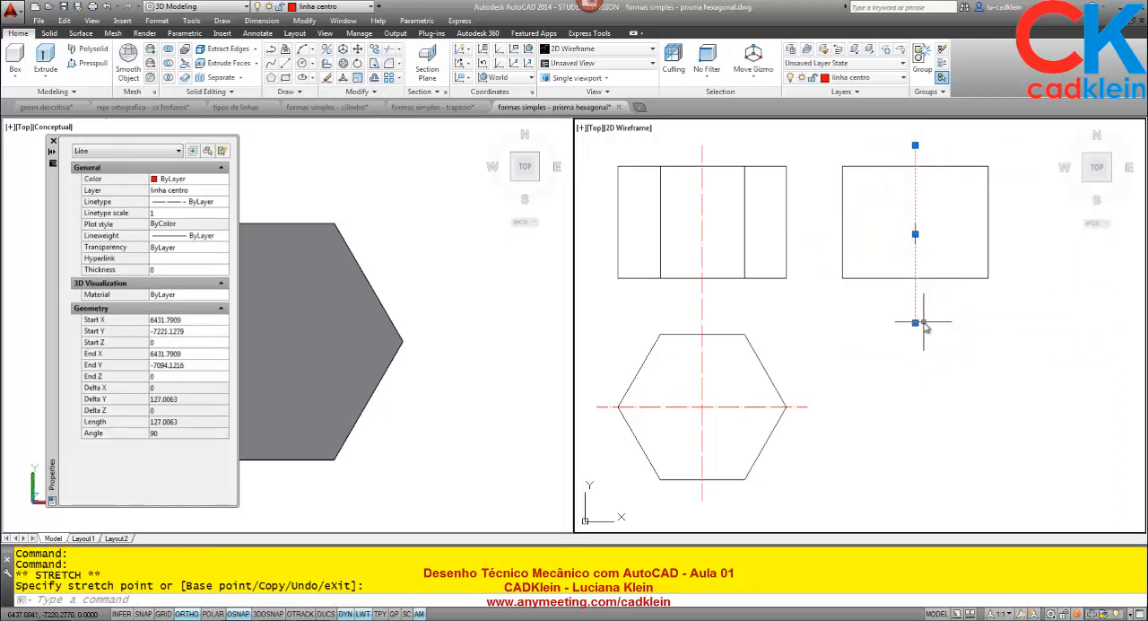
key(Escape)
- Offset the side view's bottom edge 15 units downward as a trimming boundary
text(o)
key(Return)
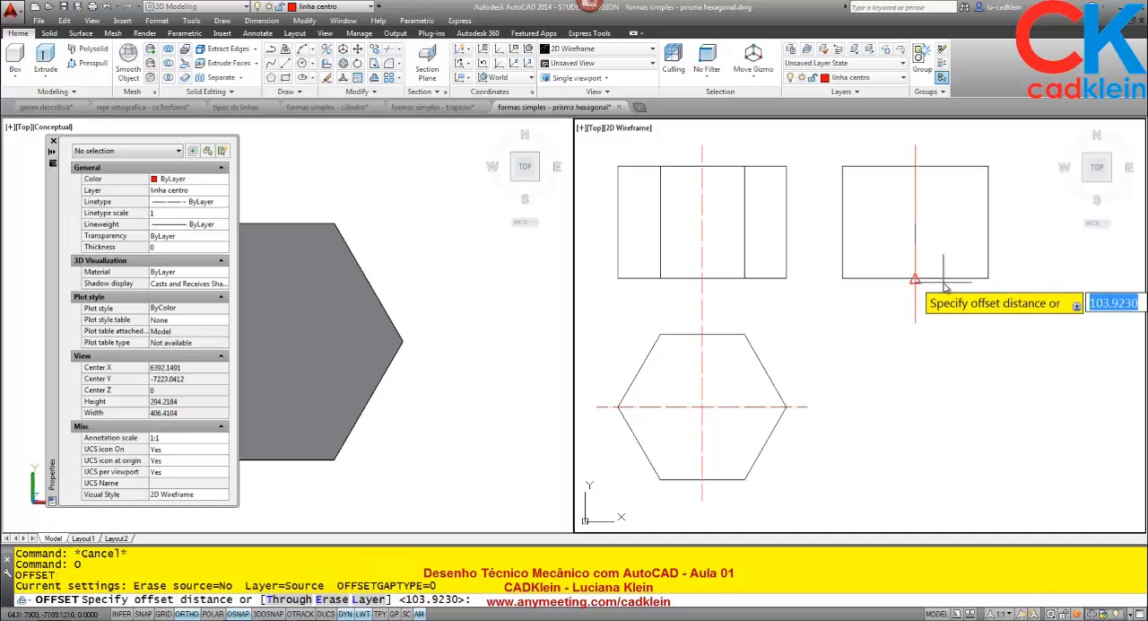
text(15)
key(Return)
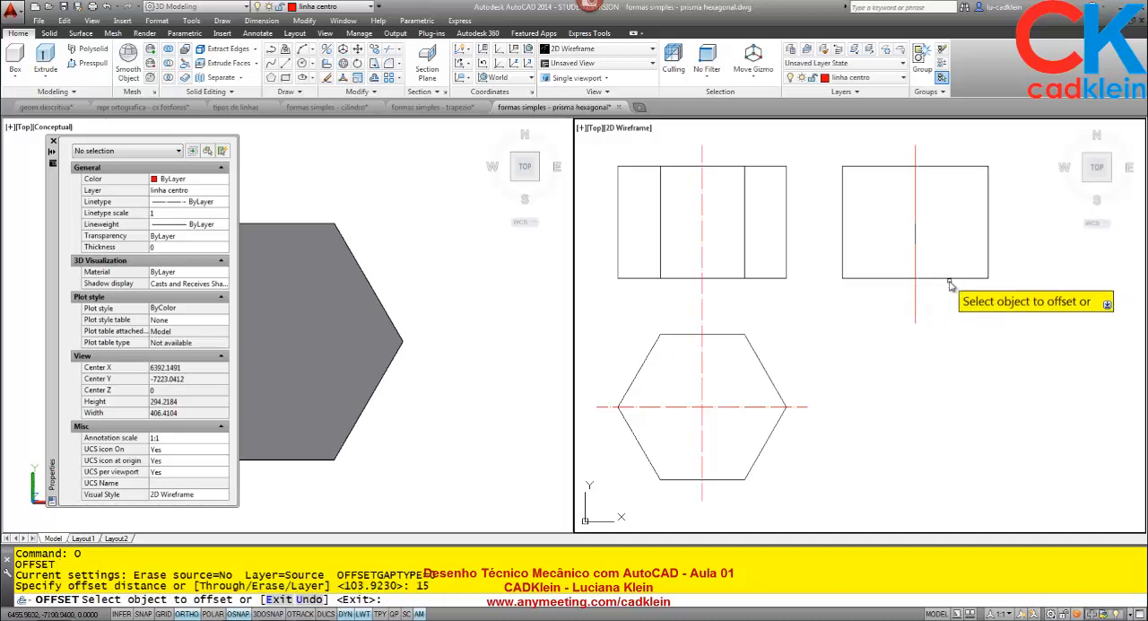
click(946, 278)
click(930, 306)
key(Return)
- Trim the side view's centre line below the offset boundary line and delete that boundary line
text(tr)
key(Return)
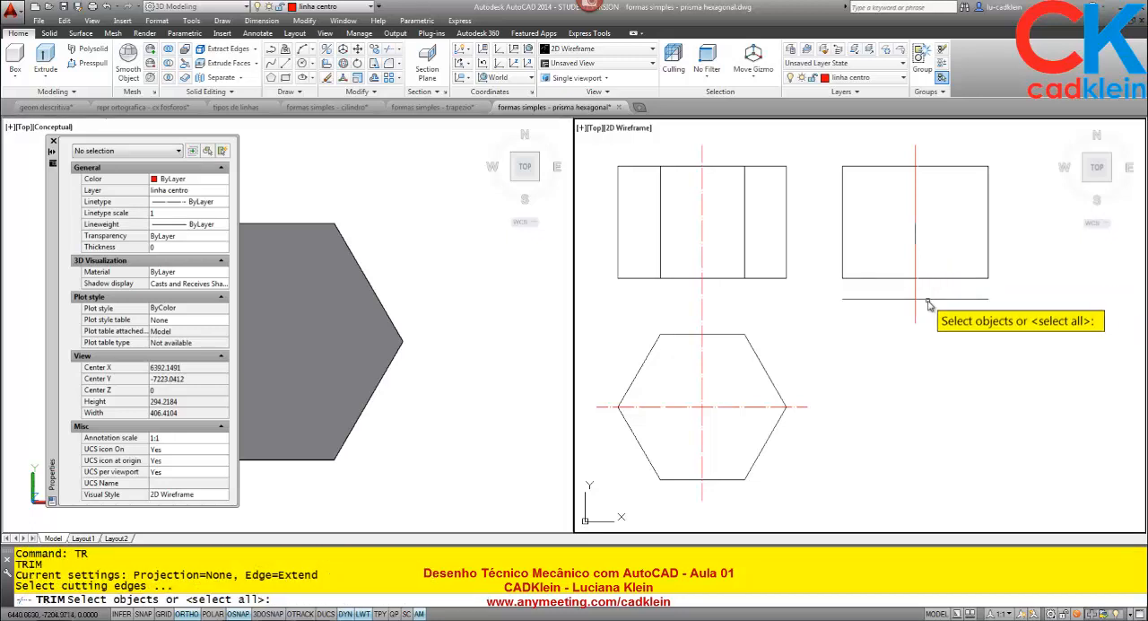
click(857, 298)
key(Return)
click(916, 311)
key(Return)
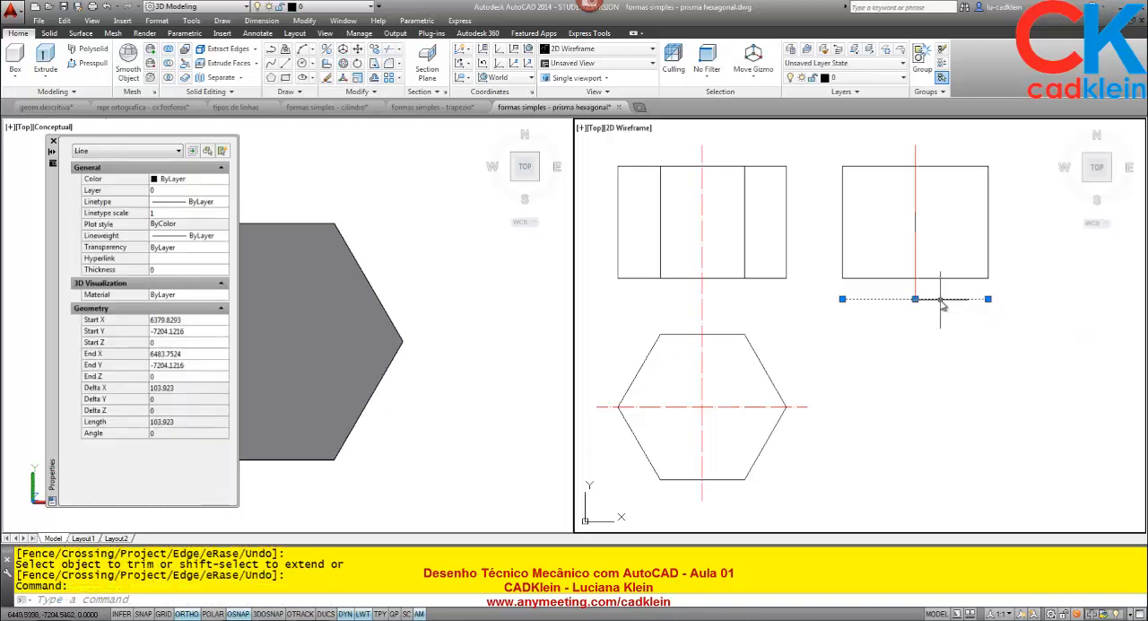
key(Delete)
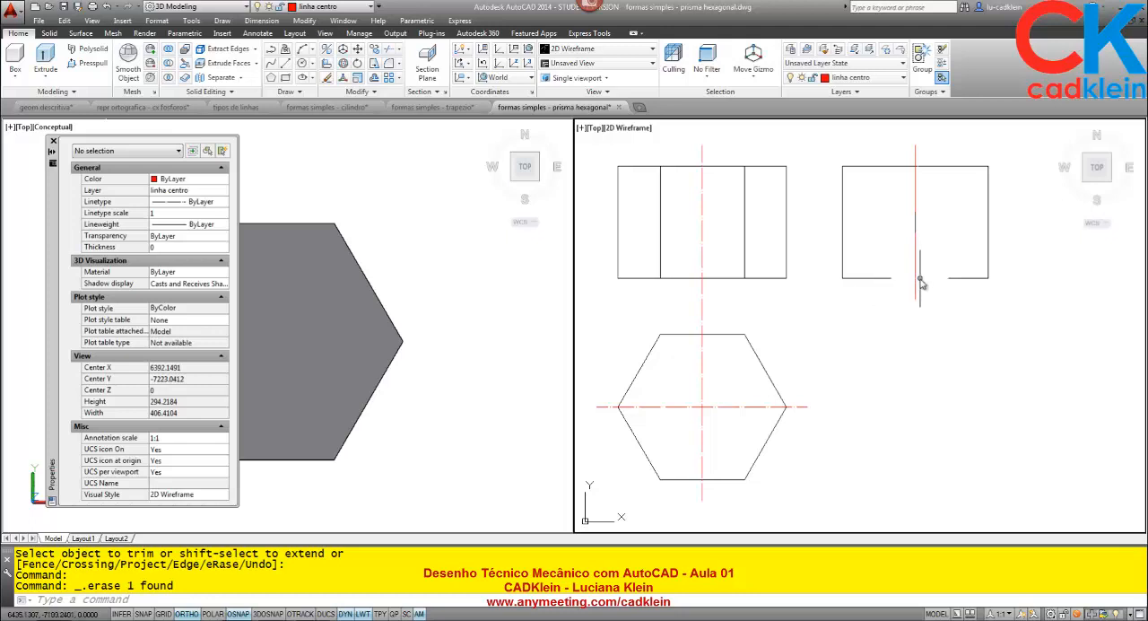
right_click(919, 179)
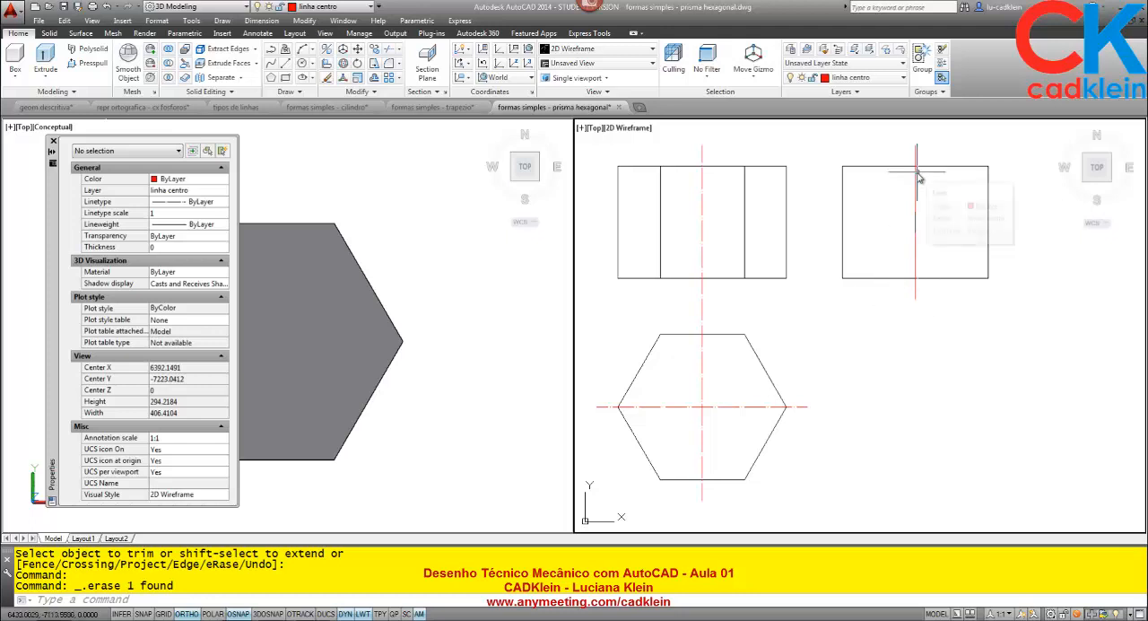
key(Escape)
scroll(918, 175, up, 1)
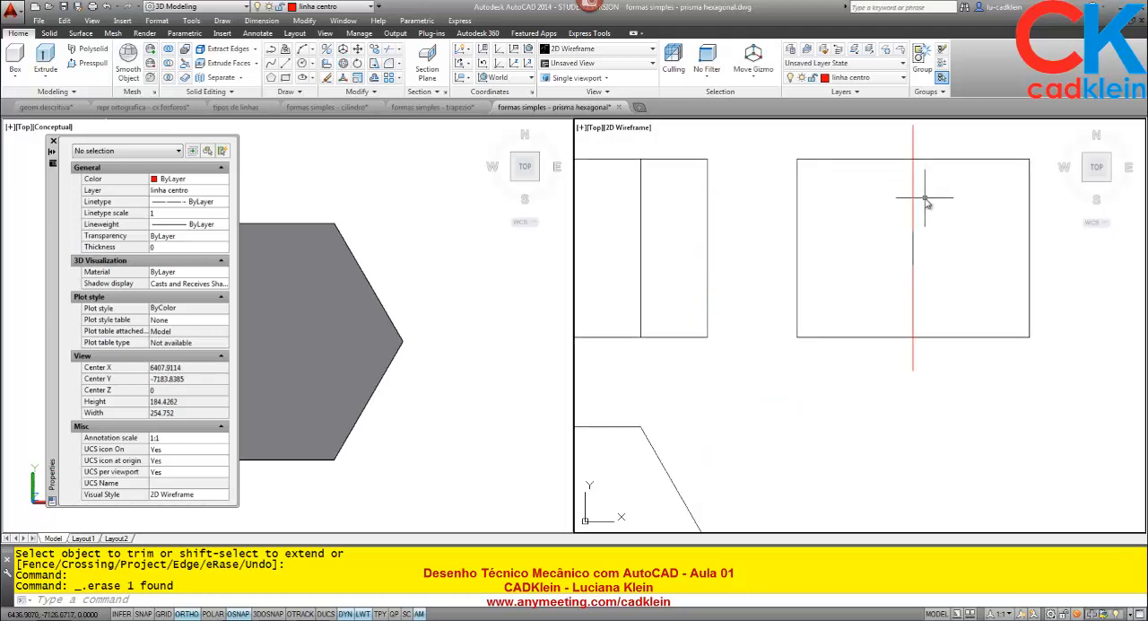
scroll(925, 199, down, 1)
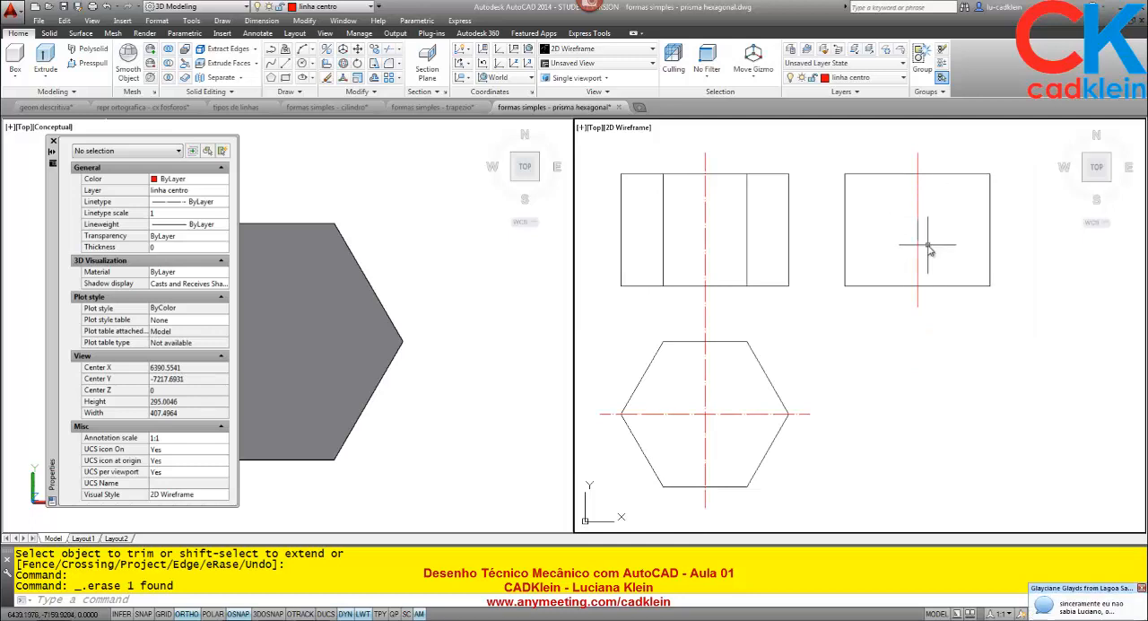
- Switch to the AnyMeeting browser window and read the latest attendee chat messages
click(240, 619)
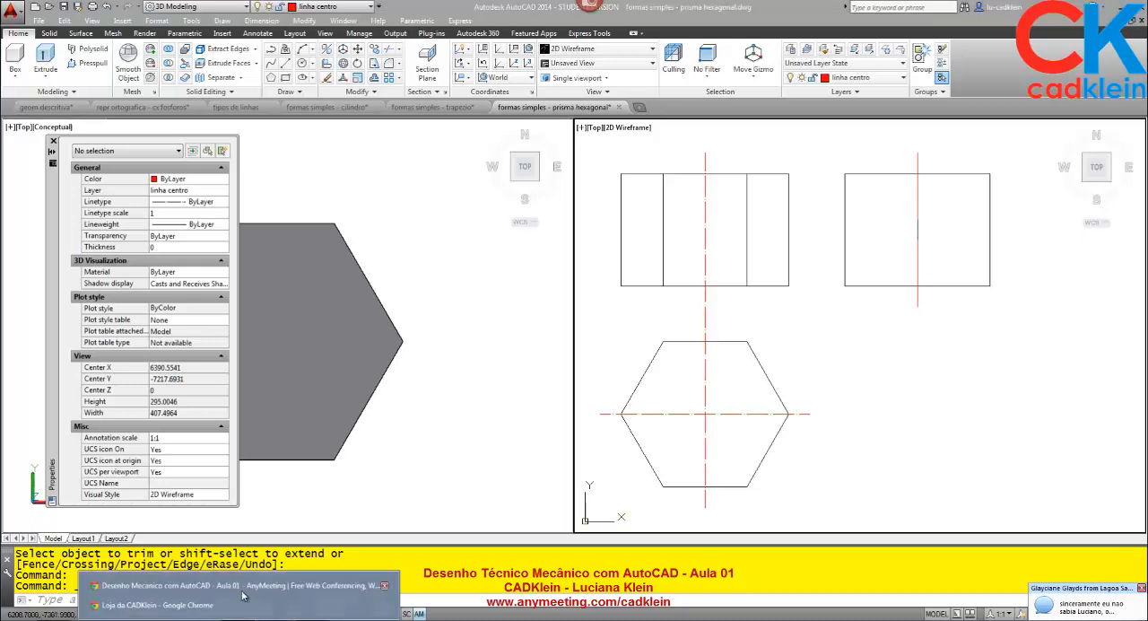
click(243, 589)
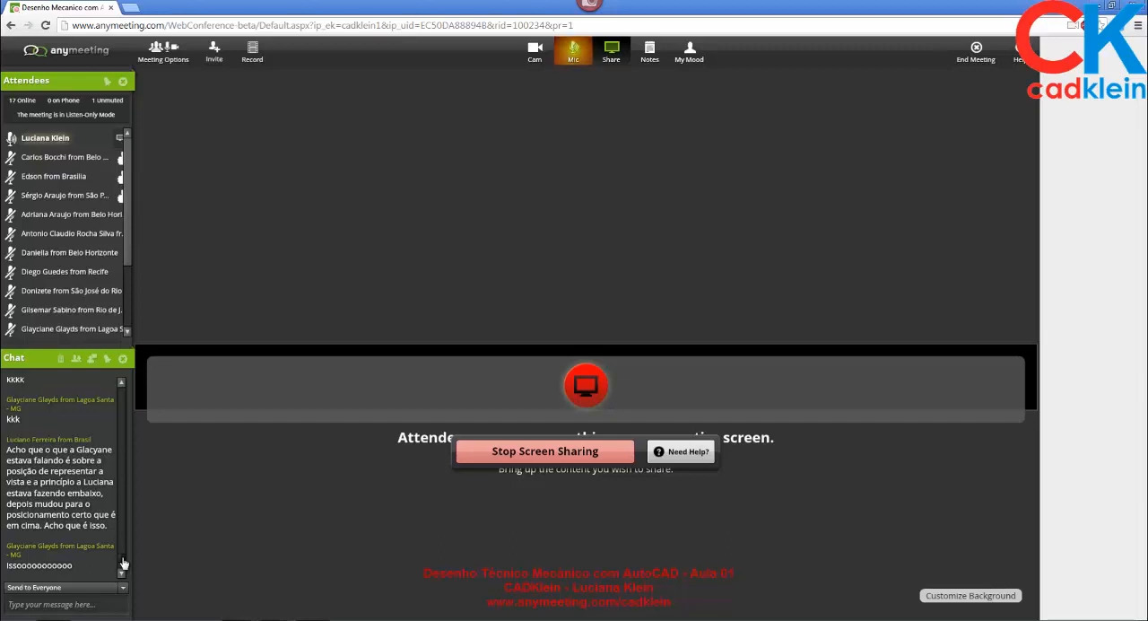
drag(123, 563, 122, 573)
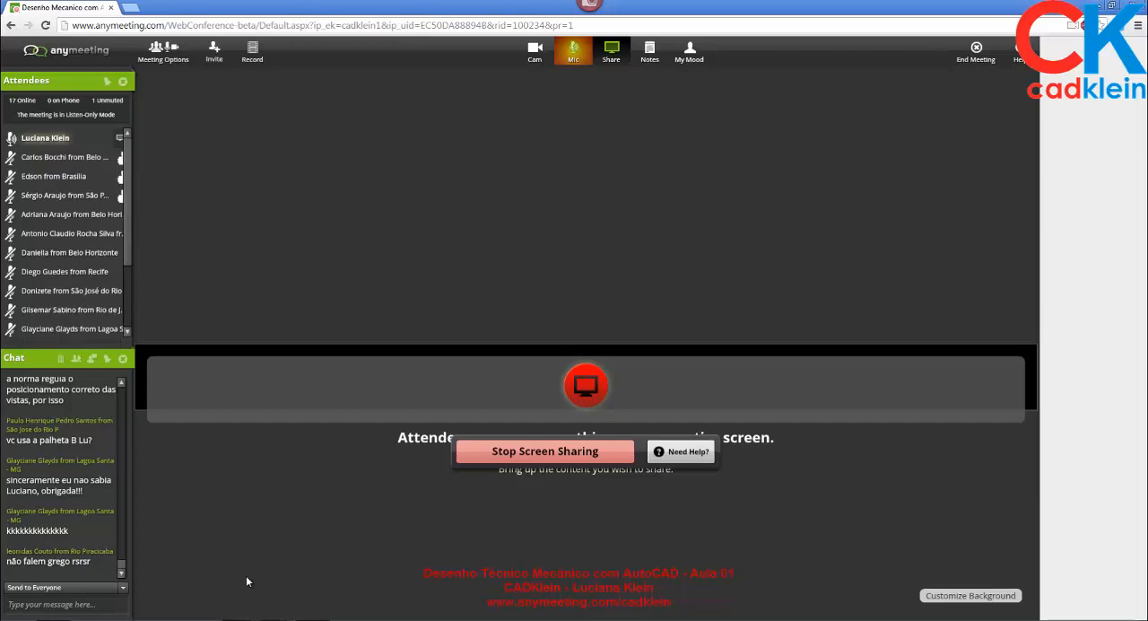
- Return to the "formas simples - prisma hexagonal" drawing in AutoCAD and close the Properties palette
mouse_move(283, 619)
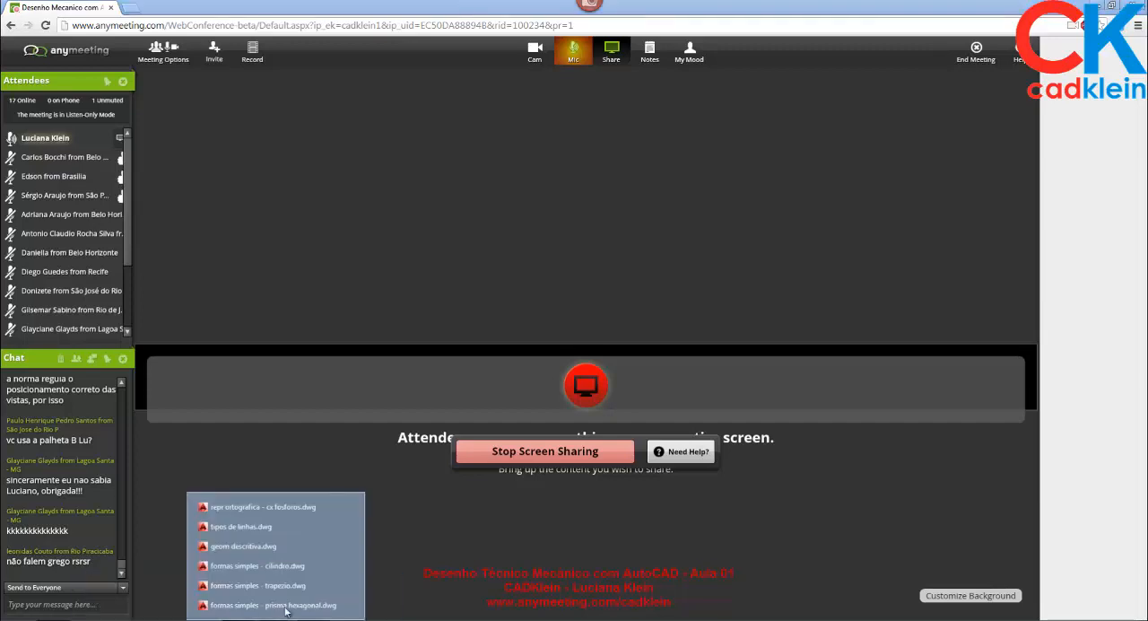
click(293, 592)
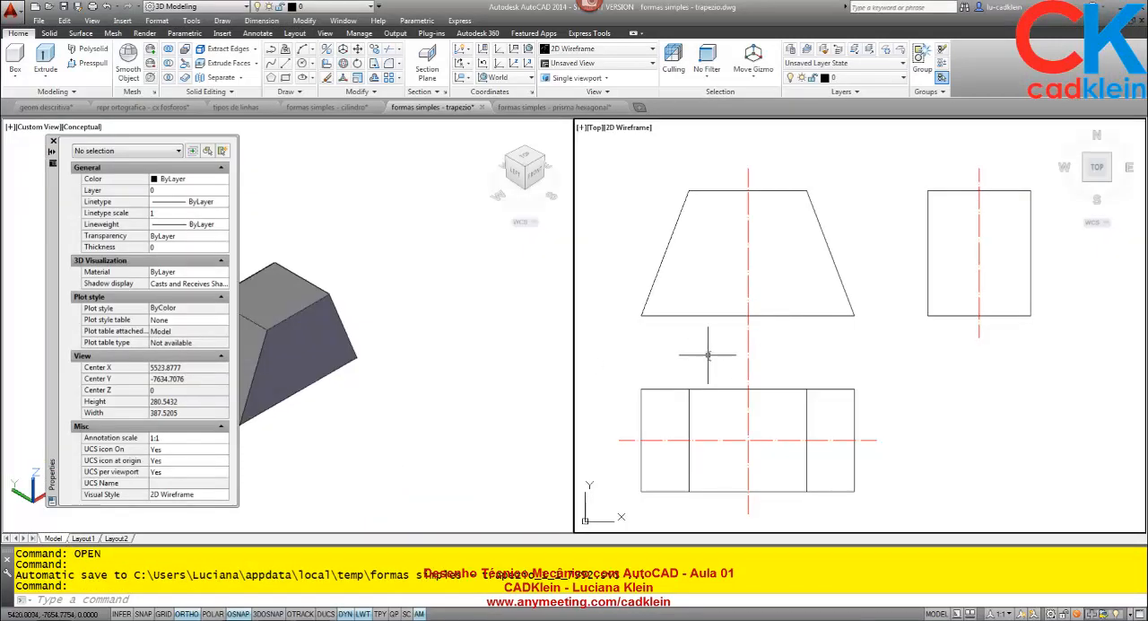
click(553, 107)
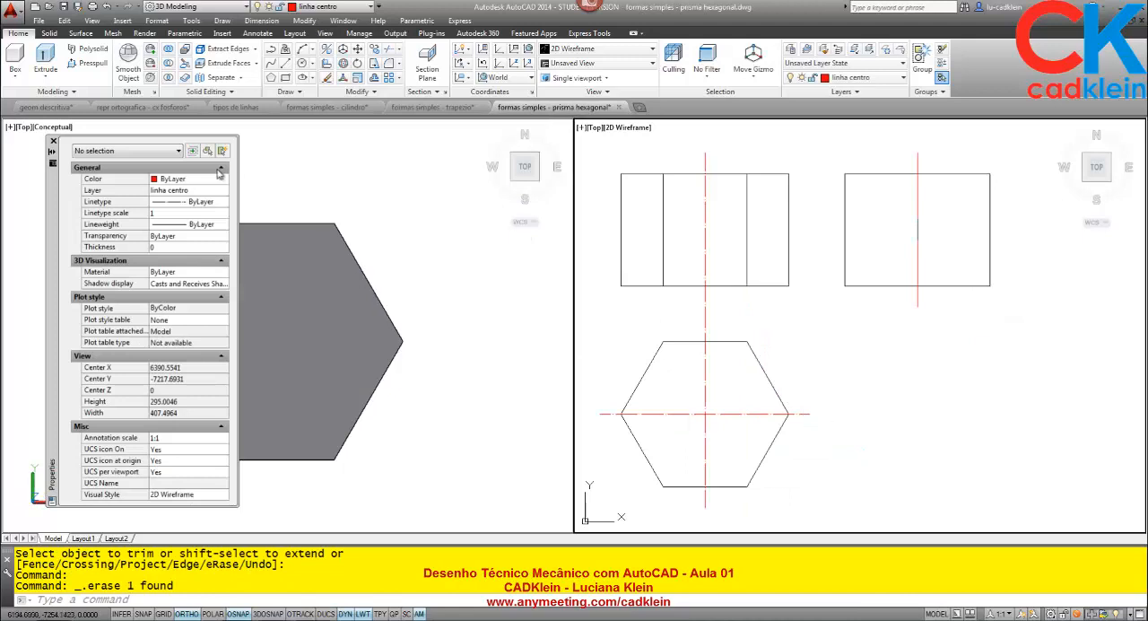
click(53, 141)
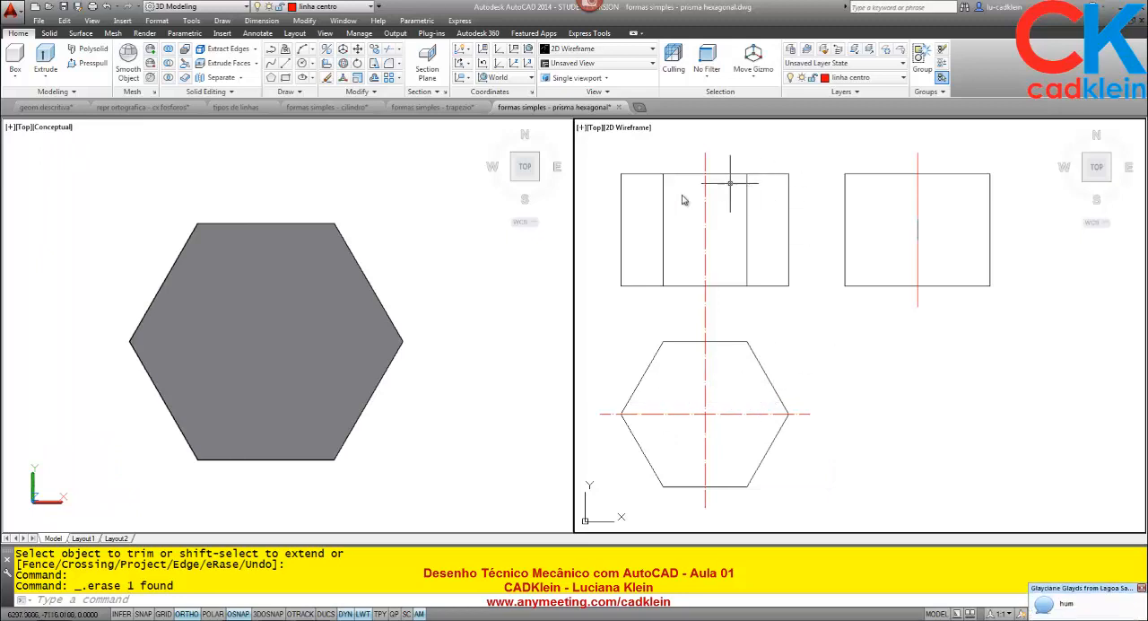
scroll(876, 406, down, 2)
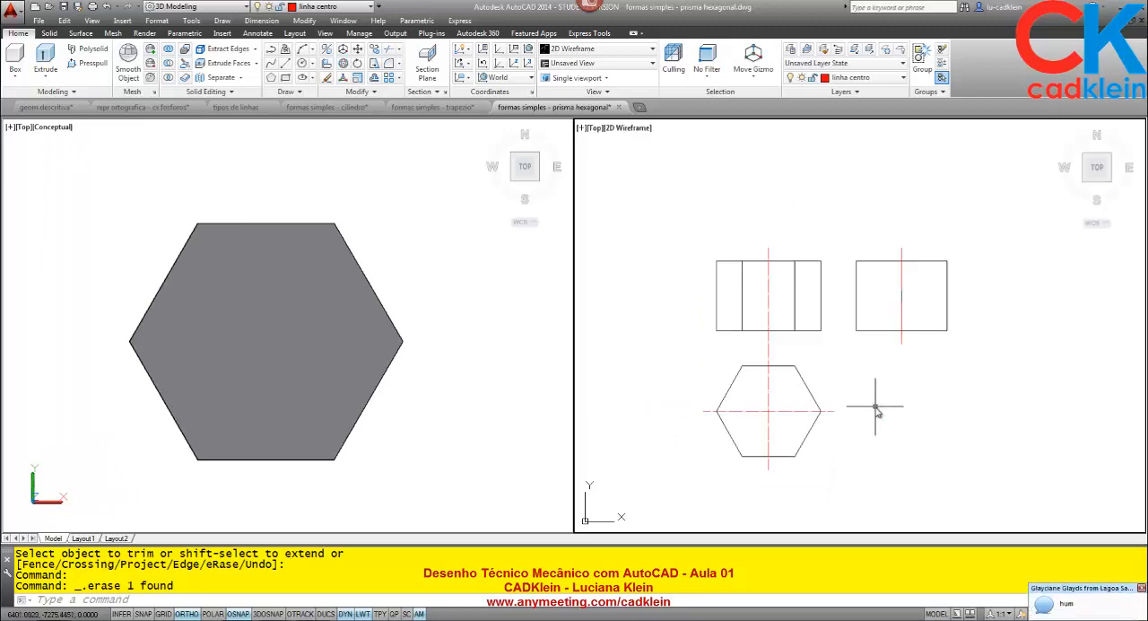
middle_drag(875, 406, 865, 317)
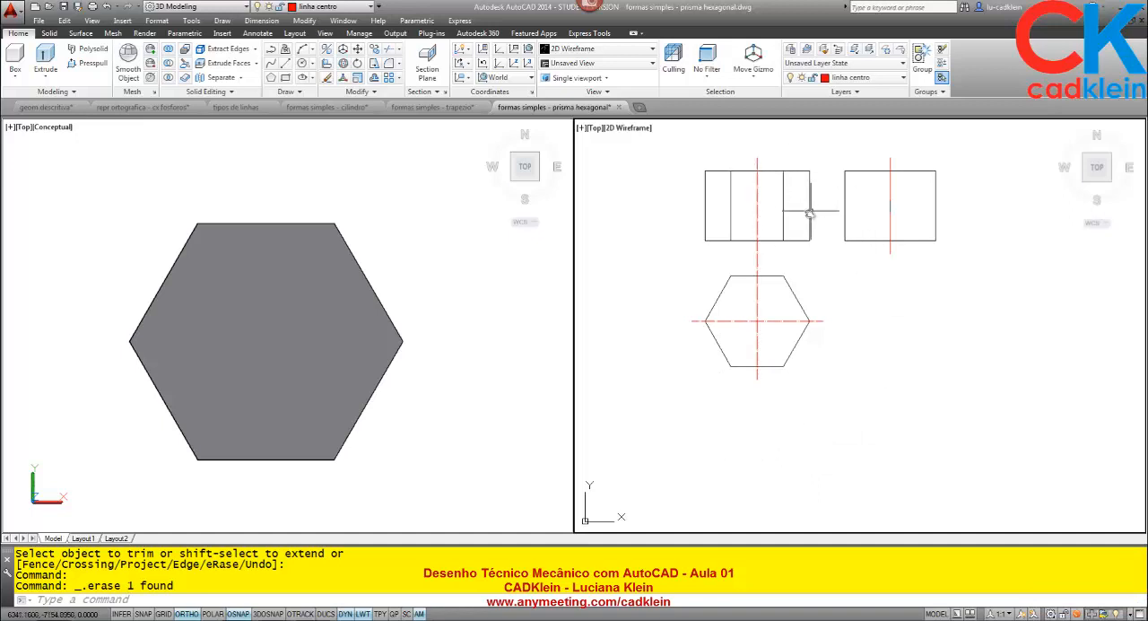
middle_drag(824, 261, 808, 328)
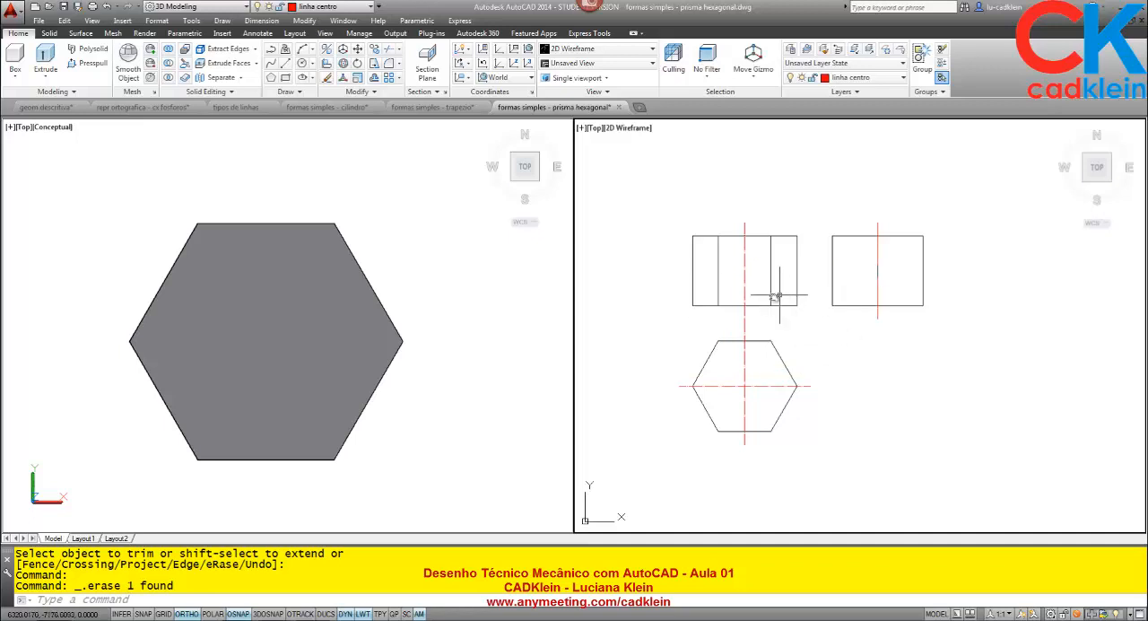
scroll(770, 297, up, 2)
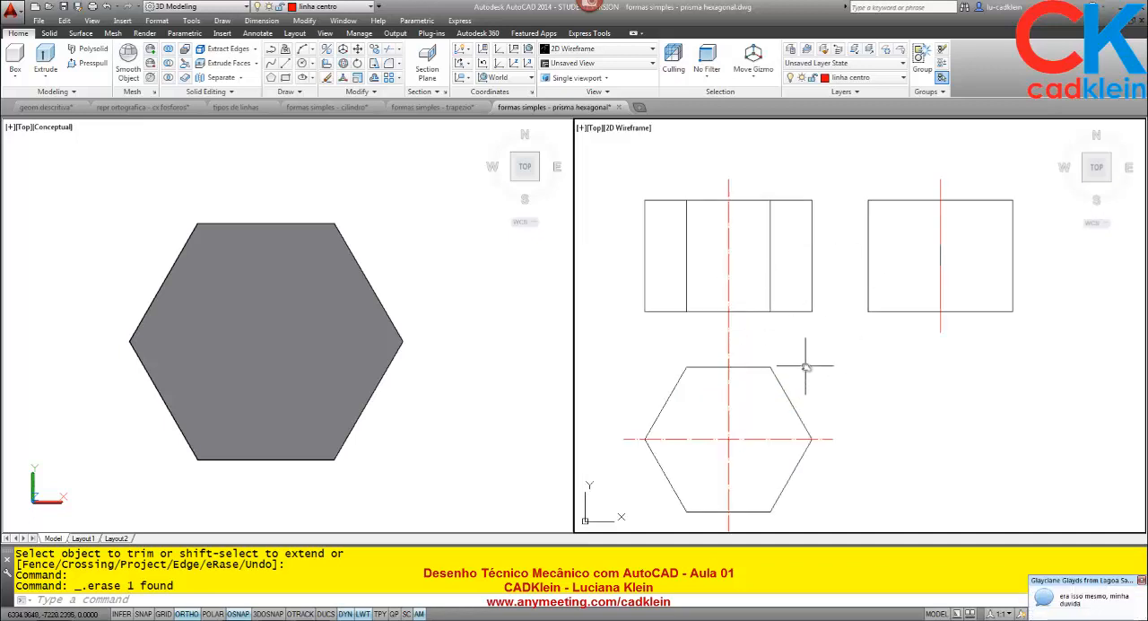